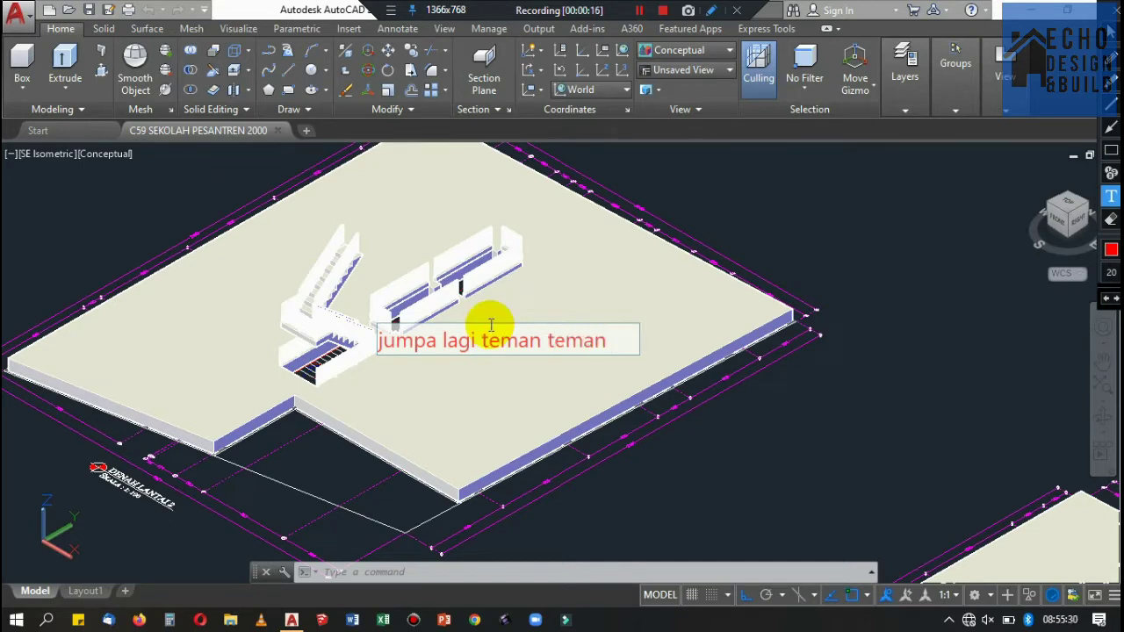
Add a new note line reading 'ANAJECT 3D YANG SUDAH KITA BUAT DI AUTOCAD'.
key(Return)
text(KALI INI KITA AKAN BELAJAR BAGIM)
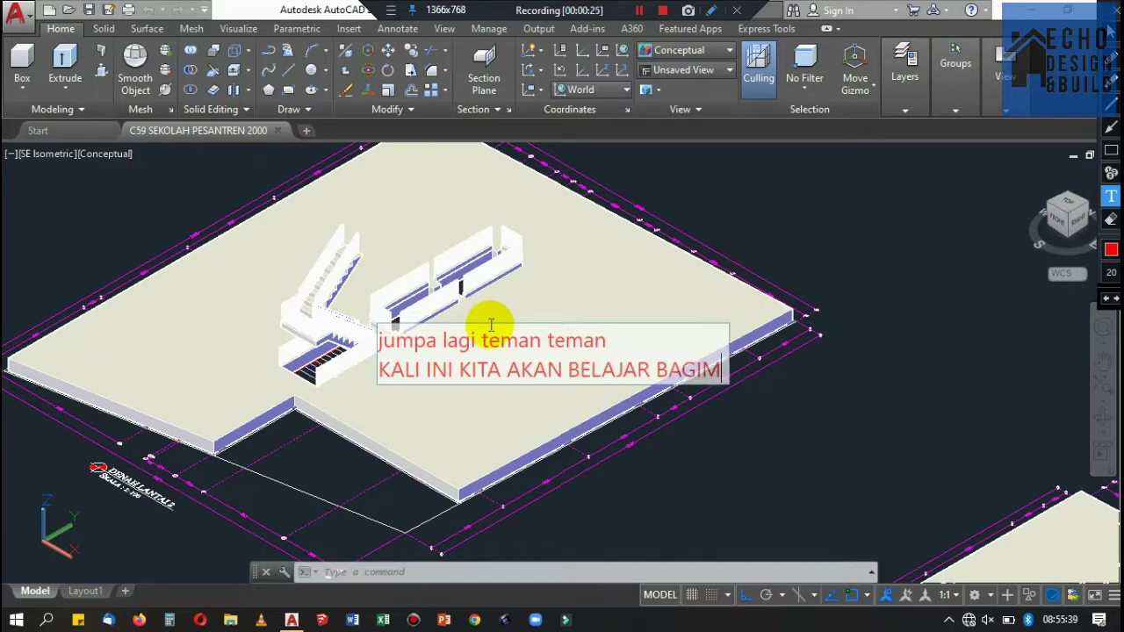
text(ANA CARA MENYATUKAN SEMUA)
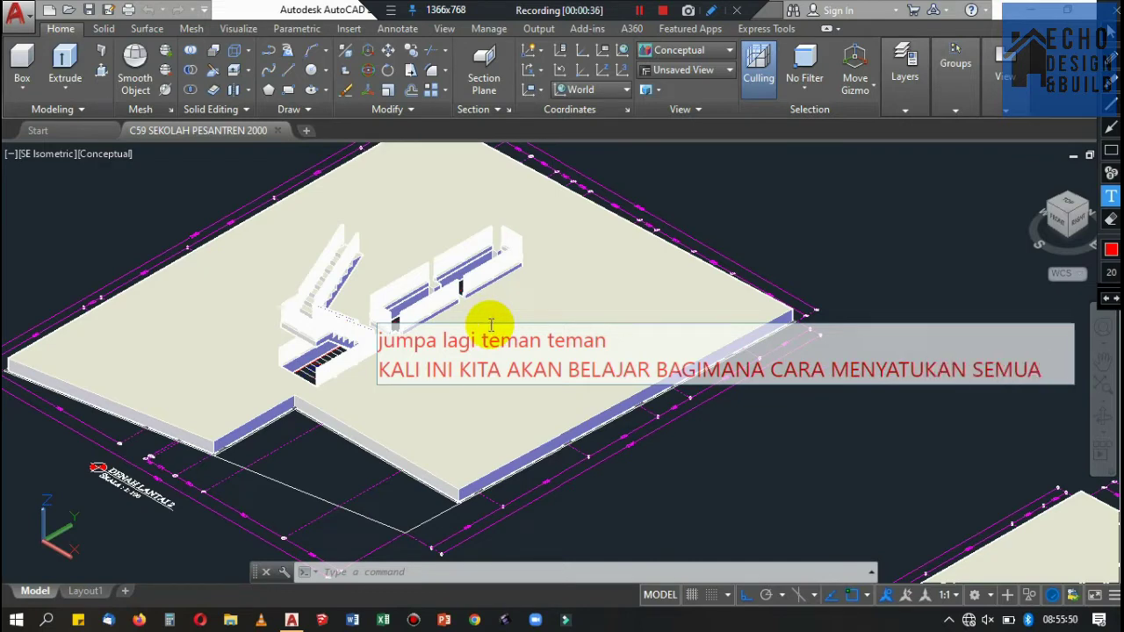
text( OBJECT 3)
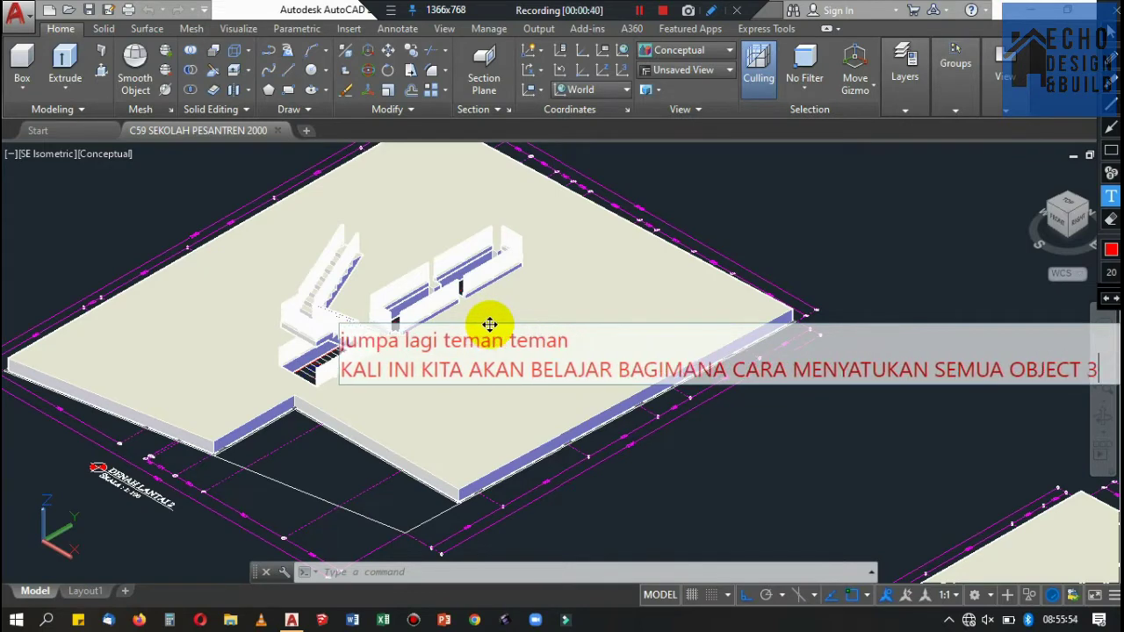
text(D YANG SUDAH K)
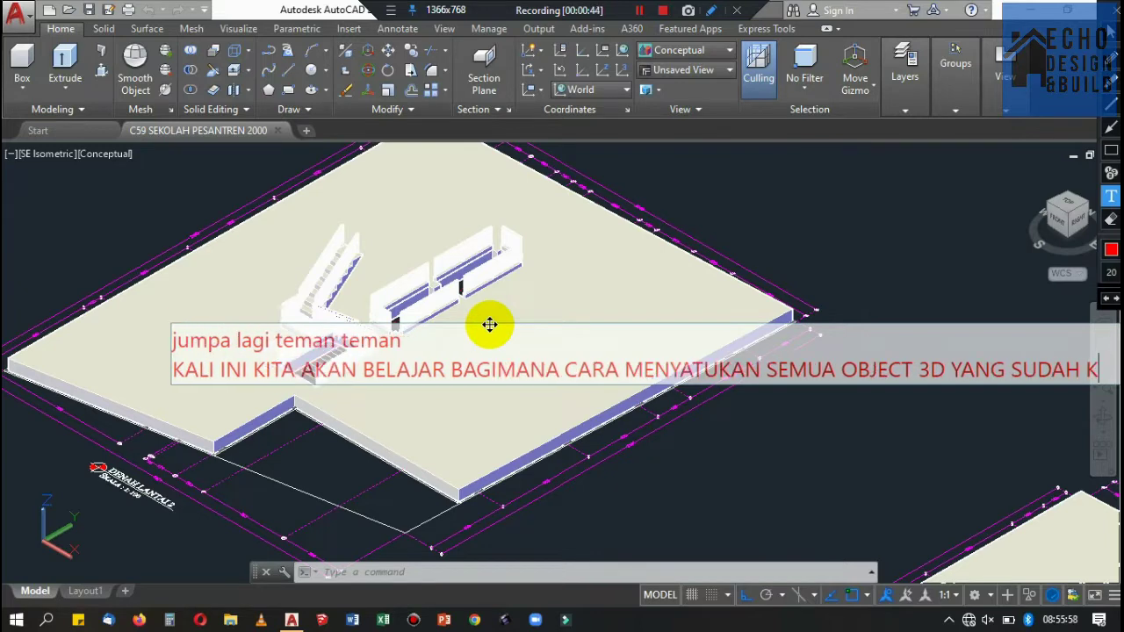
text(ITA BUAT DI AUT)
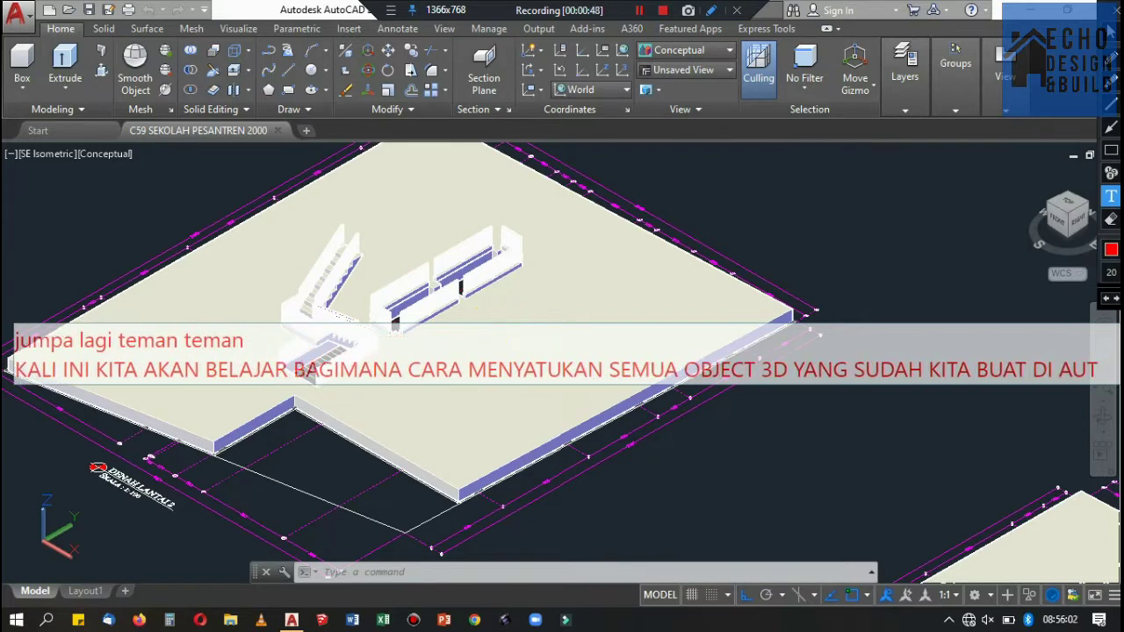
text(OCAD)
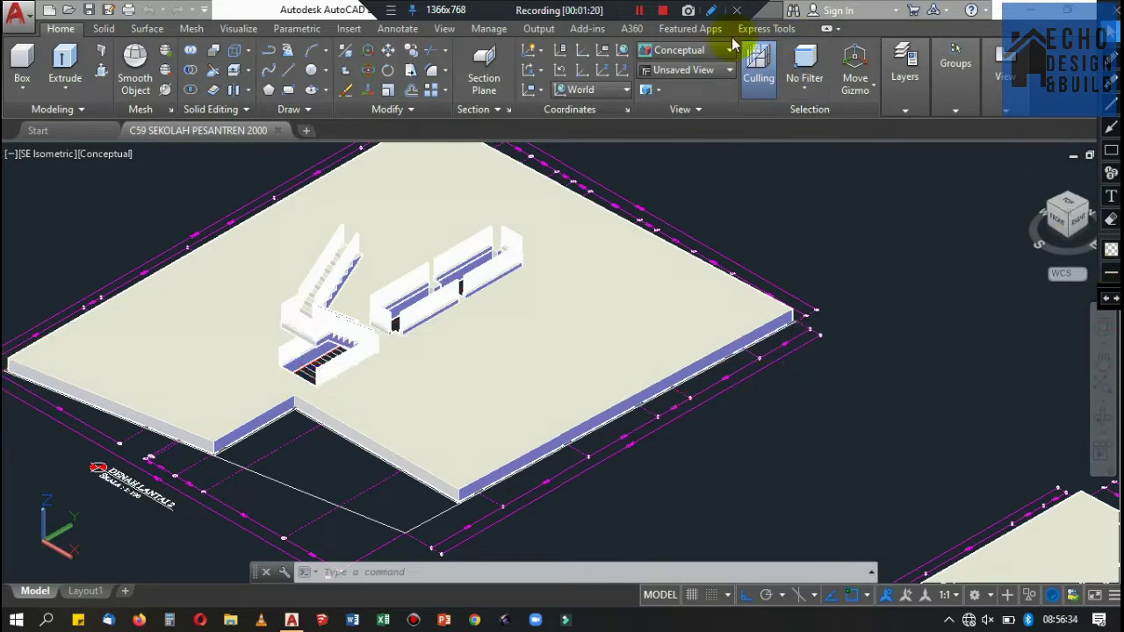
In Layer Properties, change the DINDING LUAR layer colour to 251.
click(905, 74)
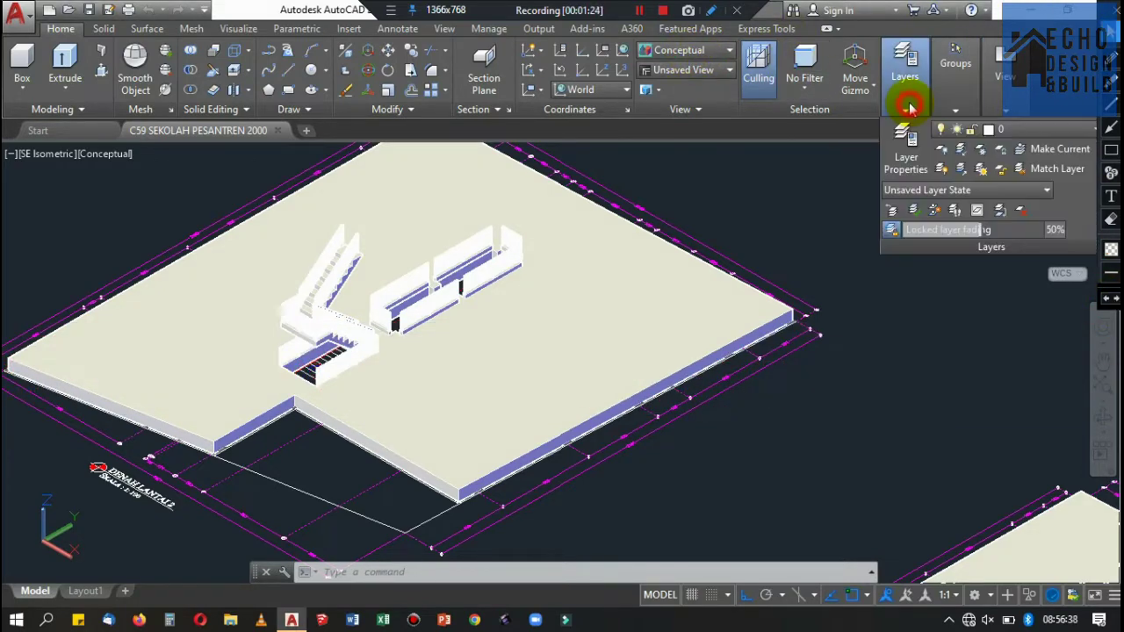
click(909, 148)
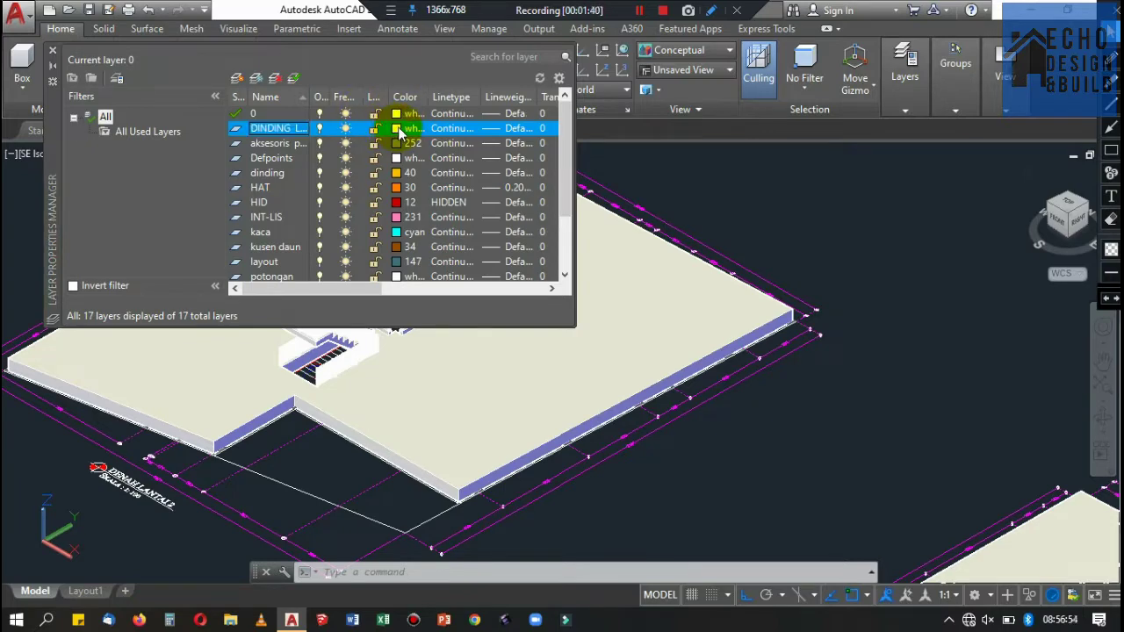
click(399, 130)
click(450, 369)
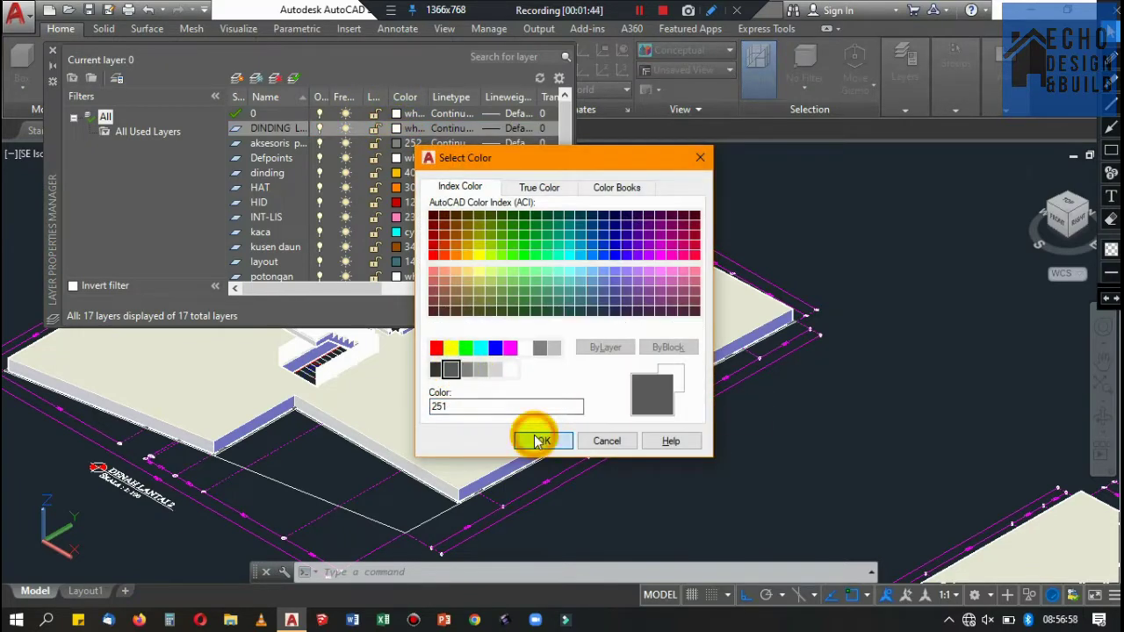
click(540, 441)
Create layers DINDING DALAM (colour 252) and KOLOM (colour 253), then close the manager.
click(235, 76)
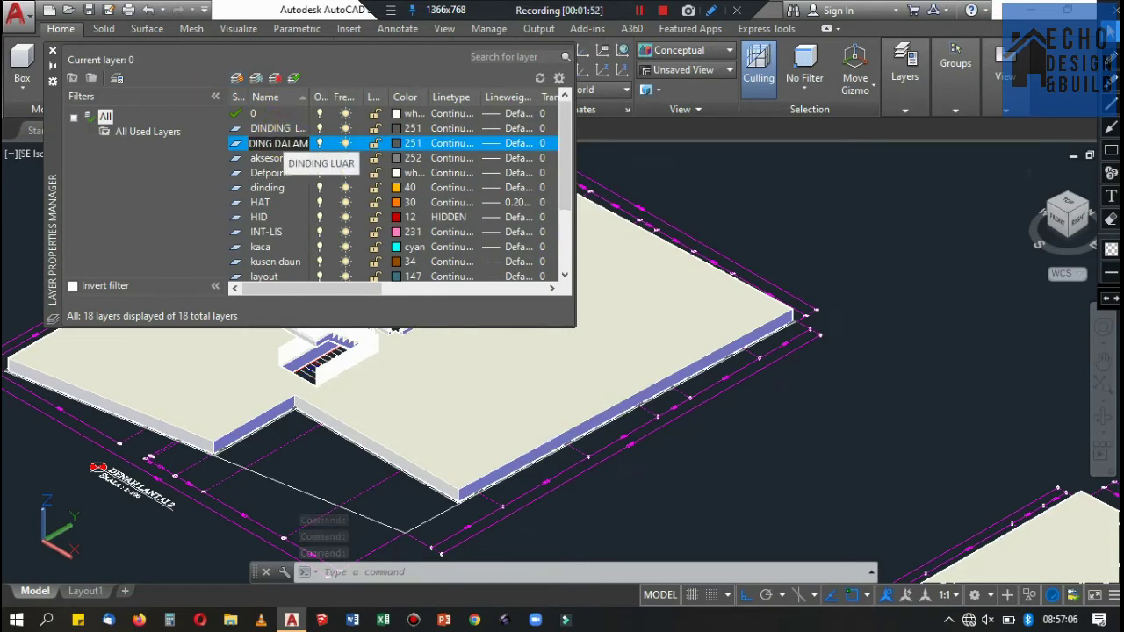
click(396, 145)
click(458, 369)
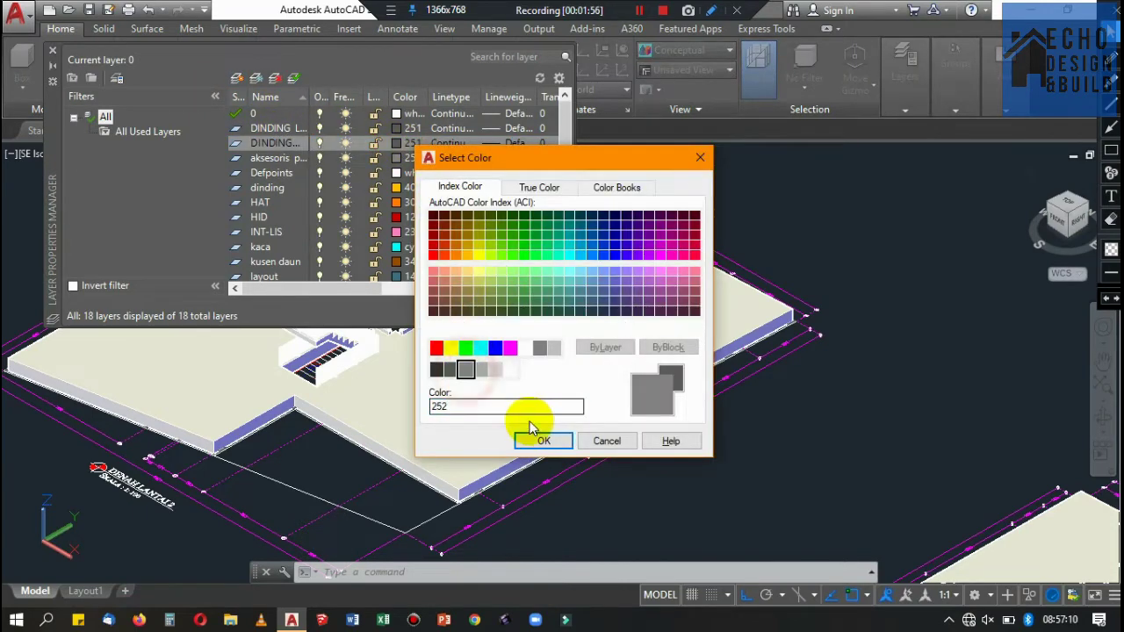
click(536, 439)
click(236, 78)
text(KOLOM)
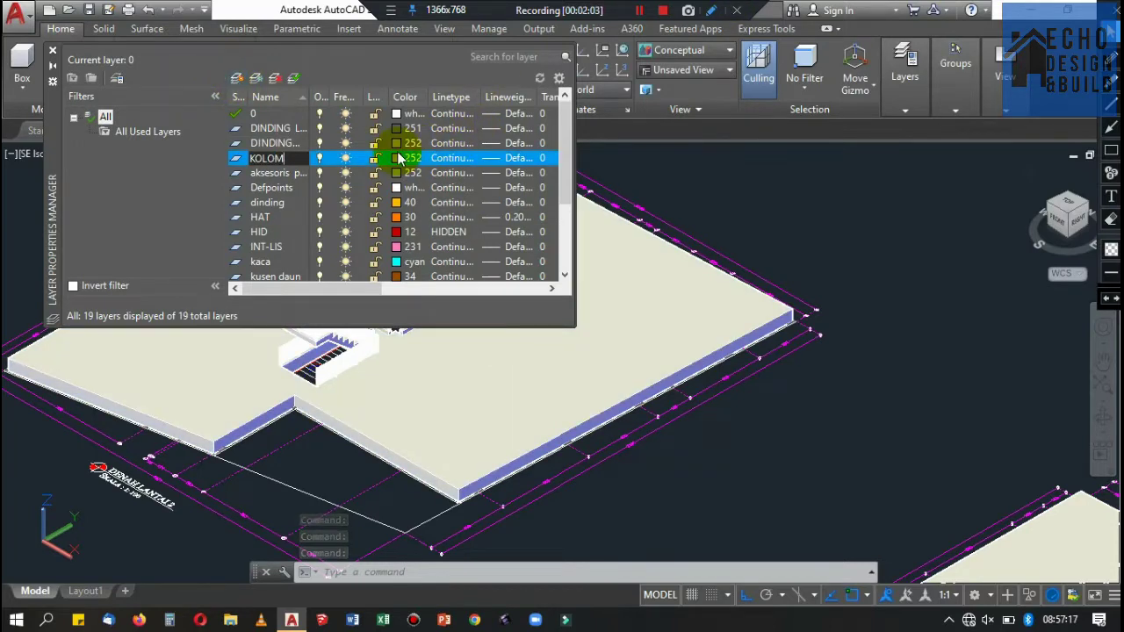
click(399, 158)
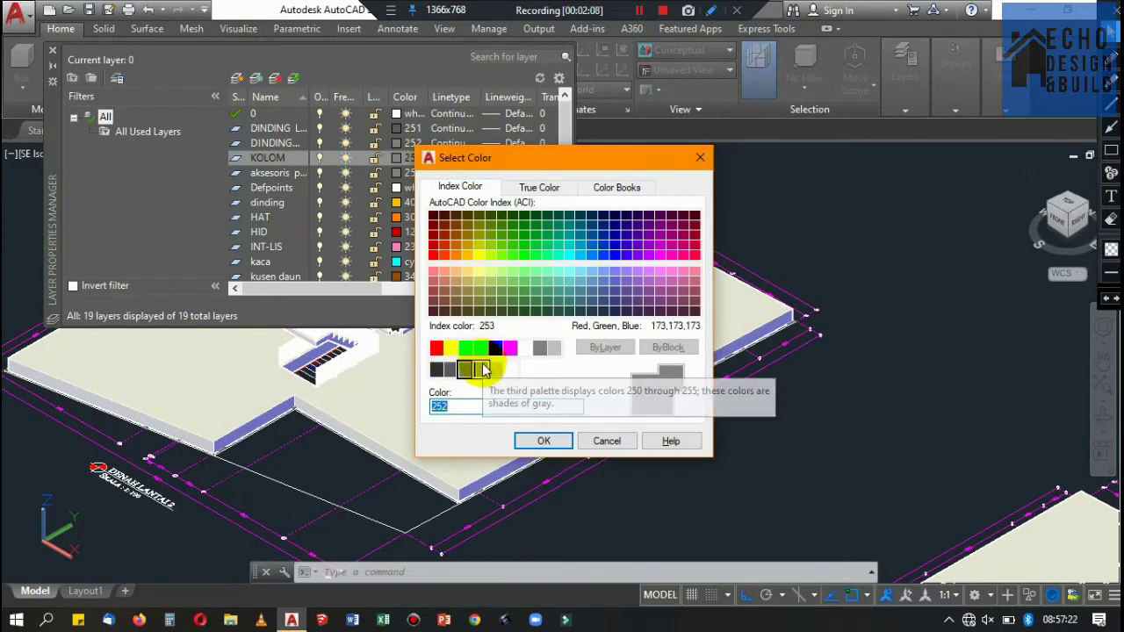
click(481, 370)
click(542, 441)
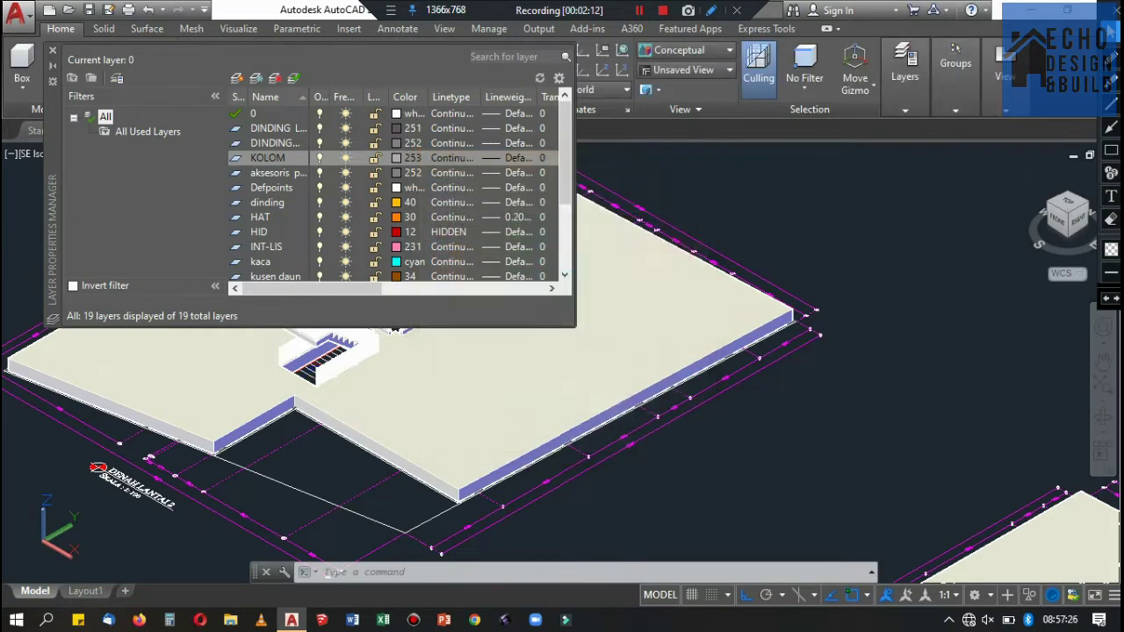
click(52, 51)
Zoom out to all floor models and switch the visual style to 2D Wireframe.
scroll(400, 248, down, 1)
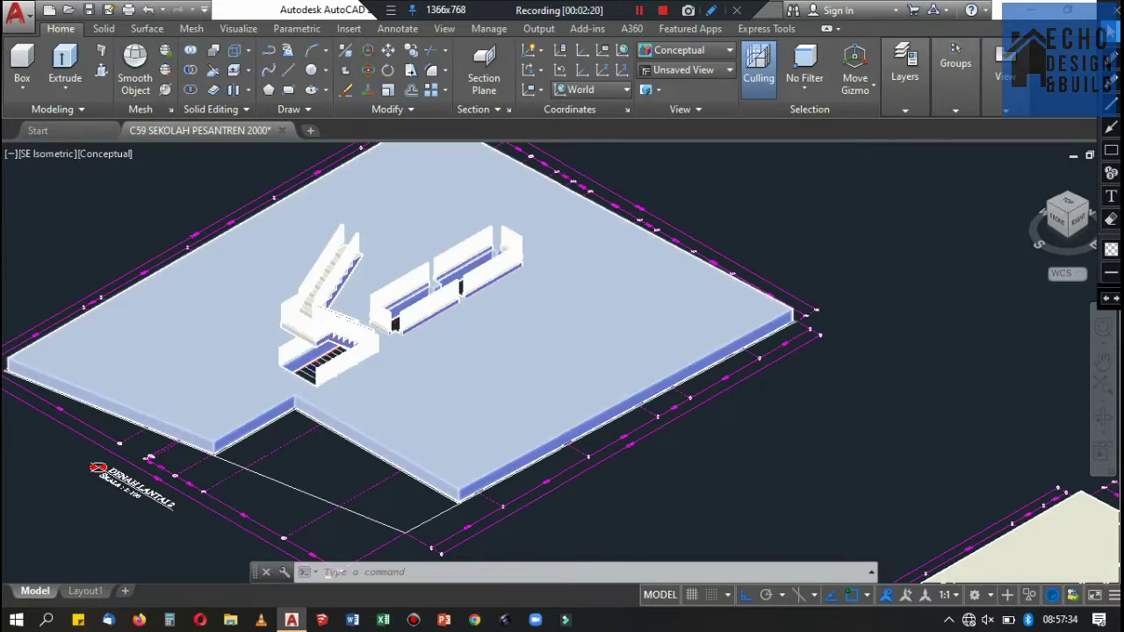
scroll(400, 249, down, 2)
scroll(399, 250, down, 2)
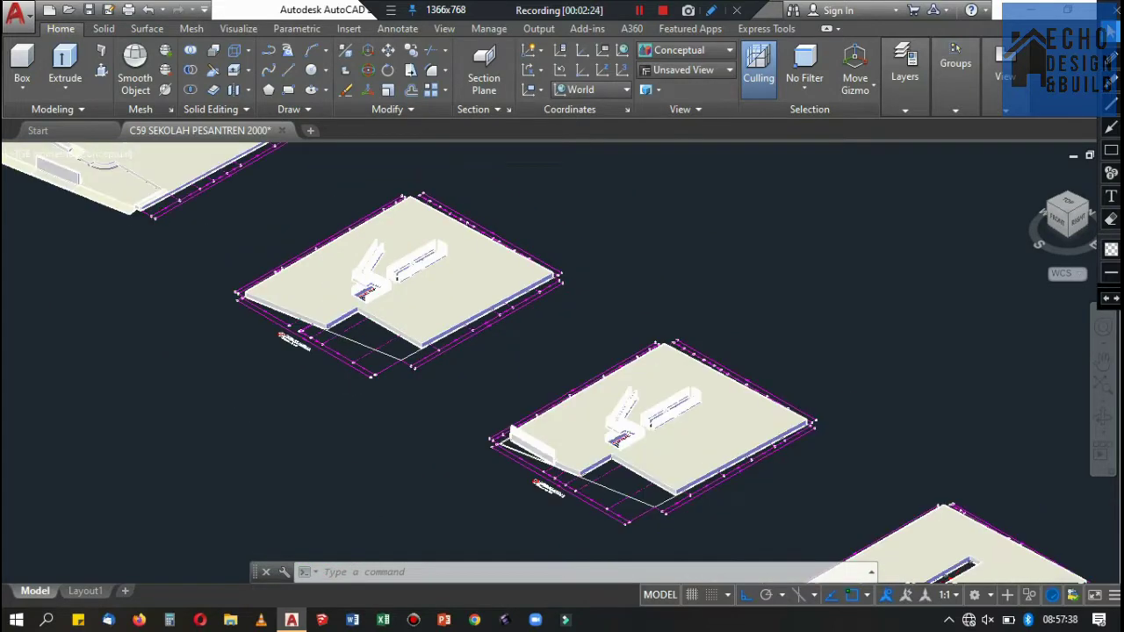
scroll(400, 249, down, 2)
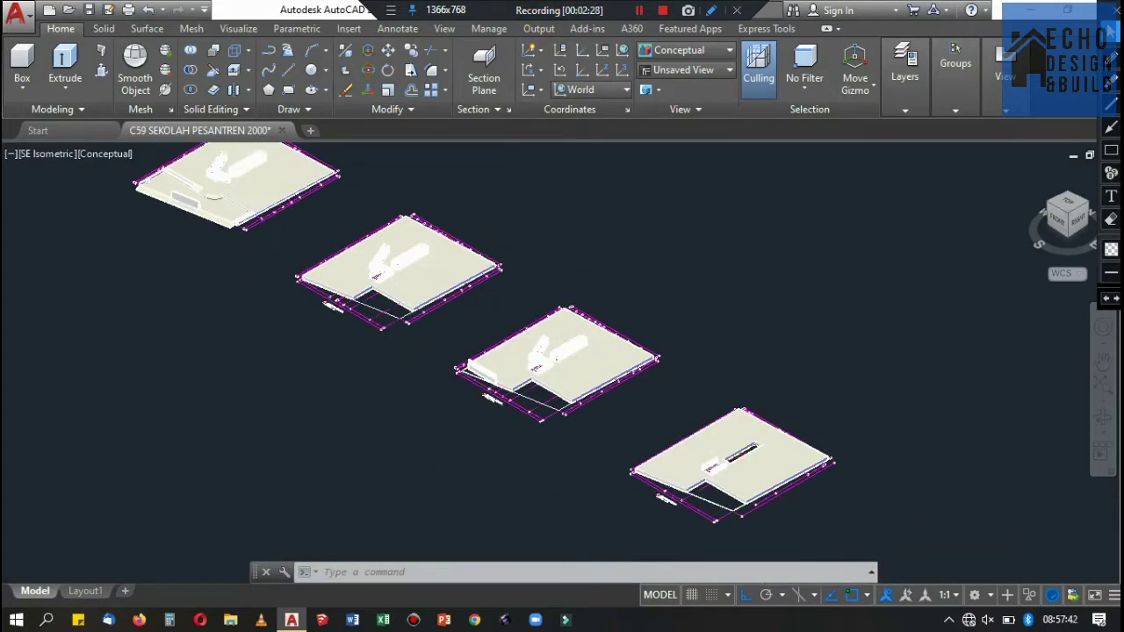
scroll(400, 250, down, 2)
click(693, 54)
click(671, 88)
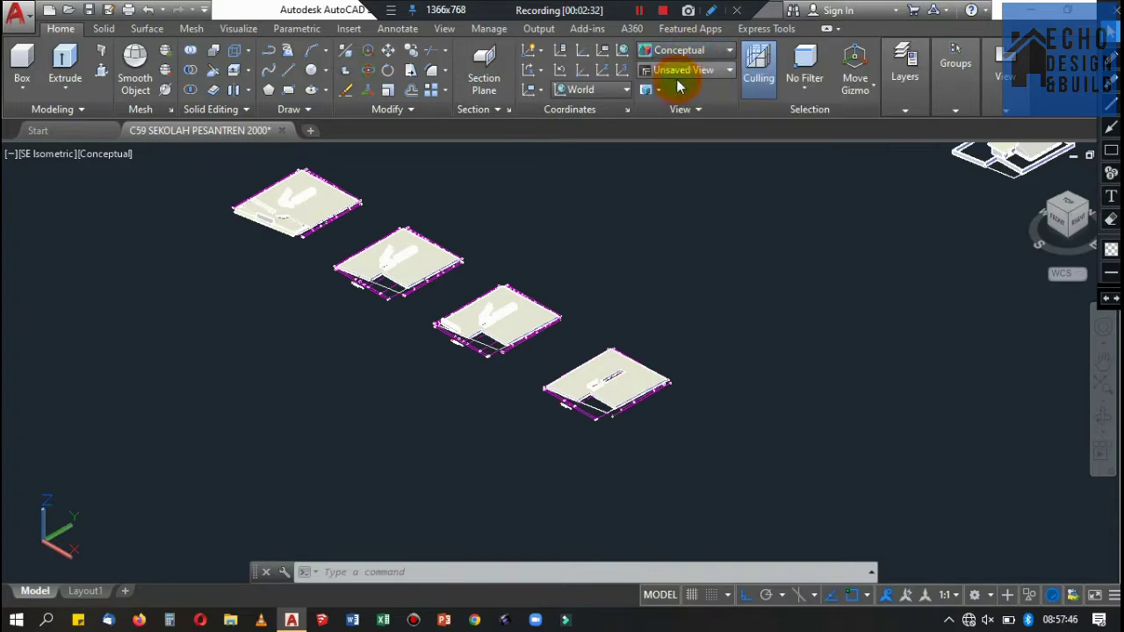
Window-select the walls of each floor model, including the small one.
scroll(519, 335, down, 5)
scroll(518, 335, up, 5)
scroll(484, 351, up, 5)
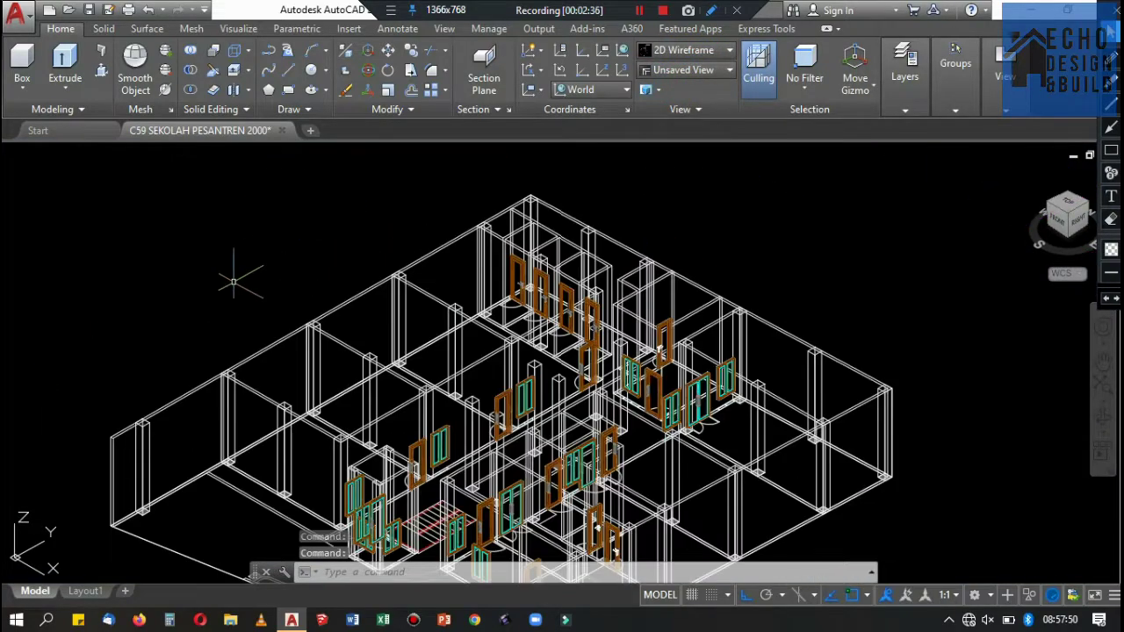
scroll(231, 271, up, 4)
drag(301, 394, 277, 334)
scroll(277, 334, down, 5)
scroll(352, 263, down, 3)
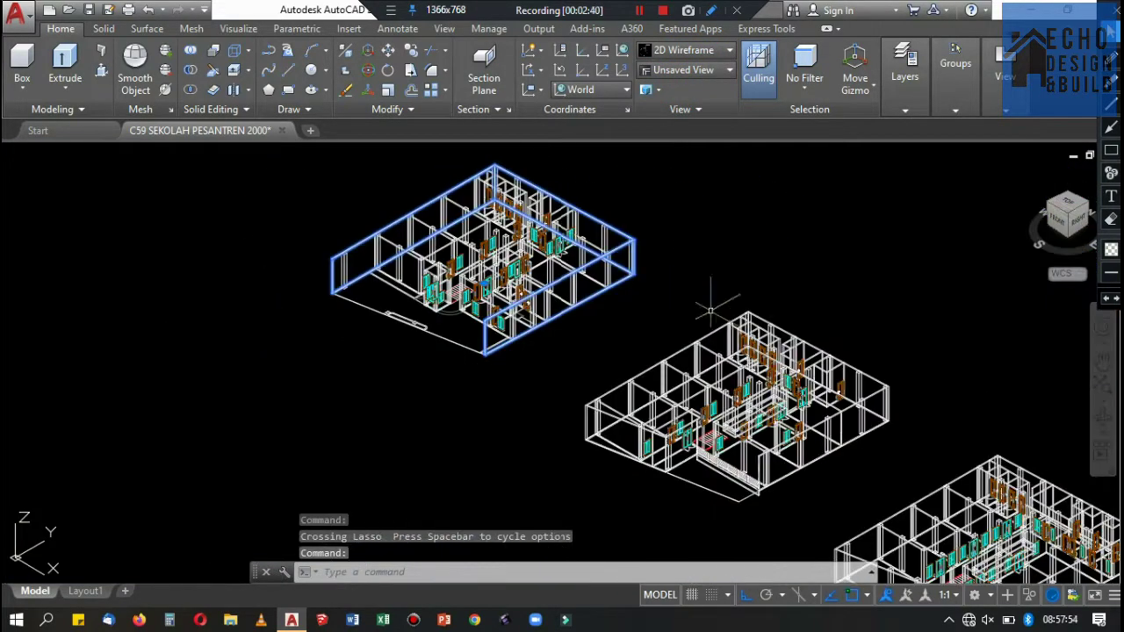
scroll(673, 231, up, 5)
click(708, 315)
scroll(615, 233, down, 5)
scroll(575, 231, up, 5)
scroll(658, 283, up, 3)
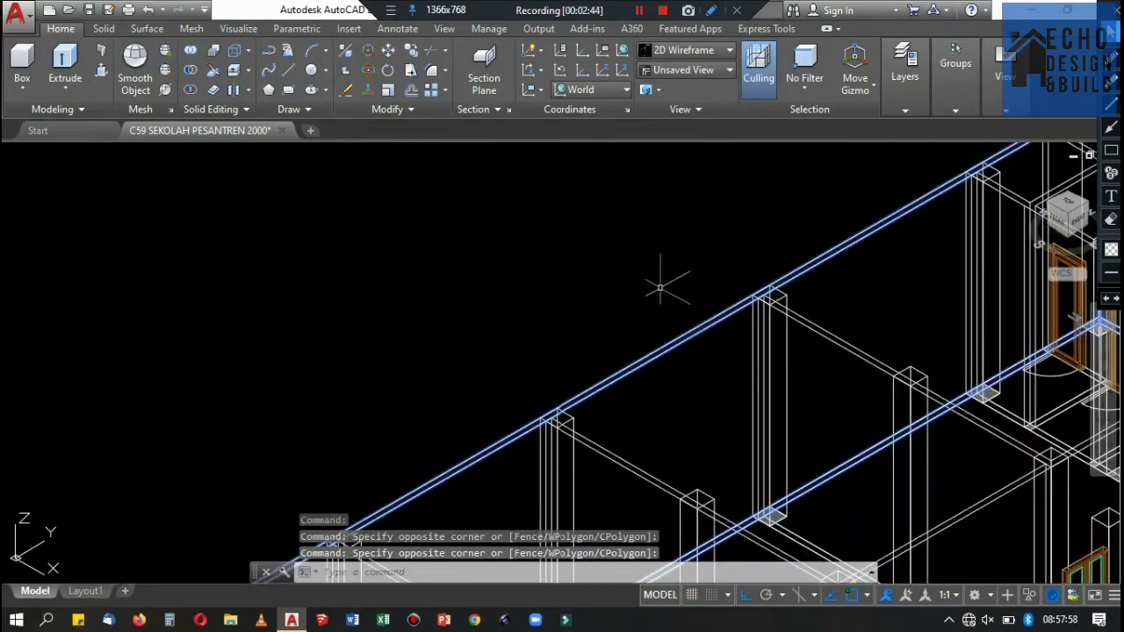
scroll(658, 284, down, 5)
scroll(652, 255, up, 4)
scroll(651, 254, up, 4)
scroll(615, 313, down, 5)
click(614, 314)
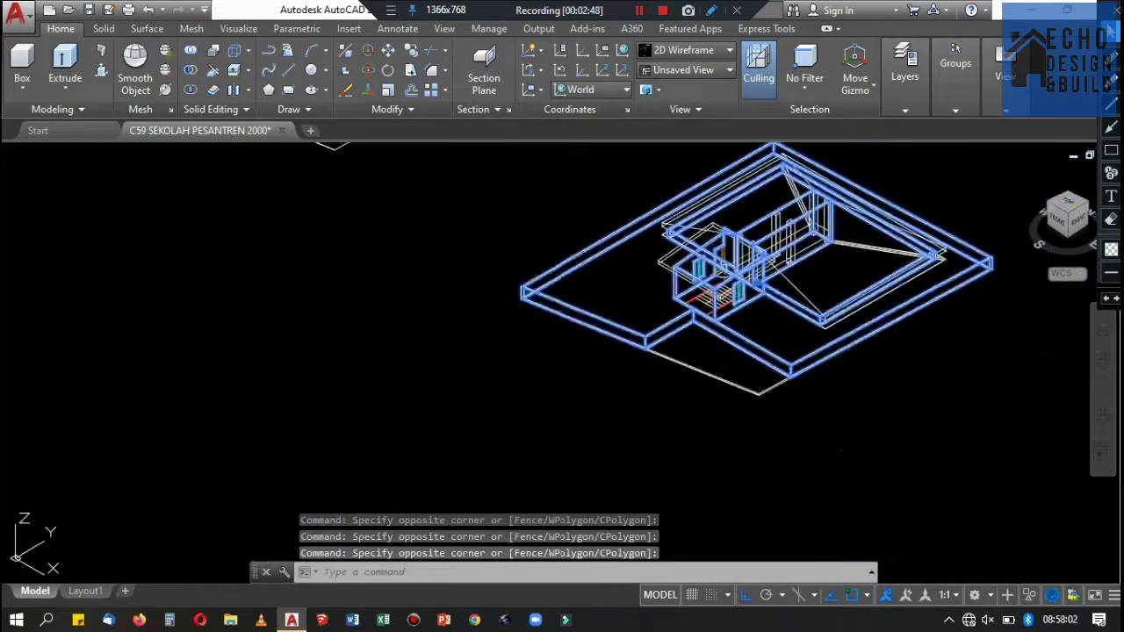
scroll(777, 199, up, 5)
scroll(665, 252, down, 5)
scroll(714, 261, up, 2)
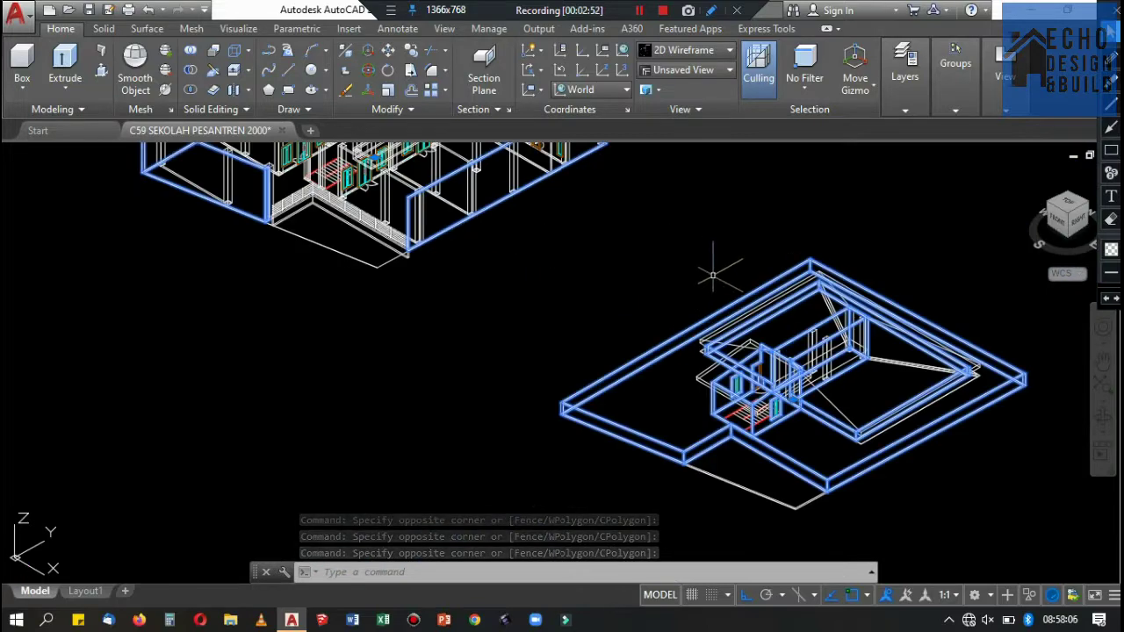
scroll(737, 316, down, 4)
scroll(720, 263, up, 2)
click(905, 76)
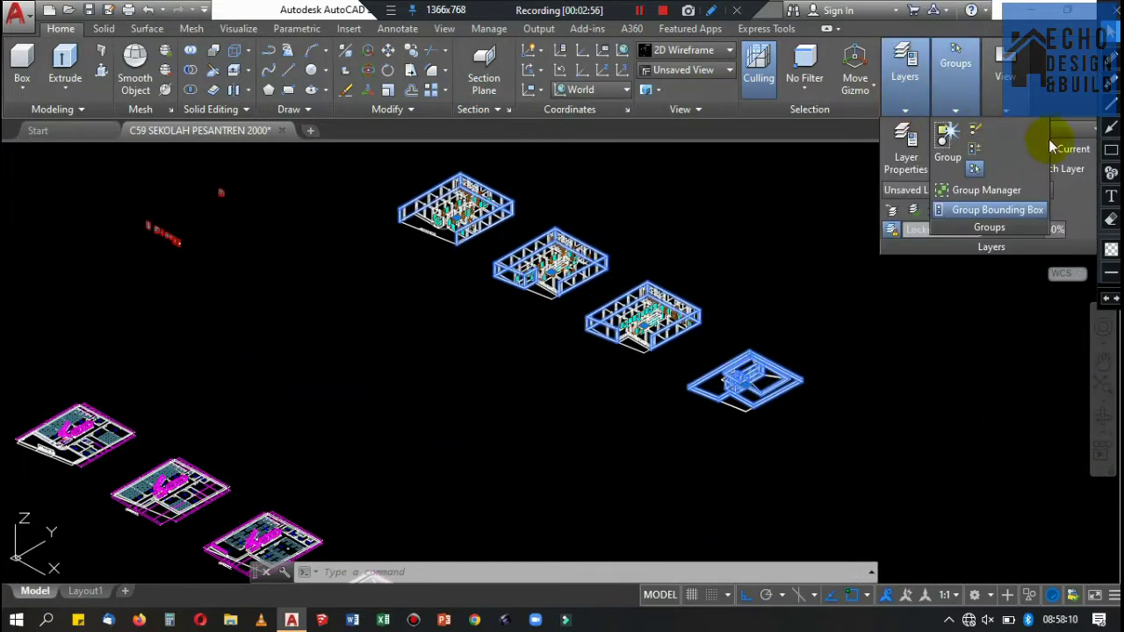
Move the selected walls to layer DINDING LUAR and turn that layer off.
click(1040, 130)
click(1038, 250)
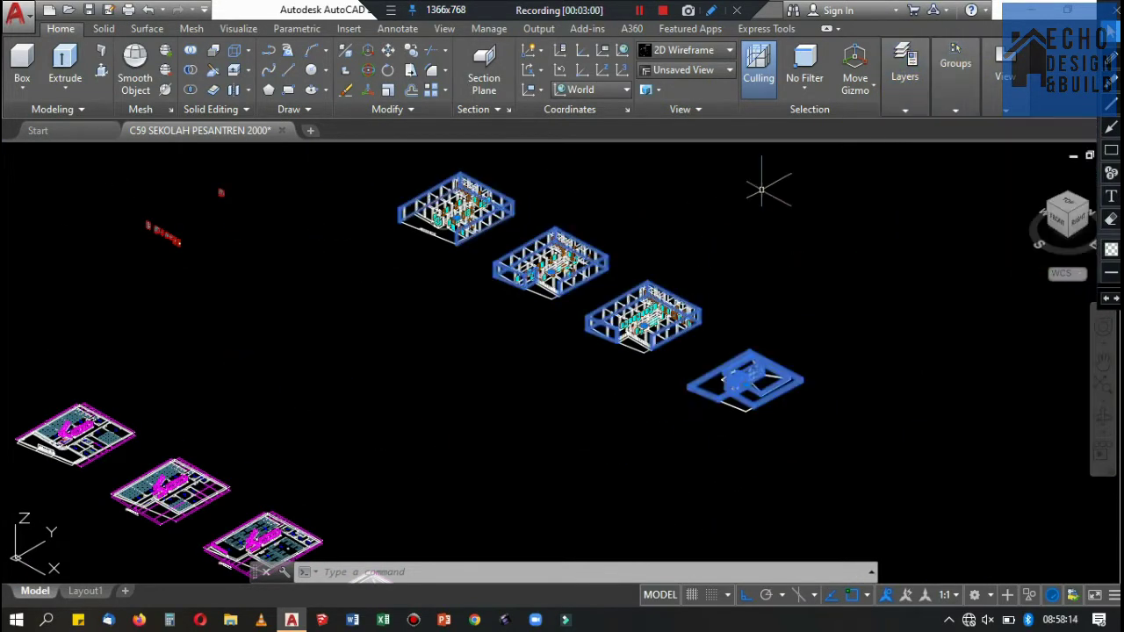
click(989, 133)
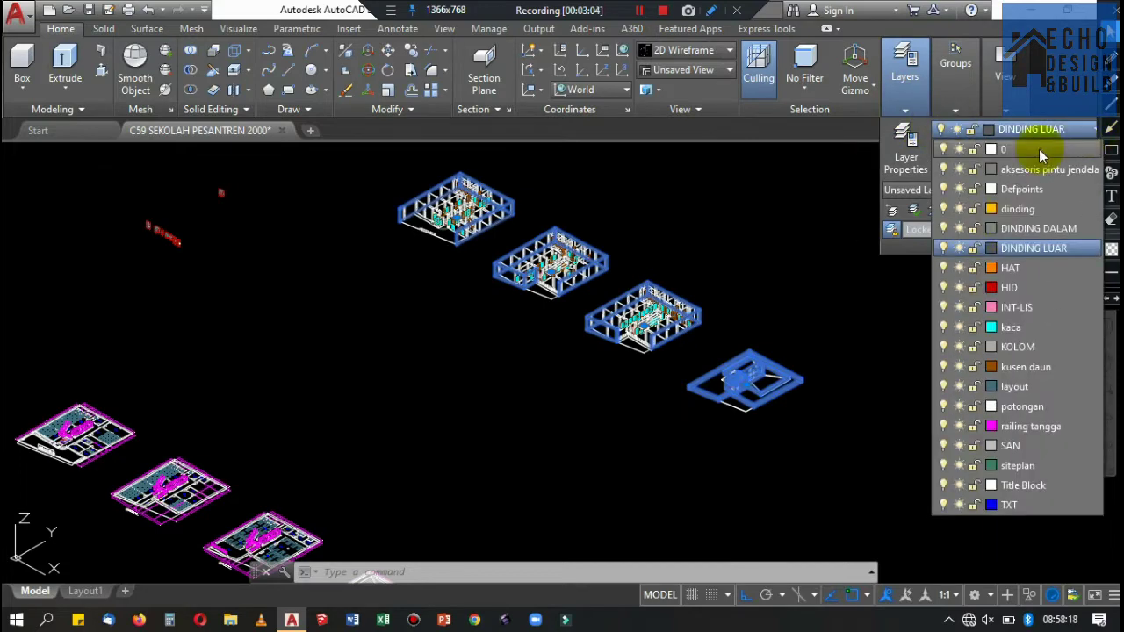
click(943, 248)
click(824, 238)
Put the selected inner walls on layer DINDING DALAM and clear the selection.
scroll(439, 185, up, 5)
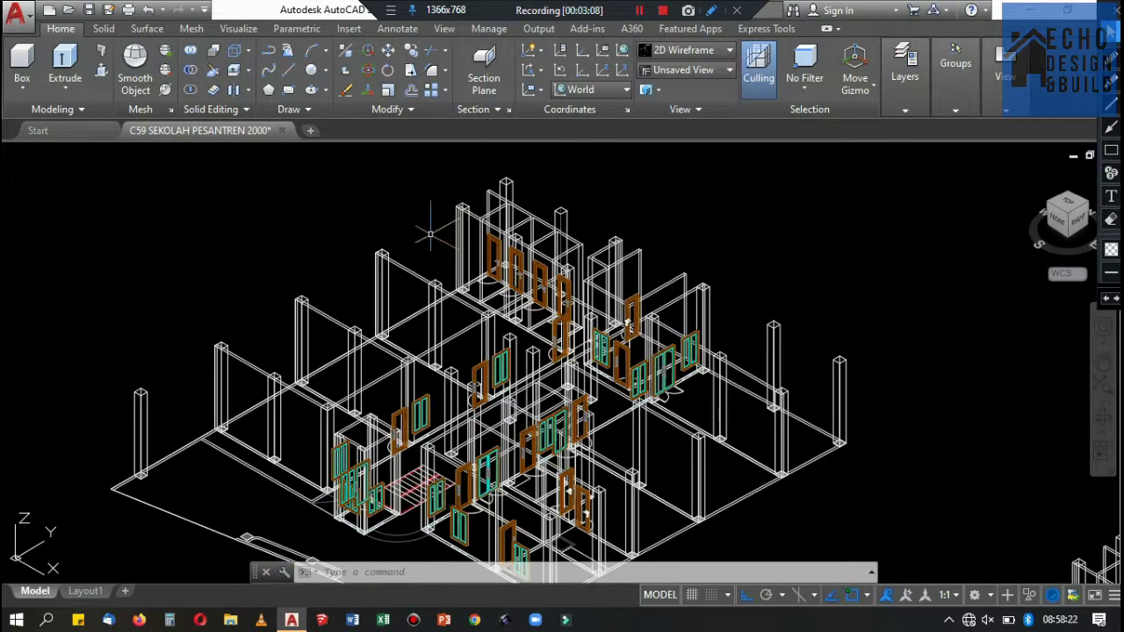
scroll(413, 272, up, 2)
click(906, 110)
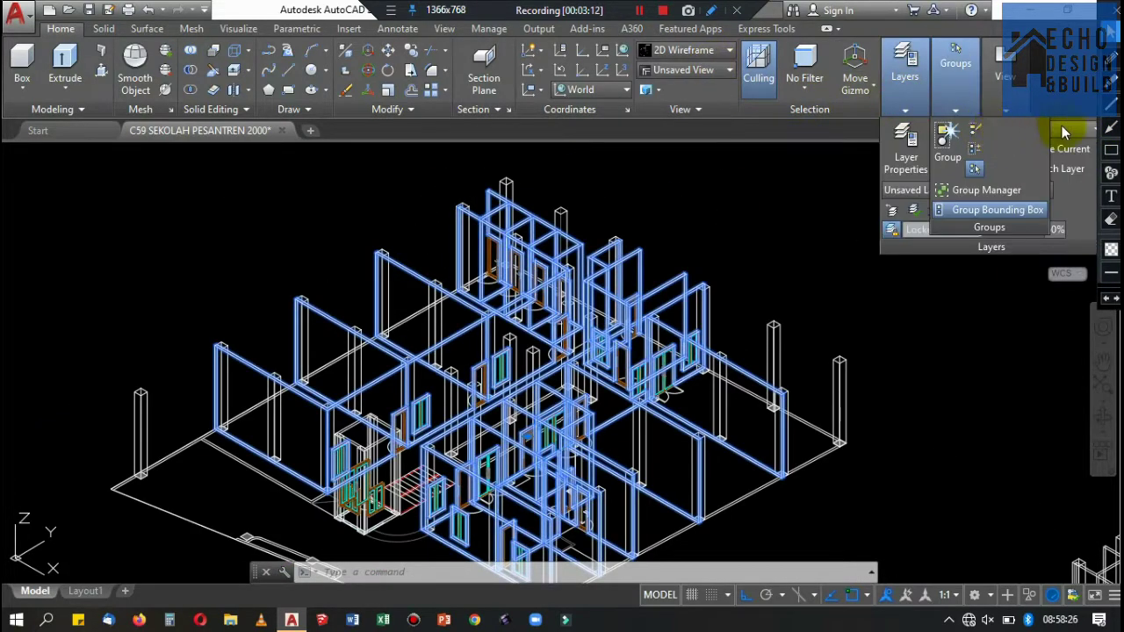
click(1019, 129)
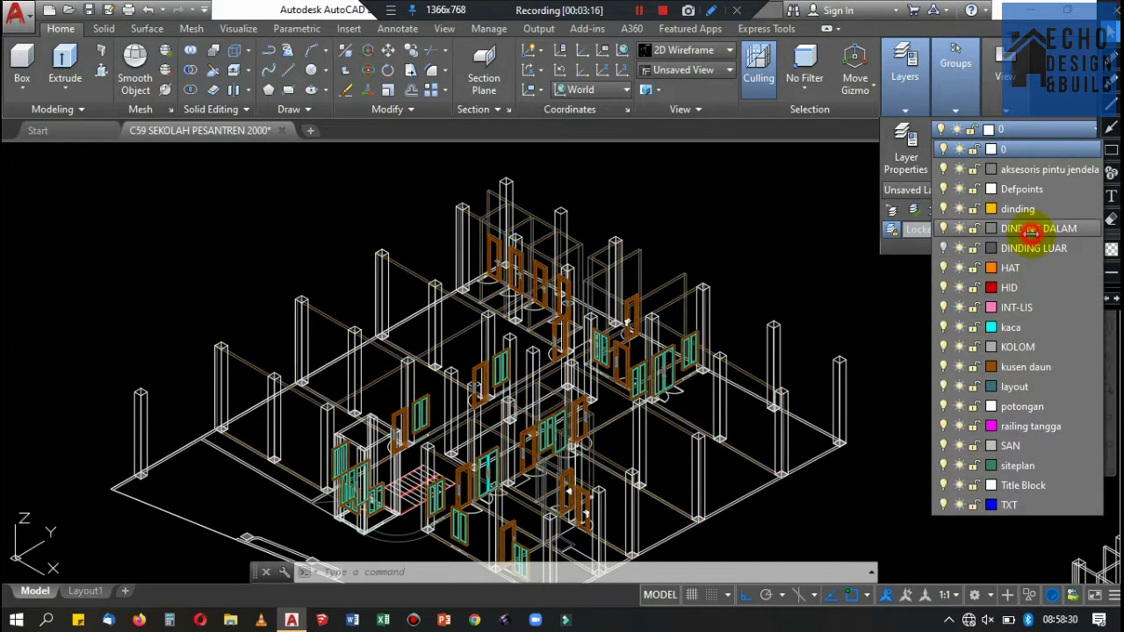
click(1018, 228)
key(Escape)
Use MATCHPROP (ma) to copy a wall's layer properties onto other objects.
scroll(710, 223, up, 2)
text(ma)
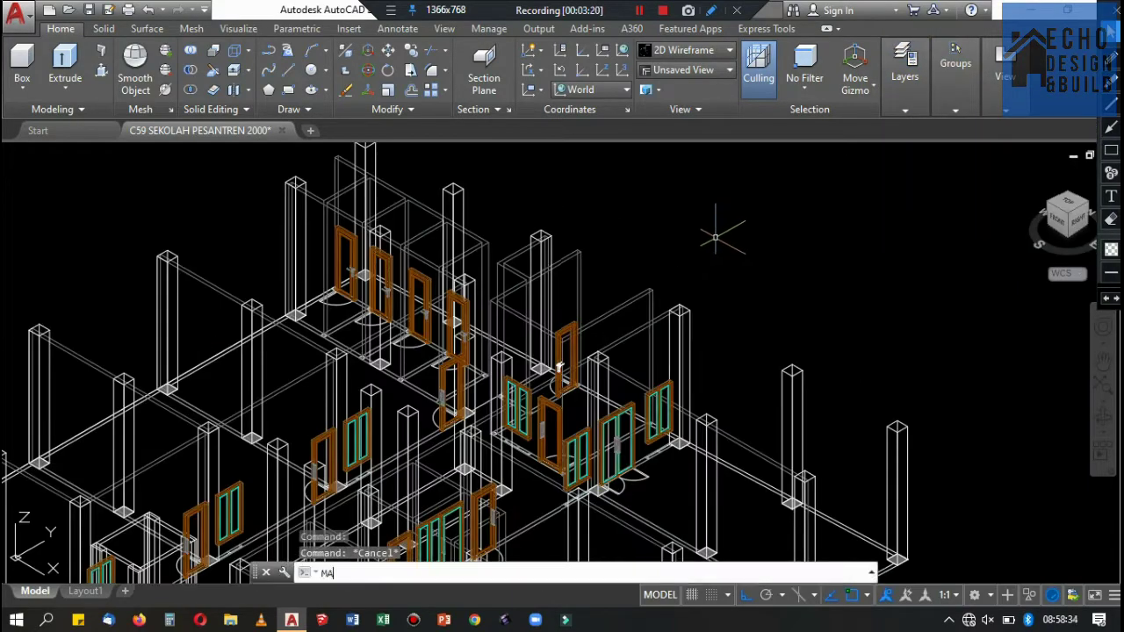
key(Return)
click(415, 204)
click(416, 203)
scroll(415, 204, down, 5)
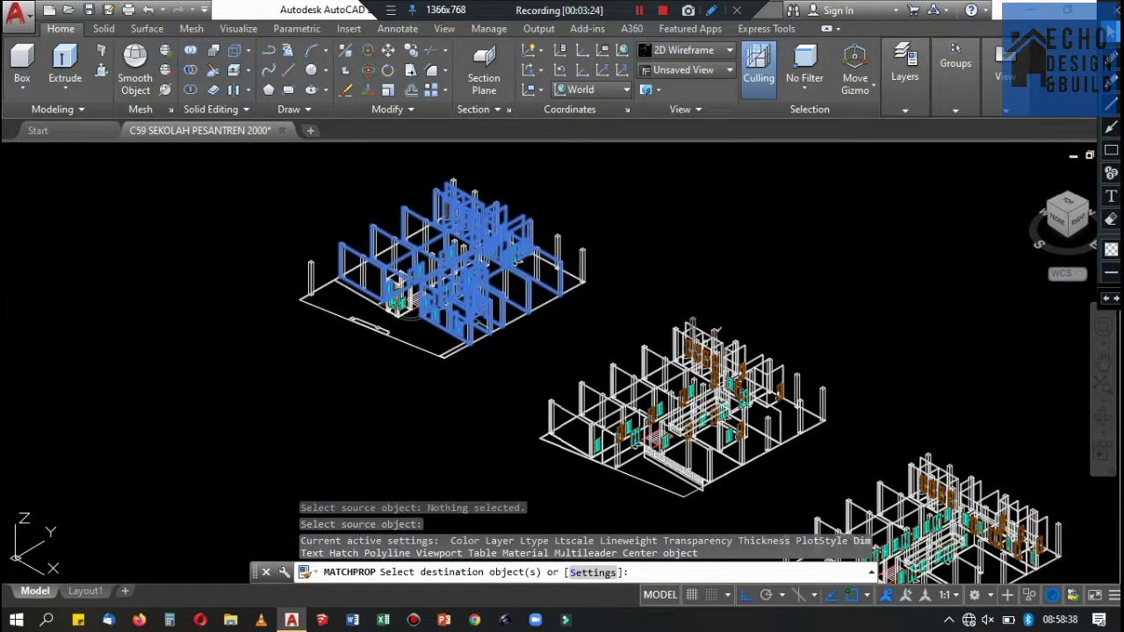
scroll(751, 396, up, 5)
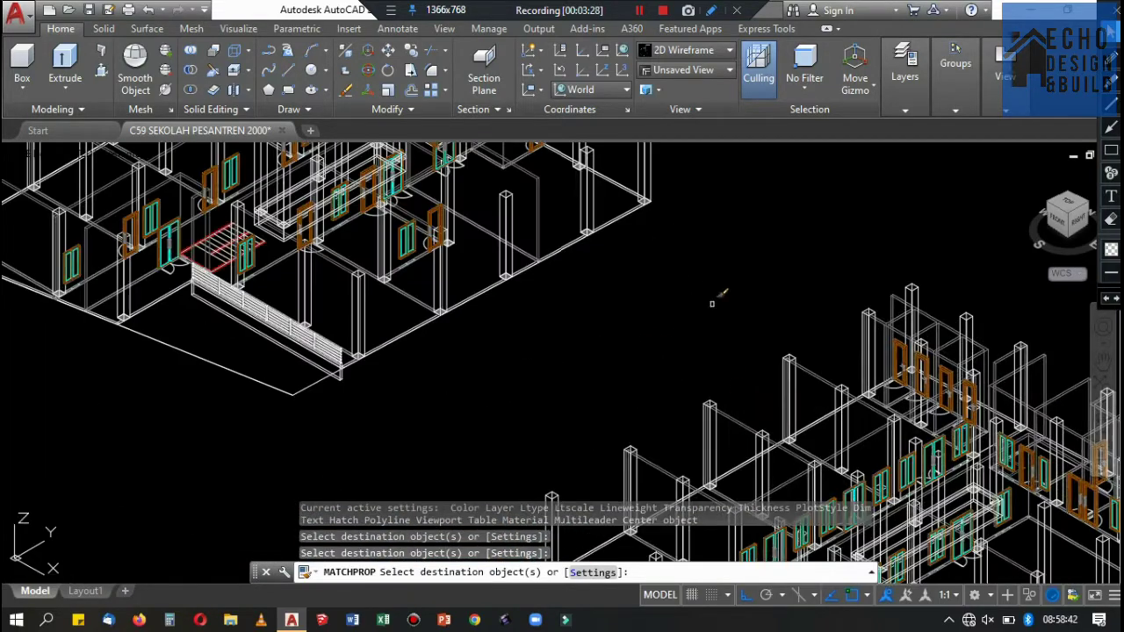
scroll(722, 297, down, 5)
key(Escape)
scroll(829, 326, up, 3)
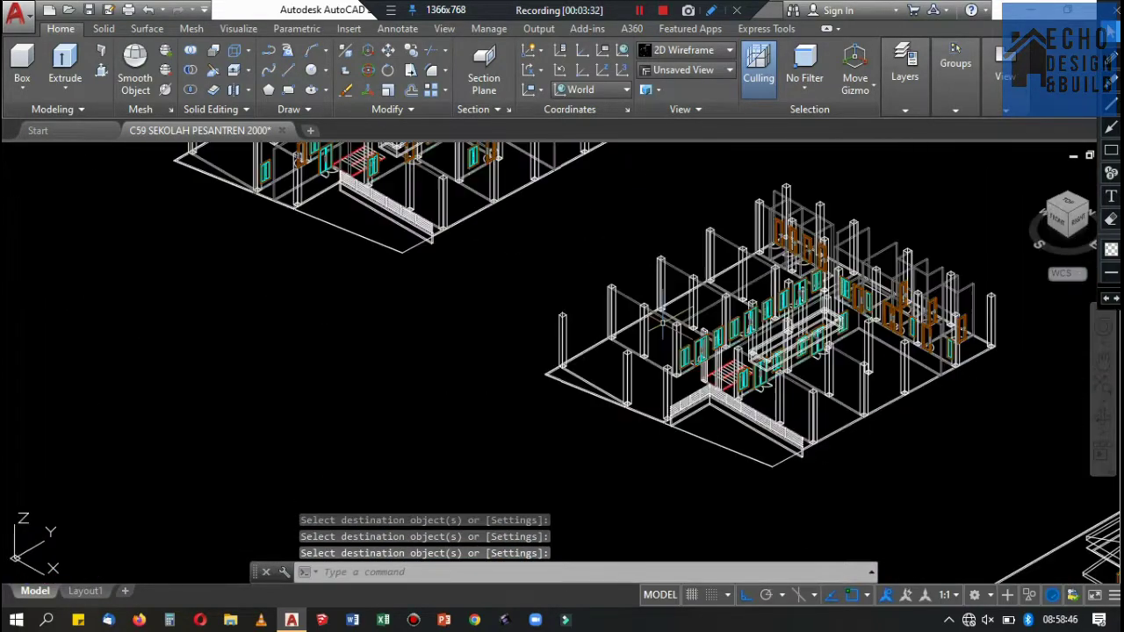
scroll(828, 326, down, 2)
Turn off the DINDING DALAM layer to hide the inner walls.
click(906, 75)
click(956, 74)
click(1062, 133)
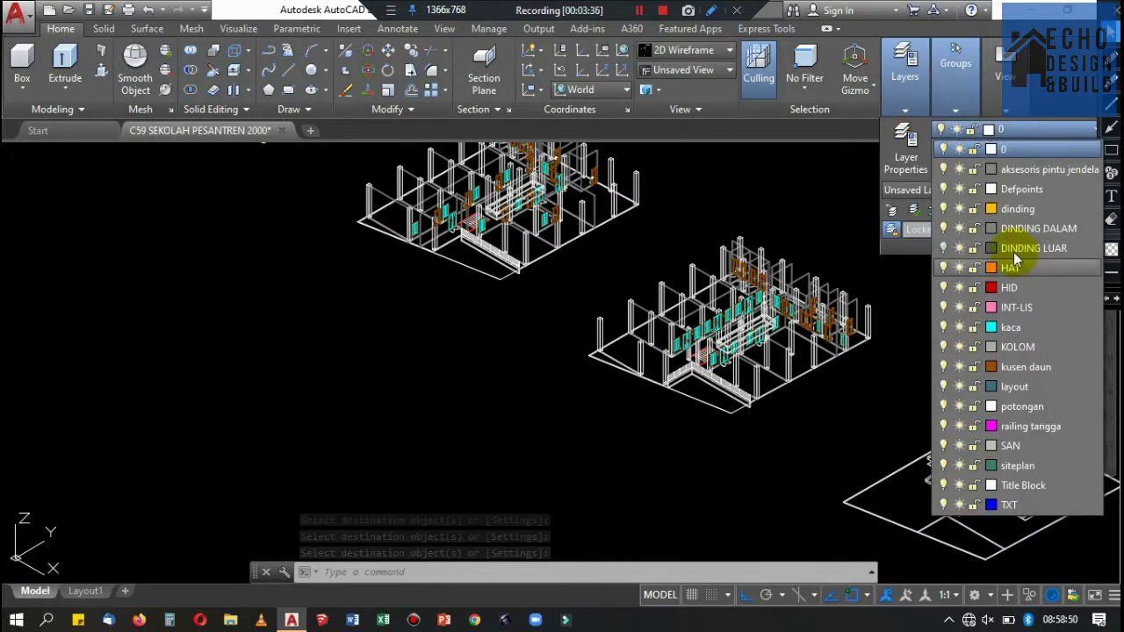
click(945, 228)
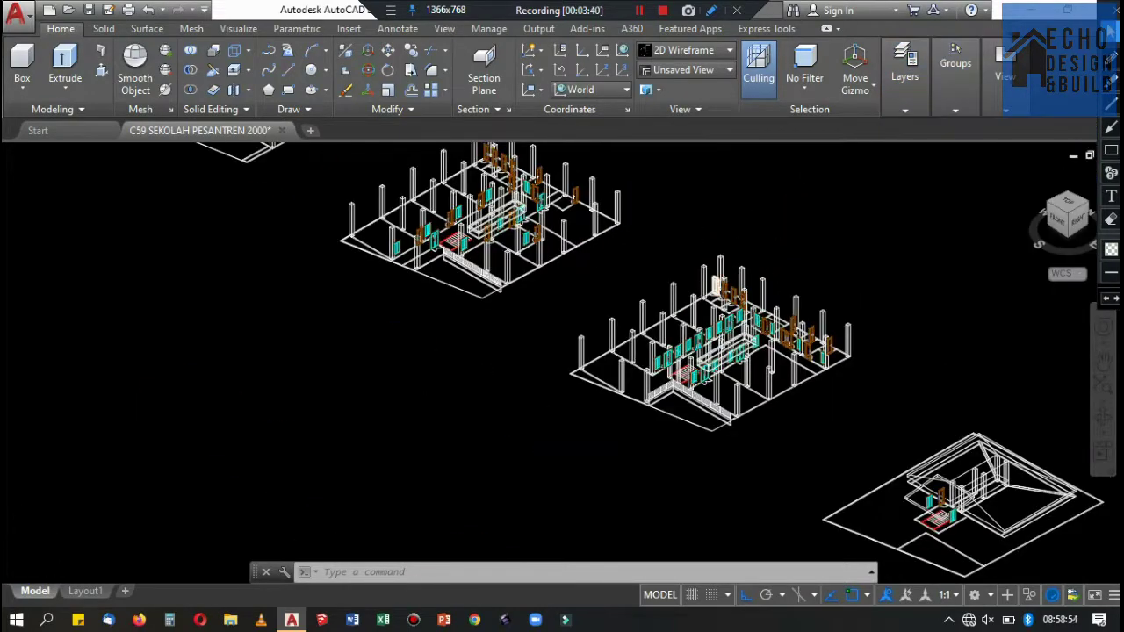
scroll(722, 215, up, 5)
scroll(701, 257, up, 5)
Turn off the kusen daun, aksesoris pintu jendela and kaca layers to hide doors and glass.
scroll(701, 256, down, 2)
click(912, 113)
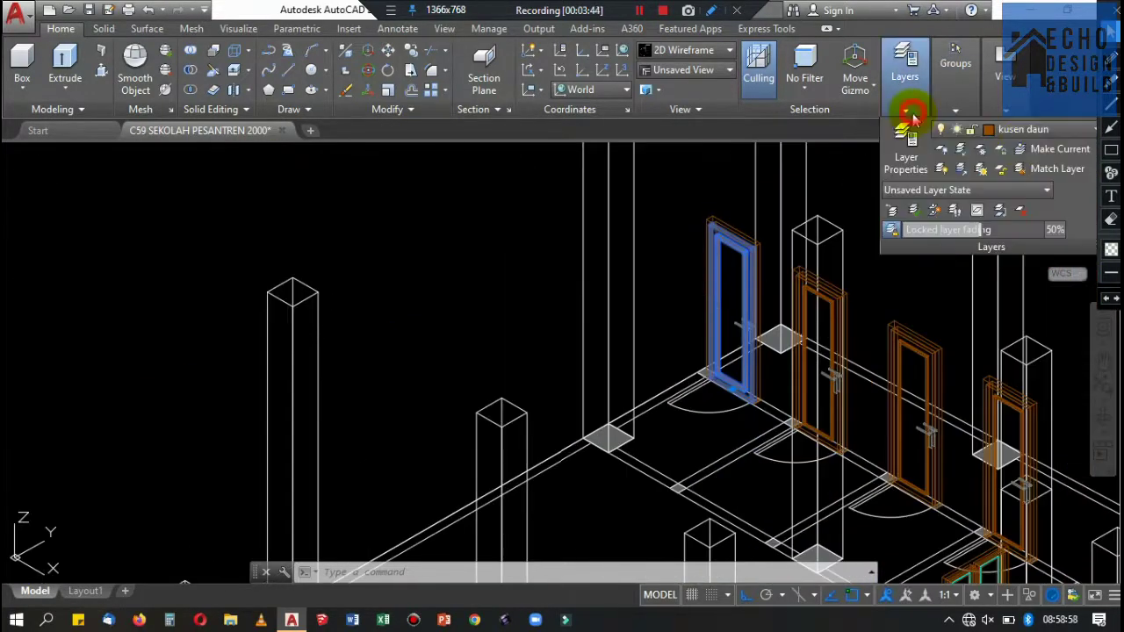
click(1093, 130)
click(943, 367)
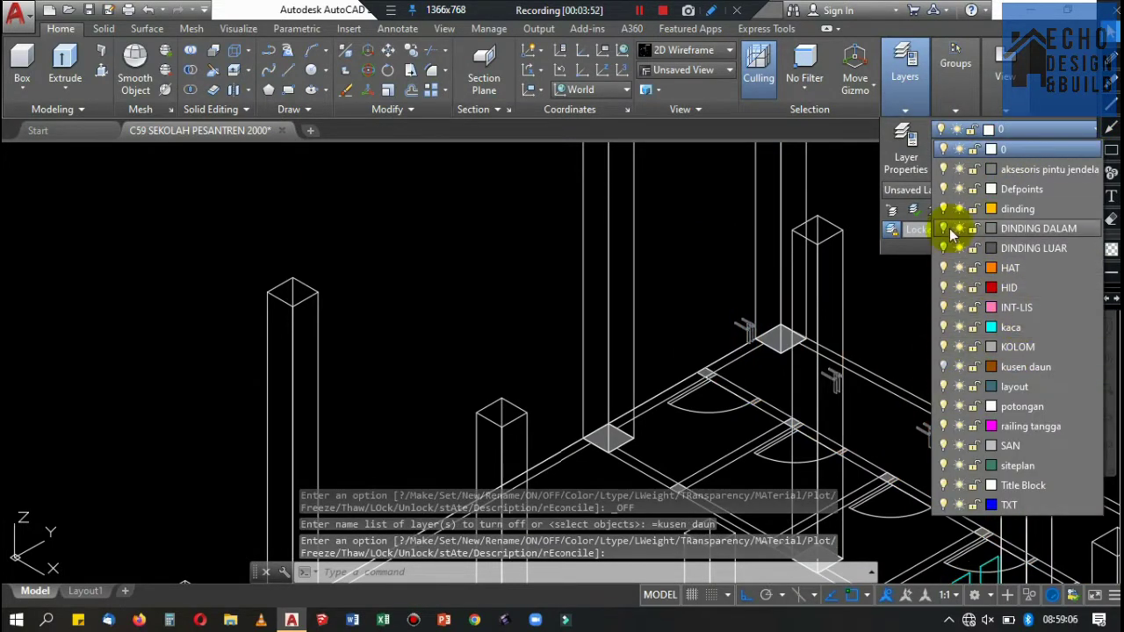
click(943, 169)
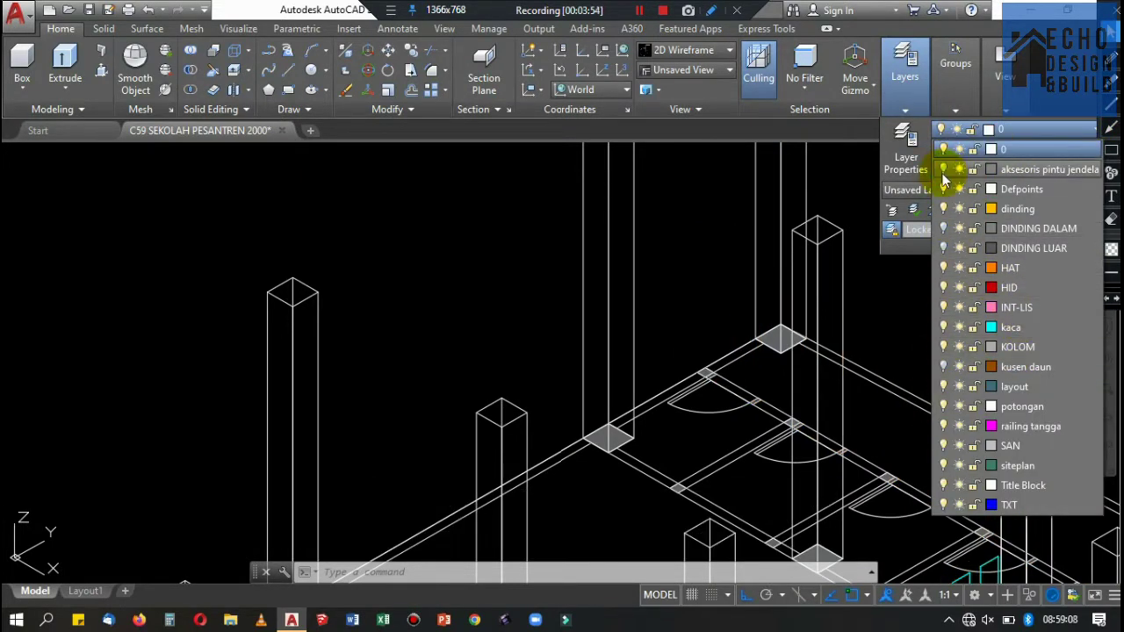
click(944, 328)
click(722, 234)
Pan over to another building and pick one of its columns.
scroll(721, 234, down, 5)
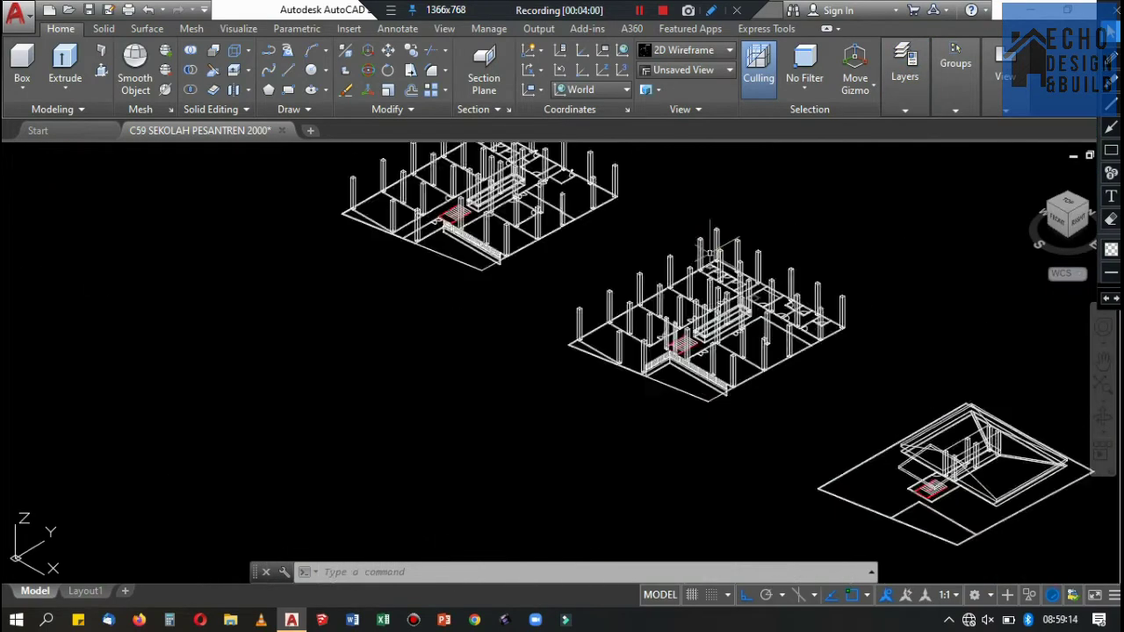
scroll(790, 369, up, 5)
scroll(709, 314, down, 5)
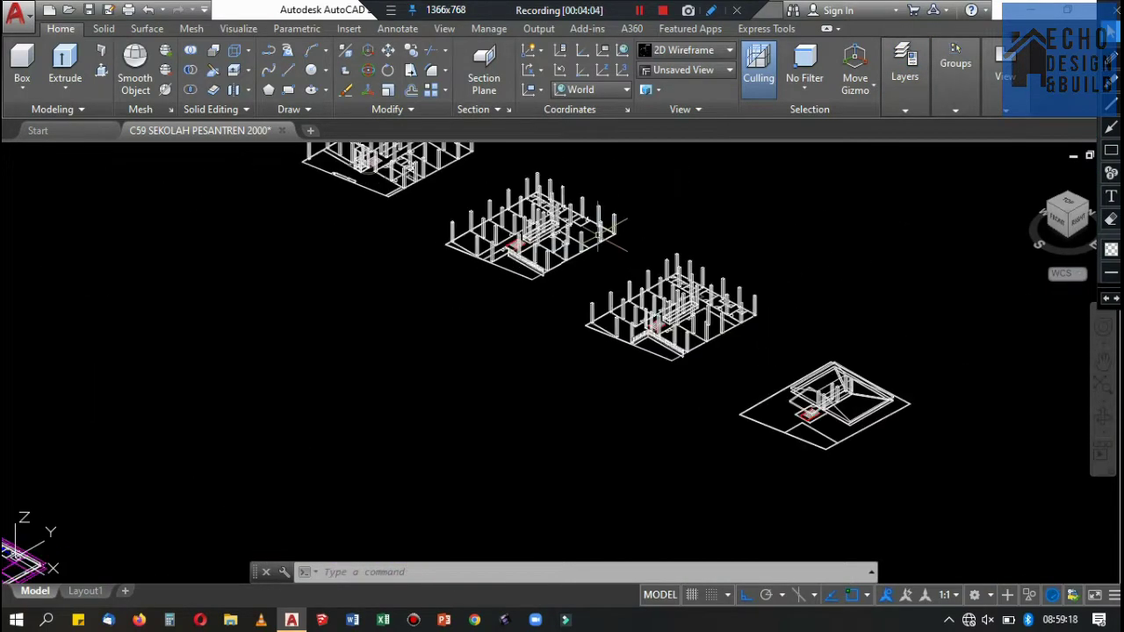
middle_drag(709, 314, 835, 401)
scroll(580, 276, up, 4)
scroll(577, 275, up, 3)
click(470, 246)
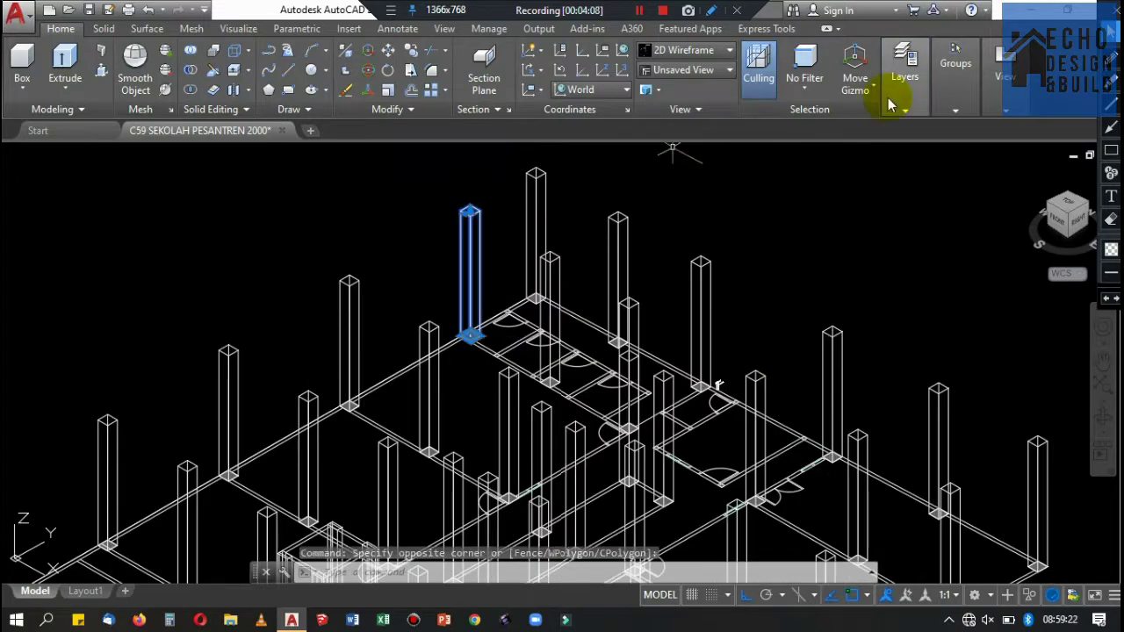
Switch the model to the right side elevation view.
click(905, 79)
scroll(667, 163, down, 5)
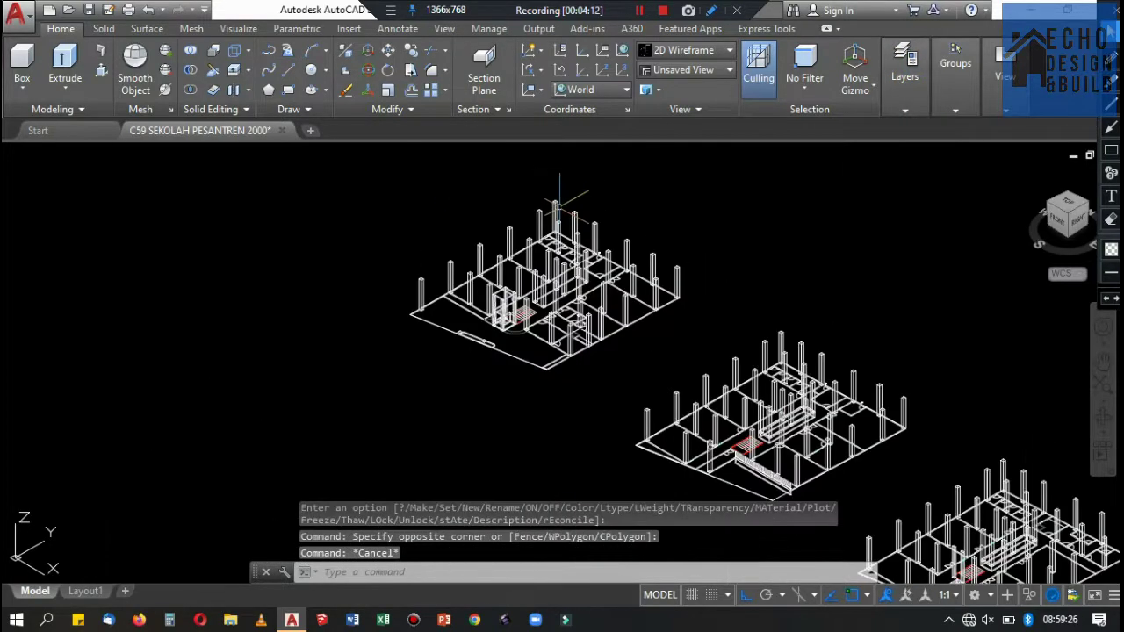
click(1081, 222)
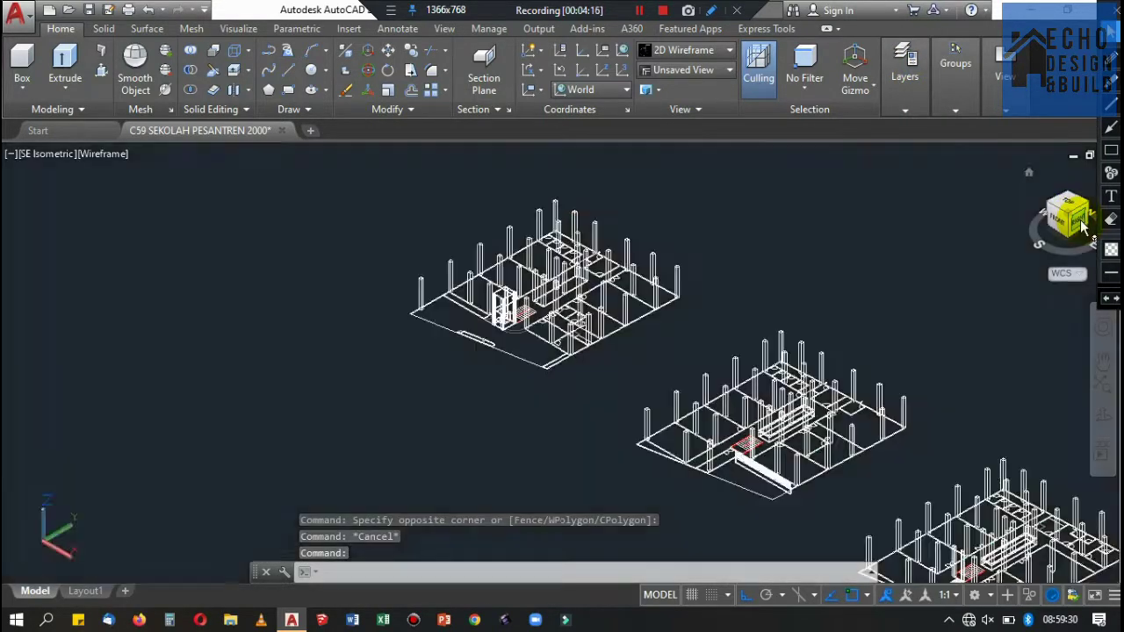
scroll(603, 241, down, 5)
scroll(829, 306, up, 2)
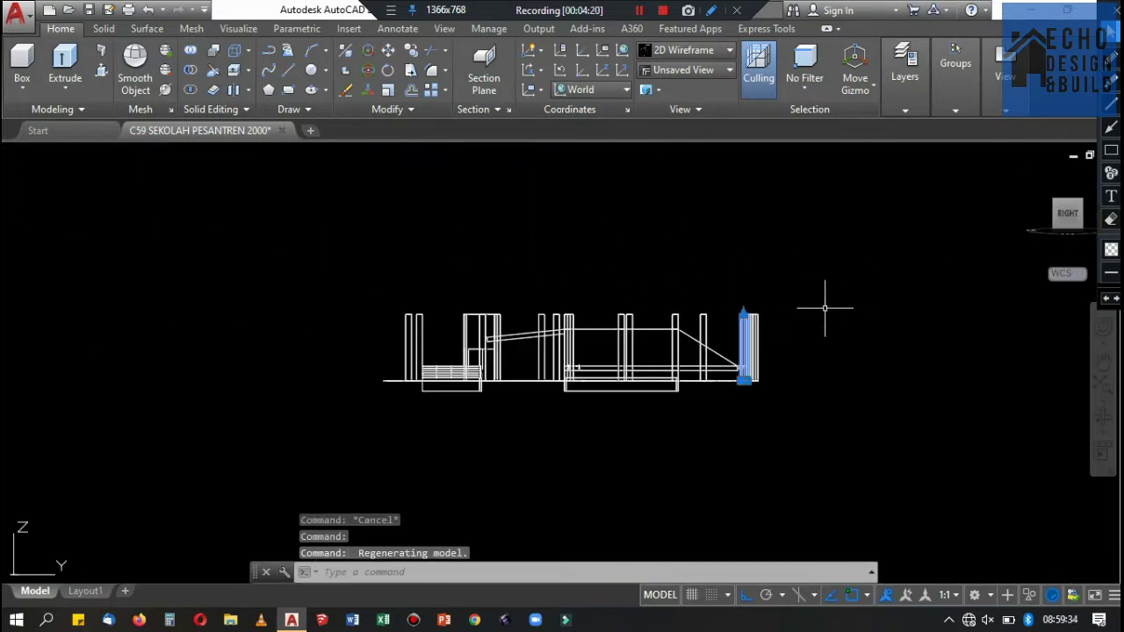
Crossing-select all the columns in the elevation, then return to the isometric 3D view.
click(813, 318)
scroll(525, 264, up, 2)
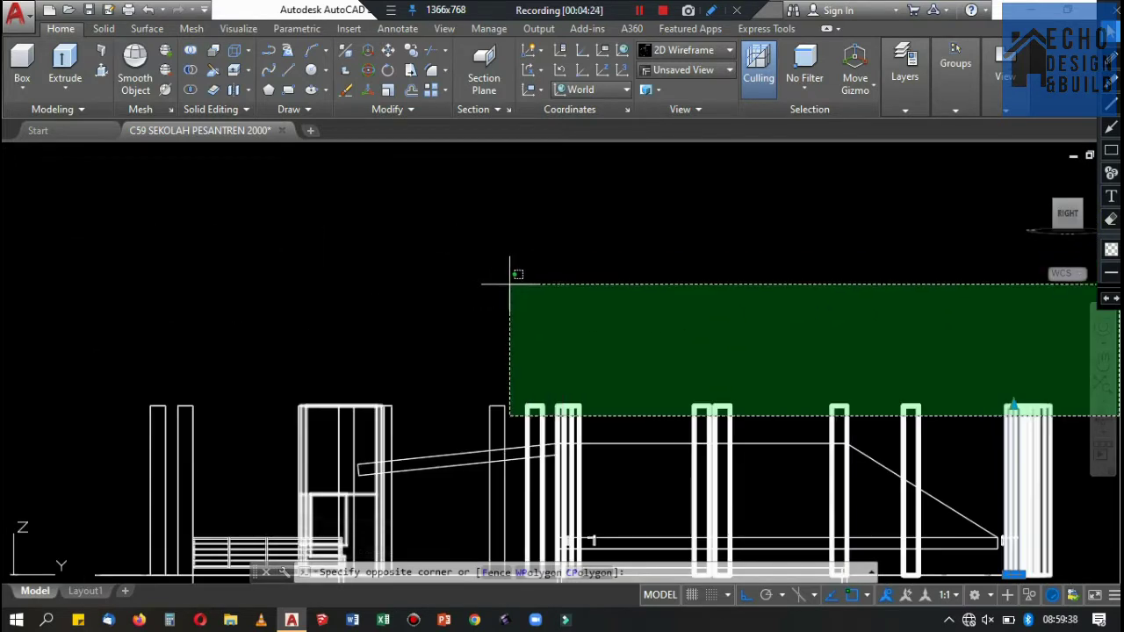
click(515, 271)
scroll(251, 419, up, 3)
scroll(426, 256, down, 2)
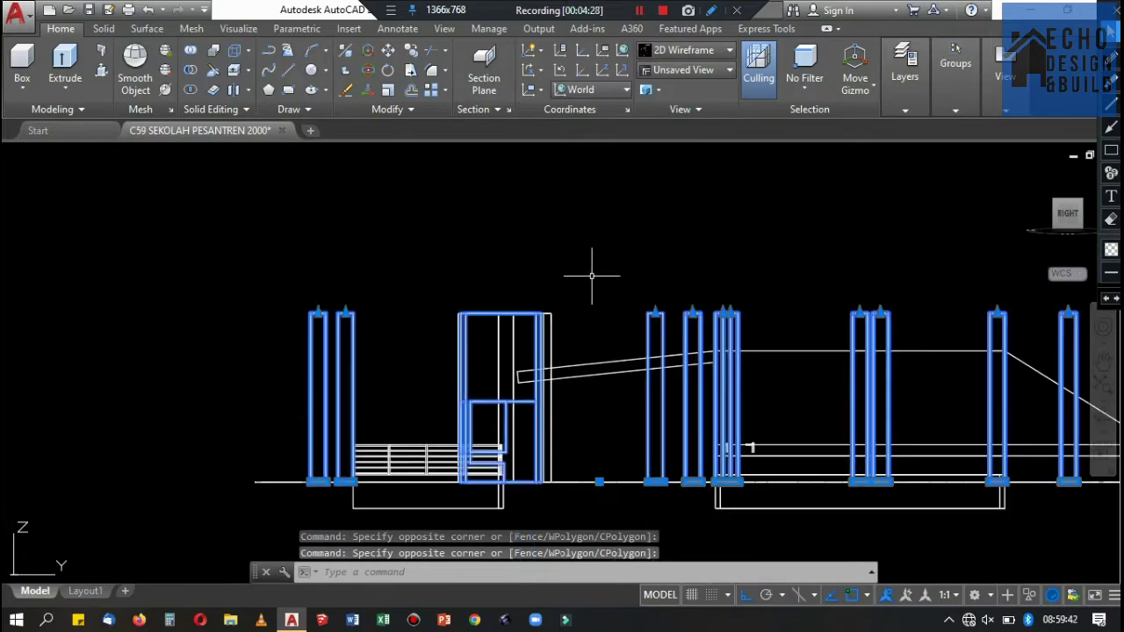
click(1054, 211)
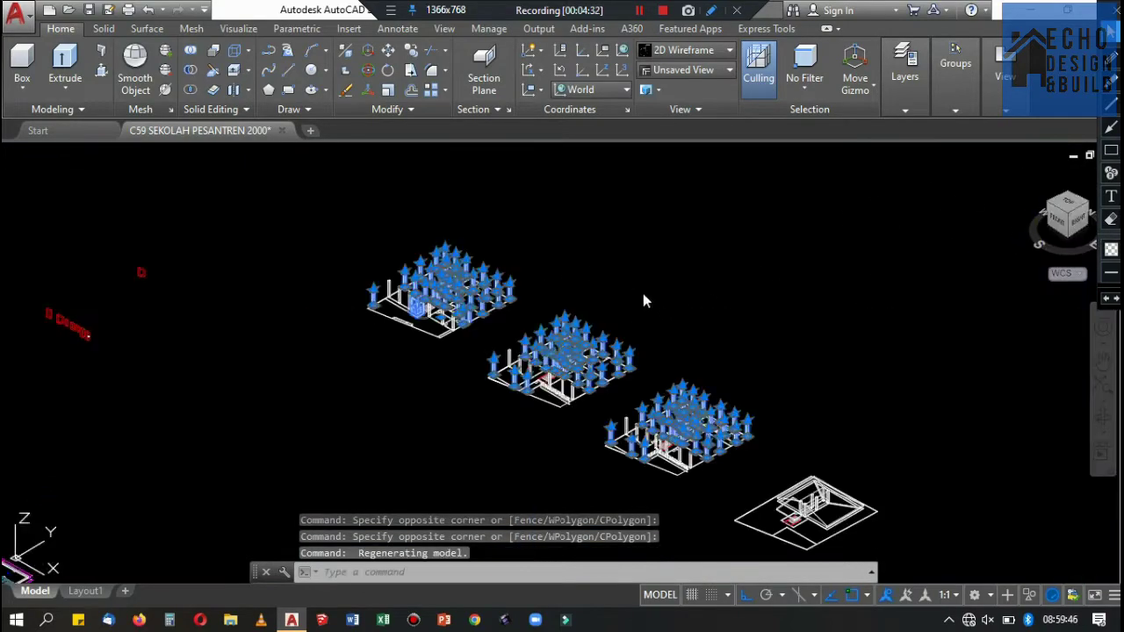
Zoom and pan around the isometric view to check which columns are selected.
scroll(643, 293, up, 2)
scroll(562, 352, down, 2)
scroll(562, 352, up, 5)
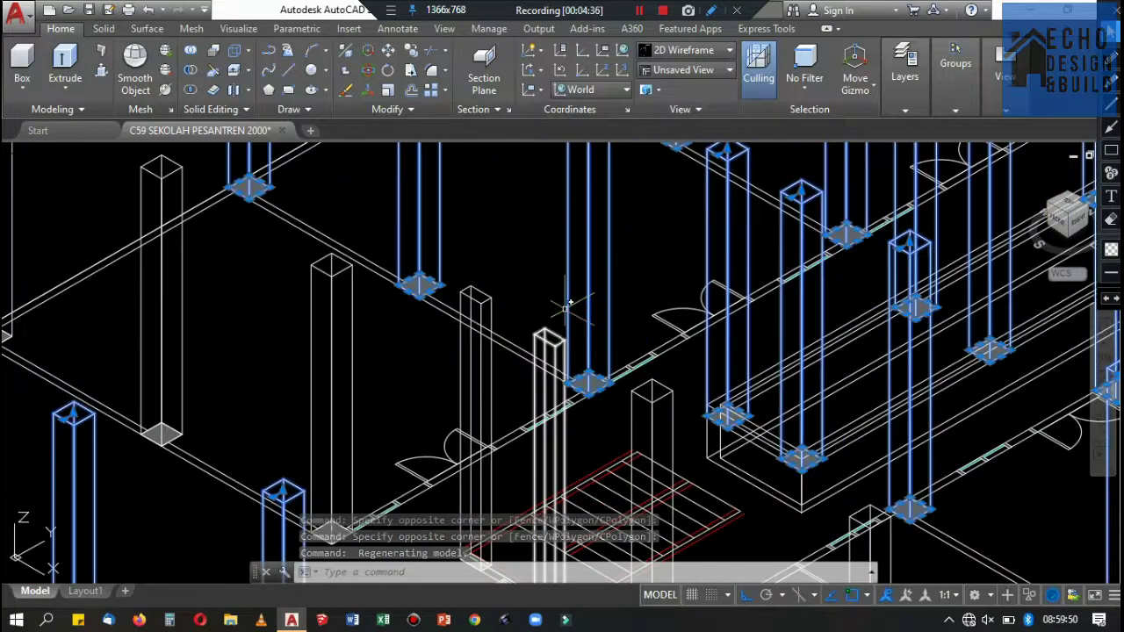
scroll(562, 352, down, 4)
scroll(606, 286, up, 3)
scroll(615, 308, up, 3)
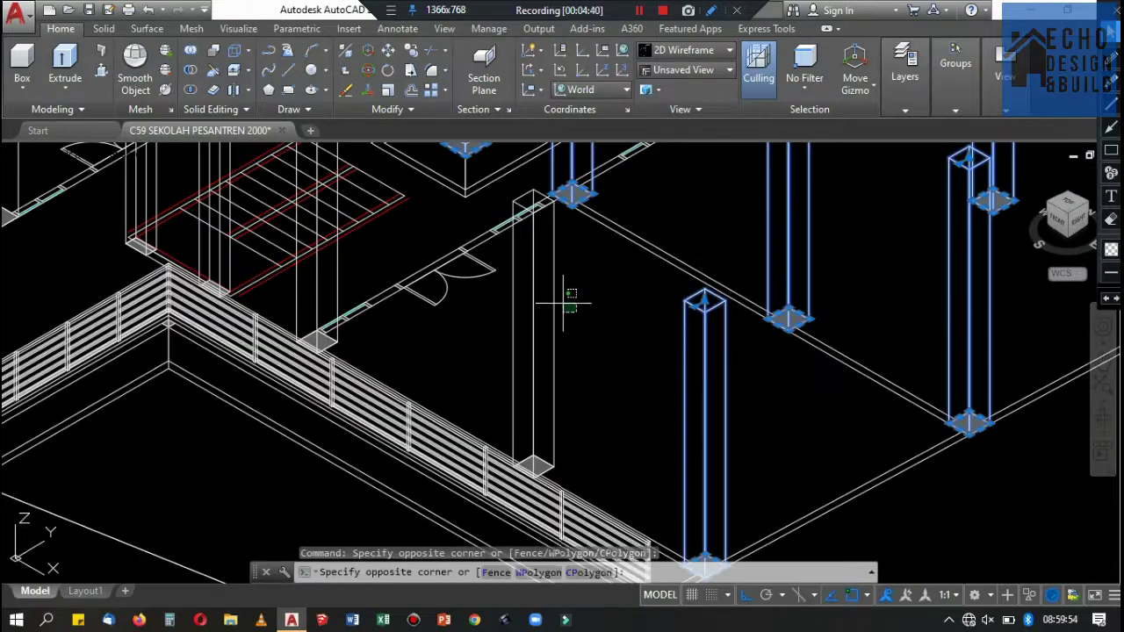
scroll(536, 334, up, 1)
scroll(522, 350, down, 5)
scroll(514, 384, up, 6)
drag(515, 384, 302, 364)
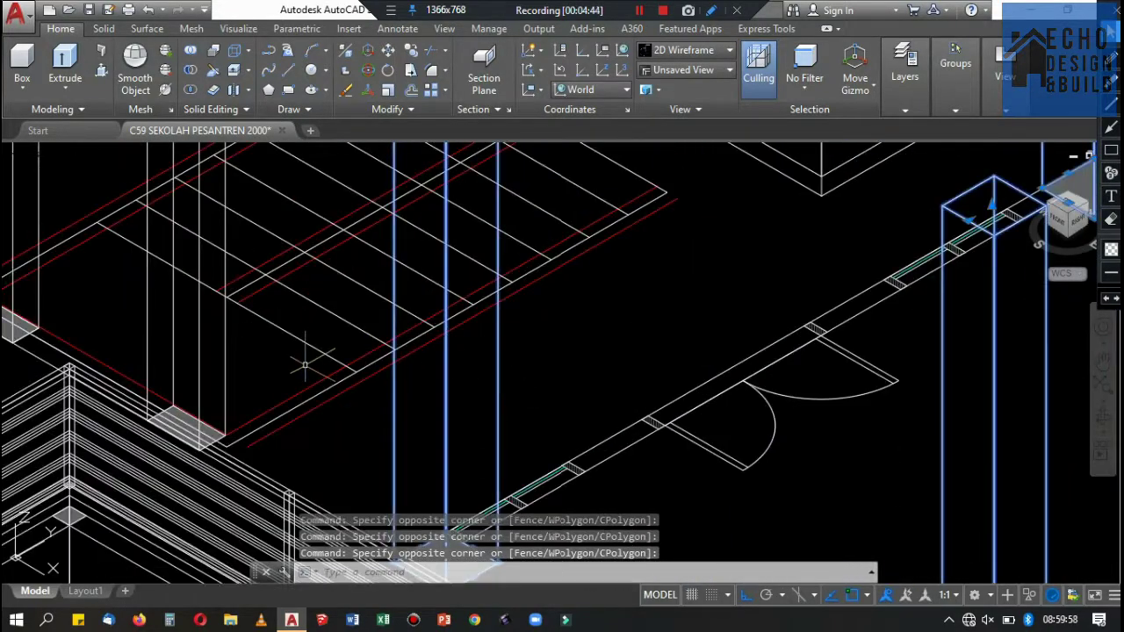
scroll(226, 367, down, 3)
scroll(439, 301, up, 3)
scroll(439, 301, down, 5)
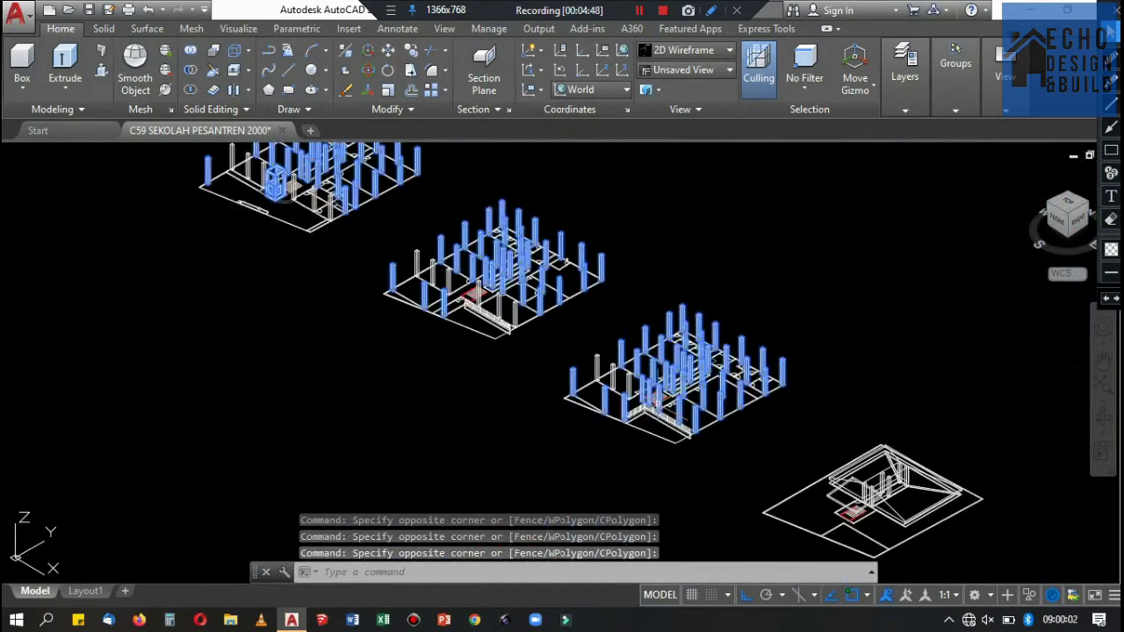
scroll(633, 377, up, 5)
scroll(615, 319, up, 3)
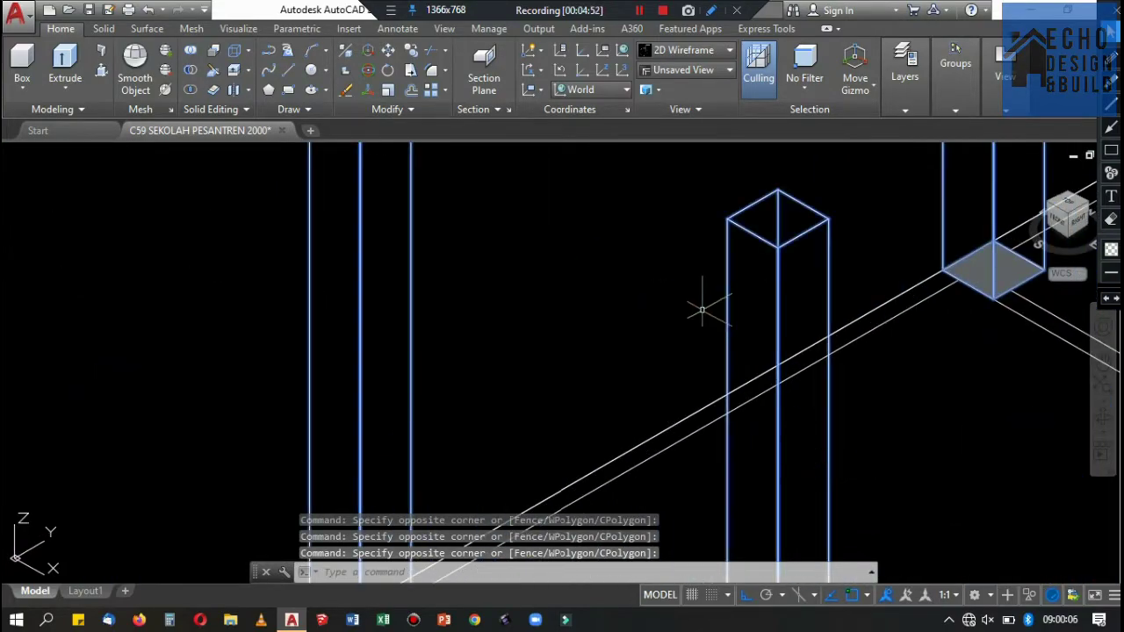
scroll(703, 309, down, 2)
scroll(761, 340, down, 3)
scroll(737, 360, up, 2)
scroll(711, 386, down, 4)
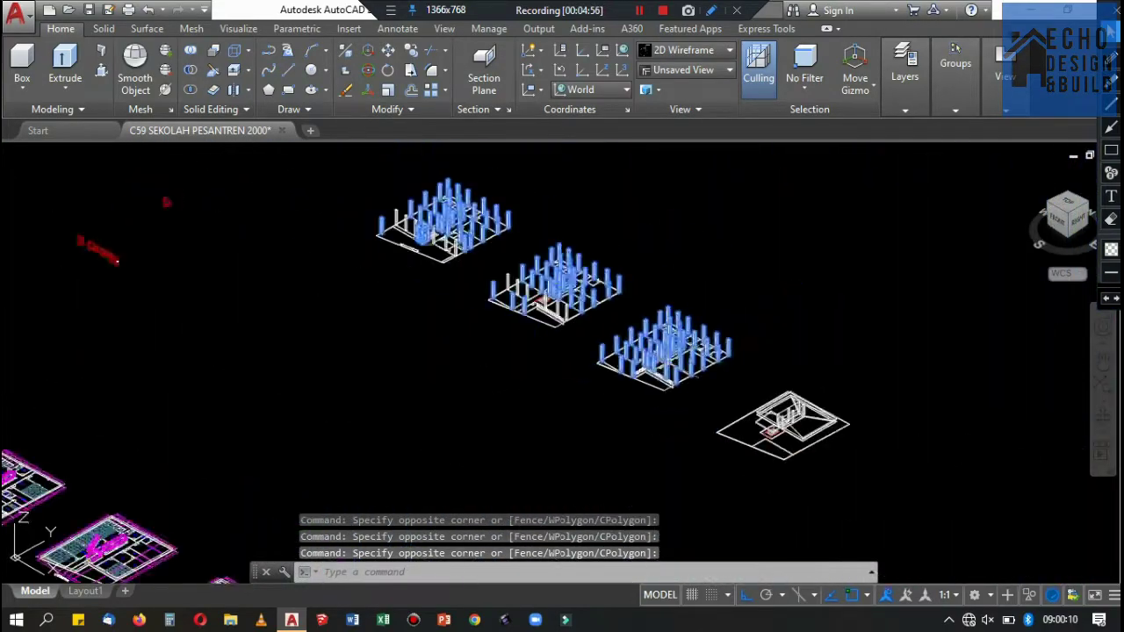
scroll(708, 397, up, 1)
scroll(615, 364, down, 2)
scroll(527, 334, up, 4)
scroll(454, 301, up, 2)
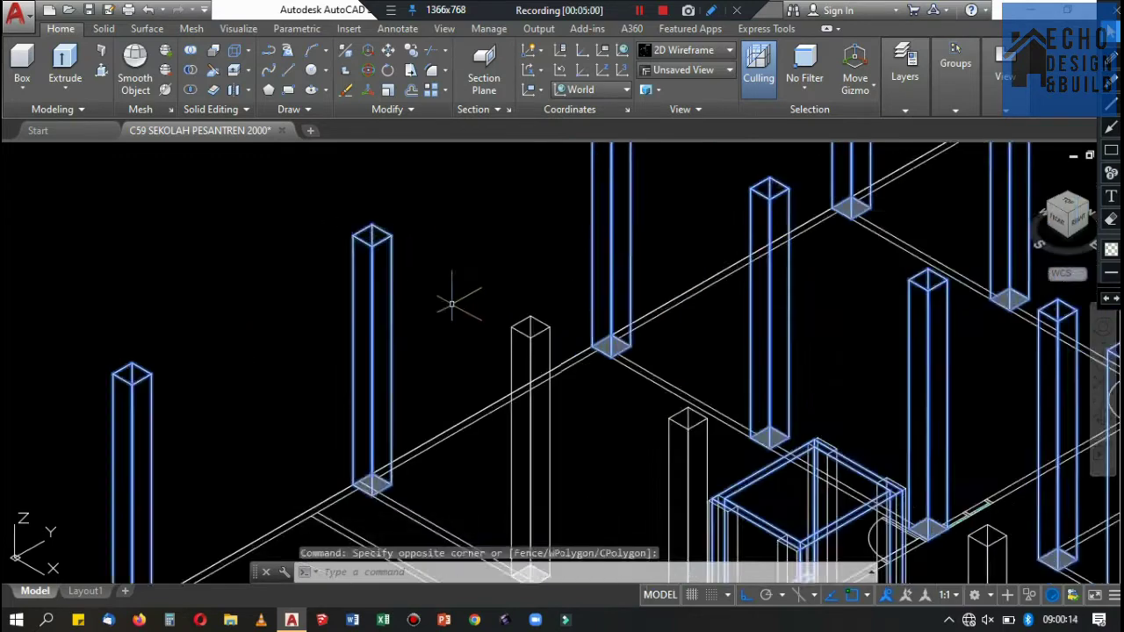
scroll(547, 321, up, 1)
scroll(546, 321, down, 3)
scroll(571, 290, up, 4)
scroll(640, 313, down, 2)
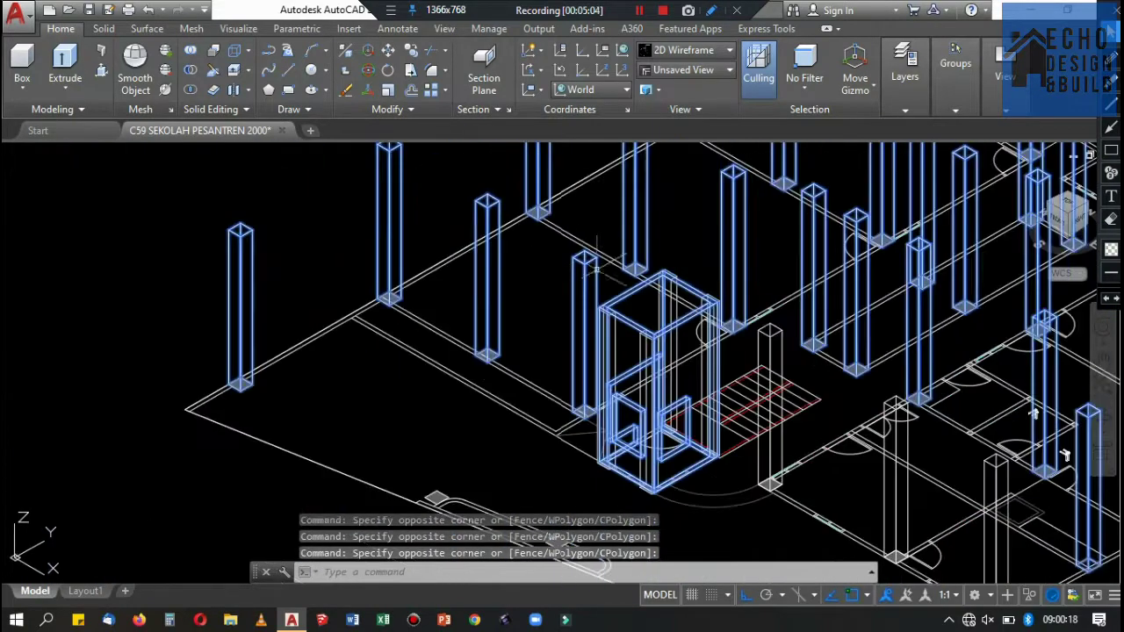
scroll(684, 273, up, 3)
scroll(703, 316, up, 2)
Add the nearby columns to the selection and zoom around to verify it.
drag(729, 378, 722, 301)
scroll(668, 228, up, 2)
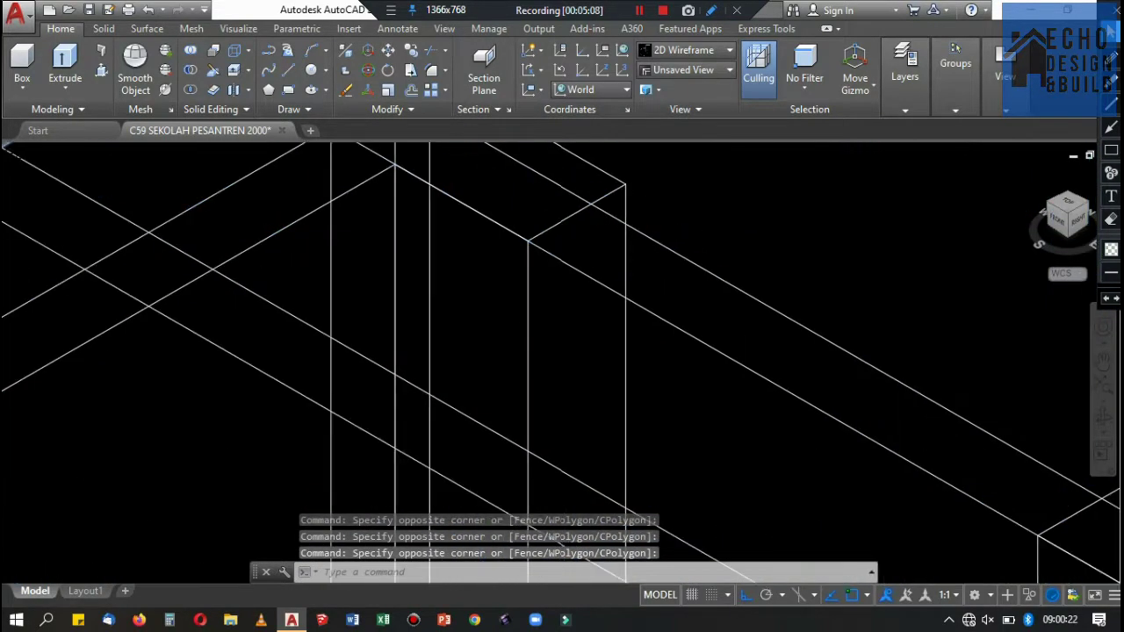
scroll(601, 151, up, 1)
scroll(601, 151, down, 3)
scroll(728, 333, up, 3)
scroll(728, 334, down, 2)
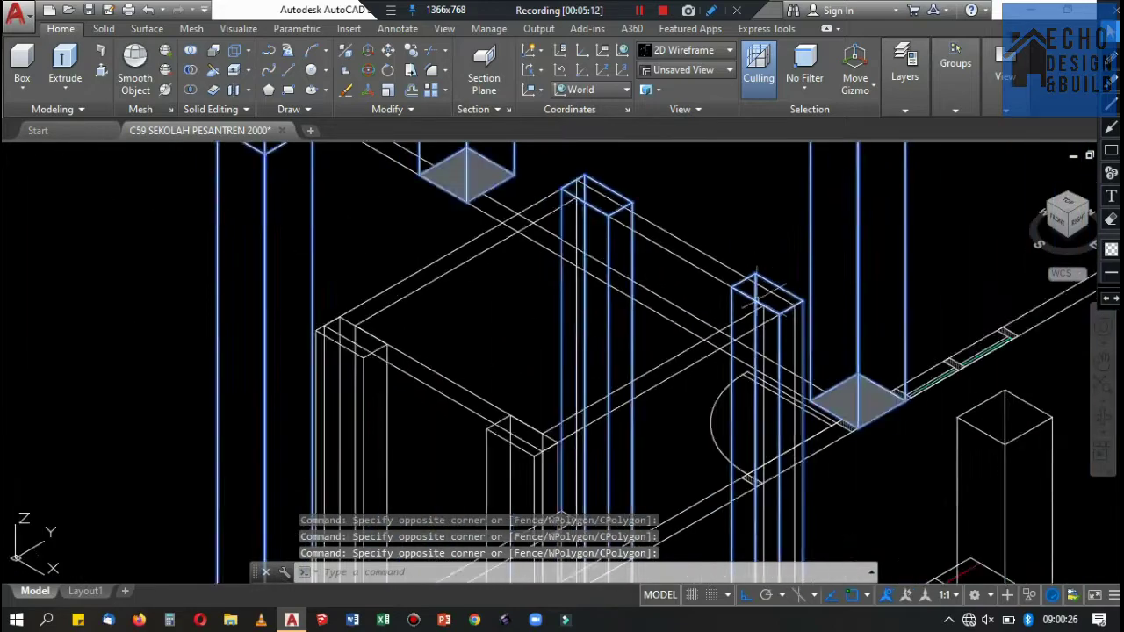
scroll(557, 350, up, 2)
scroll(557, 351, down, 1)
scroll(602, 314, down, 2)
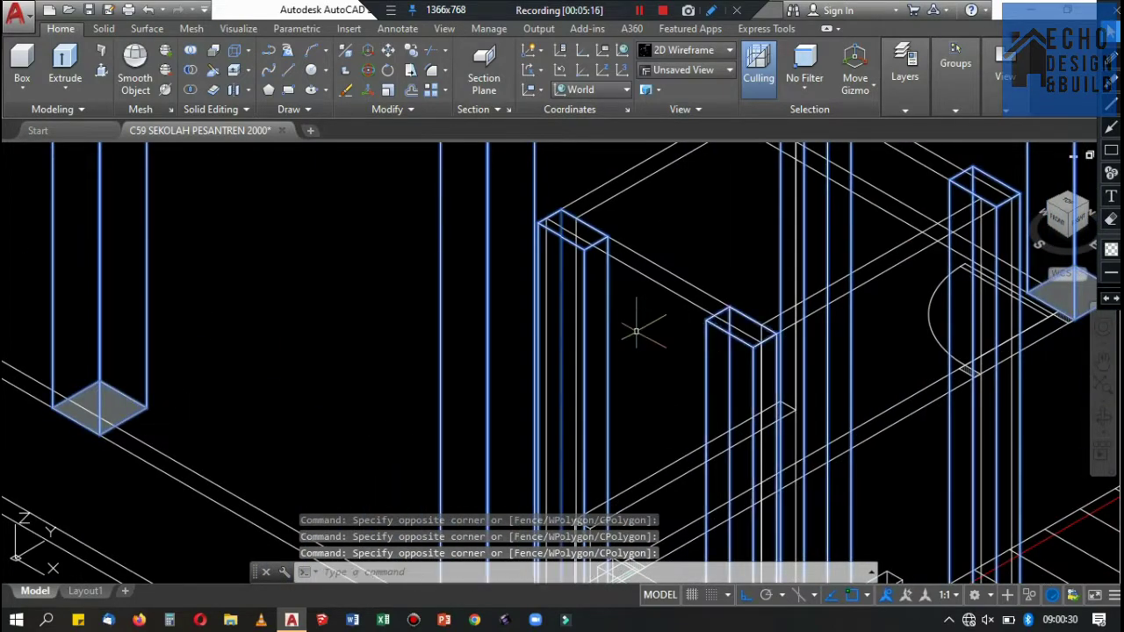
scroll(645, 322, down, 2)
scroll(655, 297, down, 2)
scroll(655, 297, down, 2)
scroll(657, 408, up, 5)
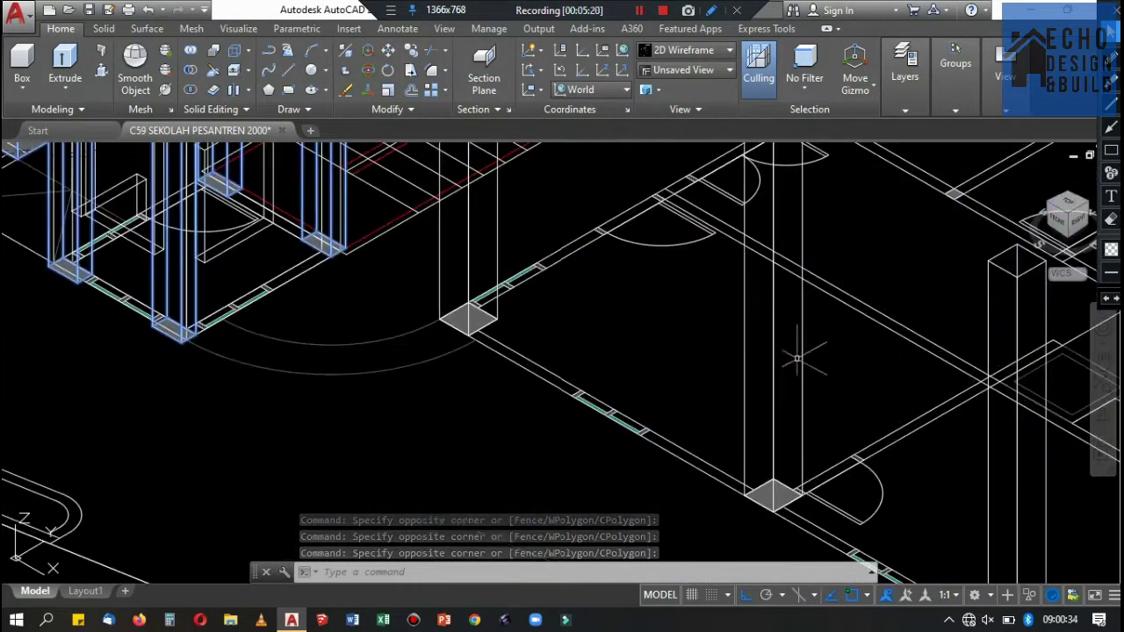
scroll(518, 210, up, 1)
scroll(720, 290, down, 2)
scroll(844, 369, up, 3)
scroll(861, 366, down, 3)
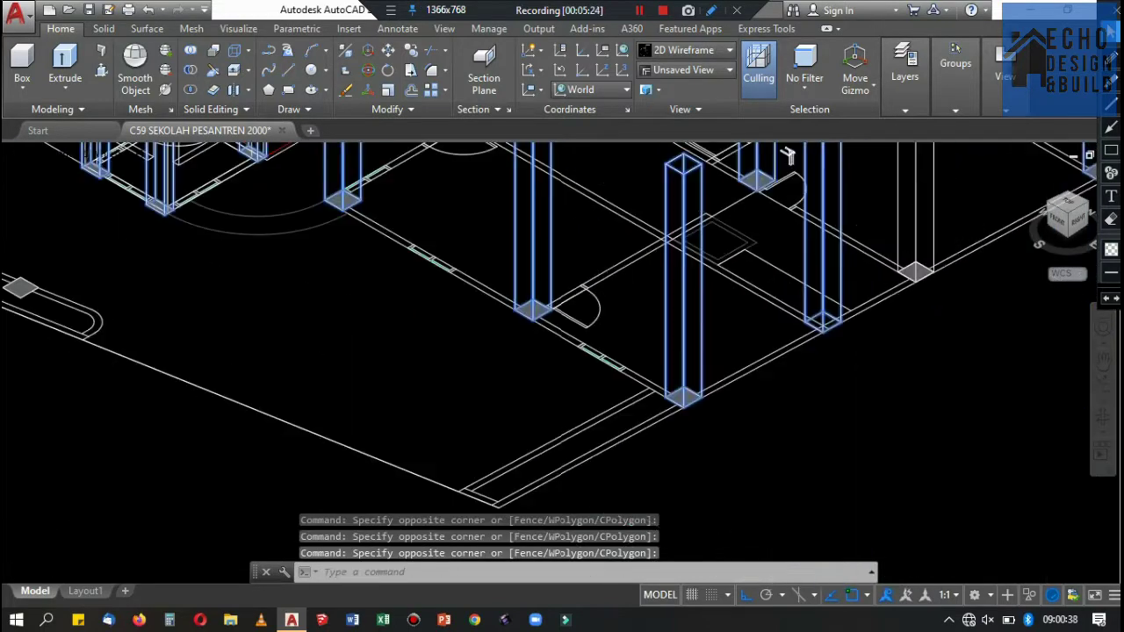
scroll(722, 343, down, 2)
scroll(722, 342, up, 4)
scroll(836, 381, down, 2)
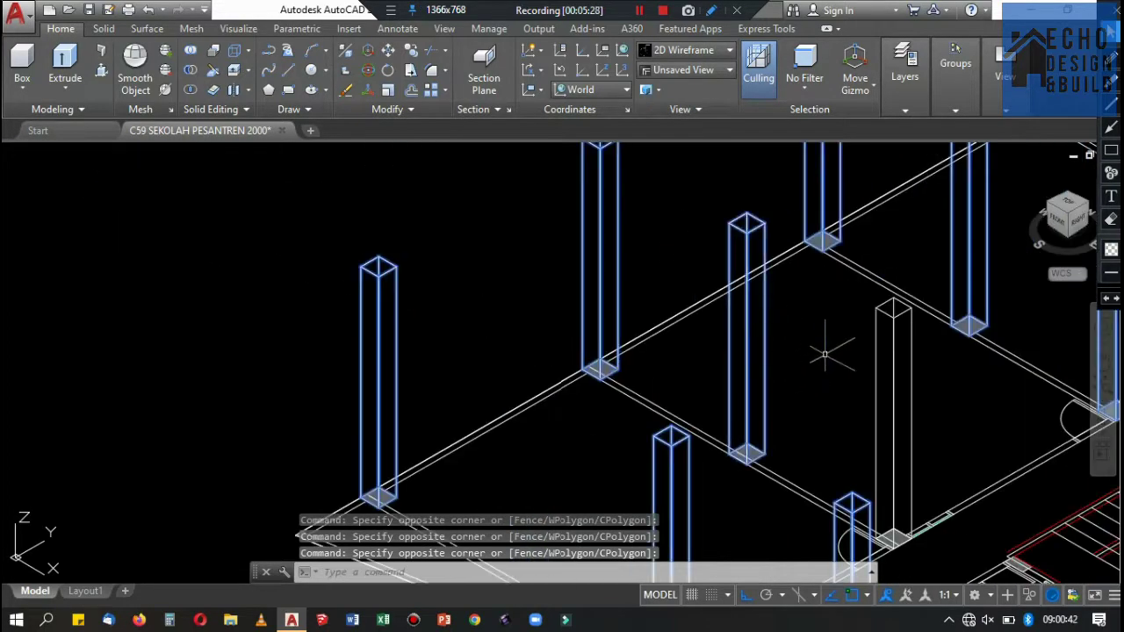
scroll(715, 351, down, 5)
scroll(728, 372, down, 2)
scroll(884, 452, up, 3)
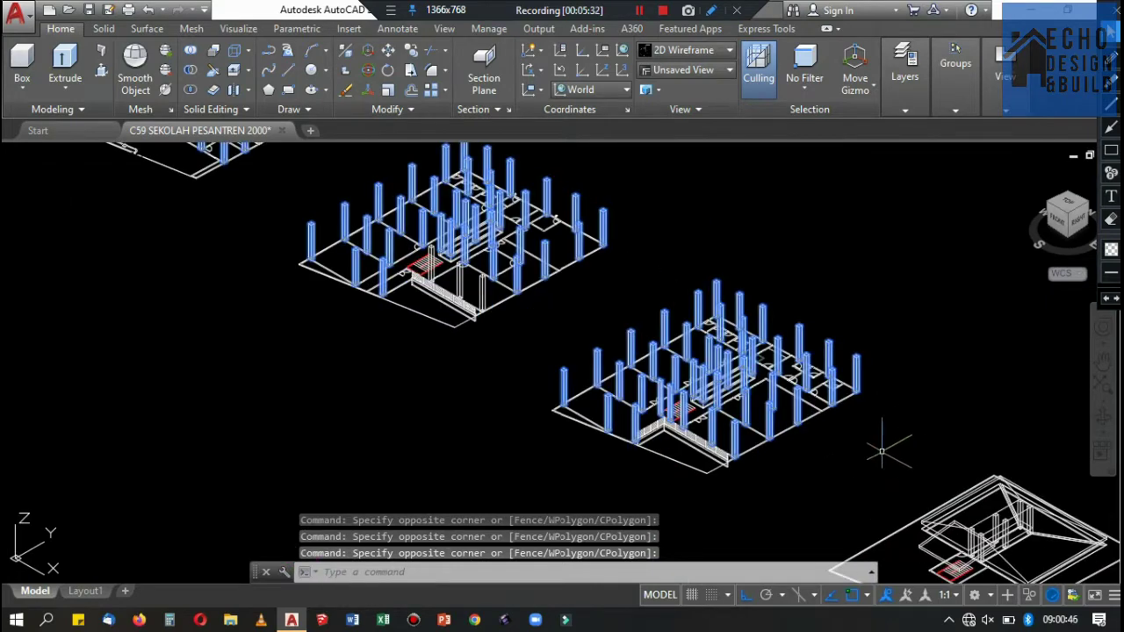
scroll(703, 264, down, 2)
Move the selected columns onto the KOLOM layer.
click(905, 78)
click(1006, 132)
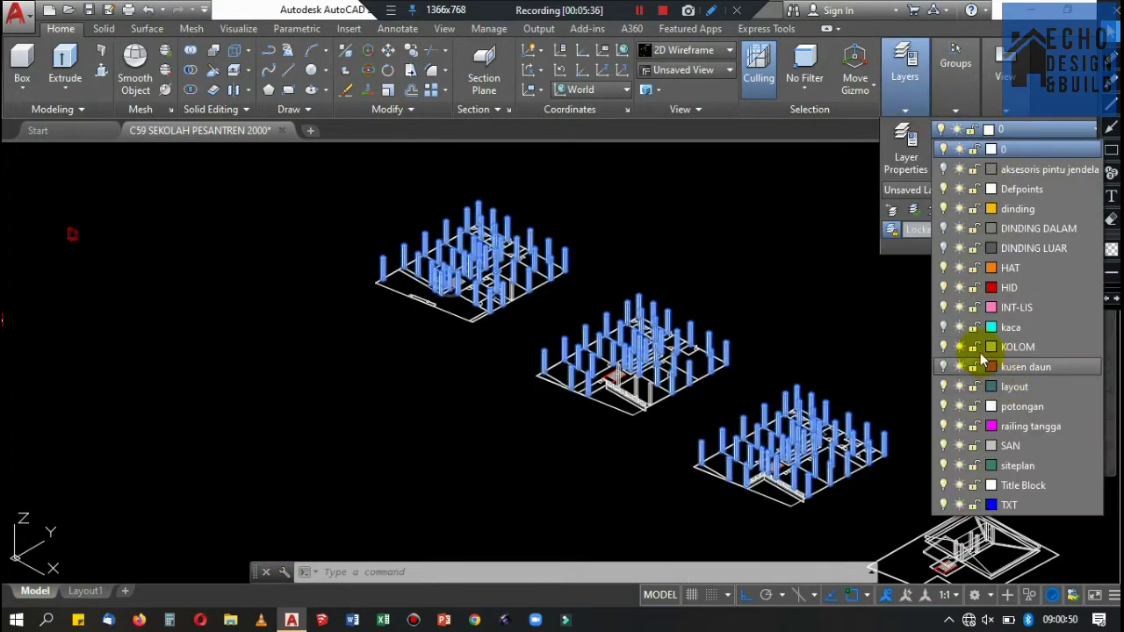
click(945, 349)
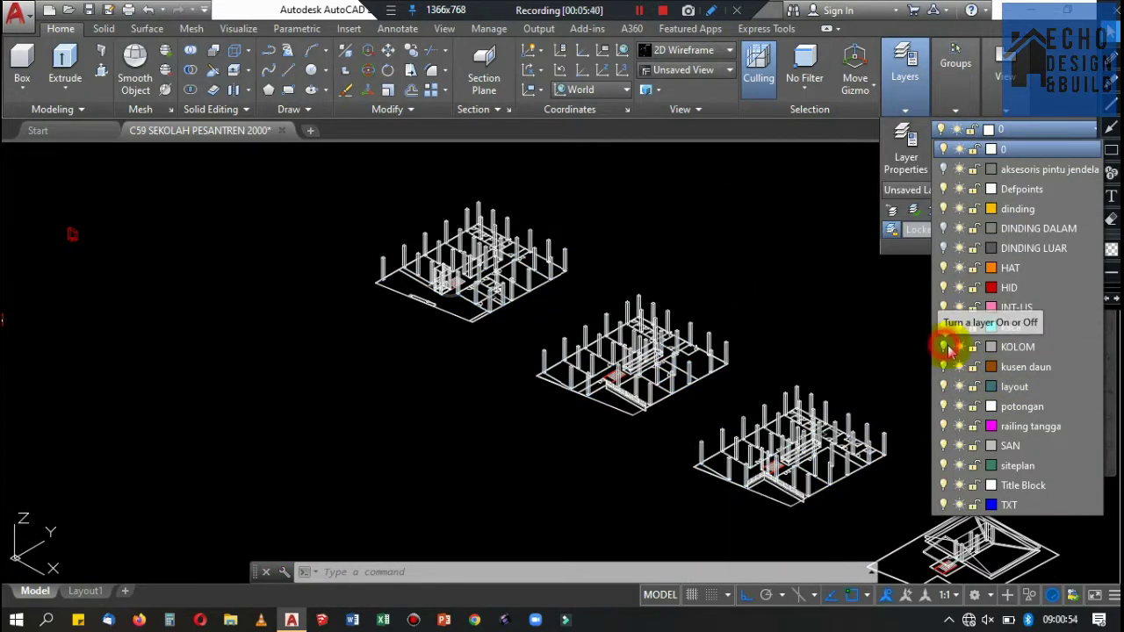
click(1019, 349)
Put one more column in the middle building on KOLOM, then clear the selection.
scroll(603, 298, up, 3)
click(648, 273)
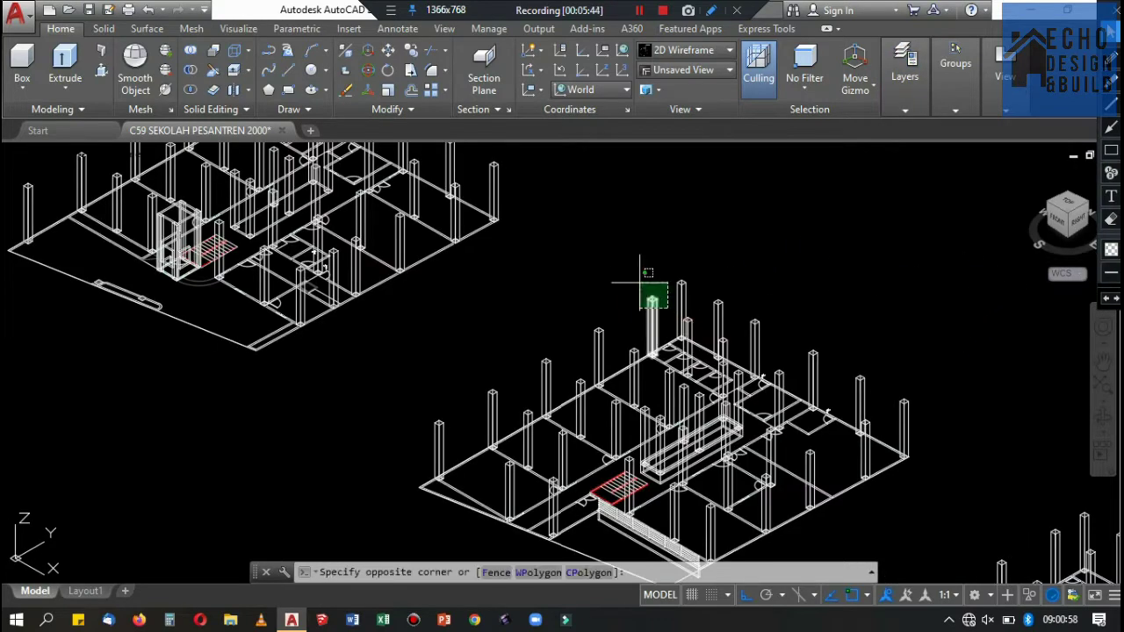
click(654, 351)
click(1009, 129)
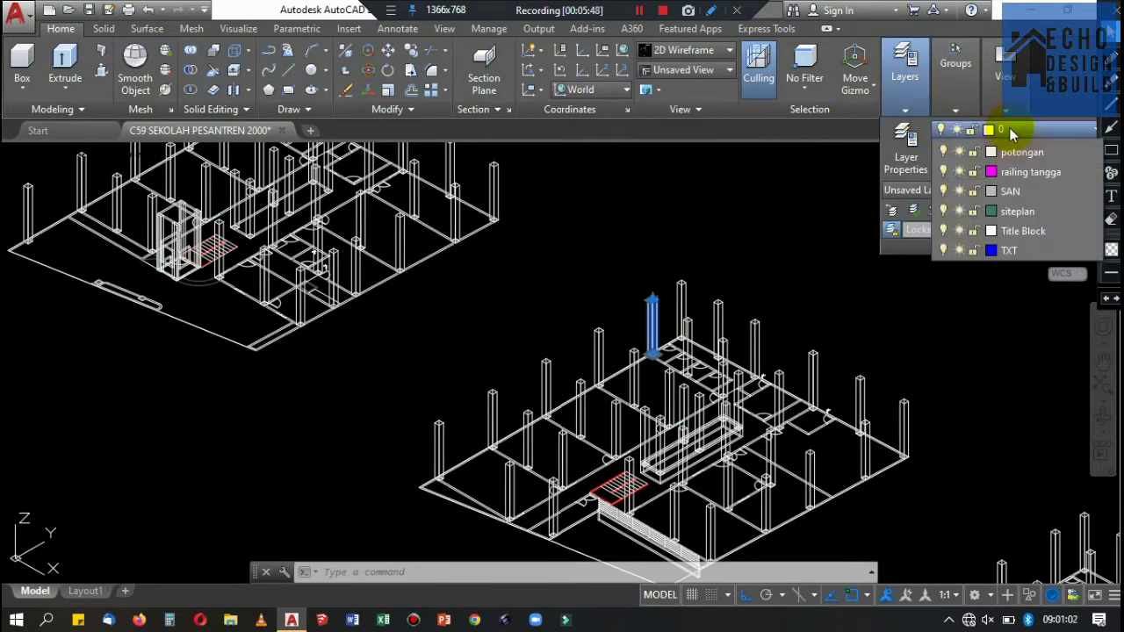
click(1019, 347)
scroll(693, 250, up, 3)
key(Escape)
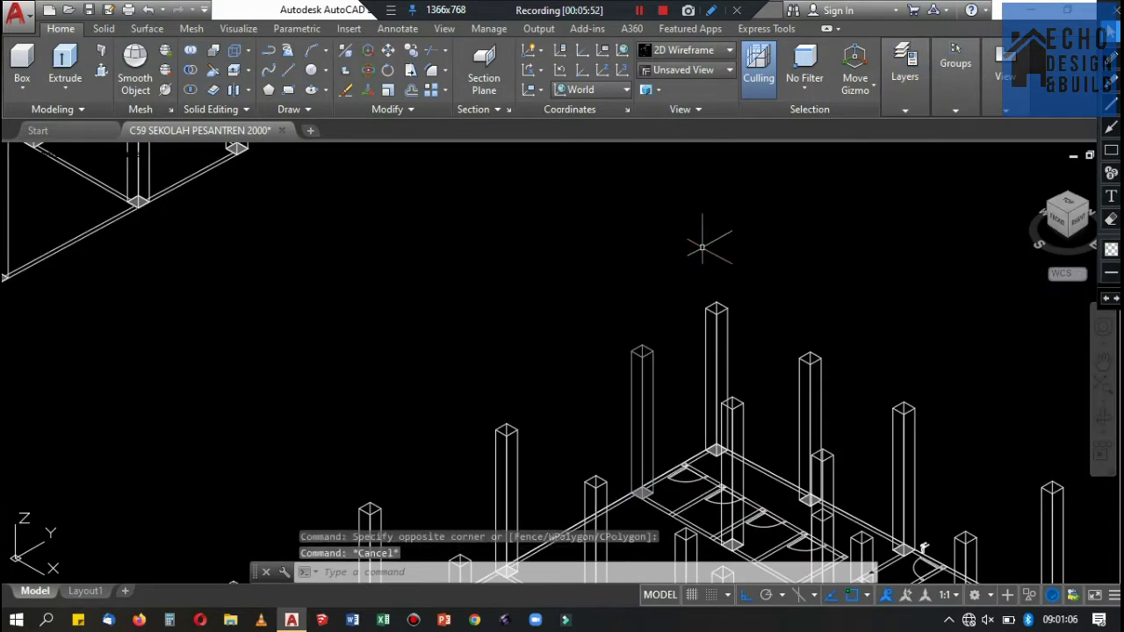
click(563, 572)
Start Match Properties from a KOLOM column and window-select the first group of columns.
text(Ma)
key(Return)
click(648, 348)
scroll(647, 349, down, 3)
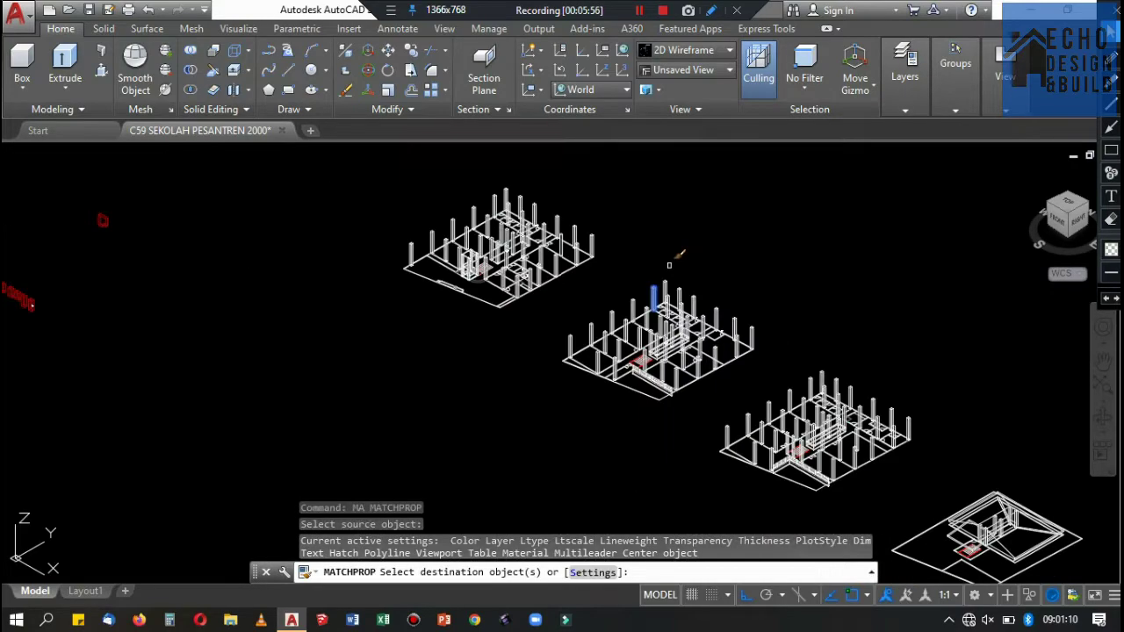
scroll(612, 267, up, 3)
scroll(612, 266, up, 3)
scroll(611, 267, down, 3)
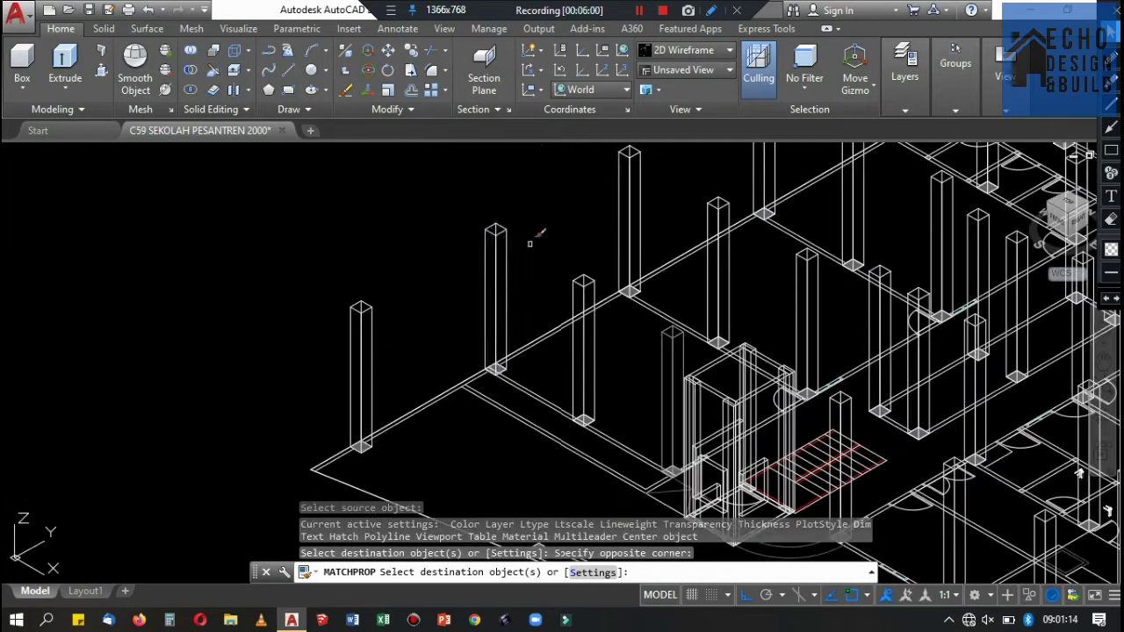
click(413, 313)
click(301, 251)
Window-select a second group of columns to receive the KOLOM properties.
scroll(667, 203, up, 2)
scroll(668, 202, down, 3)
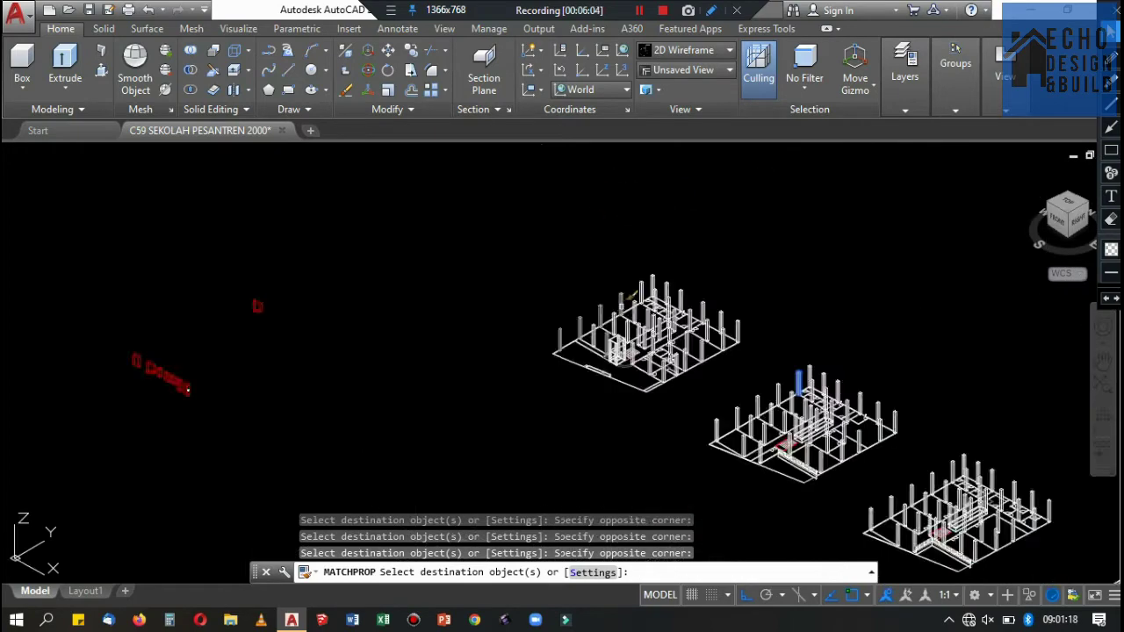
scroll(753, 285, up, 3)
scroll(906, 291, down, 3)
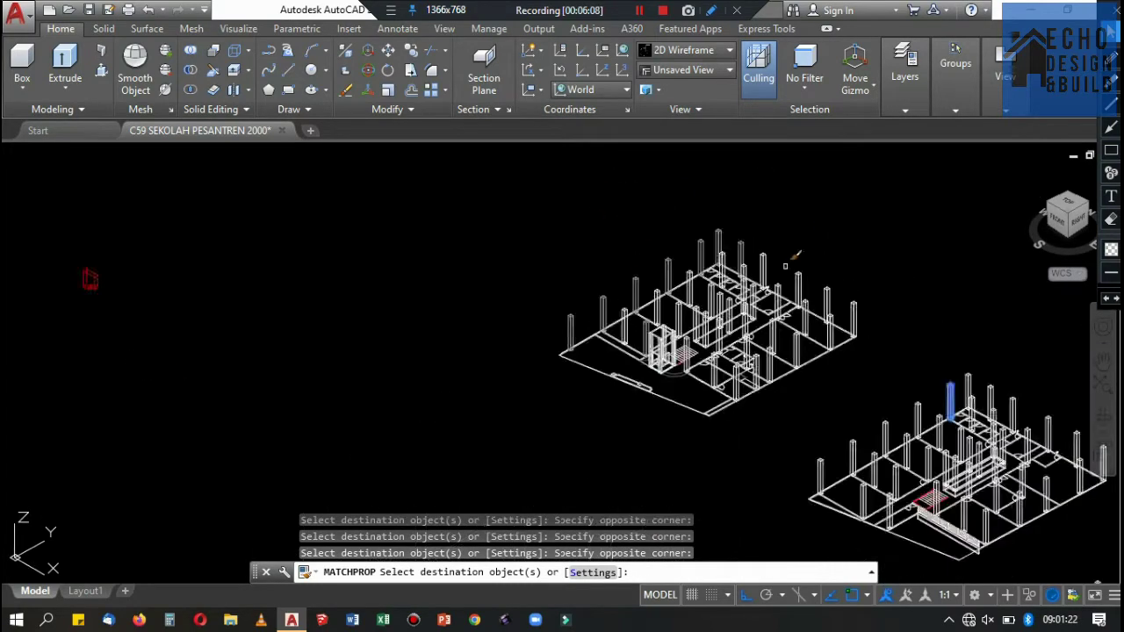
scroll(663, 198, up, 3)
scroll(761, 252, down, 3)
scroll(762, 295, up, 3)
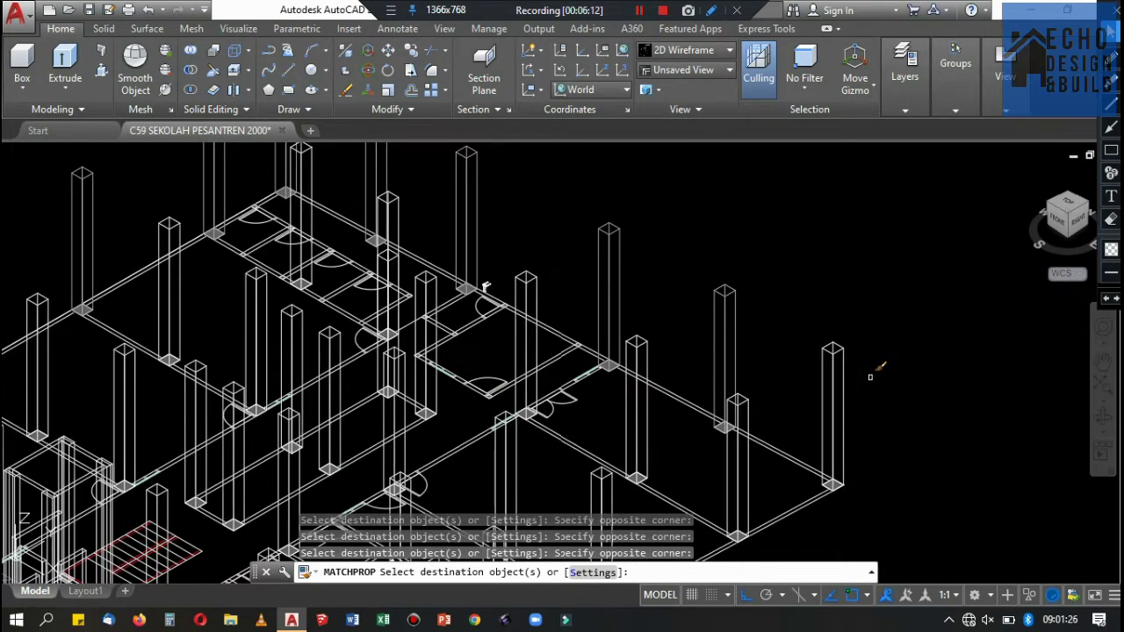
scroll(767, 472, up, 4)
scroll(706, 413, down, 3)
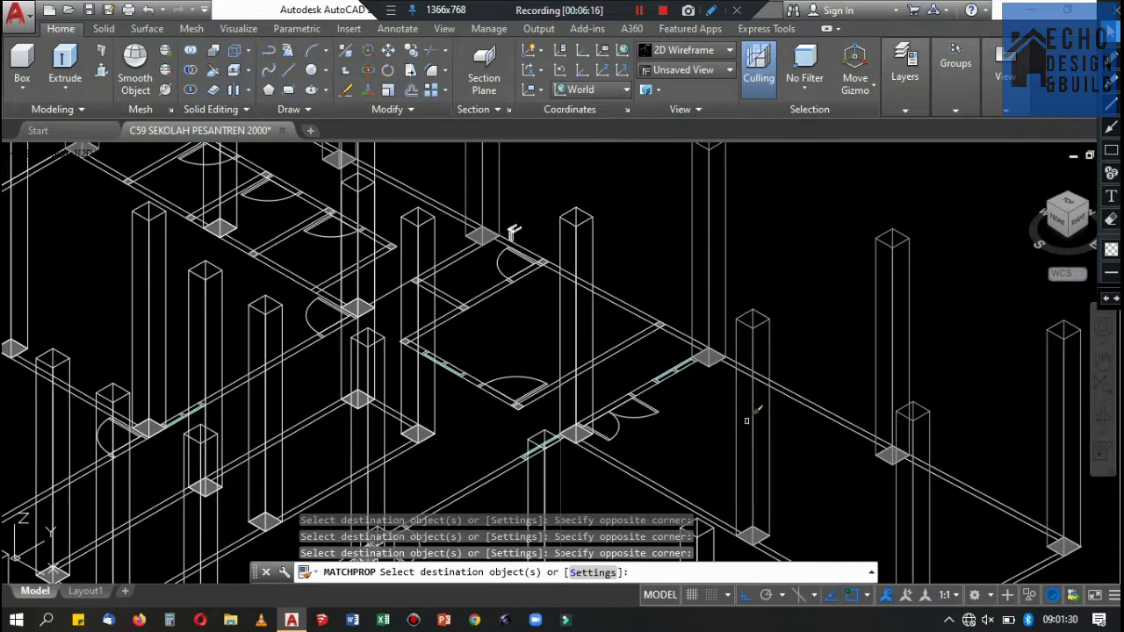
scroll(746, 420, up, 3)
scroll(567, 248, down, 5)
scroll(595, 318, down, 3)
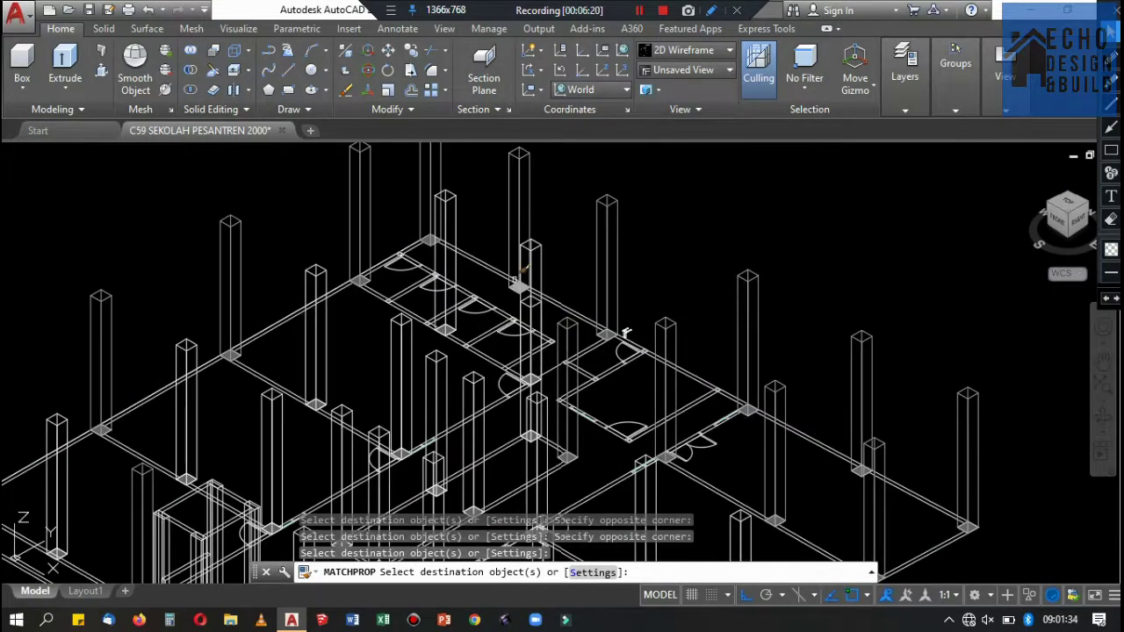
scroll(622, 329, up, 2)
scroll(552, 243, down, 2)
scroll(697, 294, up, 5)
scroll(598, 241, down, 3)
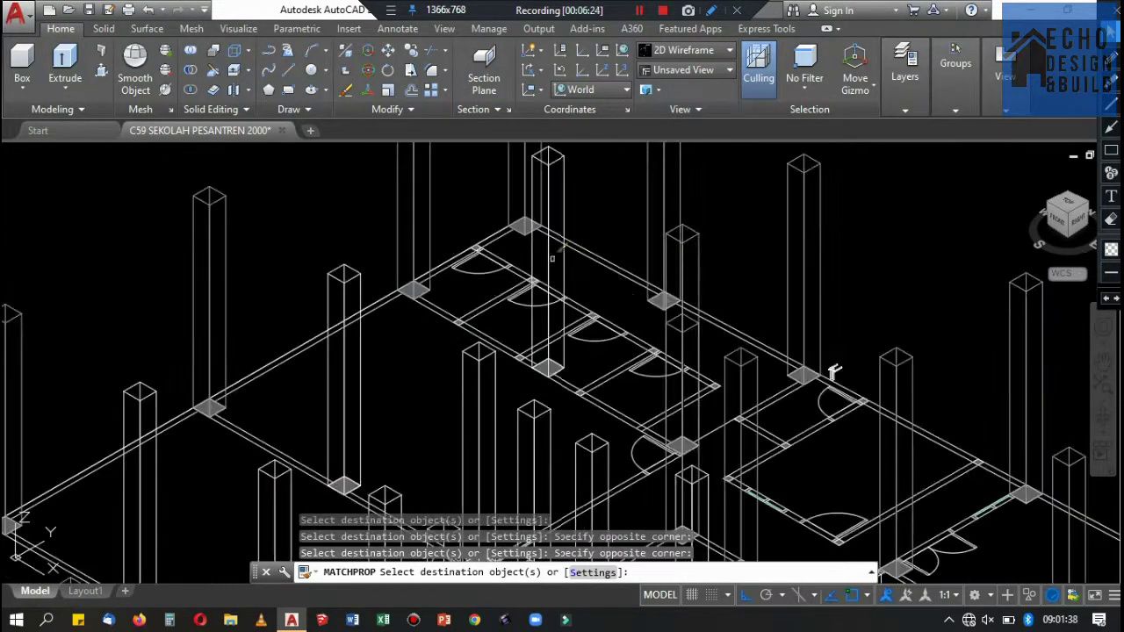
scroll(582, 188, up, 2)
scroll(746, 334, down, 2)
scroll(532, 347, up, 3)
click(532, 348)
click(284, 309)
Window-select a further group of columns and finish Match Properties.
scroll(606, 255, down, 3)
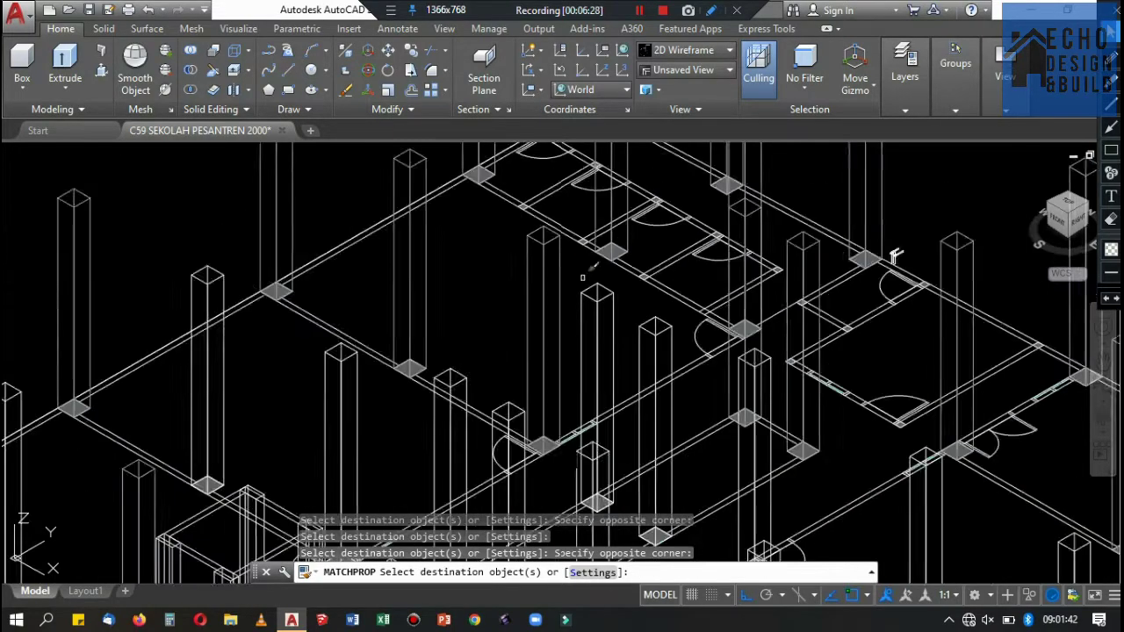
scroll(615, 228, up, 2)
scroll(598, 255, down, 2)
scroll(643, 275, up, 3)
scroll(644, 275, down, 3)
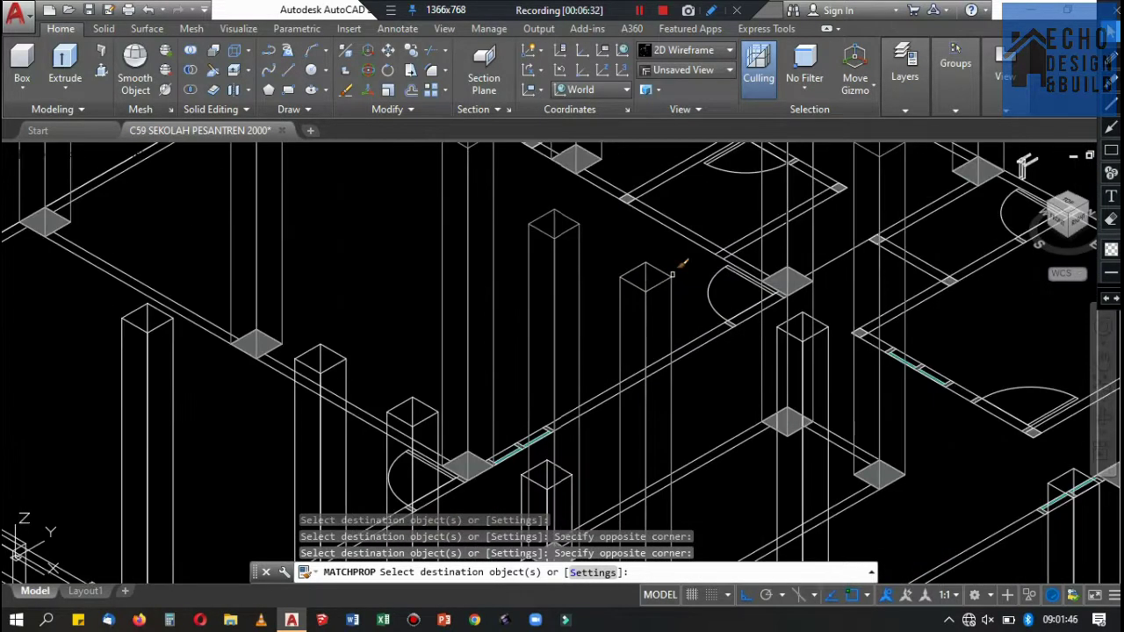
scroll(617, 268, up, 4)
scroll(587, 220, down, 3)
scroll(652, 326, up, 3)
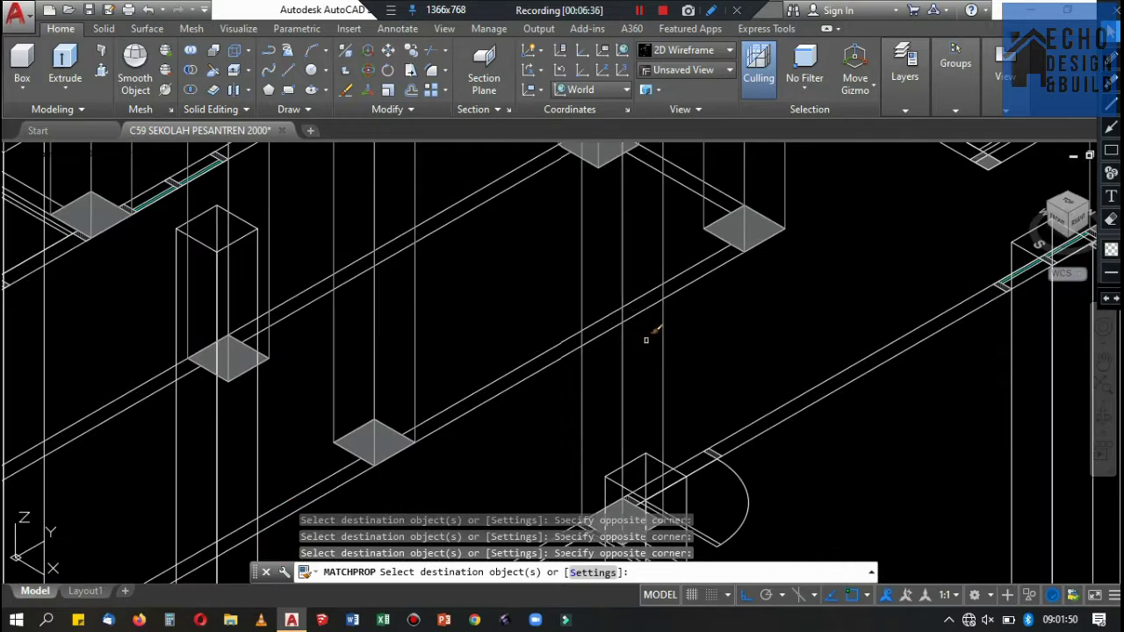
scroll(653, 326, down, 3)
scroll(798, 322, up, 2)
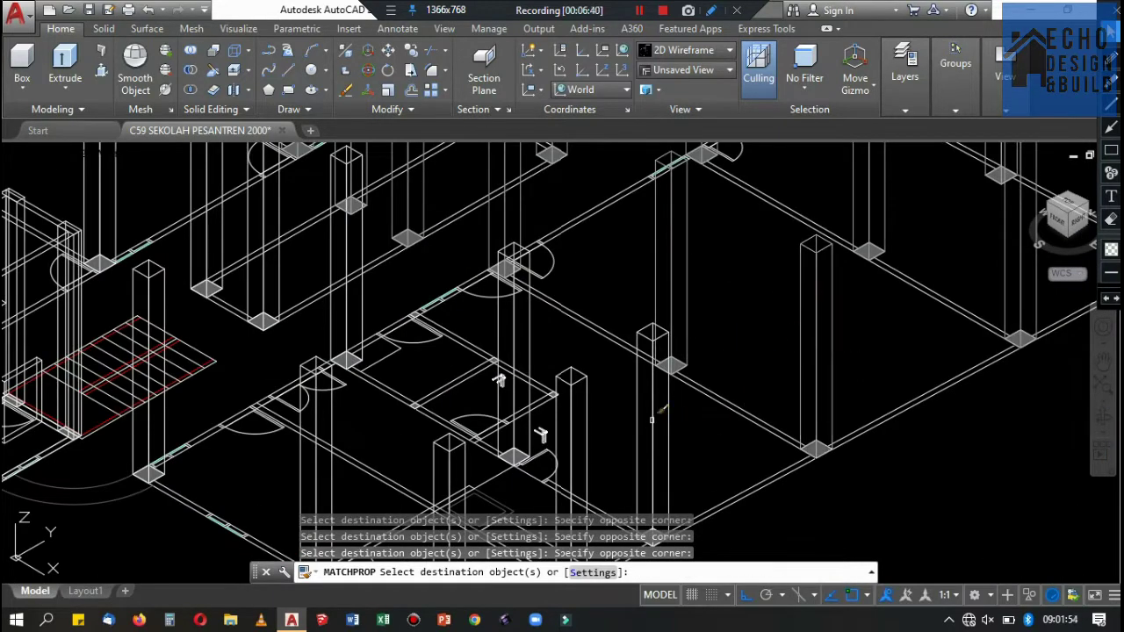
scroll(622, 373, up, 3)
scroll(668, 386, down, 3)
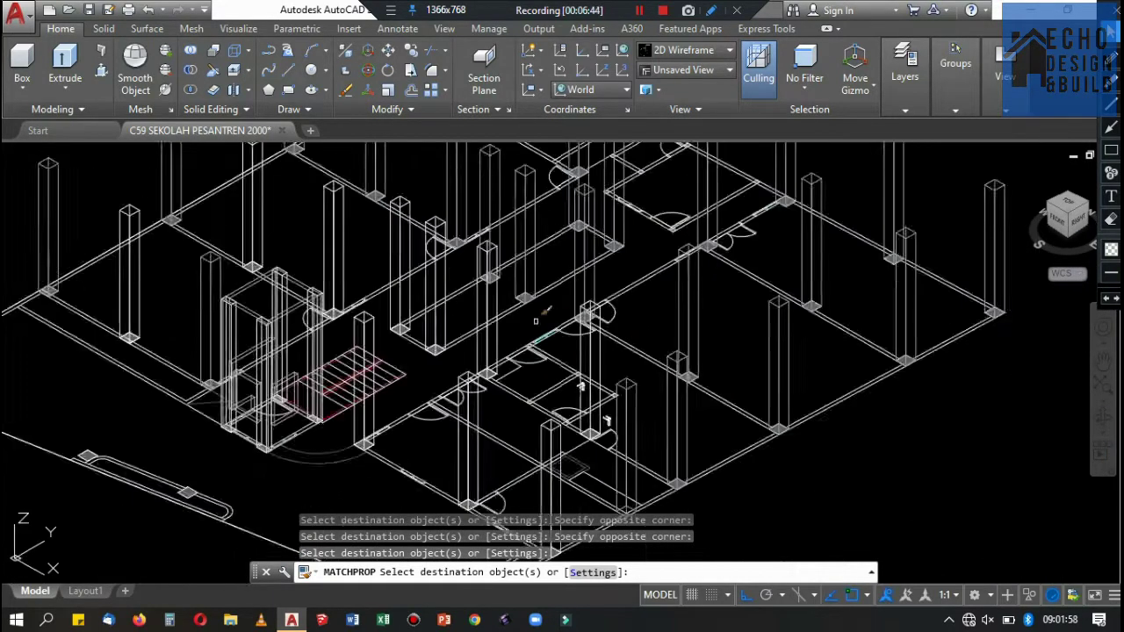
scroll(724, 406, up, 3)
scroll(730, 405, down, 3)
scroll(696, 428, up, 3)
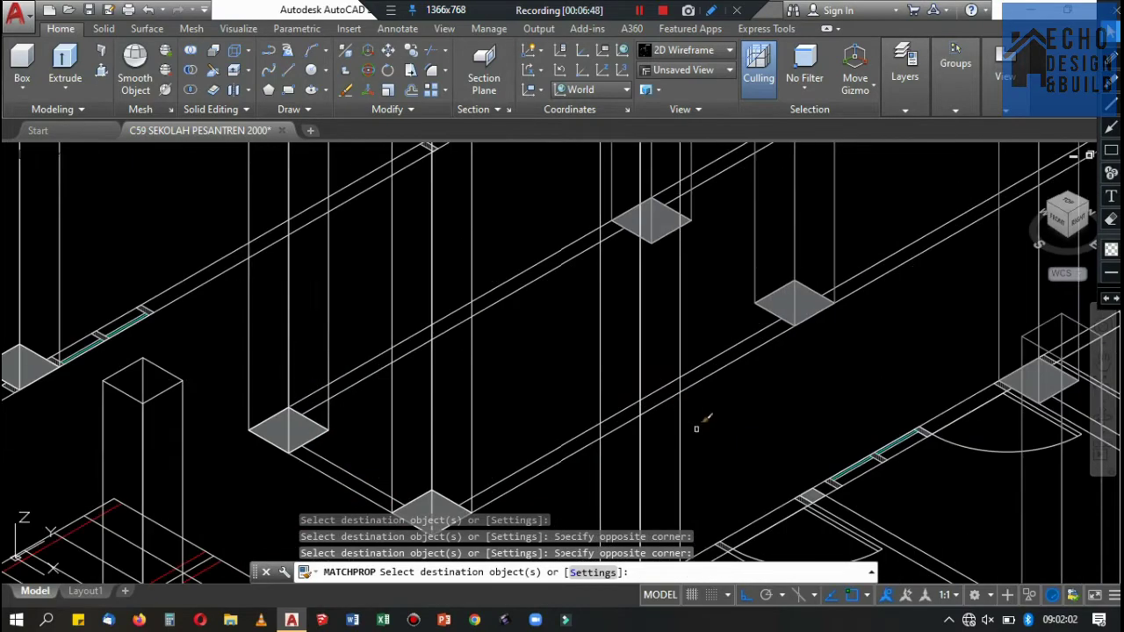
scroll(493, 296, down, 4)
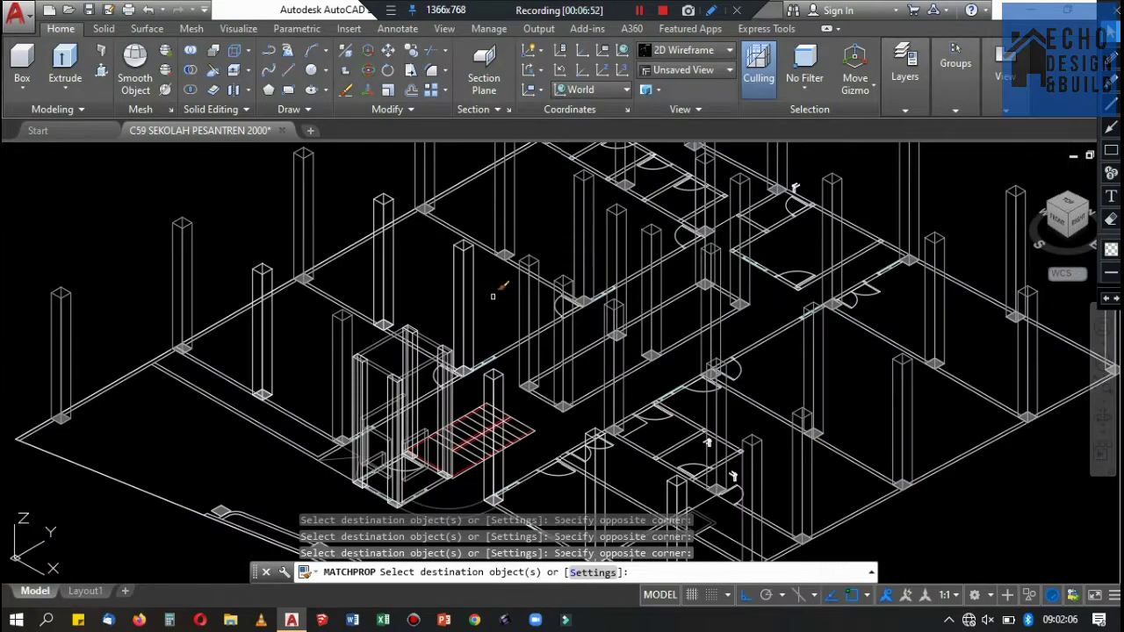
scroll(375, 251, up, 4)
scroll(435, 342, down, 2)
scroll(494, 439, up, 4)
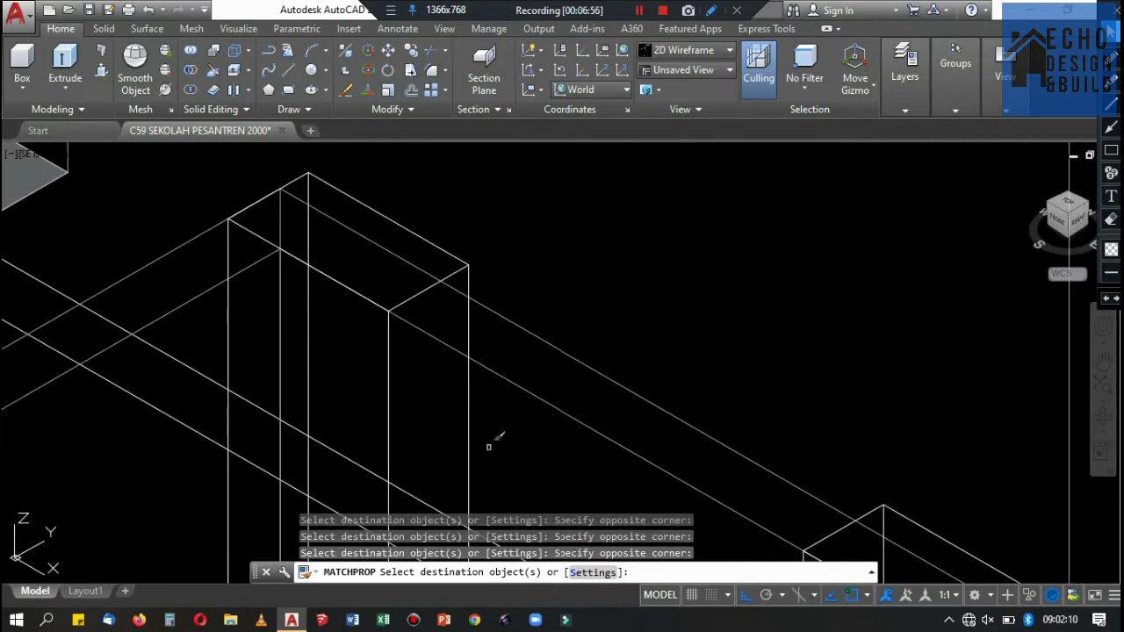
scroll(648, 256, down, 1)
scroll(647, 255, up, 3)
scroll(689, 312, down, 3)
scroll(484, 364, up, 3)
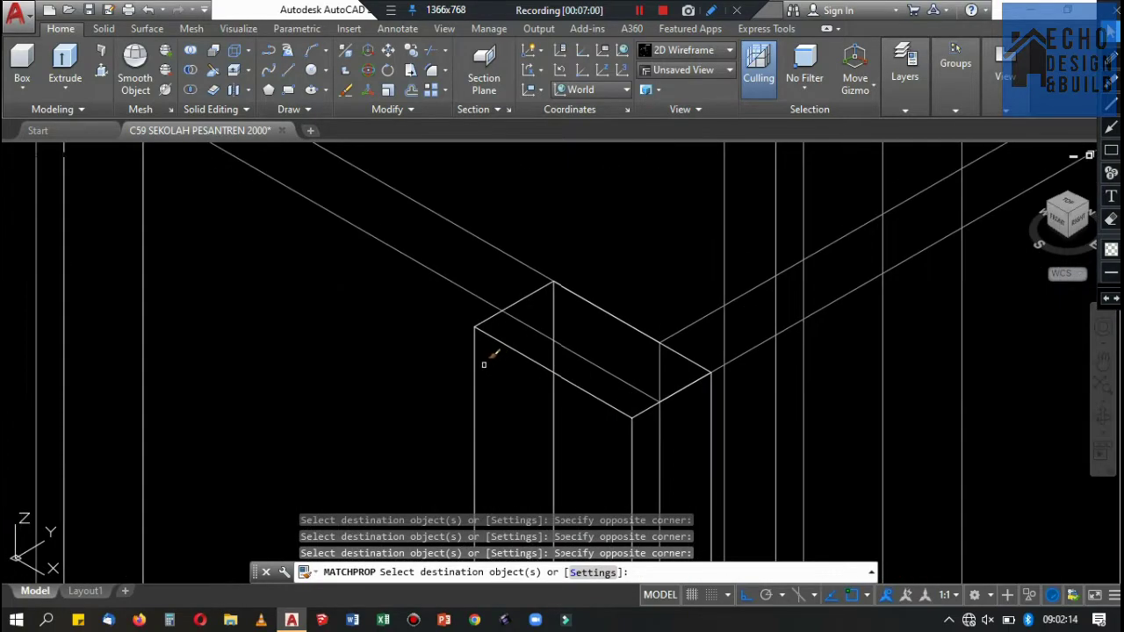
scroll(484, 384, down, 2)
scroll(409, 322, up, 2)
scroll(468, 334, down, 3)
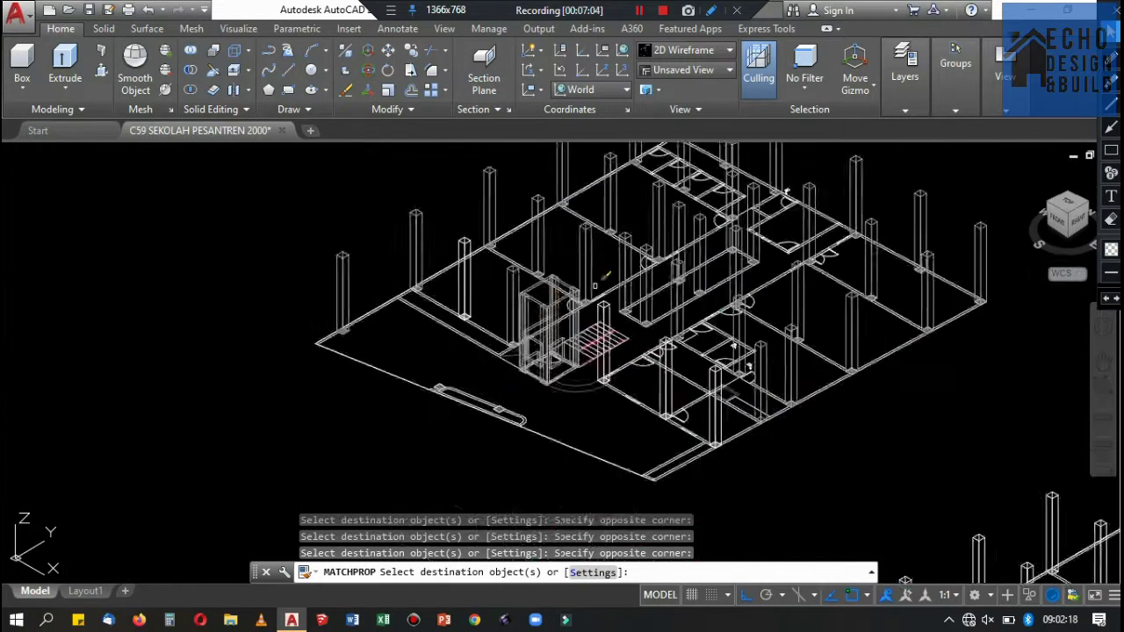
scroll(553, 378, up, 3)
scroll(601, 295, down, 3)
scroll(826, 395, up, 3)
click(841, 408)
click(817, 382)
scroll(791, 369, down, 3)
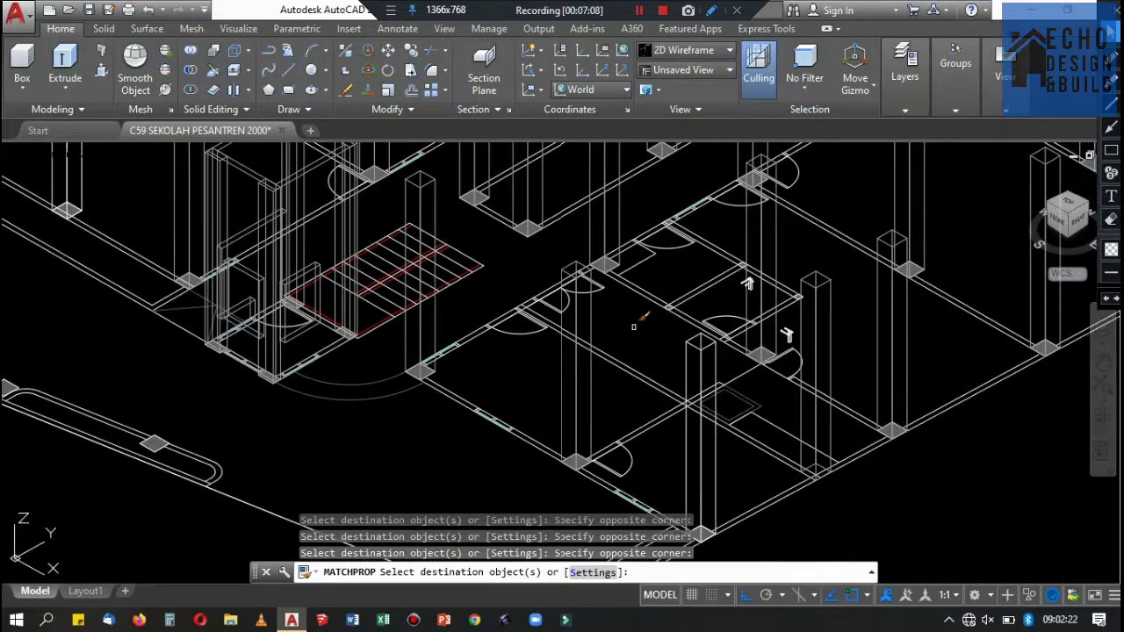
scroll(739, 393, up, 3)
scroll(739, 393, down, 3)
scroll(773, 386, down, 2)
key(Return)
Select the floor's beam lines and expand the layer controls.
scroll(562, 352, up, 2)
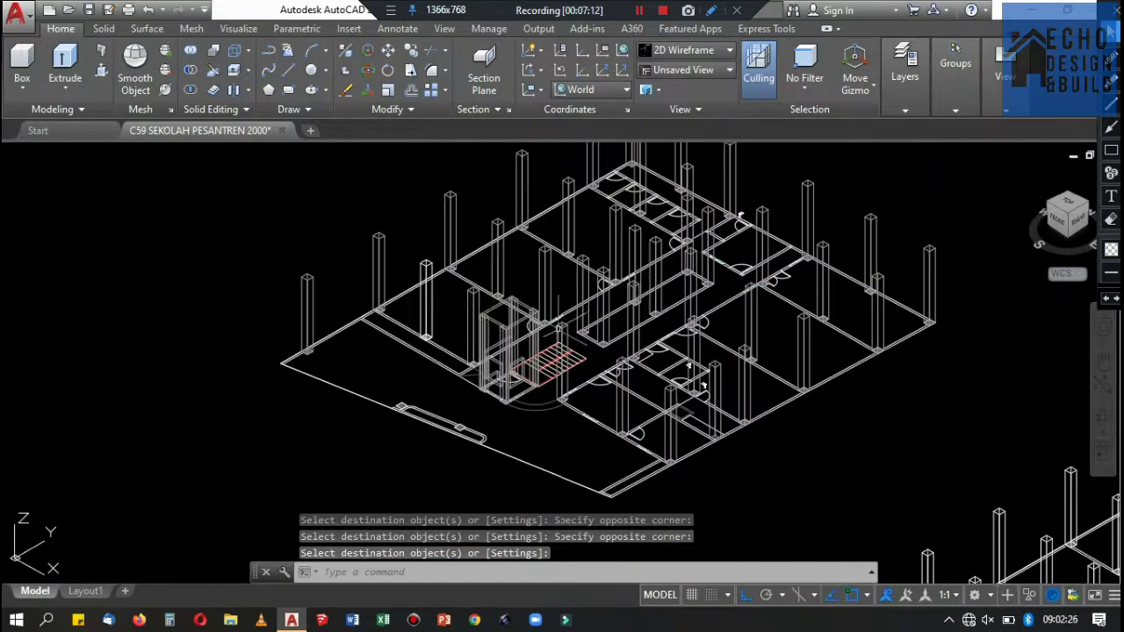
scroll(557, 336, up, 3)
drag(558, 337, 606, 211)
click(905, 109)
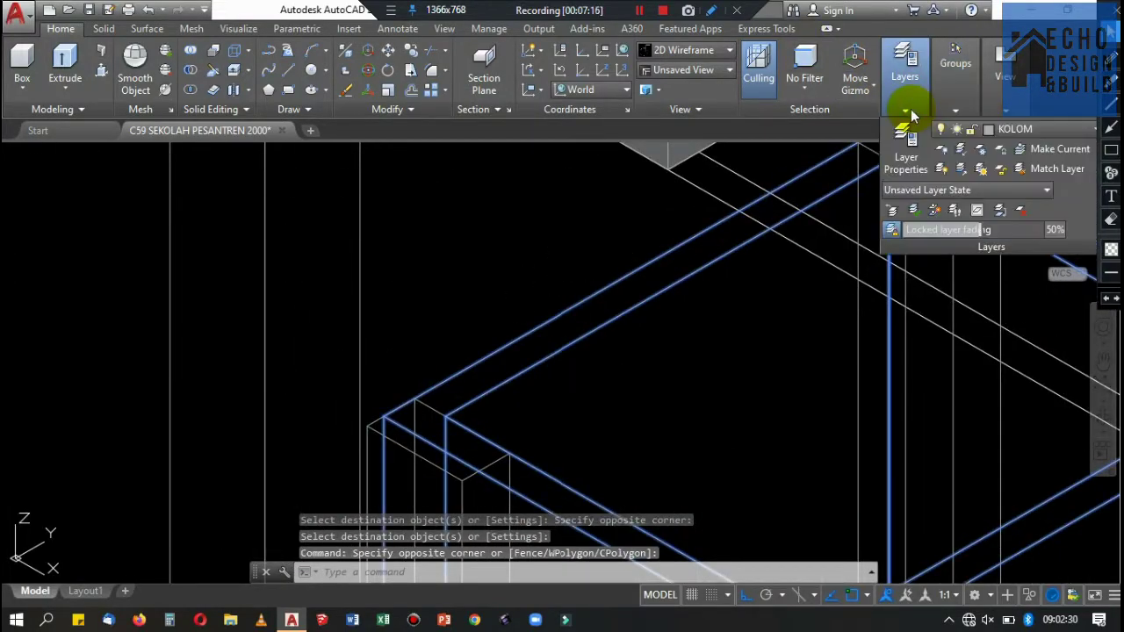
Put the selected beam line on the DINDING DALAM layer and dismiss the hidden-layer warning.
click(1014, 132)
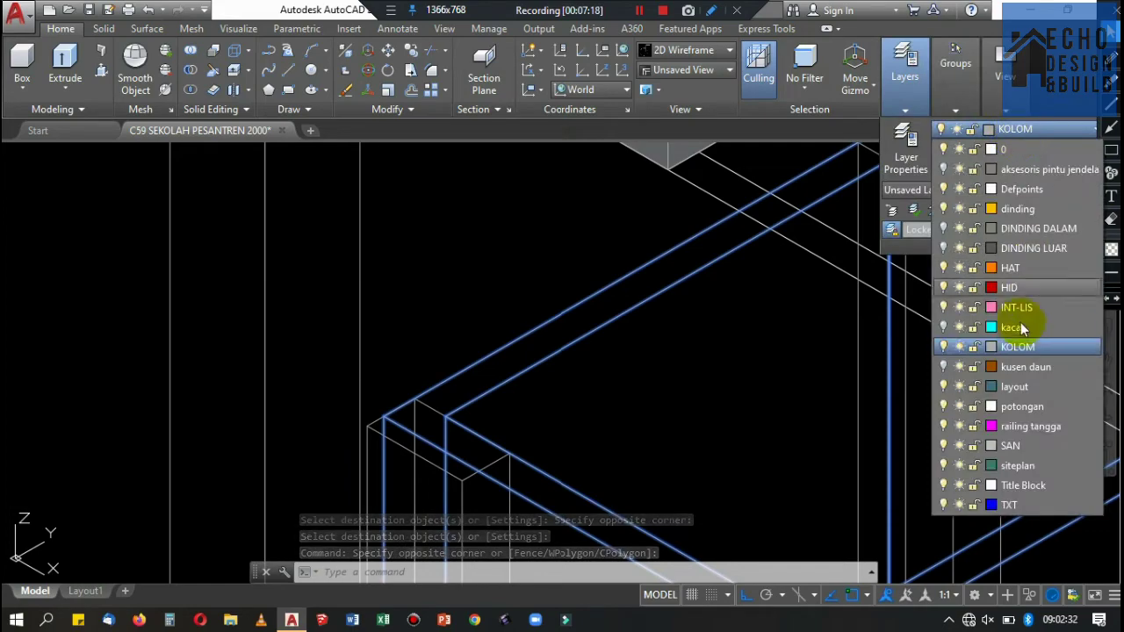
click(1027, 230)
click(669, 327)
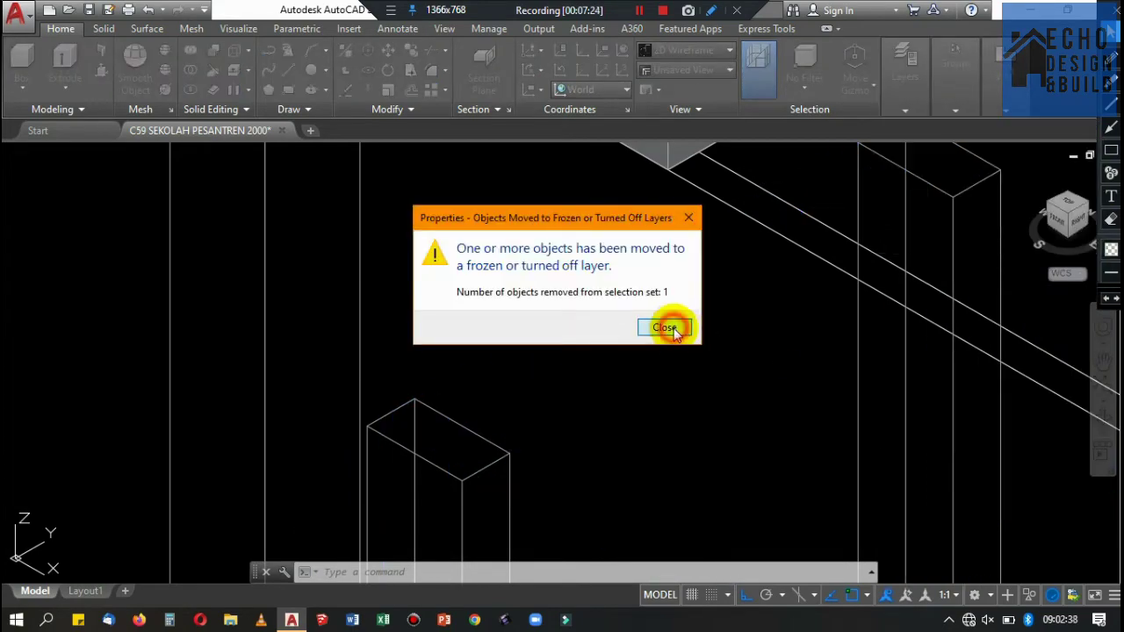
scroll(738, 329, down, 5)
scroll(827, 256, up, 5)
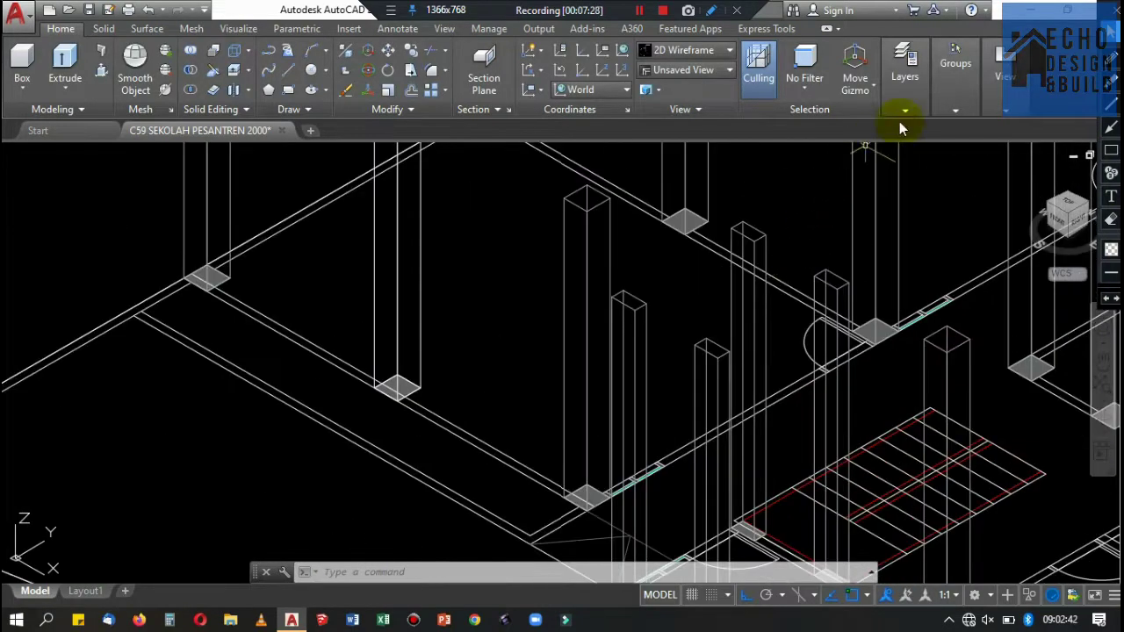
scroll(633, 233, down, 5)
scroll(596, 207, up, 5)
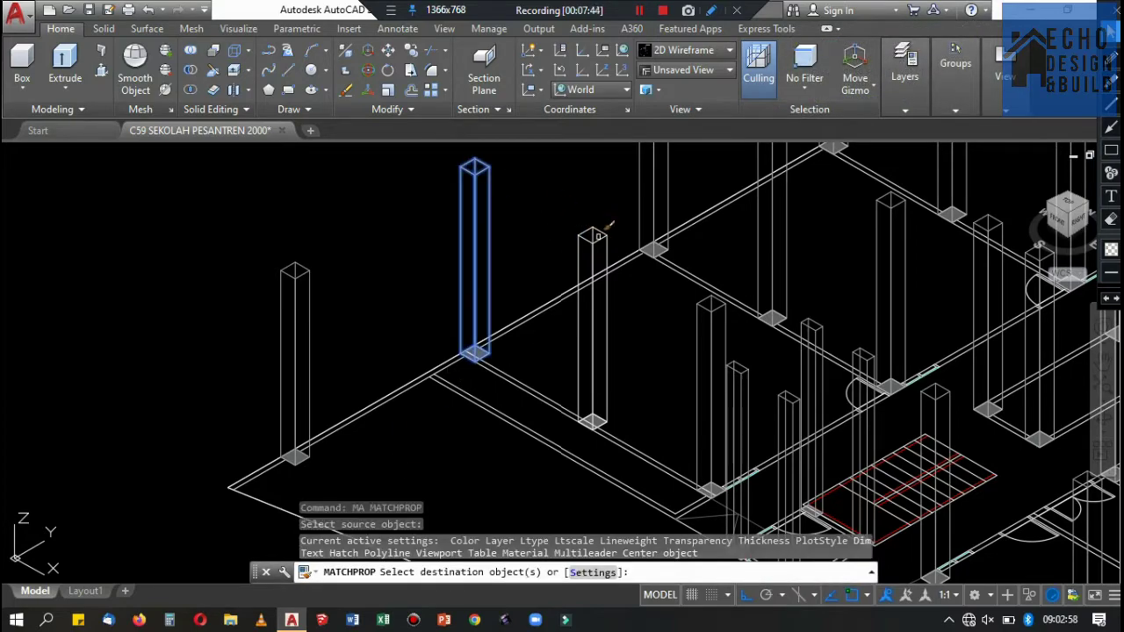
Window-select a first group of columns as Match Properties targets.
scroll(590, 226, down, 5)
scroll(920, 307, up, 5)
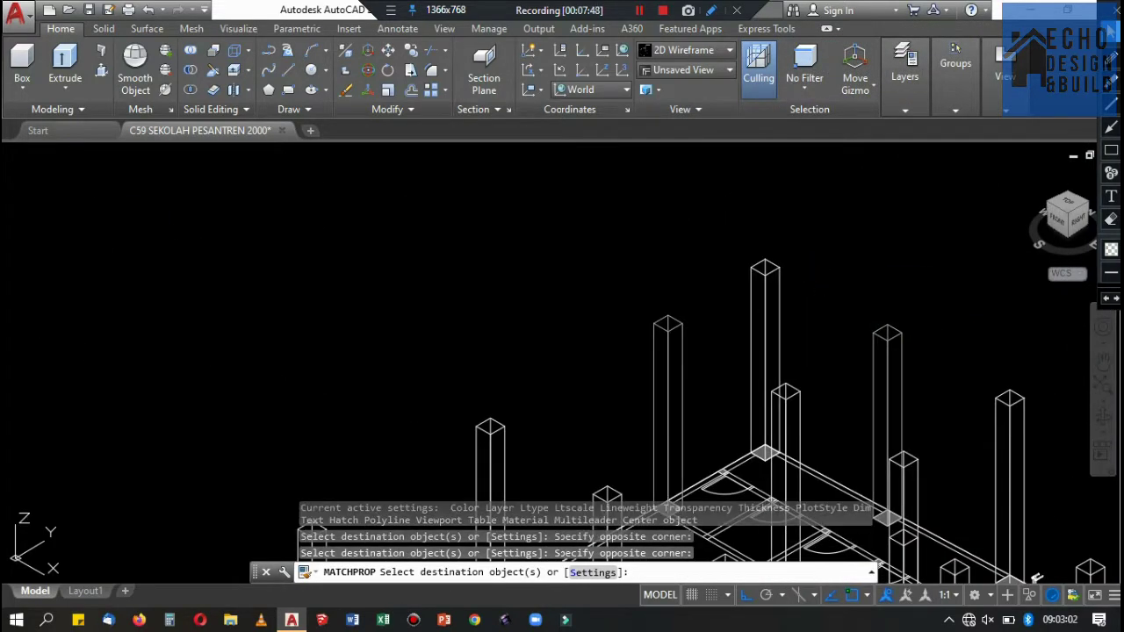
scroll(1037, 577, down, 5)
scroll(840, 296, up, 5)
scroll(585, 231, down, 5)
scroll(715, 243, up, 5)
click(765, 319)
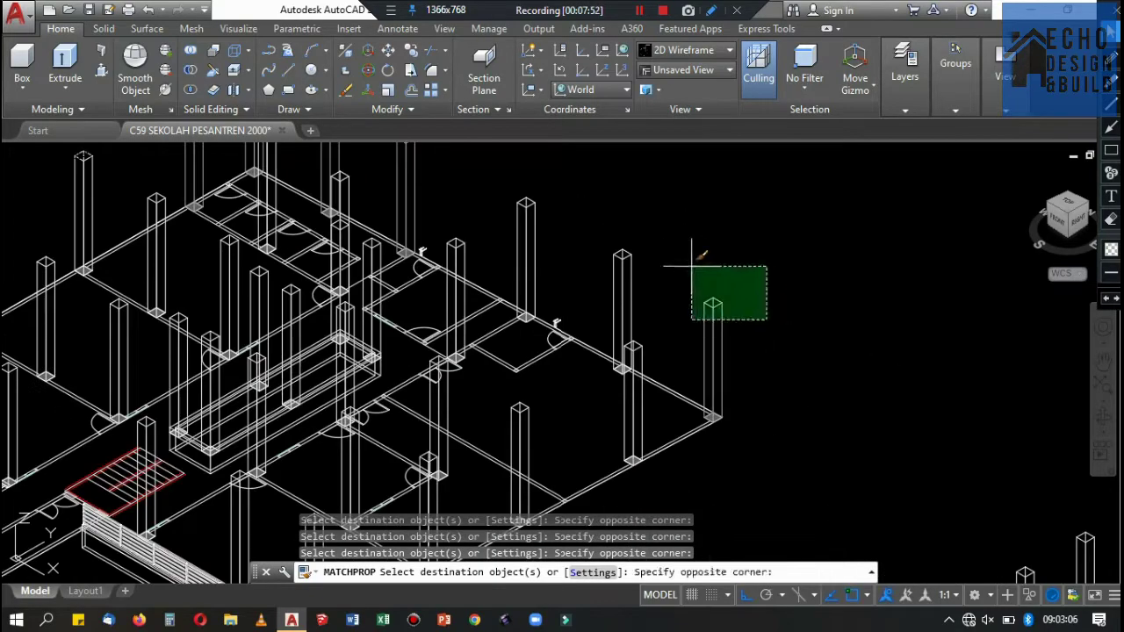
scroll(554, 221, up, 2)
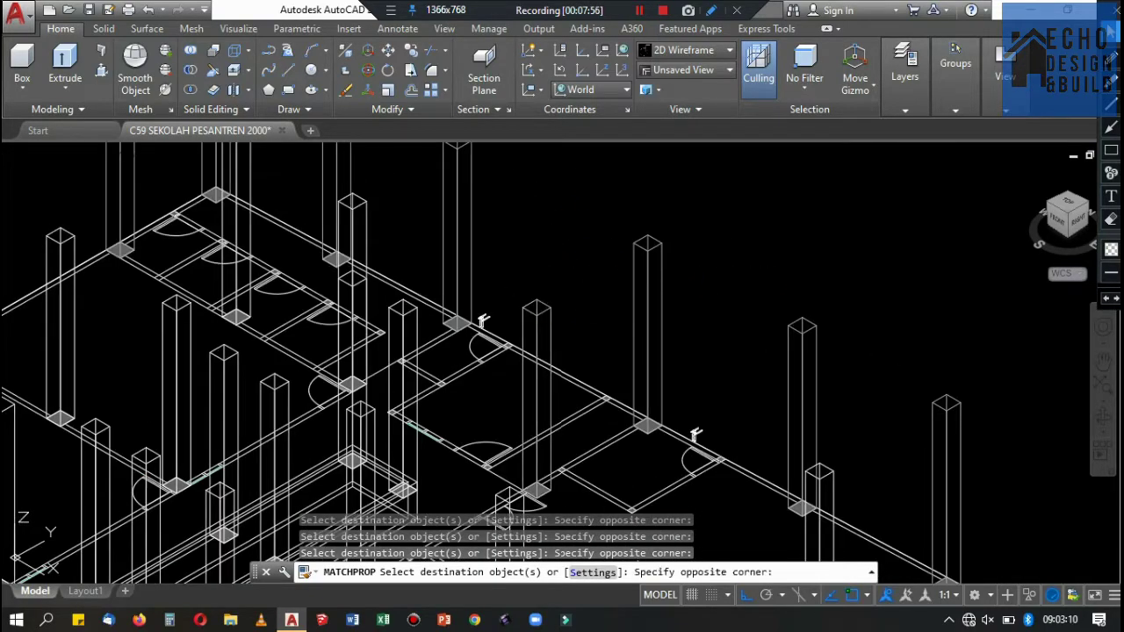
scroll(562, 351, up, 2)
click(351, 196)
scroll(562, 351, down, 5)
scroll(562, 351, up, 4)
scroll(723, 340, down, 3)
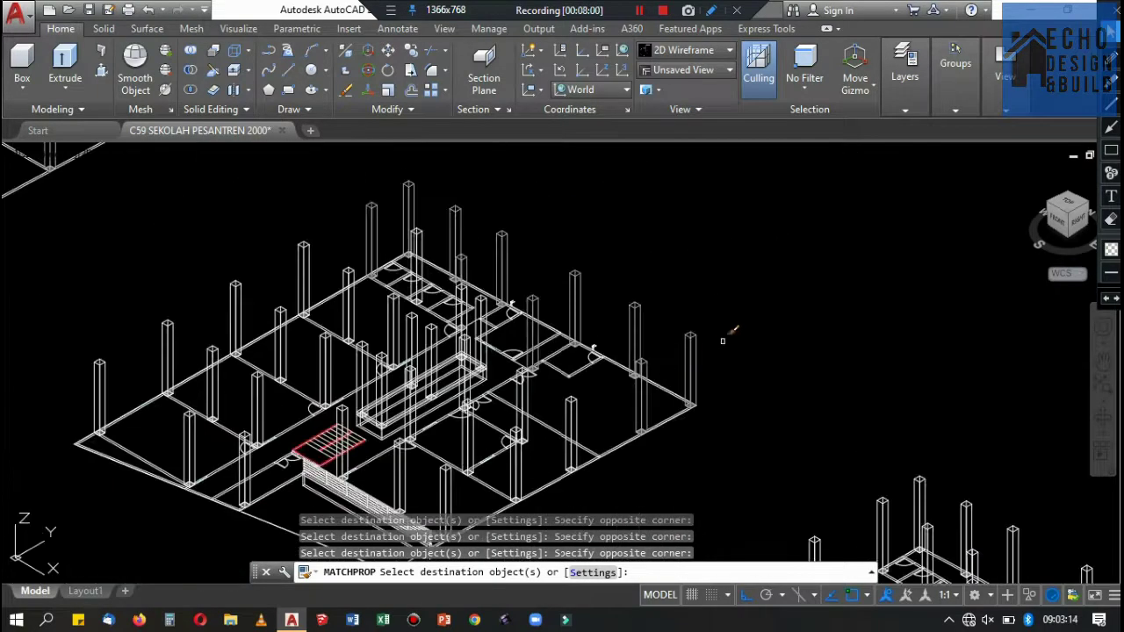
scroll(587, 415, up, 4)
scroll(404, 321, down, 5)
scroll(570, 448, up, 4)
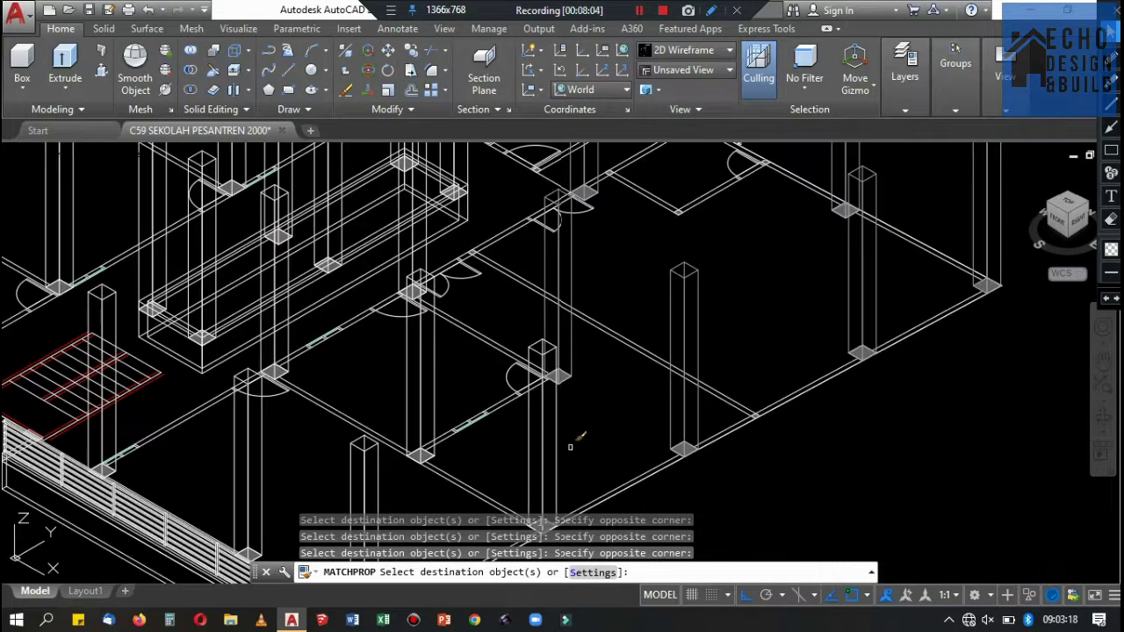
scroll(448, 383, down, 4)
scroll(637, 254, up, 4)
scroll(637, 255, up, 2)
Window-select a column base and another column to take the KOLOM properties.
click(655, 269)
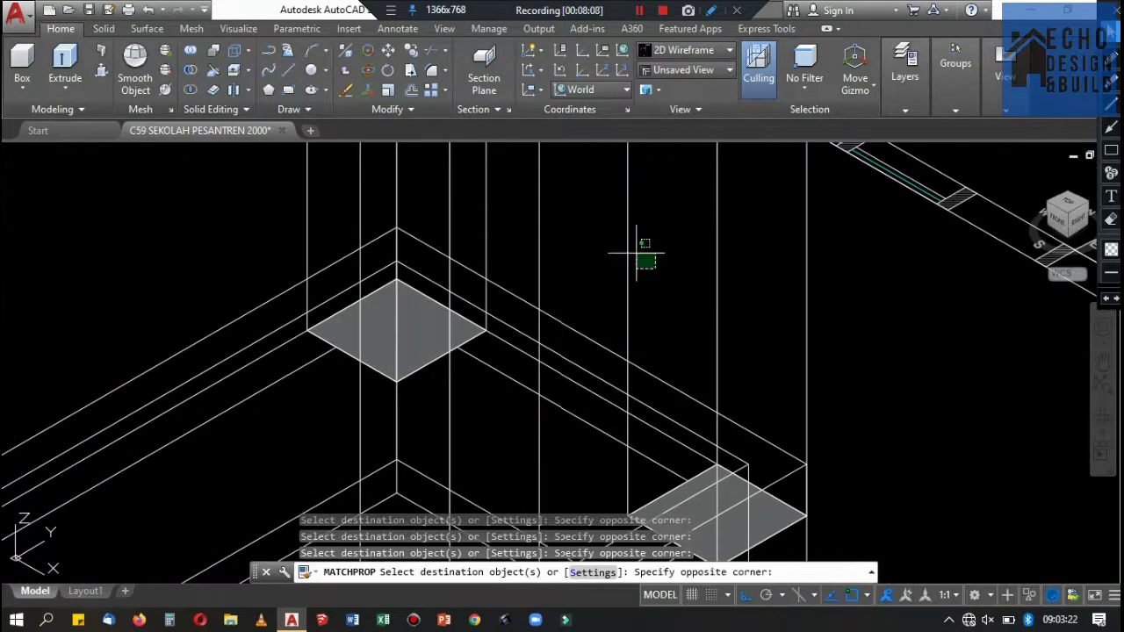
scroll(535, 201, down, 5)
scroll(652, 284, up, 5)
scroll(652, 284, down, 3)
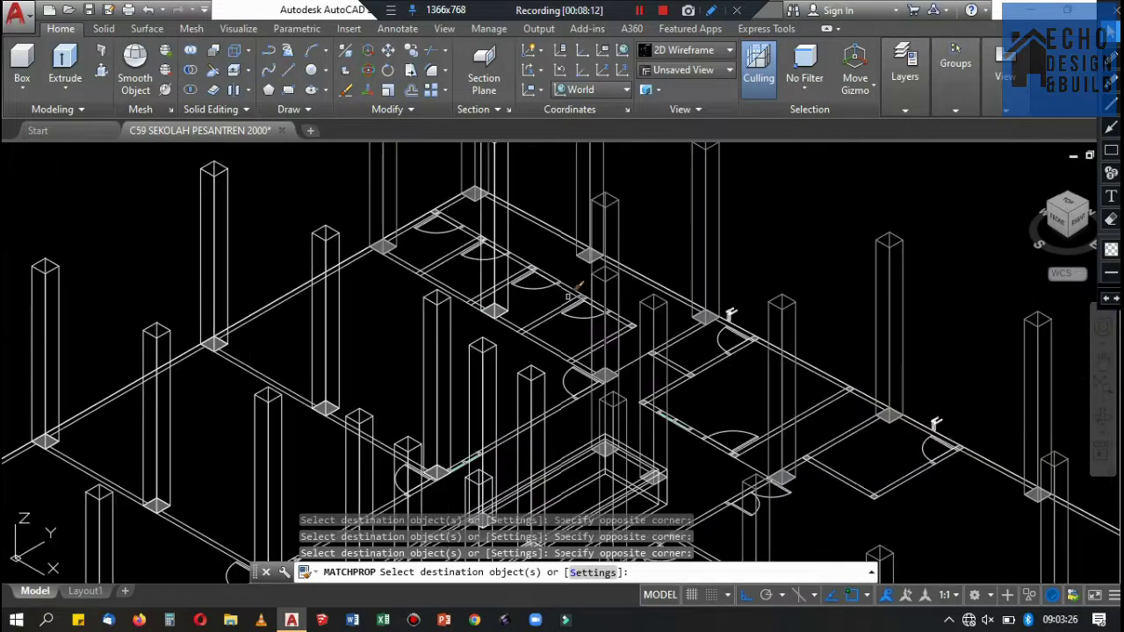
scroll(554, 315, up, 3)
scroll(554, 315, down, 5)
scroll(491, 290, up, 5)
click(491, 290)
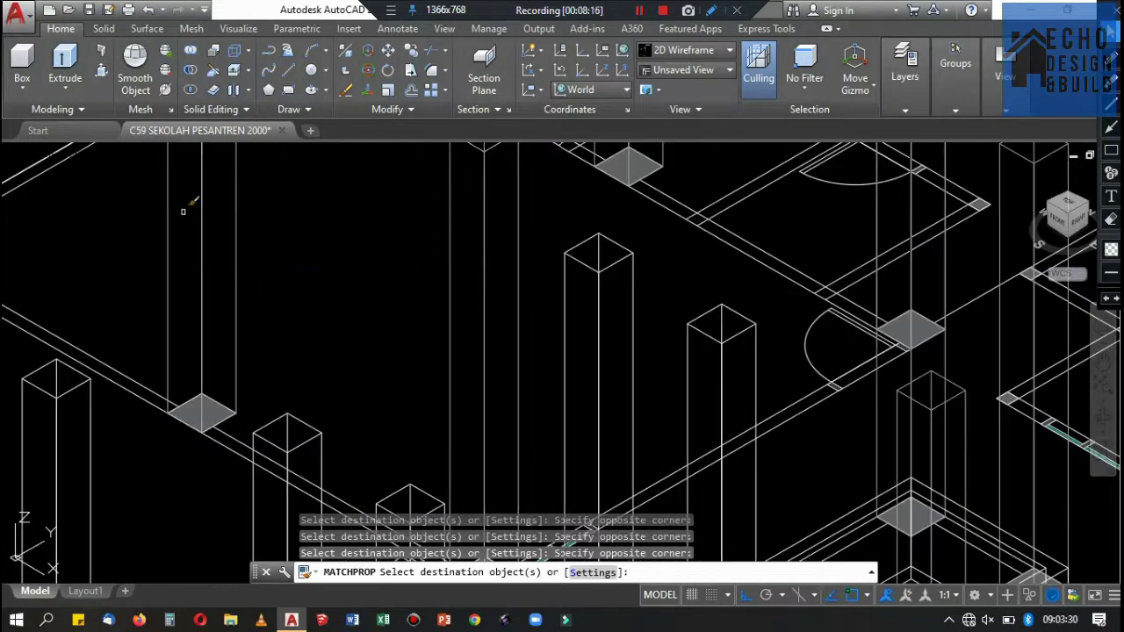
scroll(184, 210, down, 5)
scroll(512, 303, up, 5)
scroll(313, 201, down, 3)
scroll(314, 200, down, 2)
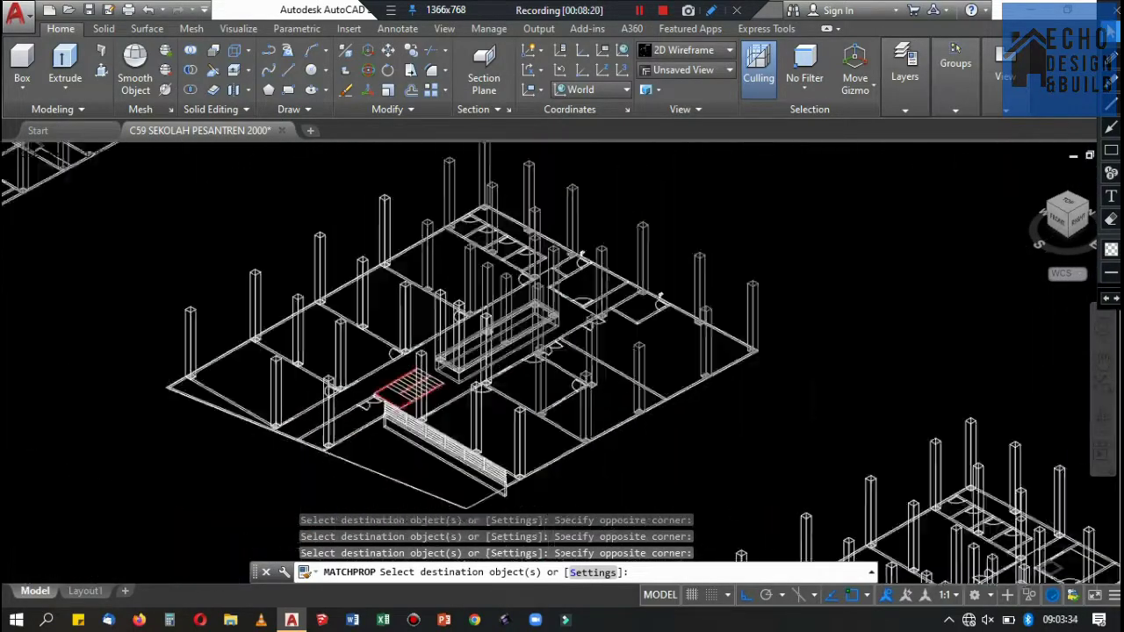
scroll(455, 321, up, 7)
scroll(572, 355, down, 5)
scroll(533, 370, up, 5)
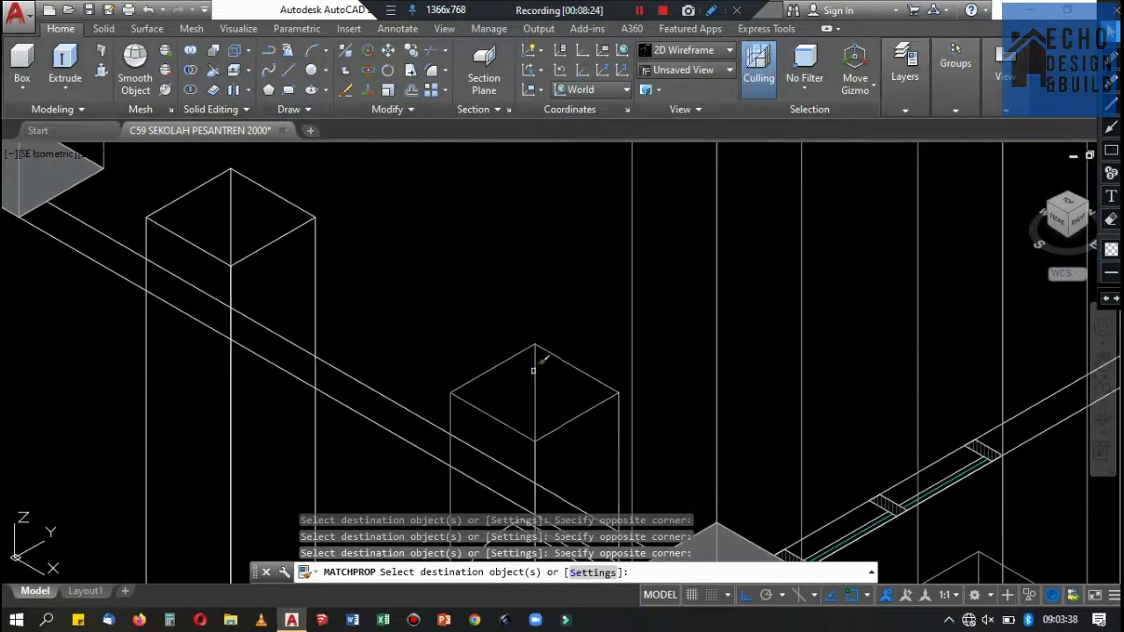
click(307, 199)
scroll(307, 199, down, 5)
scroll(330, 288, up, 5)
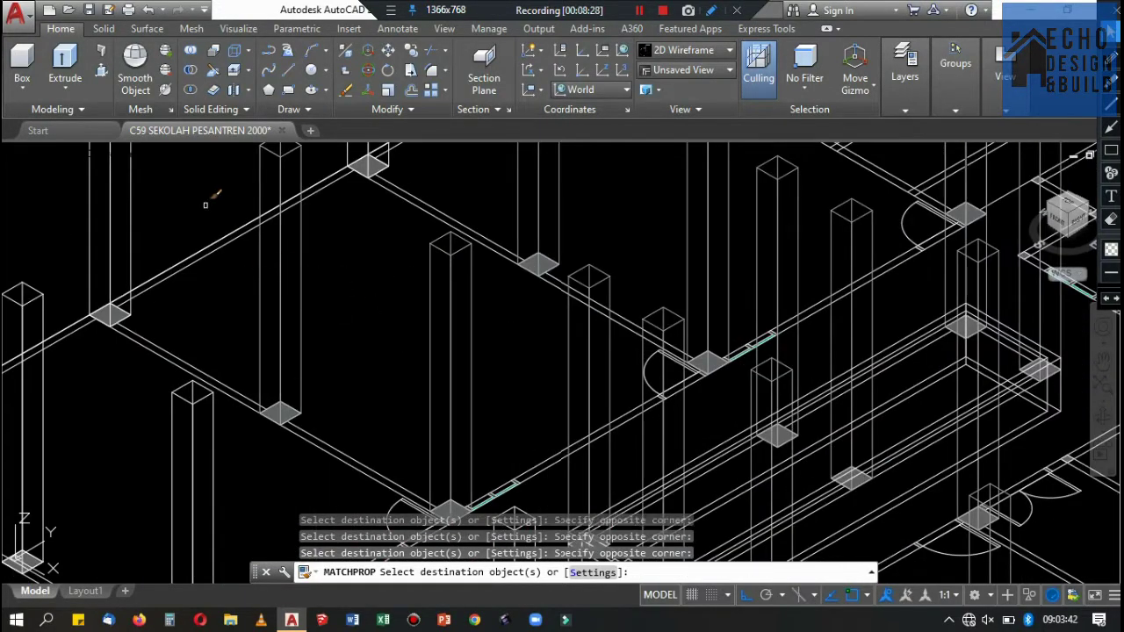
scroll(206, 204, down, 5)
scroll(278, 305, up, 5)
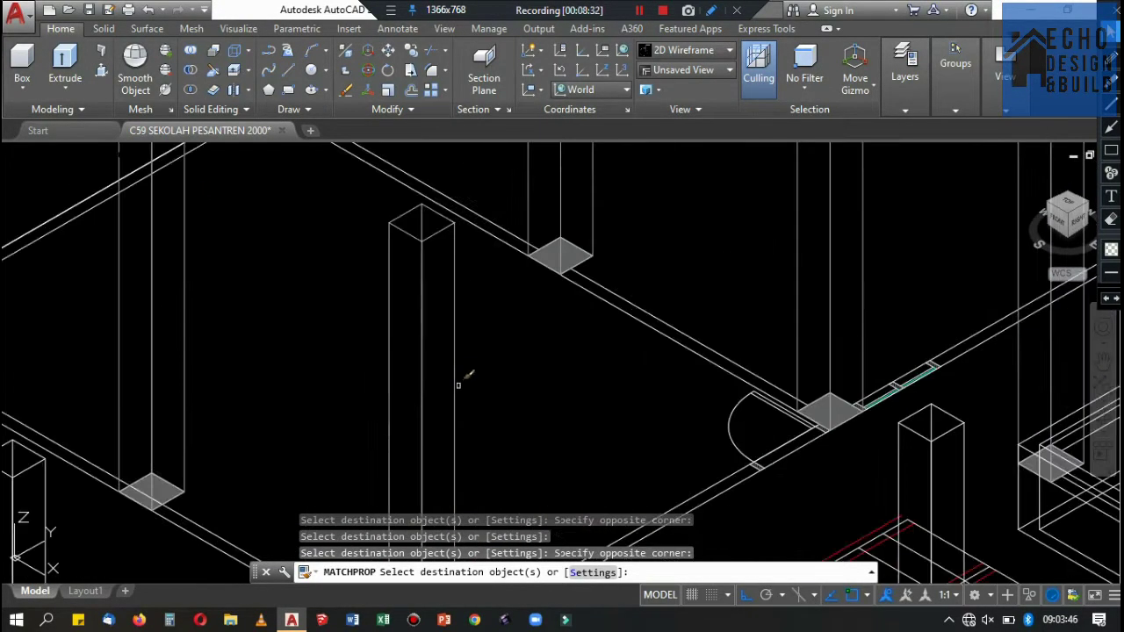
scroll(464, 376, down, 5)
scroll(610, 251, up, 5)
Window-select four more columns, including a column top, to match KOLOM.
click(740, 396)
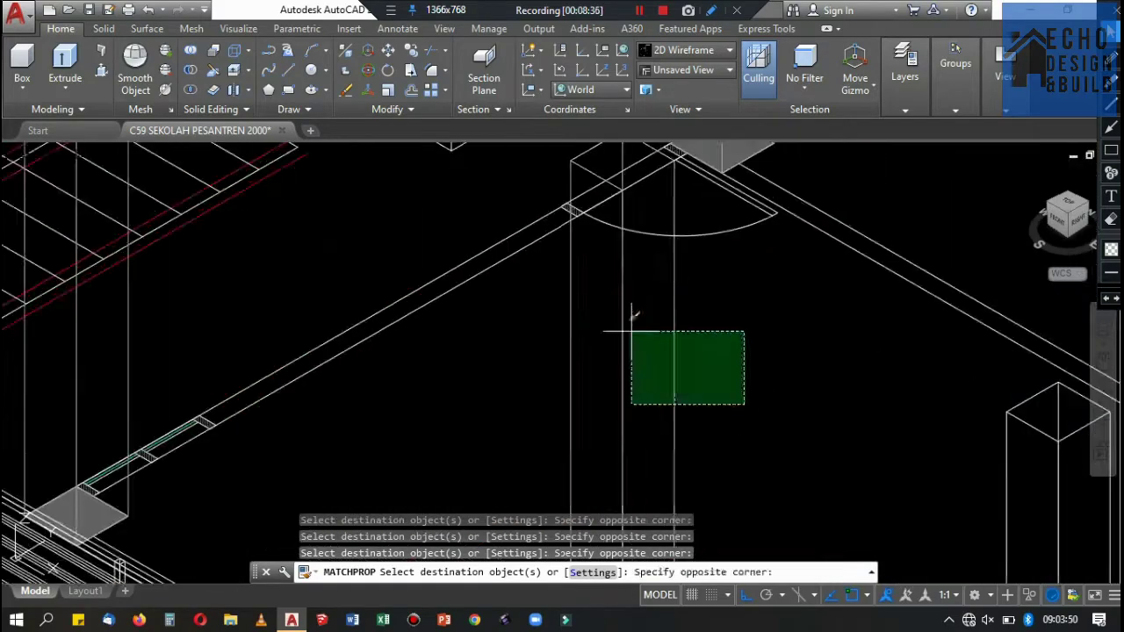
click(635, 314)
scroll(728, 326, down, 5)
scroll(524, 375, up, 5)
click(516, 386)
scroll(492, 351, up, 2)
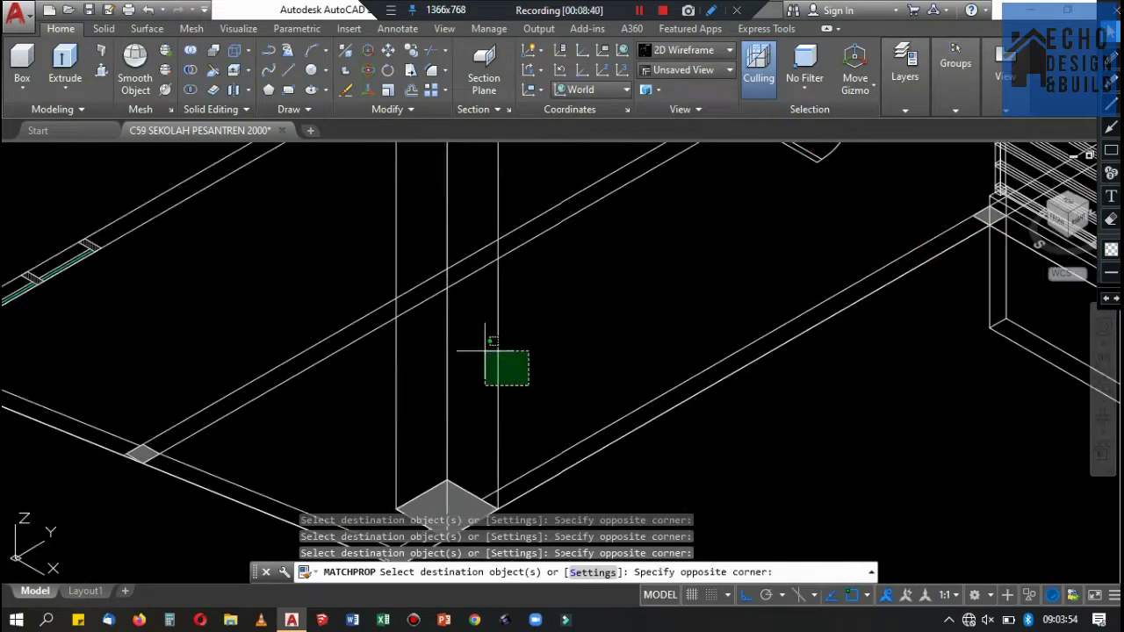
click(446, 334)
scroll(353, 247, down, 5)
scroll(439, 219, up, 3)
click(431, 211)
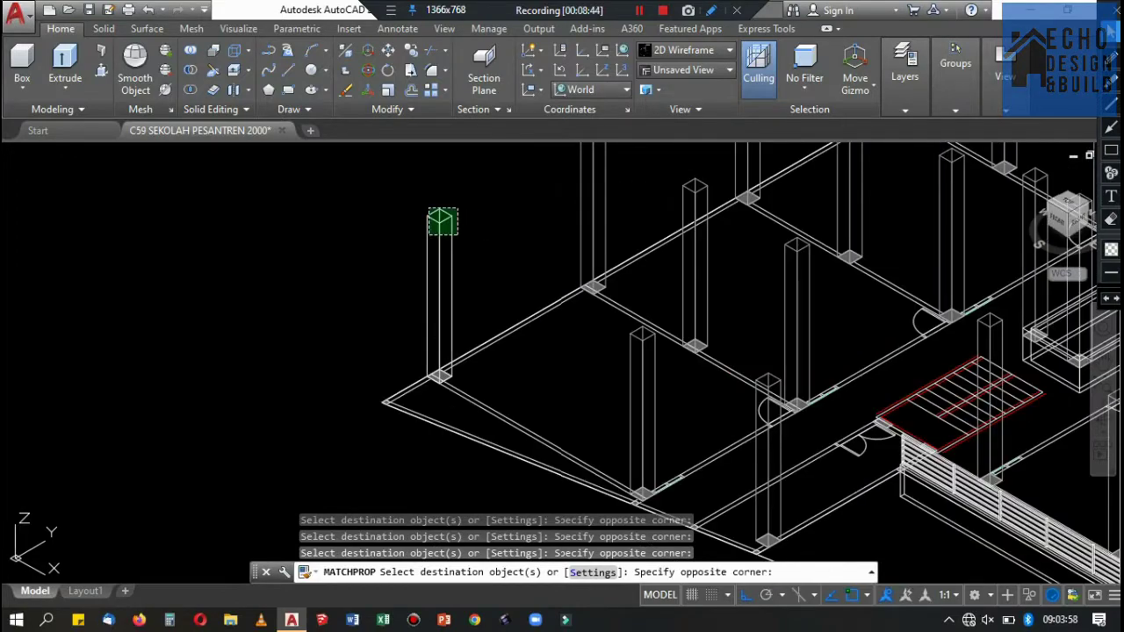
click(448, 233)
scroll(527, 290, down, 5)
scroll(544, 294, up, 5)
scroll(702, 307, up, 3)
scroll(849, 326, down, 3)
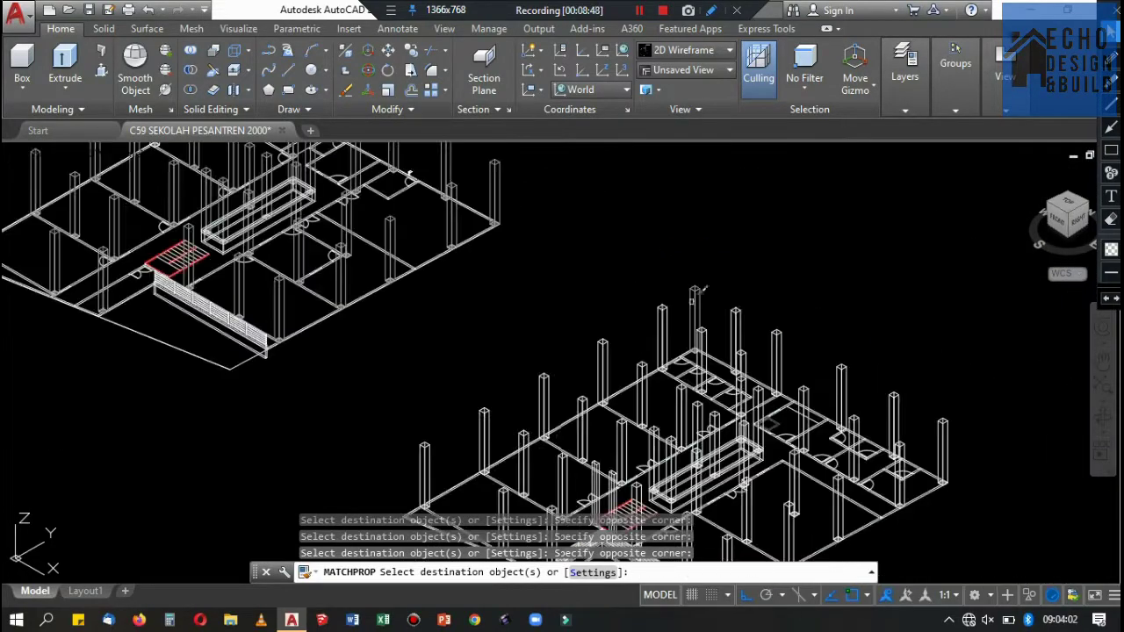
scroll(849, 326, up, 3)
click(864, 358)
click(422, 173)
scroll(547, 238, down, 3)
Pick the first few destination columns to receive the matched KOLOM properties.
scroll(547, 238, up, 2)
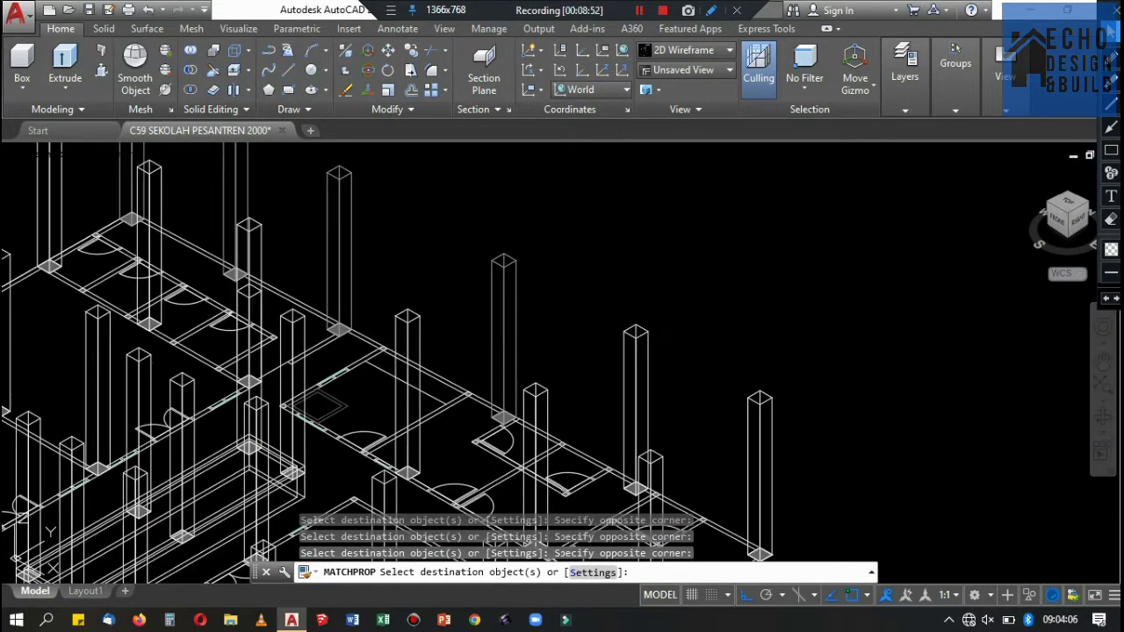
scroll(376, 426, down, 2)
scroll(716, 356, up, 5)
scroll(716, 356, down, 3)
scroll(627, 346, up, 3)
click(627, 346)
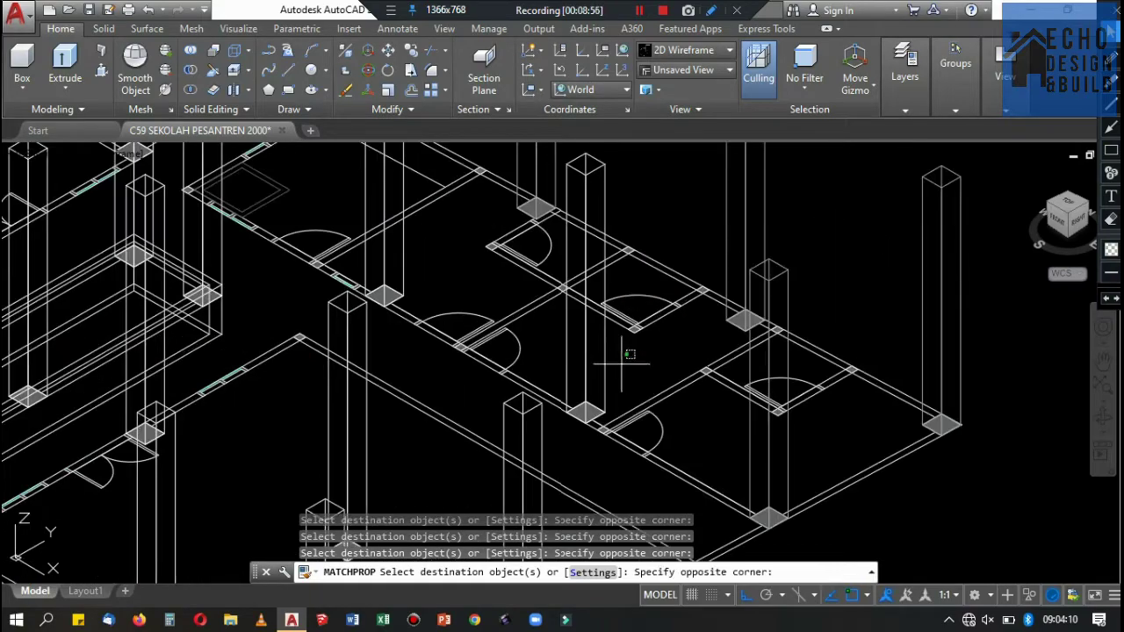
click(570, 281)
scroll(571, 281, down, 3)
scroll(514, 205, up, 3)
scroll(513, 204, down, 3)
click(560, 158)
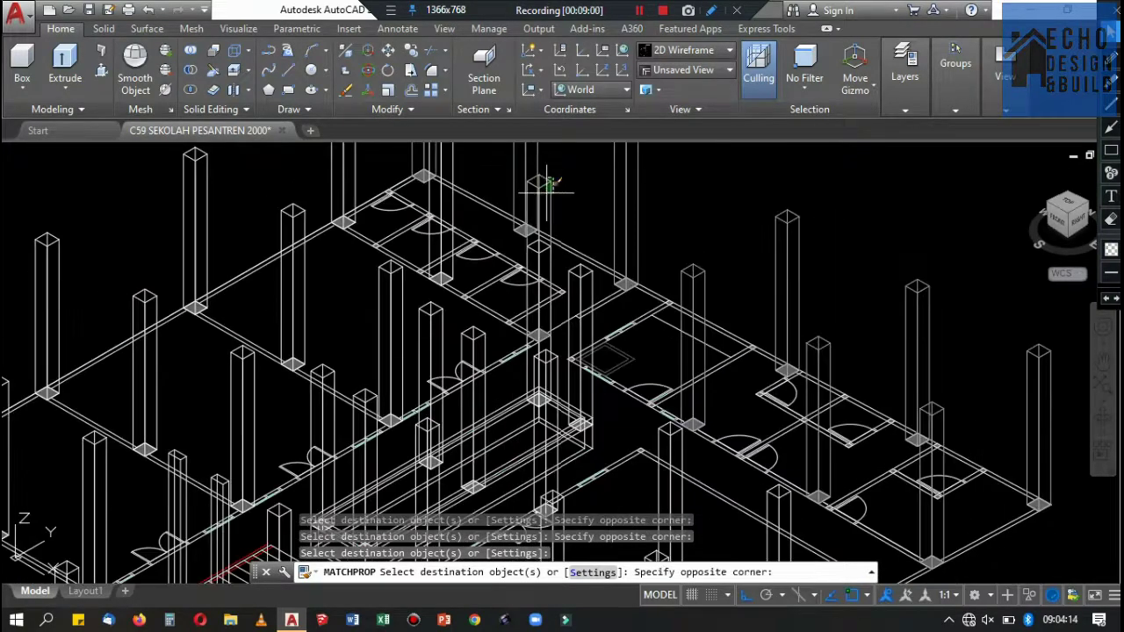
click(577, 266)
scroll(577, 266, up, 4)
click(576, 273)
Add two more columns to the matched set.
scroll(576, 273, down, 4)
scroll(773, 397, up, 2)
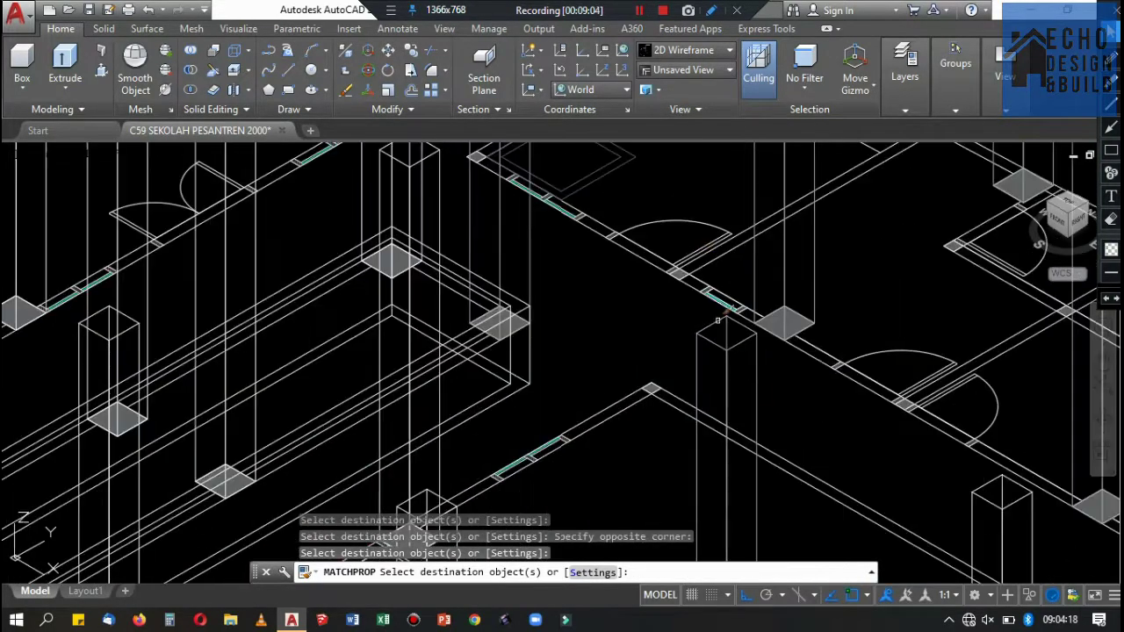
scroll(773, 397, up, 2)
click(495, 428)
scroll(495, 429, down, 4)
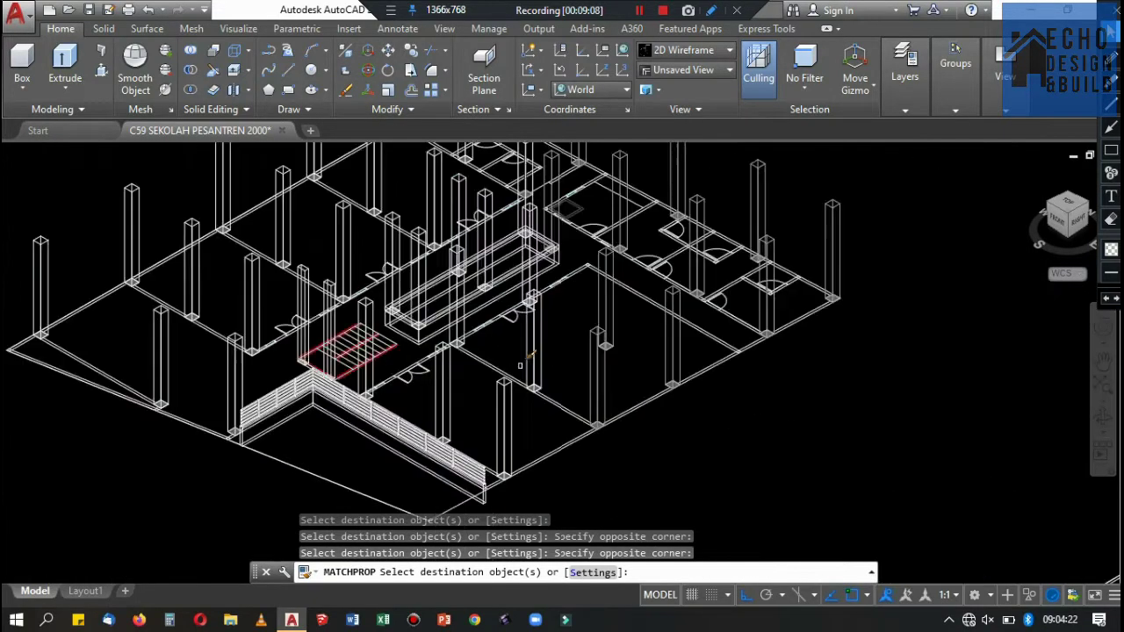
scroll(482, 324, up, 3)
scroll(481, 324, up, 1)
scroll(481, 324, down, 4)
scroll(481, 324, up, 2)
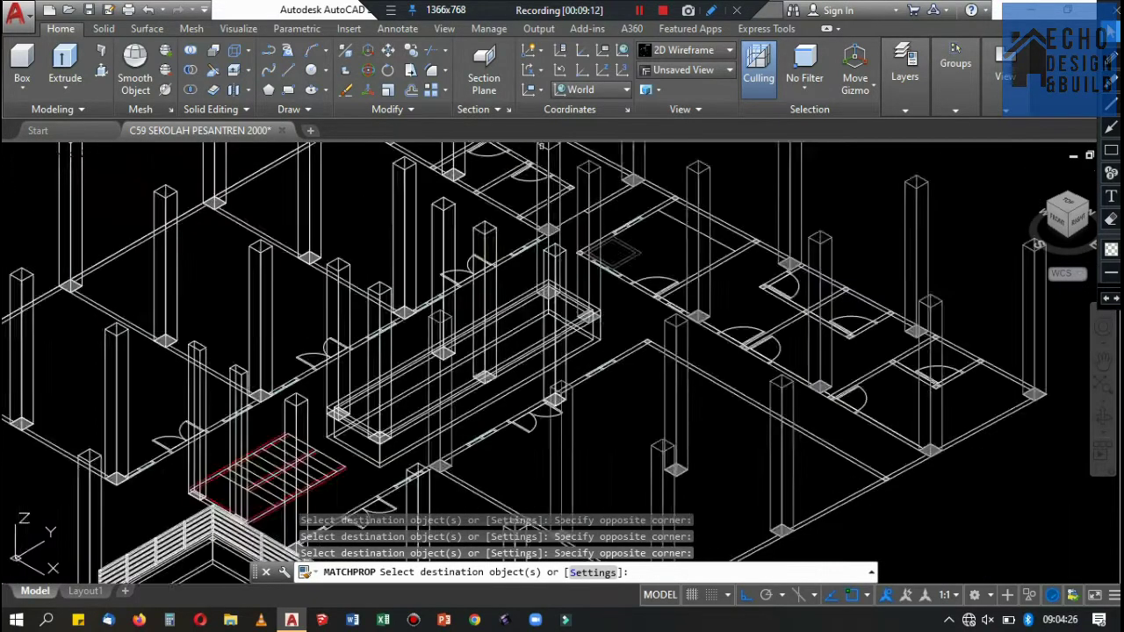
scroll(527, 189, up, 3)
scroll(580, 351, down, 2)
scroll(652, 425, up, 2)
scroll(652, 425, down, 4)
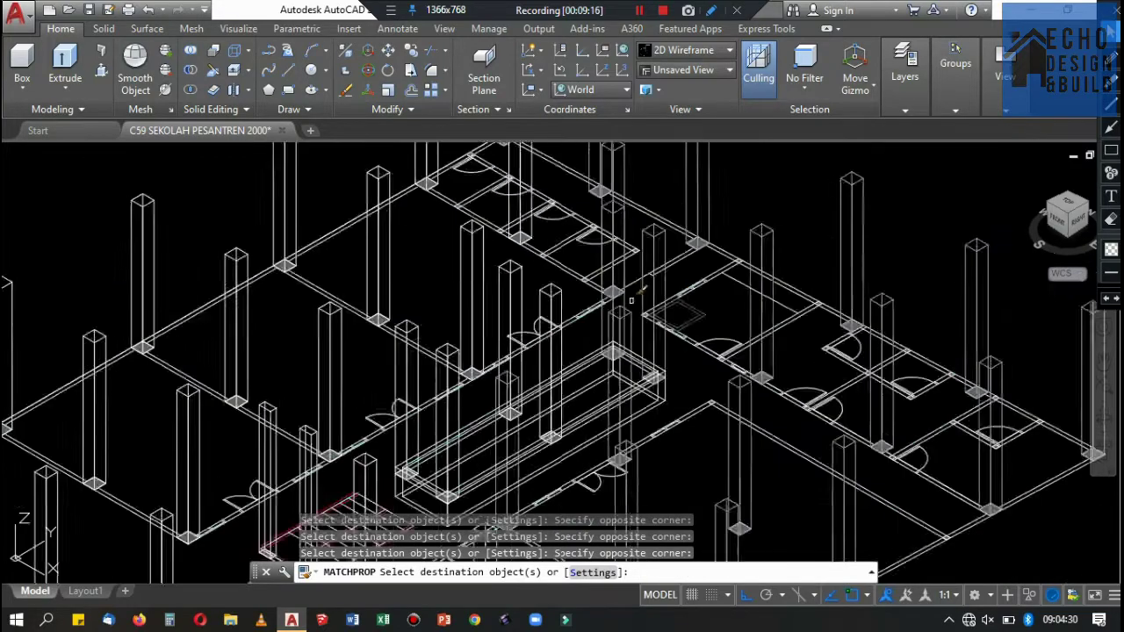
scroll(607, 356, up, 4)
click(461, 232)
scroll(461, 233, down, 4)
scroll(607, 266, up, 4)
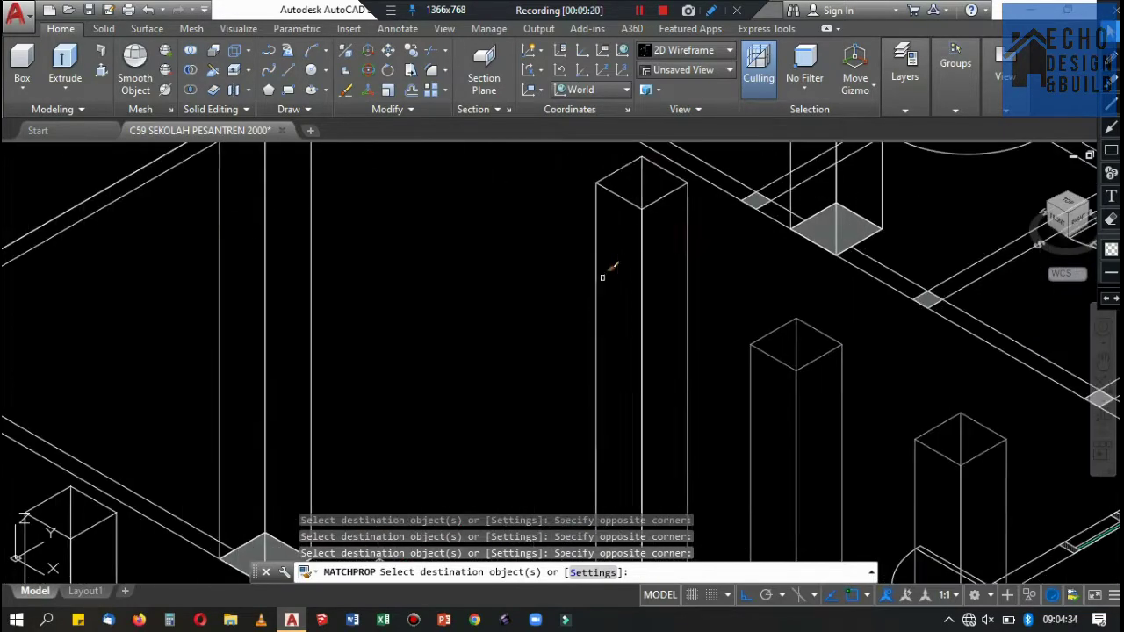
scroll(402, 248, down, 1)
scroll(604, 205, down, 4)
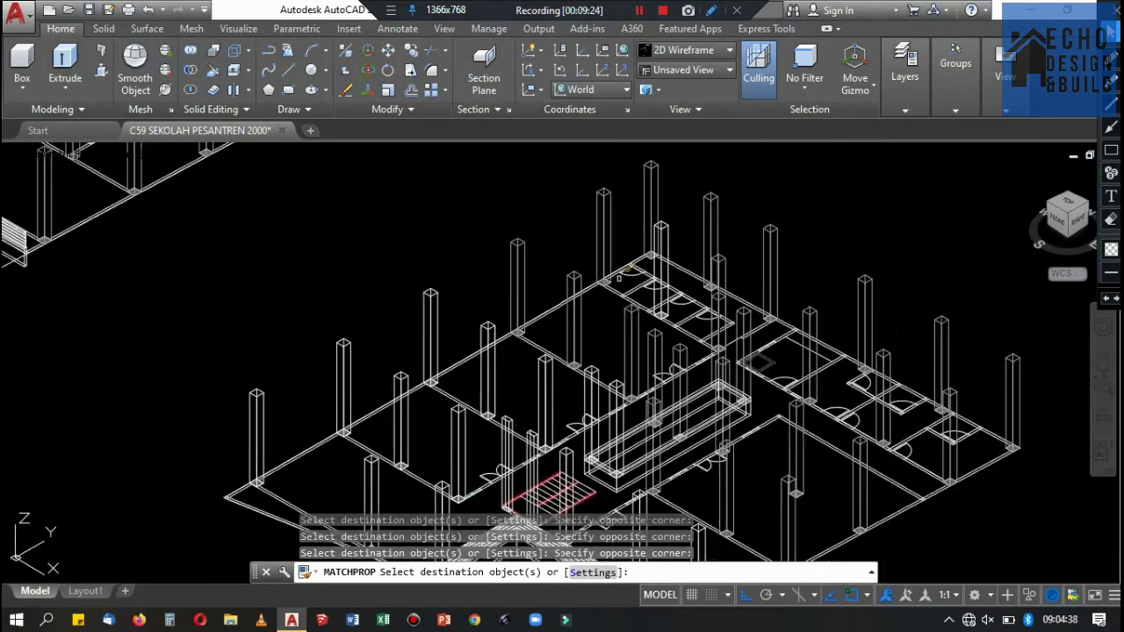
scroll(703, 204, up, 4)
Window-select further groups of columns so they take on the KOLOM properties.
click(727, 199)
click(659, 250)
scroll(658, 251, down, 4)
scroll(580, 308, up, 4)
scroll(527, 298, up, 1)
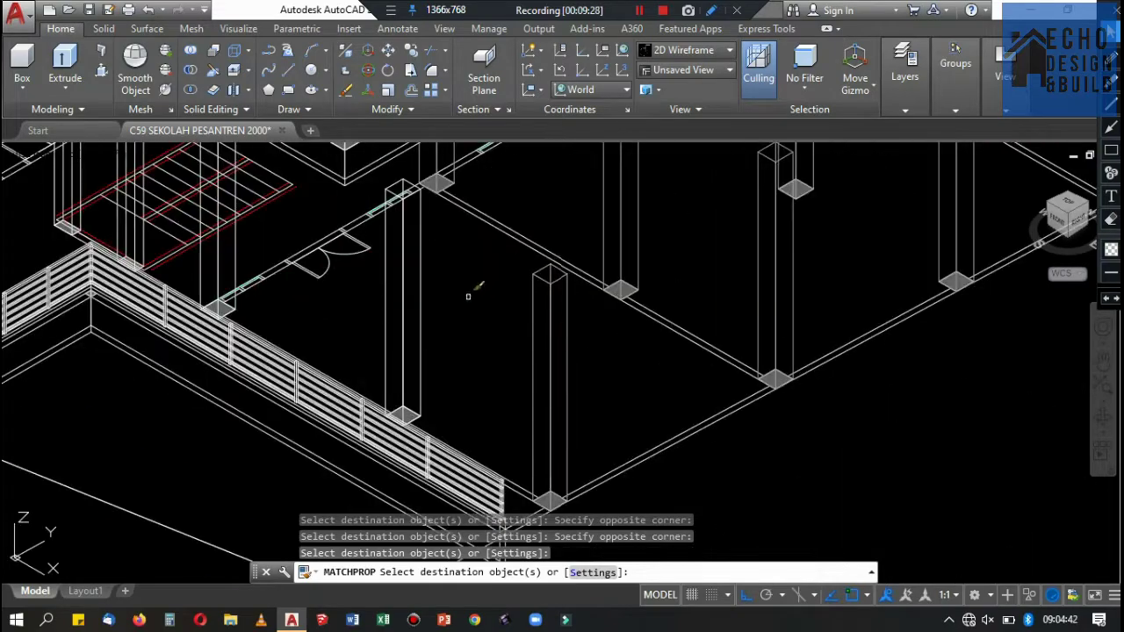
scroll(472, 294, down, 4)
scroll(483, 281, up, 5)
scroll(490, 262, down, 2)
scroll(488, 261, up, 5)
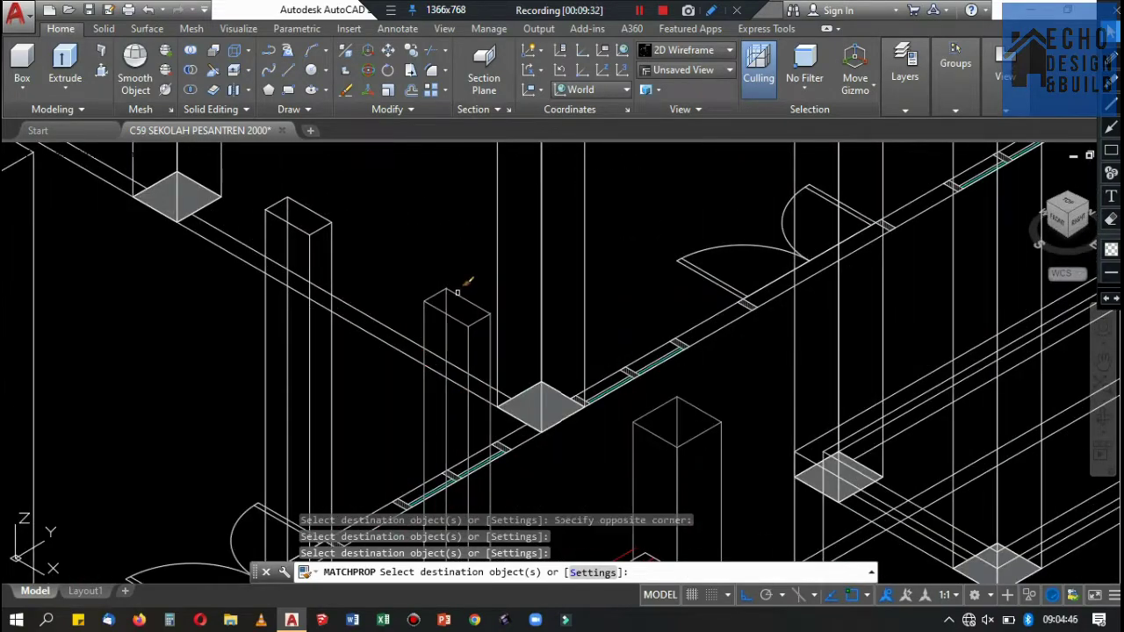
scroll(325, 195, down, 5)
scroll(483, 264, up, 5)
scroll(483, 263, down, 2)
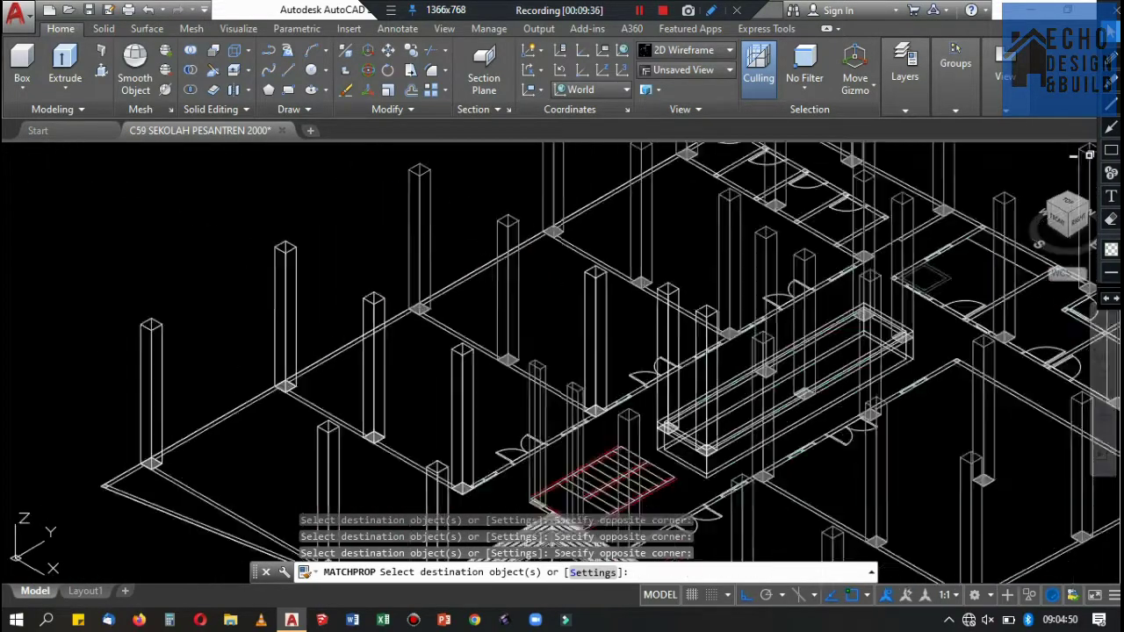
scroll(477, 273, up, 1)
click(477, 273)
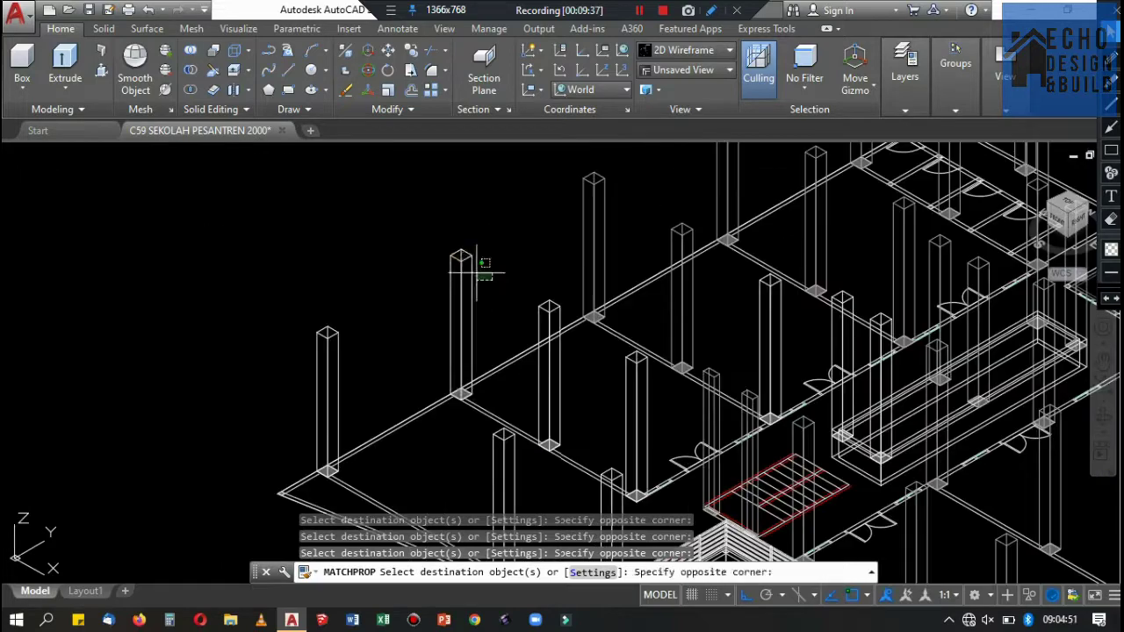
click(622, 370)
scroll(628, 369, up, 5)
scroll(628, 369, down, 5)
click(624, 289)
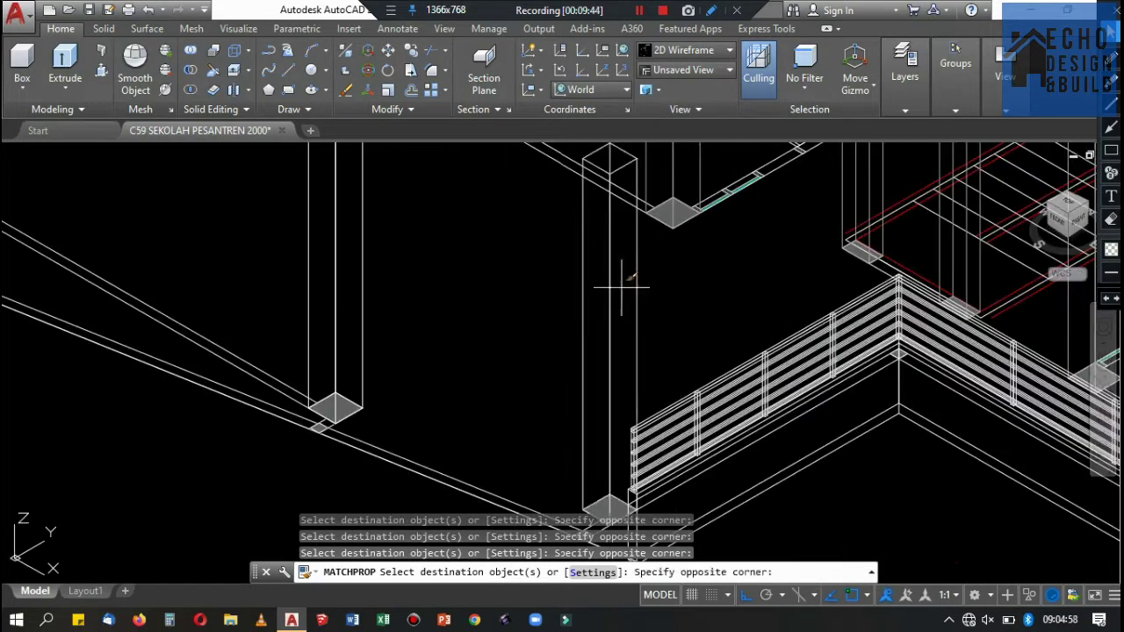
click(606, 369)
scroll(575, 341, down, 3)
scroll(597, 325, up, 2)
scroll(632, 298, up, 2)
scroll(685, 264, down, 2)
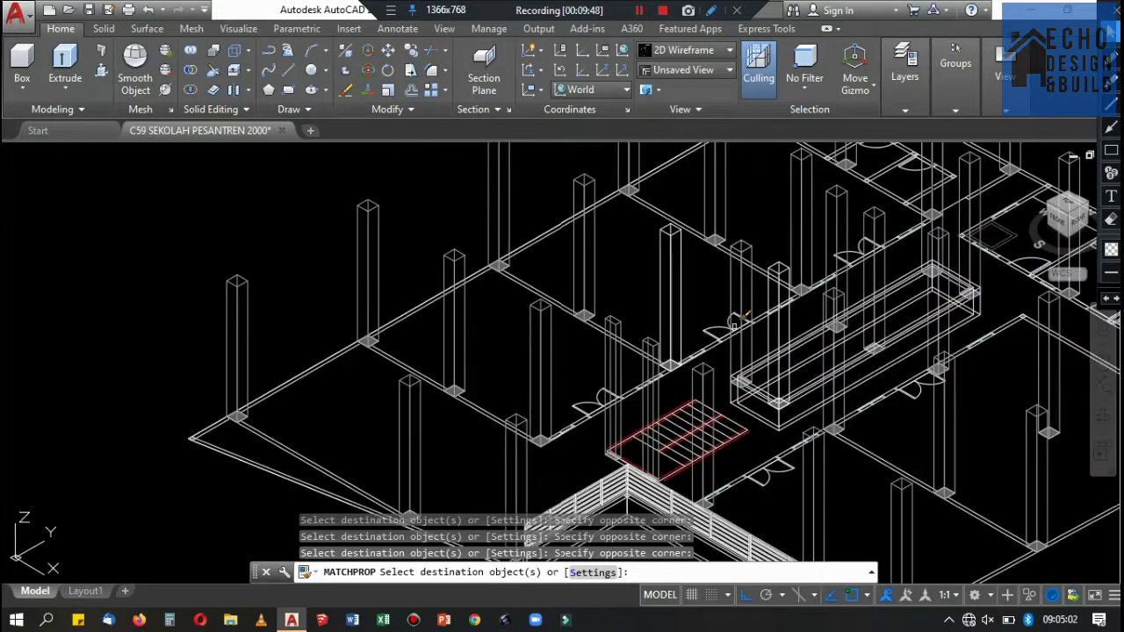
scroll(763, 230, up, 5)
scroll(867, 332, down, 5)
scroll(879, 332, up, 1)
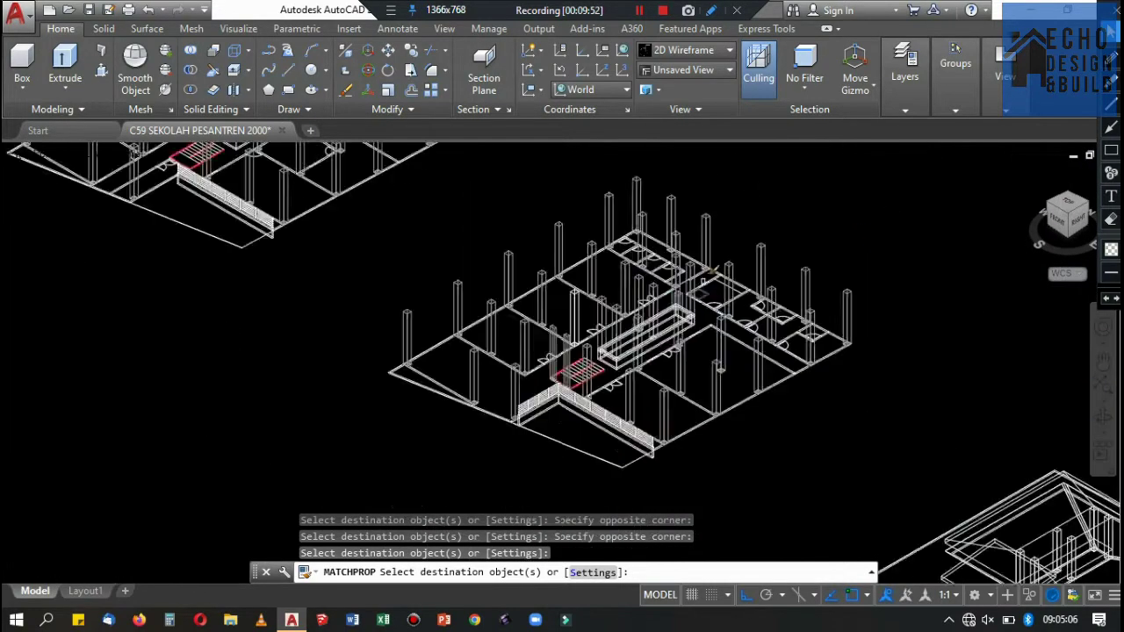
scroll(966, 332, down, 2)
scroll(1000, 331, up, 6)
scroll(999, 331, up, 2)
Window-select the column tops and the remaining column to match them too.
drag(878, 316, 830, 307)
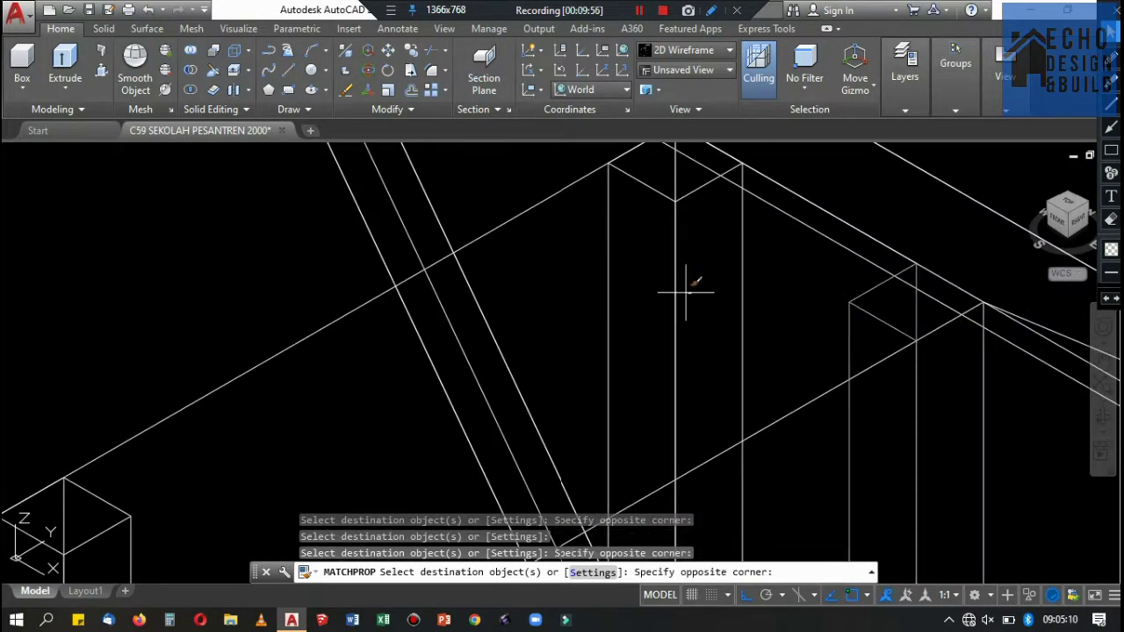
scroll(764, 279, down, 3)
scroll(726, 243, down, 2)
scroll(725, 243, up, 3)
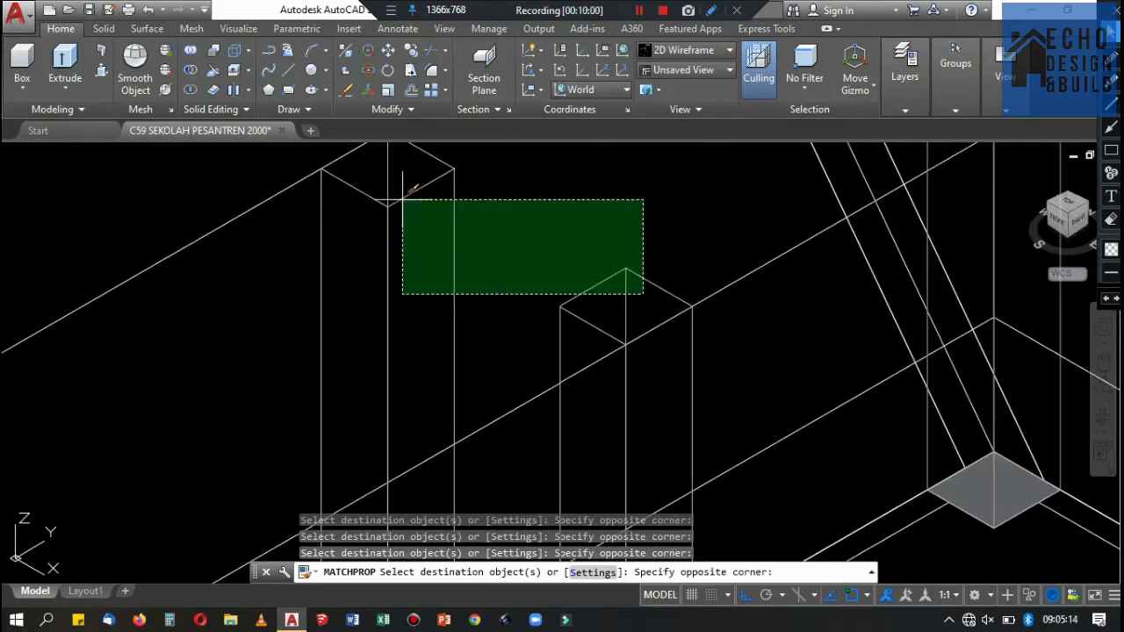
click(650, 189)
scroll(650, 189, up, 3)
click(153, 176)
scroll(351, 220, down, 5)
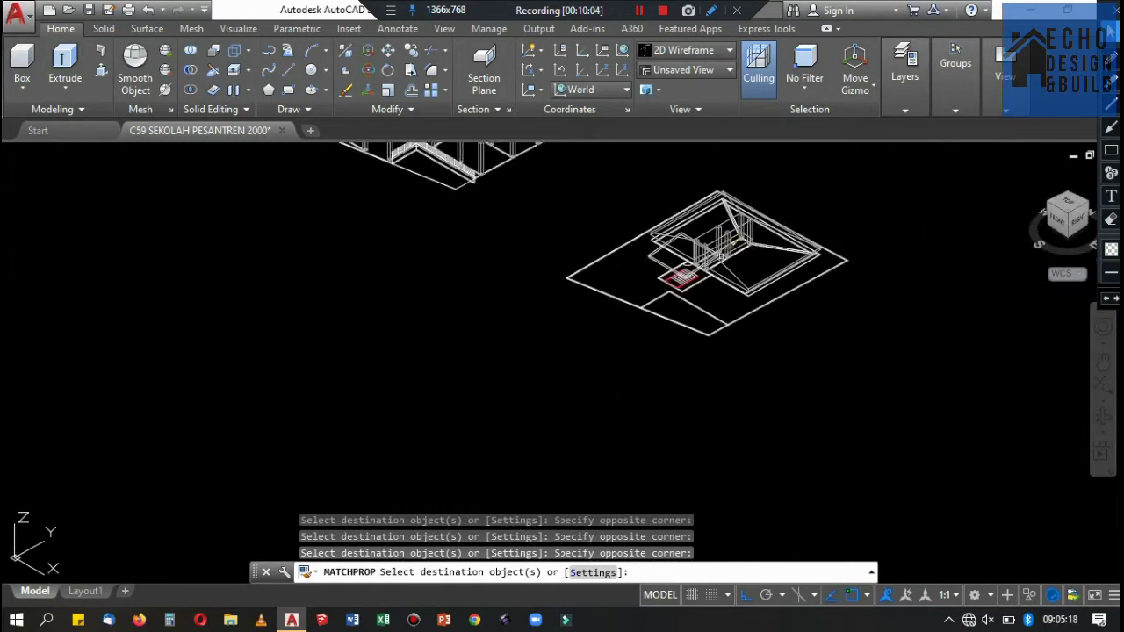
scroll(439, 263, up, 3)
scroll(527, 246, down, 5)
scroll(573, 213, up, 5)
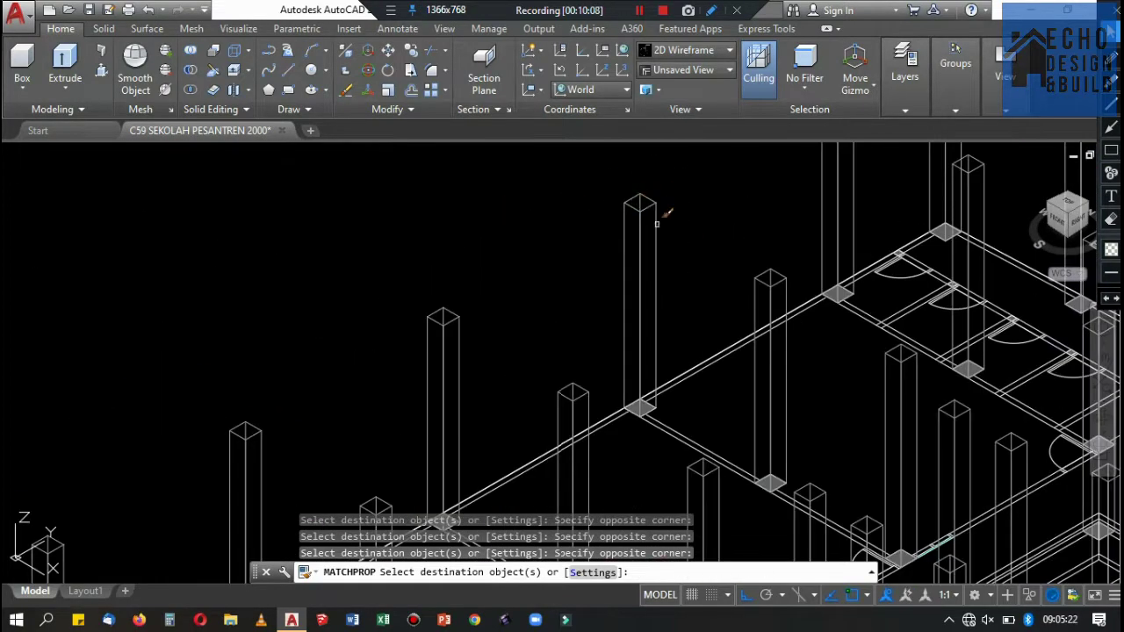
scroll(667, 219, down, 4)
scroll(763, 246, up, 1)
End Match Properties and turn off the KOLOM layer, confirming, to hide the columns.
key(Return)
scroll(824, 239, up, 3)
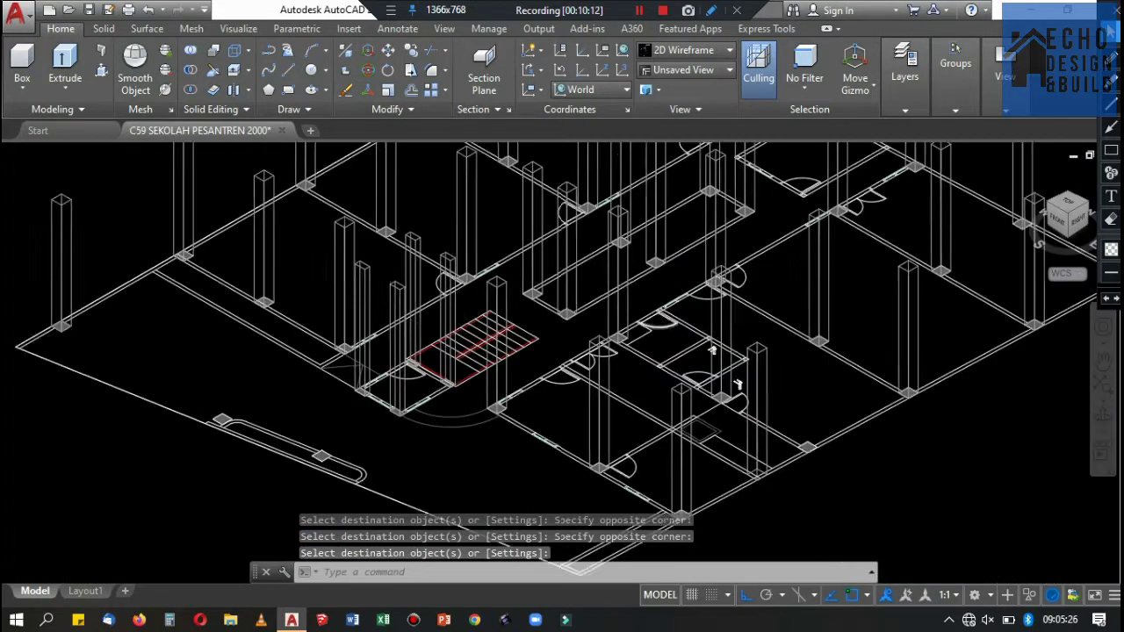
click(906, 112)
click(1093, 132)
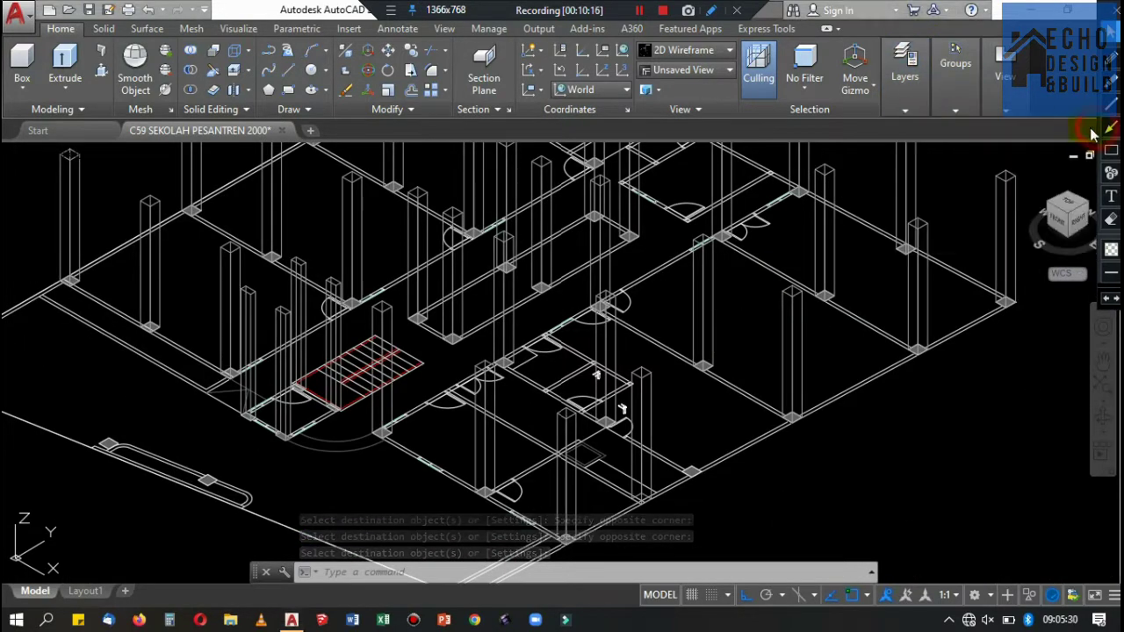
click(927, 114)
click(1026, 132)
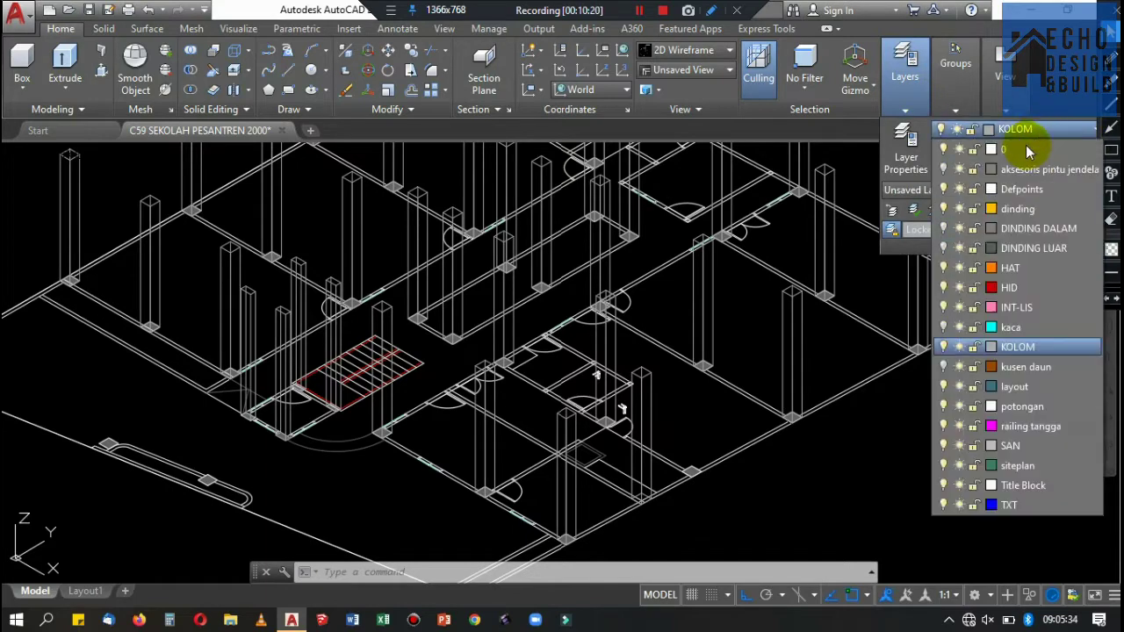
click(939, 346)
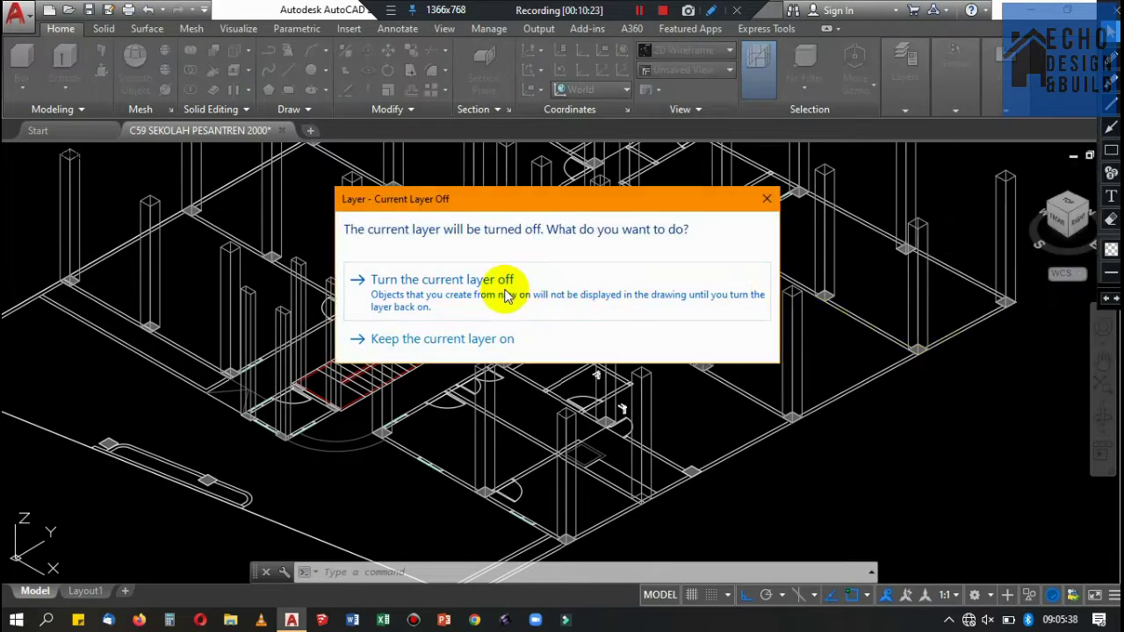
click(471, 282)
mouse_move(905, 111)
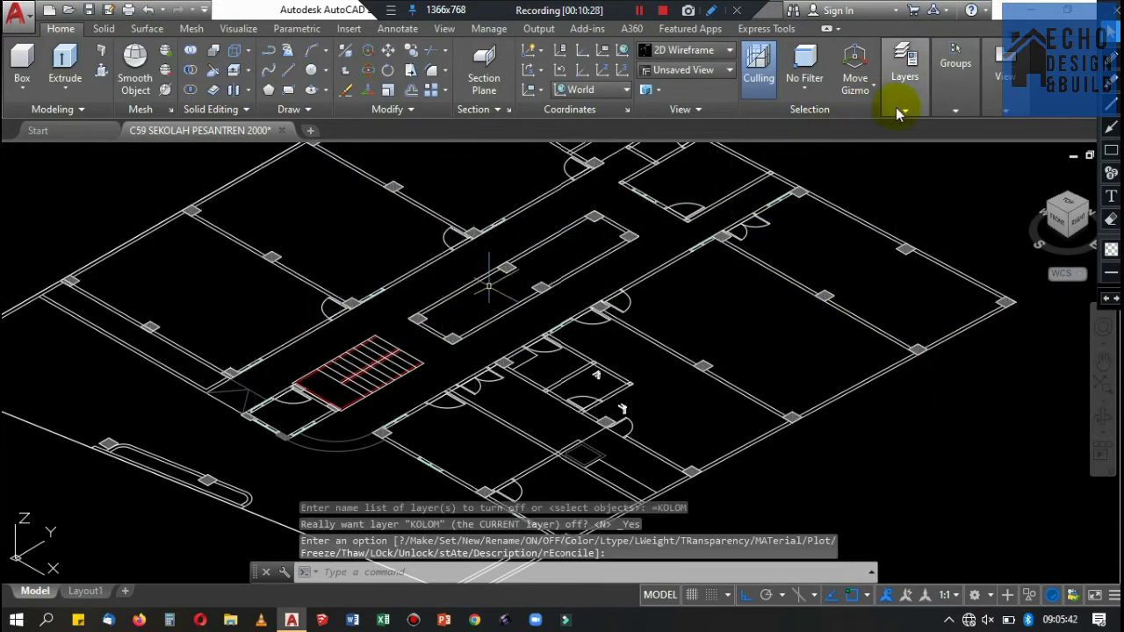
Make layer 0 the current layer.
click(909, 112)
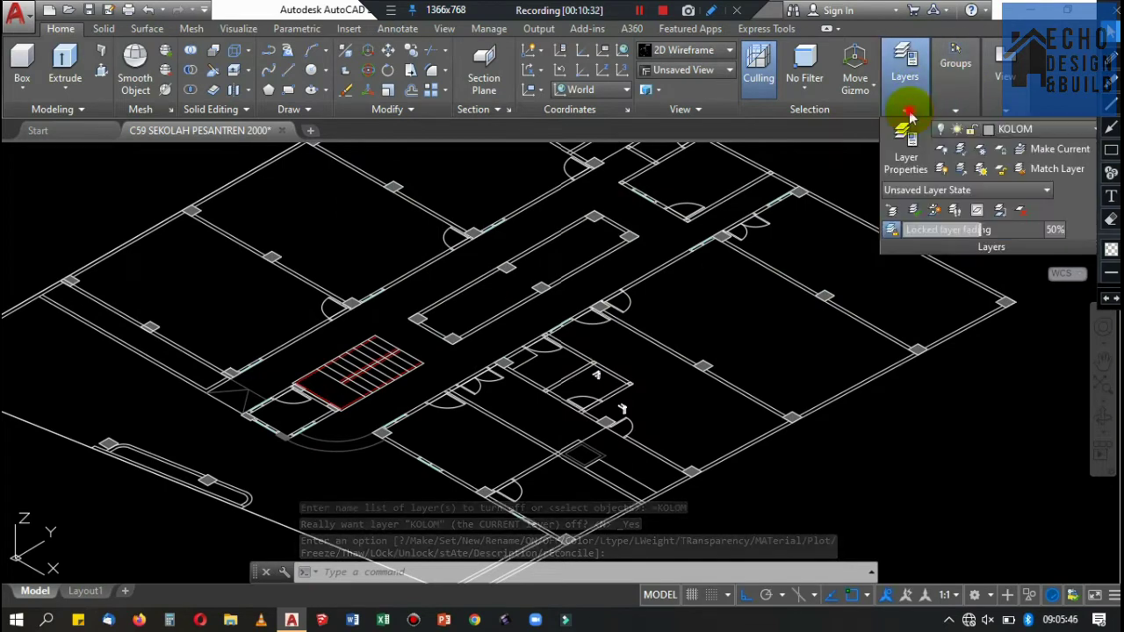
click(1089, 133)
click(1026, 153)
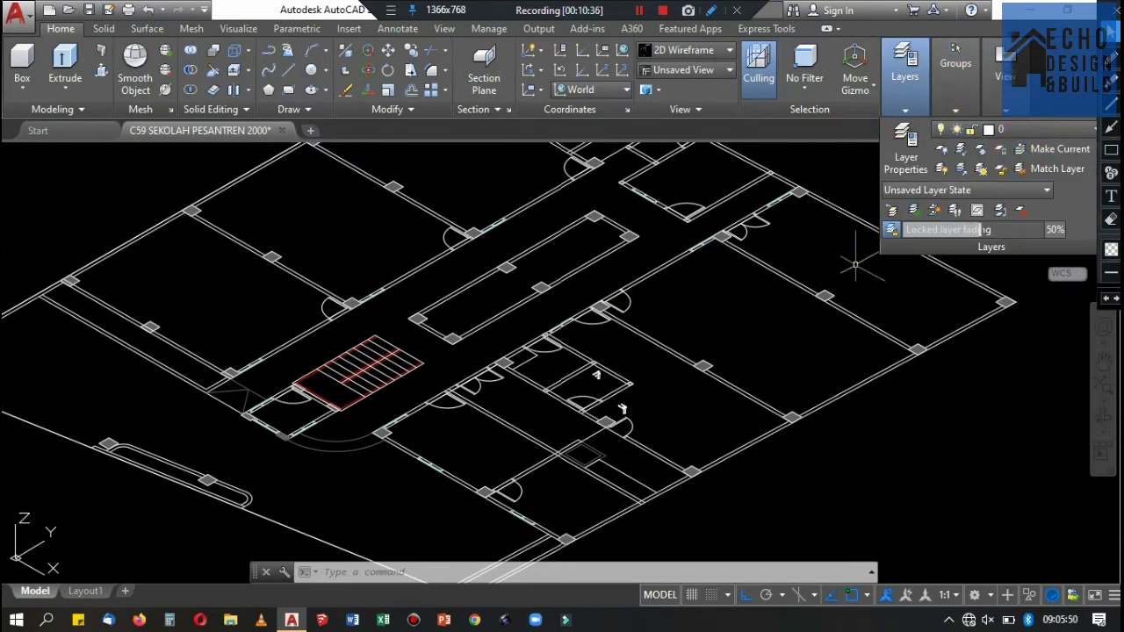
scroll(887, 186, down, 5)
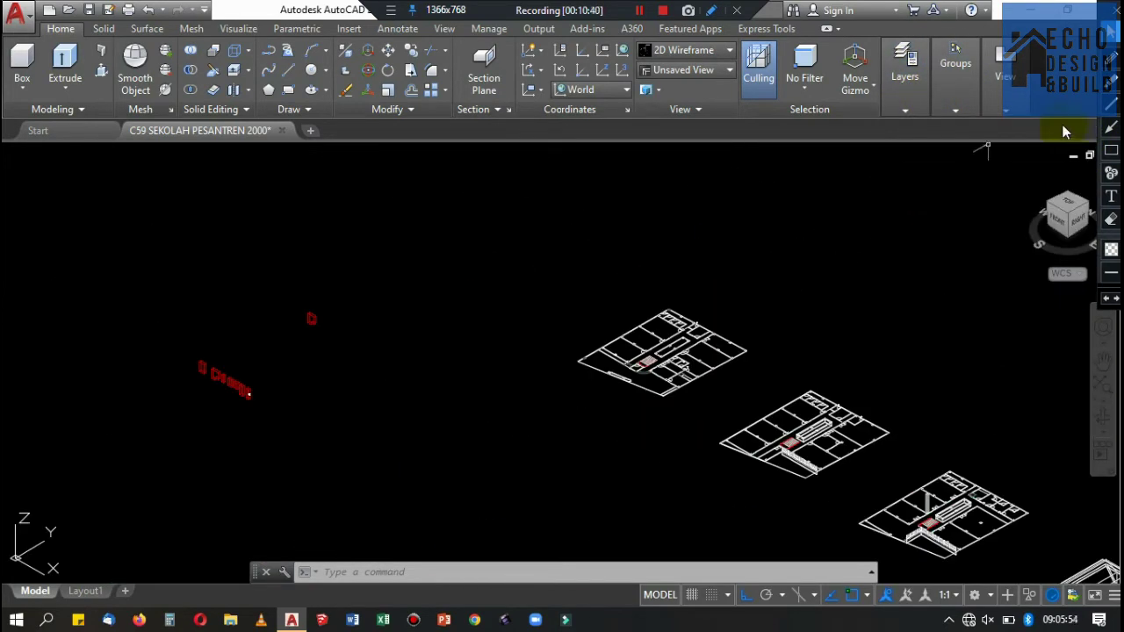
scroll(667, 351, up, 5)
scroll(723, 377, up, 3)
Move the leftover door handle piece onto the hidden aksesoris pintu jendela layer.
click(633, 346)
scroll(788, 159, down, 2)
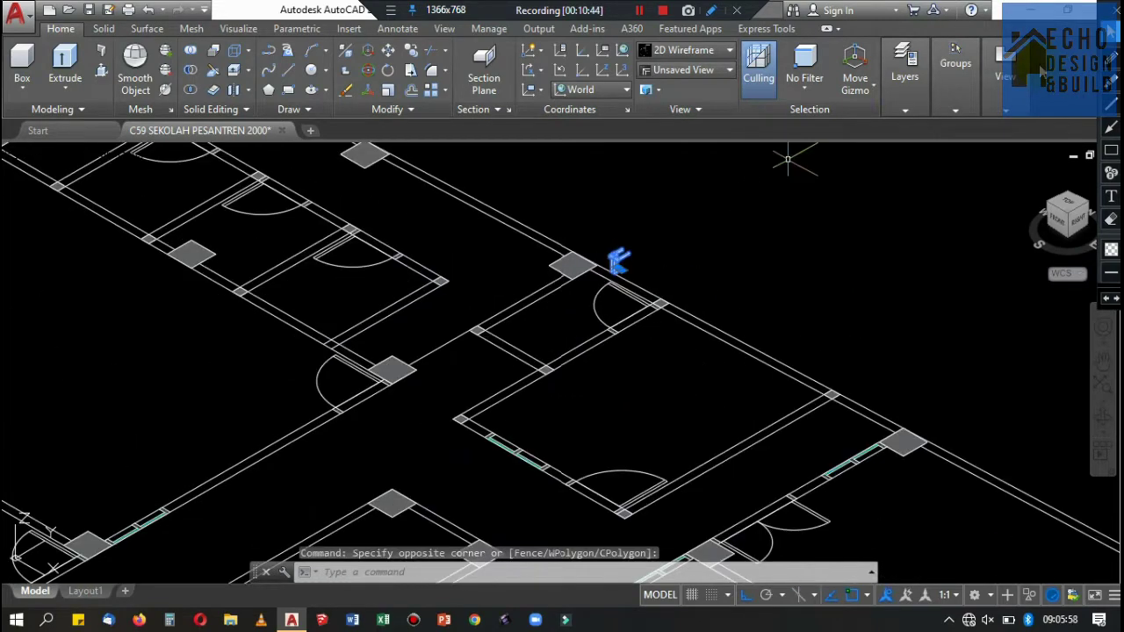
mouse_move(905, 66)
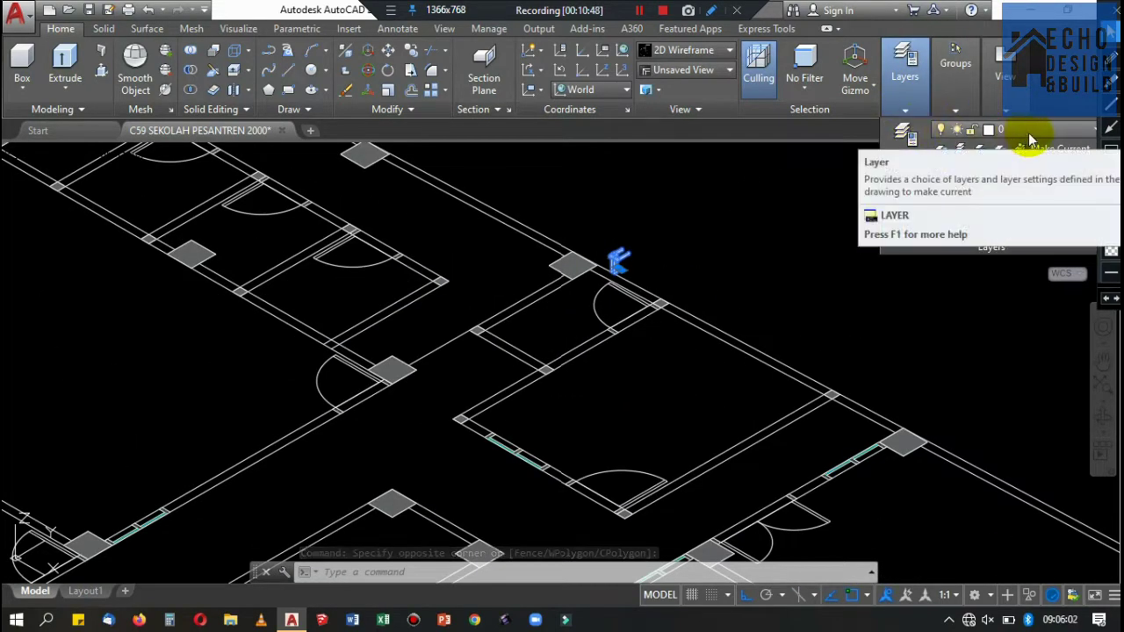
click(1018, 132)
click(1019, 209)
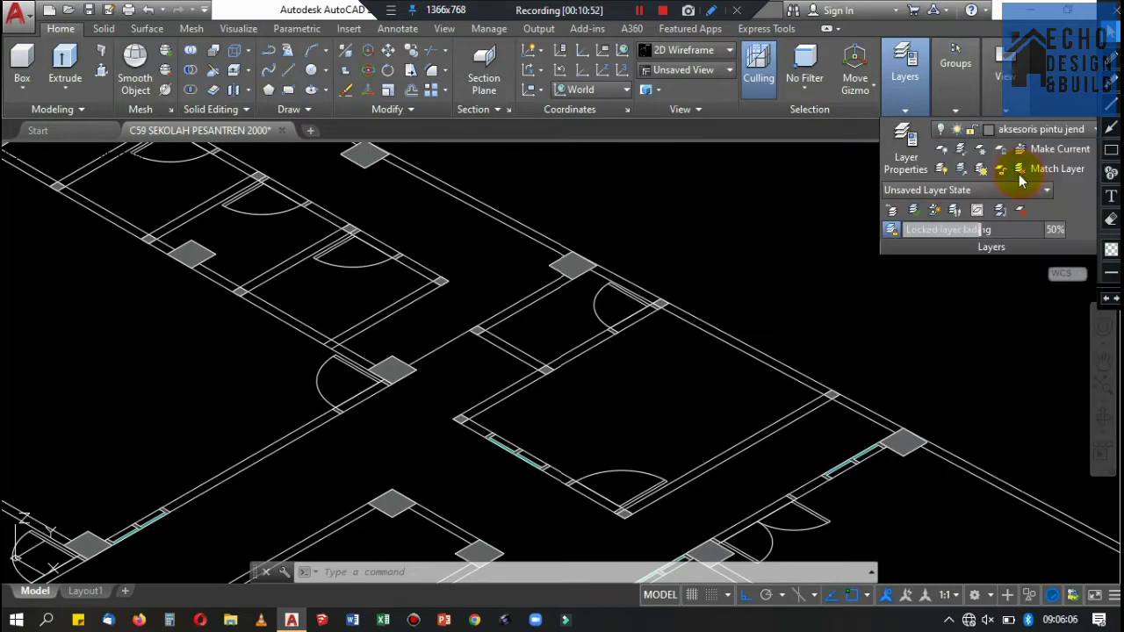
click(665, 325)
scroll(698, 272, down, 5)
scroll(699, 272, up, 2)
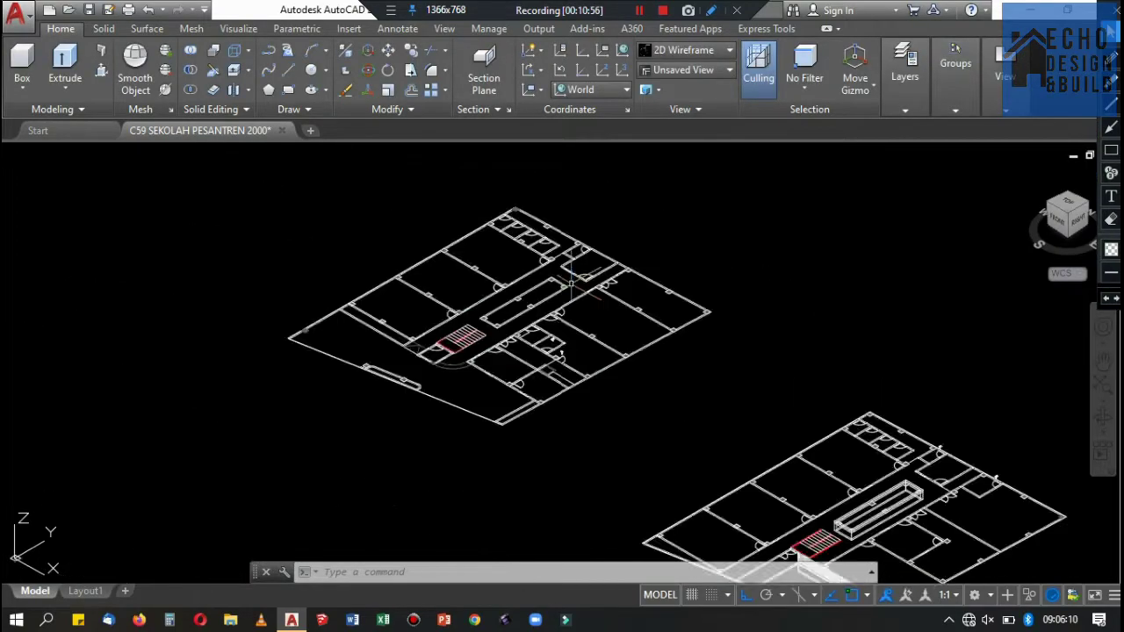
scroll(698, 272, up, 3)
scroll(785, 334, up, 3)
scroll(785, 334, down, 3)
Begin a selection window around another leftover piece on the floor.
click(753, 355)
scroll(753, 355, up, 3)
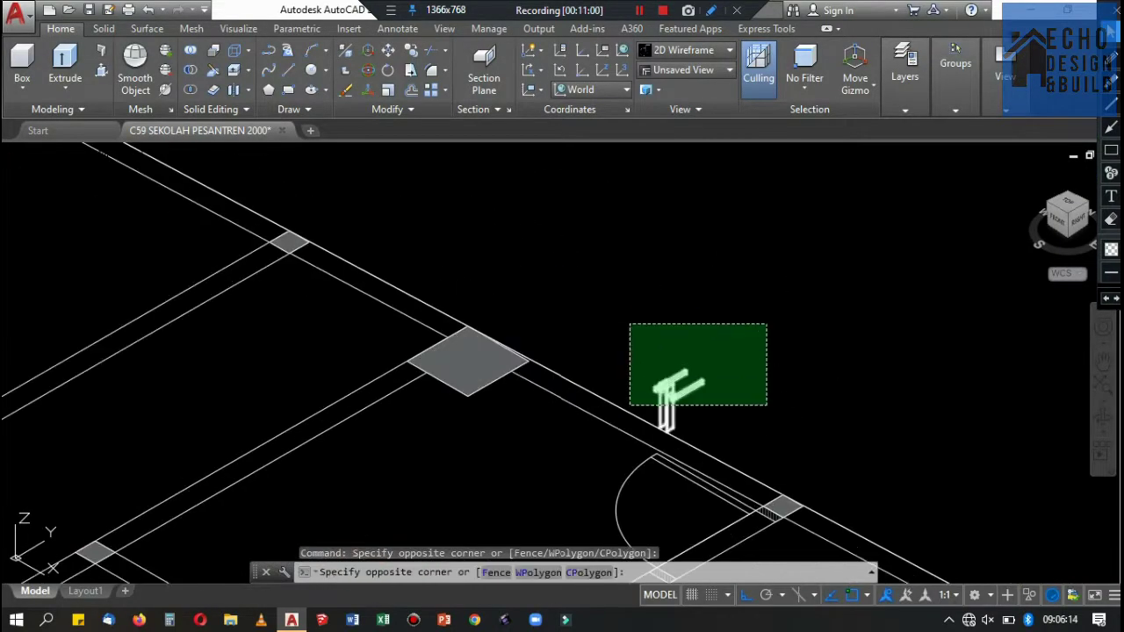
scroll(677, 389, down, 5)
scroll(871, 464, up, 3)
scroll(802, 356, down, 1)
scroll(802, 357, down, 3)
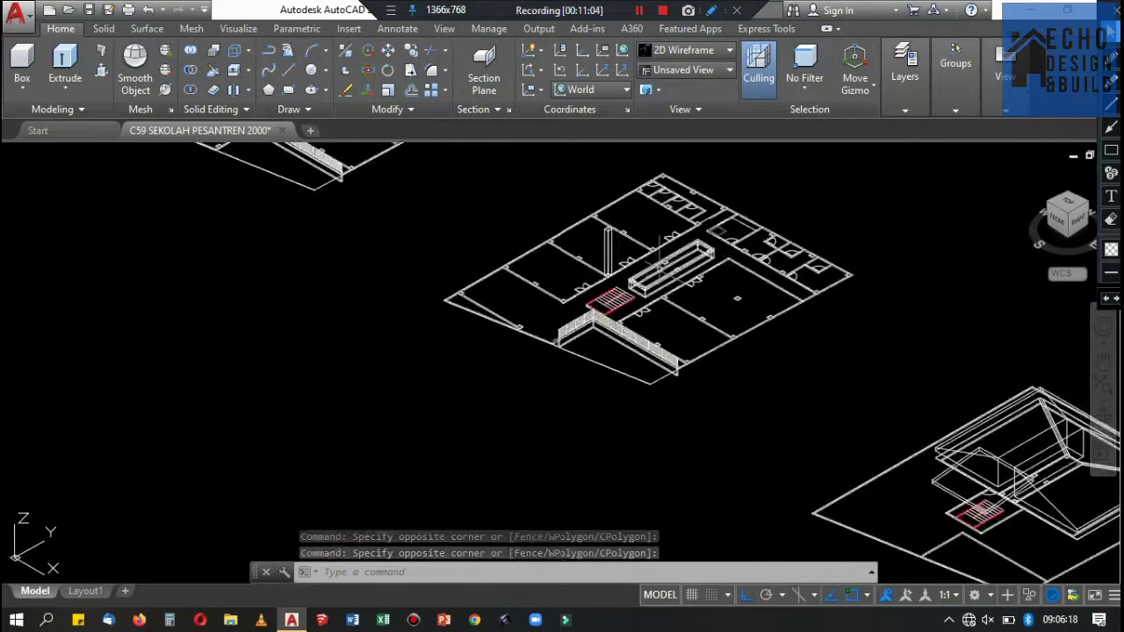
scroll(577, 238, down, 2)
scroll(577, 238, up, 4)
scroll(650, 214, down, 4)
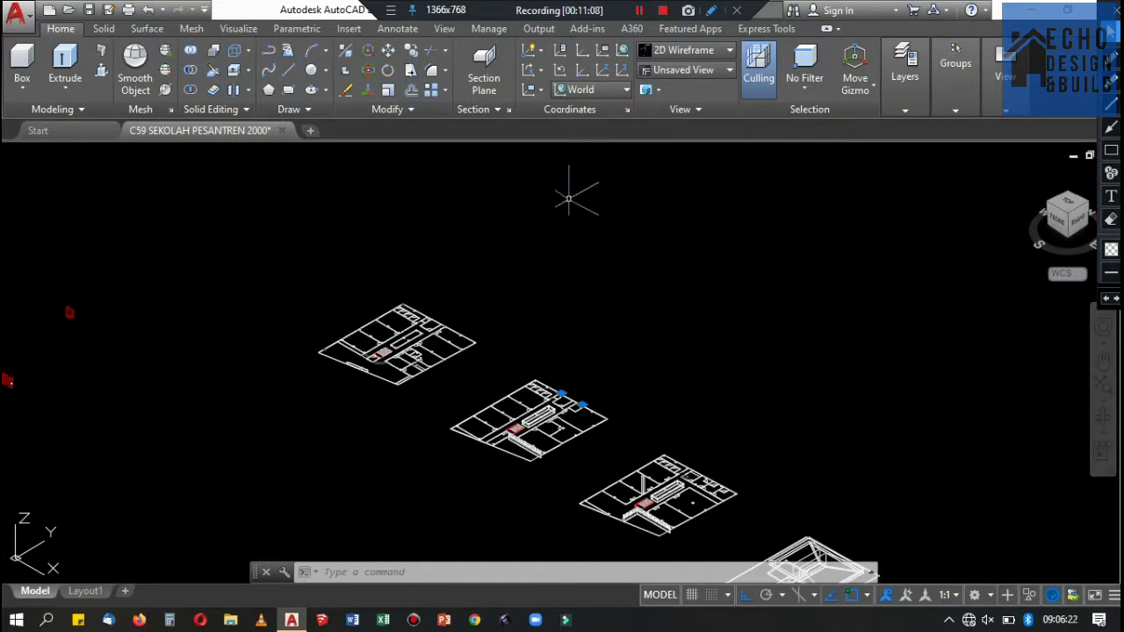
scroll(647, 243, down, 1)
scroll(647, 244, up, 4)
scroll(738, 149, down, 1)
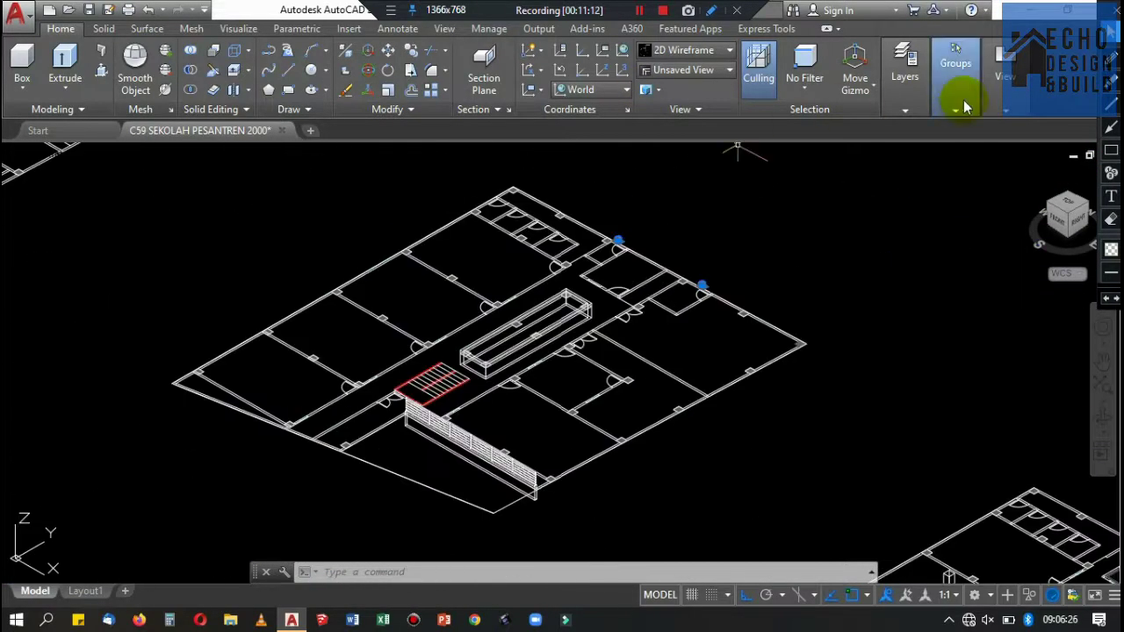
Move the selected piece onto a turned-off layer and dismiss the hidden-layer notice.
click(913, 106)
click(999, 131)
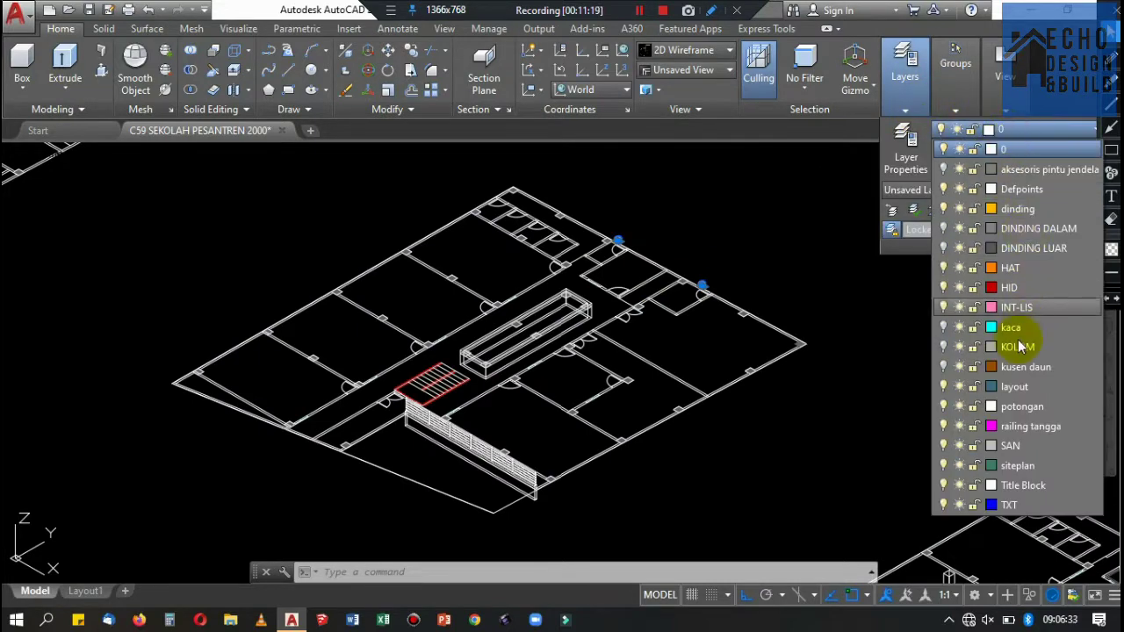
click(1035, 169)
click(662, 326)
scroll(724, 305, up, 5)
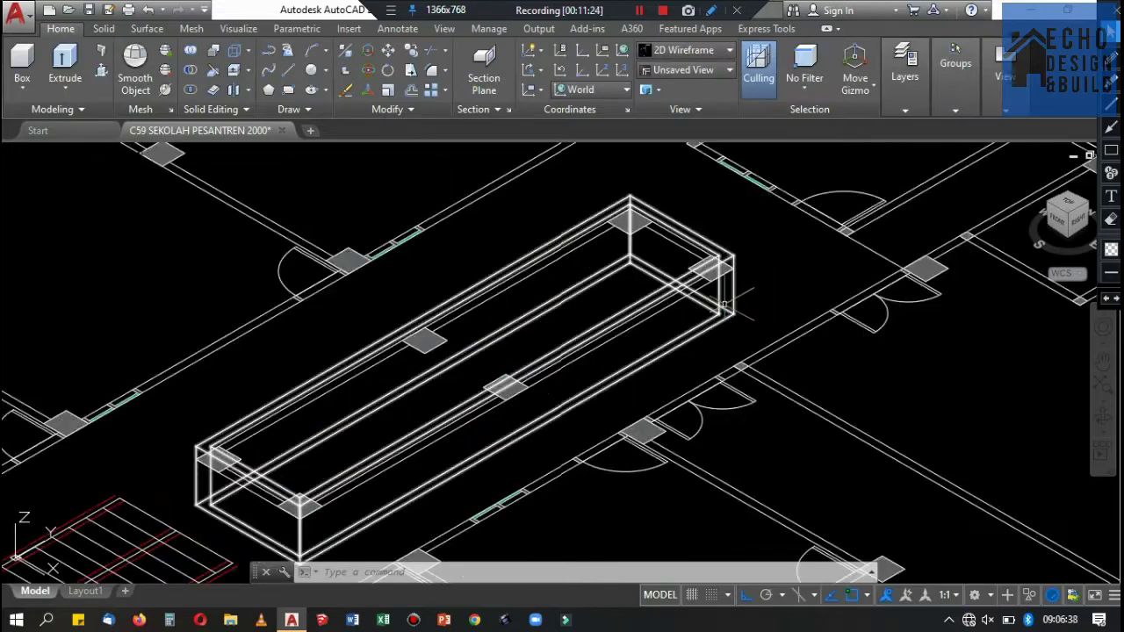
Select the box in the corridor and delete it.
click(725, 305)
scroll(725, 305, down, 5)
scroll(725, 305, down, 3)
scroll(800, 455, up, 6)
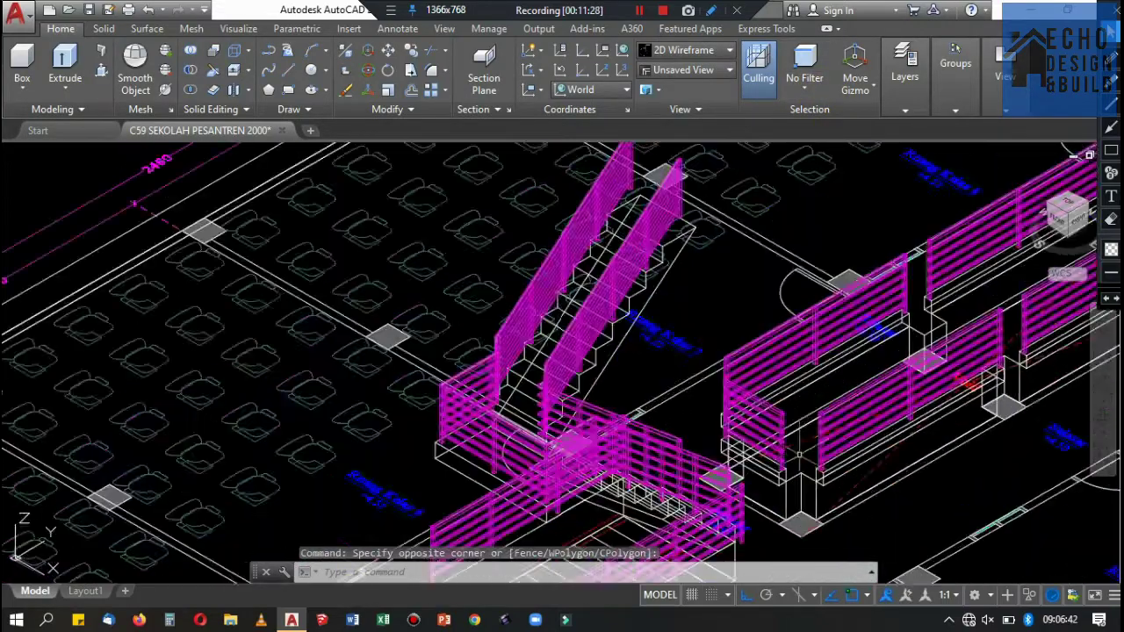
scroll(799, 455, up, 3)
scroll(799, 455, down, 8)
scroll(654, 367, up, 5)
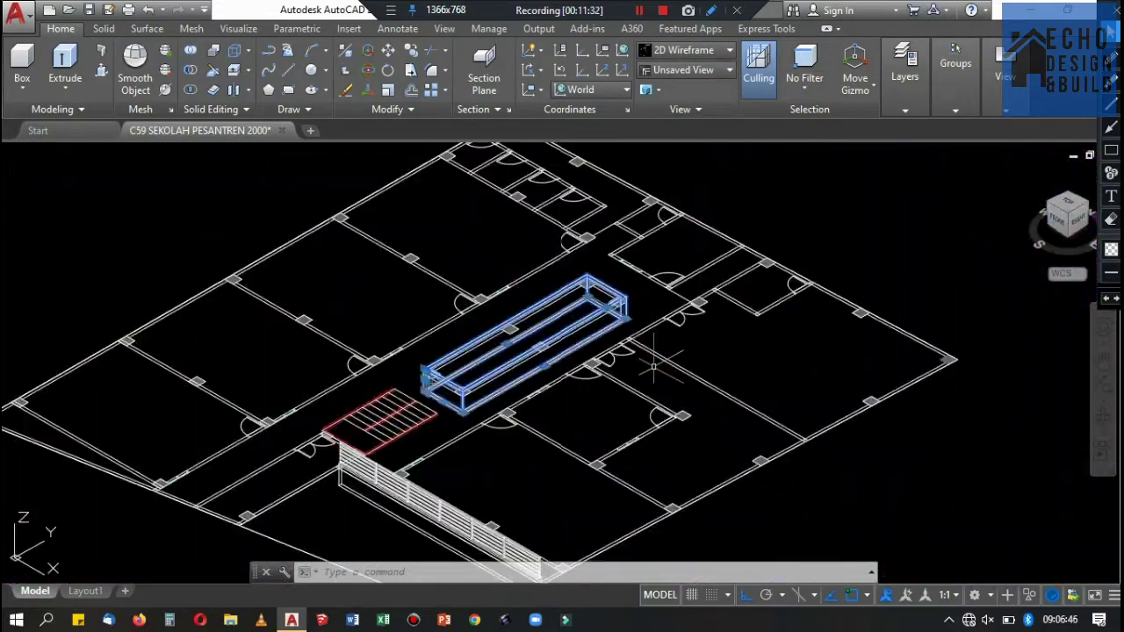
scroll(641, 334, up, 5)
scroll(616, 236, up, 1)
key(Delete)
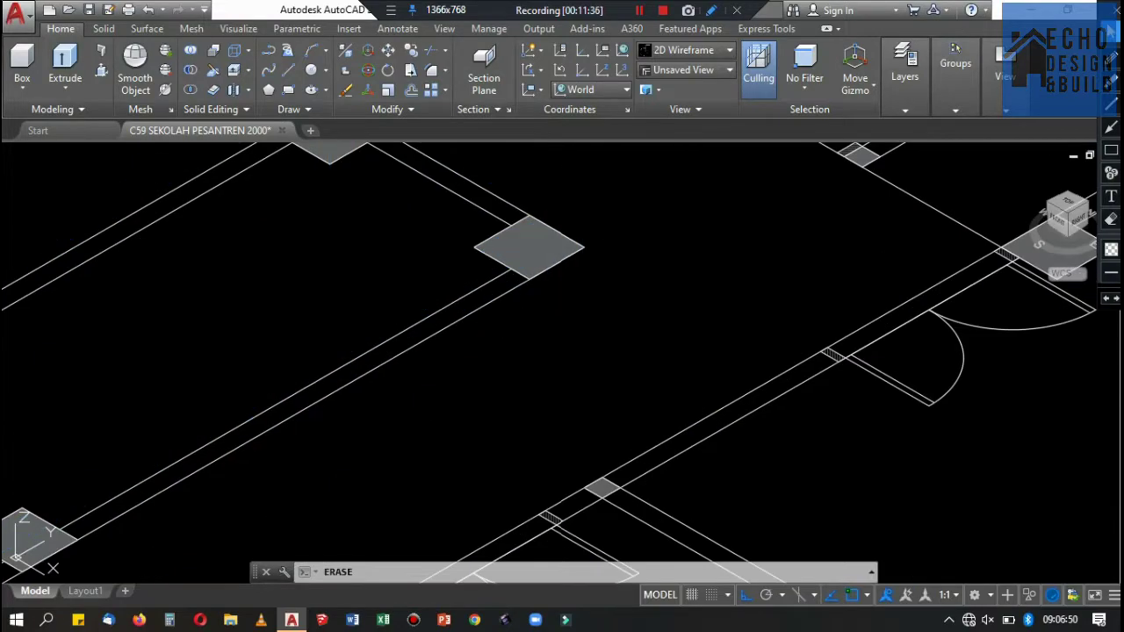
Move the standalone column beside the stair onto a hidden layer.
scroll(481, 281, down, 6)
scroll(482, 281, down, 3)
scroll(482, 281, up, 3)
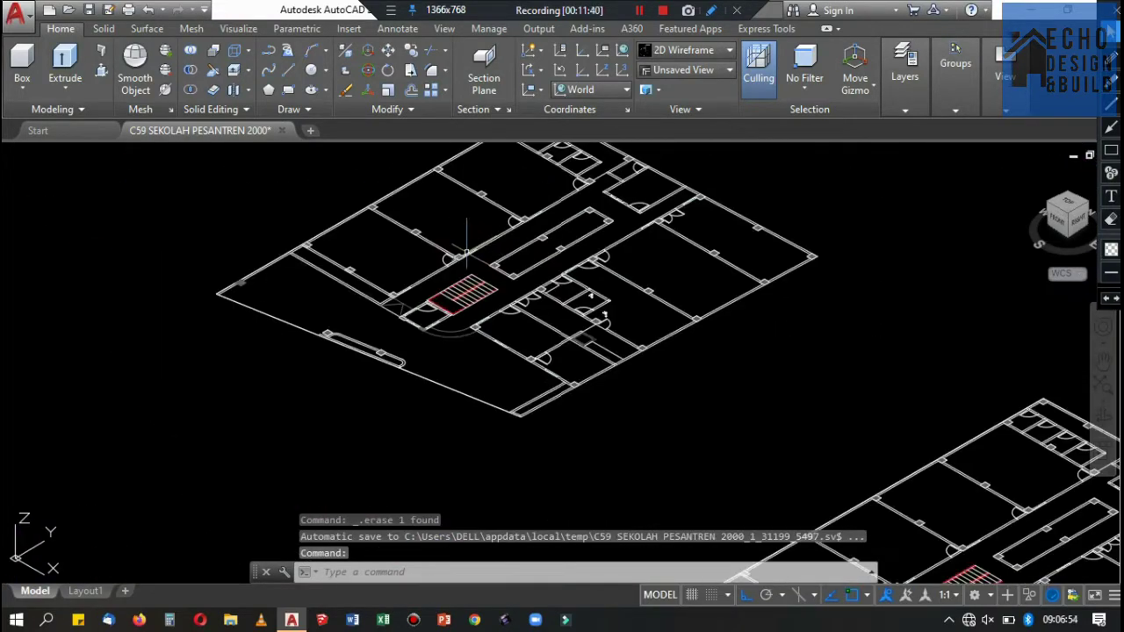
scroll(481, 281, down, 3)
scroll(481, 281, up, 5)
scroll(457, 255, up, 1)
scroll(432, 226, up, 2)
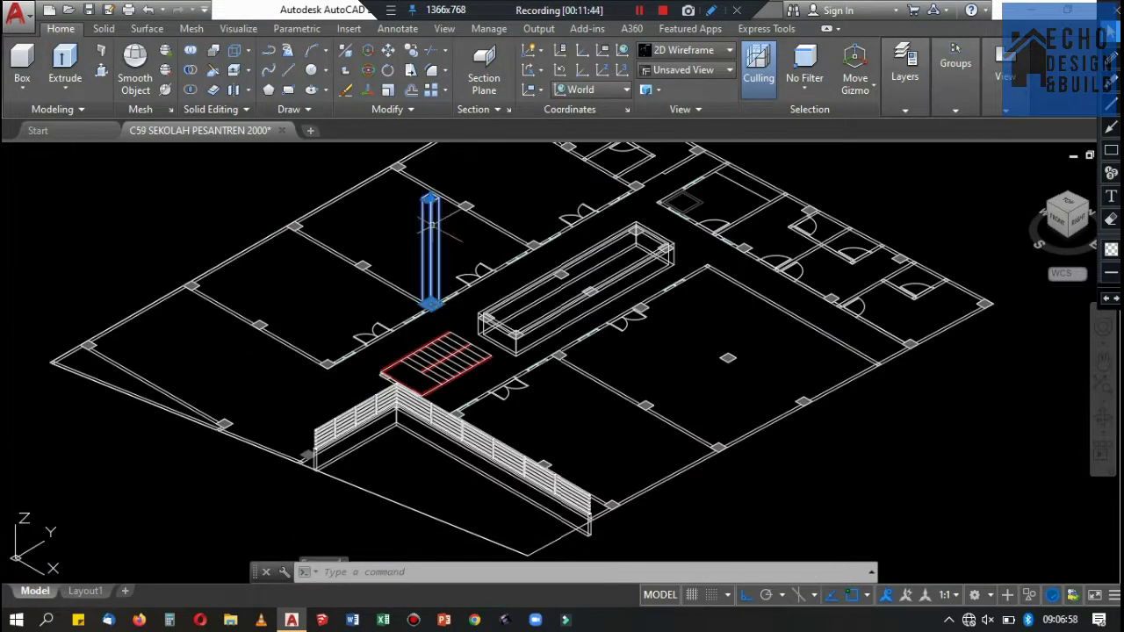
click(904, 71)
click(1025, 131)
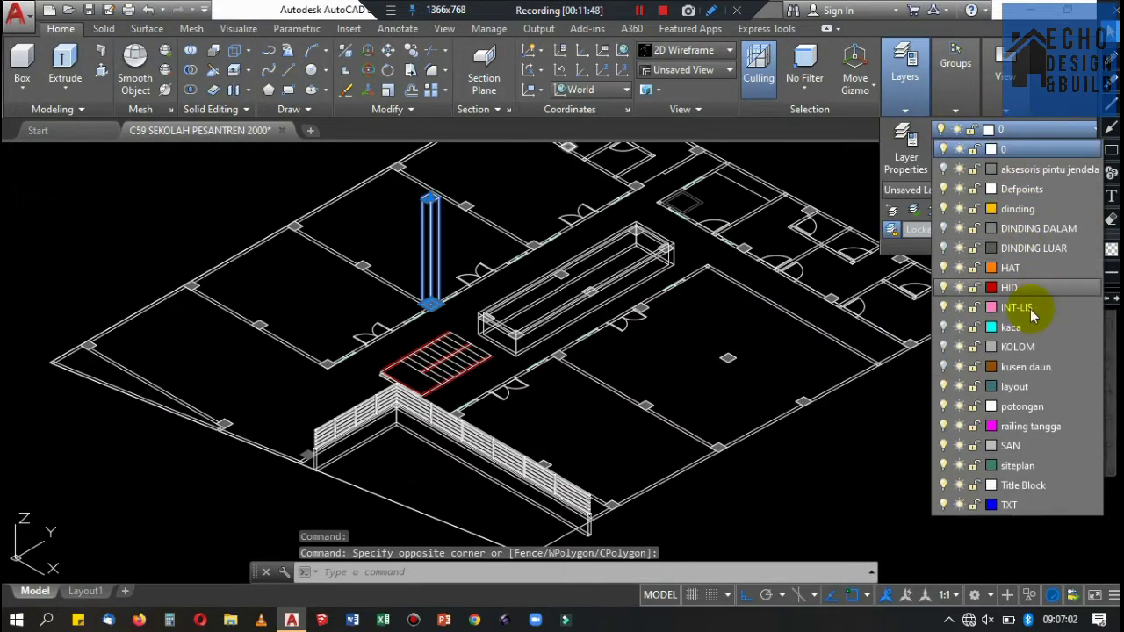
click(1017, 343)
click(663, 324)
Crossing-select the four floor plans, then cancel the selection with Esc.
scroll(677, 308, up, 5)
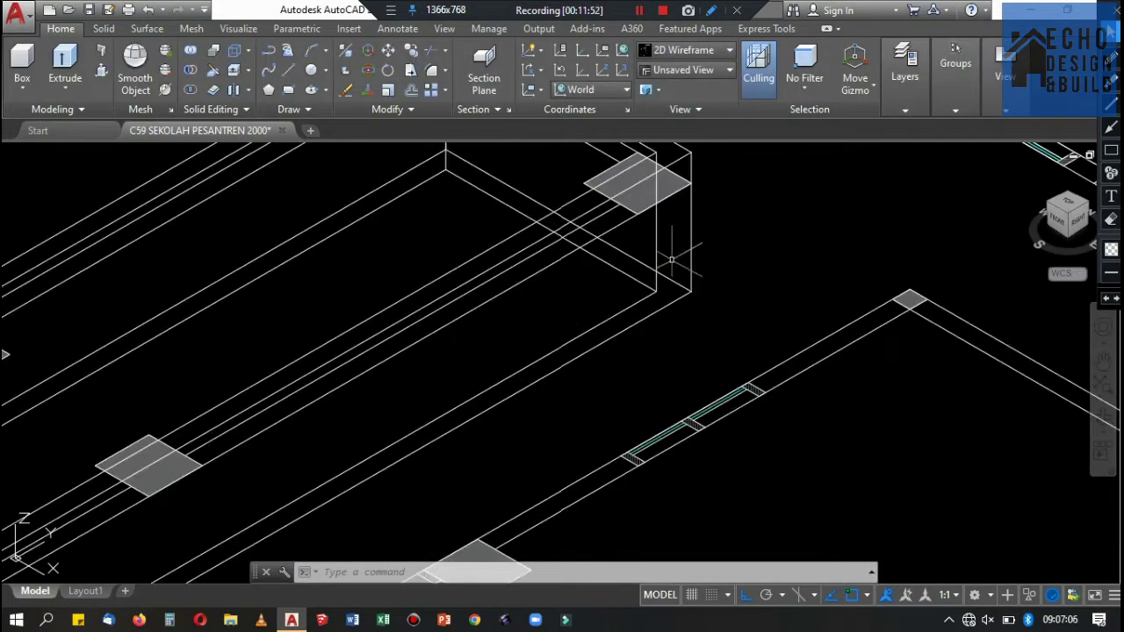
scroll(677, 309, up, 2)
scroll(734, 234, down, 5)
scroll(615, 246, down, 2)
scroll(492, 246, up, 4)
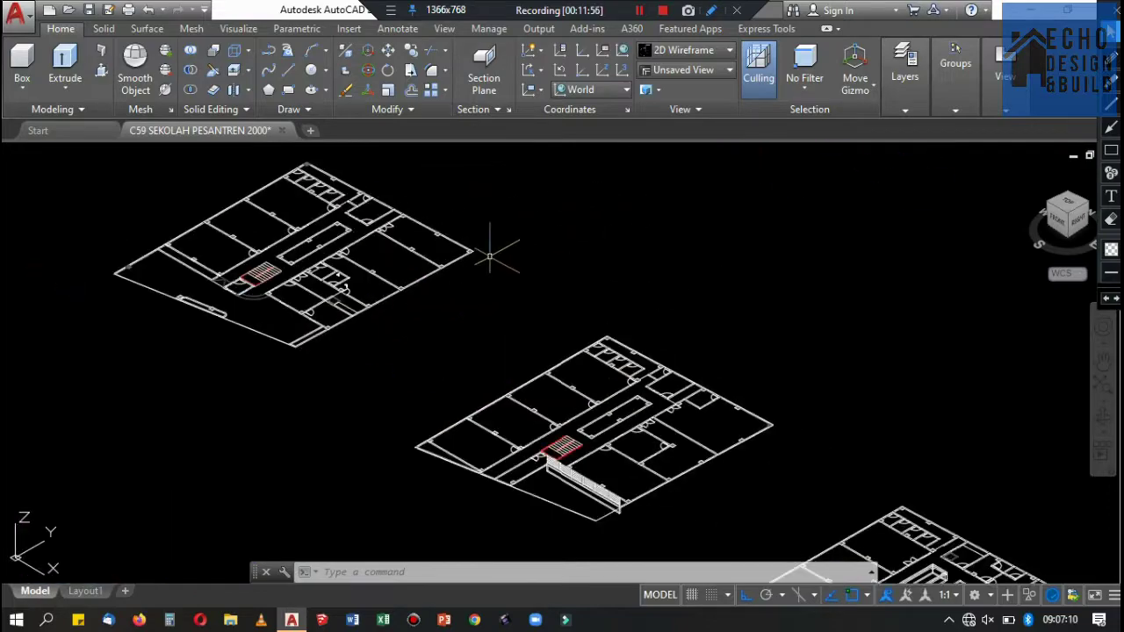
scroll(275, 290, up, 3)
scroll(275, 290, down, 5)
click(585, 399)
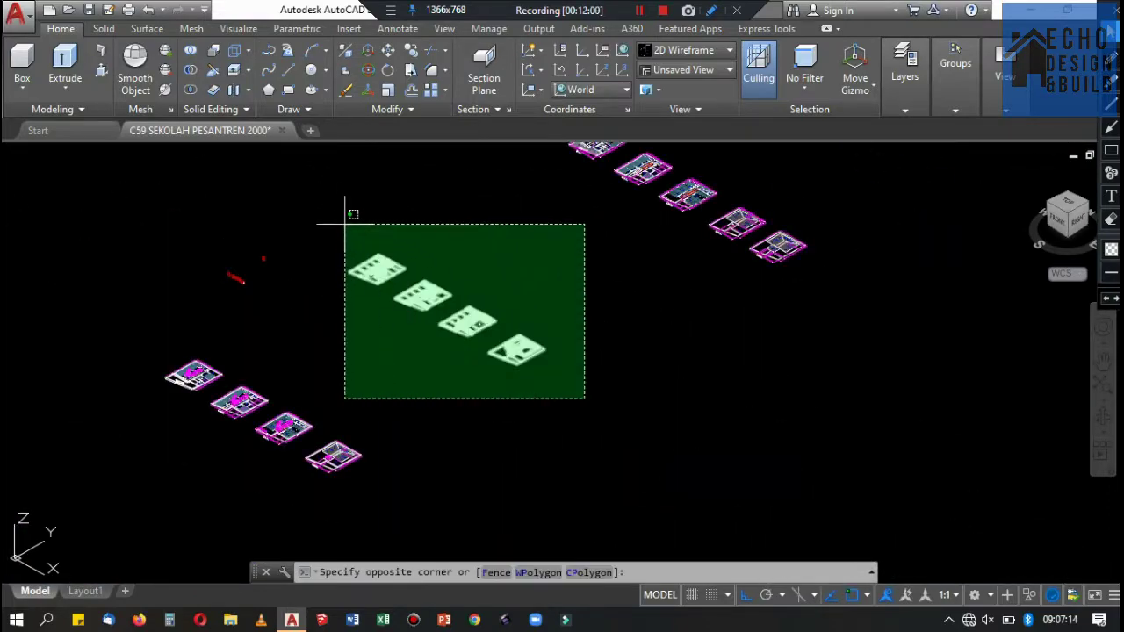
click(345, 224)
scroll(447, 255, up, 3)
scroll(450, 352, up, 3)
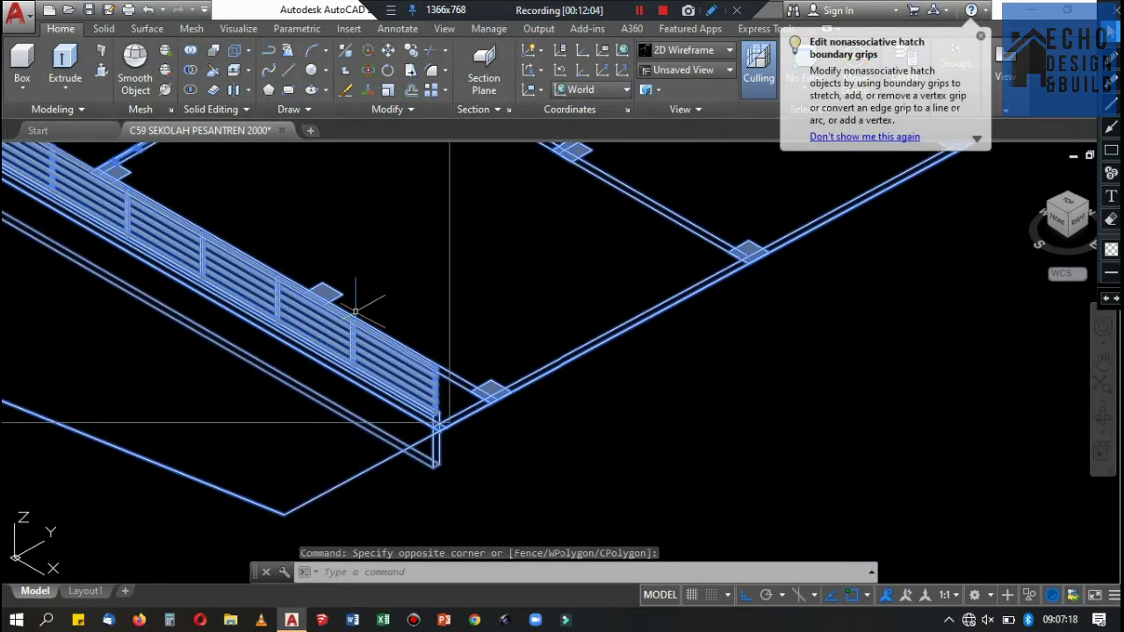
key(Escape)
scroll(369, 316, down, 3)
scroll(511, 330, up, 2)
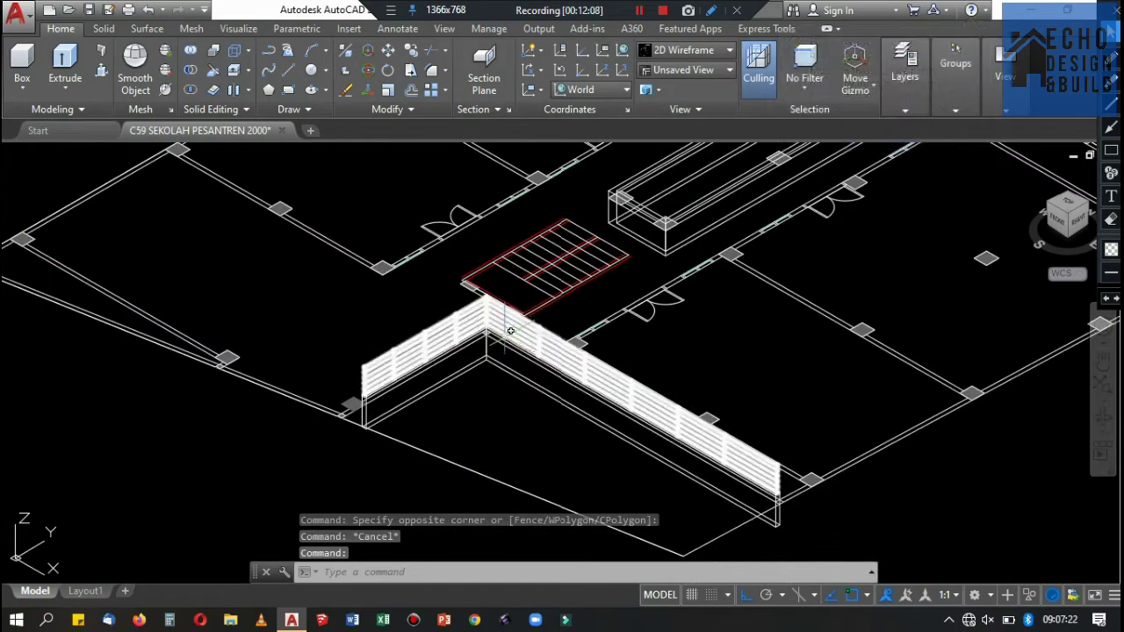
scroll(511, 330, down, 8)
scroll(420, 354, up, 2)
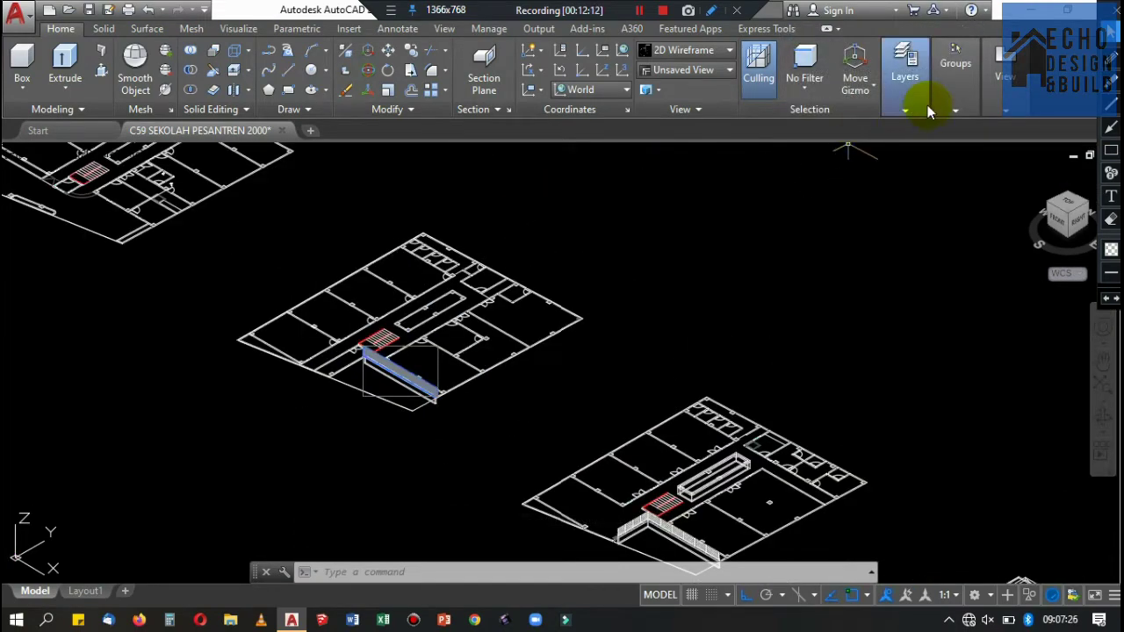
Ungroup the floor's grouped objects from the Groups panel.
click(956, 111)
scroll(484, 393, up, 2)
scroll(439, 377, down, 3)
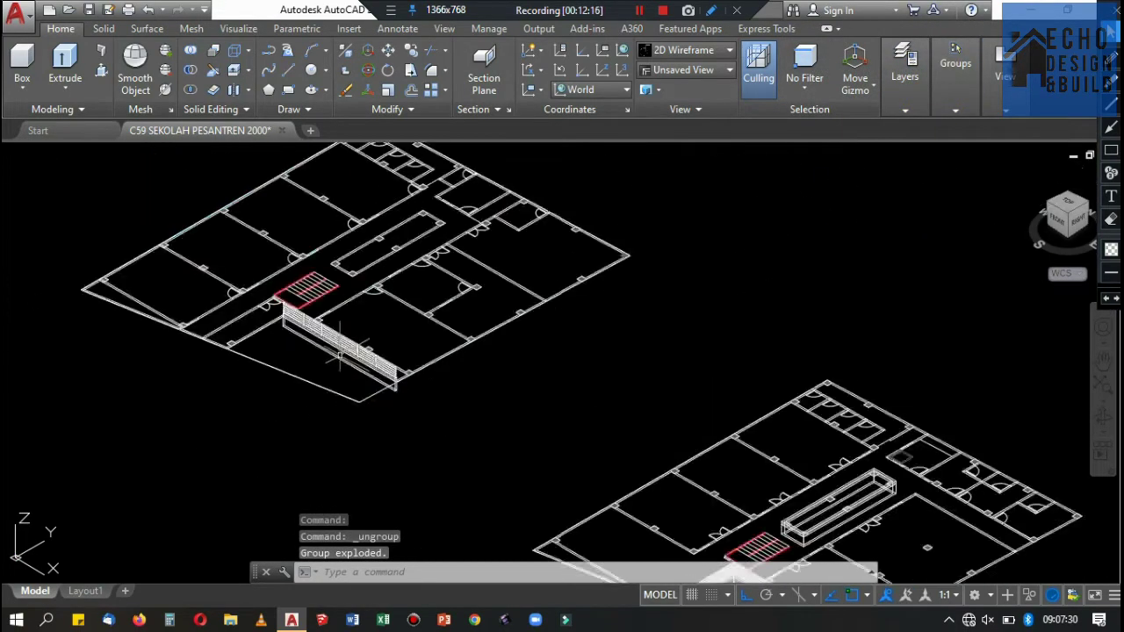
scroll(395, 360, down, 4)
scroll(371, 353, up, 2)
scroll(475, 342, up, 6)
scroll(527, 308, up, 2)
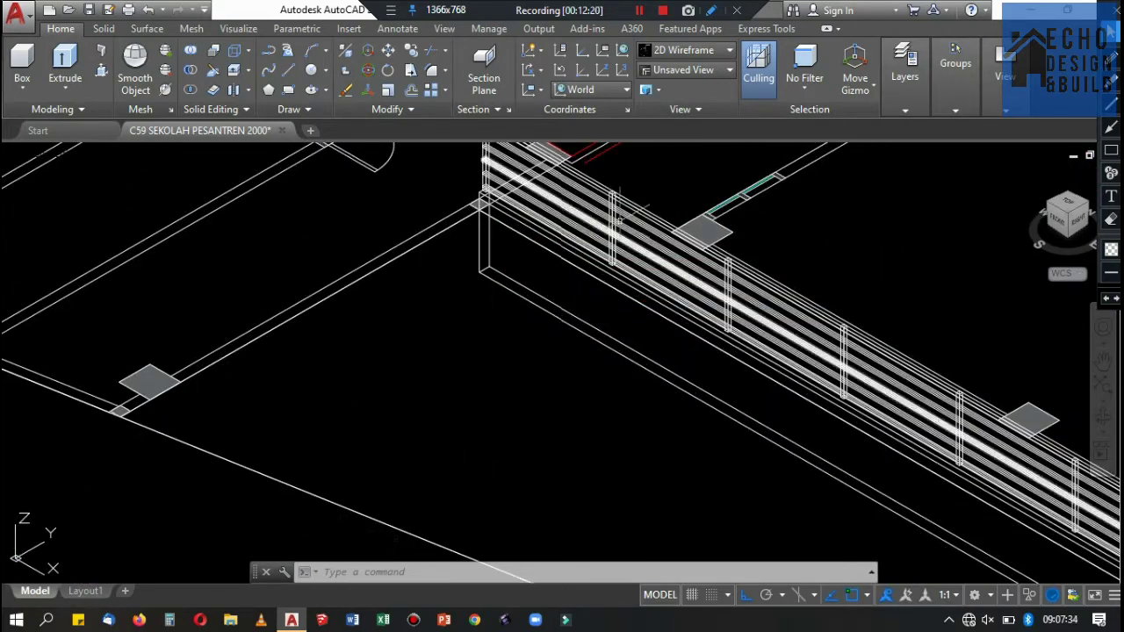
scroll(580, 277, down, 3)
scroll(578, 276, up, 2)
scroll(547, 214, down, 5)
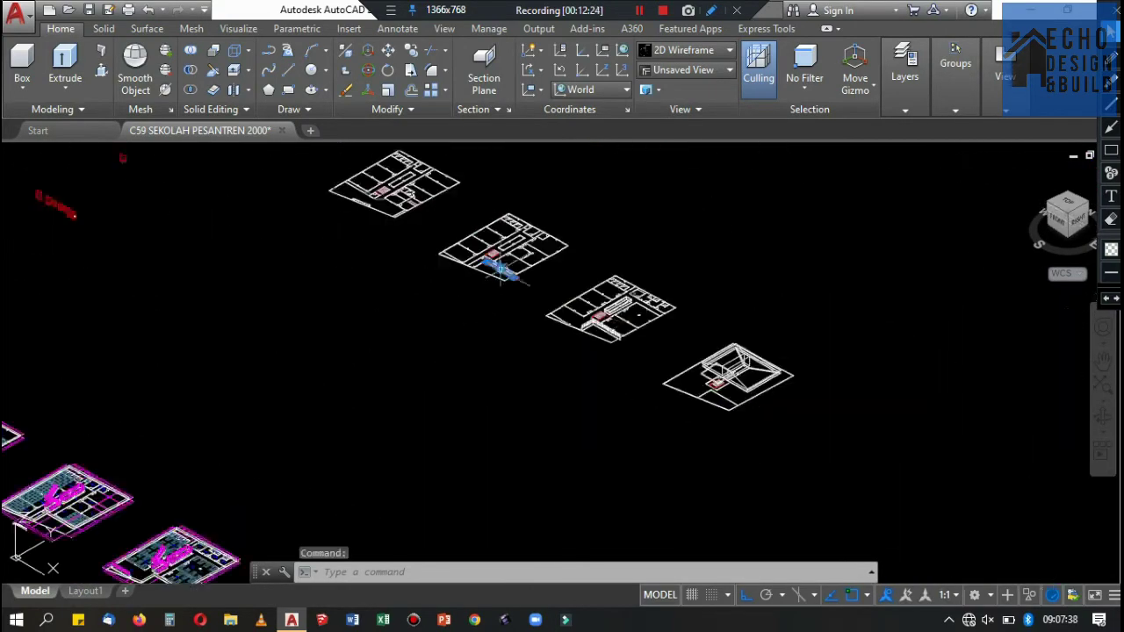
scroll(501, 264, up, 6)
Put the stair railing on the DINDING LUAR layer.
click(904, 75)
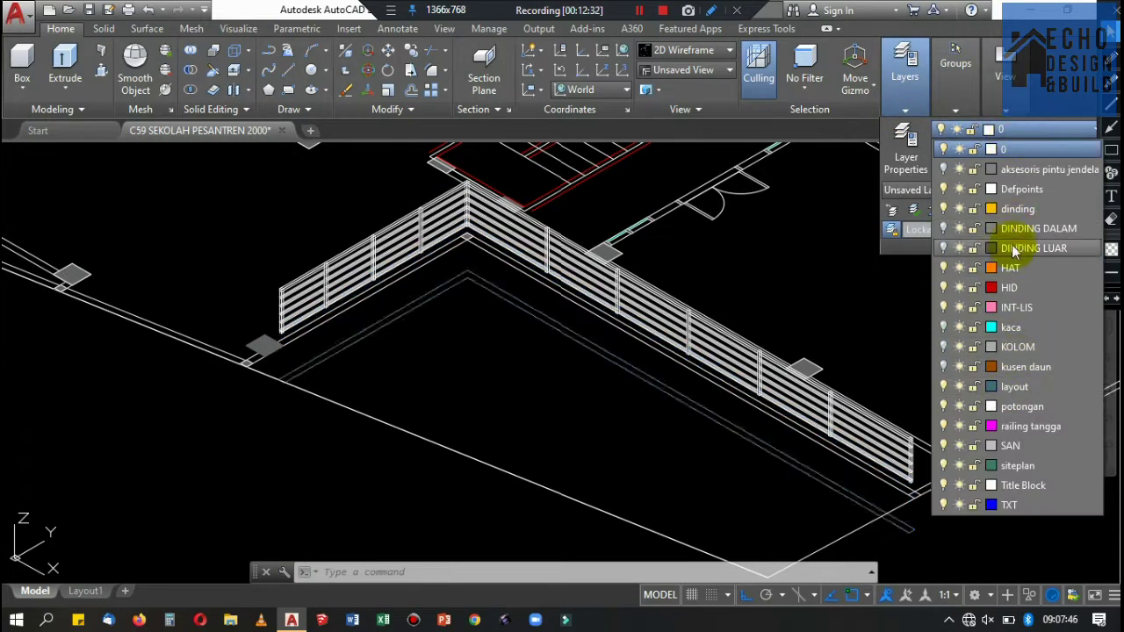
click(1021, 250)
click(663, 362)
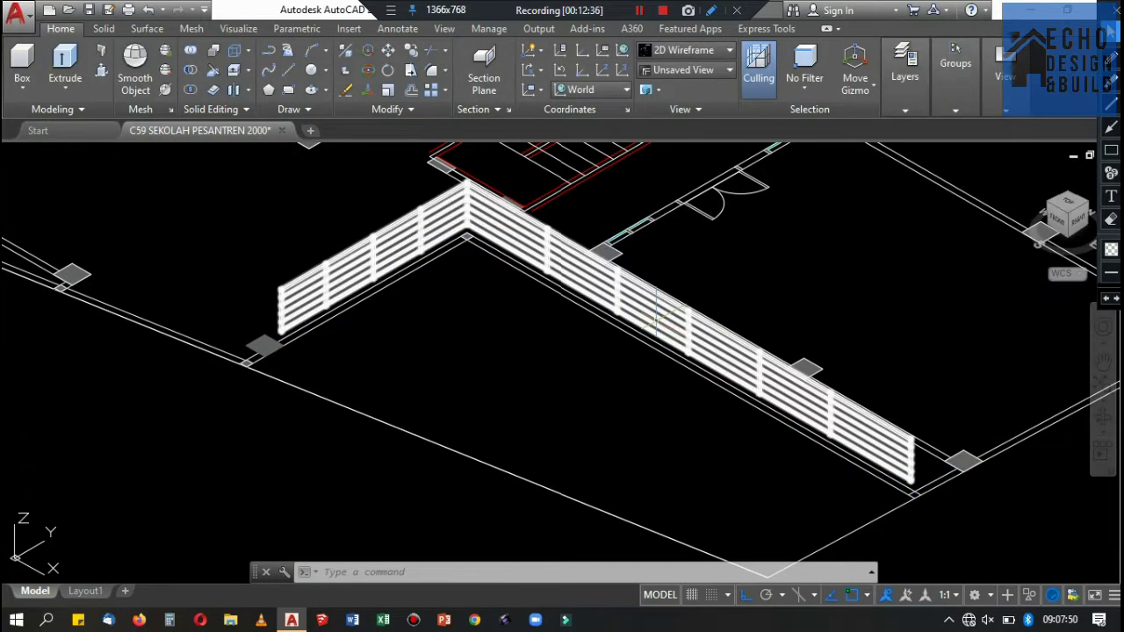
scroll(654, 312, down, 5)
scroll(654, 311, up, 3)
scroll(614, 309, up, 5)
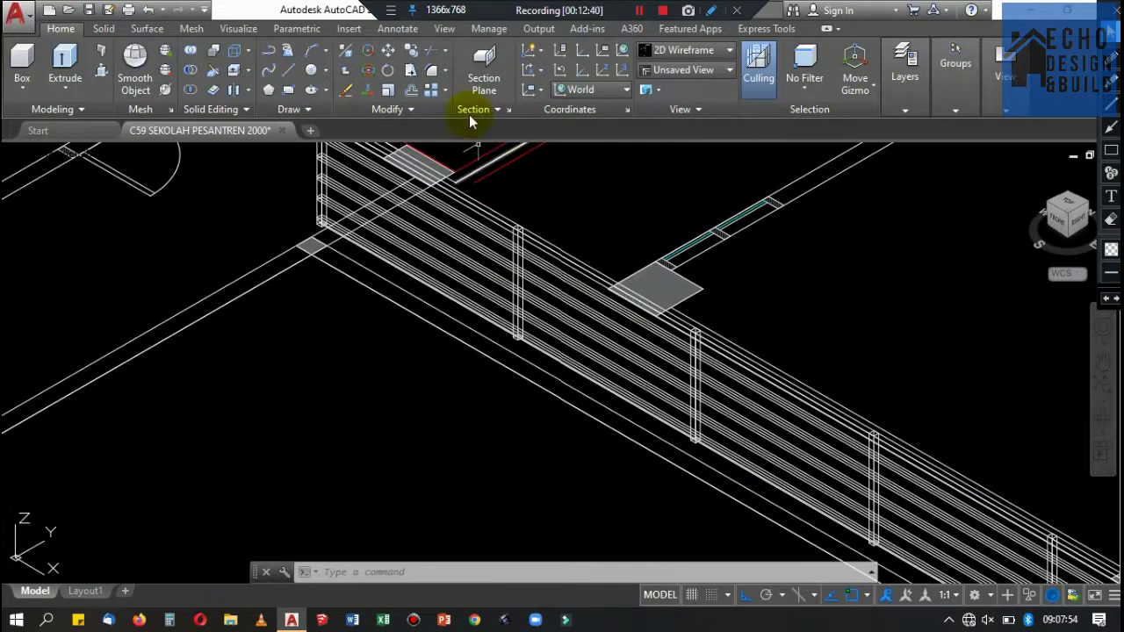
scroll(643, 356, down, 3)
scroll(644, 356, up, 3)
scroll(644, 356, down, 3)
scroll(644, 356, down, 2)
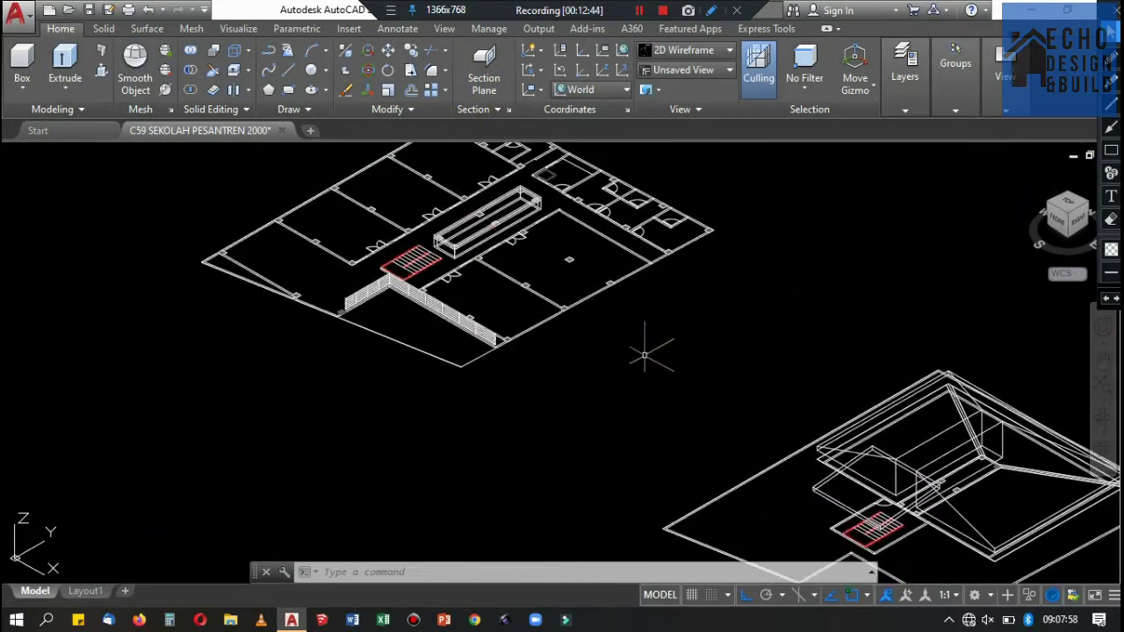
scroll(644, 355, up, 4)
scroll(492, 272, down, 3)
scroll(448, 303, down, 4)
scroll(358, 369, up, 3)
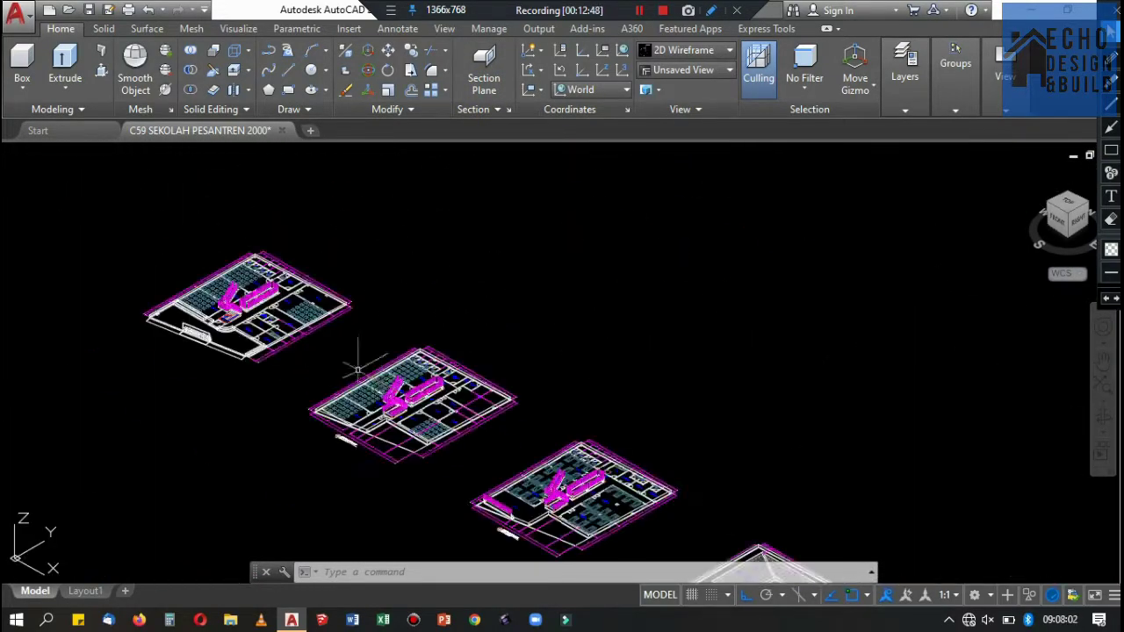
scroll(358, 369, up, 4)
scroll(343, 351, up, 3)
Use Match Properties (MA) to copy the magenta railing's properties onto the white railing.
text(ma)
key(Return)
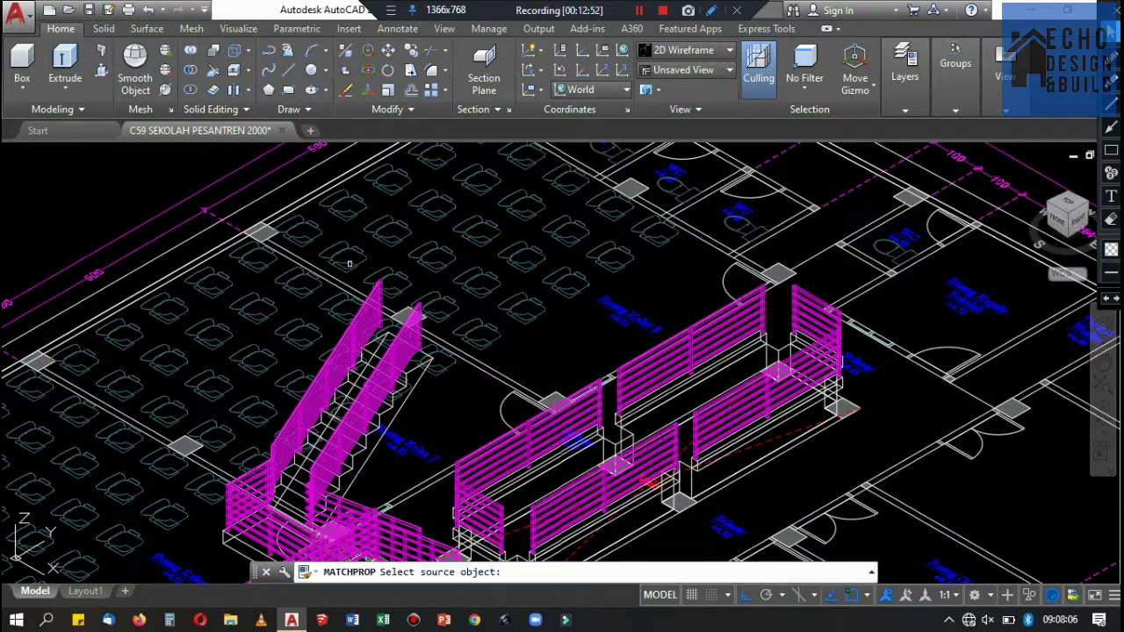
scroll(345, 336, down, 5)
scroll(509, 264, down, 2)
scroll(510, 264, up, 6)
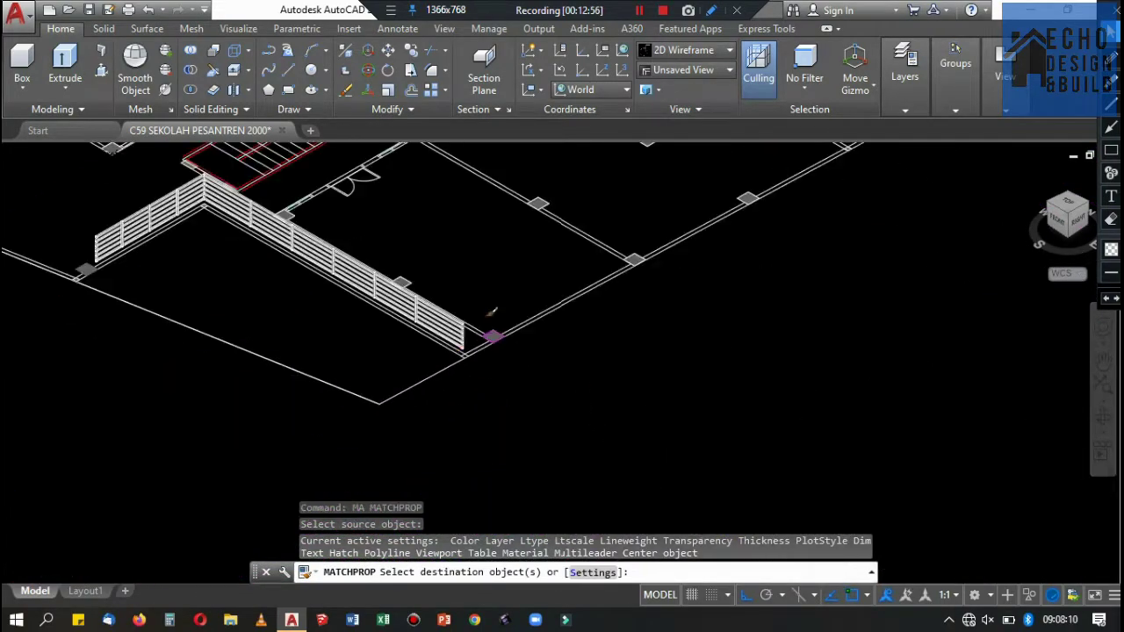
scroll(529, 286, up, 2)
click(529, 286)
click(460, 185)
scroll(457, 312, down, 5)
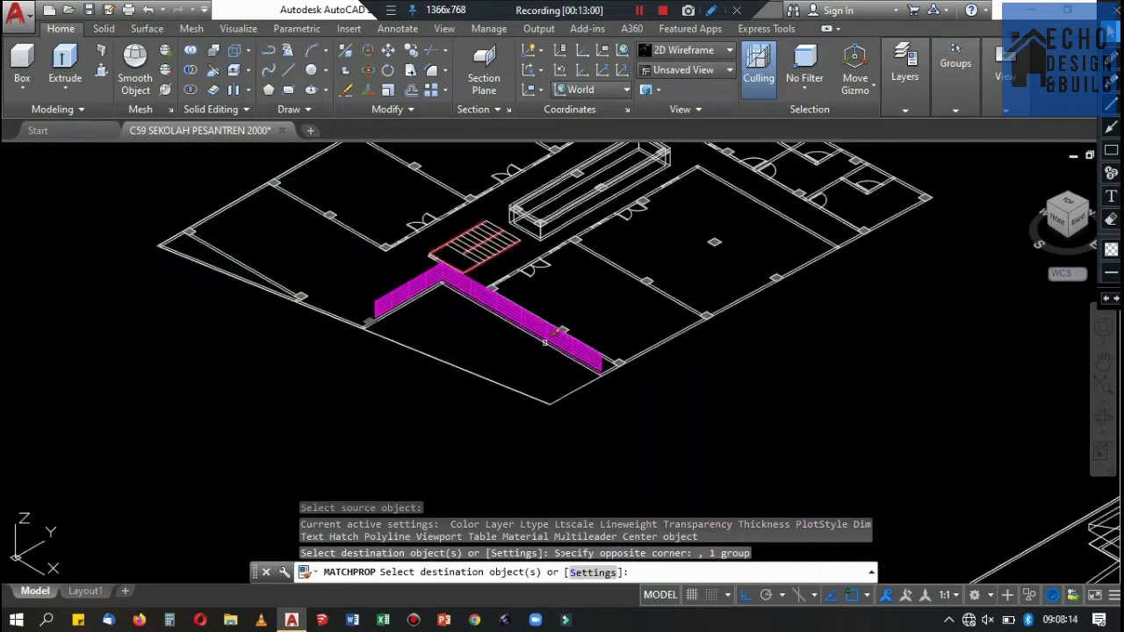
scroll(229, 322, up, 6)
key(Return)
scroll(322, 336, down, 5)
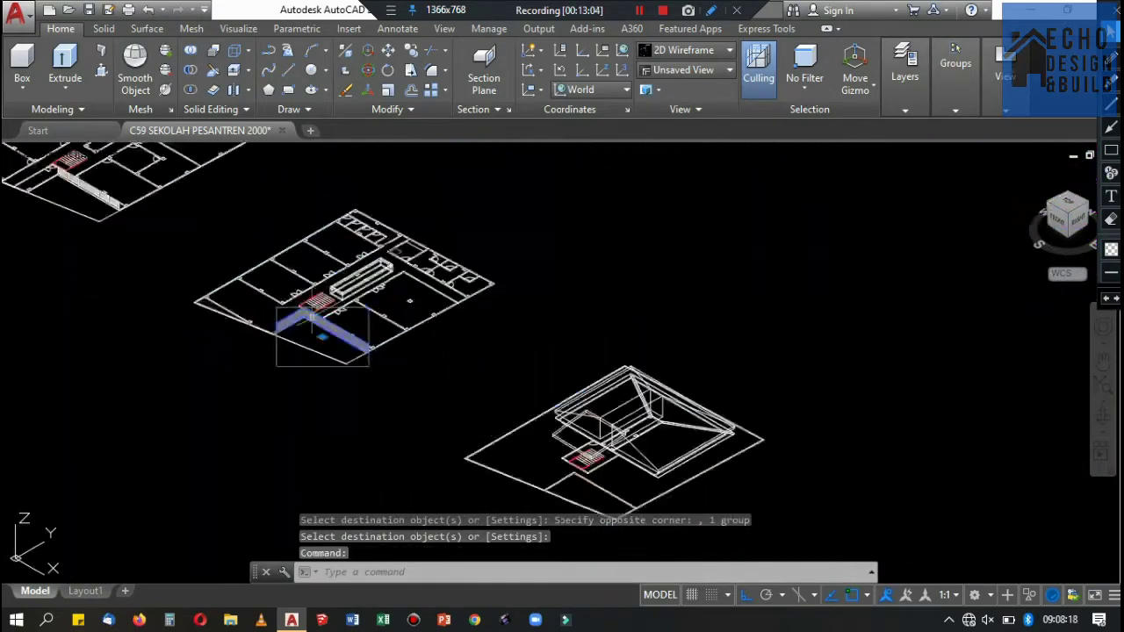
scroll(212, 264, up, 8)
key(Escape)
scroll(719, 422, down, 5)
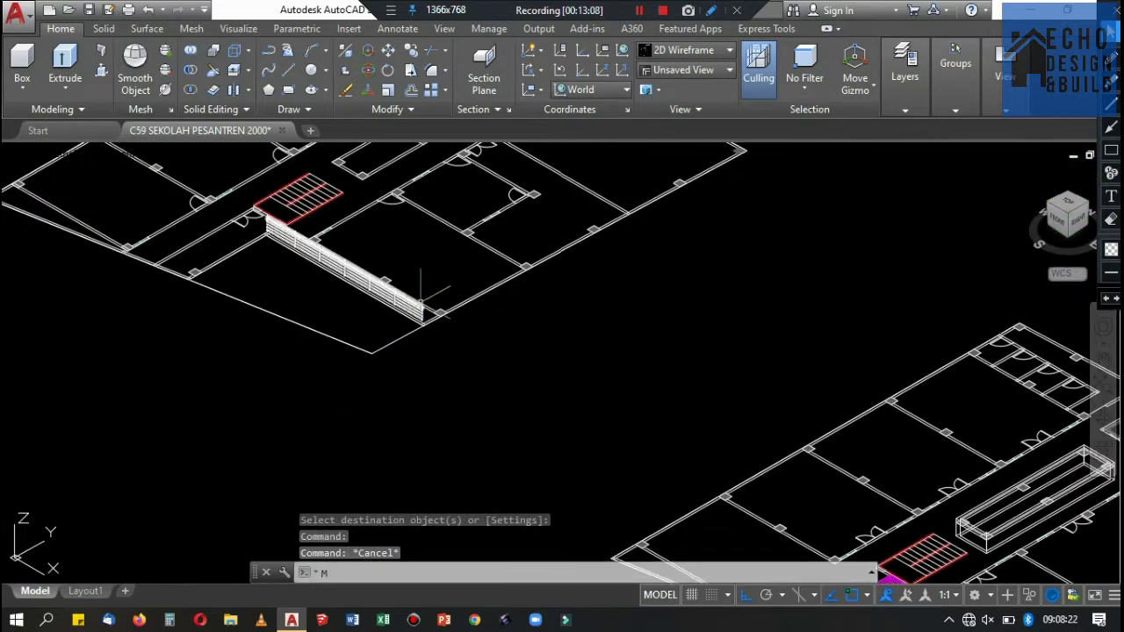
Rerun MA with the magenta railing as source and window-select white railing parts.
text(ma)
key(Return)
scroll(547, 401, up, 6)
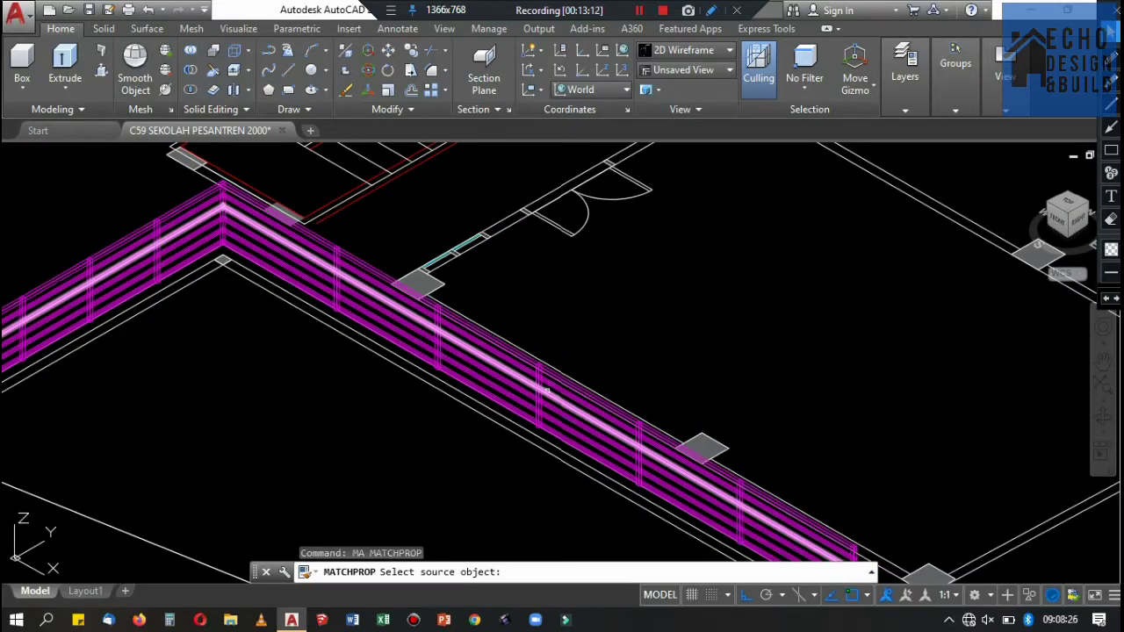
click(541, 398)
scroll(541, 398, down, 8)
scroll(422, 403, up, 5)
scroll(421, 402, up, 3)
drag(422, 403, 298, 246)
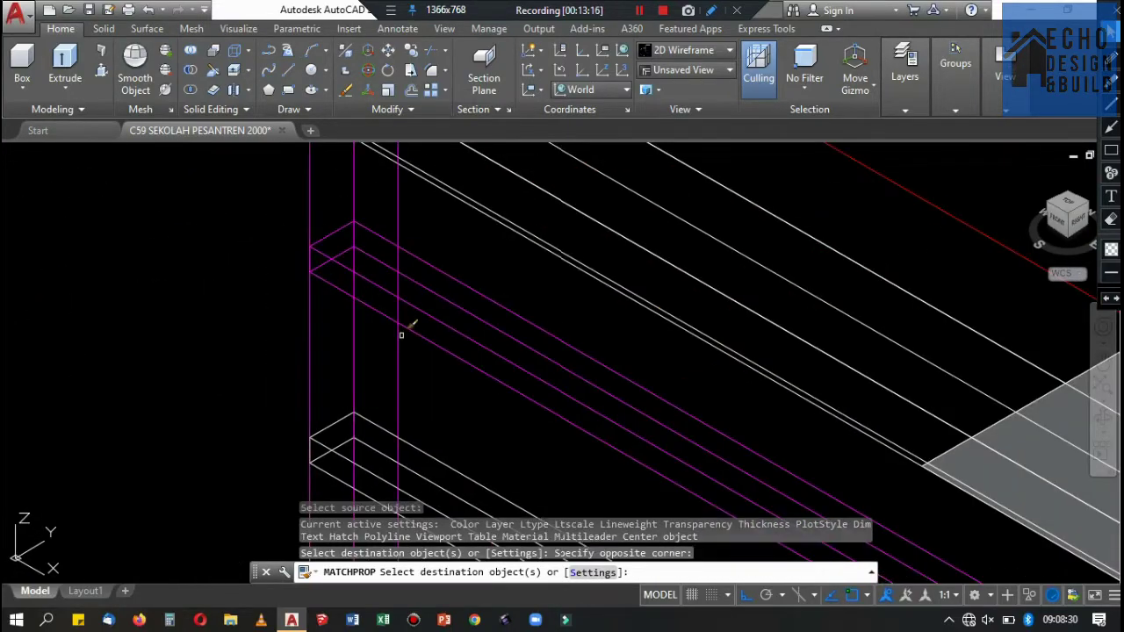
scroll(421, 369, down, 3)
drag(456, 386, 333, 264)
scroll(442, 367, up, 2)
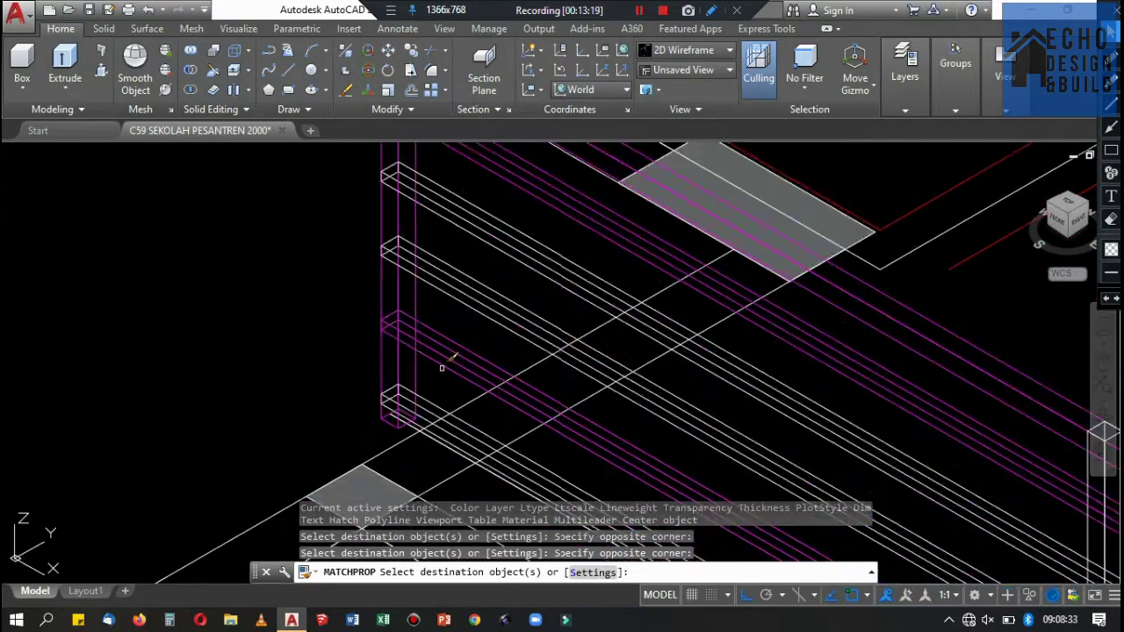
Apply the magenta railing properties to the leftover white posts as well.
click(349, 165)
scroll(313, 369, up, 2)
middle_drag(275, 318, 550, 282)
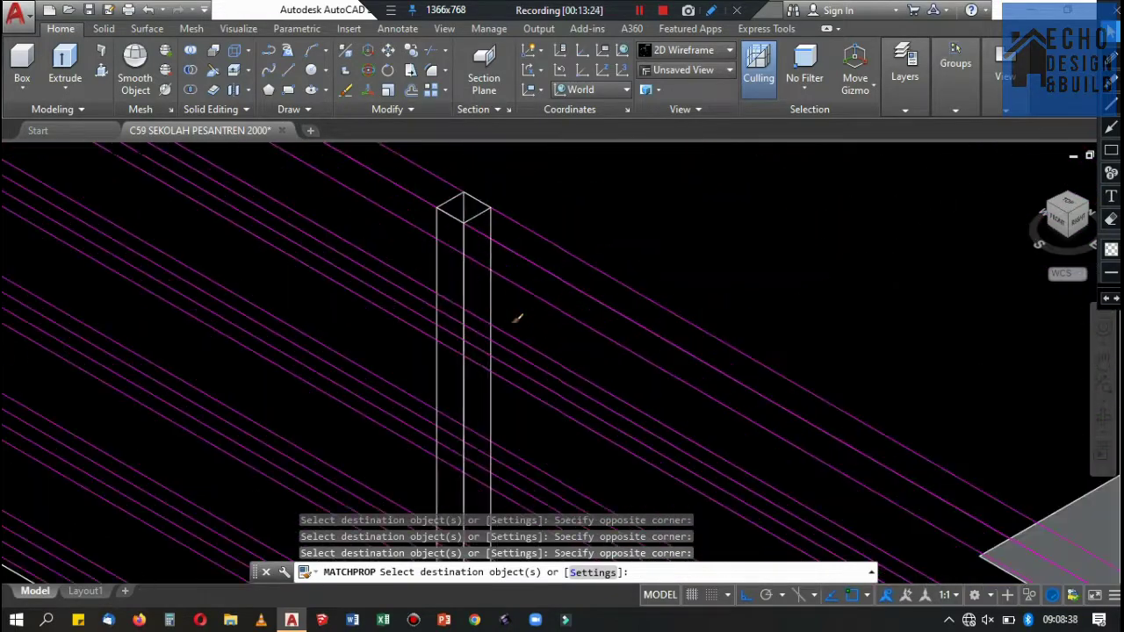
scroll(550, 282, up, 2)
scroll(456, 288, down, 3)
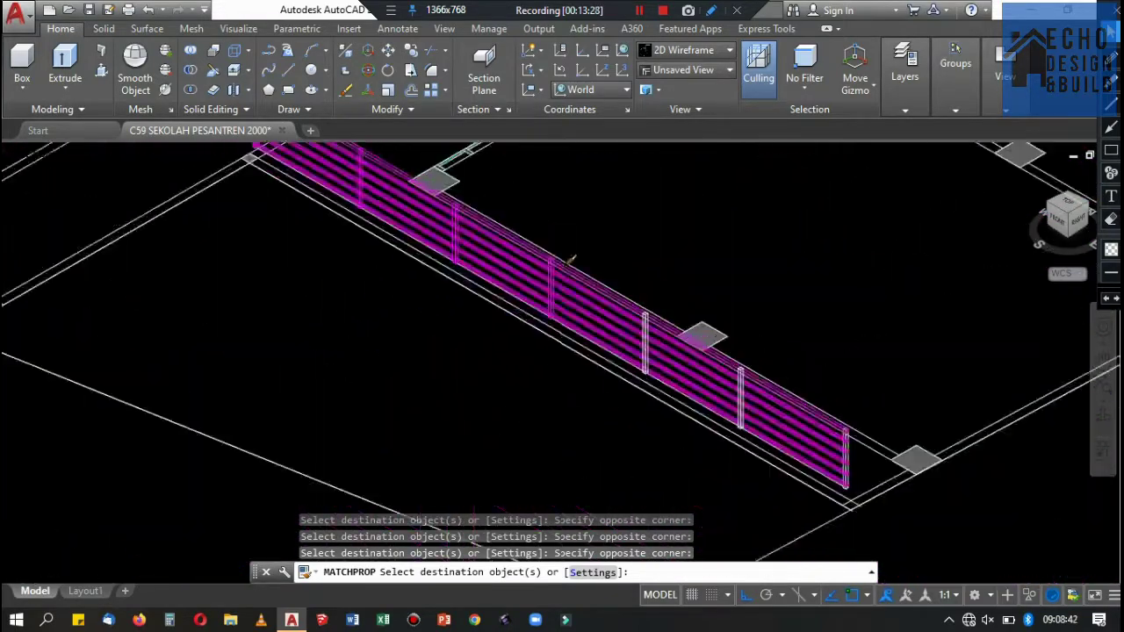
scroll(457, 288, up, 3)
scroll(509, 301, down, 3)
scroll(556, 258, up, 5)
scroll(527, 241, up, 2)
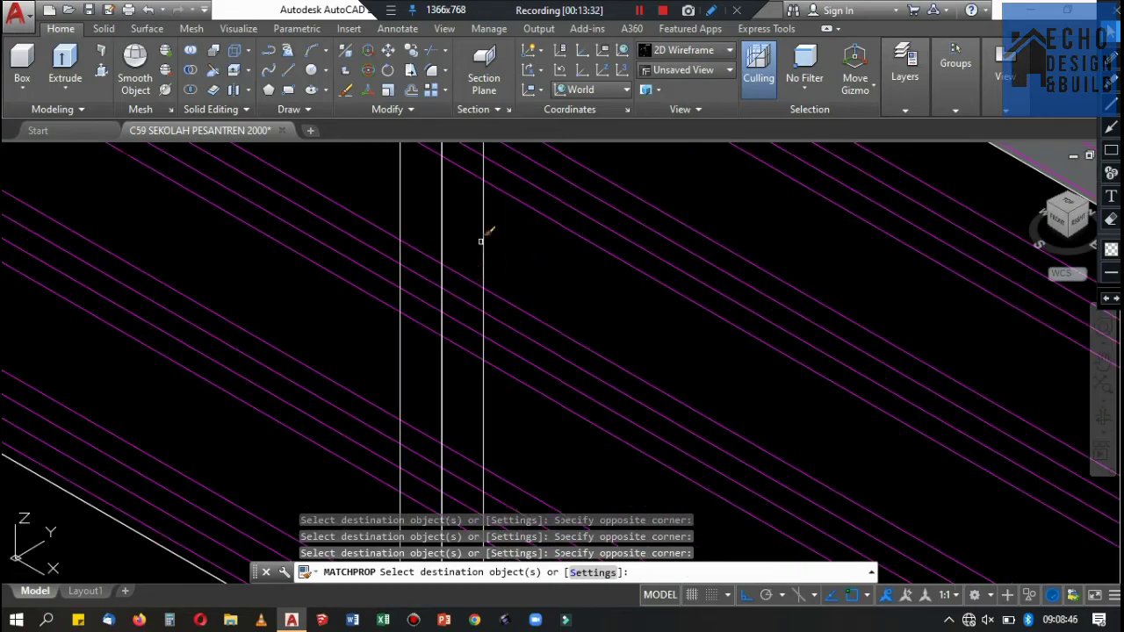
scroll(562, 290, down, 3)
scroll(577, 251, up, 3)
click(577, 252)
click(577, 251)
scroll(532, 289, down, 3)
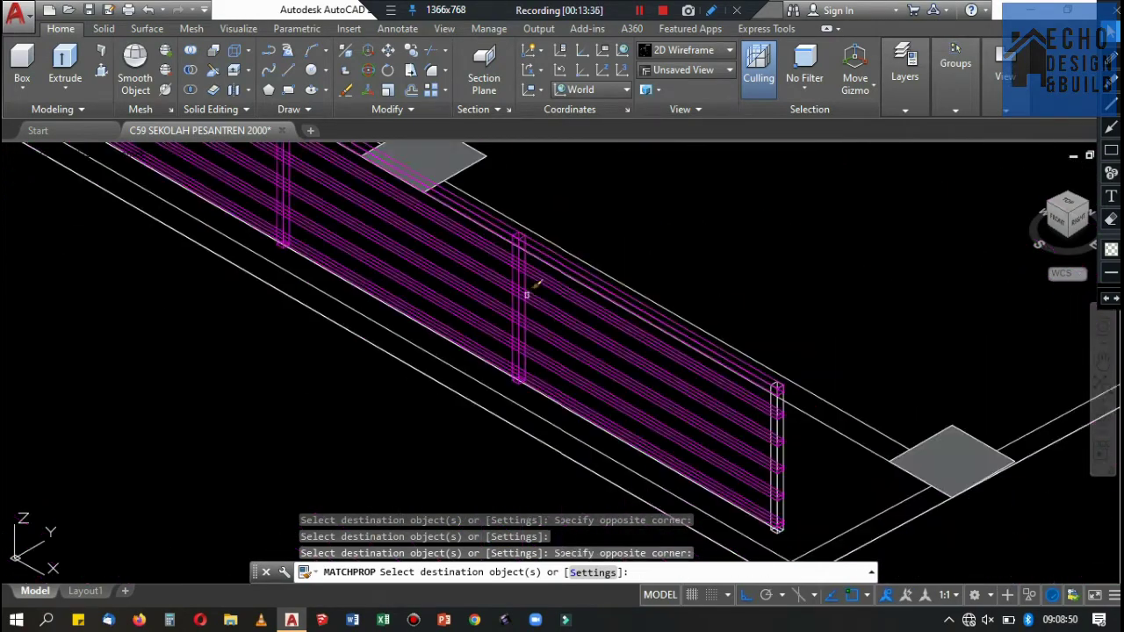
scroll(537, 237, up, 3)
scroll(610, 316, down, 3)
key(Return)
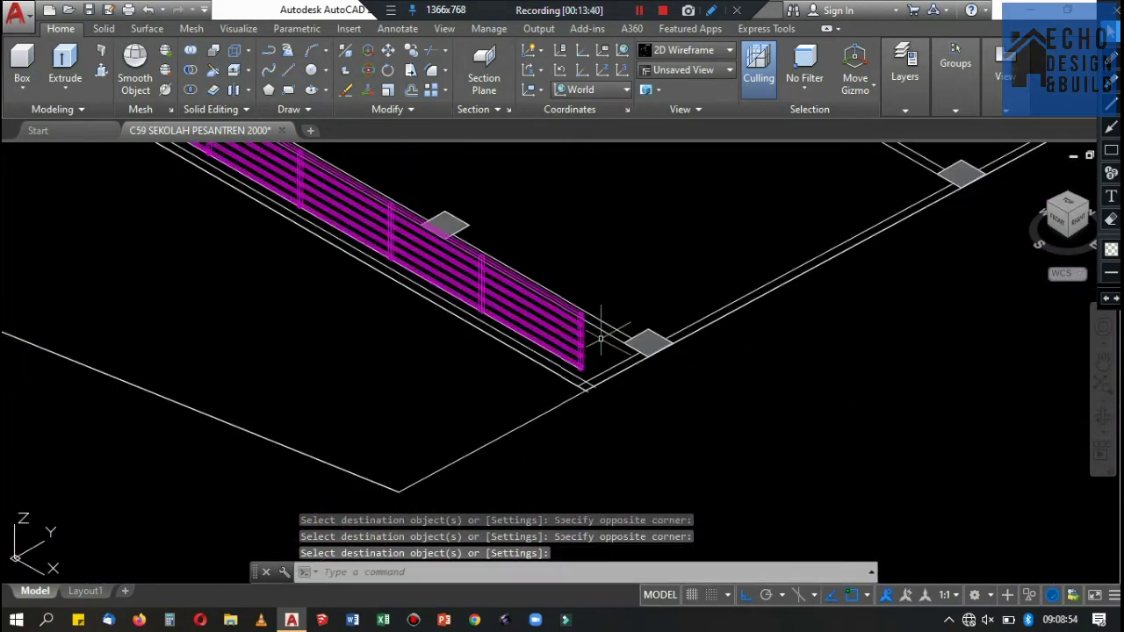
scroll(672, 322, down, 1)
click(896, 101)
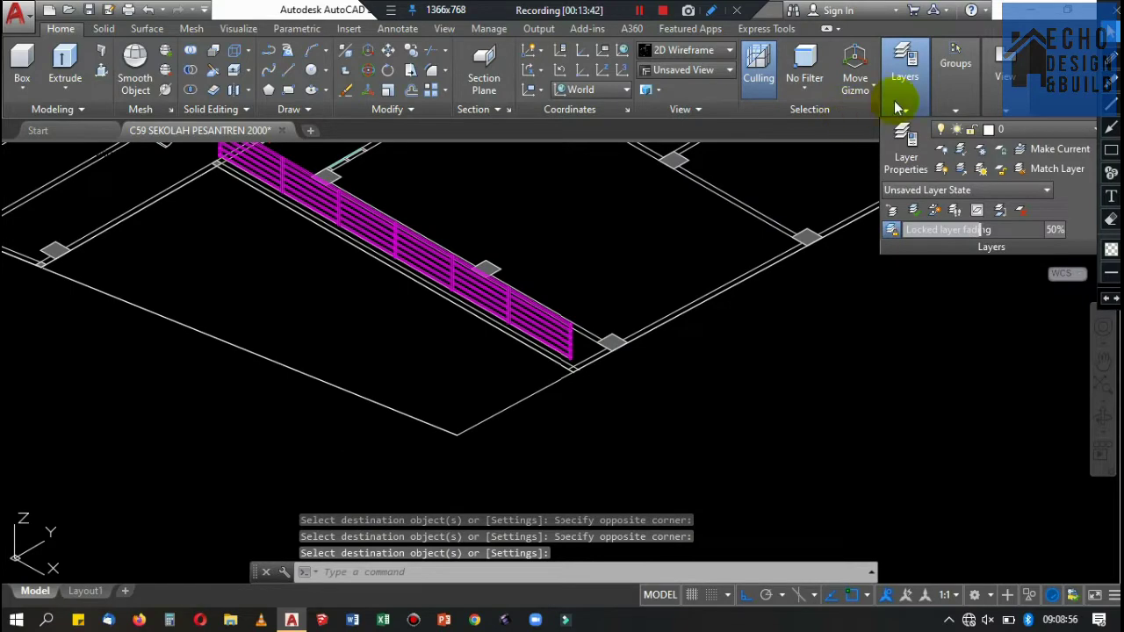
click(1010, 129)
Turn off the railing tangga layer.
click(944, 426)
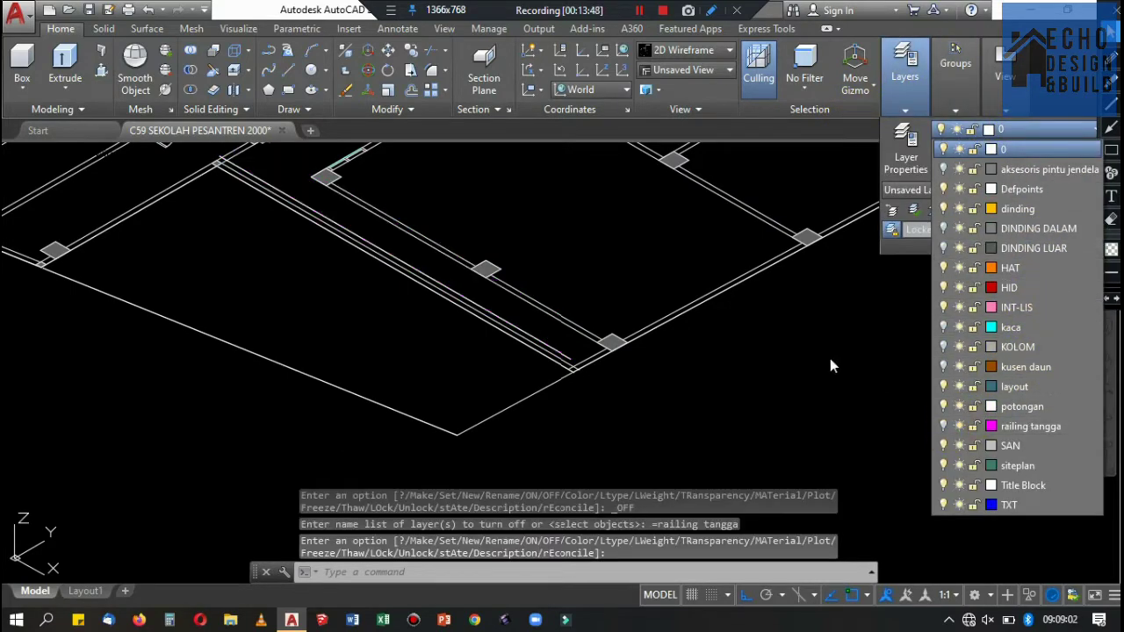
click(670, 258)
scroll(671, 258, down, 5)
scroll(747, 327, up, 5)
scroll(747, 327, down, 5)
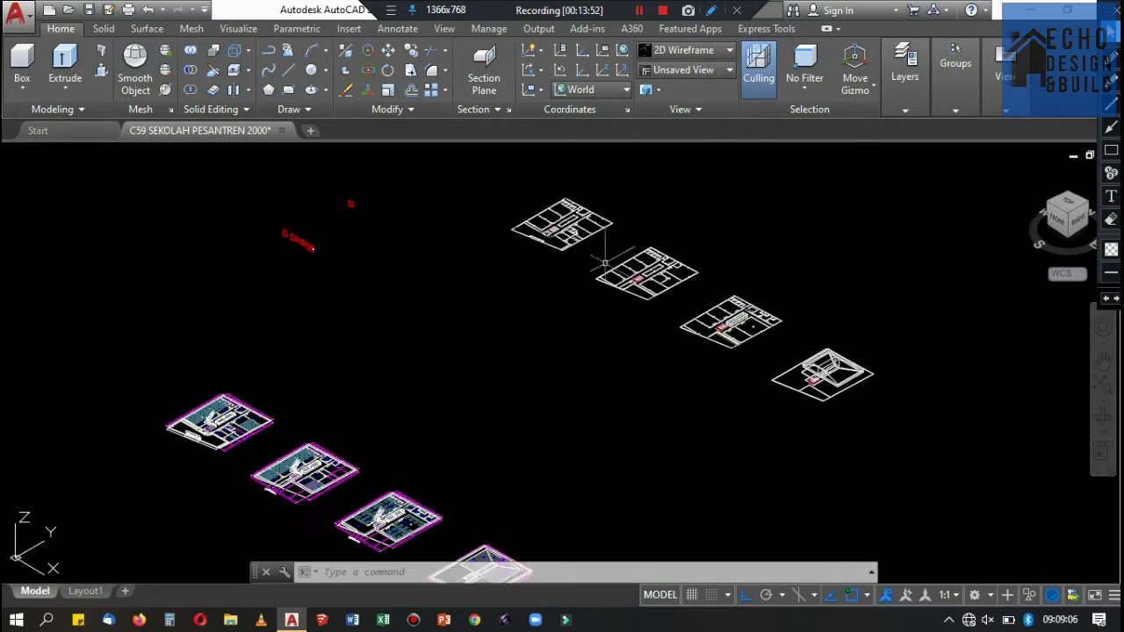
scroll(667, 352, up, 3)
scroll(615, 368, up, 3)
scroll(582, 386, up, 2)
Move the two railing blocks in the room onto the hidden aksesoris pintu jendela layer.
drag(581, 387, 527, 325)
scroll(571, 369, down, 3)
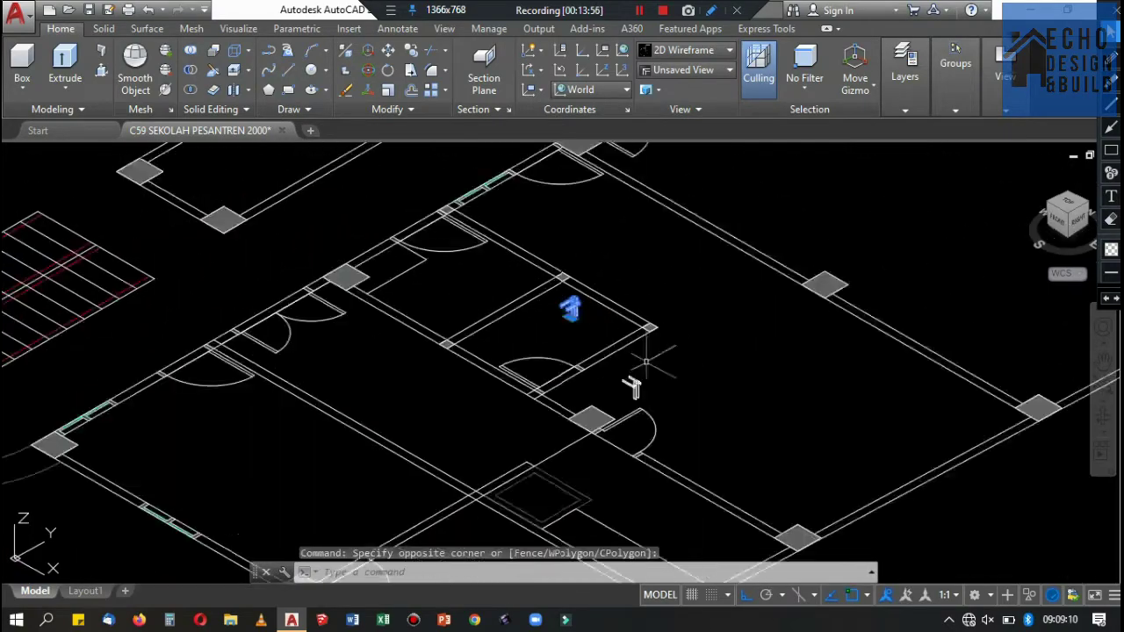
scroll(614, 377, up, 3)
scroll(615, 377, down, 3)
click(955, 108)
mouse_move(905, 109)
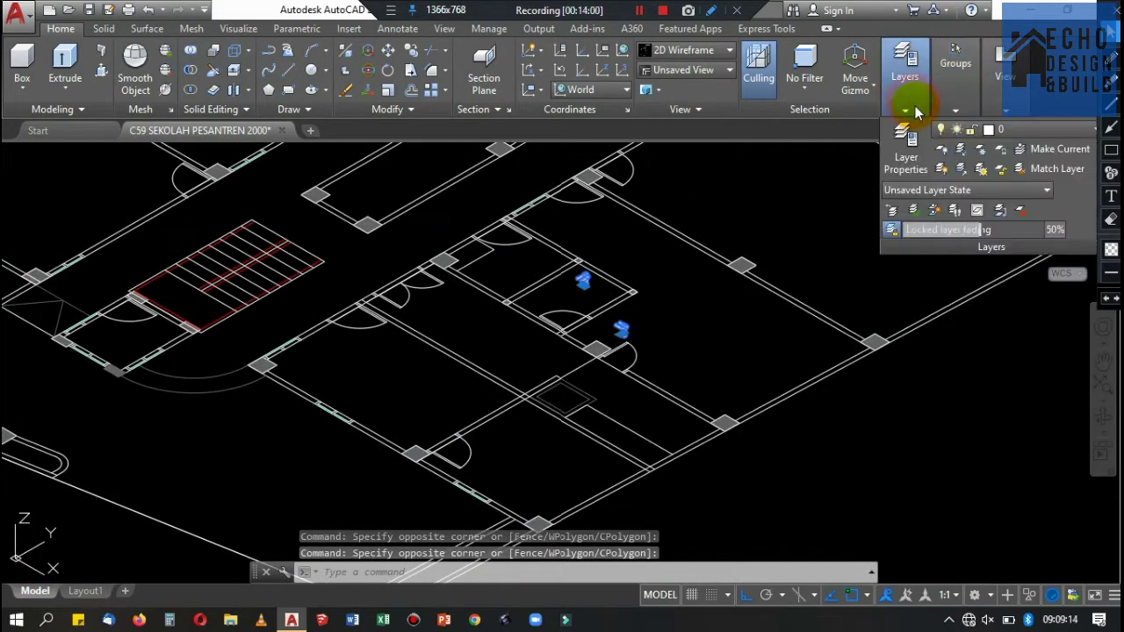
click(1023, 130)
click(1036, 170)
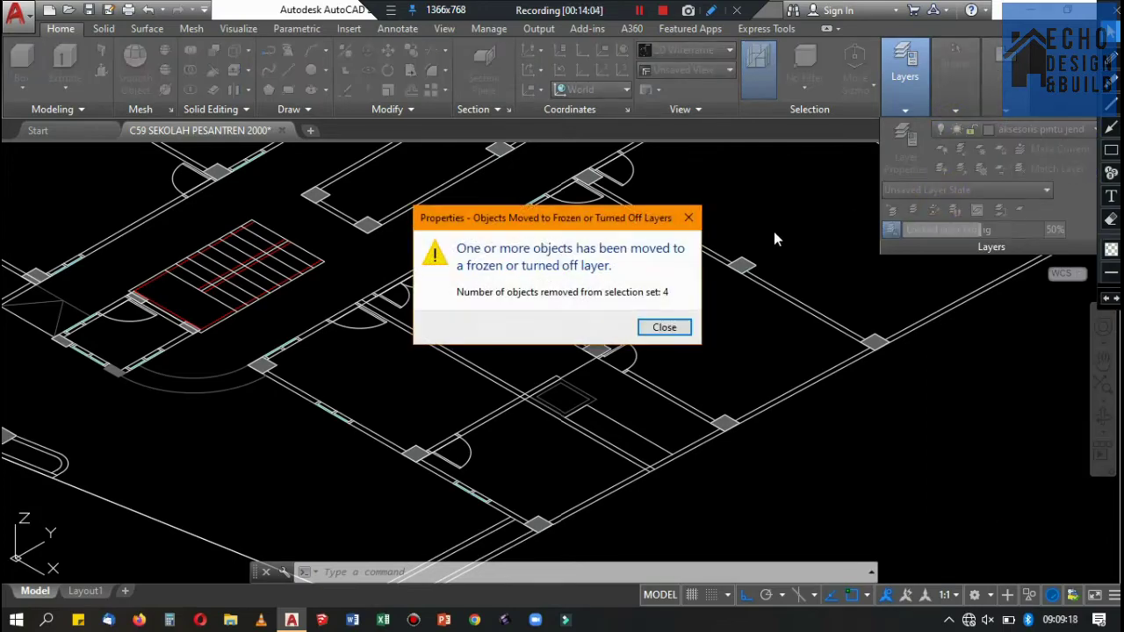
click(664, 326)
scroll(642, 268, down, 5)
scroll(641, 268, up, 3)
scroll(641, 268, down, 3)
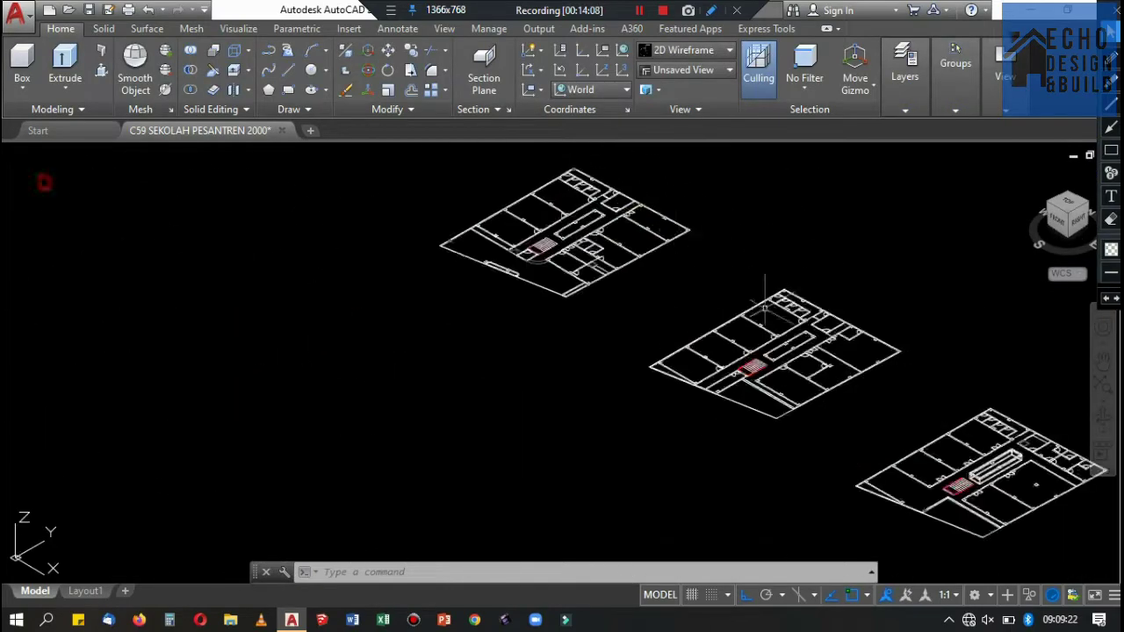
scroll(756, 238, up, 2)
scroll(676, 307, down, 4)
scroll(668, 311, up, 5)
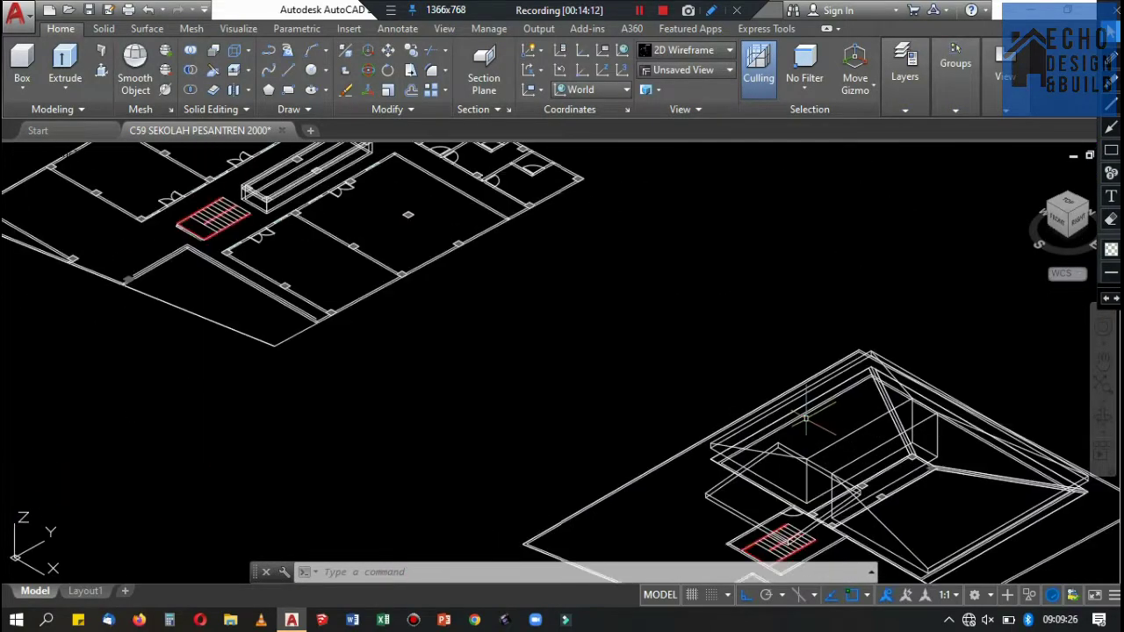
scroll(667, 312, up, 2)
Create Layer1 and a roof layer ATAP coloured orange (index 30).
click(904, 66)
click(906, 141)
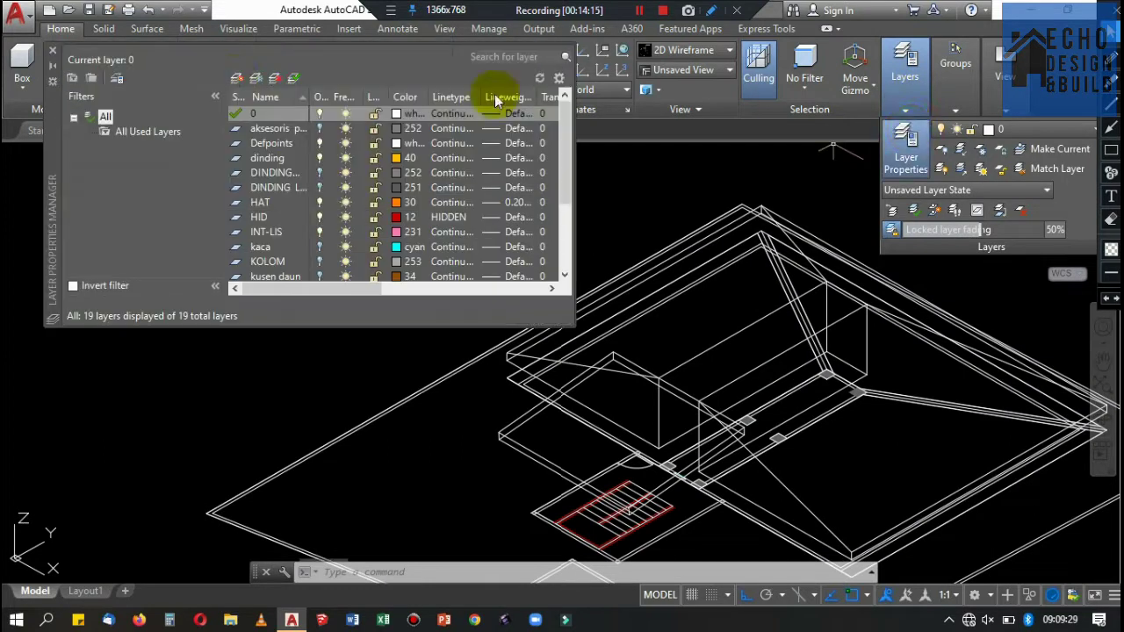
click(237, 78)
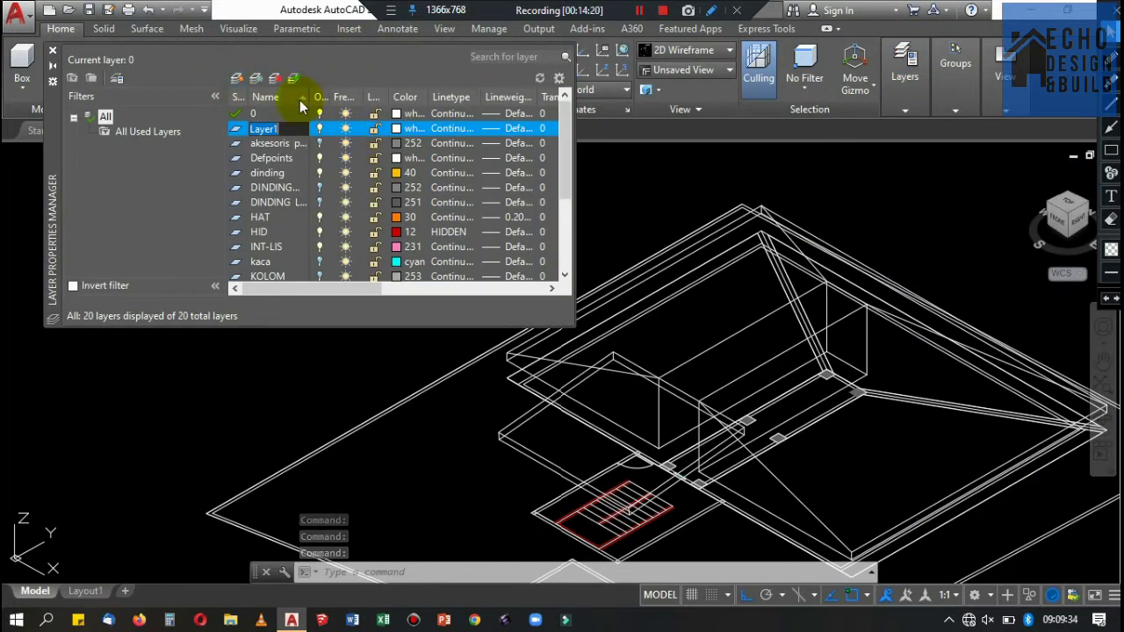
click(238, 78)
text(ATAP)
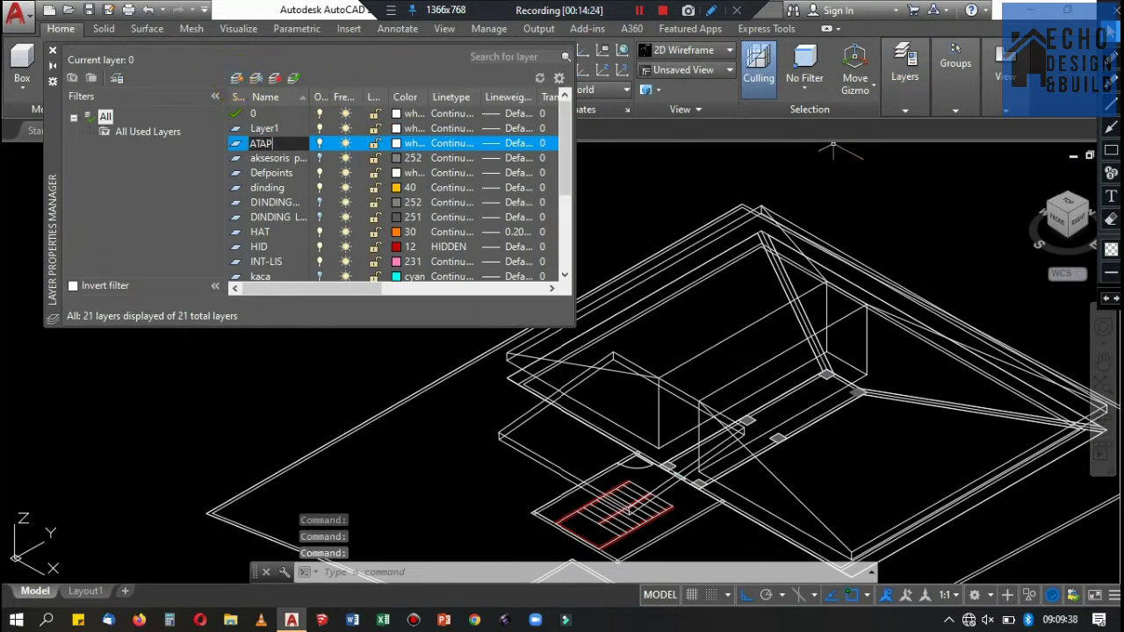
click(396, 144)
text(30)
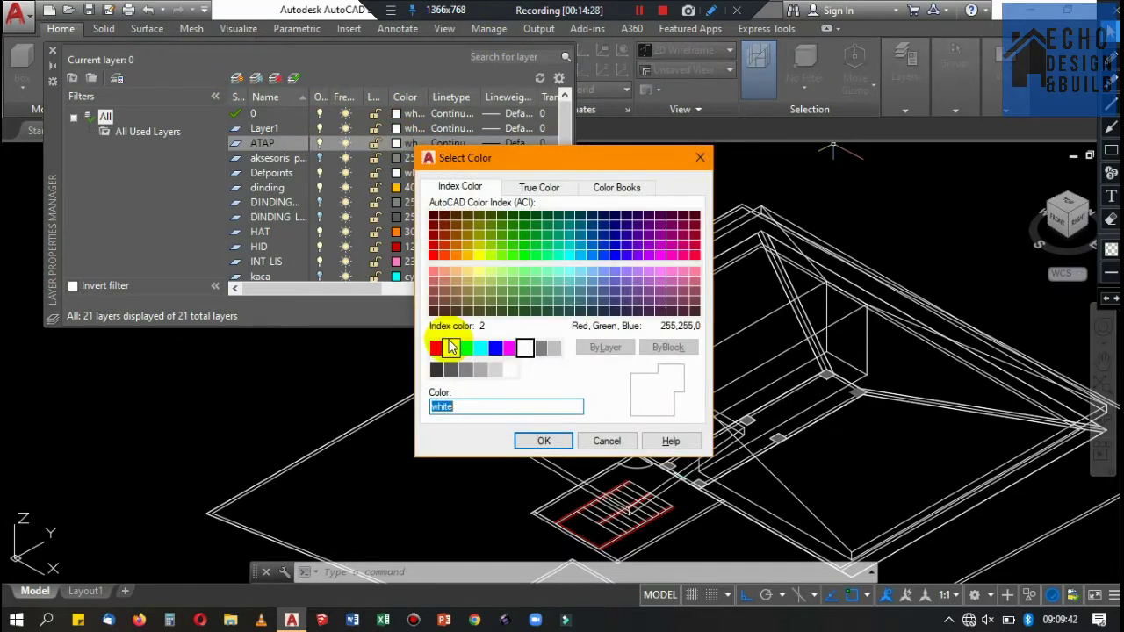
click(546, 440)
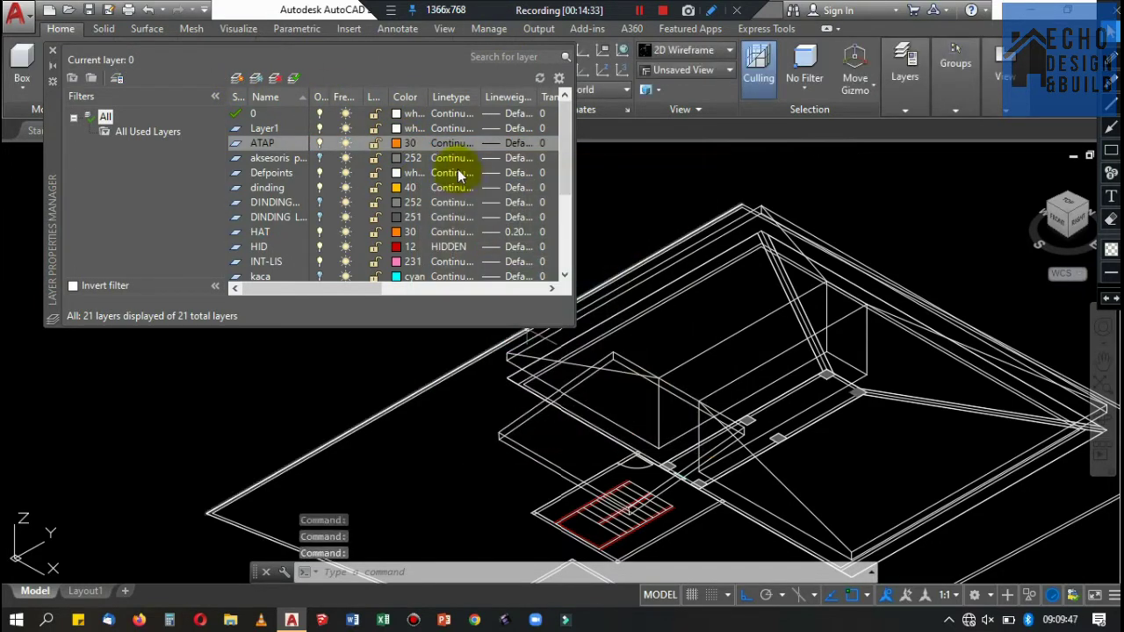
click(53, 57)
Zoom in and begin window-selecting the roof lines.
scroll(464, 322, up, 5)
scroll(464, 321, up, 3)
click(465, 321)
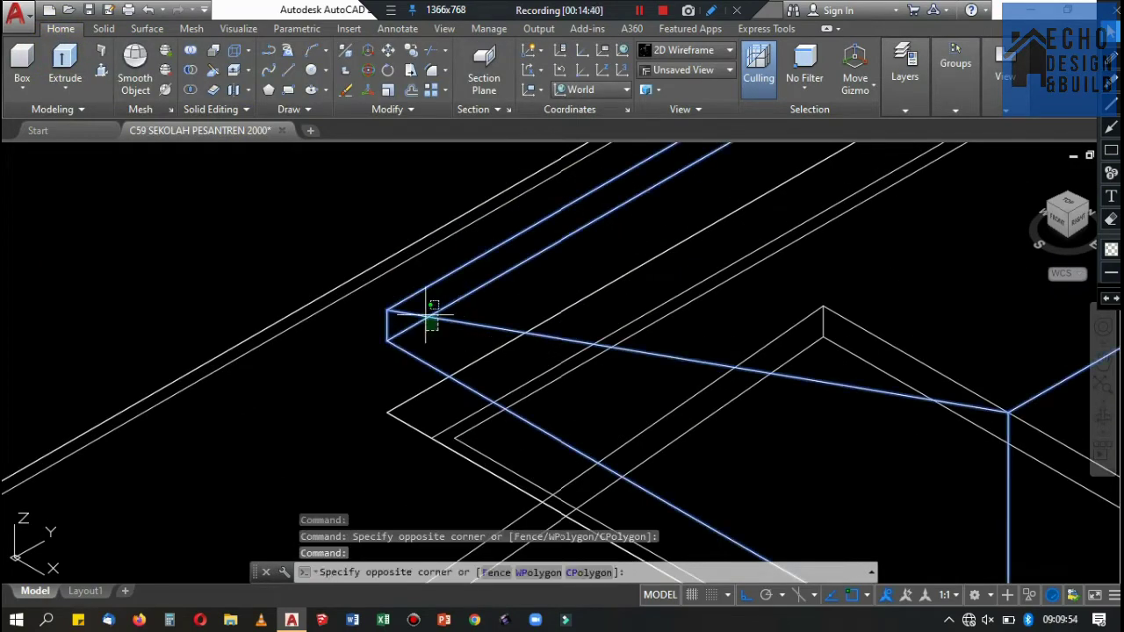
Select the roof lines over the stair area and put them on the ATAP layer.
scroll(431, 313, down, 4)
scroll(580, 360, up, 4)
click(580, 360)
click(588, 307)
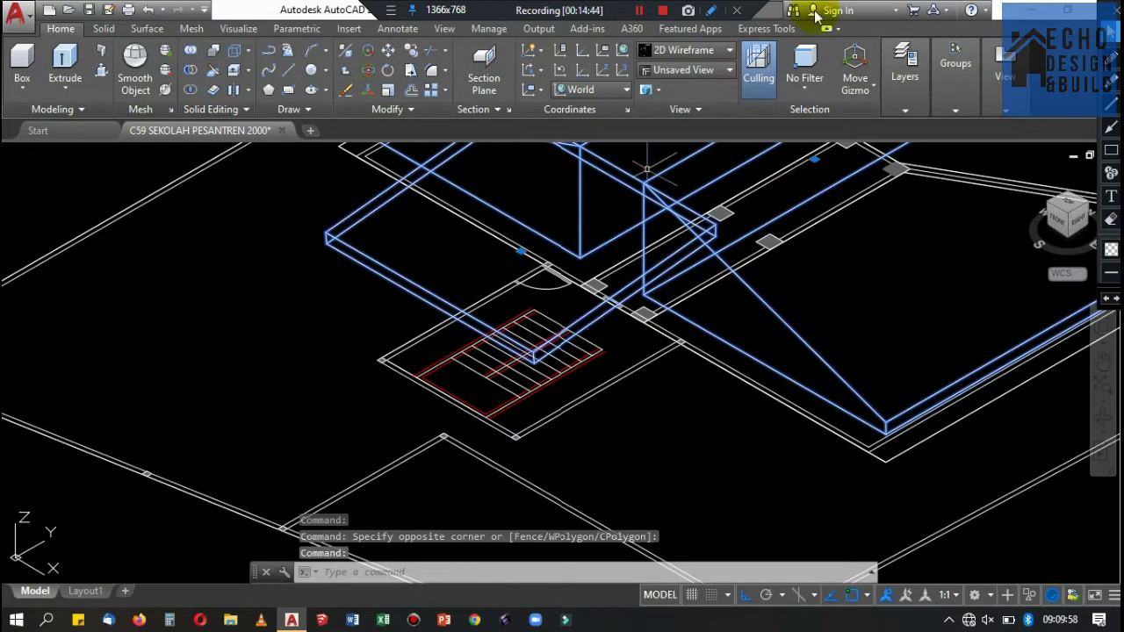
click(905, 109)
click(993, 132)
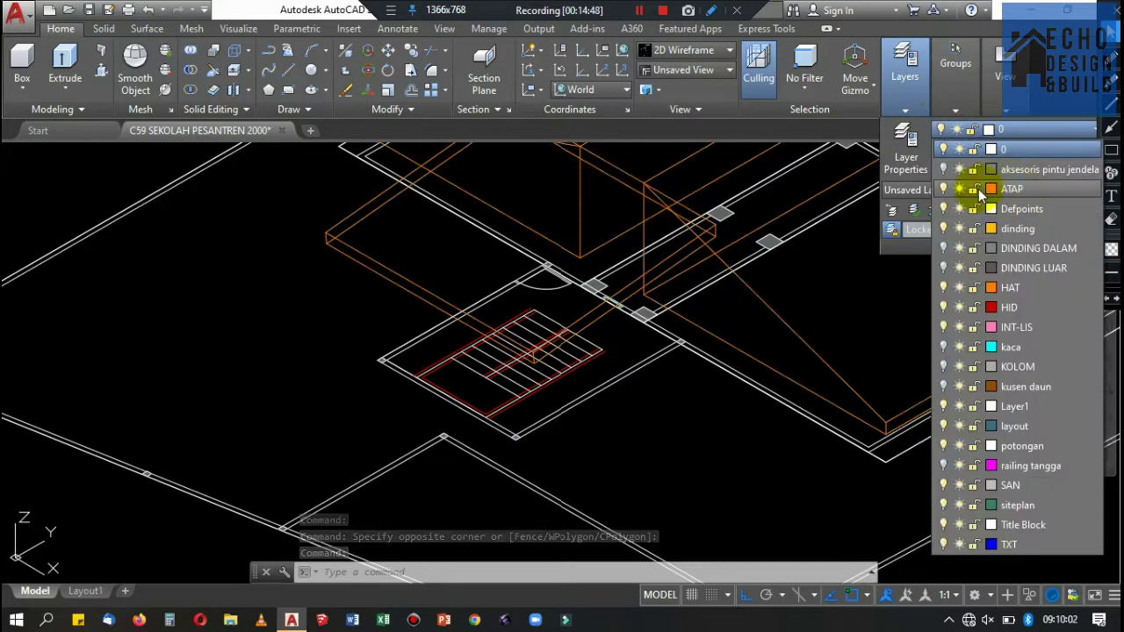
click(1012, 190)
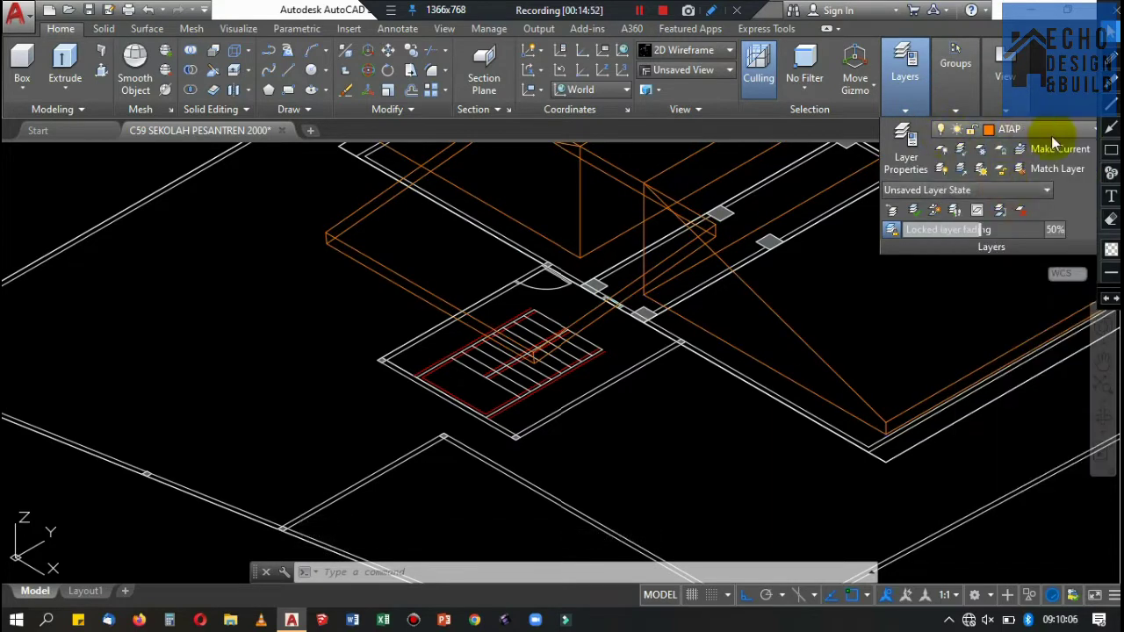
Turn off the ATAP layer and make layer 0 current.
click(1089, 130)
click(944, 189)
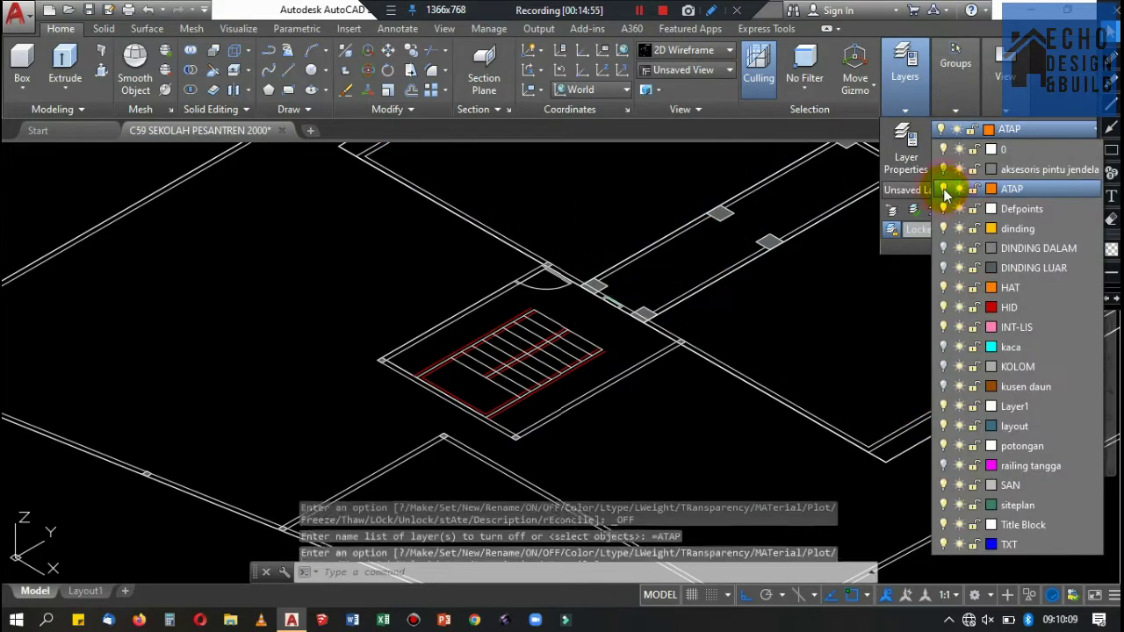
click(1000, 150)
scroll(770, 265, down, 2)
scroll(743, 251, down, 5)
Cancel the active command and erase a stray object from the floor plan.
scroll(743, 251, down, 3)
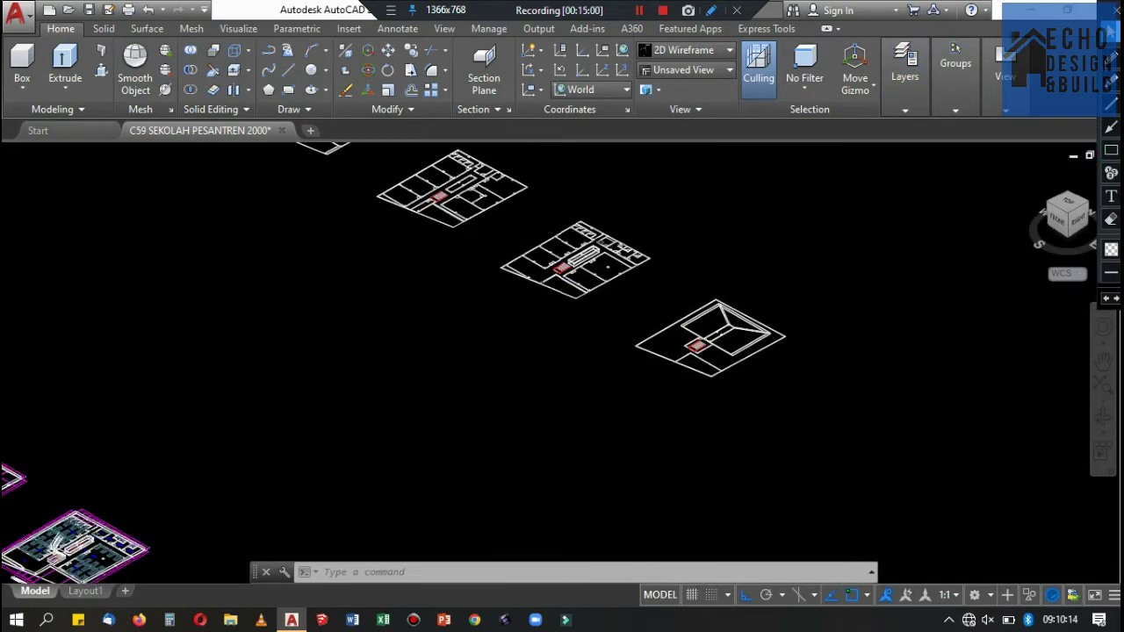
scroll(743, 251, down, 3)
scroll(257, 310, up, 5)
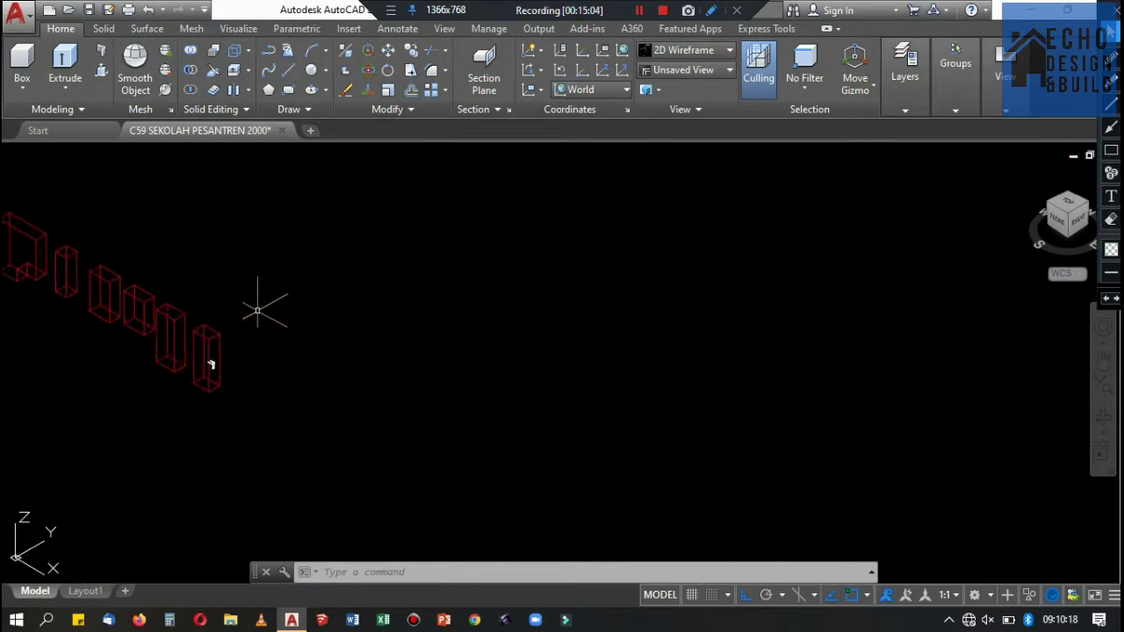
scroll(268, 321, down, 2)
scroll(281, 322, down, 4)
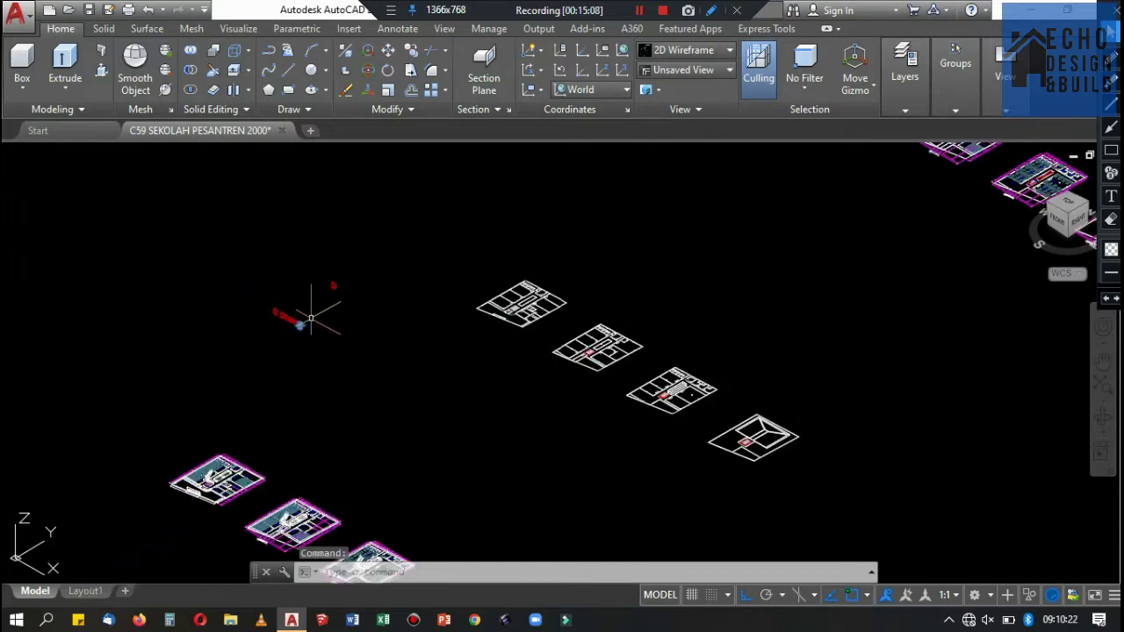
key(Escape)
scroll(423, 275, down, 2)
scroll(423, 275, up, 2)
scroll(389, 307, up, 4)
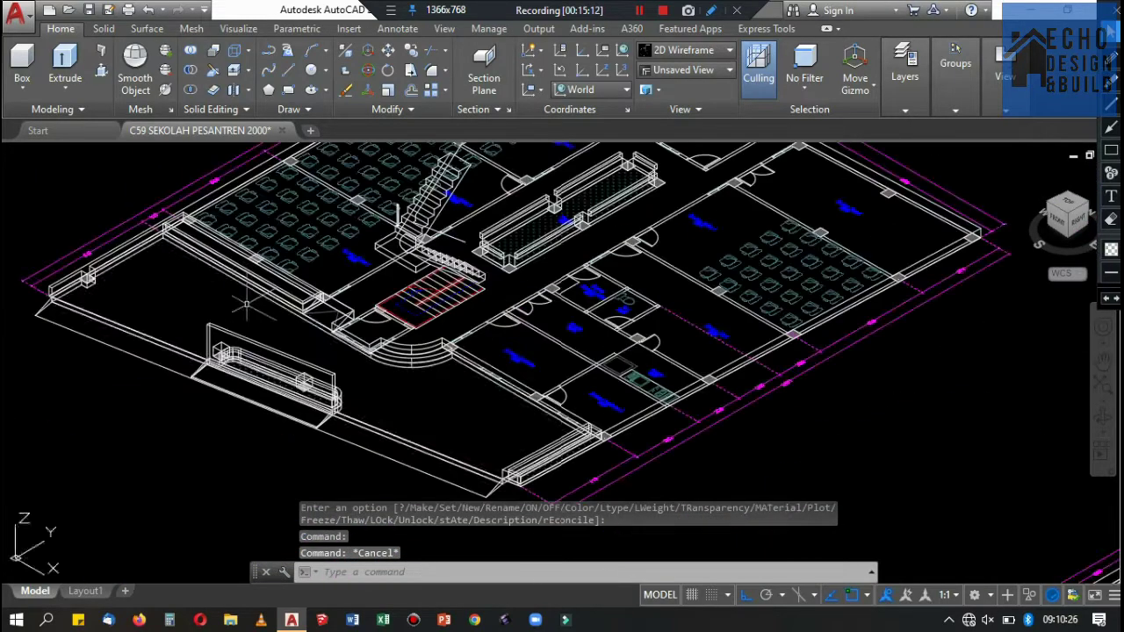
scroll(279, 274, down, 3)
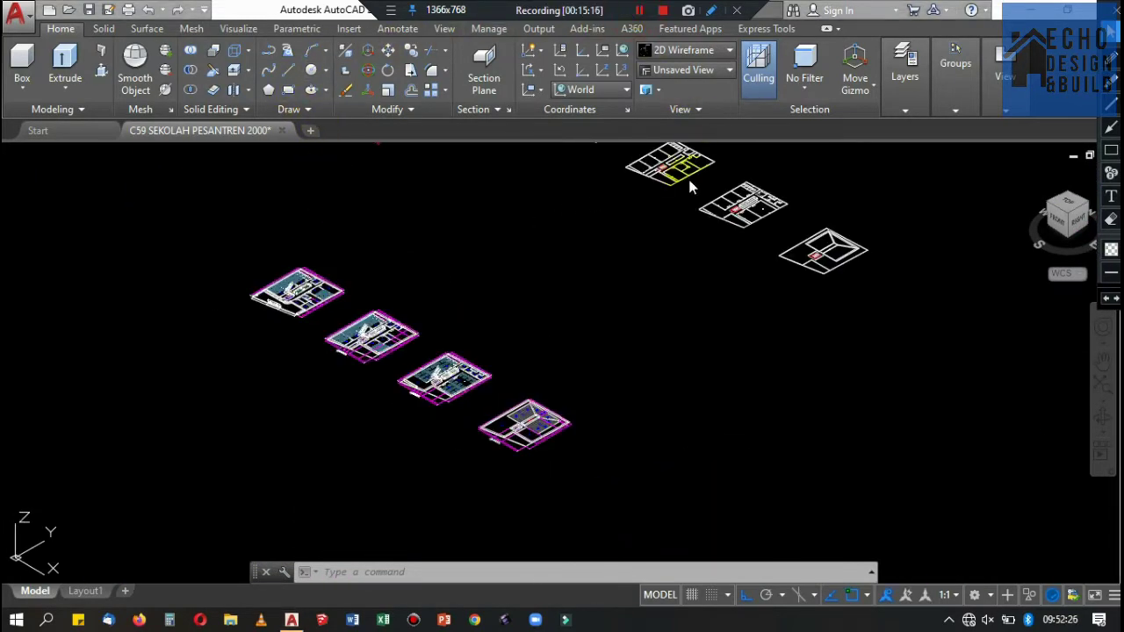
scroll(769, 166, up, 5)
scroll(578, 244, down, 2)
scroll(611, 267, up, 5)
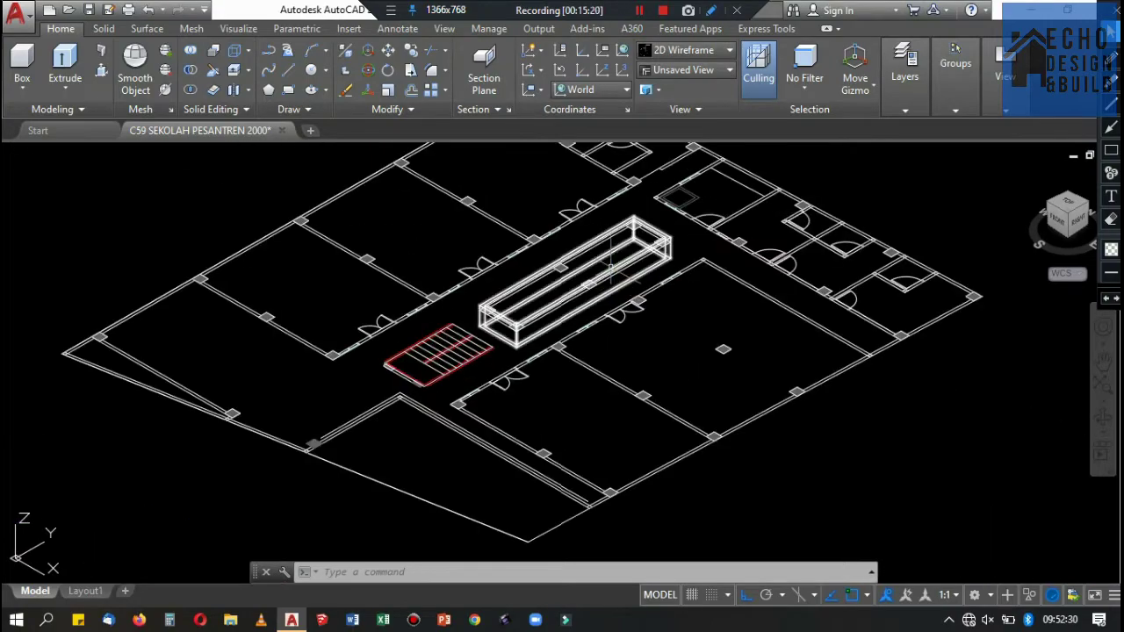
scroll(634, 208, down, 5)
key(Delete)
Zoom around the floor plans to inspect the stairs.
scroll(728, 175, down, 3)
scroll(614, 201, up, 3)
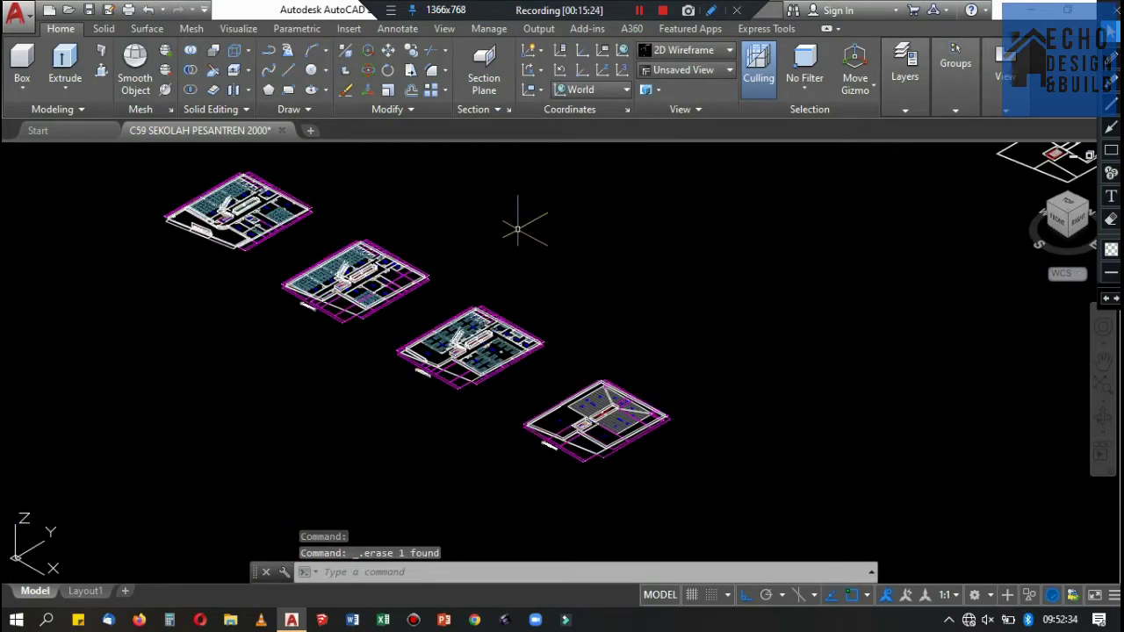
scroll(520, 226, up, 4)
scroll(519, 255, up, 5)
scroll(491, 255, down, 5)
scroll(439, 264, up, 5)
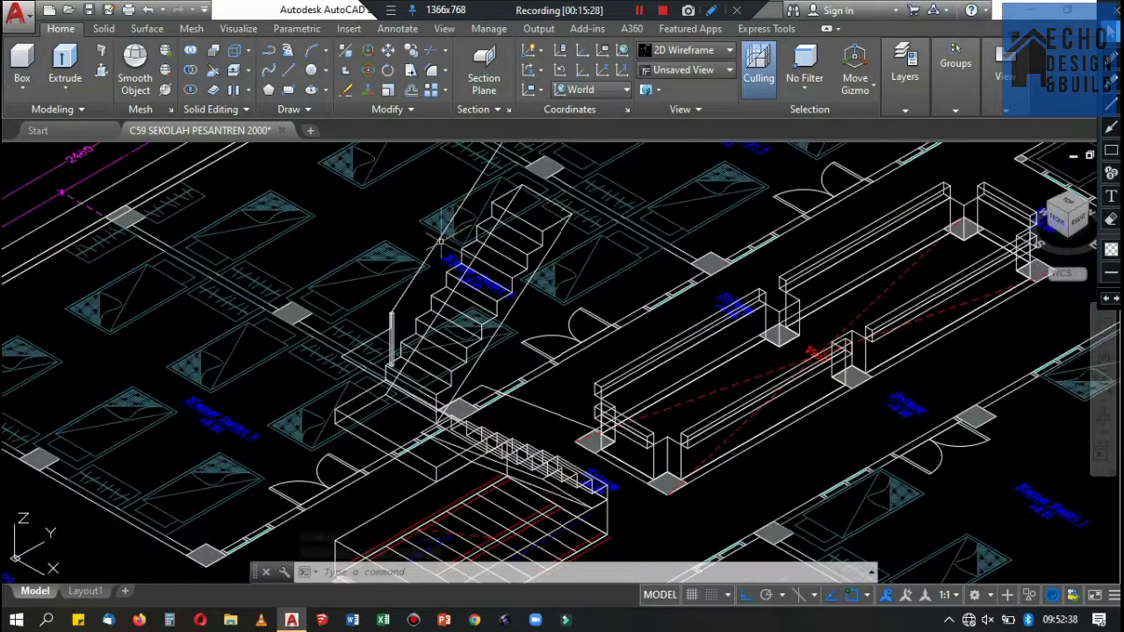
scroll(415, 270, up, 4)
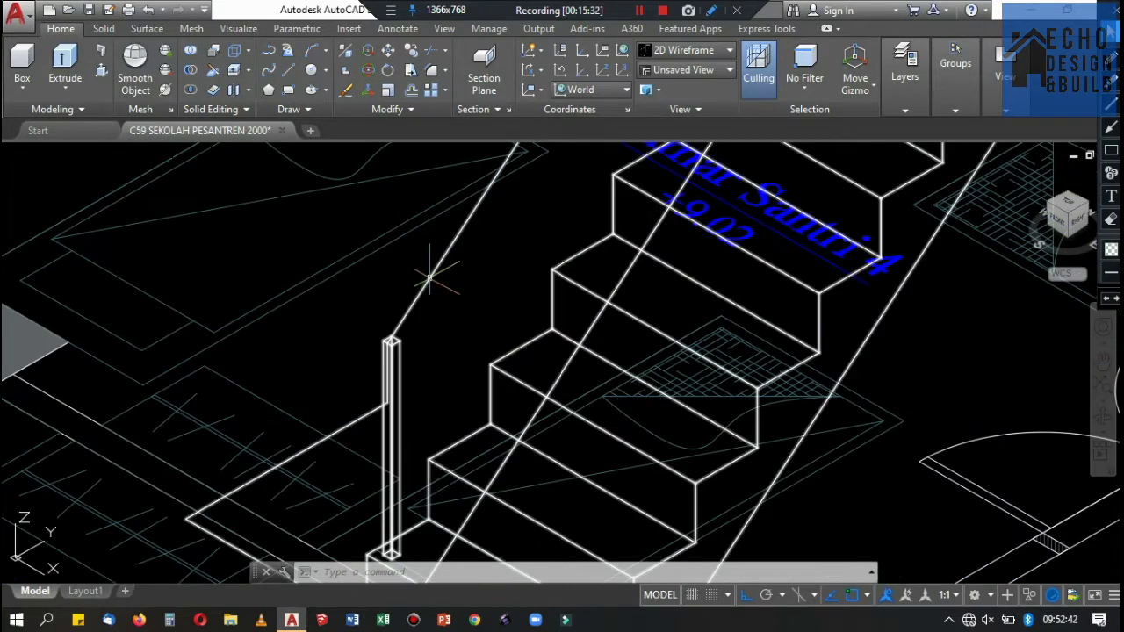
scroll(415, 270, down, 4)
scroll(535, 204, down, 5)
scroll(535, 203, up, 4)
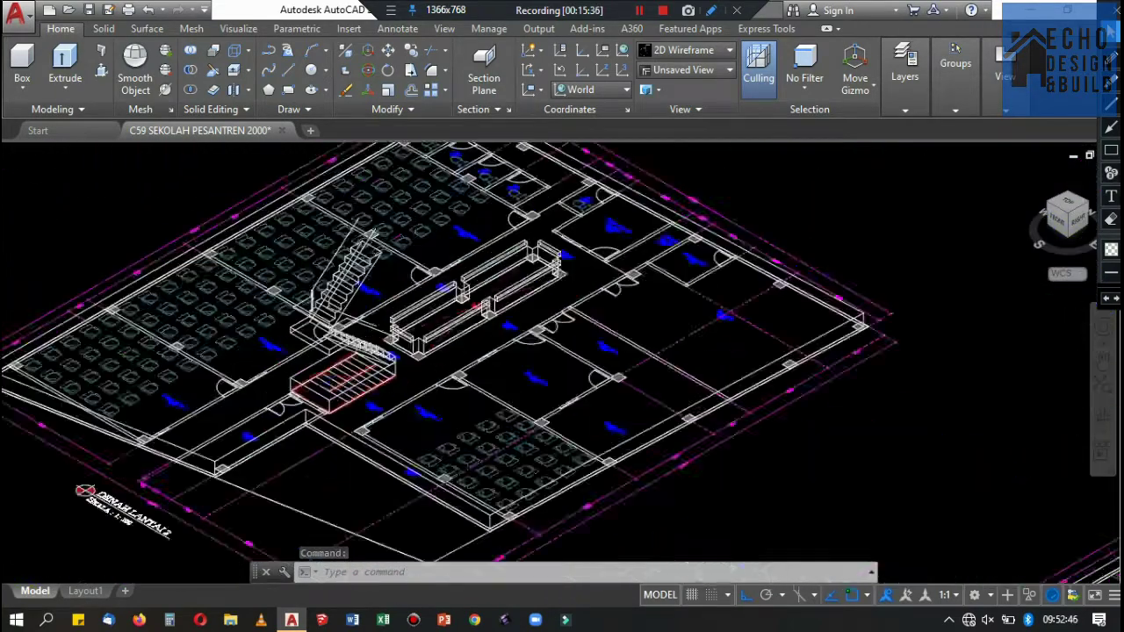
scroll(535, 204, up, 2)
Turn the railing tangga layer back on.
scroll(535, 204, down, 4)
click(908, 108)
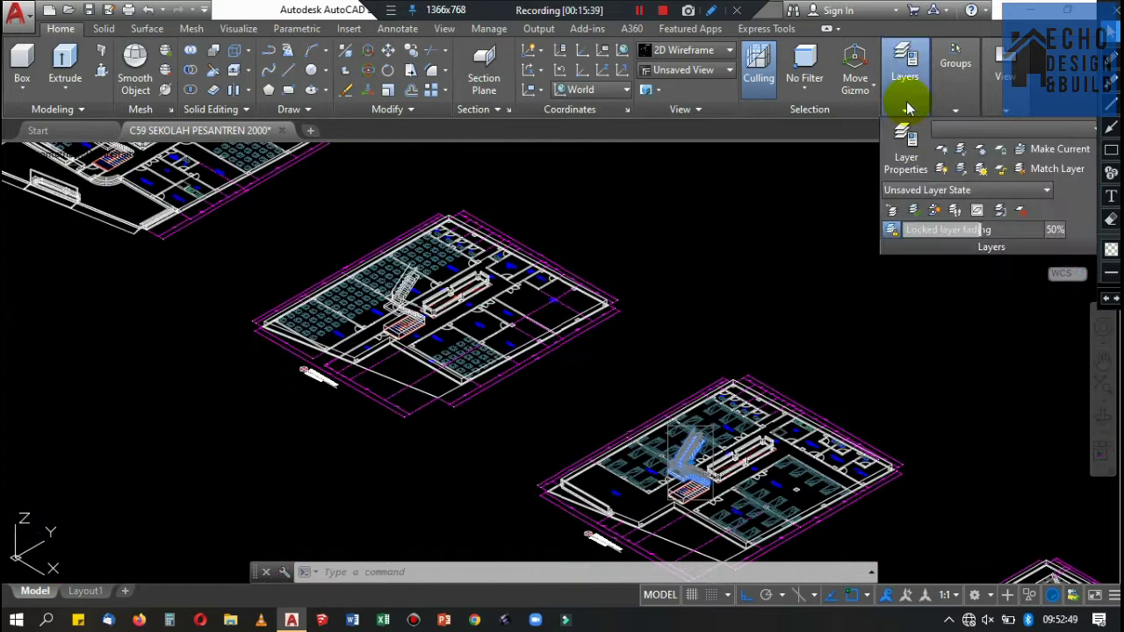
click(1097, 132)
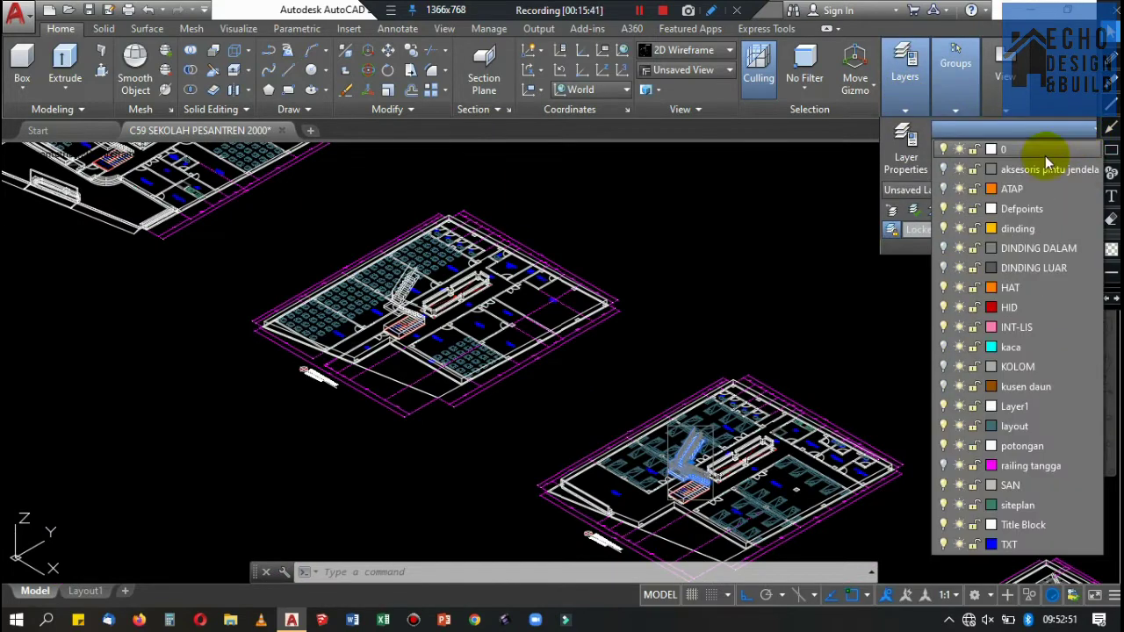
click(945, 475)
Ungroup the selected stair railings from the Groups panel.
scroll(434, 282, up, 3)
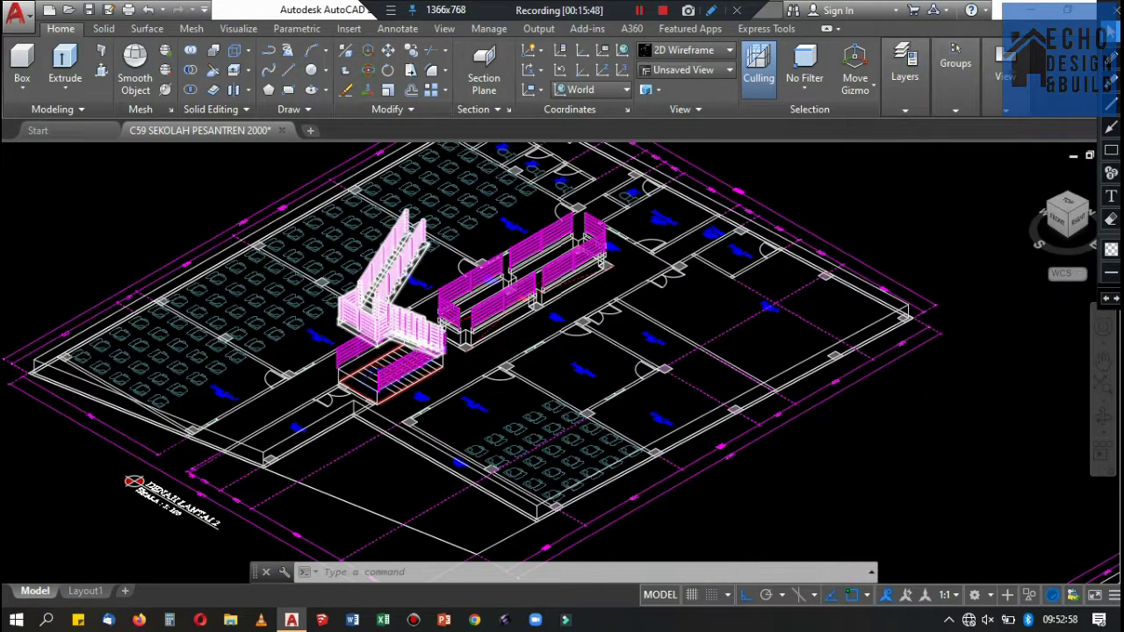
scroll(404, 272, up, 2)
scroll(404, 272, up, 2)
scroll(404, 272, up, 1)
scroll(404, 273, up, 2)
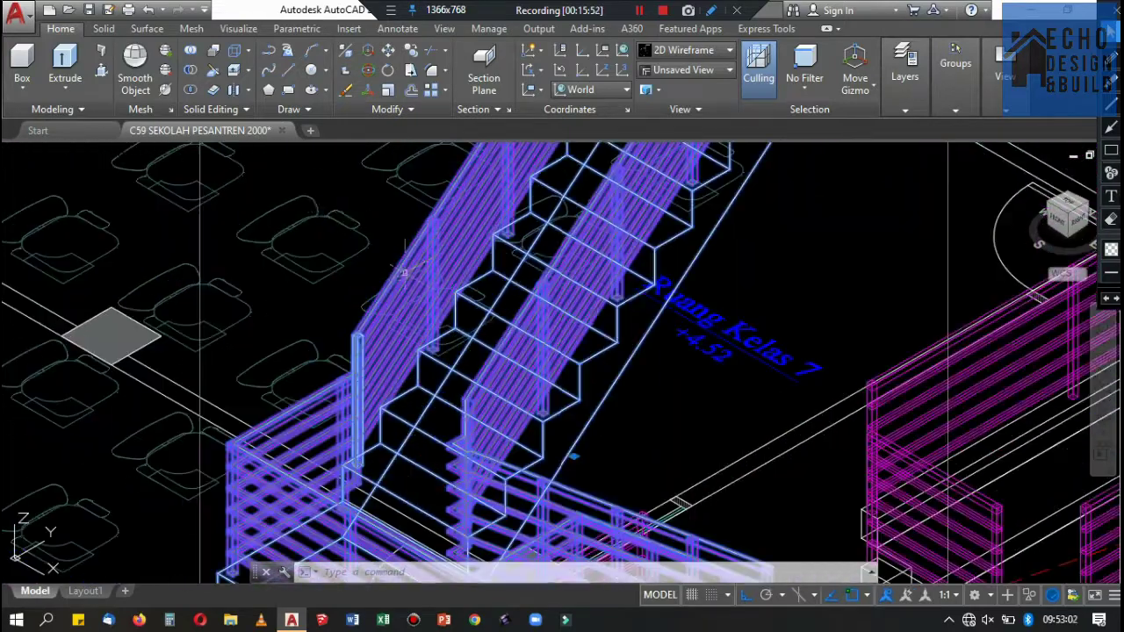
right_click(404, 273)
mouse_move(452, 439)
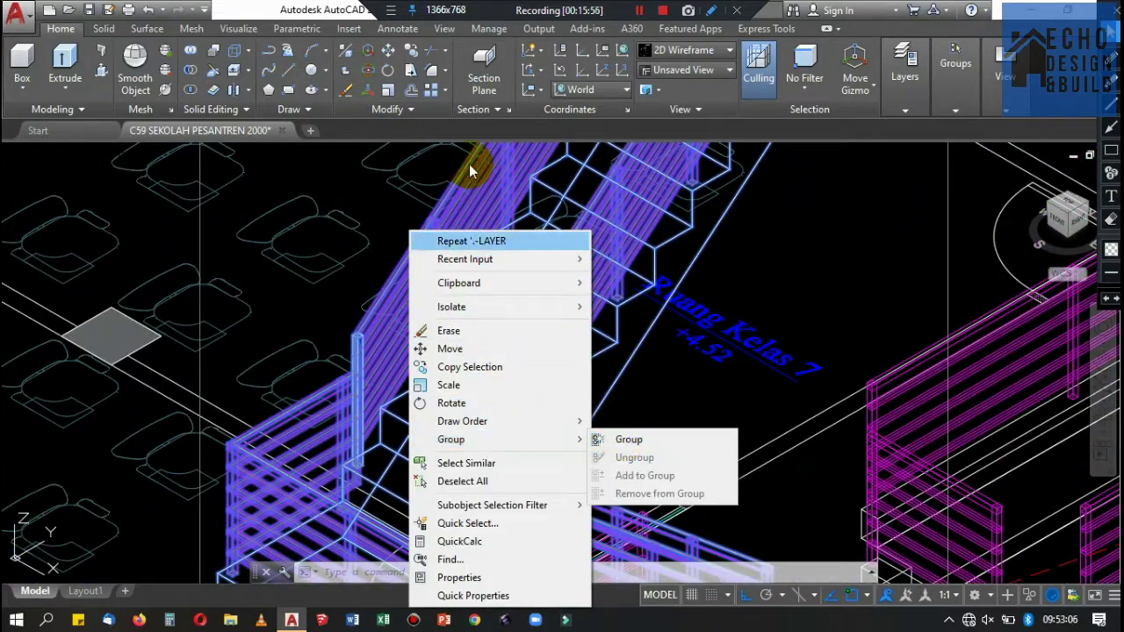
click(909, 68)
click(956, 63)
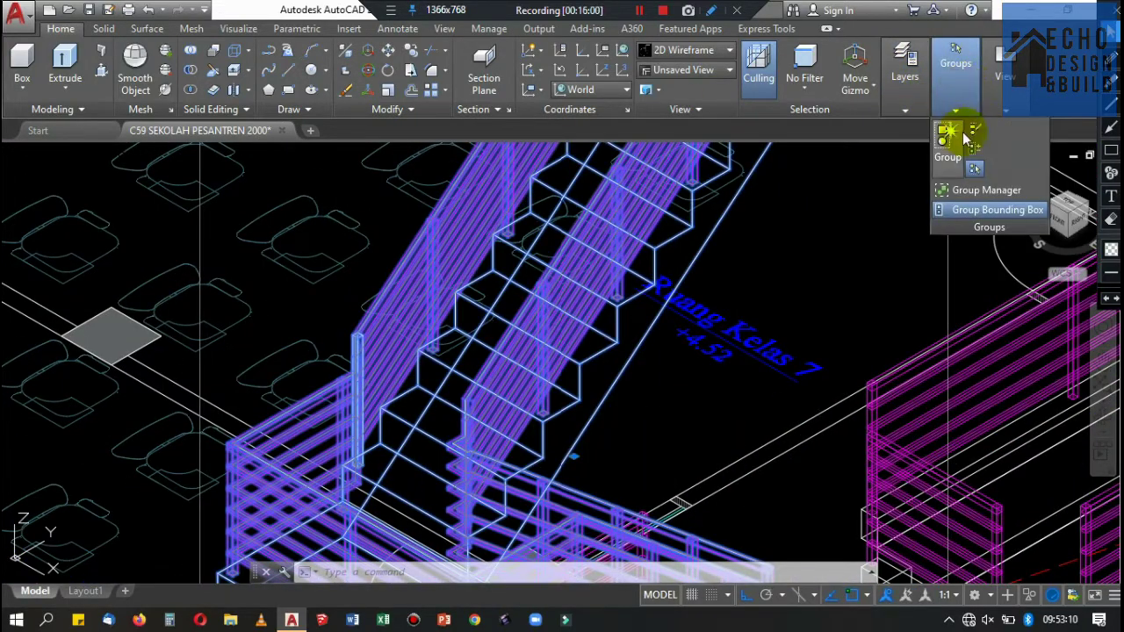
click(961, 127)
key(Escape)
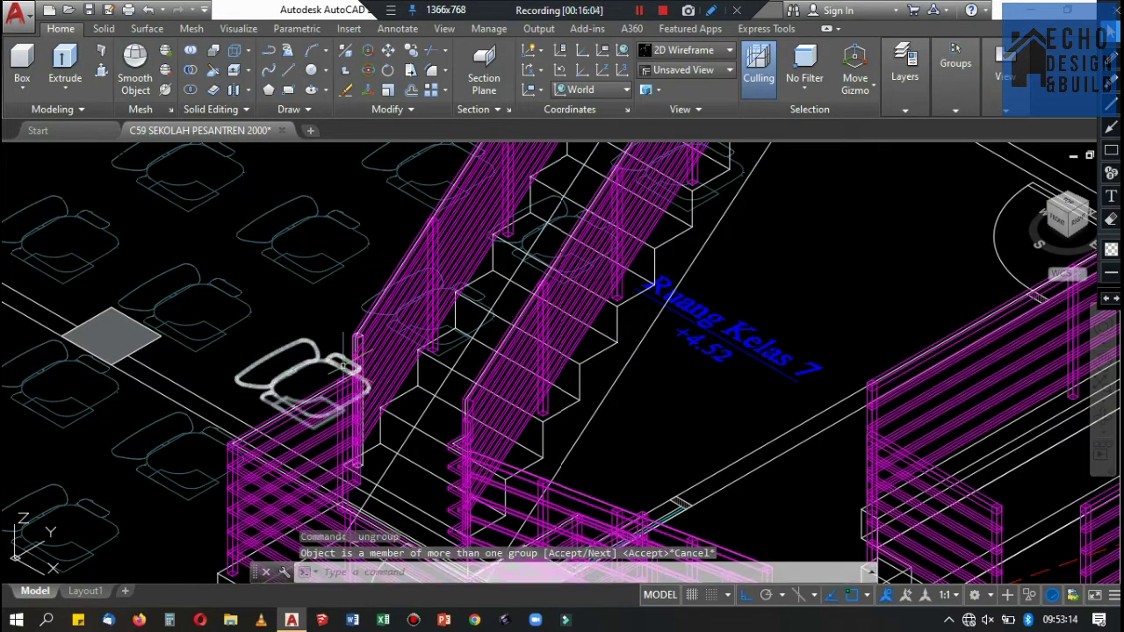
Explode the railing group into separate objects.
scroll(352, 351, up, 3)
scroll(351, 352, up, 2)
click(956, 63)
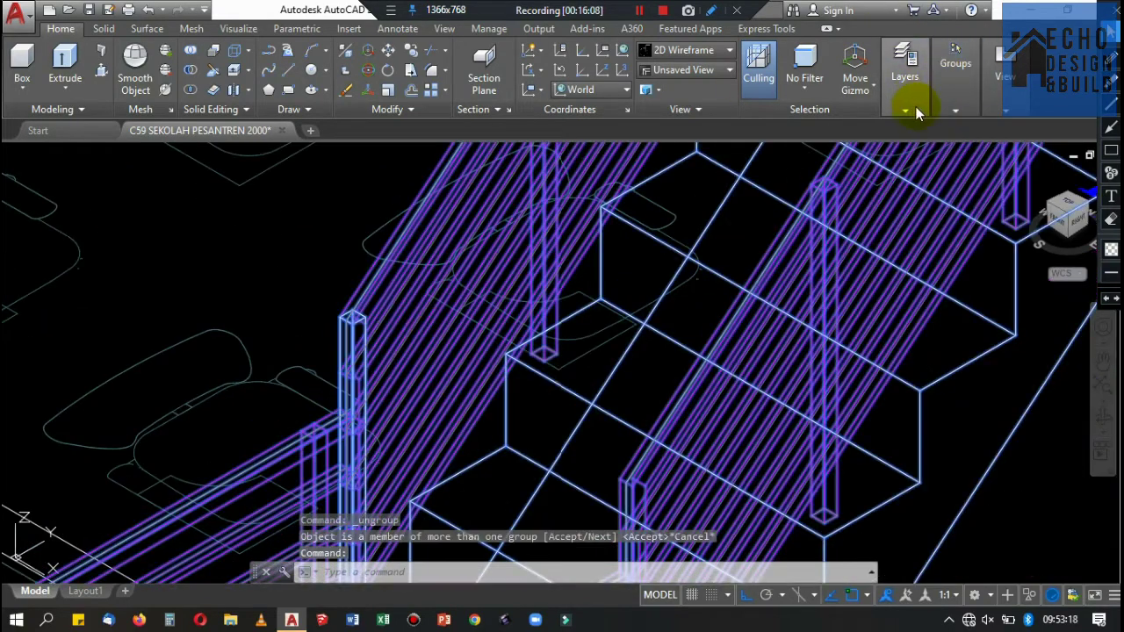
click(940, 107)
click(975, 148)
key(Escape)
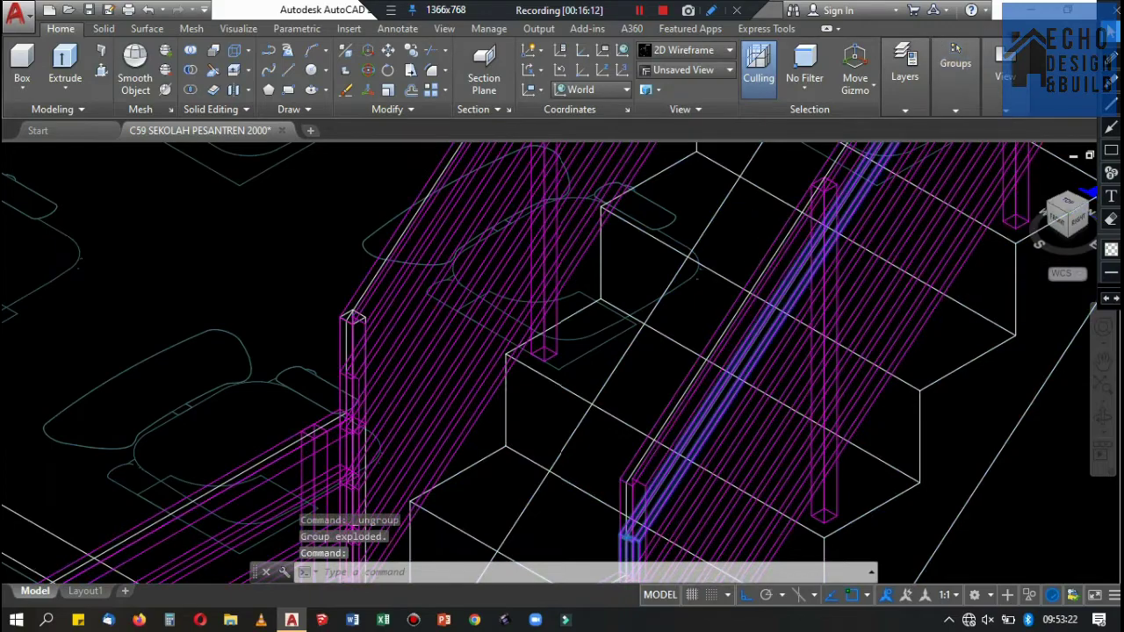
Use MATCHPROP to copy the railing post's properties onto another railing object.
scroll(703, 227, up, 3)
scroll(670, 224, up, 2)
text(A)
key(Return)
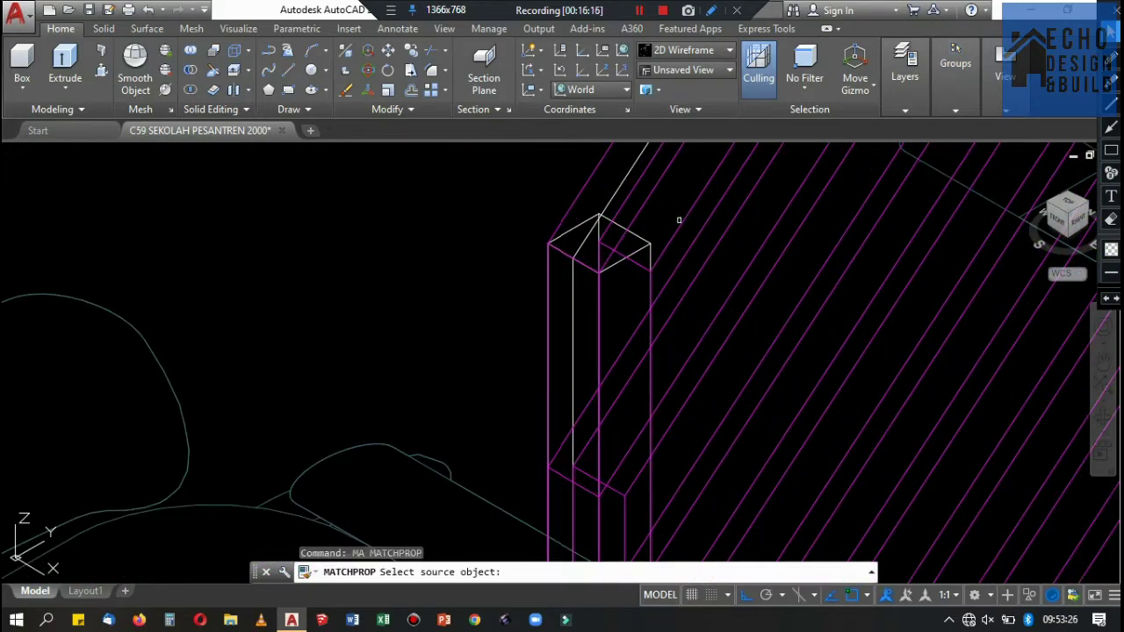
click(672, 221)
click(660, 228)
Zoom out and expand the Layers panel tools.
scroll(691, 259, down, 5)
scroll(691, 260, down, 3)
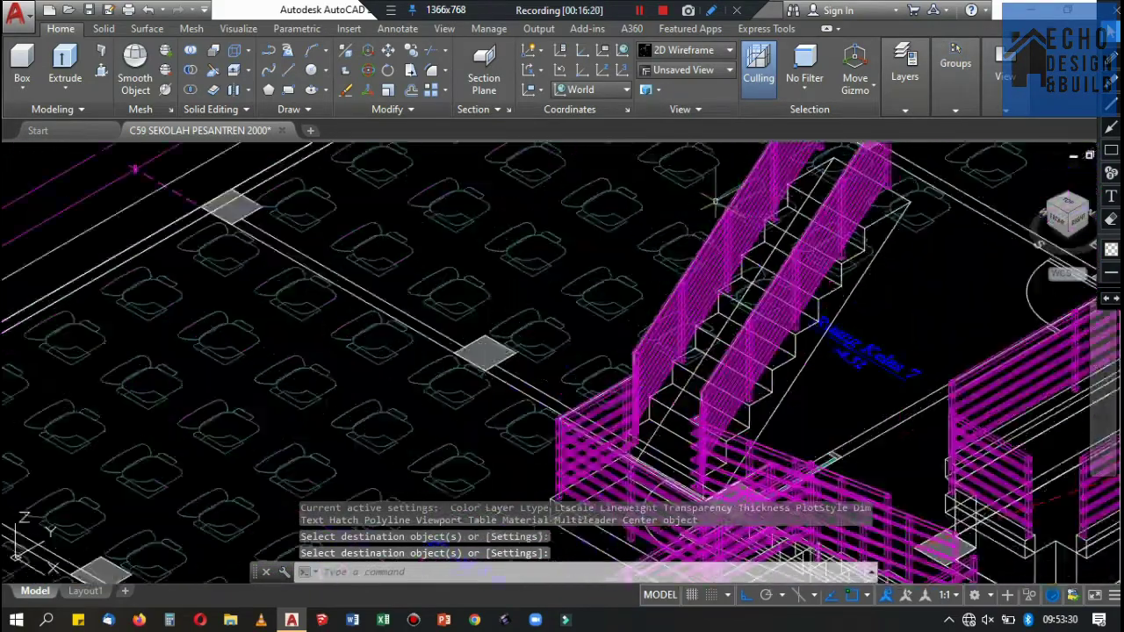
scroll(692, 260, down, 3)
scroll(615, 263, up, 1)
click(905, 70)
Add a new layer named TANGGA with colour index 172 (blue).
click(918, 136)
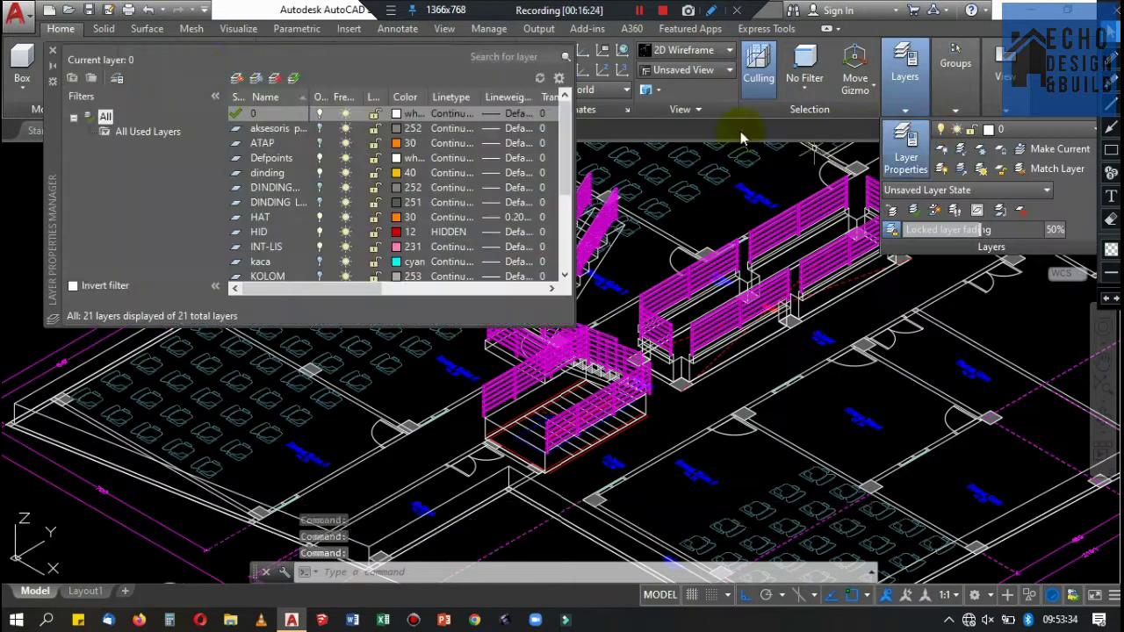
click(236, 78)
text(TANGGA)
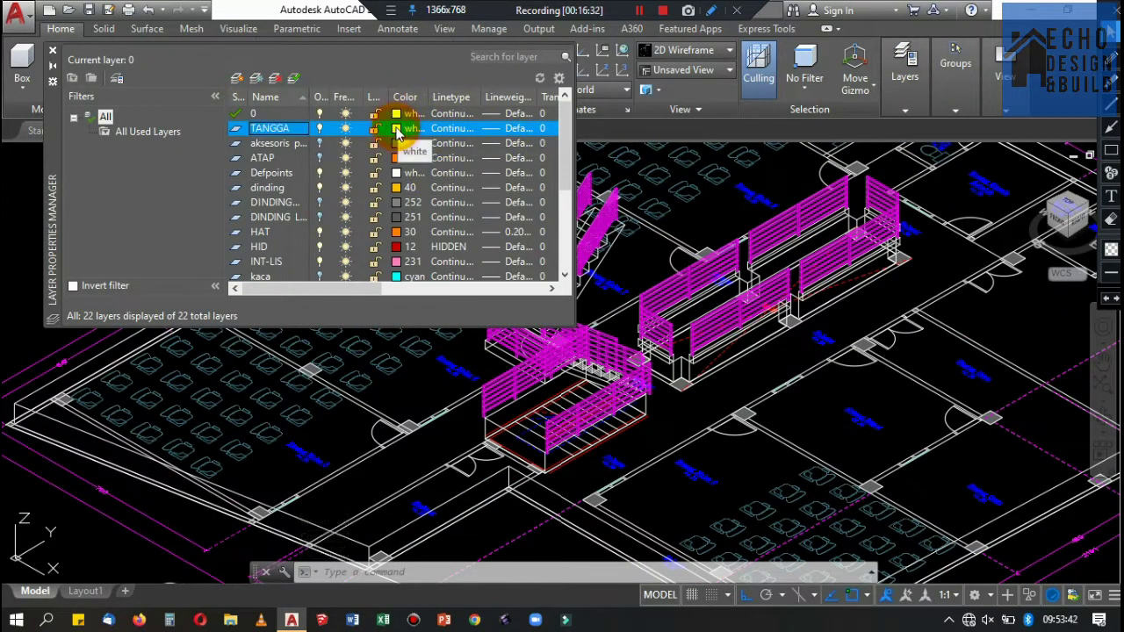
click(397, 130)
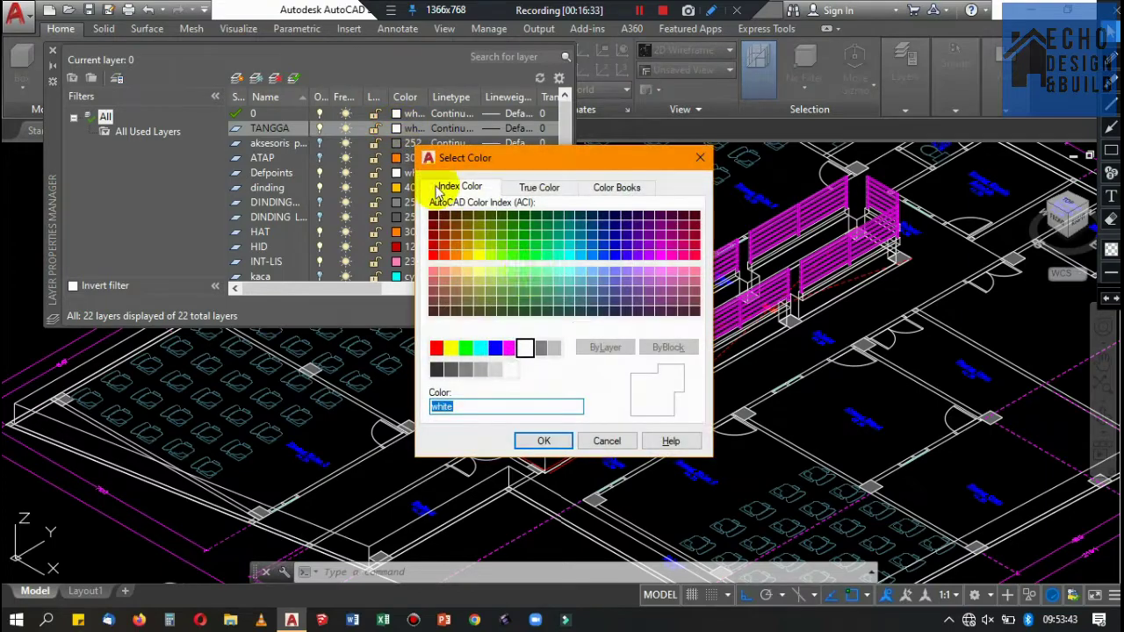
click(553, 441)
click(52, 50)
Window-select the stairs and ungroup the stair objects.
scroll(545, 211, up, 4)
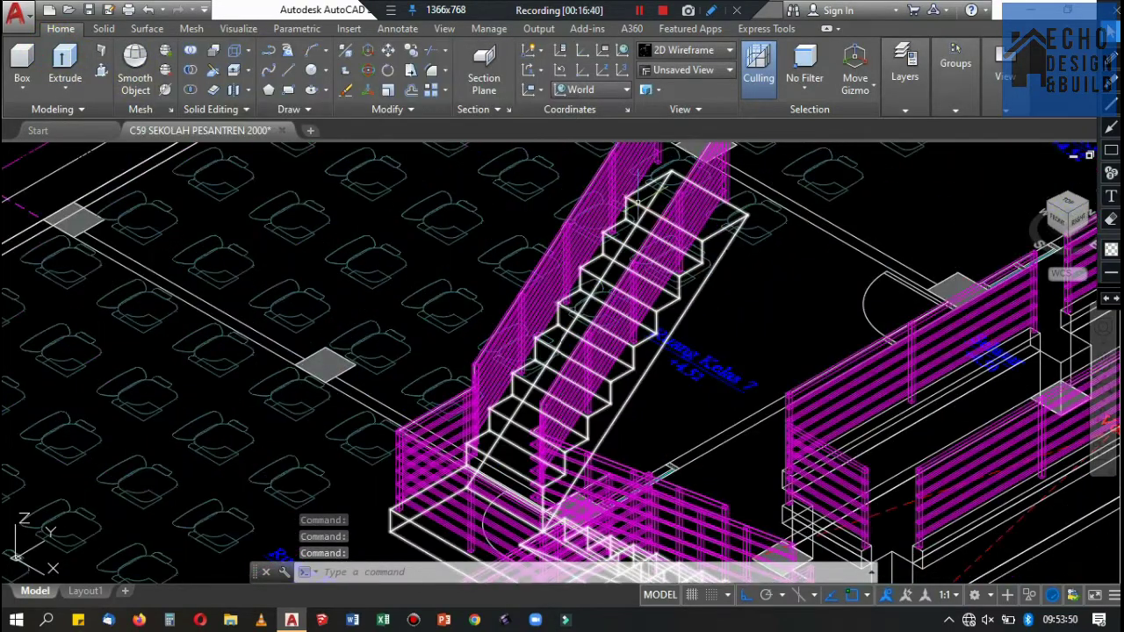
scroll(745, 325, down, 5)
scroll(744, 326, down, 2)
scroll(744, 326, up, 5)
scroll(352, 351, down, 2)
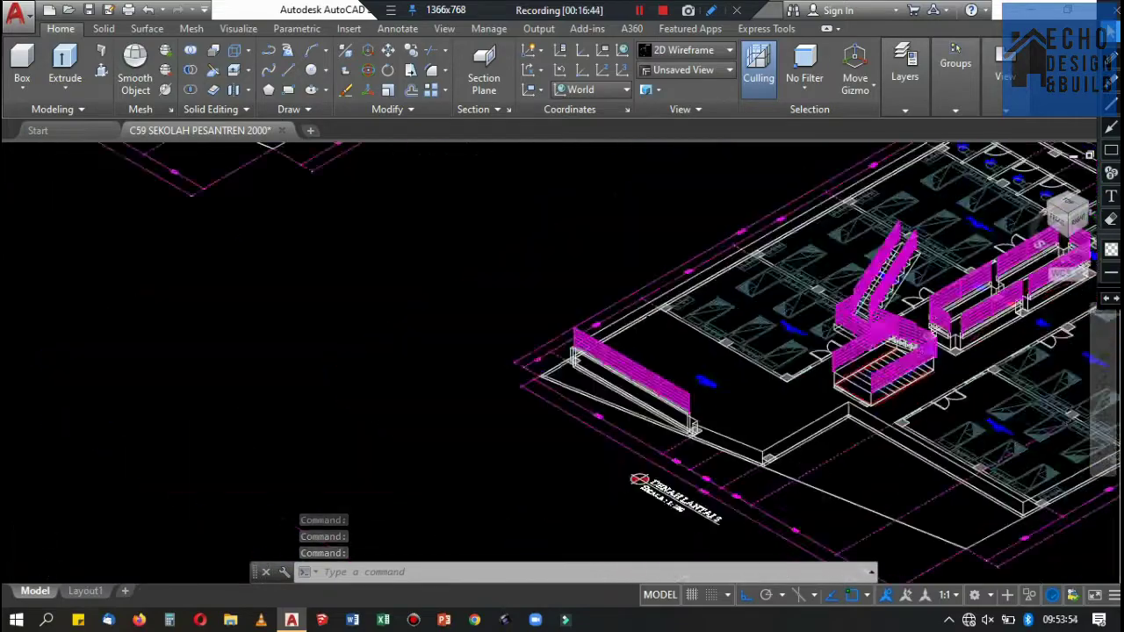
scroll(787, 226, down, 2)
scroll(788, 227, up, 4)
scroll(787, 227, up, 2)
click(788, 226)
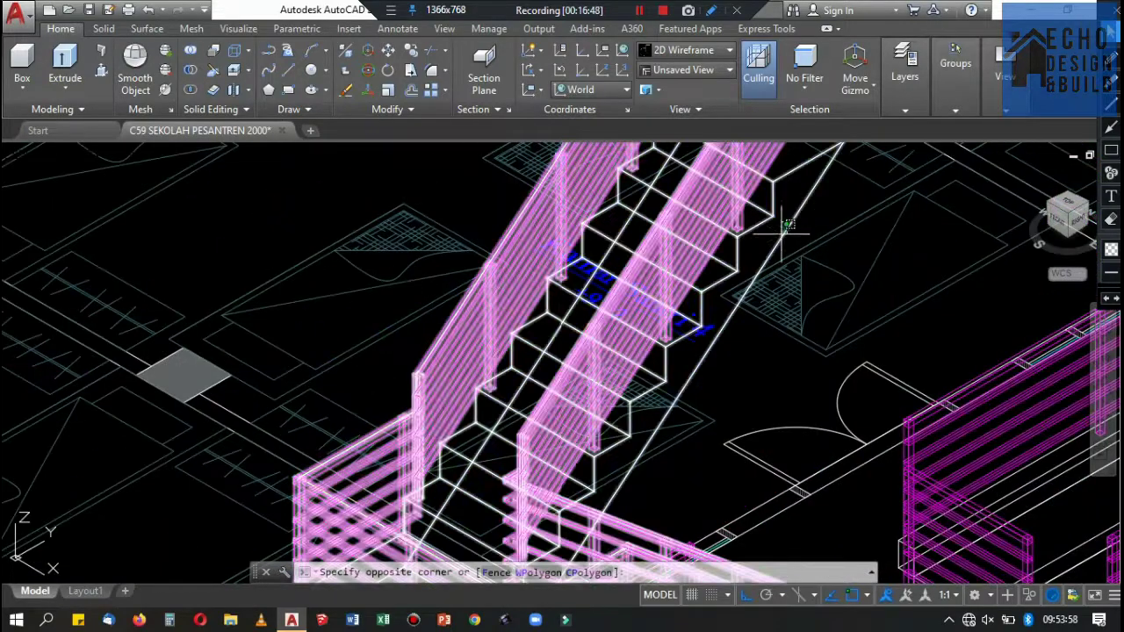
scroll(788, 227, down, 5)
scroll(787, 227, down, 3)
key(Escape)
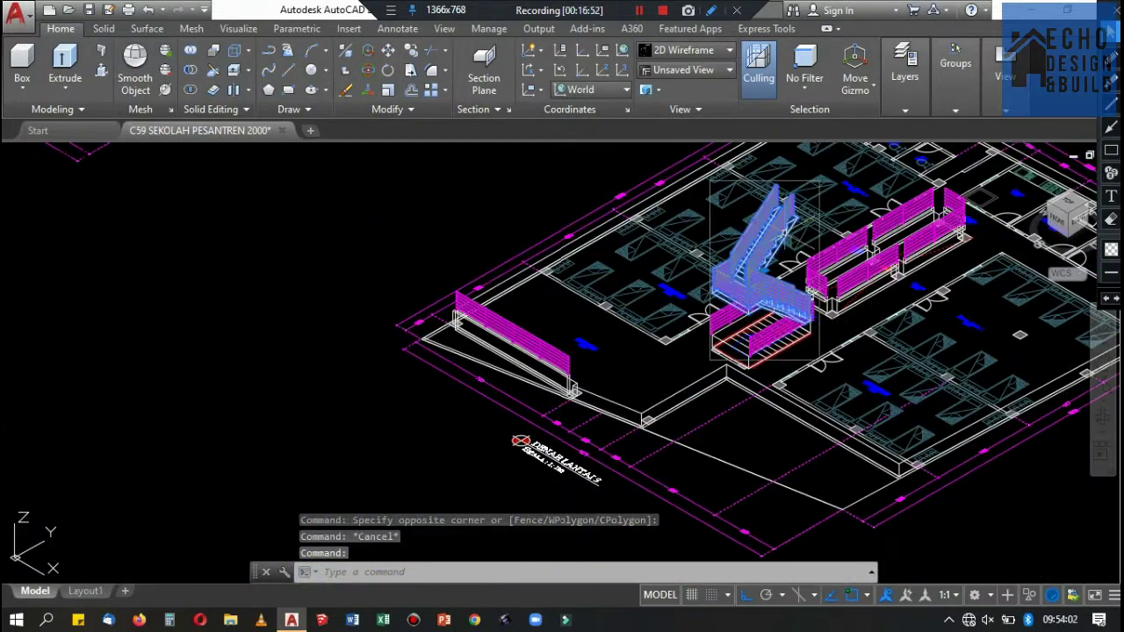
click(955, 63)
click(977, 131)
Ungroup the selected stair flight as well.
scroll(773, 254, down, 5)
scroll(773, 255, up, 5)
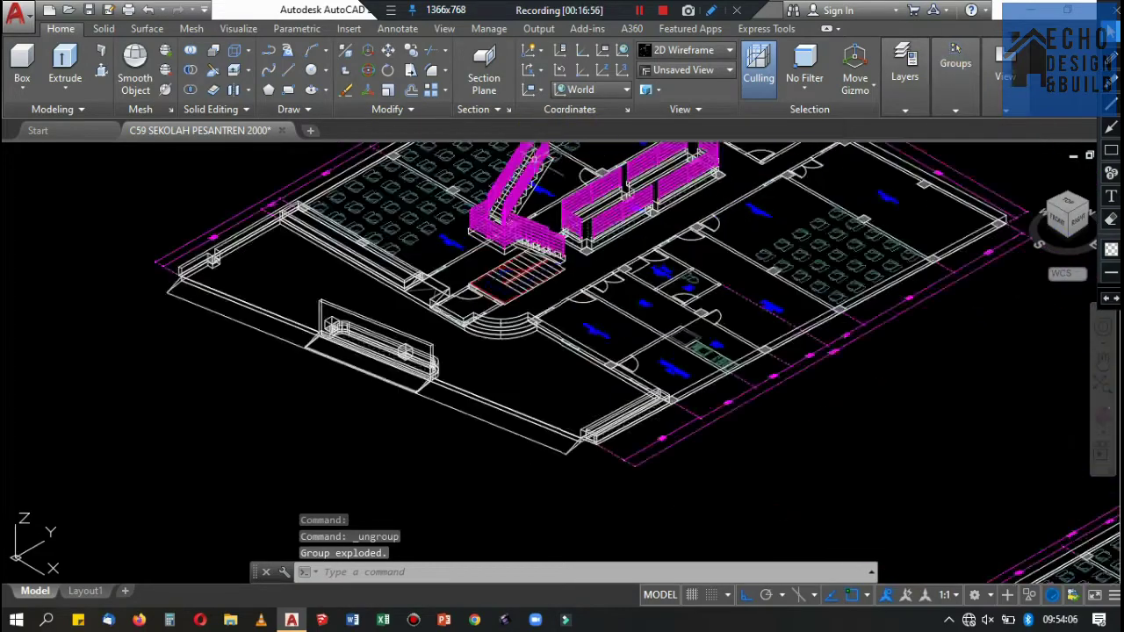
scroll(540, 167, up, 4)
click(913, 109)
click(957, 109)
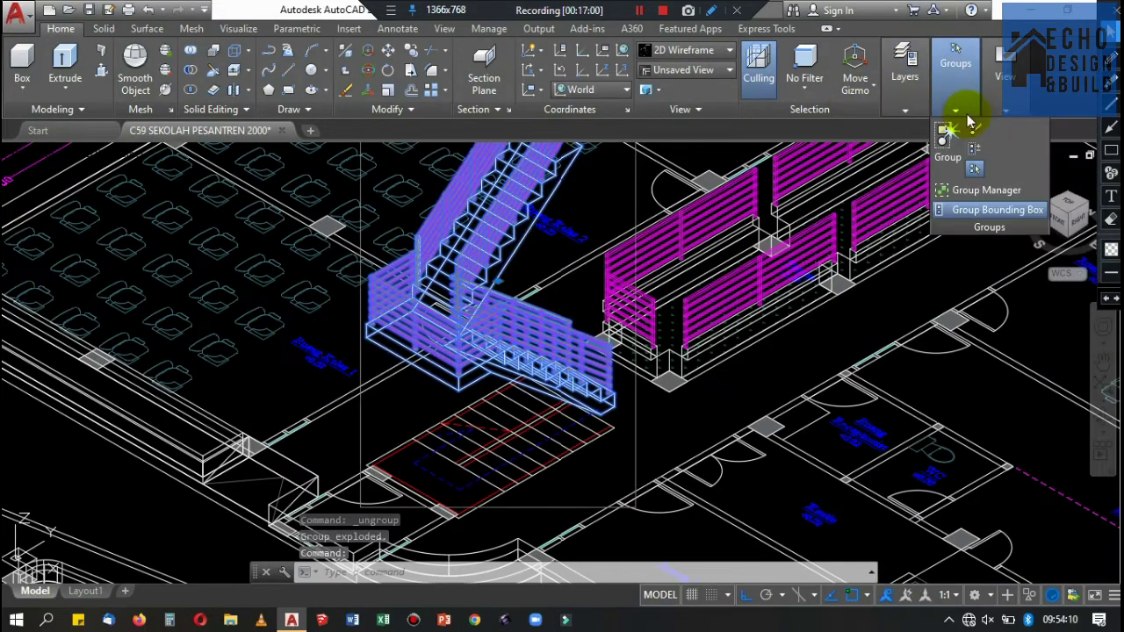
click(978, 132)
Zoom around the stair area to check the exploded pieces.
scroll(390, 207, down, 2)
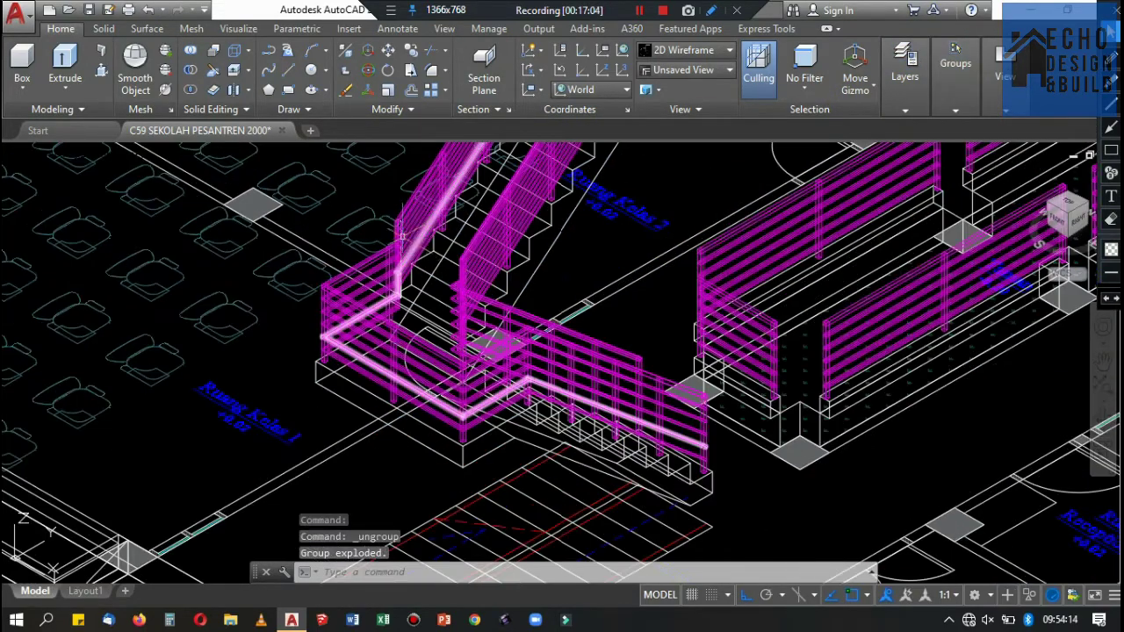
scroll(391, 207, down, 2)
scroll(686, 347, down, 3)
scroll(686, 347, up, 3)
scroll(686, 348, up, 2)
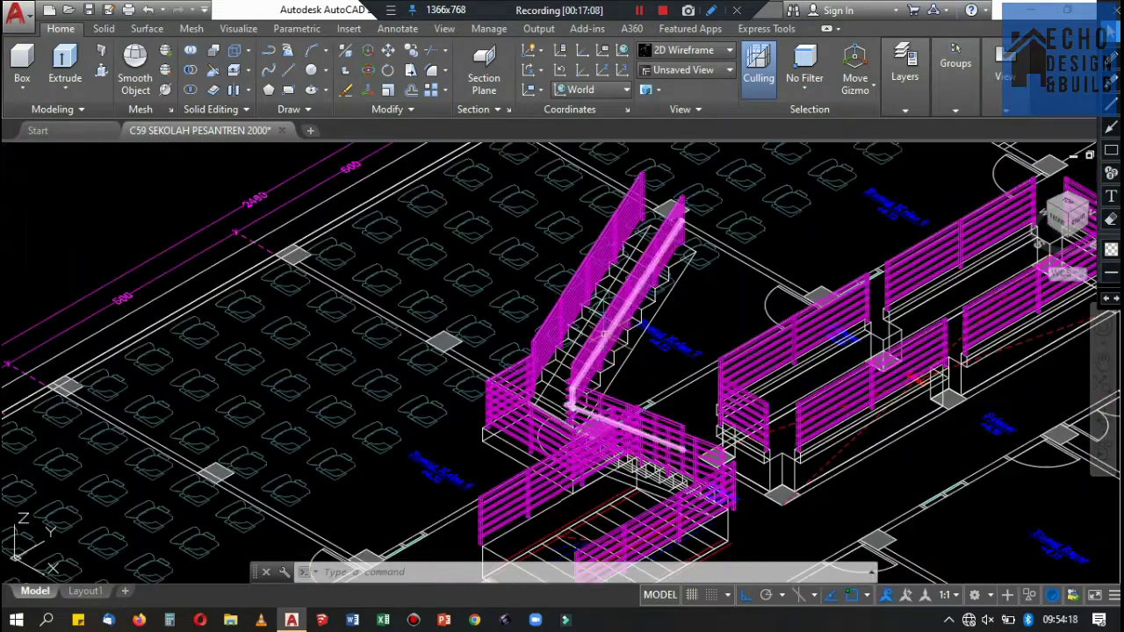
scroll(686, 348, down, 3)
scroll(686, 348, down, 2)
scroll(686, 348, up, 5)
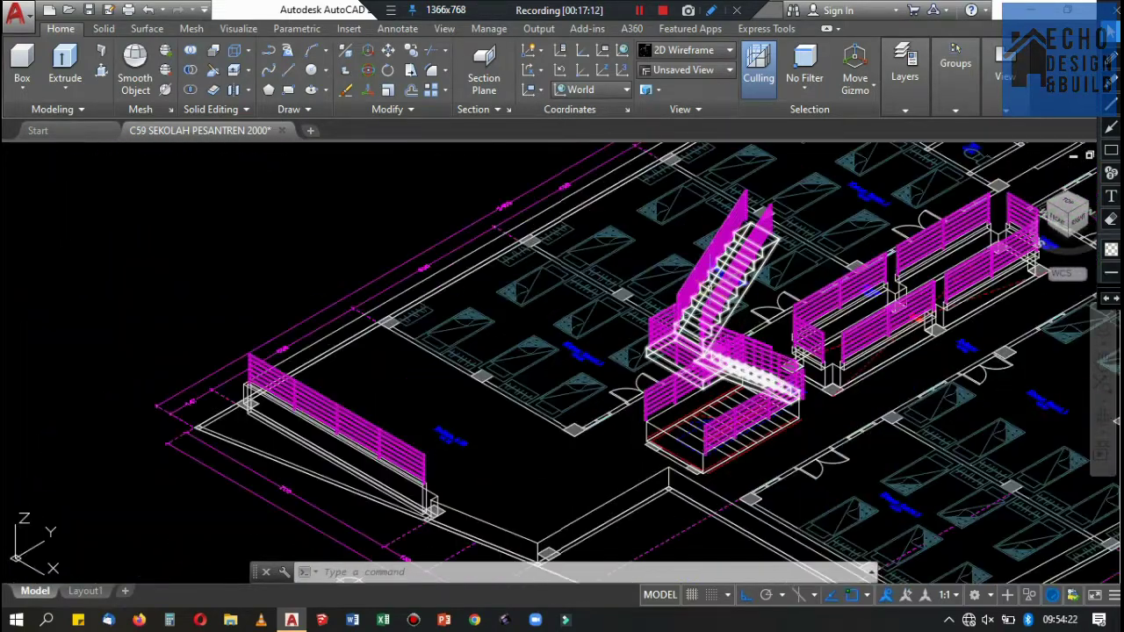
scroll(720, 286, up, 2)
scroll(720, 286, up, 1)
scroll(635, 258, down, 5)
scroll(391, 226, up, 2)
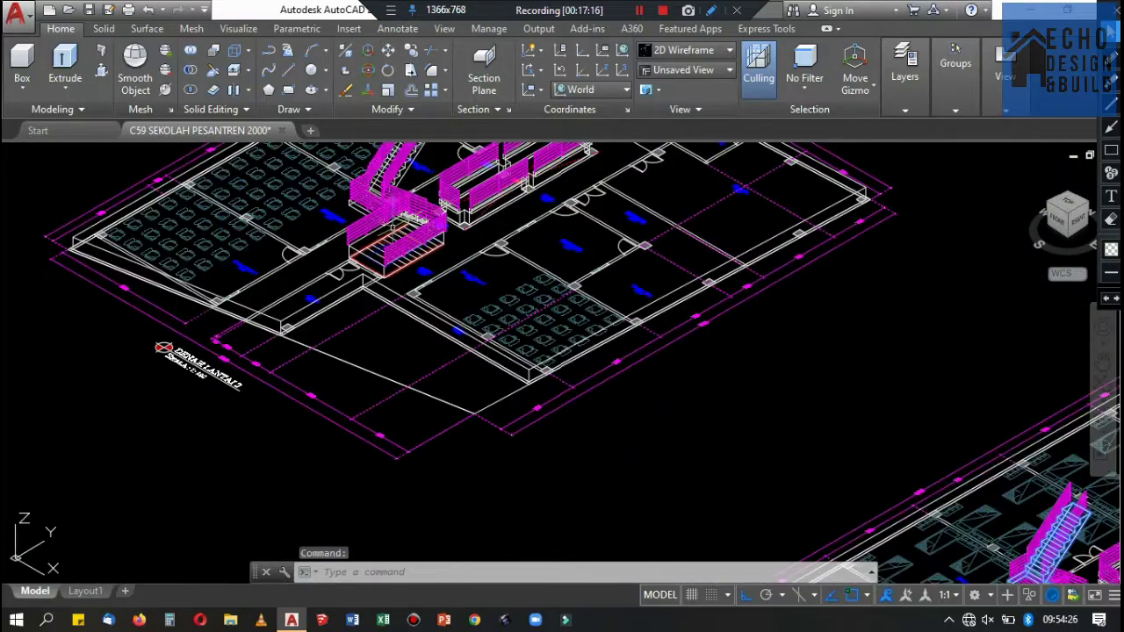
scroll(392, 227, up, 3)
scroll(392, 227, down, 2)
scroll(393, 227, down, 5)
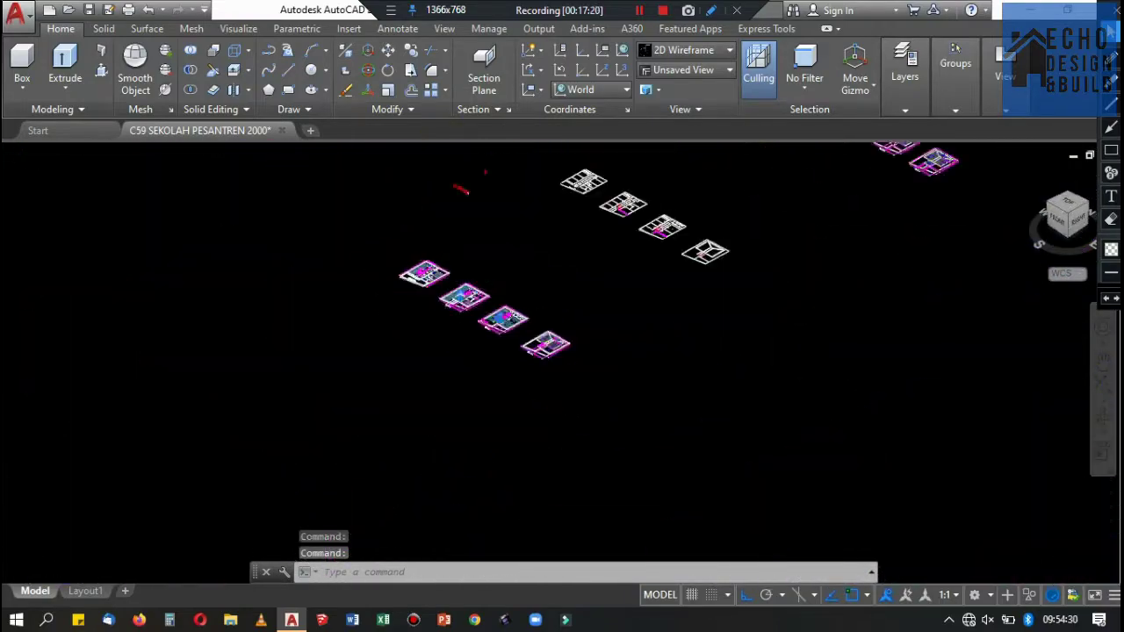
scroll(393, 227, up, 5)
scroll(393, 227, up, 2)
Move the selected stair flight onto the TANGGA layer.
click(909, 83)
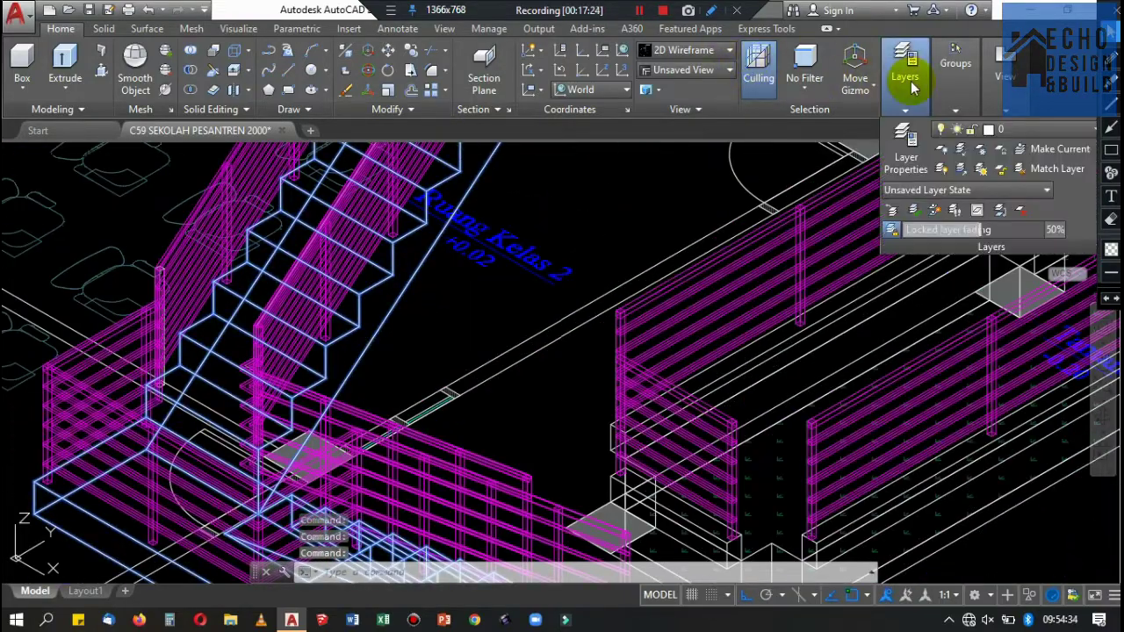
click(1001, 132)
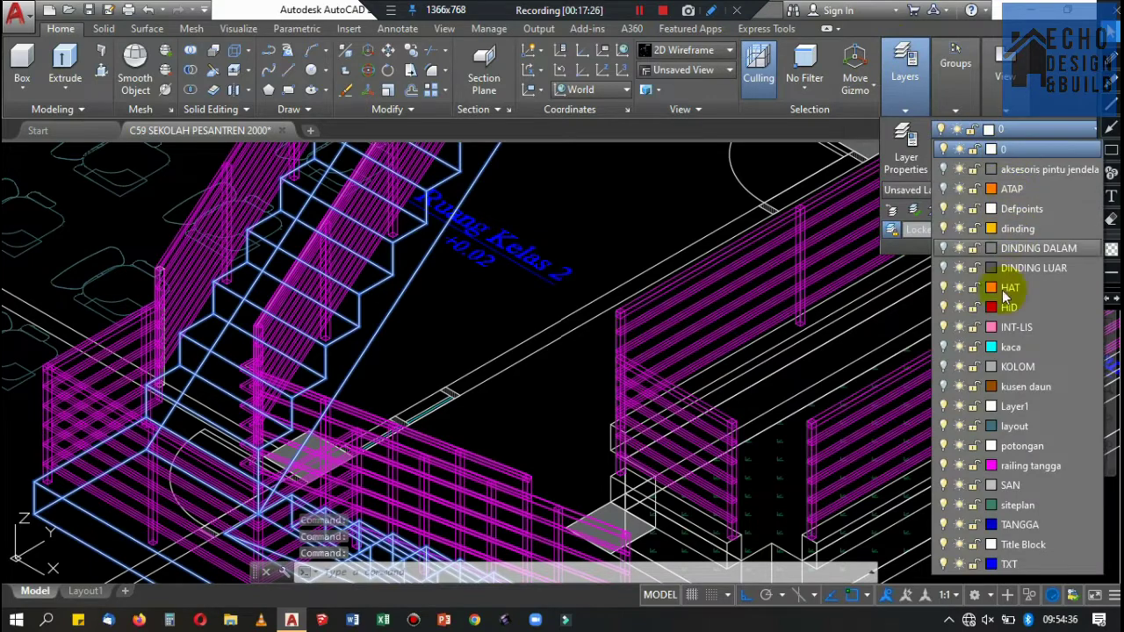
click(1017, 525)
Turn off the TANGGA and railing tangga layers.
click(942, 132)
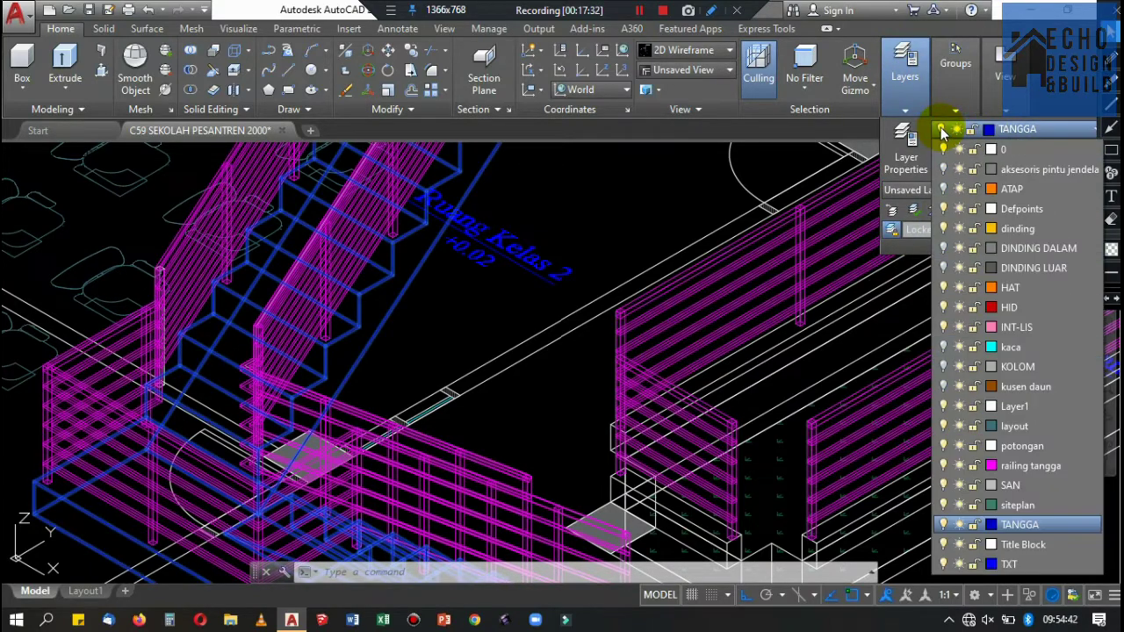
click(944, 525)
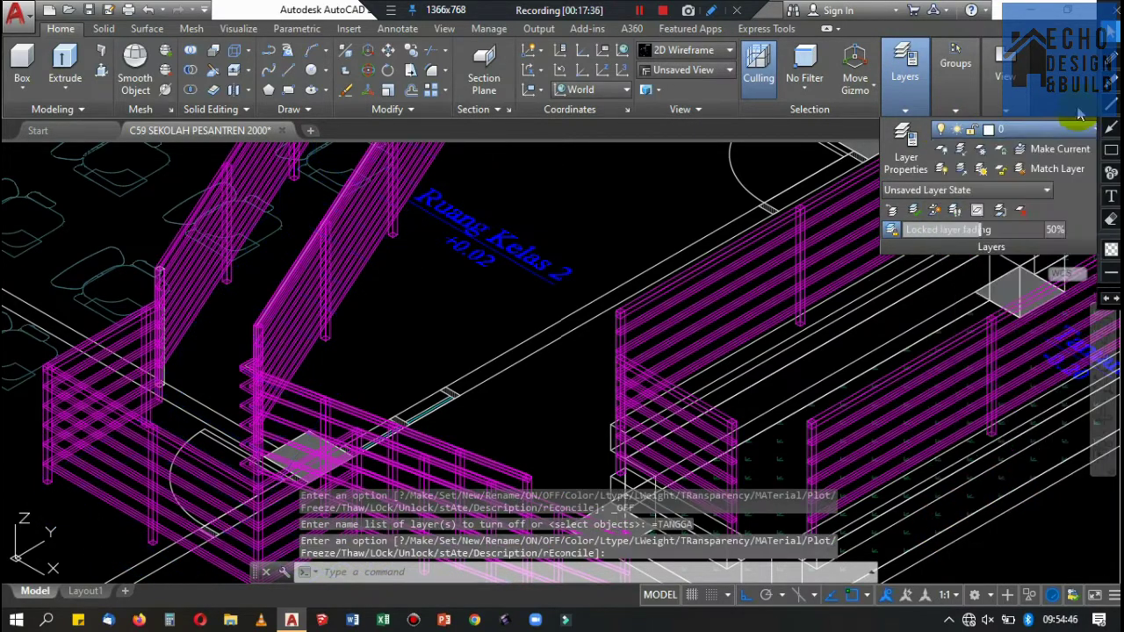
scroll(872, 182, down, 5)
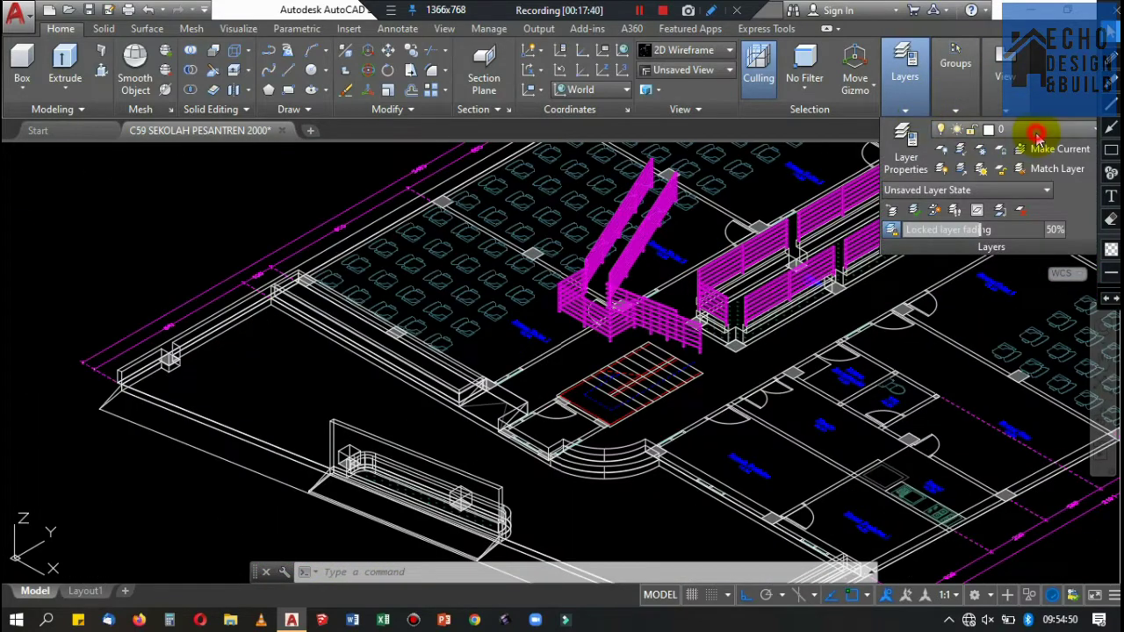
click(1036, 134)
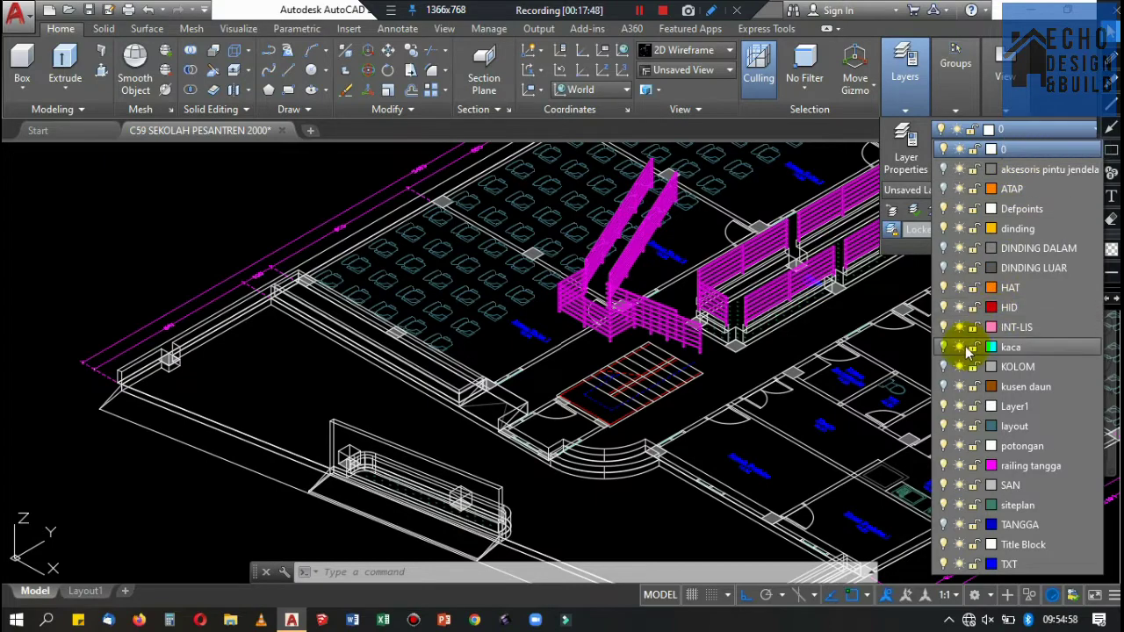
click(944, 466)
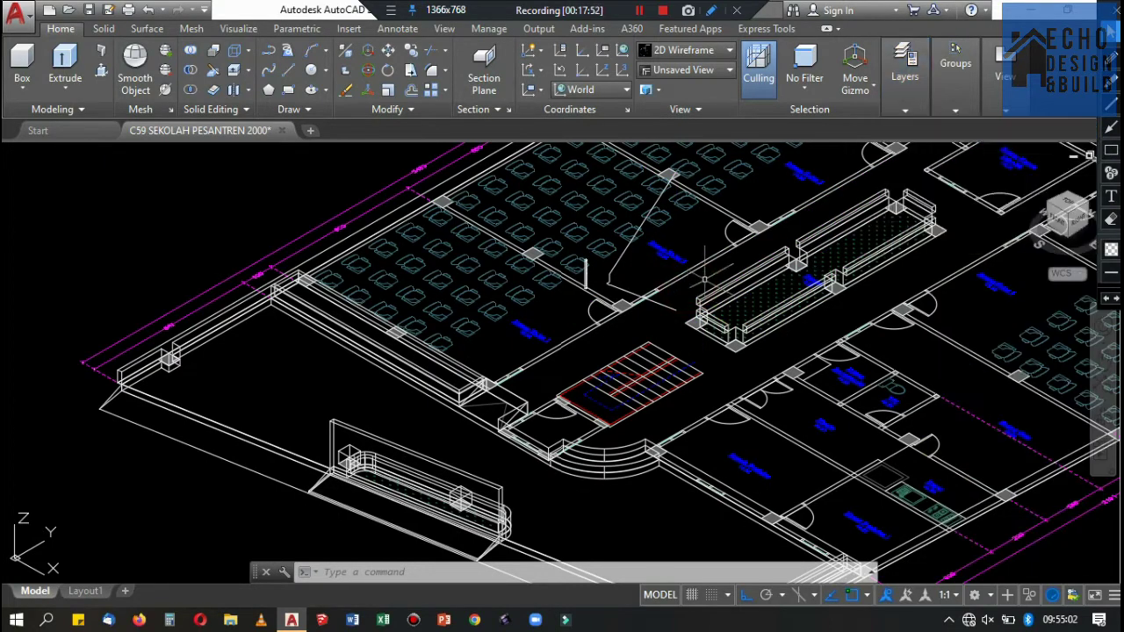
Zoom to the stairs and ungroup the stair railing group.
scroll(712, 307, down, 8)
scroll(891, 396, up, 8)
scroll(814, 339, up, 3)
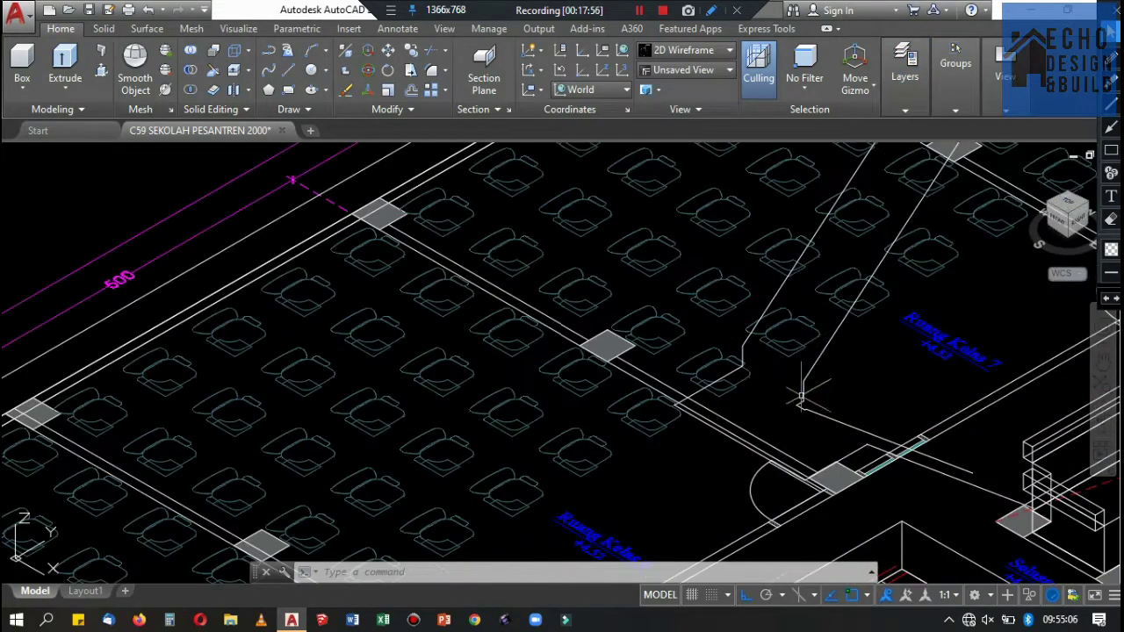
scroll(830, 386, down, 6)
scroll(829, 387, down, 3)
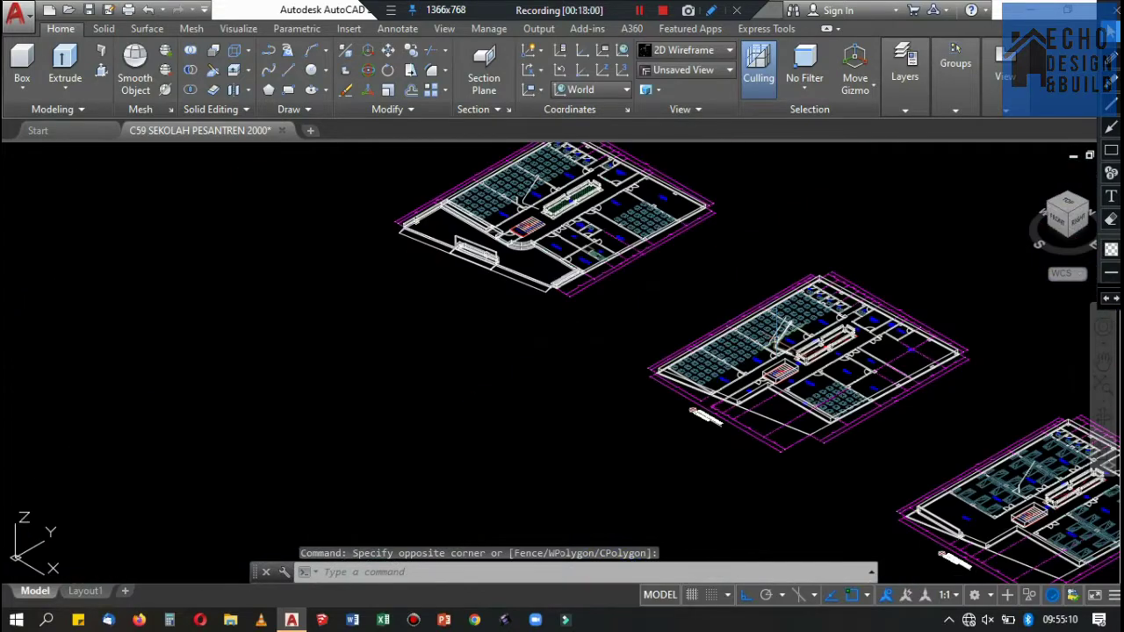
scroll(817, 347, up, 5)
scroll(817, 347, down, 2)
scroll(817, 347, up, 2)
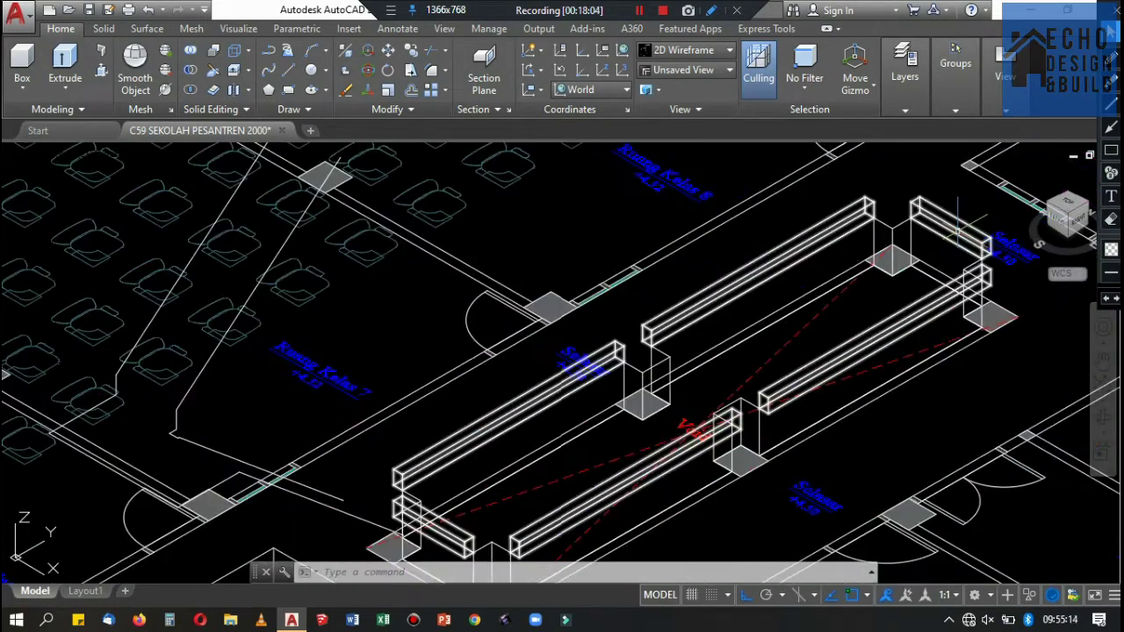
click(938, 233)
scroll(938, 233, down, 2)
click(956, 66)
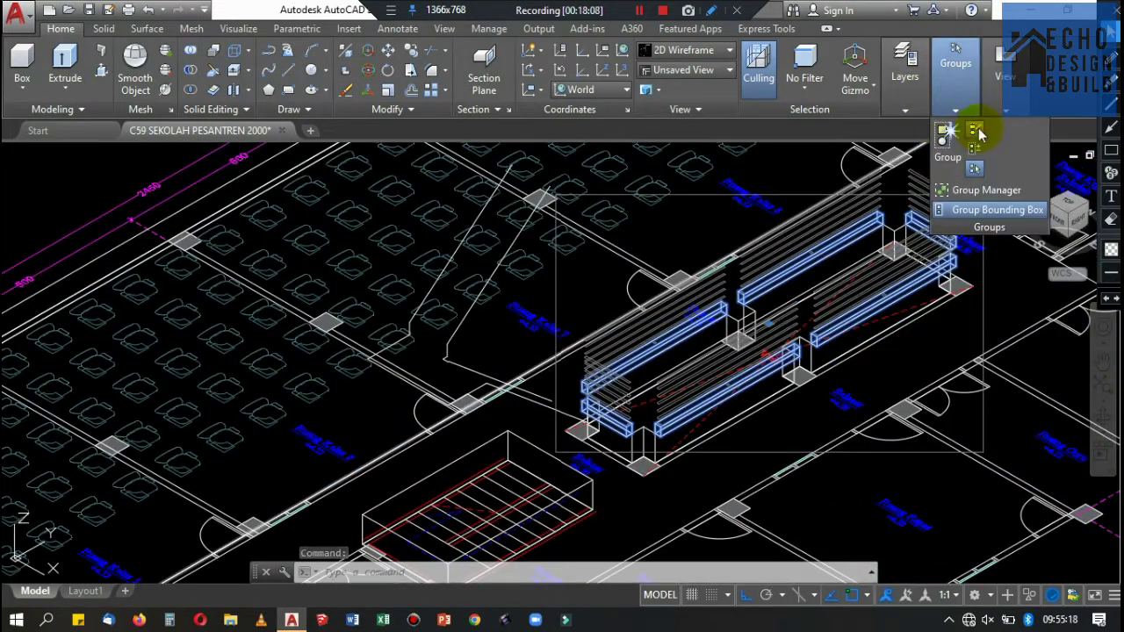
click(976, 132)
Window-select the railing bars around the stair and ungroup them as well.
scroll(773, 228, down, 5)
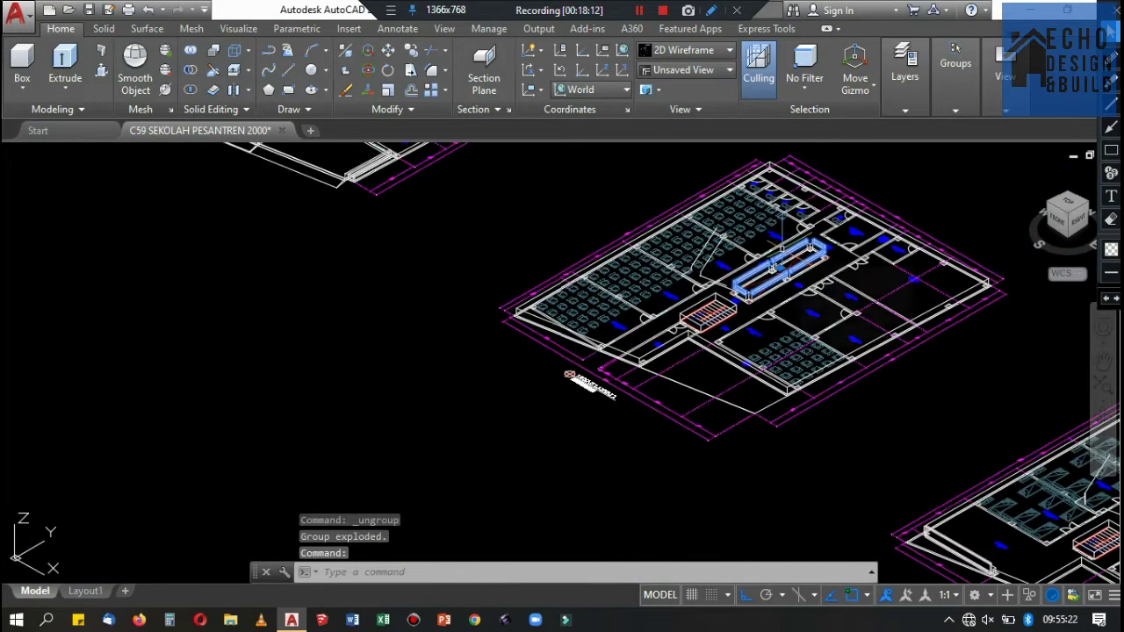
scroll(773, 228, down, 3)
scroll(772, 228, up, 5)
scroll(773, 229, up, 3)
drag(447, 263, 868, 517)
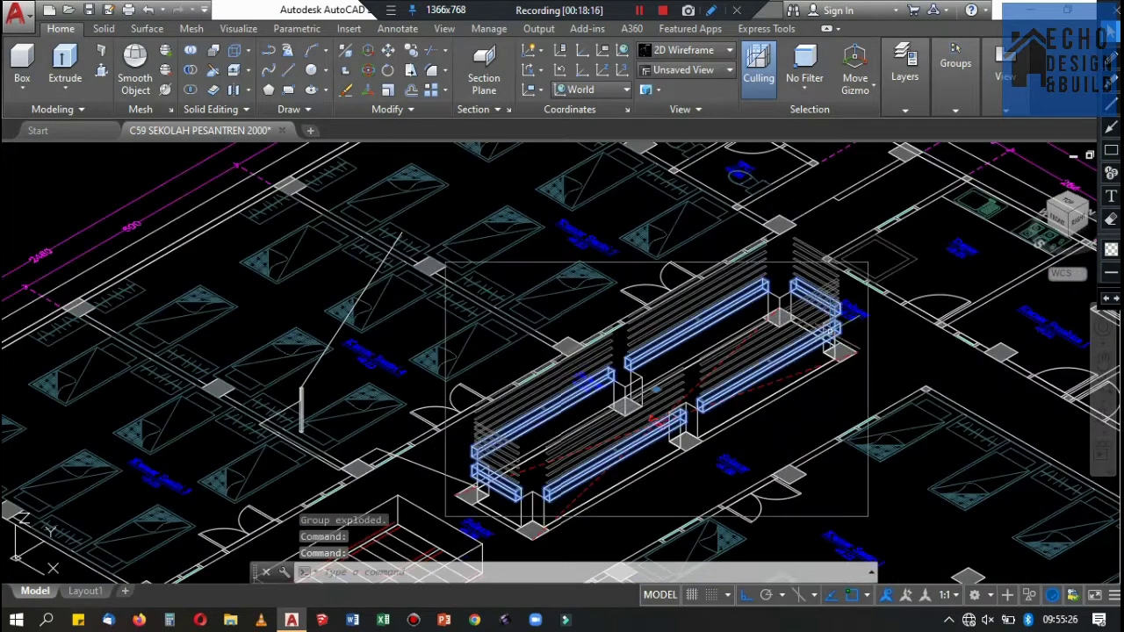
click(905, 109)
click(964, 98)
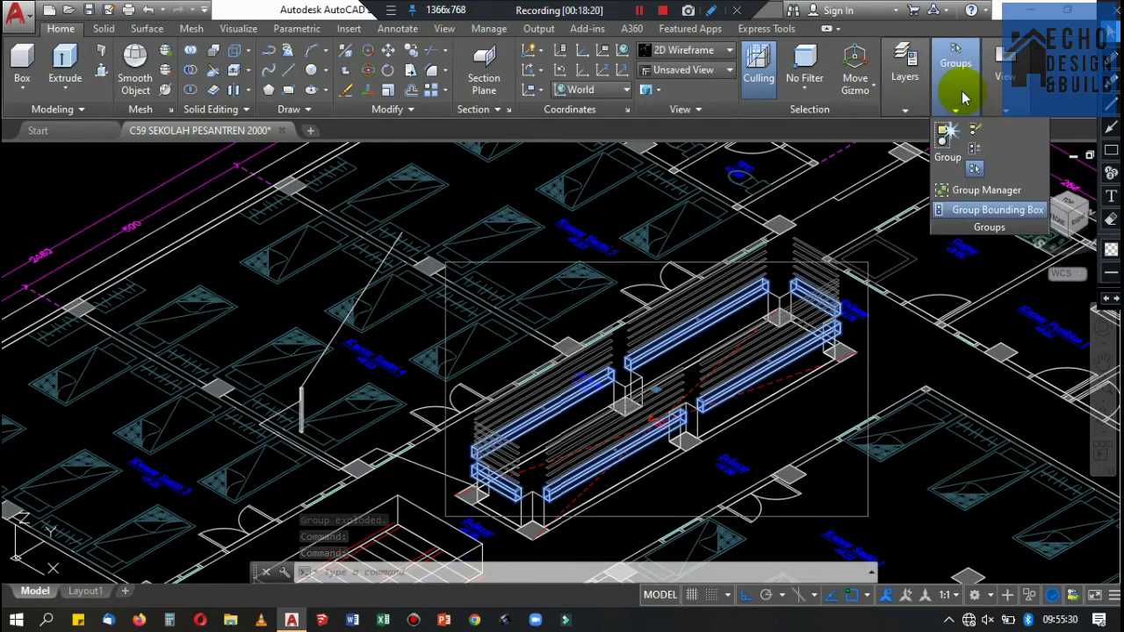
click(976, 134)
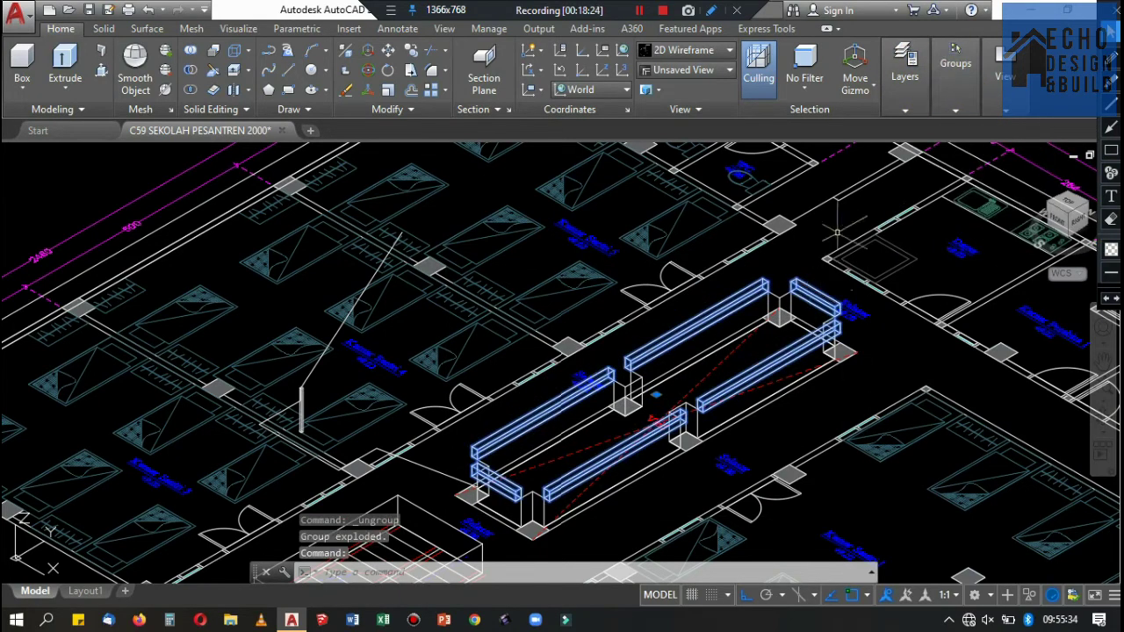
click(910, 104)
click(999, 132)
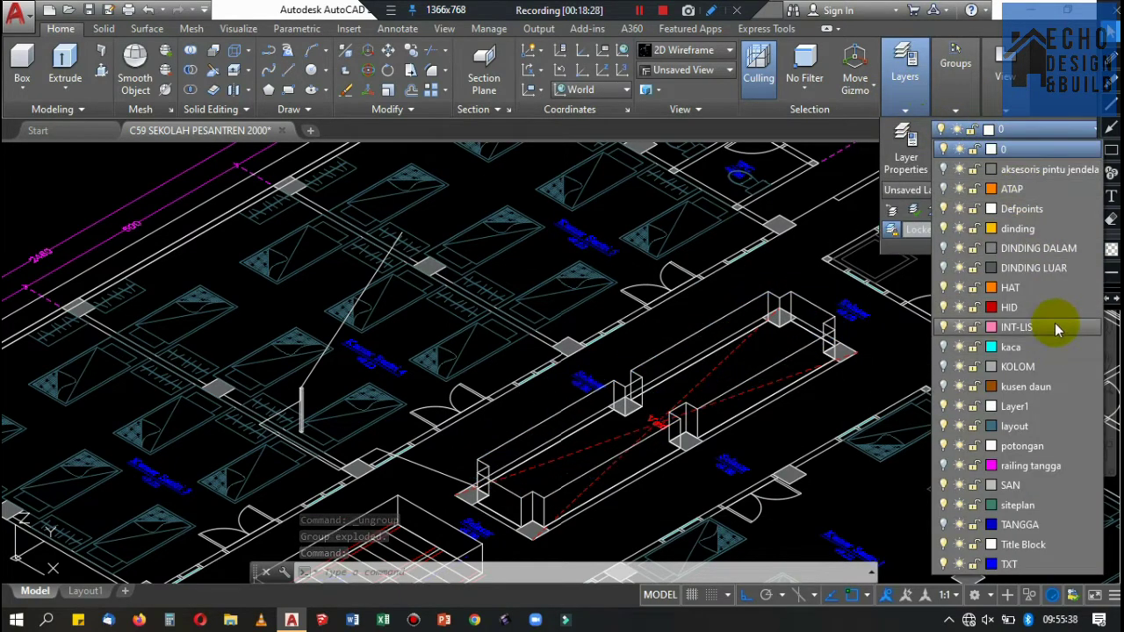
Move the selected railing bars onto the hidden DINDING LUAR layer.
click(1045, 268)
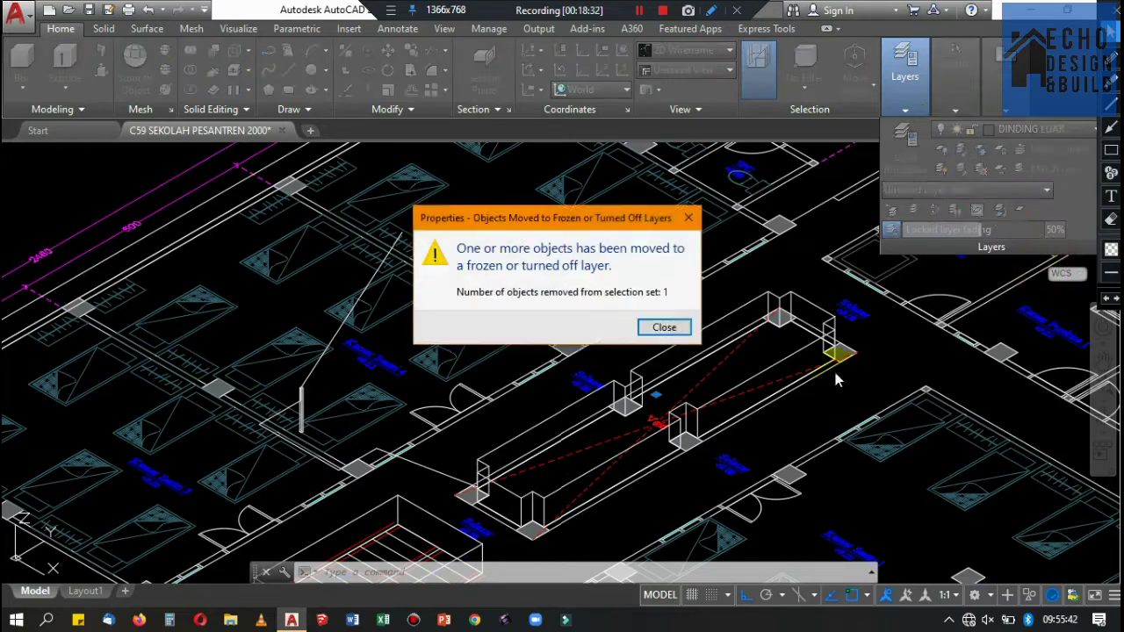
click(665, 326)
scroll(668, 329, down, 5)
scroll(702, 352, up, 2)
scroll(752, 331, up, 3)
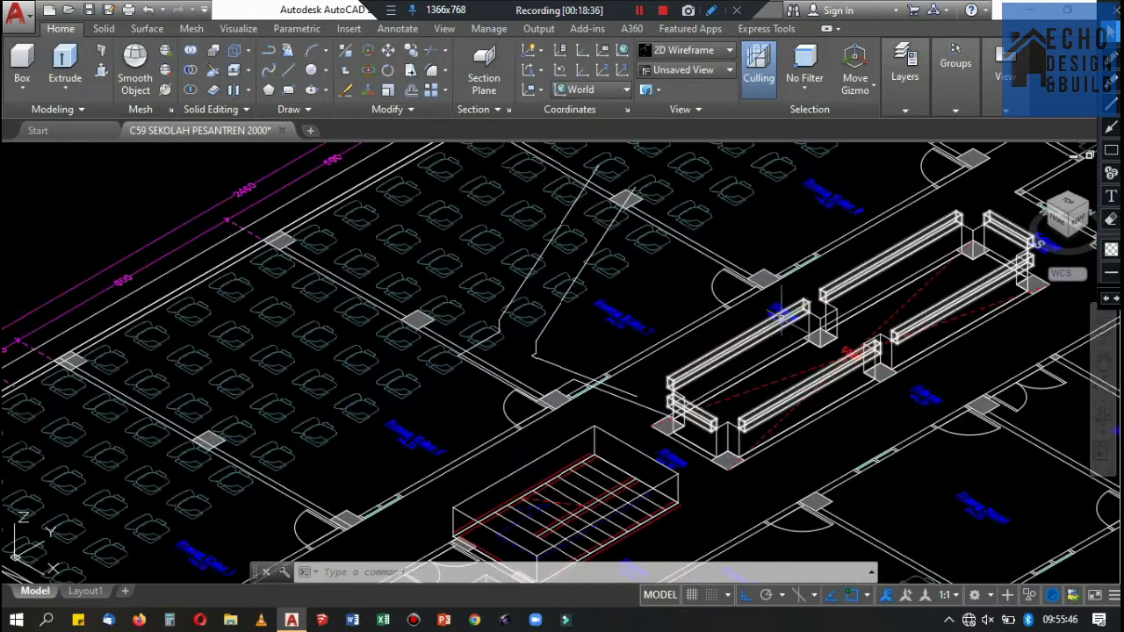
Put the next floor's railing on DINDING LUAR too, then select another floor's railing.
click(738, 341)
click(955, 110)
click(905, 109)
click(998, 131)
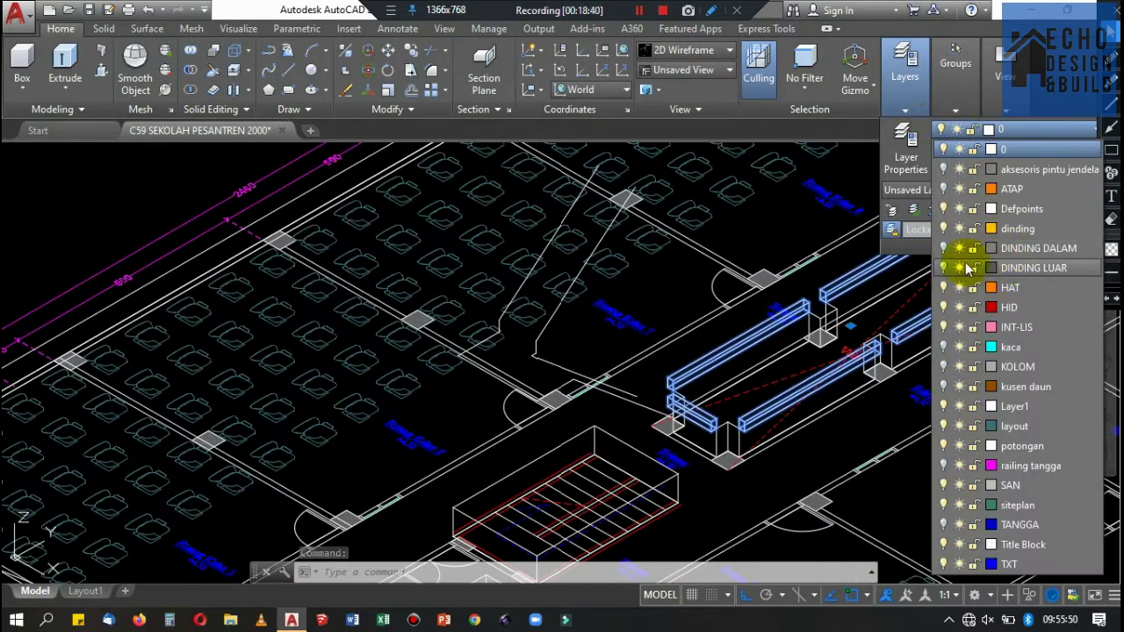
click(1017, 268)
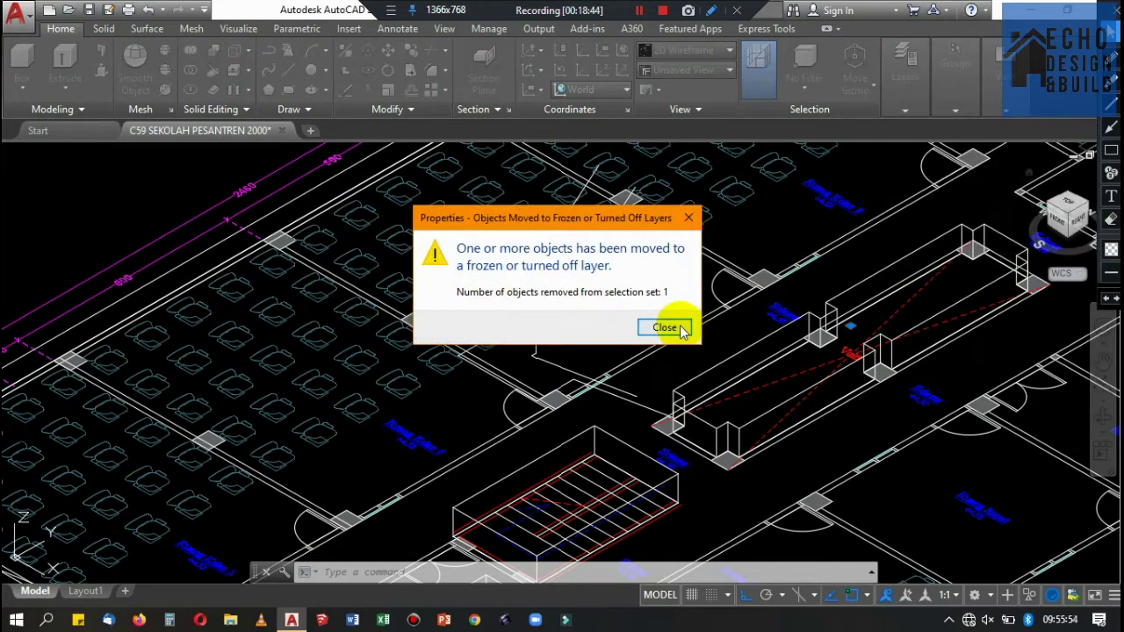
click(664, 325)
scroll(706, 268, down, 5)
scroll(706, 268, up, 5)
scroll(705, 268, up, 2)
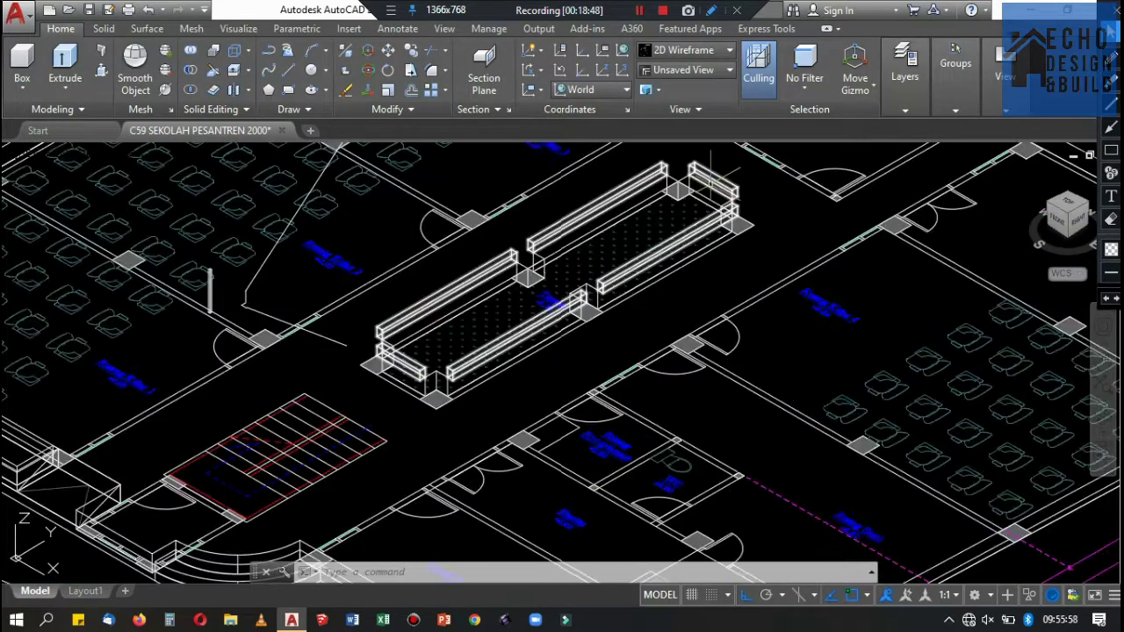
click(908, 99)
Ungroup this floor's railing and move its bars onto the hidden DINDING LUAR layer.
click(978, 138)
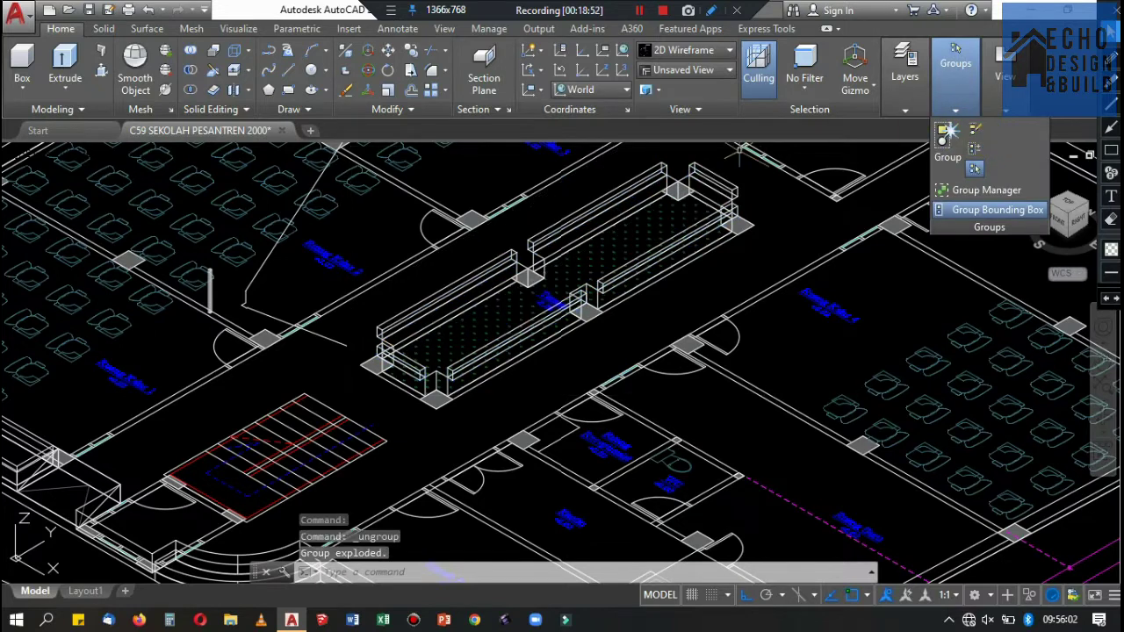
click(905, 112)
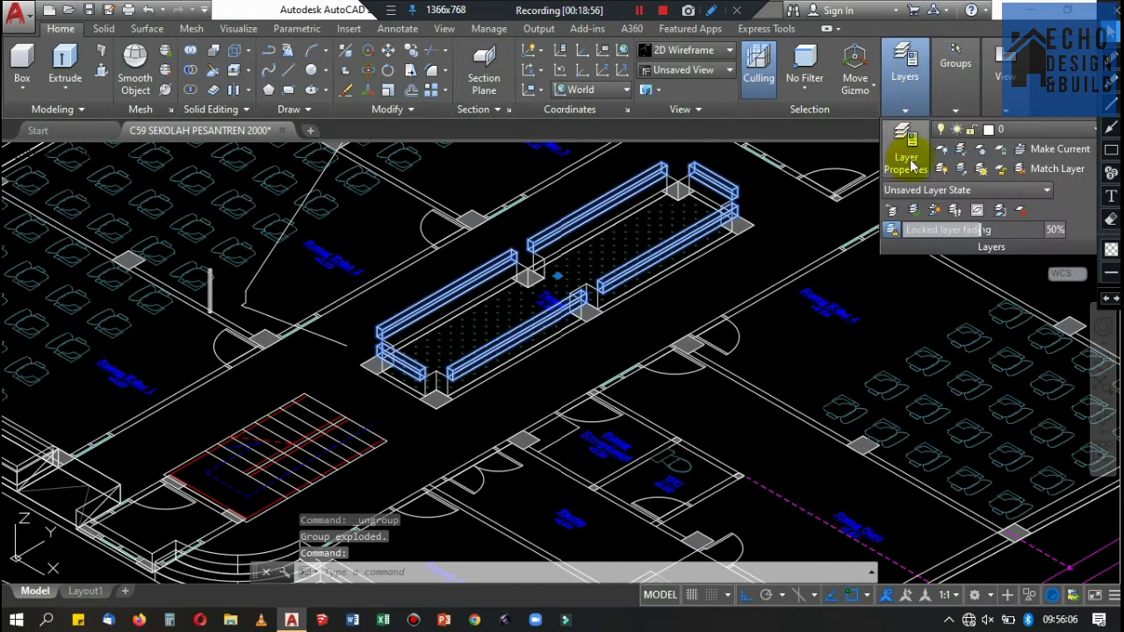
click(1014, 129)
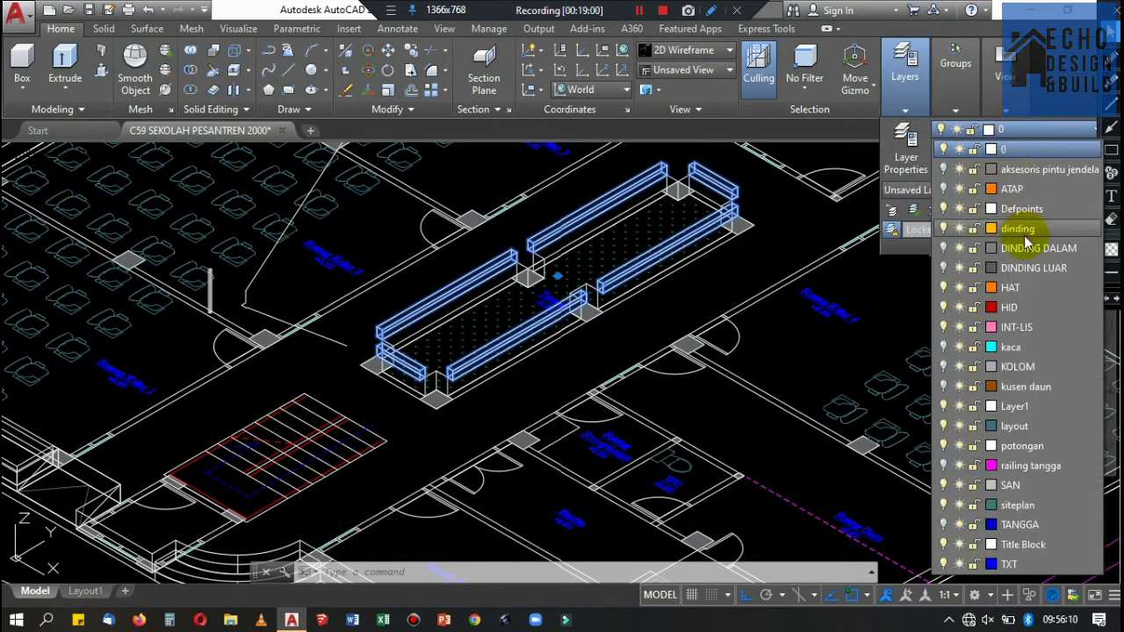
click(1031, 268)
click(660, 326)
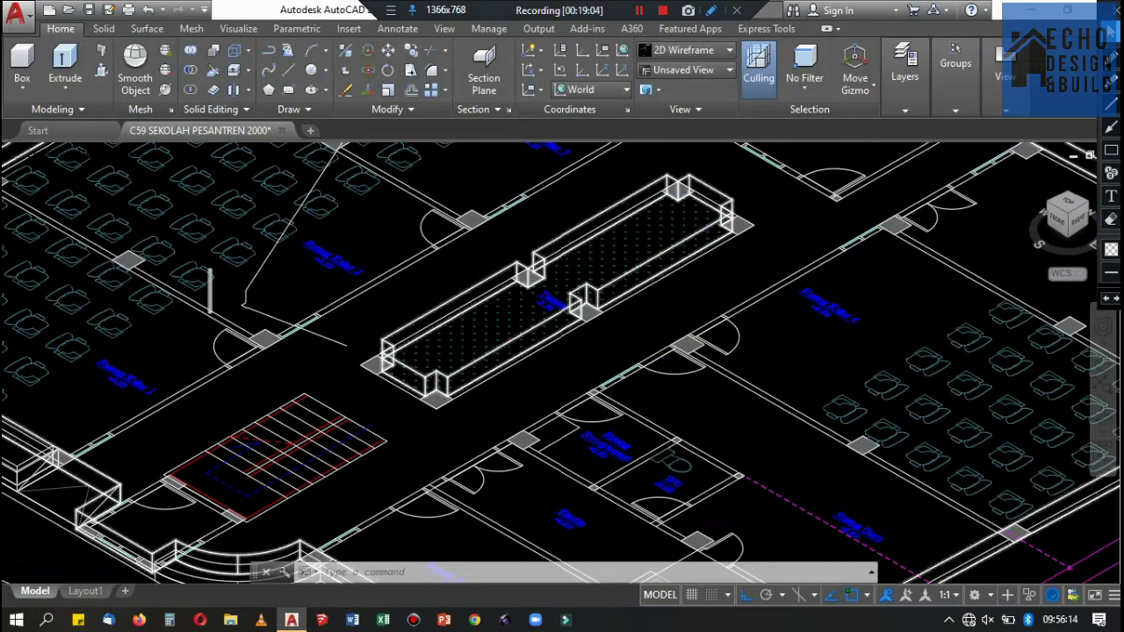
Zoom out to the whole plan and open the Layer Properties Manager.
scroll(661, 290, down, 6)
scroll(635, 286, down, 4)
scroll(702, 223, up, 10)
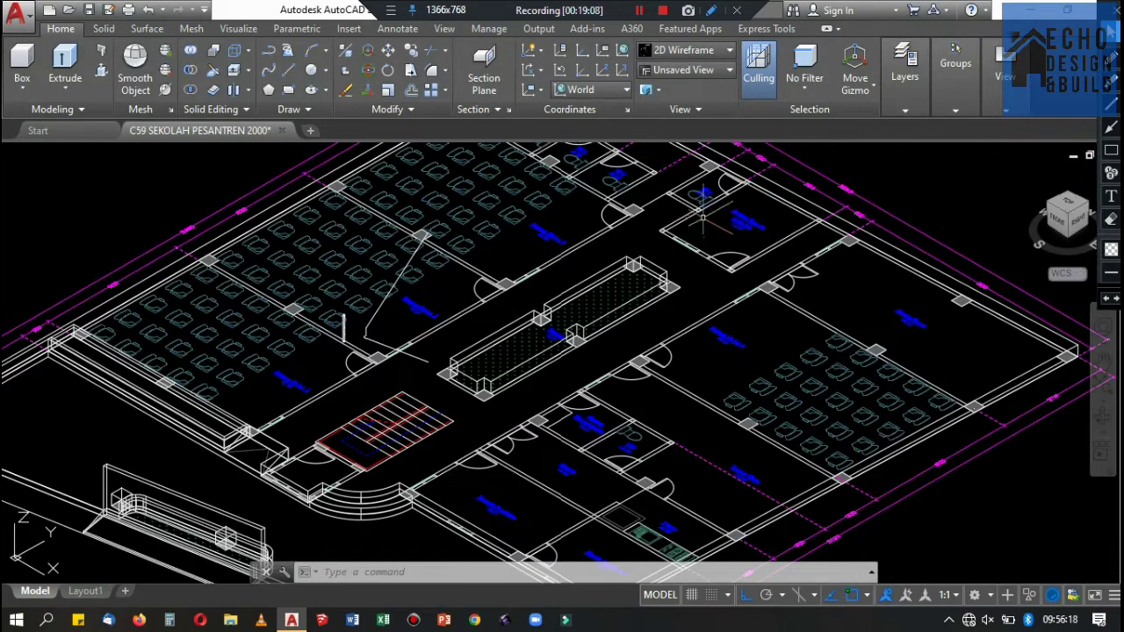
scroll(703, 221, down, 6)
scroll(615, 166, up, 5)
click(905, 66)
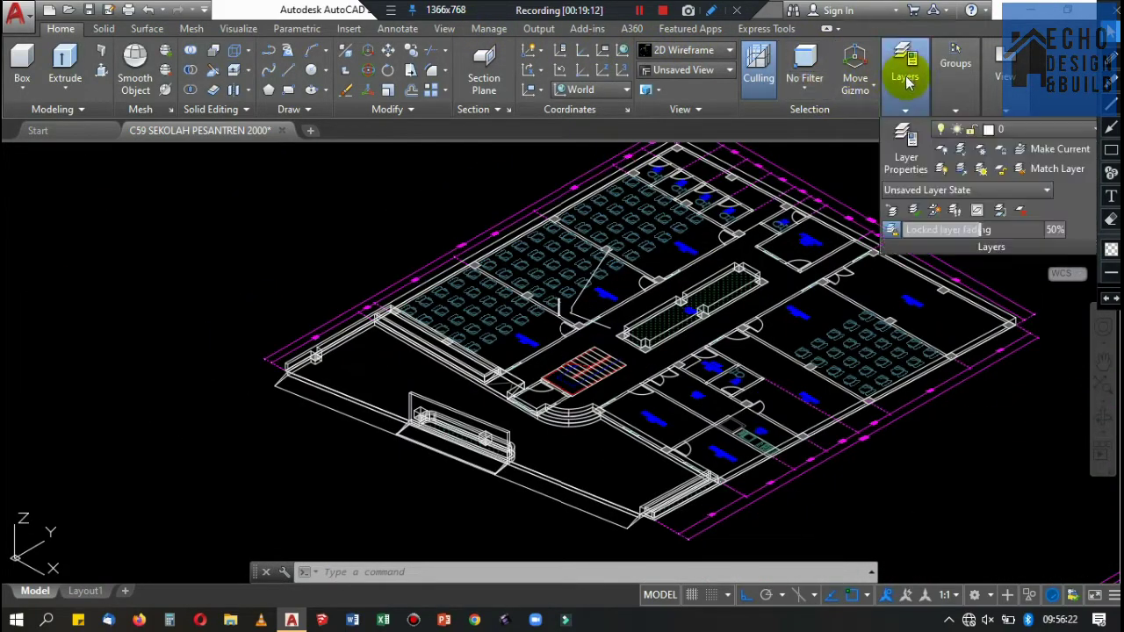
click(908, 123)
Create layer LANTAI DALAM with colour 17, then add another new layer for CARPORT.
click(235, 81)
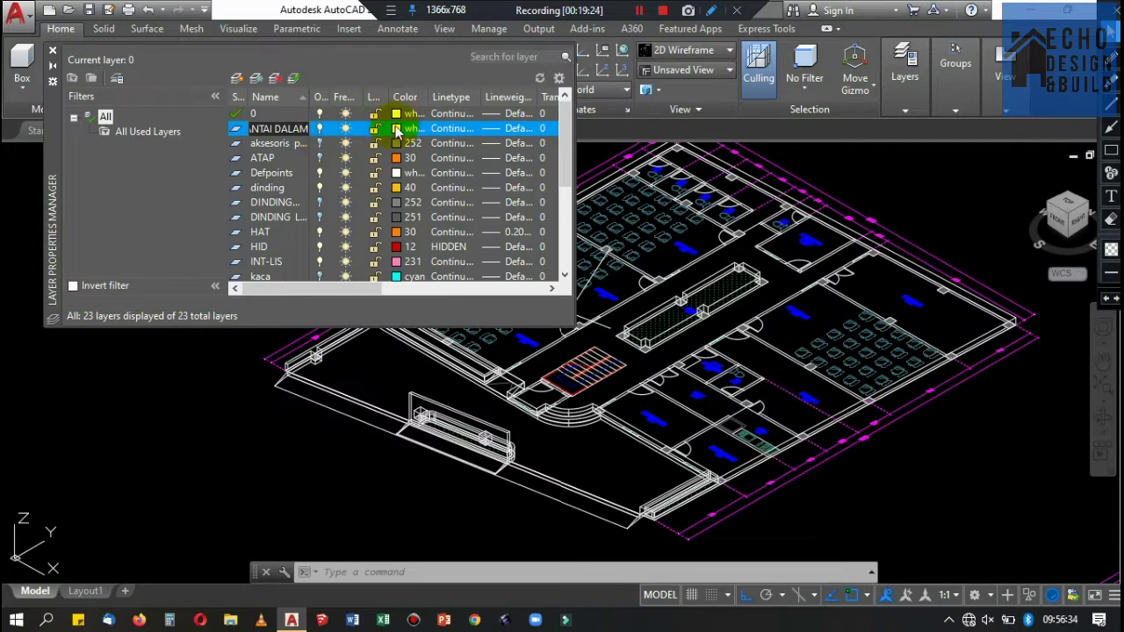
click(396, 129)
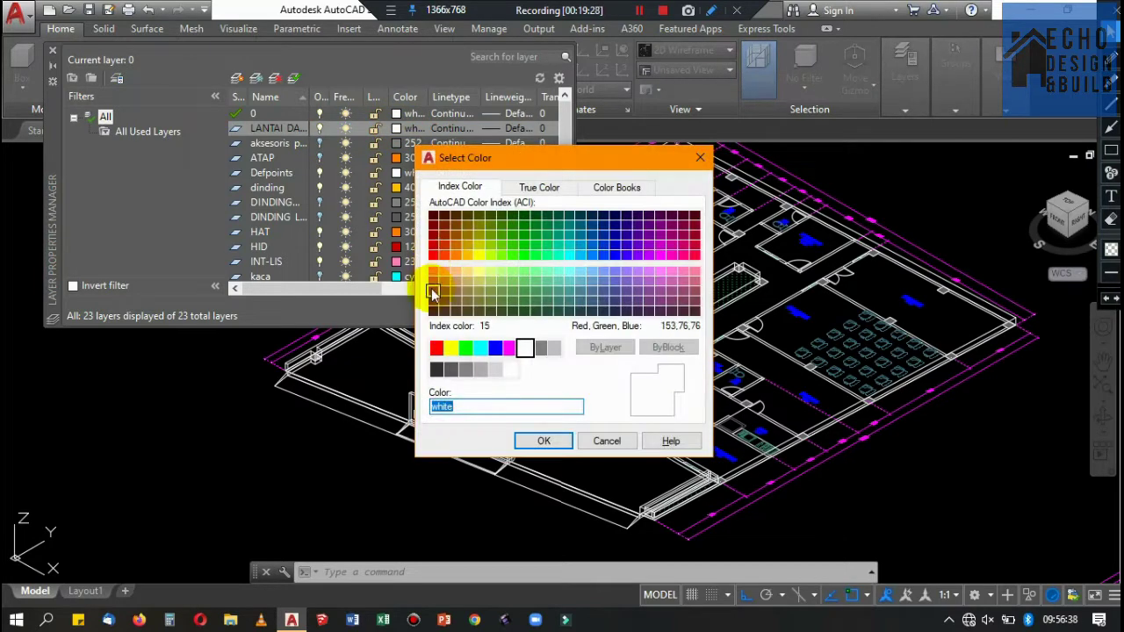
click(544, 442)
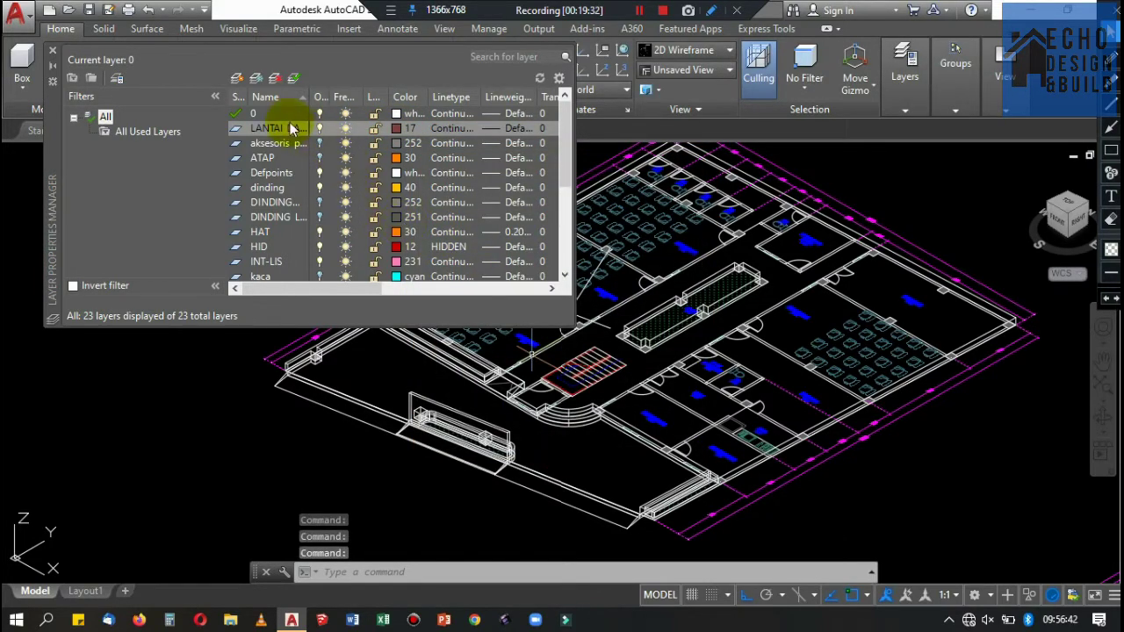
click(235, 86)
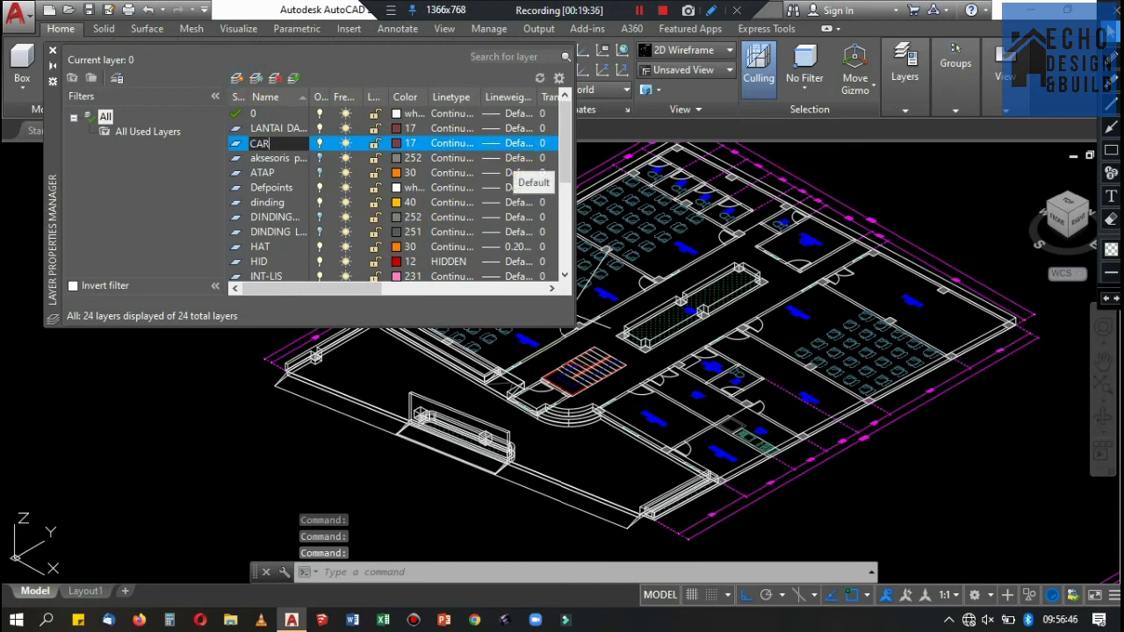
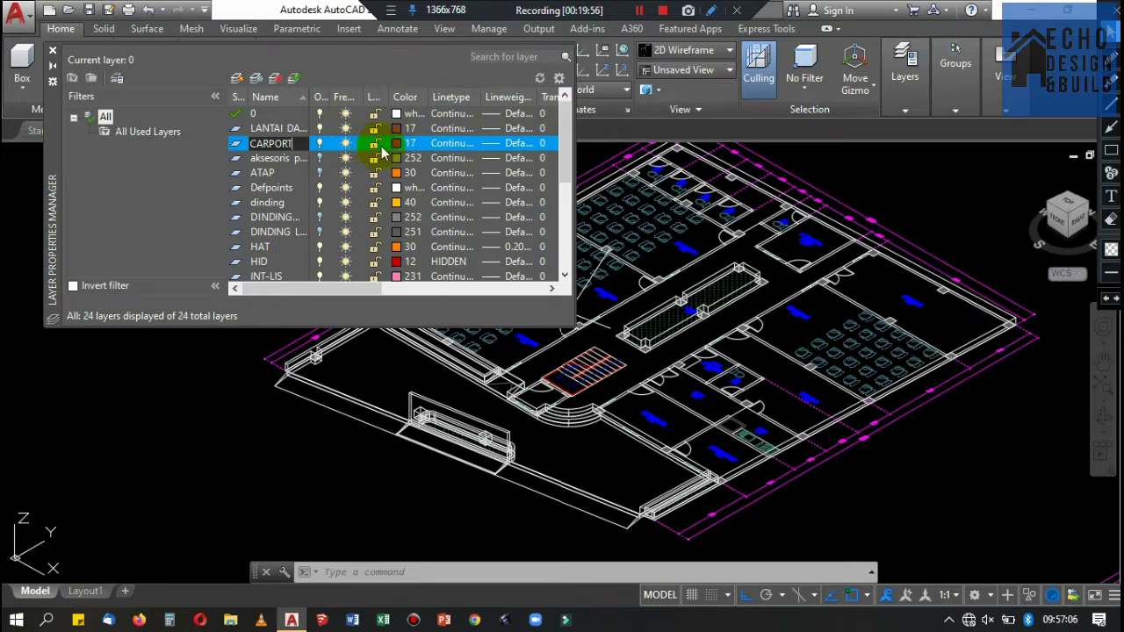
Change the CARPORT layer colour to 29 in Layer Properties.
click(395, 146)
click(444, 311)
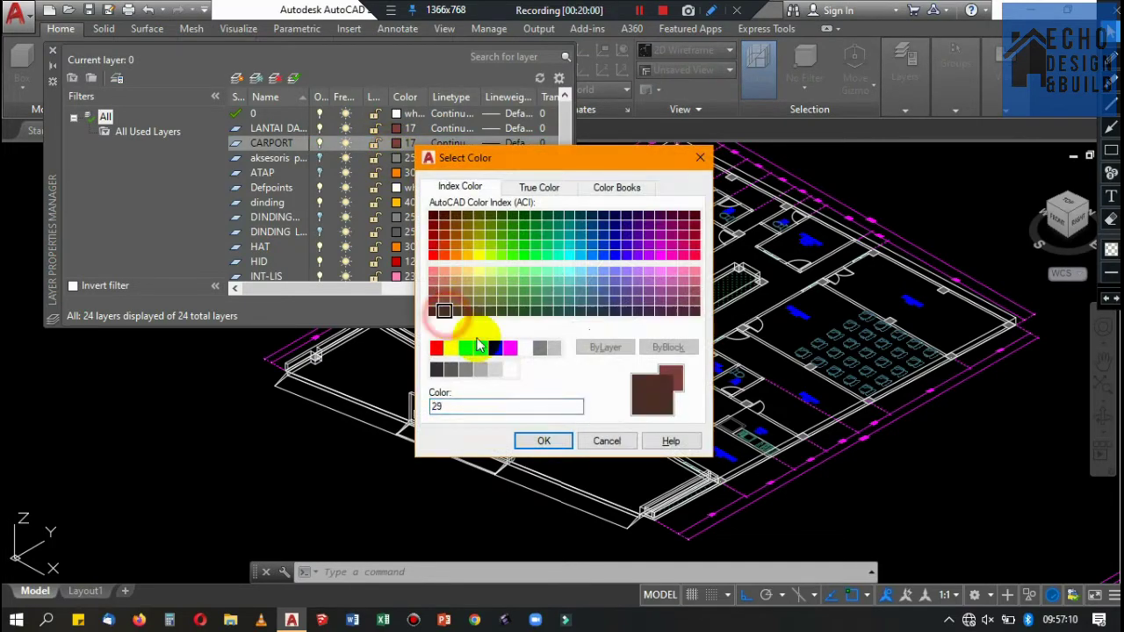
click(540, 441)
click(52, 50)
Window-select the carport slab and assign it to the CARPORT layer.
scroll(290, 378, up, 5)
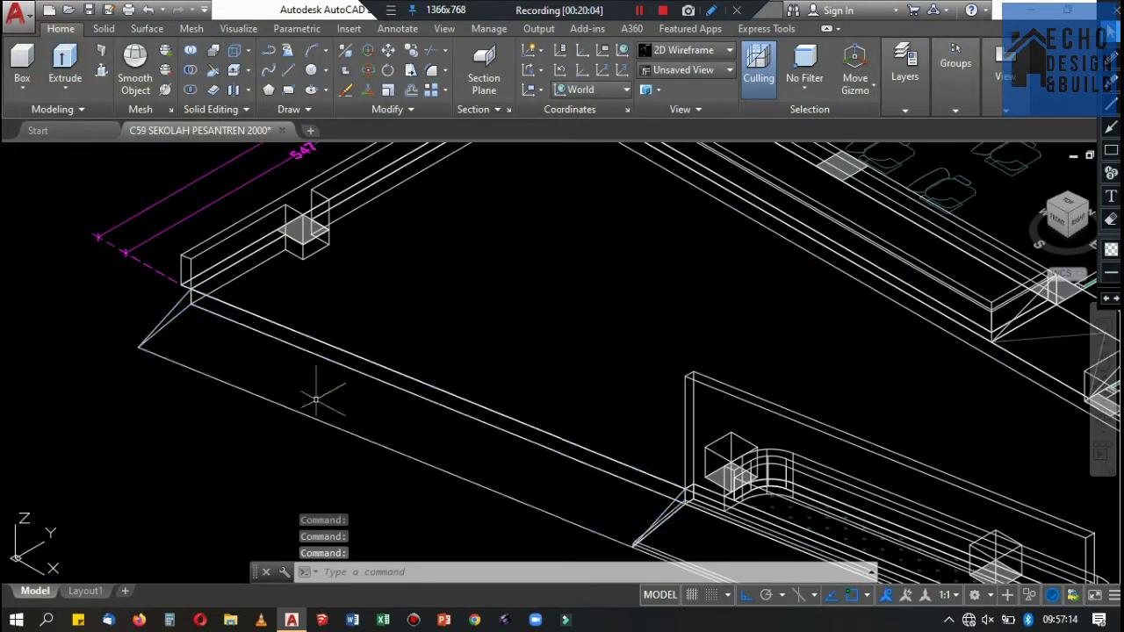
click(233, 362)
click(1018, 458)
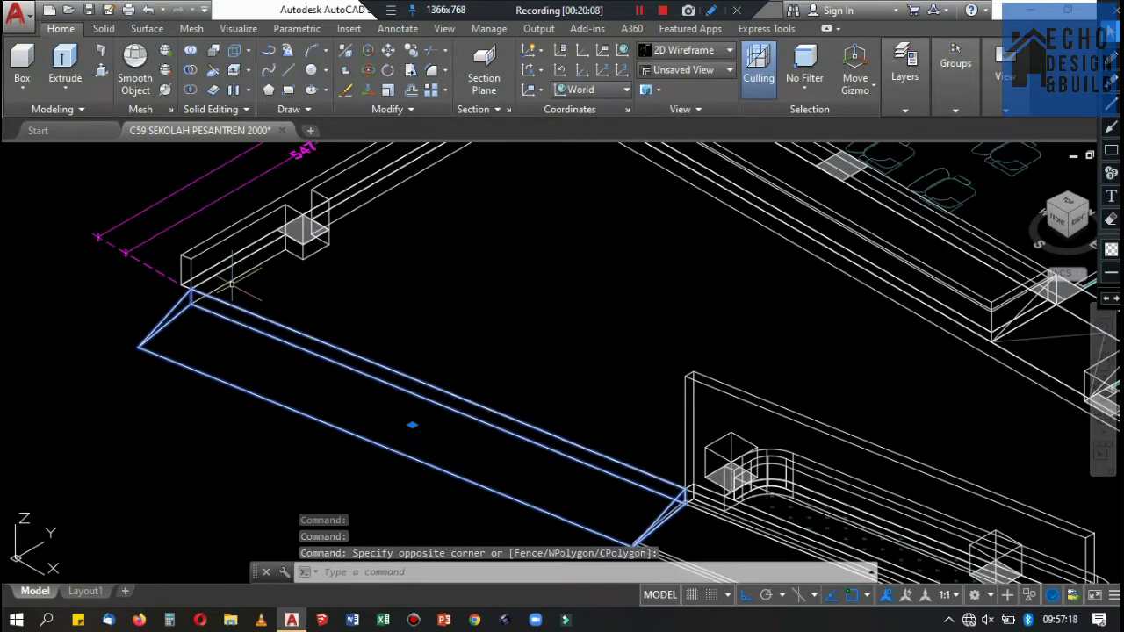
scroll(573, 307, down, 5)
scroll(573, 391, up, 2)
scroll(539, 181, up, 2)
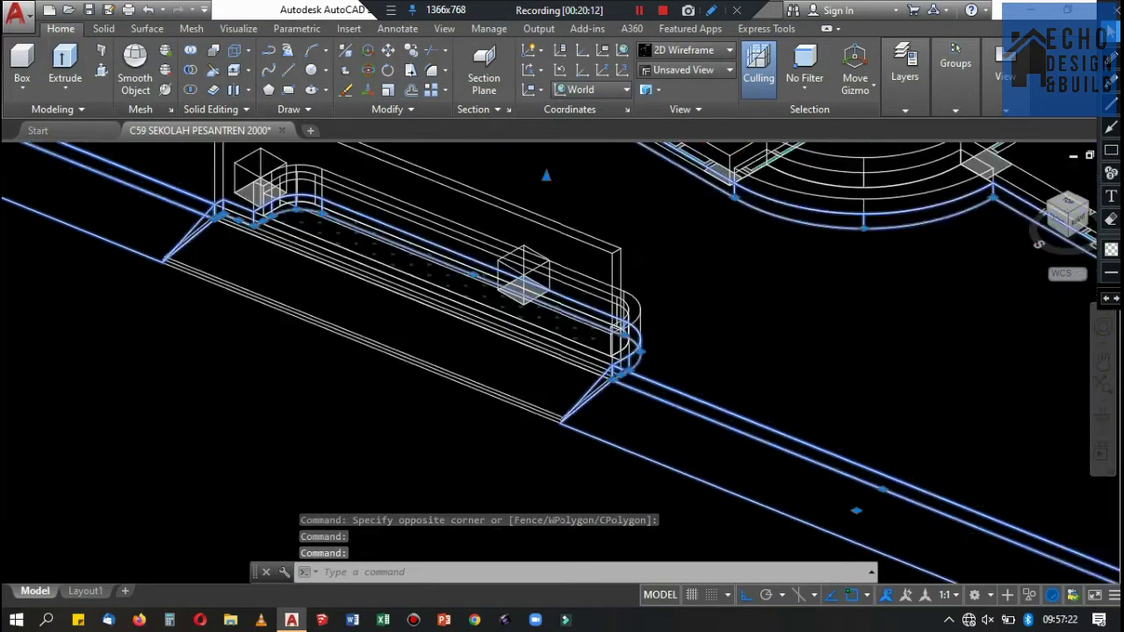
scroll(537, 324, down, 6)
scroll(571, 332, up, 4)
scroll(571, 332, down, 4)
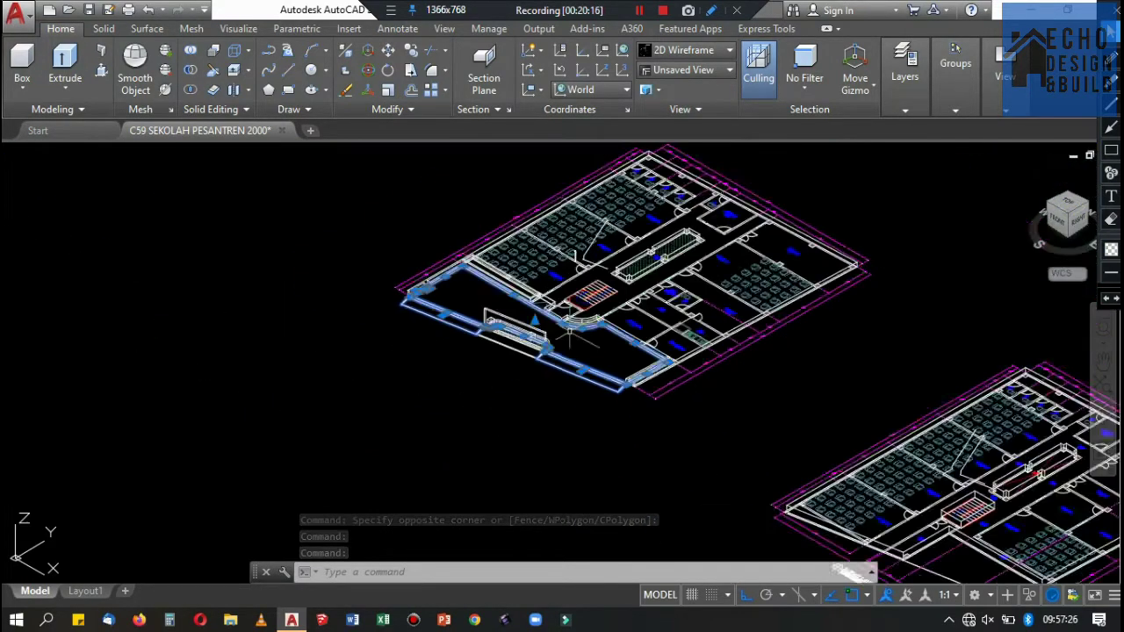
scroll(571, 332, up, 3)
click(905, 110)
click(1015, 131)
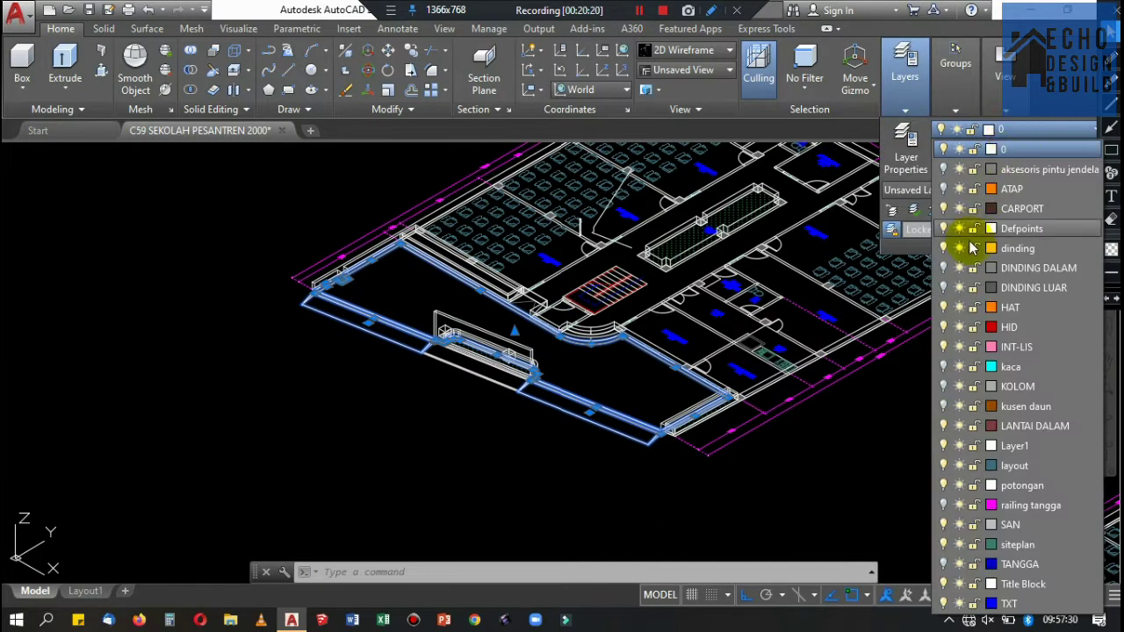
click(1014, 263)
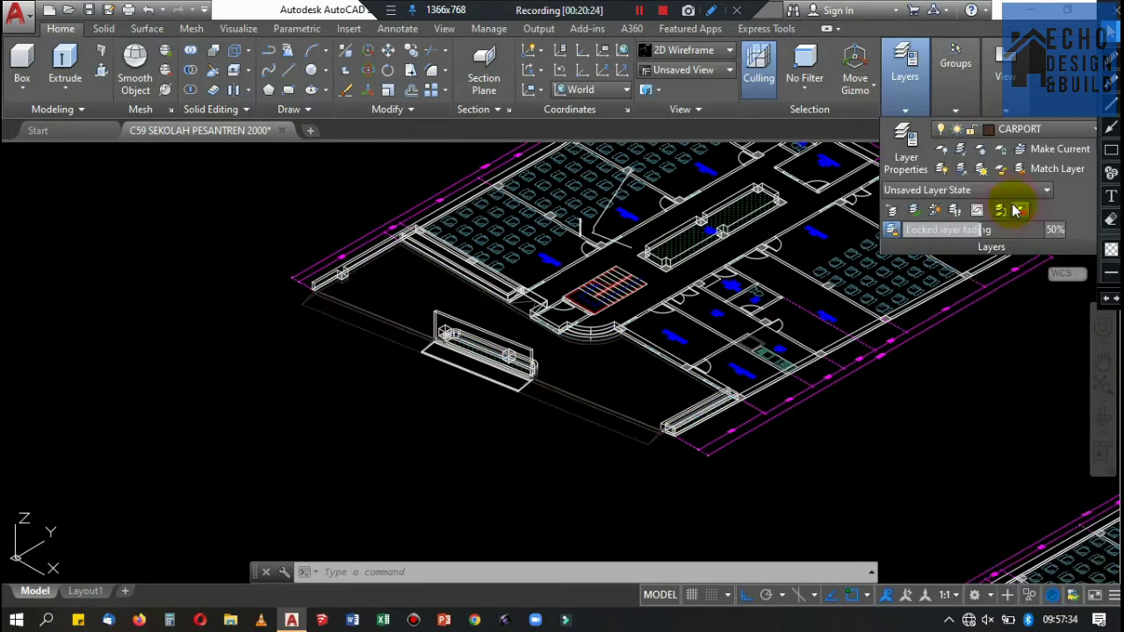
Turn off the CARPORT layer from the layer dropdown.
click(900, 107)
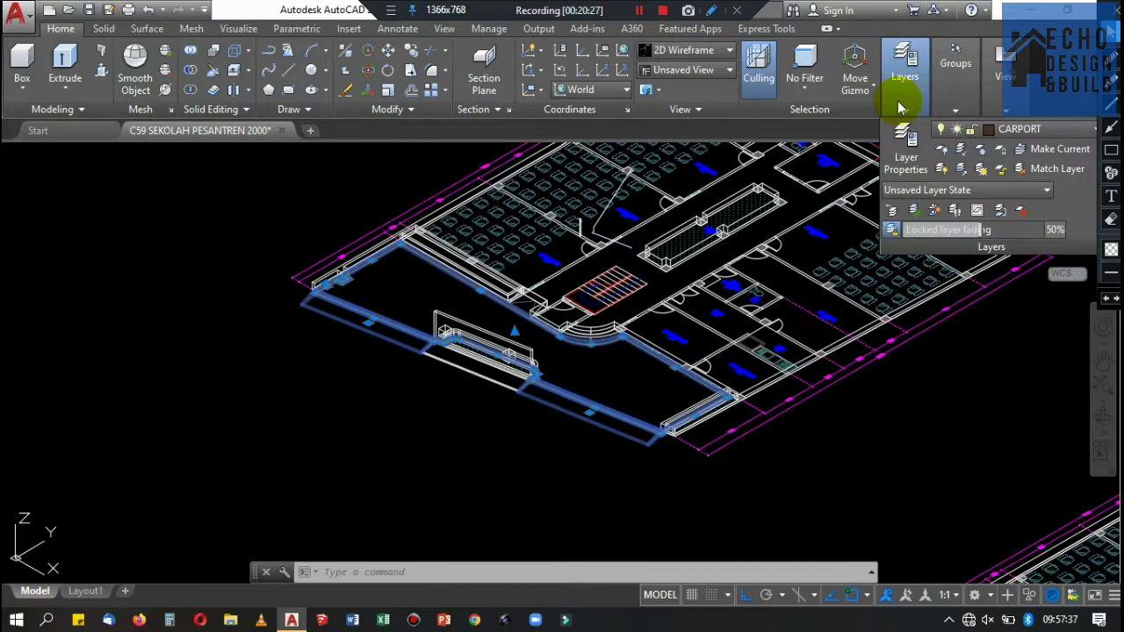
click(1014, 132)
click(940, 213)
click(552, 436)
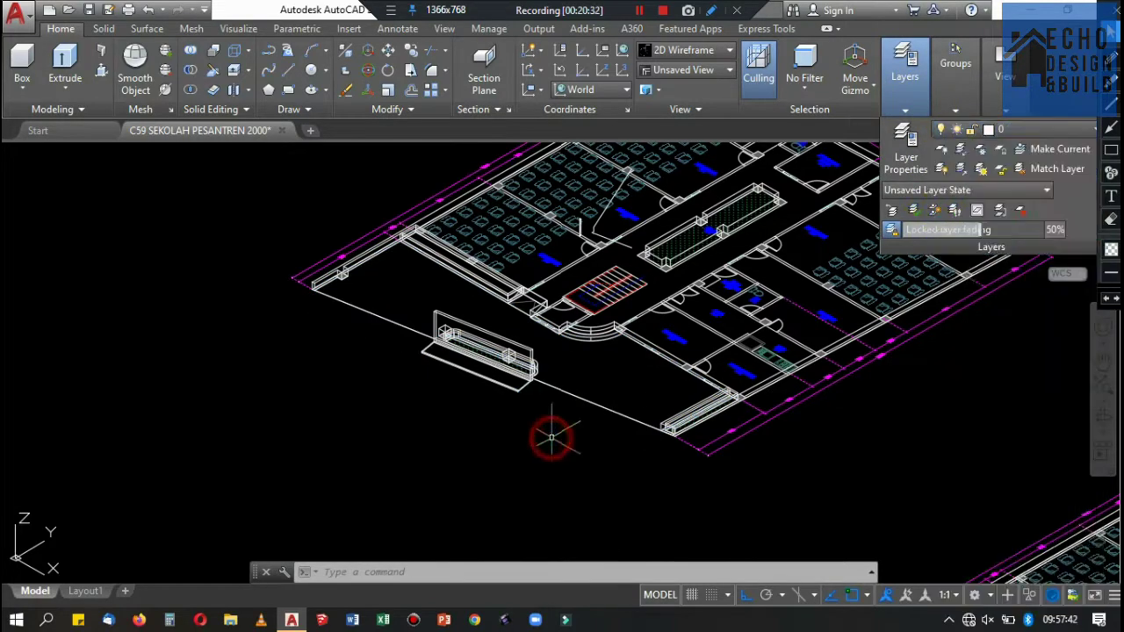
Select the three benches and move them to the hidden DINDING LUAR layer.
scroll(552, 437, up, 4)
scroll(702, 440, down, 4)
scroll(552, 280, up, 4)
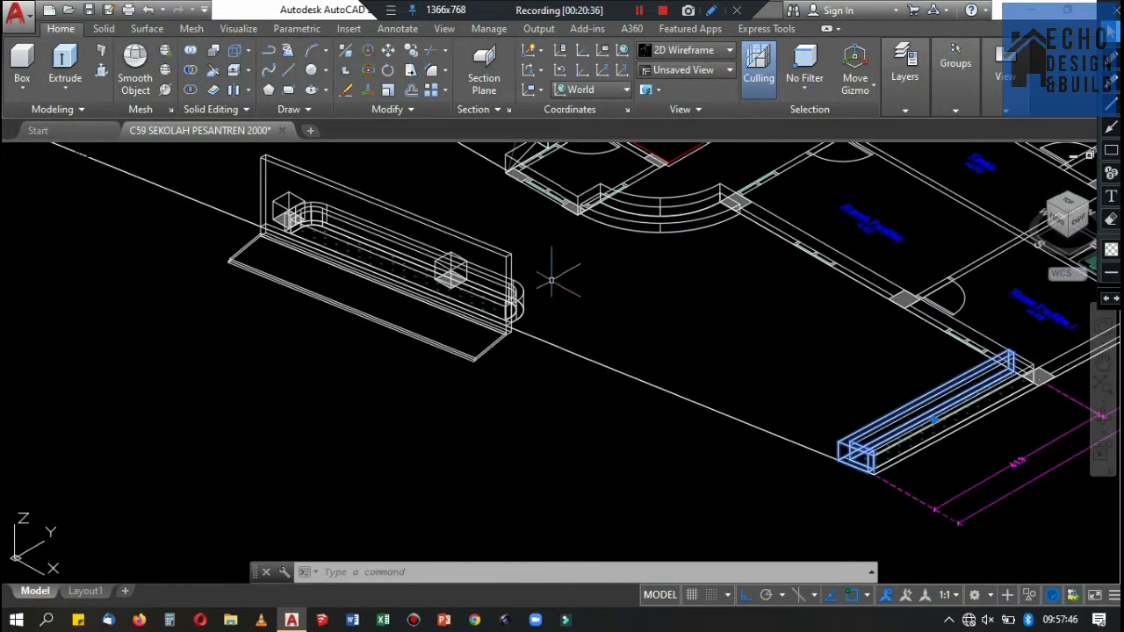
click(512, 264)
scroll(514, 242, up, 3)
scroll(515, 276, down, 8)
scroll(538, 270, up, 5)
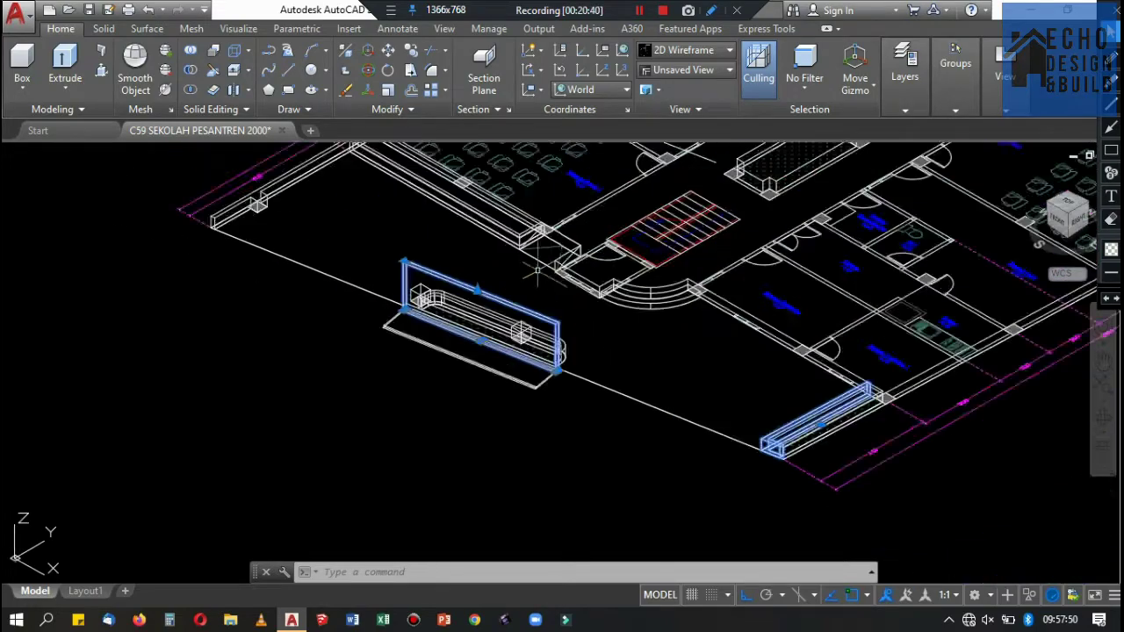
scroll(538, 271, down, 3)
scroll(537, 263, up, 2)
scroll(555, 239, up, 2)
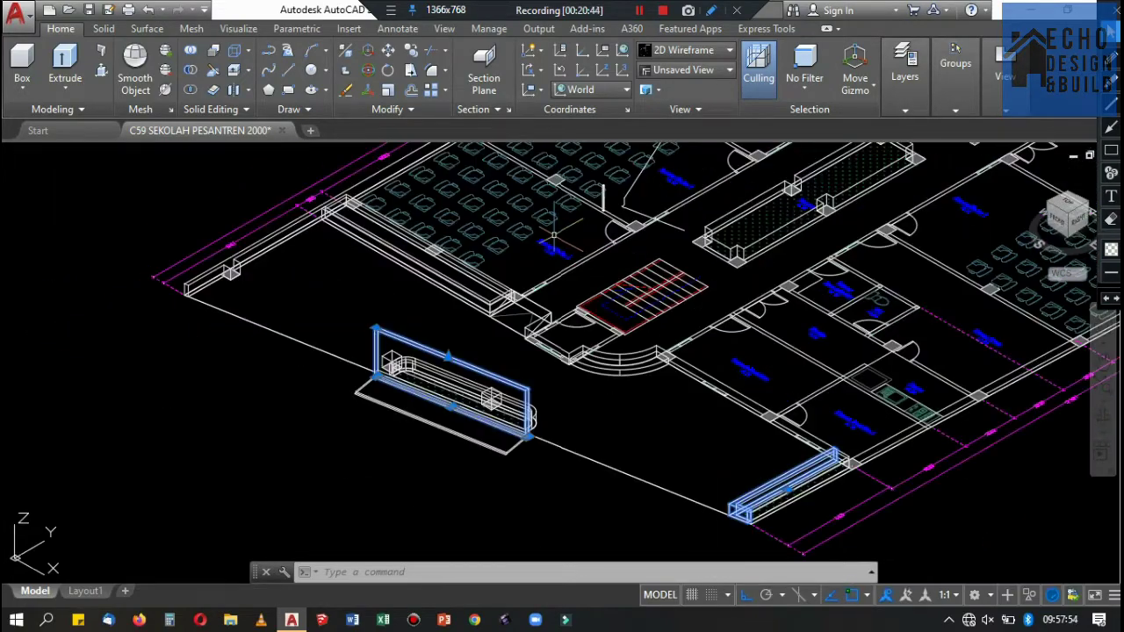
scroll(547, 236, down, 4)
scroll(552, 233, up, 7)
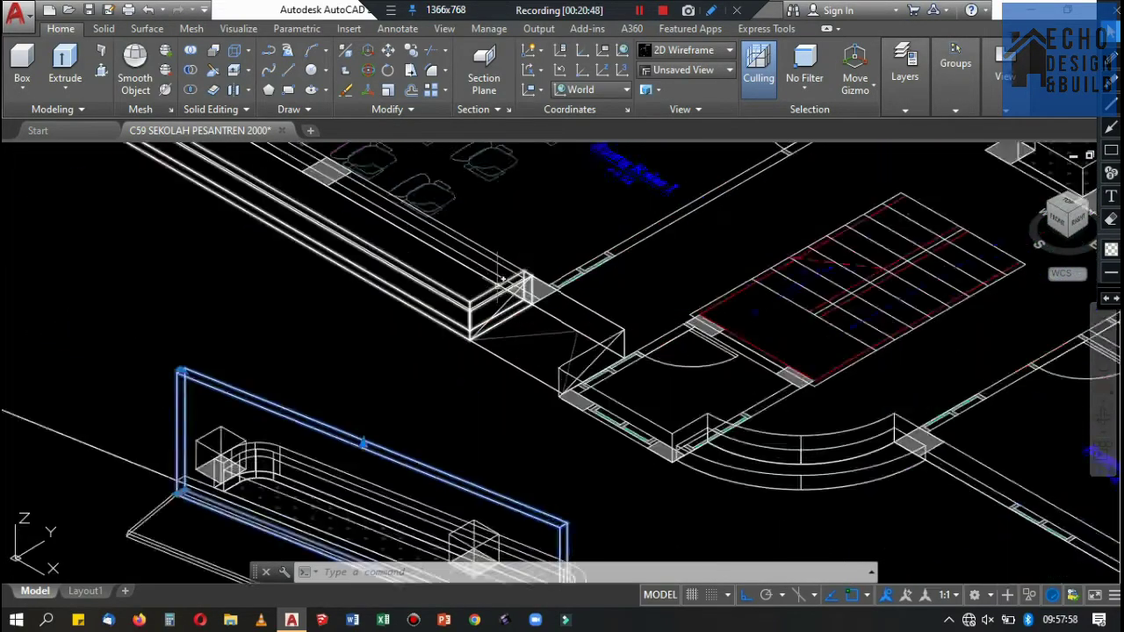
scroll(555, 232, up, 2)
scroll(558, 230, down, 4)
scroll(557, 230, down, 2)
click(906, 70)
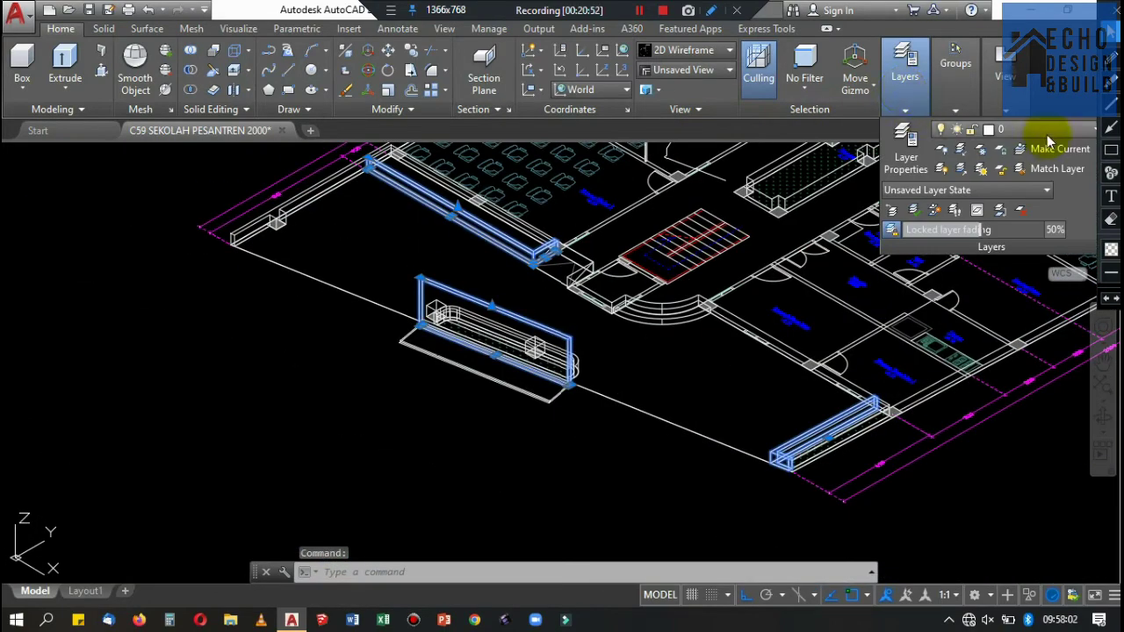
click(1046, 132)
click(1034, 290)
click(1034, 290)
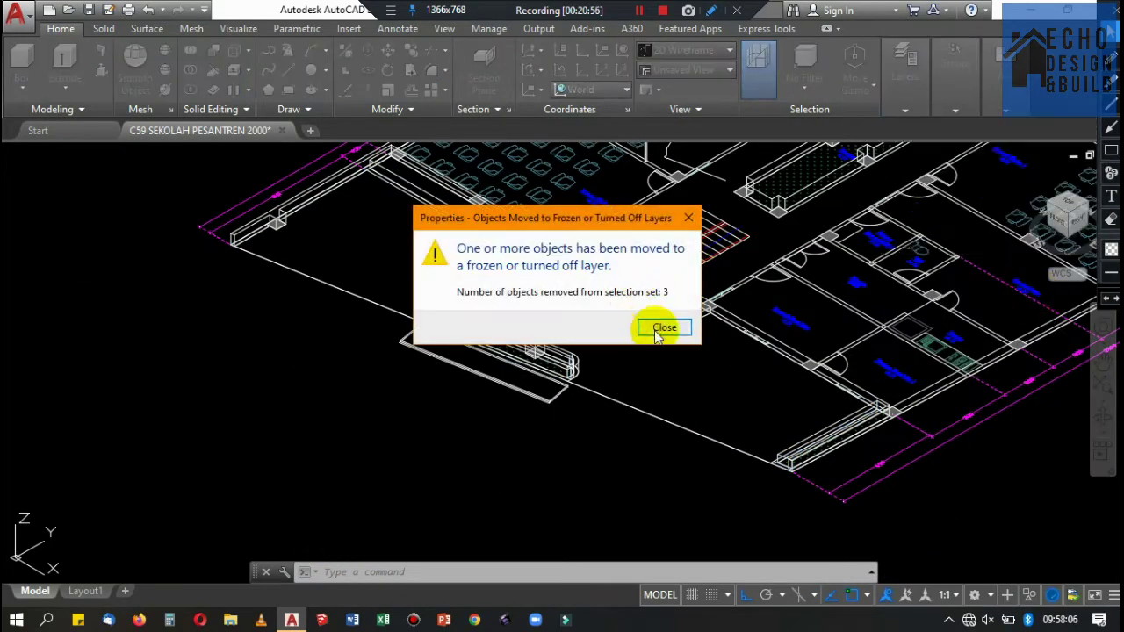
Create a new layer RUMPUT with colour 98 (dark green).
click(657, 323)
click(906, 70)
click(908, 130)
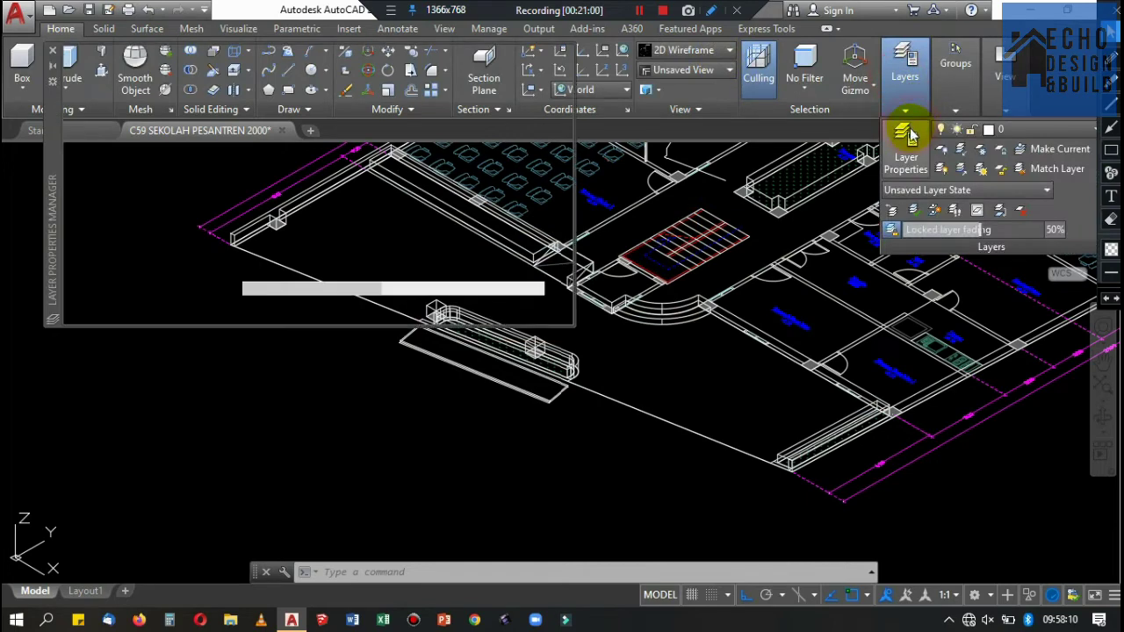
click(237, 80)
text(RUMPUT)
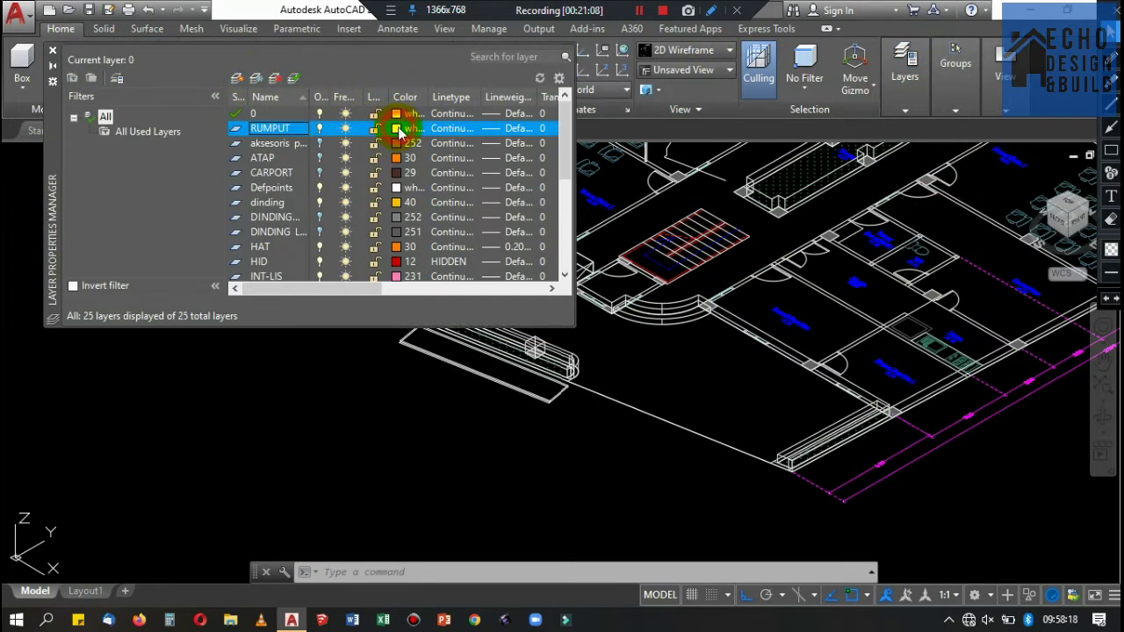
click(398, 129)
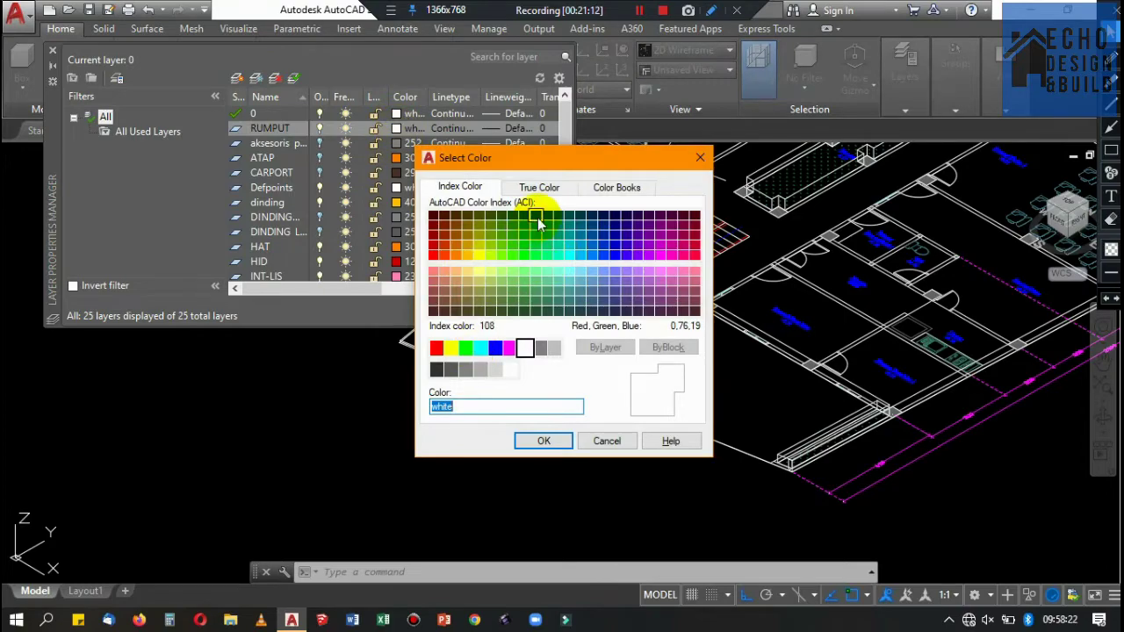
click(532, 442)
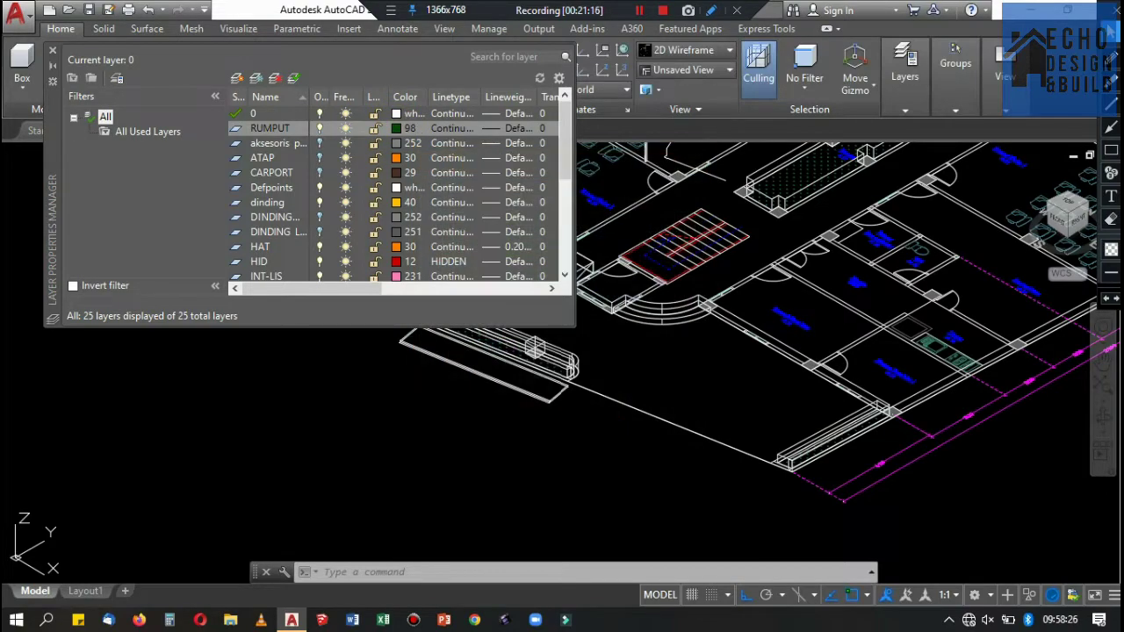
click(51, 56)
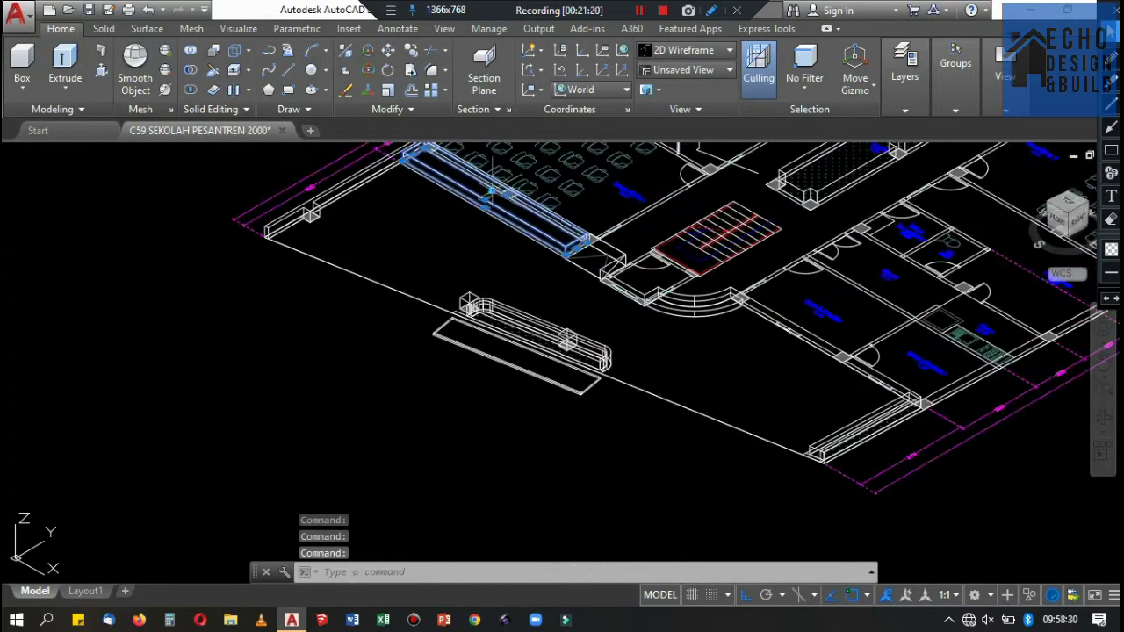
Select the long slab and put it on the RUMPUT layer.
scroll(646, 422, up, 3)
scroll(650, 420, up, 2)
scroll(654, 318, up, 2)
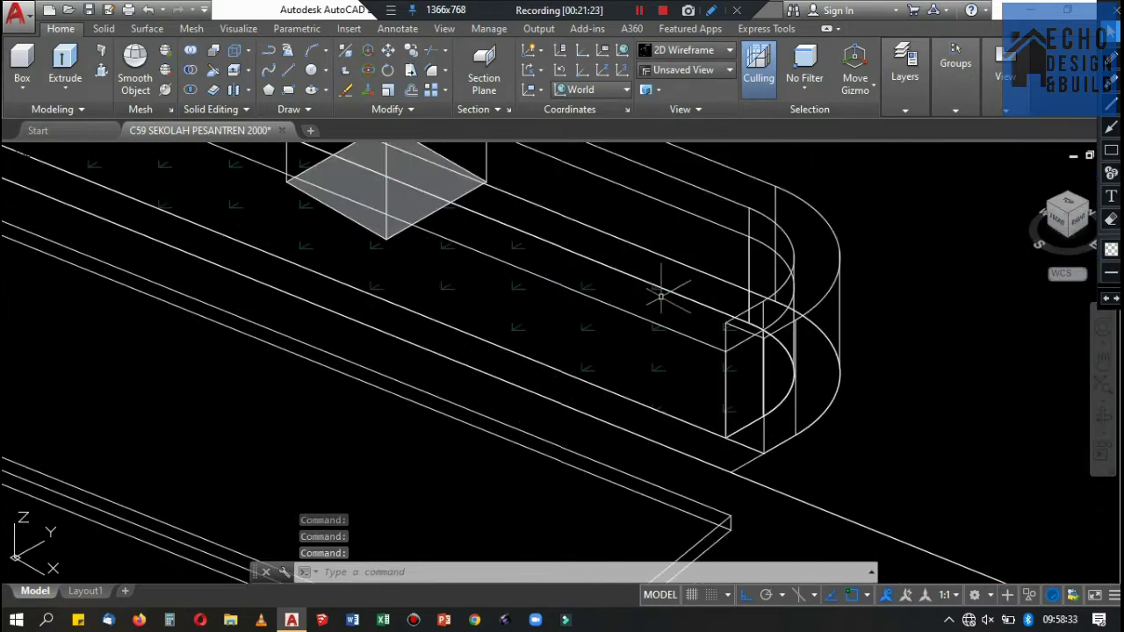
click(699, 223)
scroll(699, 224, down, 5)
scroll(776, 427, up, 5)
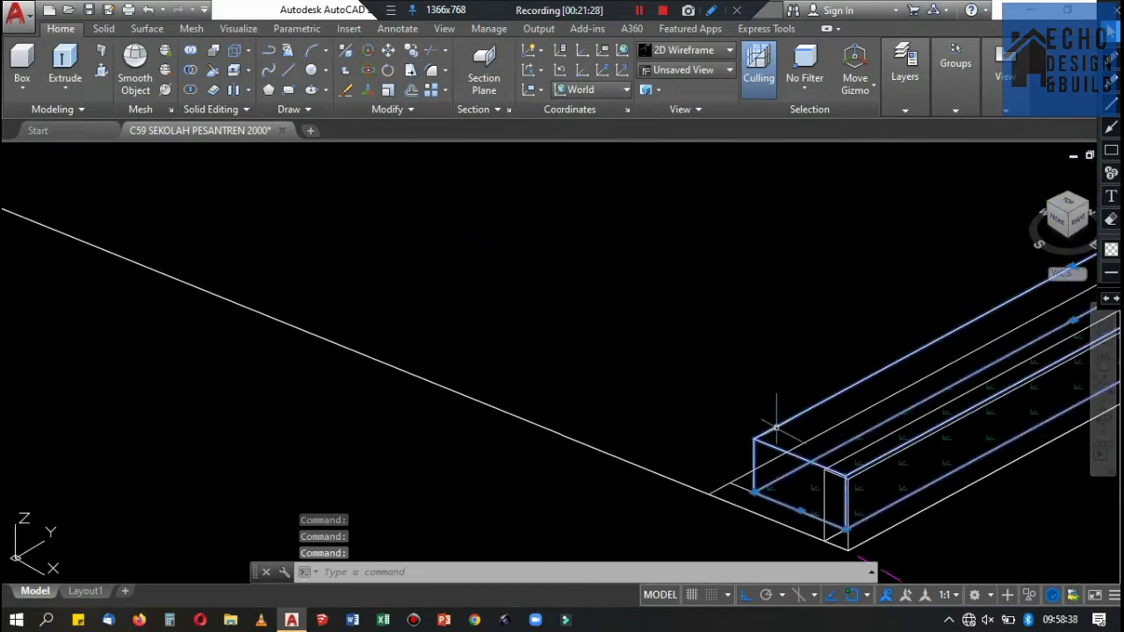
scroll(777, 428, down, 3)
scroll(422, 253, up, 3)
click(899, 85)
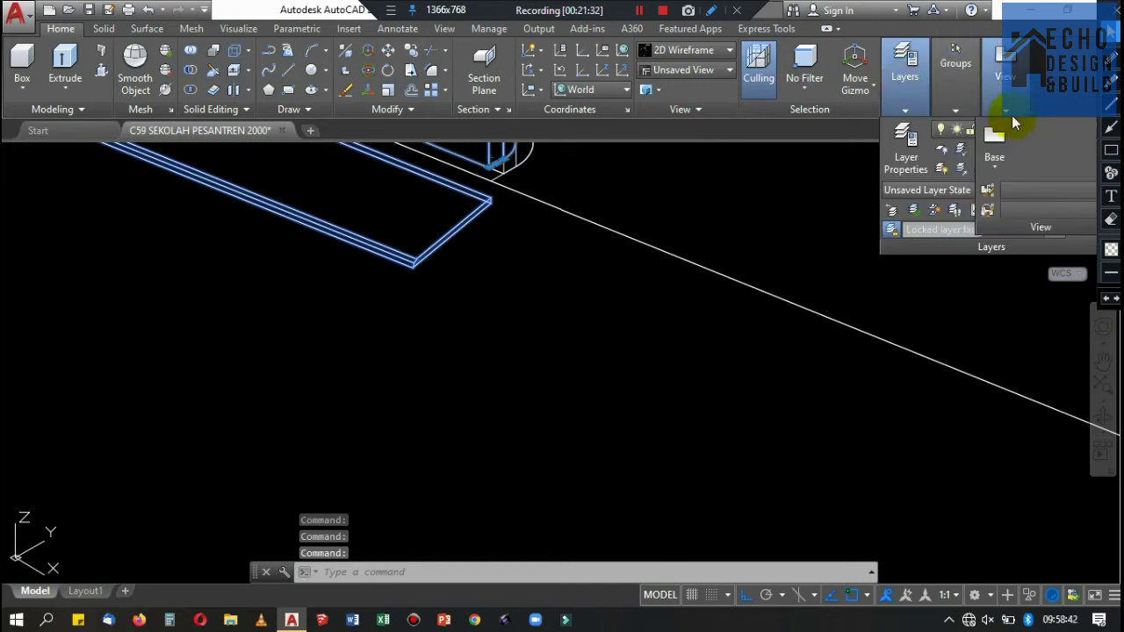
click(957, 132)
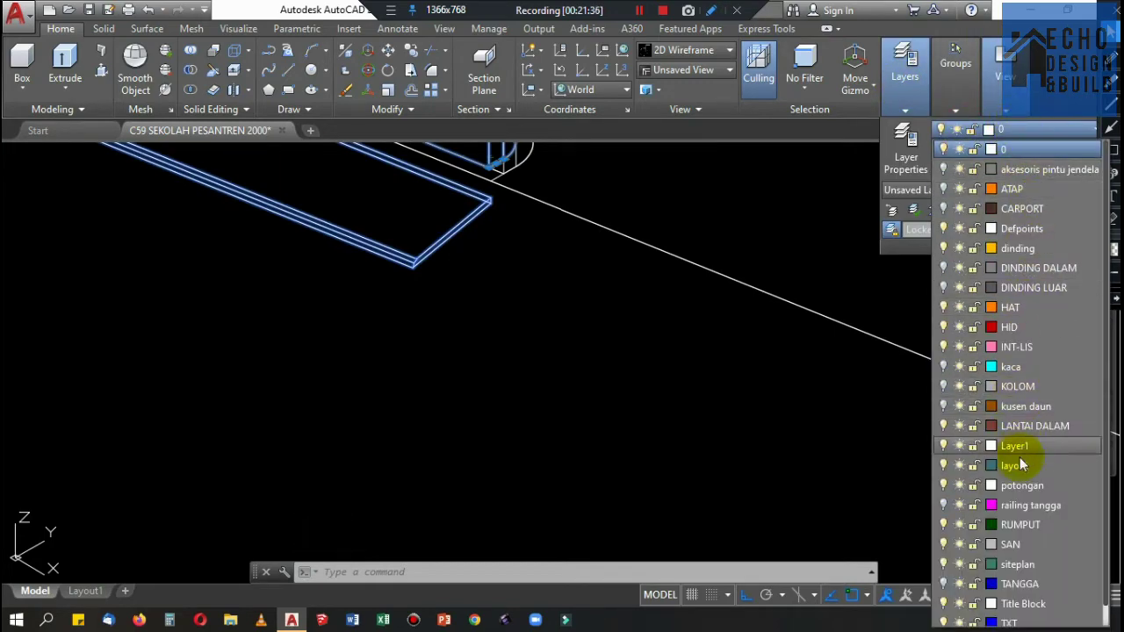
click(1017, 502)
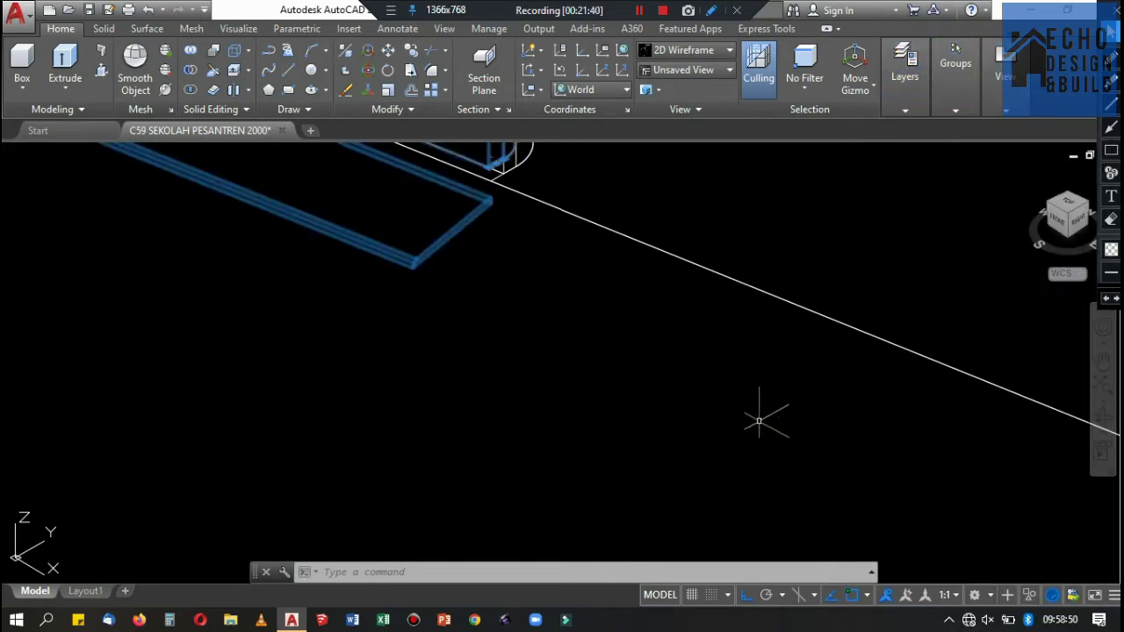
Toggle the RUMPUT layer's visibility in the layer dropdown.
scroll(765, 414, down, 3)
scroll(765, 414, down, 3)
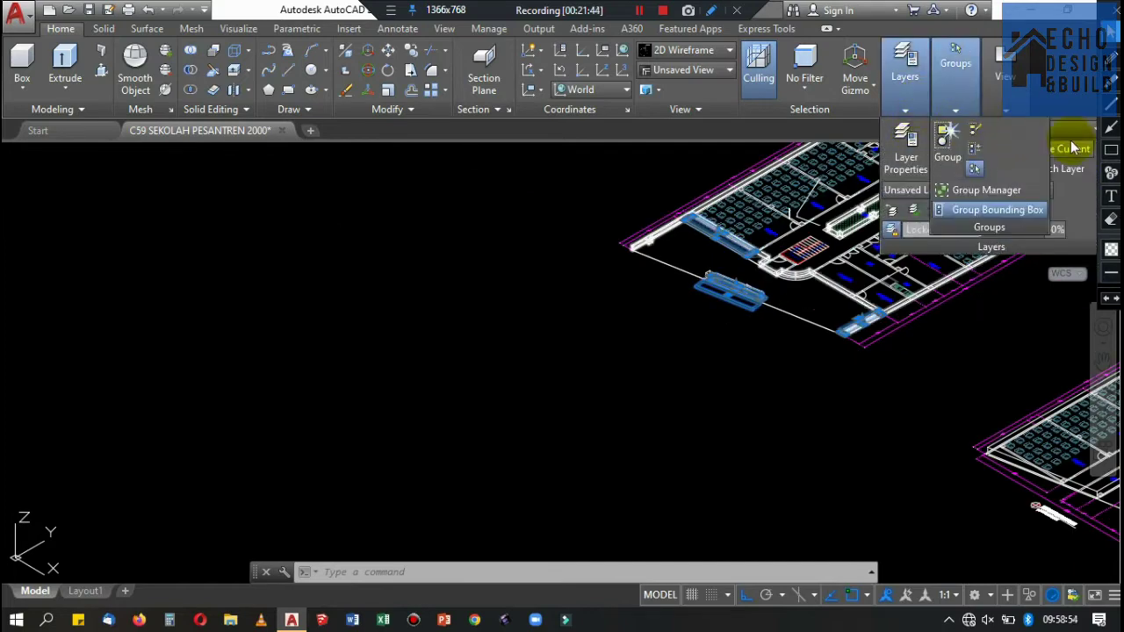
click(1074, 134)
click(942, 505)
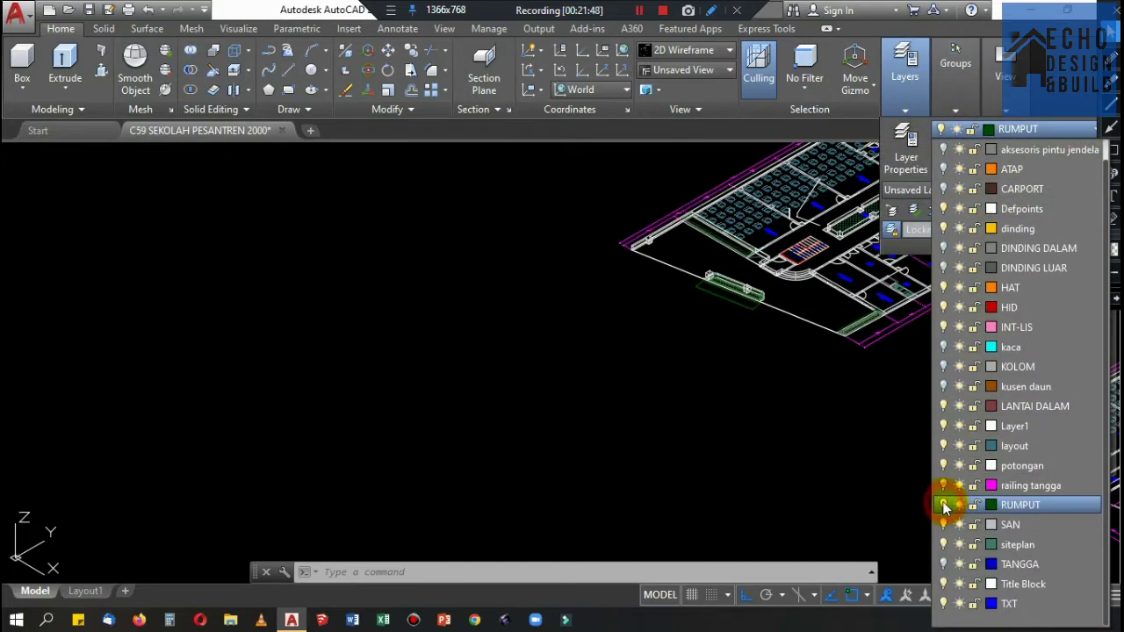
click(790, 366)
Move another bench to the hidden DINDING LUAR layer and dismiss the warning.
scroll(790, 367, up, 5)
click(770, 345)
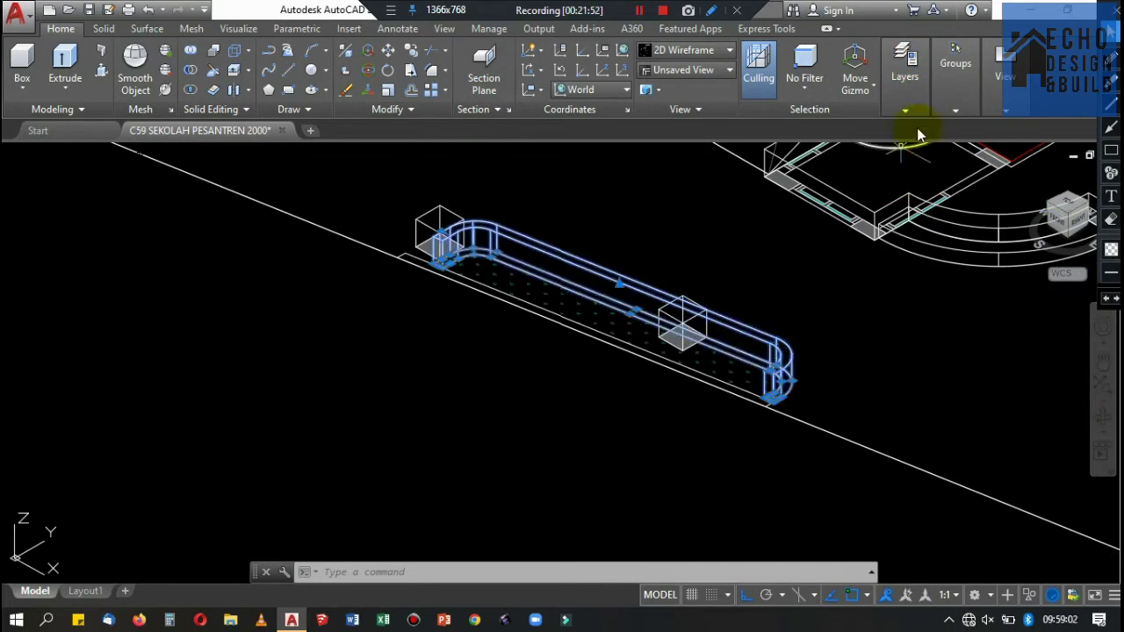
click(913, 108)
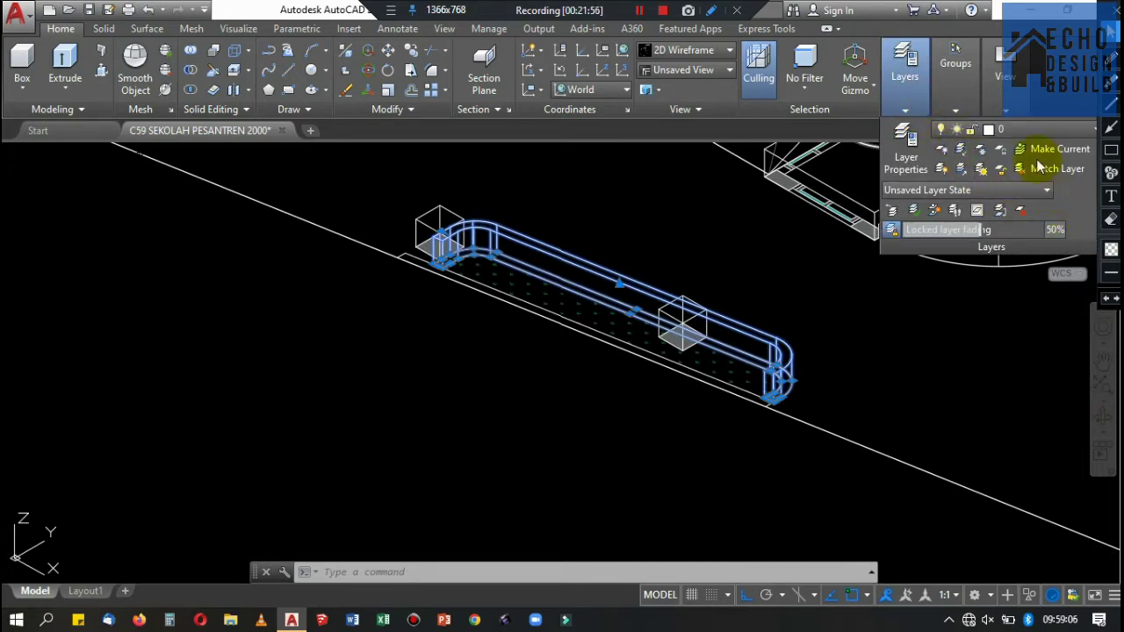
click(1050, 135)
click(1039, 275)
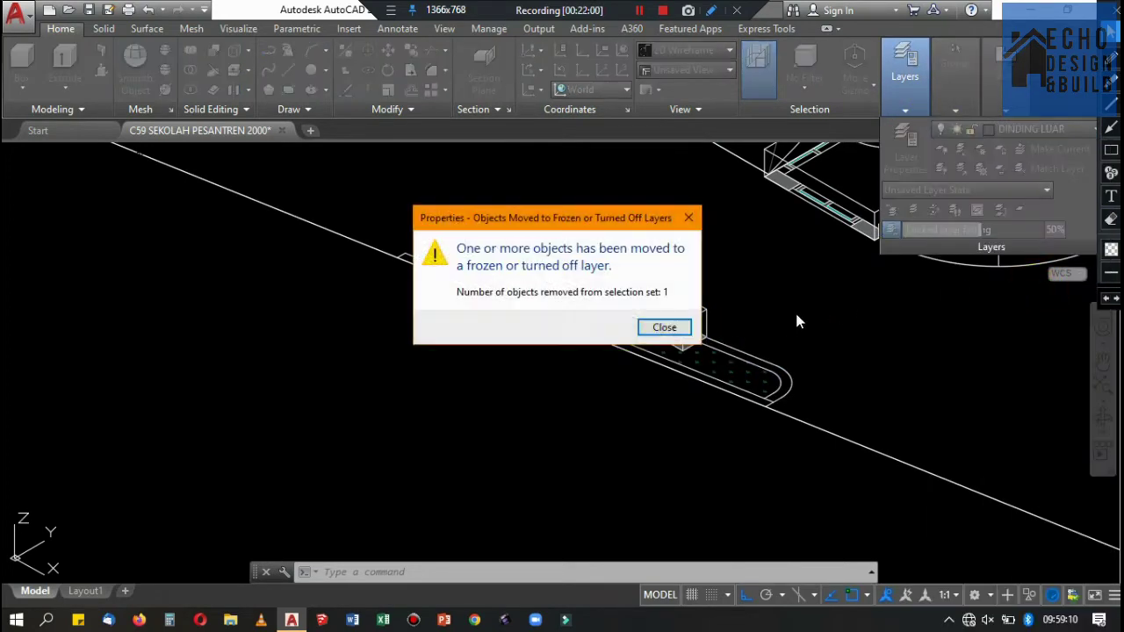
click(662, 326)
scroll(699, 309, down, 4)
Put the selected extruded 3D walls on the LANTAI DALAM layer.
scroll(699, 309, up, 5)
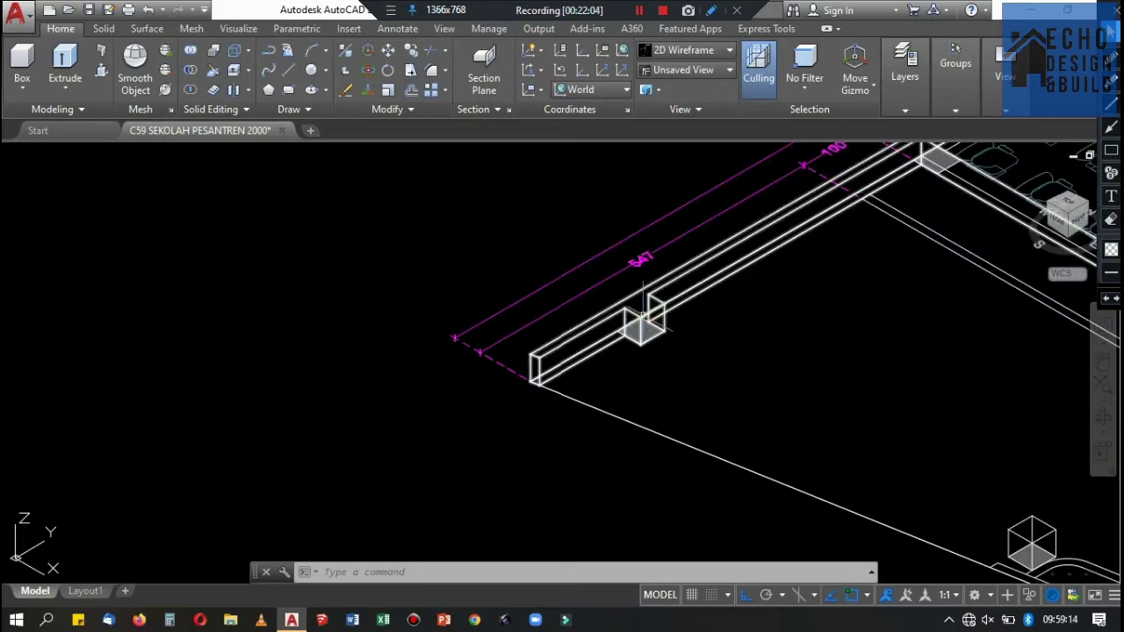
scroll(773, 344, down, 6)
scroll(773, 344, up, 6)
scroll(773, 343, down, 3)
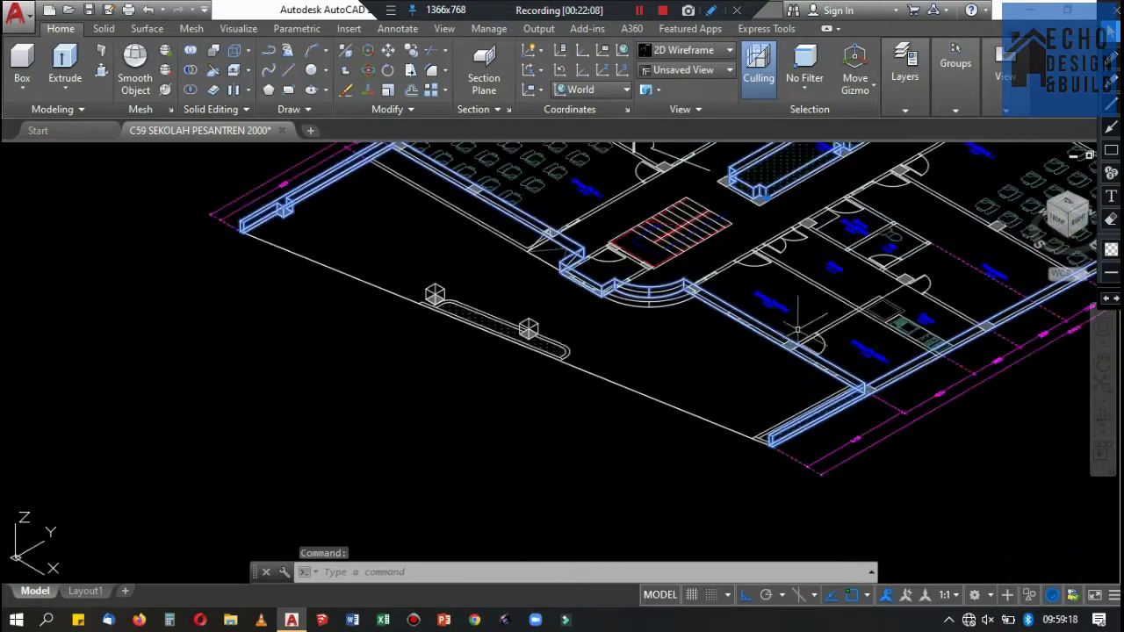
scroll(466, 196, up, 5)
scroll(565, 267, down, 8)
scroll(565, 268, up, 6)
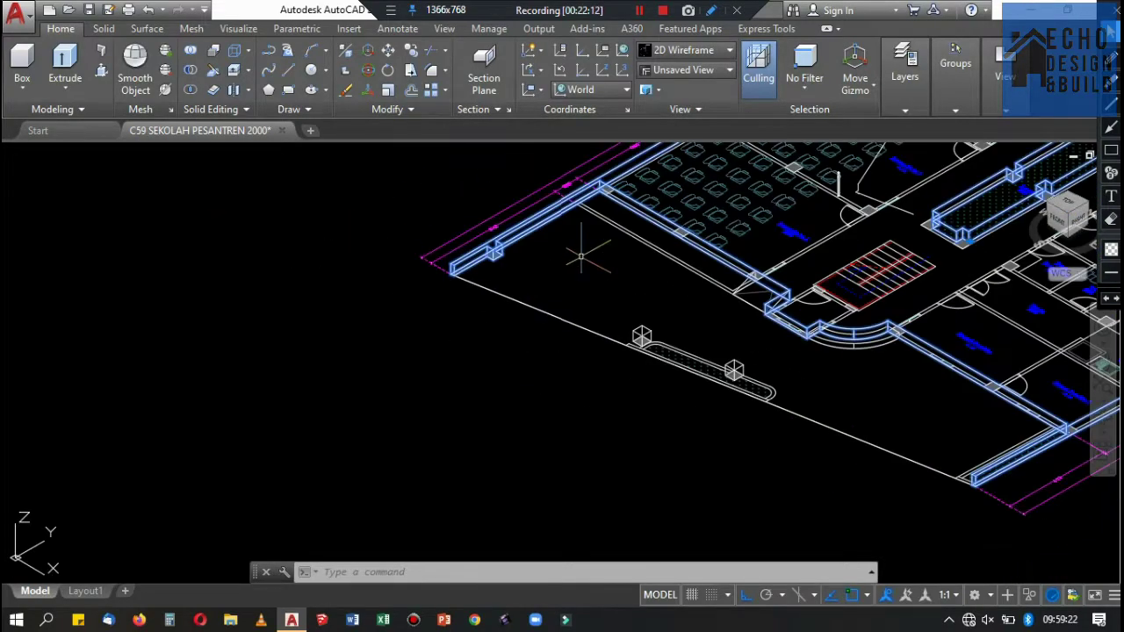
scroll(583, 246, down, 2)
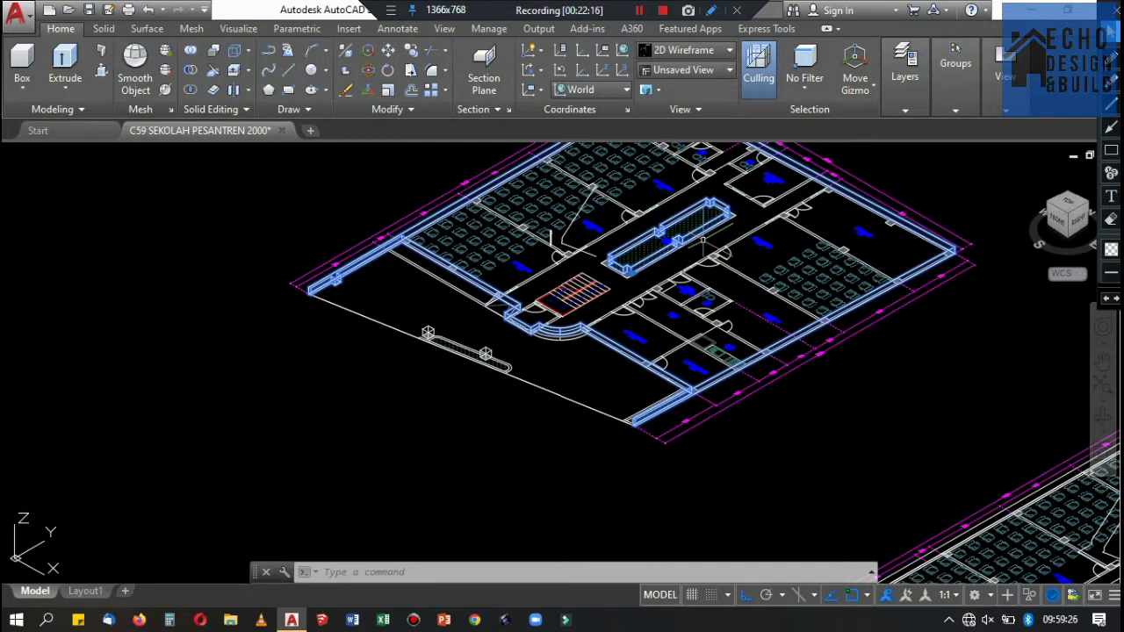
click(908, 94)
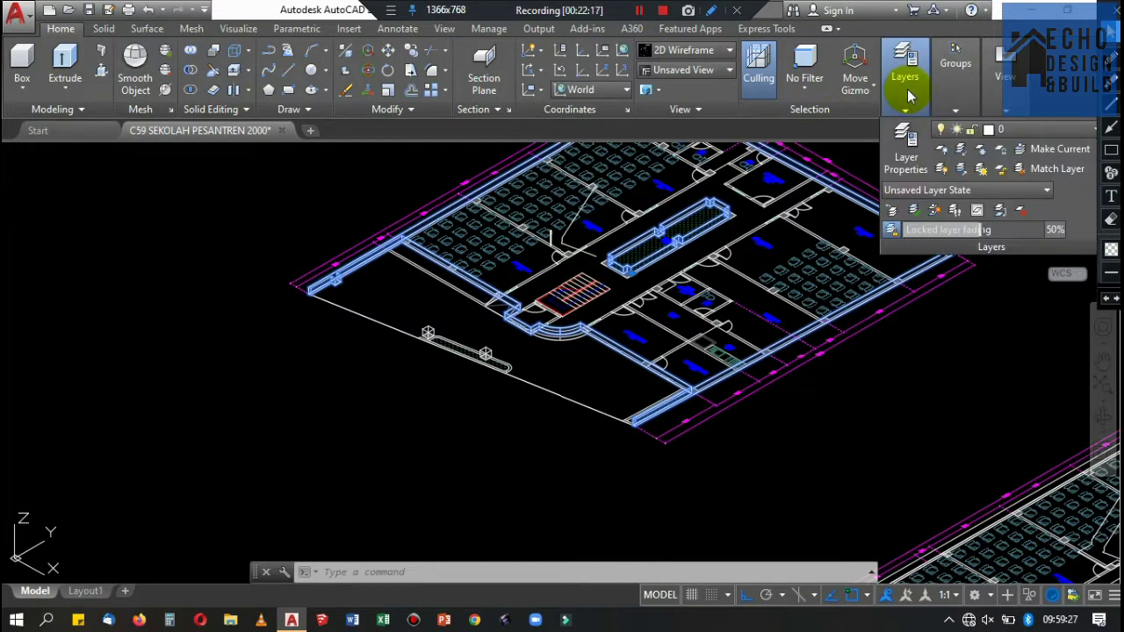
click(1016, 130)
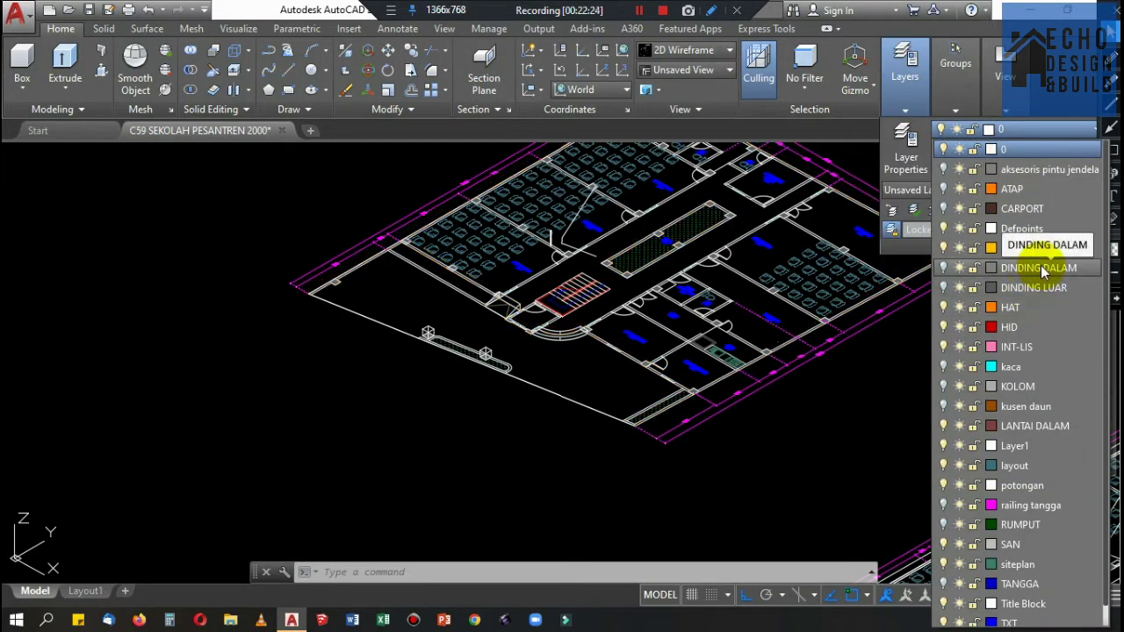
click(1032, 427)
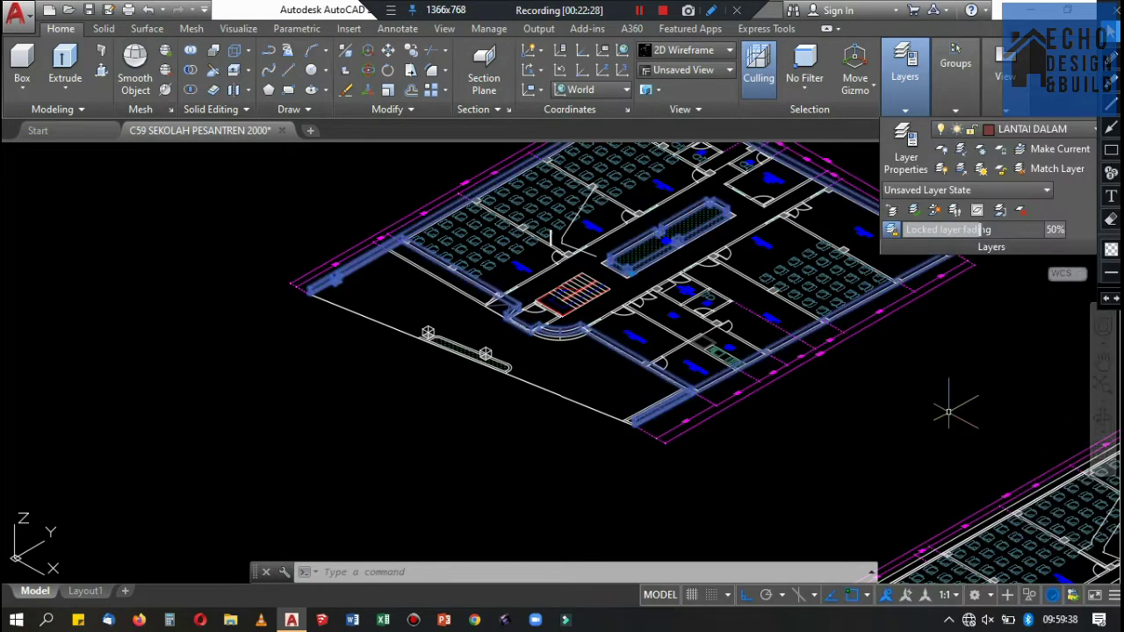
Select the next floor plan's walls and move them to LANTAI DALAM too.
scroll(889, 292, down, 5)
scroll(901, 286, up, 5)
scroll(870, 316, up, 2)
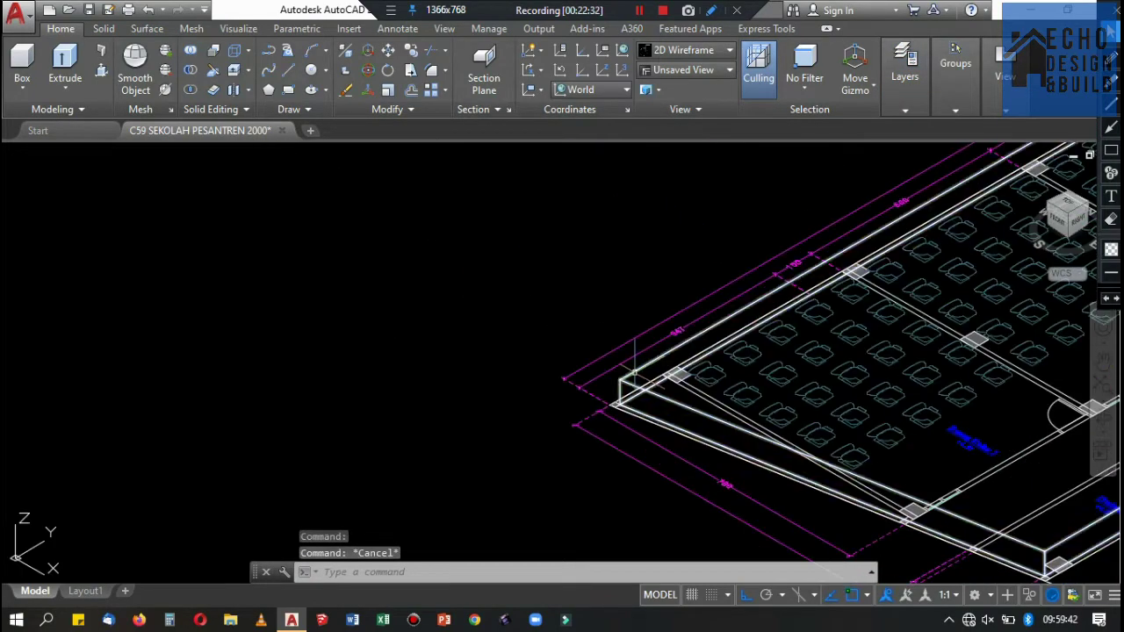
scroll(843, 351, down, 5)
scroll(851, 365, up, 1)
scroll(850, 367, up, 3)
scroll(716, 307, up, 1)
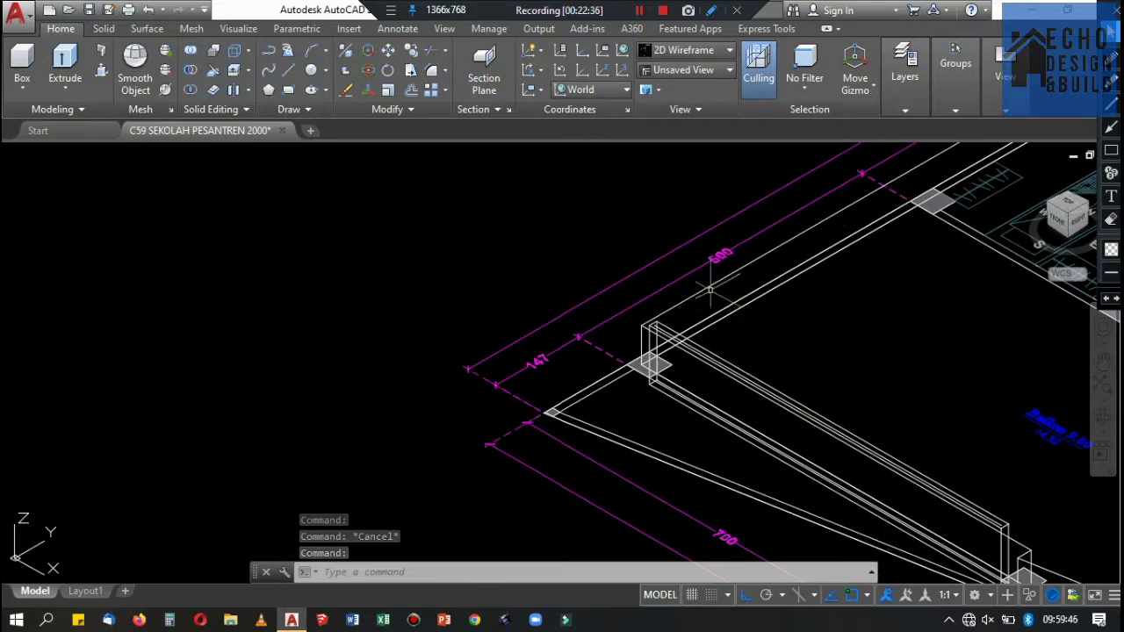
scroll(760, 303, down, 6)
scroll(761, 300, up, 2)
scroll(710, 296, up, 2)
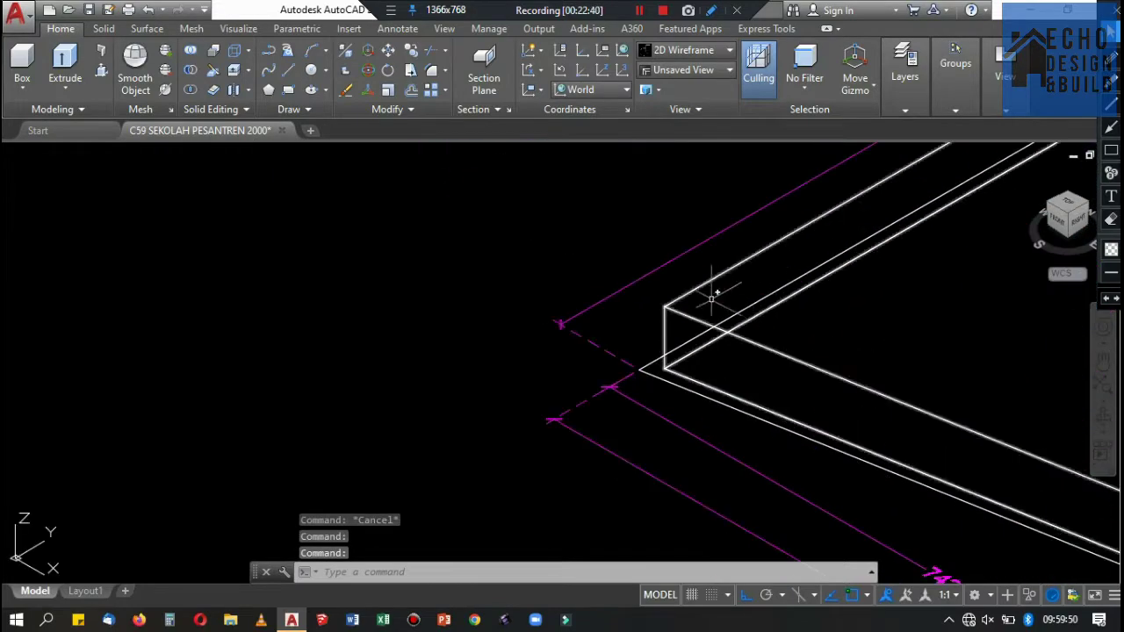
scroll(805, 346, down, 4)
scroll(804, 346, up, 4)
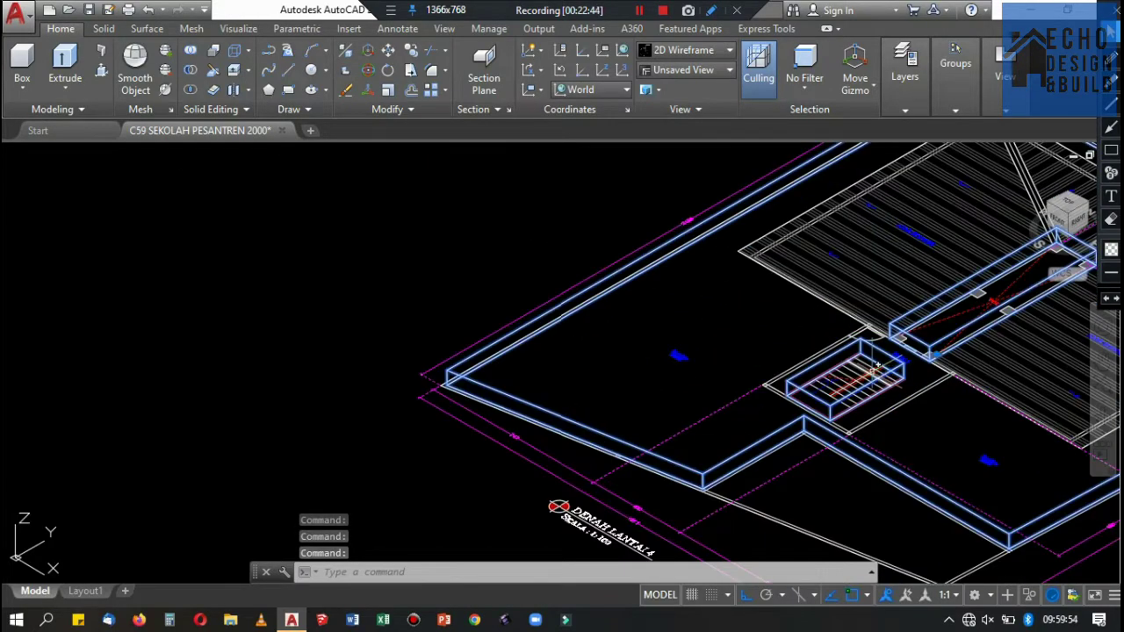
scroll(877, 367, down, 3)
scroll(877, 367, down, 2)
scroll(614, 289, up, 3)
scroll(582, 274, up, 2)
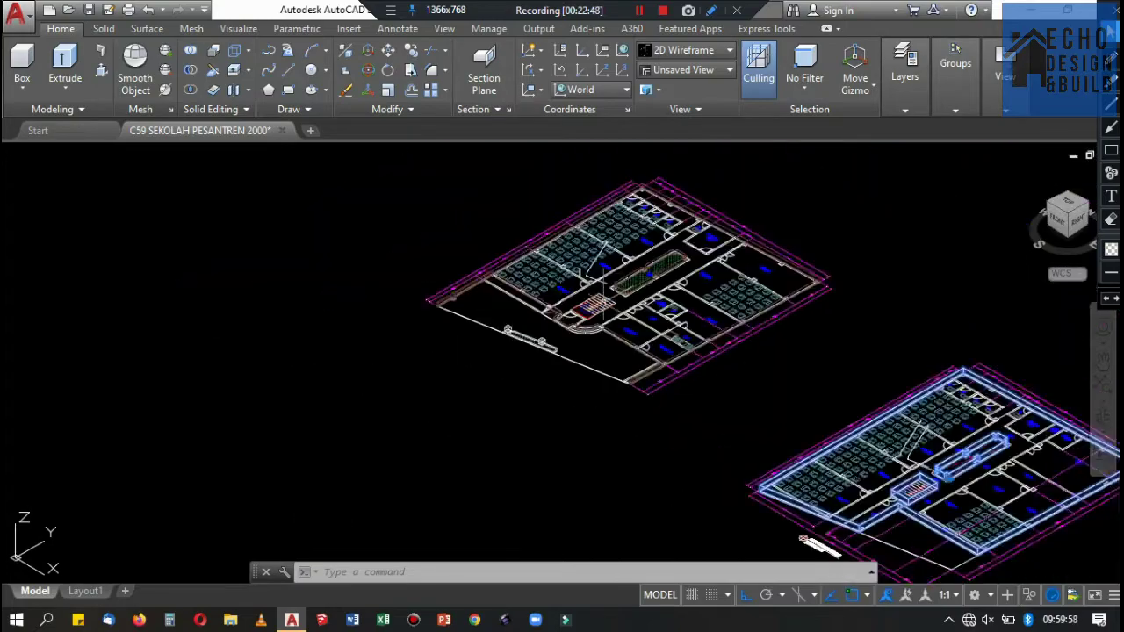
scroll(586, 274, up, 4)
scroll(519, 208, down, 1)
scroll(649, 318, up, 2)
scroll(682, 281, down, 3)
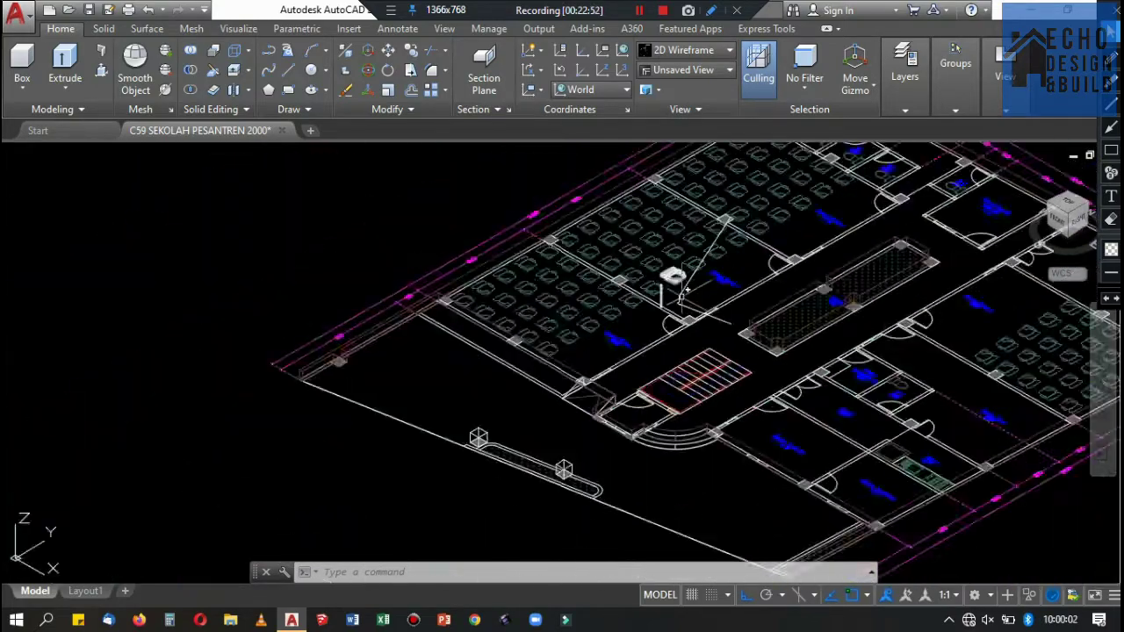
scroll(682, 294, down, 2)
scroll(597, 328, up, 2)
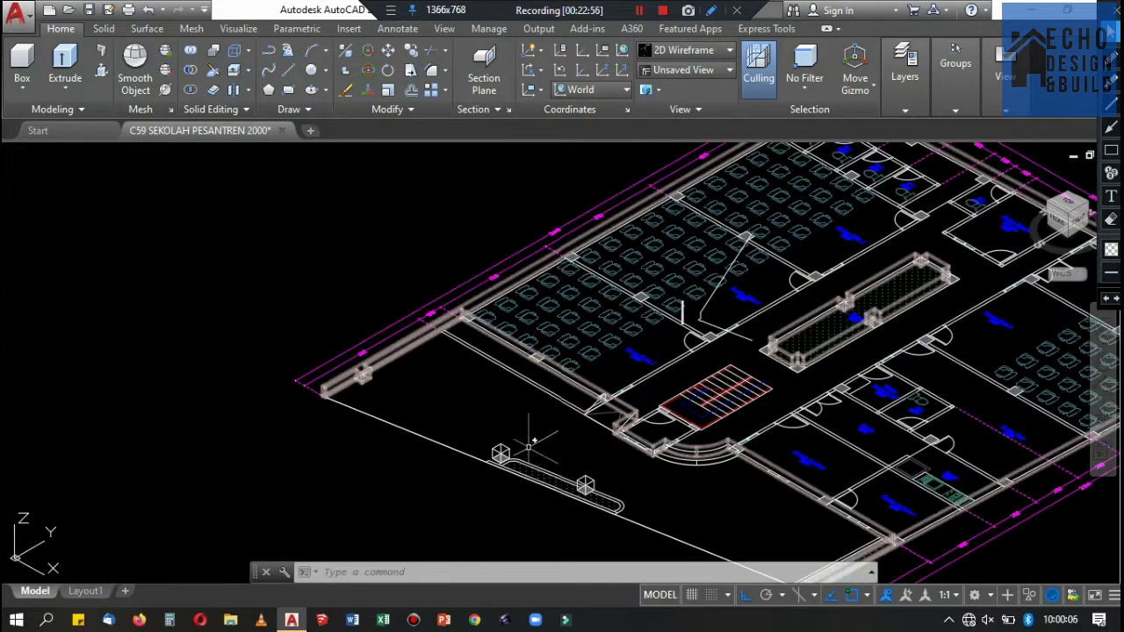
click(633, 338)
click(905, 70)
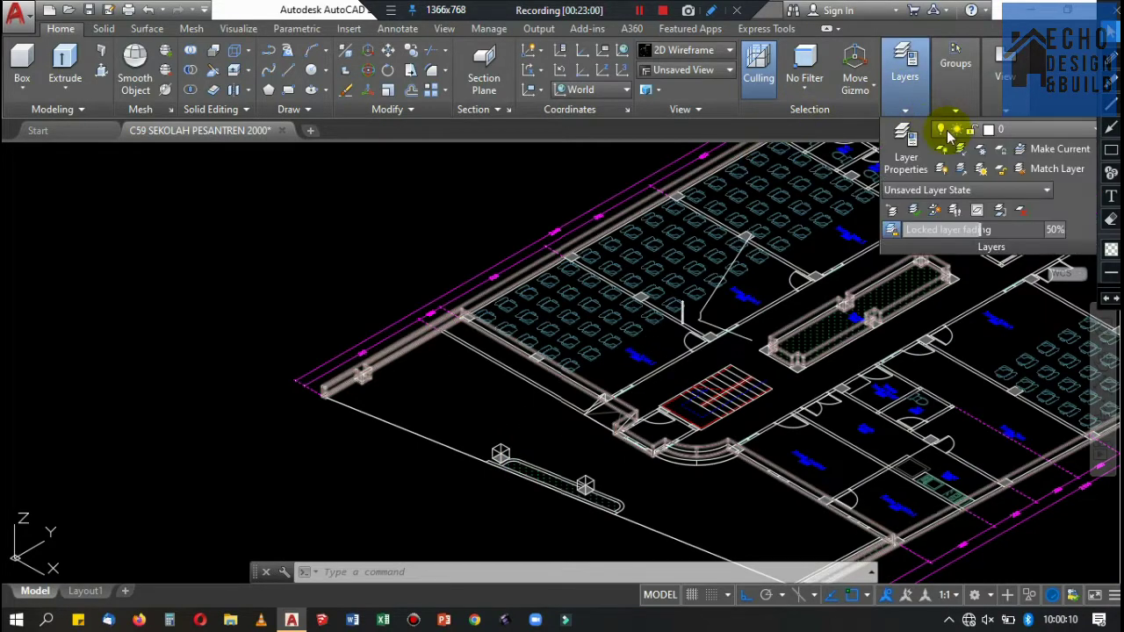
click(1010, 132)
click(1032, 425)
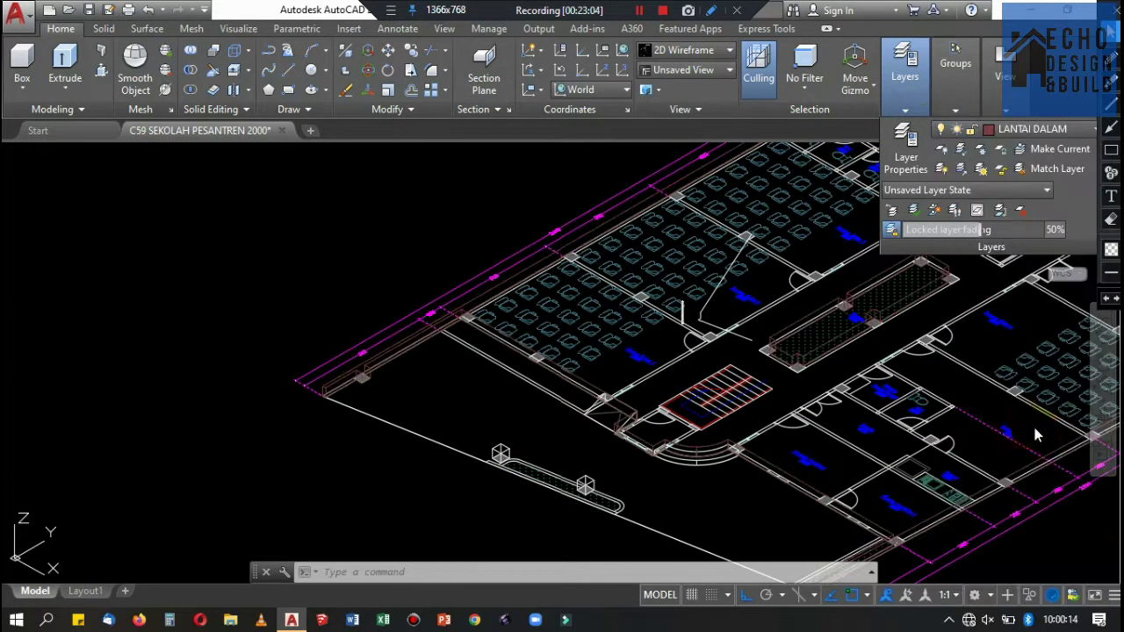
Turn off the LANTAI DALAM layer.
scroll(554, 176, down, 2)
scroll(752, 132, down, 2)
scroll(873, 156, up, 4)
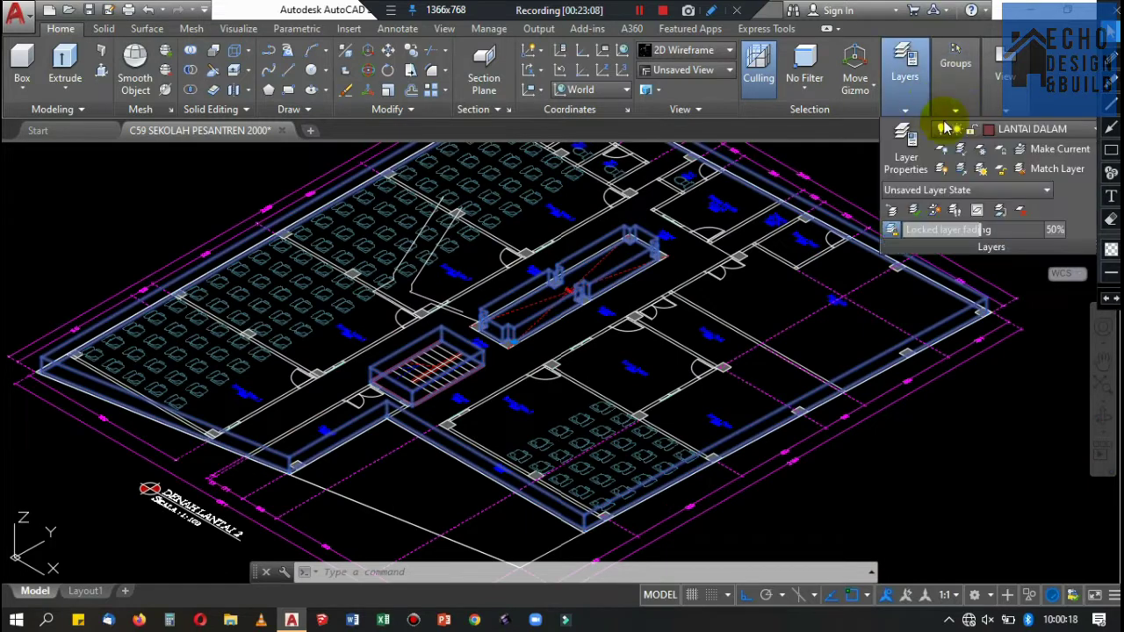
click(1092, 139)
click(947, 395)
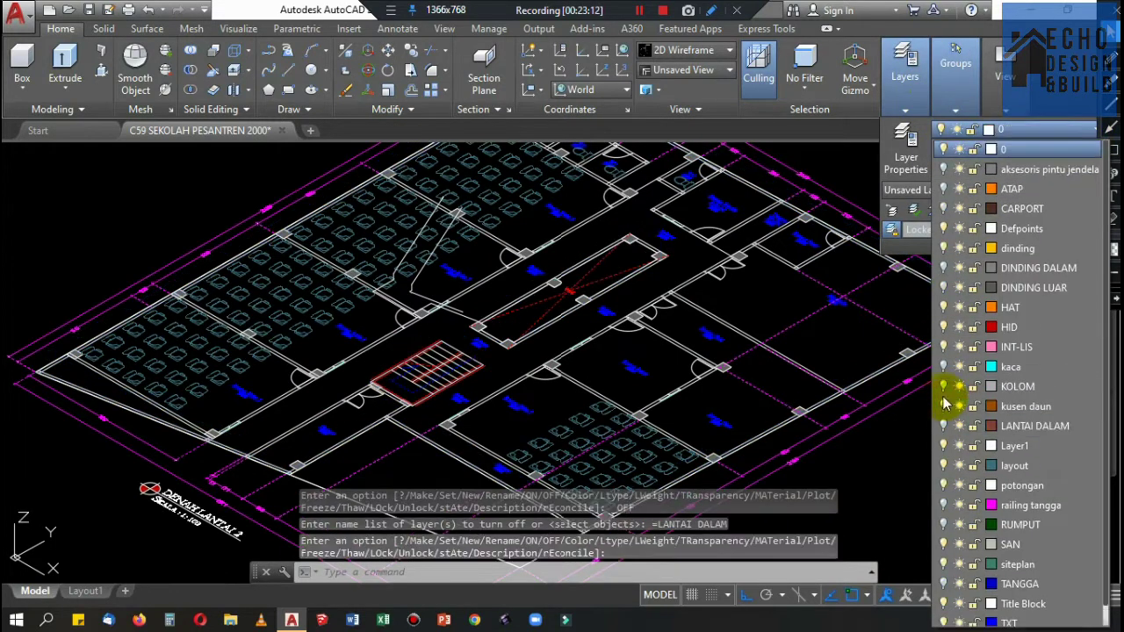
click(1034, 147)
Move the two selected 3D boxes onto the hidden layer, dismissing the warning.
scroll(954, 230, down, 5)
scroll(791, 254, up, 5)
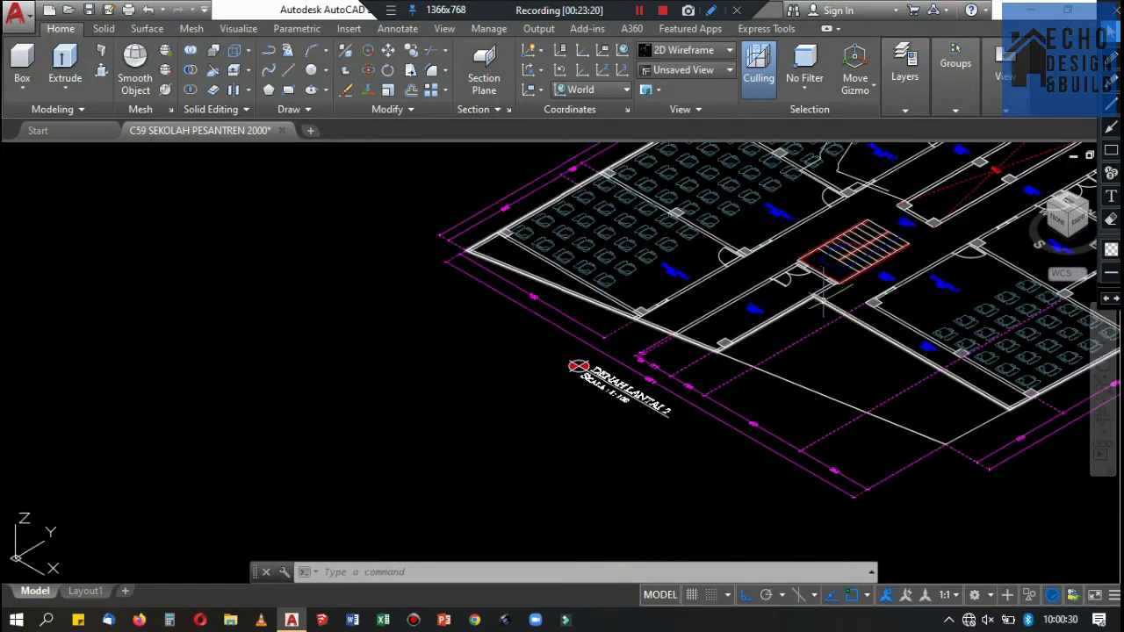
scroll(606, 228, down, 5)
scroll(639, 275, up, 6)
scroll(639, 275, up, 3)
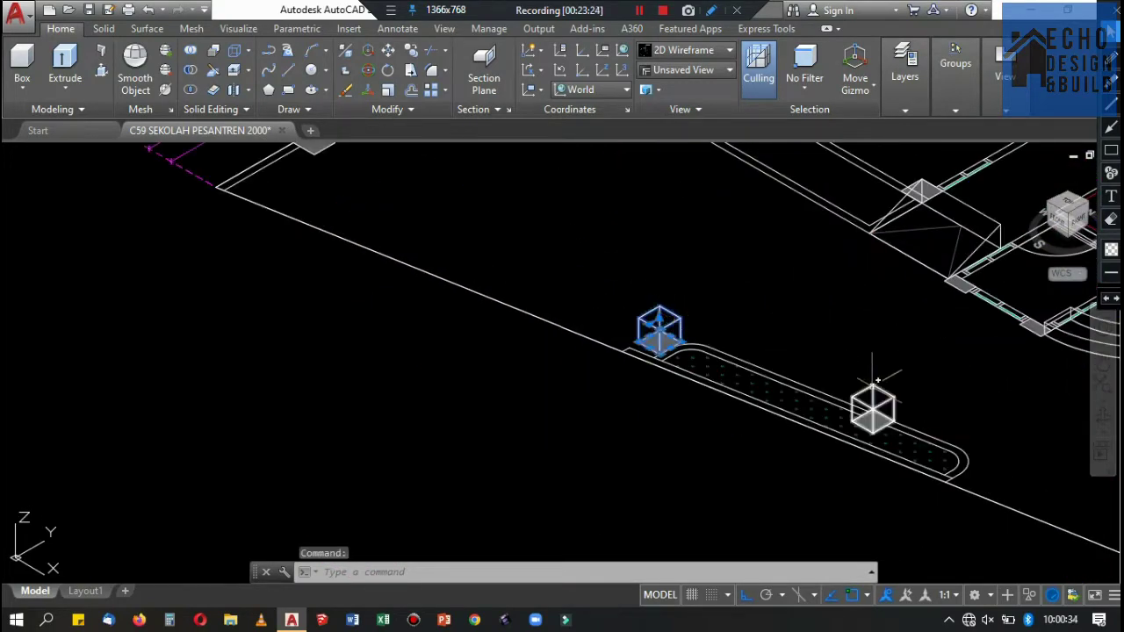
mouse_move(905, 77)
click(1036, 130)
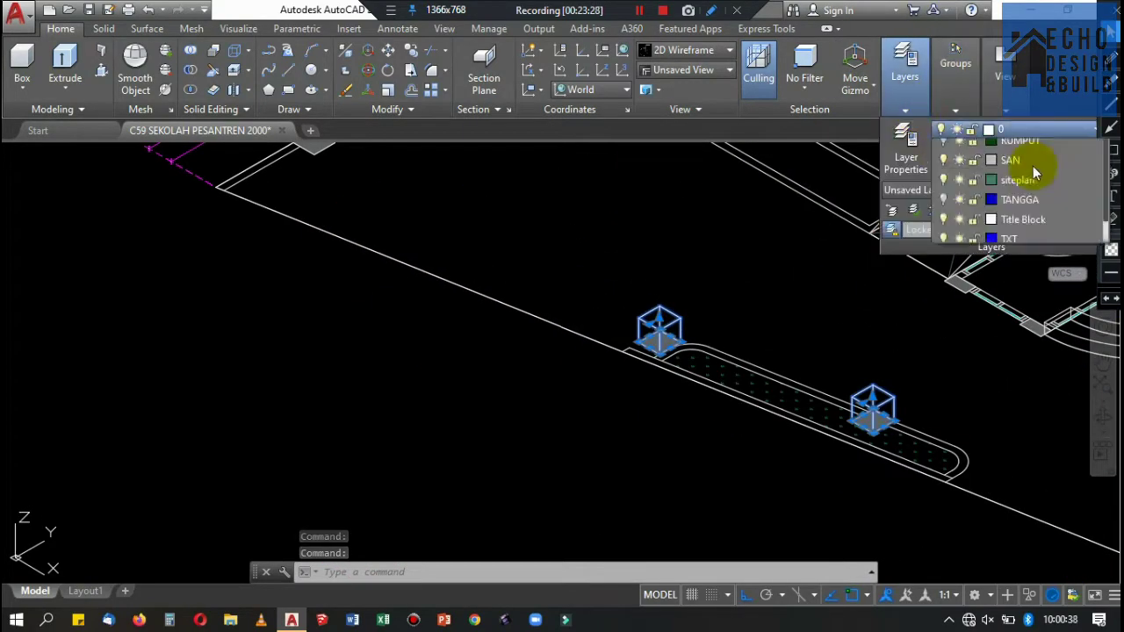
click(1032, 388)
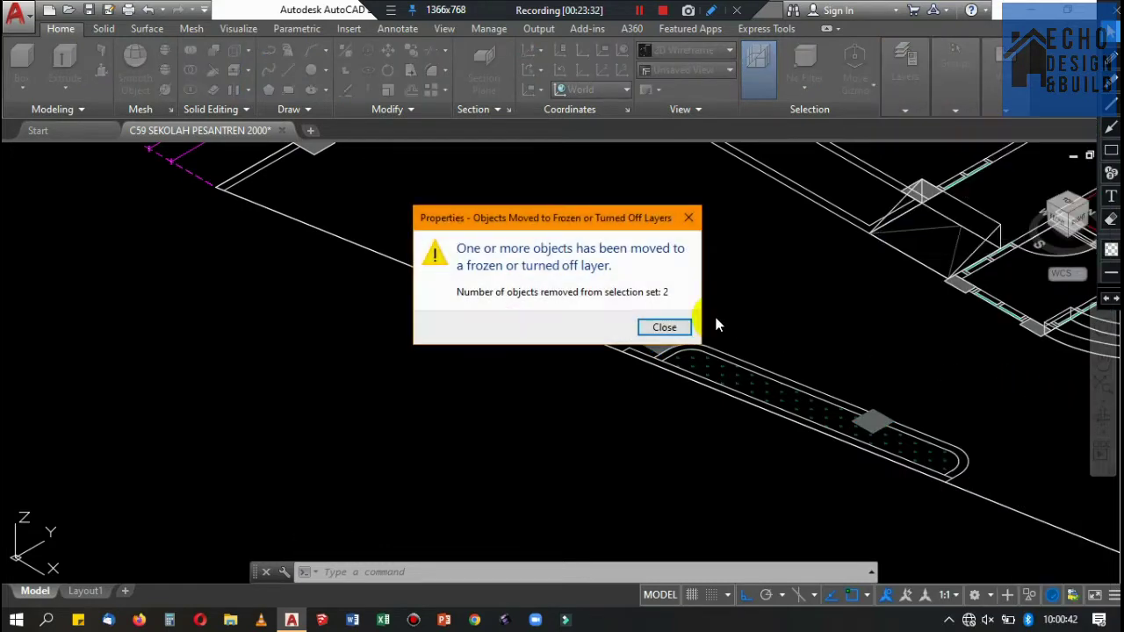
click(663, 326)
Move the entrance box and curved front steps to hidden LANTAI DALAM.
scroll(743, 284, down, 3)
scroll(839, 211, up, 5)
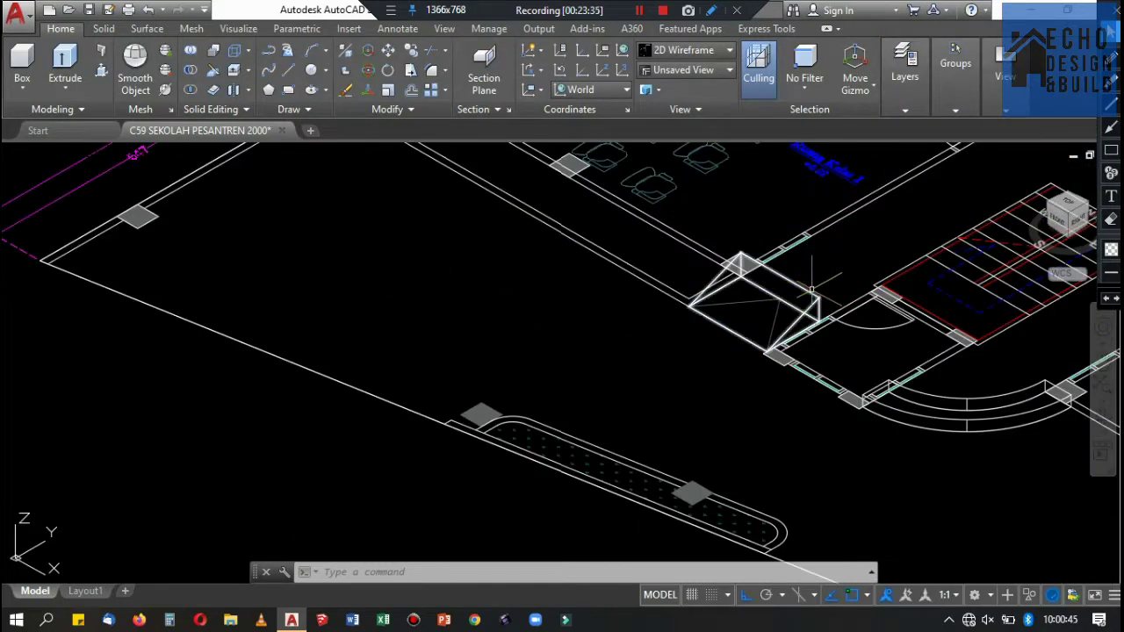
click(913, 102)
click(1010, 130)
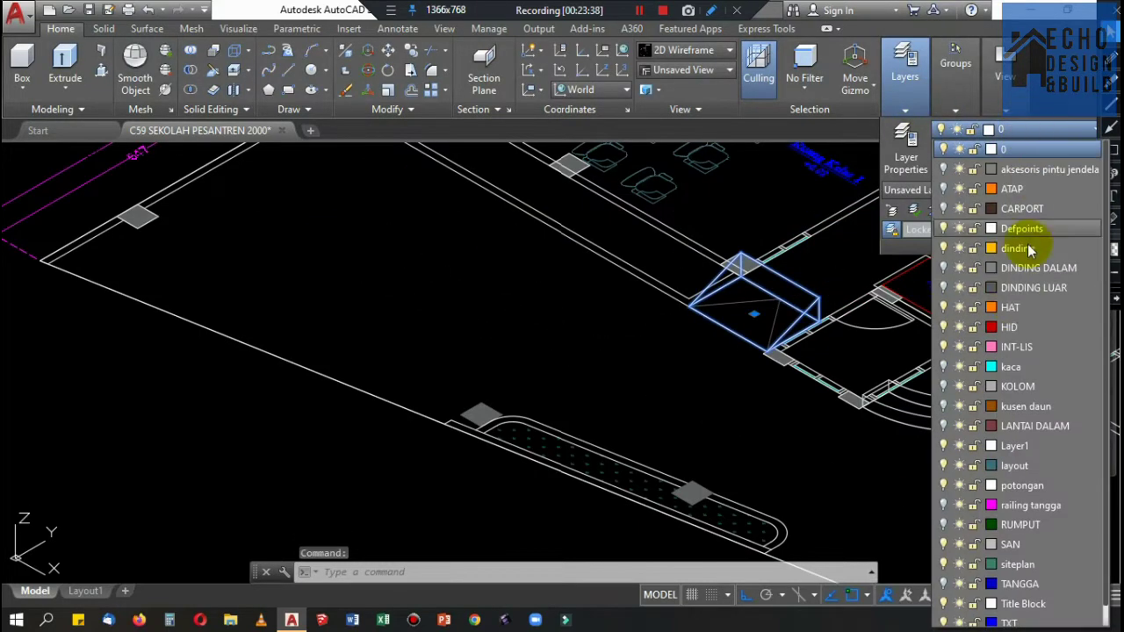
click(1039, 428)
click(663, 326)
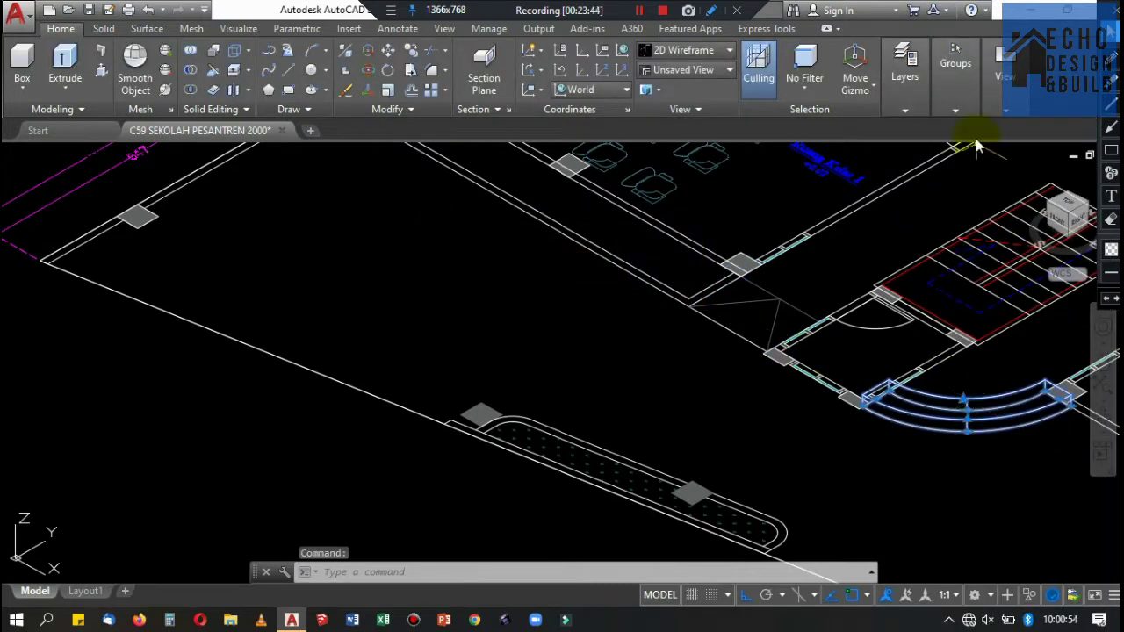
click(956, 111)
click(918, 110)
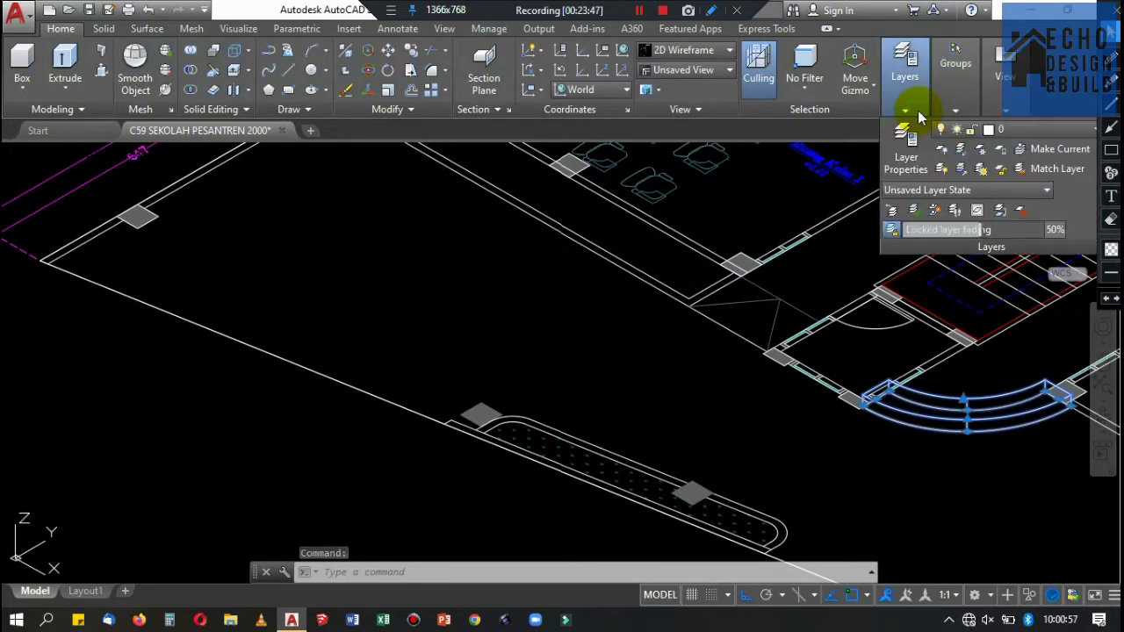
click(1074, 129)
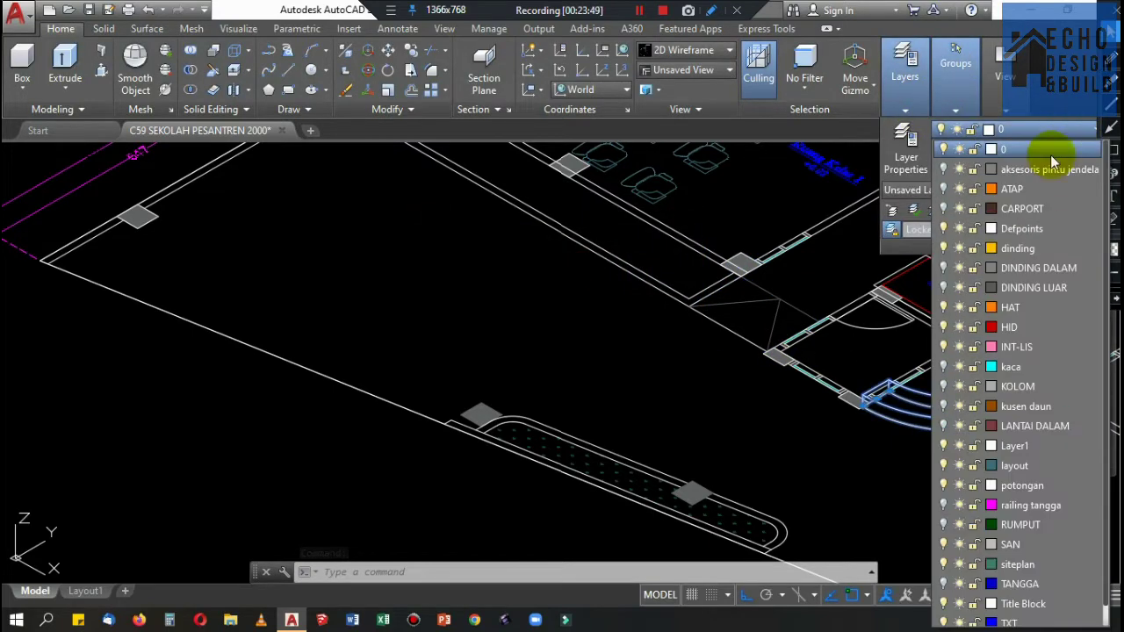
click(1012, 428)
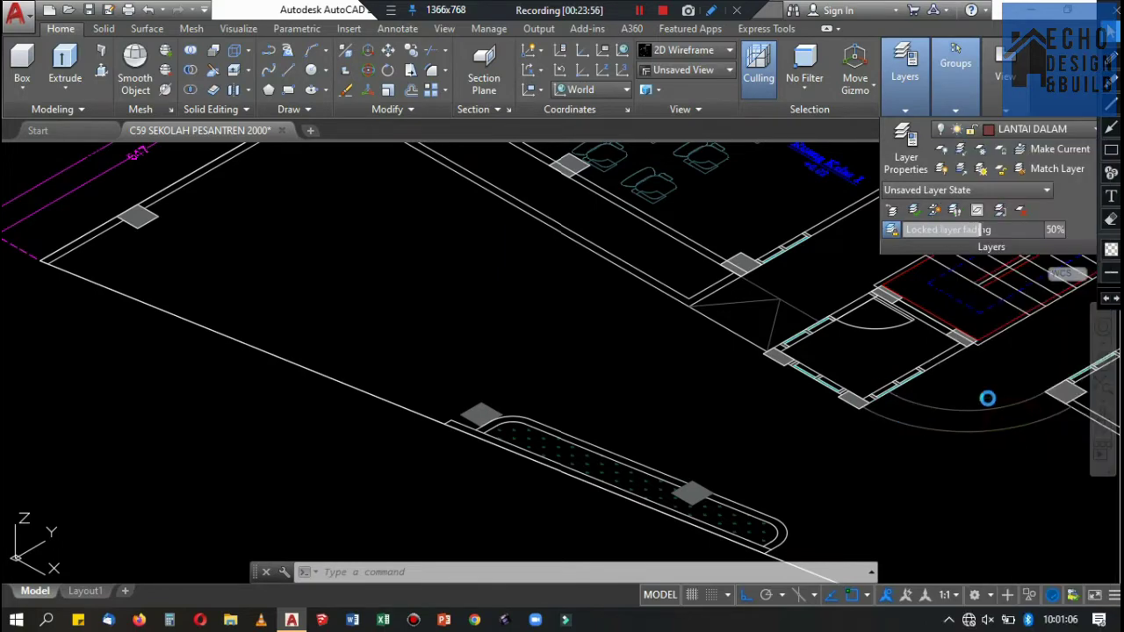
click(662, 326)
scroll(791, 396, down, 3)
Centre the red objects in view and turn off the HID layer.
scroll(869, 418, up, 3)
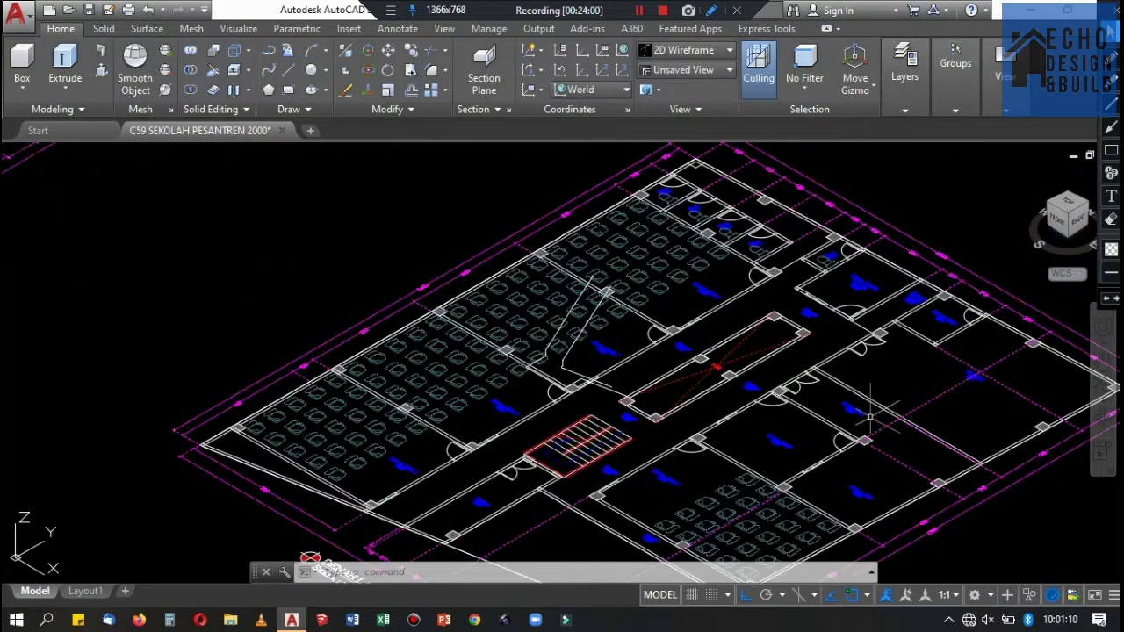
scroll(869, 417, down, 3)
scroll(527, 351, up, 3)
scroll(527, 351, down, 2)
scroll(569, 330, up, 2)
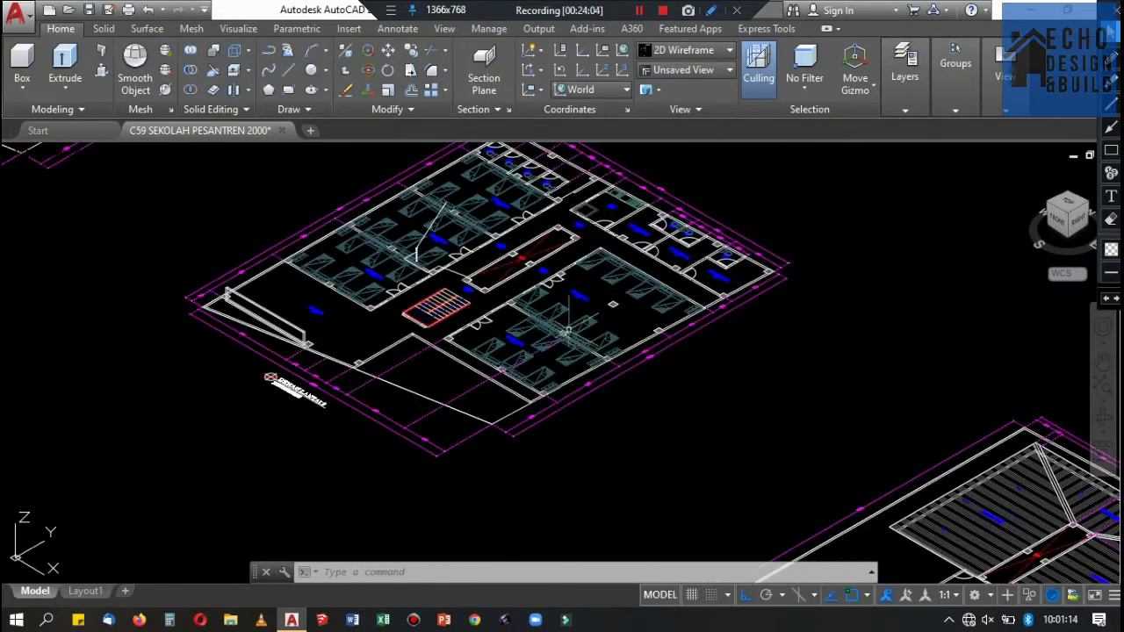
scroll(569, 329, down, 3)
scroll(677, 351, down, 2)
scroll(682, 351, up, 4)
scroll(667, 343, down, 3)
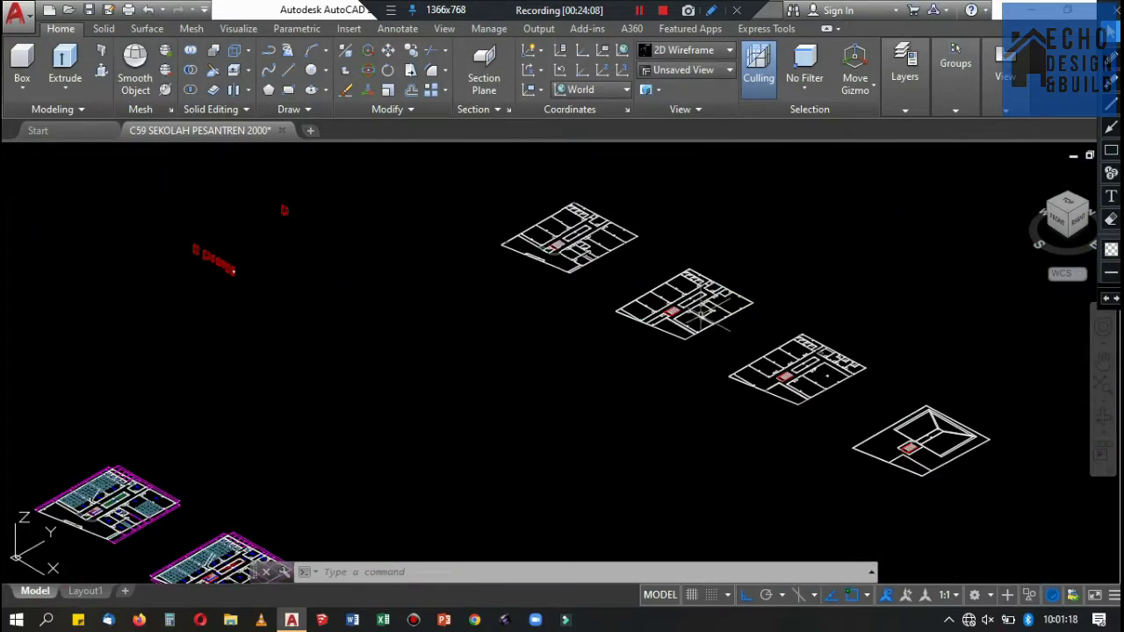
middle_drag(248, 214, 552, 263)
scroll(551, 268, up, 2)
click(898, 99)
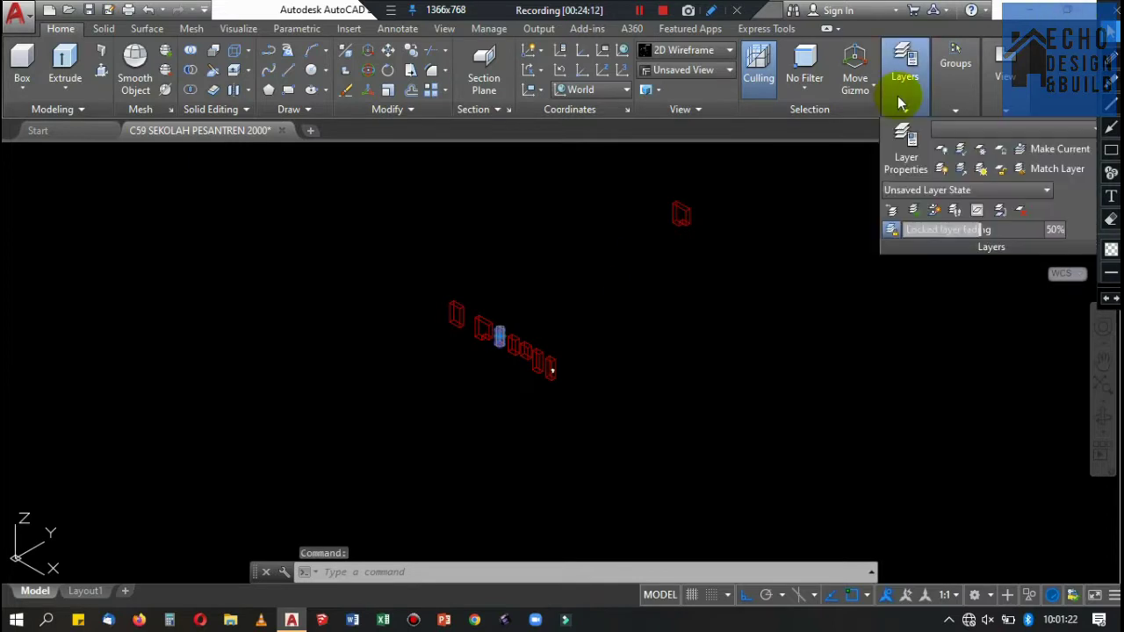
click(1051, 131)
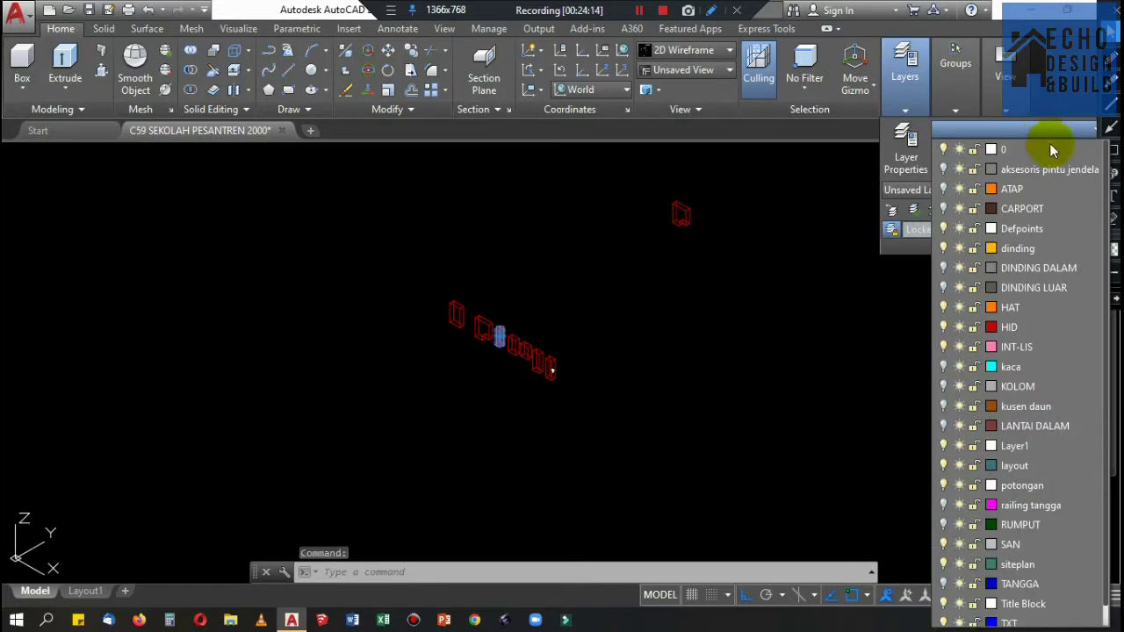
click(944, 327)
click(707, 300)
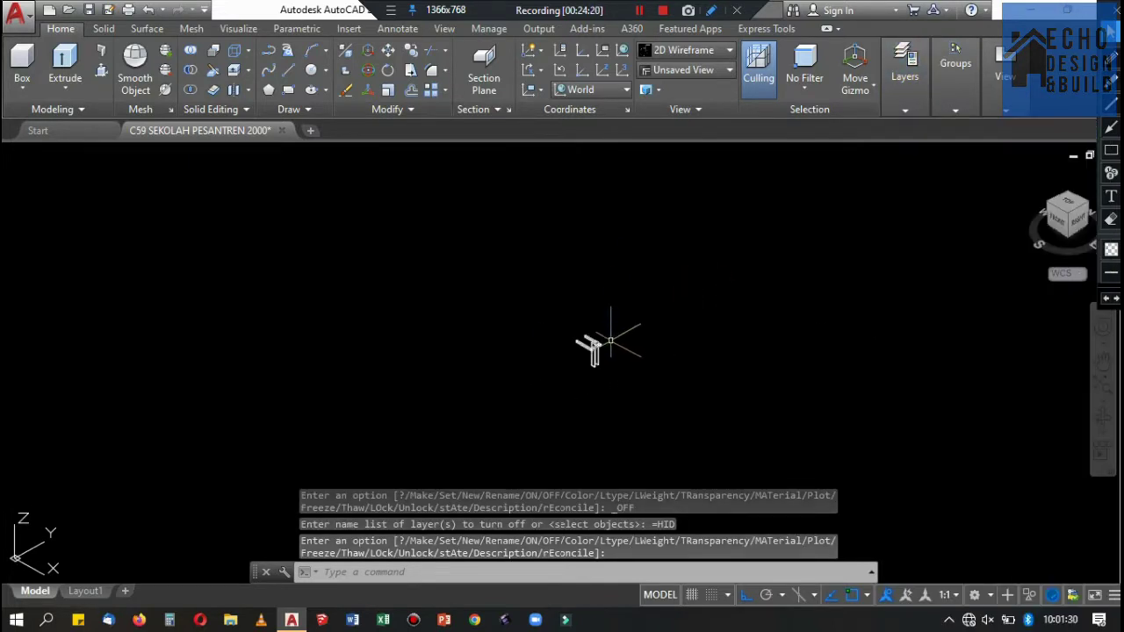
Move the small leftover object onto the frozen 'aksesoris pintu jendela' layer.
click(610, 340)
click(933, 110)
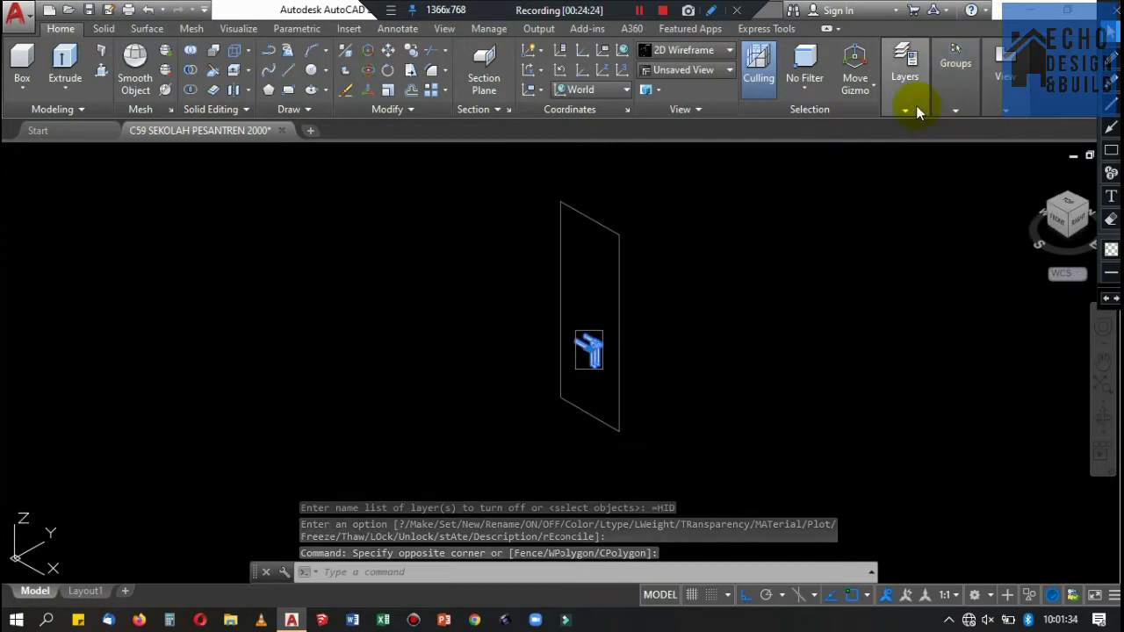
click(916, 105)
click(992, 131)
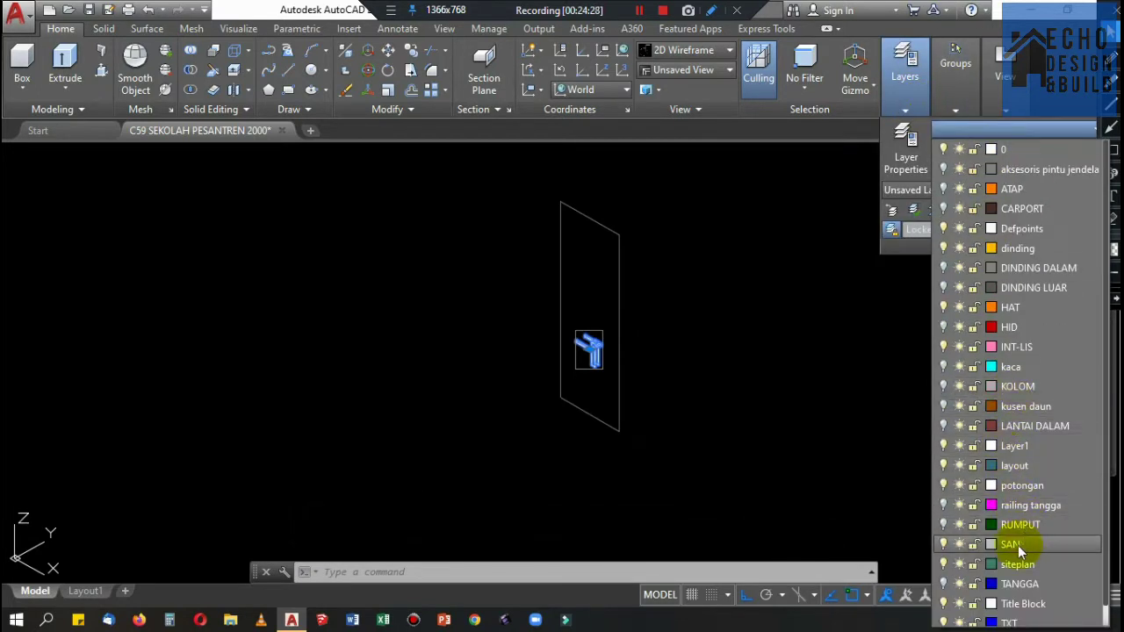
click(1028, 170)
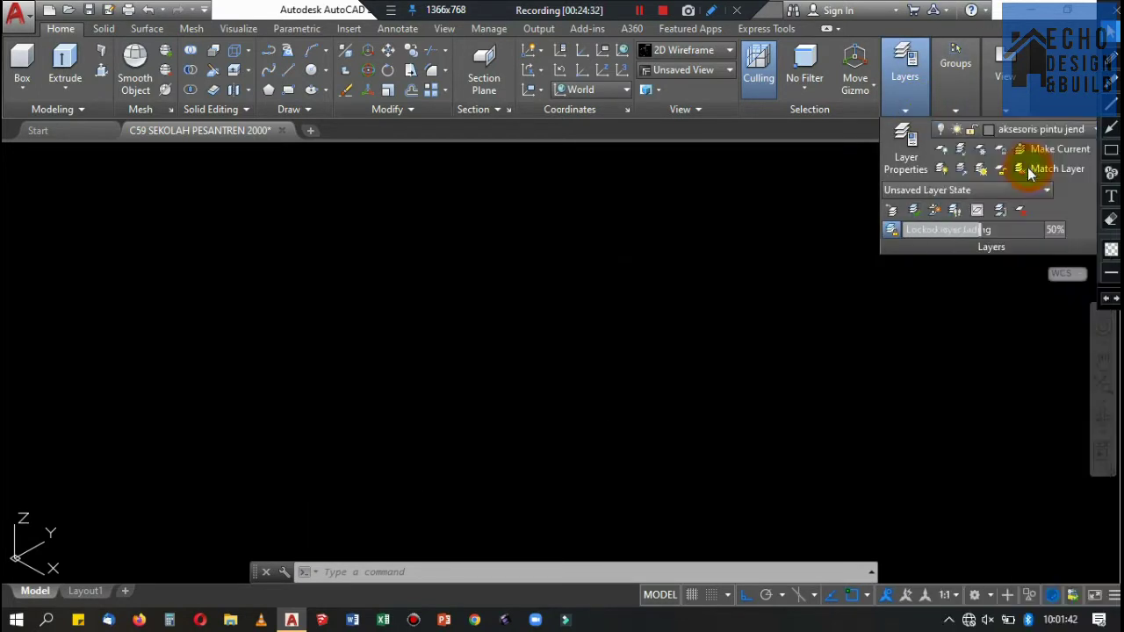
click(662, 326)
scroll(795, 330, down, 5)
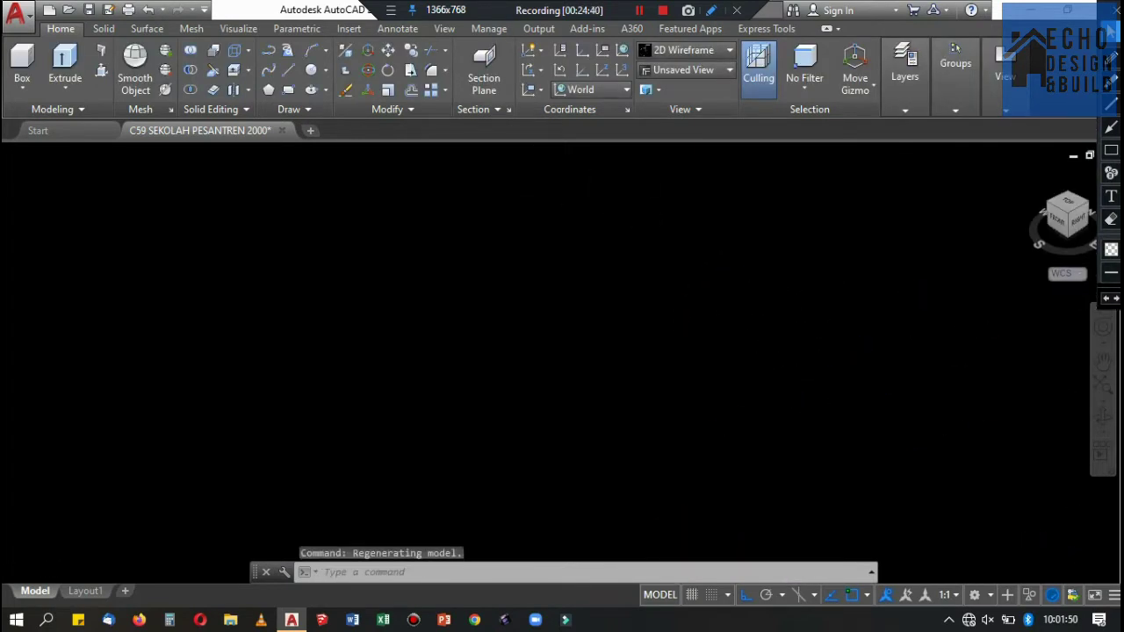
drag(776, 331, 658, 409)
drag(607, 238, 789, 407)
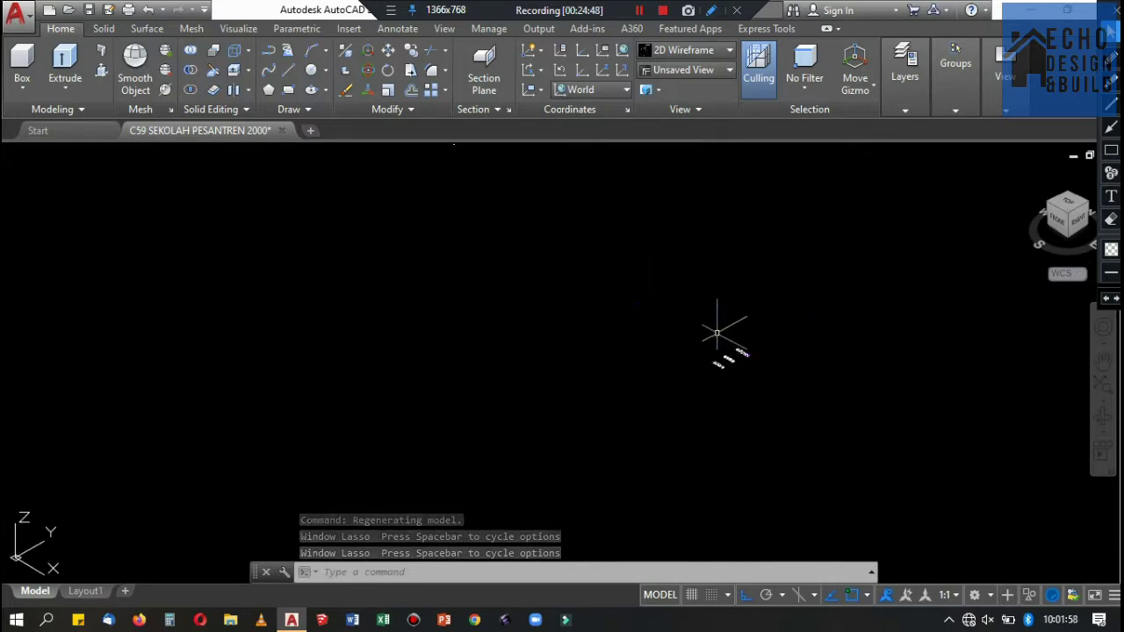
scroll(720, 326, up, 5)
scroll(635, 334, down, 4)
scroll(635, 335, up, 3)
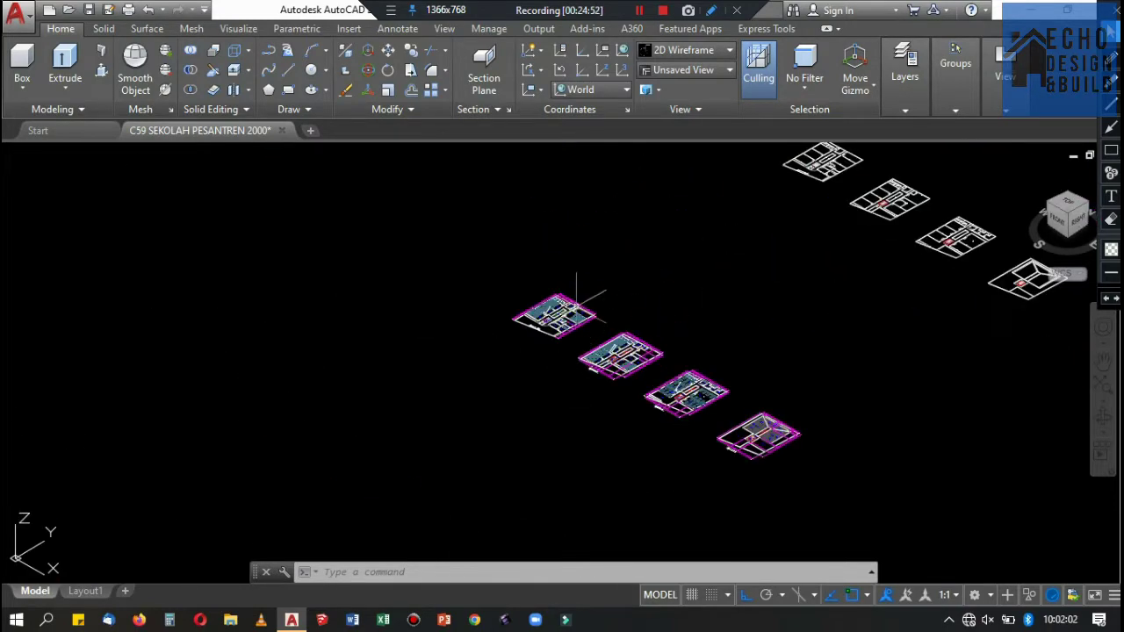
scroll(577, 224, up, 3)
scroll(448, 312, up, 3)
Turn on the 'railing tangga' layer.
click(908, 111)
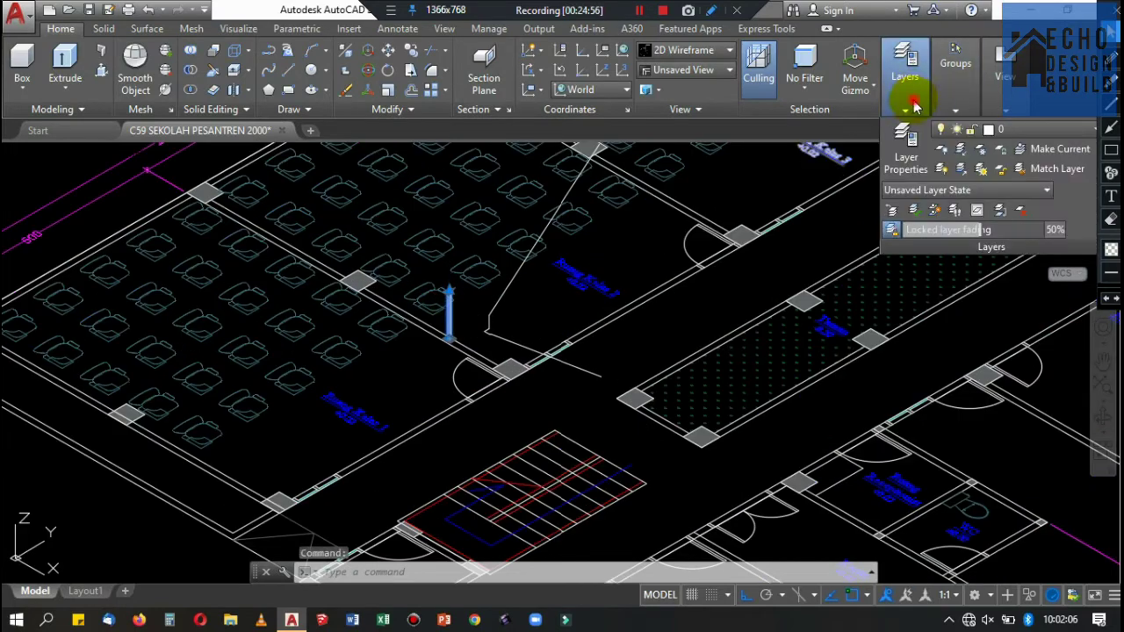
click(1028, 131)
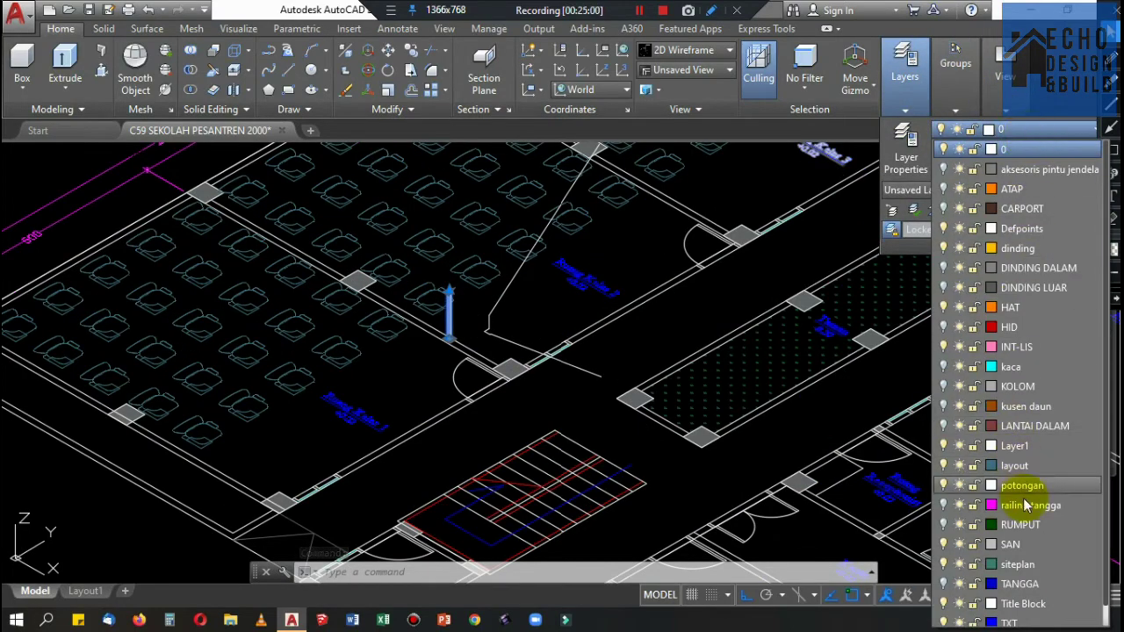
click(943, 505)
scroll(459, 289, up, 3)
scroll(454, 235, up, 2)
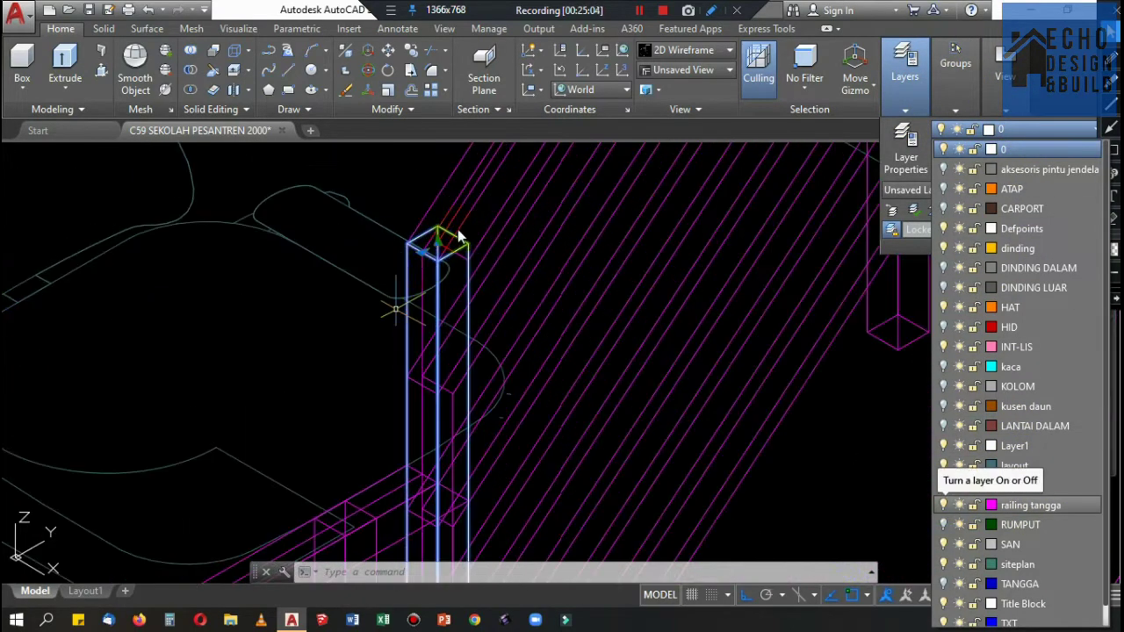
Use MATCHPROP to copy the magenta railing post's properties onto the white railing lines.
text(ma)
key(Return)
click(450, 231)
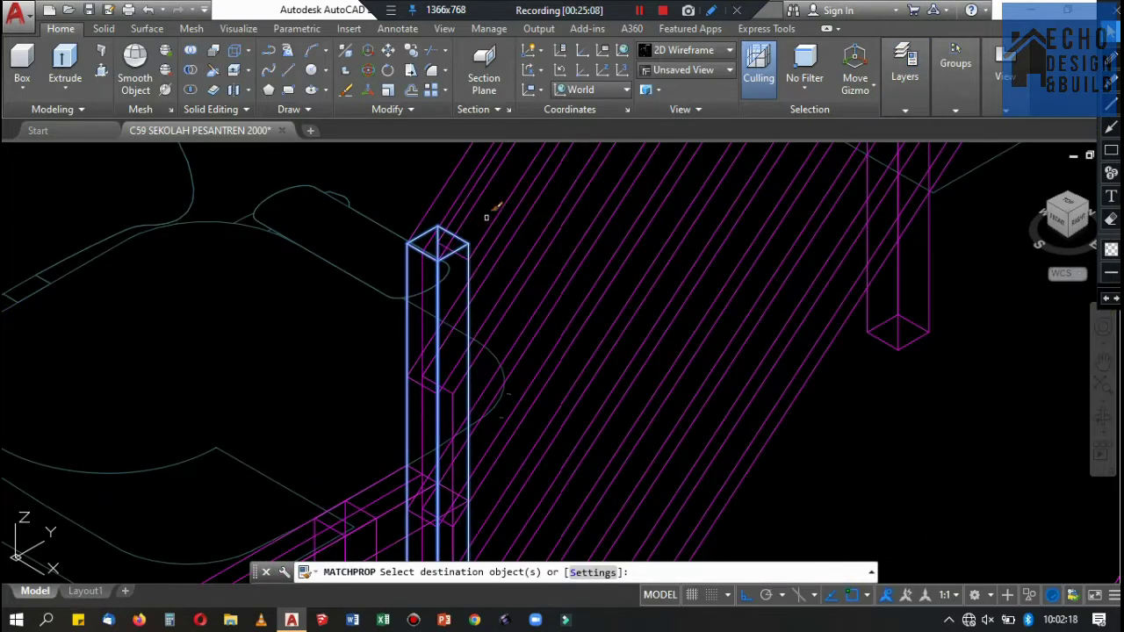
click(574, 248)
key(Return)
text(MA)
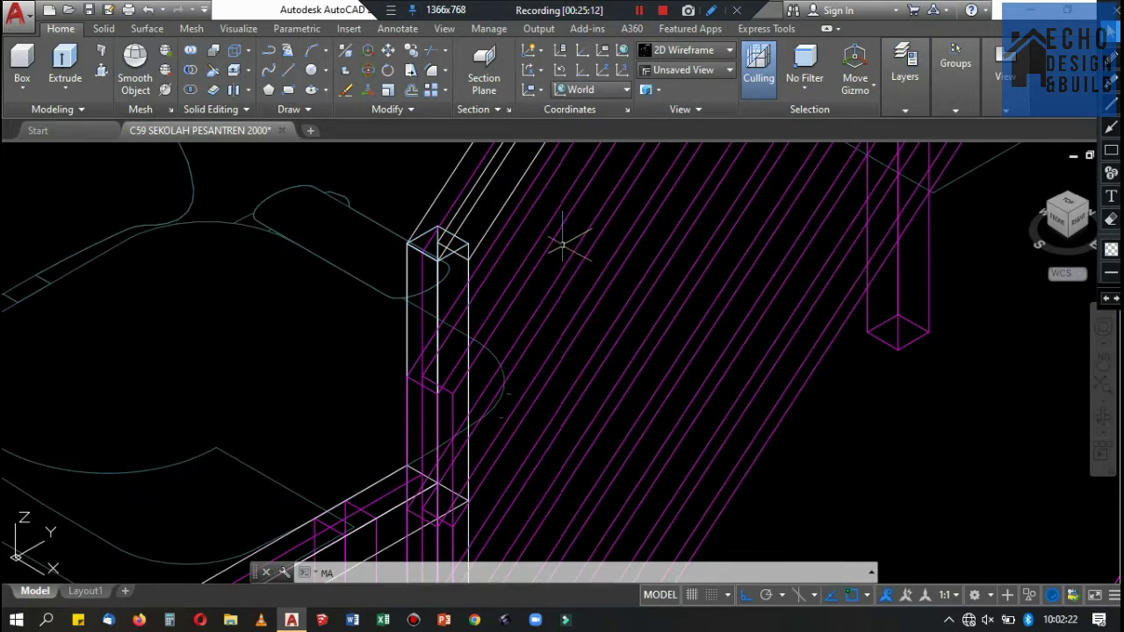
key(Return)
click(549, 245)
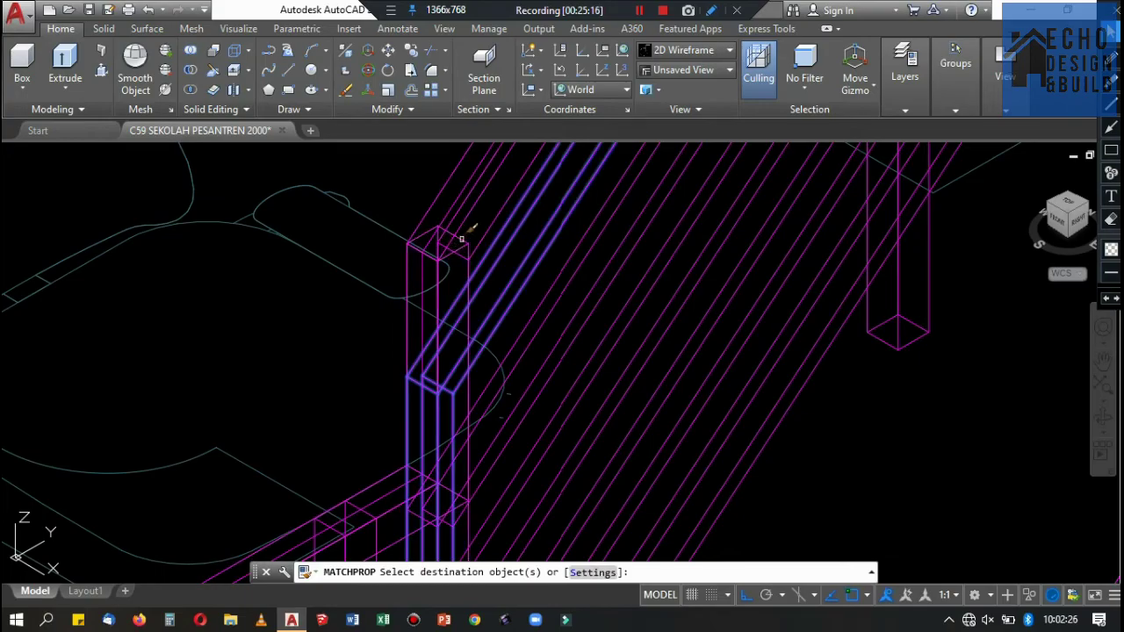
scroll(471, 230, down, 5)
scroll(471, 230, down, 5)
scroll(790, 352, up, 5)
scroll(791, 351, up, 5)
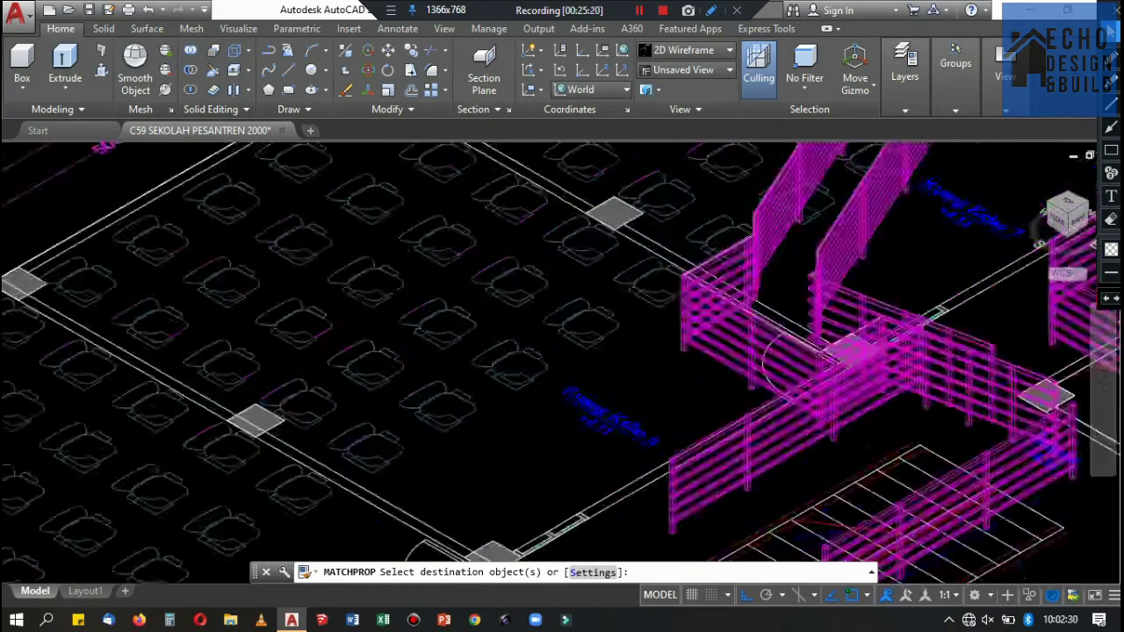
scroll(562, 351, down, 5)
scroll(562, 352, up, 5)
scroll(562, 352, up, 5)
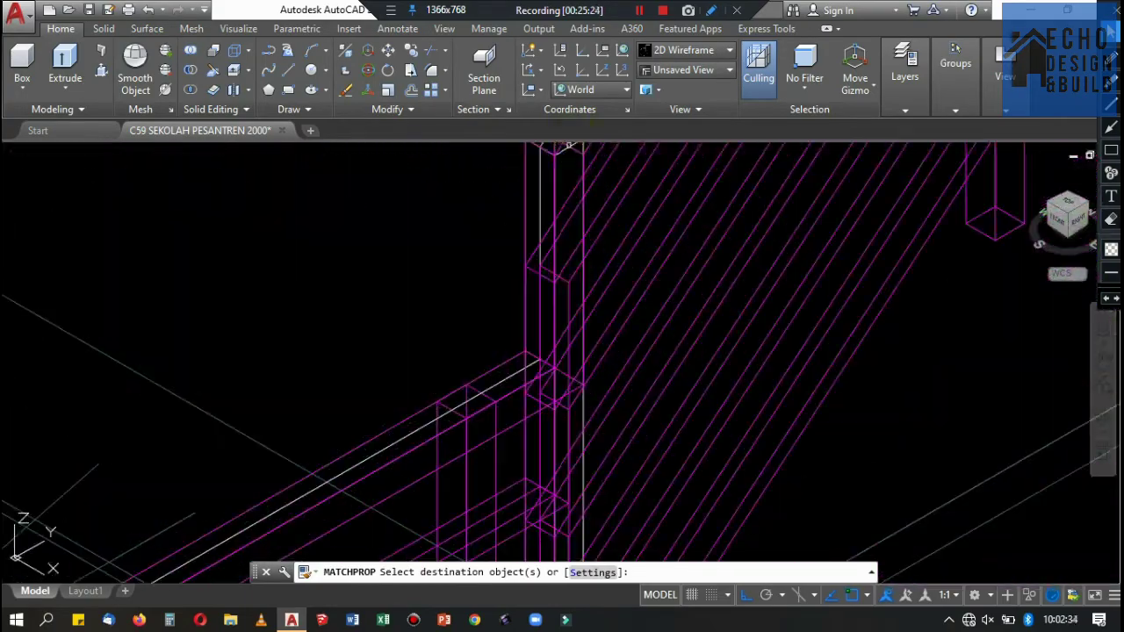
scroll(541, 186, down, 3)
scroll(558, 355, up, 3)
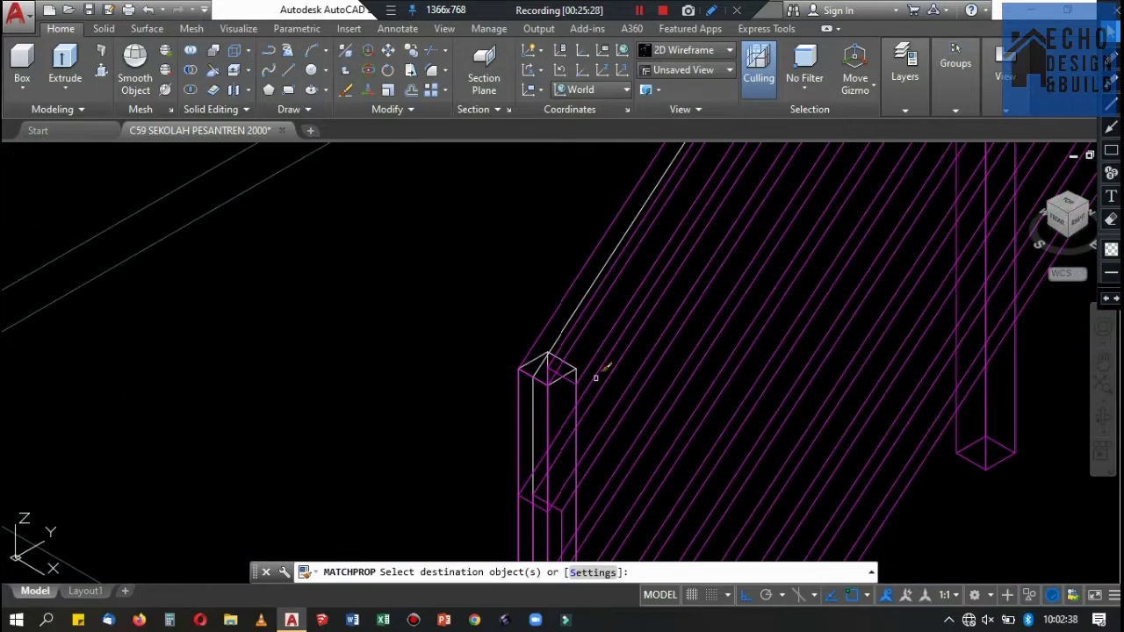
scroll(567, 273, down, 5)
scroll(567, 272, up, 4)
scroll(703, 351, down, 4)
key(Escape)
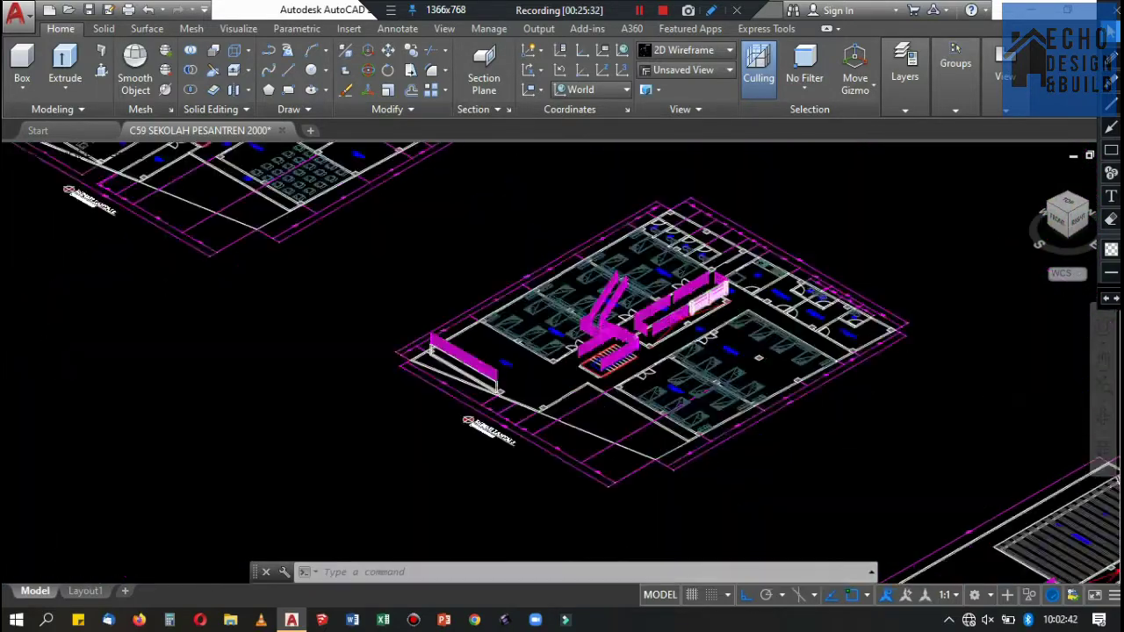
scroll(861, 435, down, 1)
scroll(861, 435, up, 5)
Switch off the 'railing tangga' layer to hide the magenta stair railings, then zoom out.
click(899, 108)
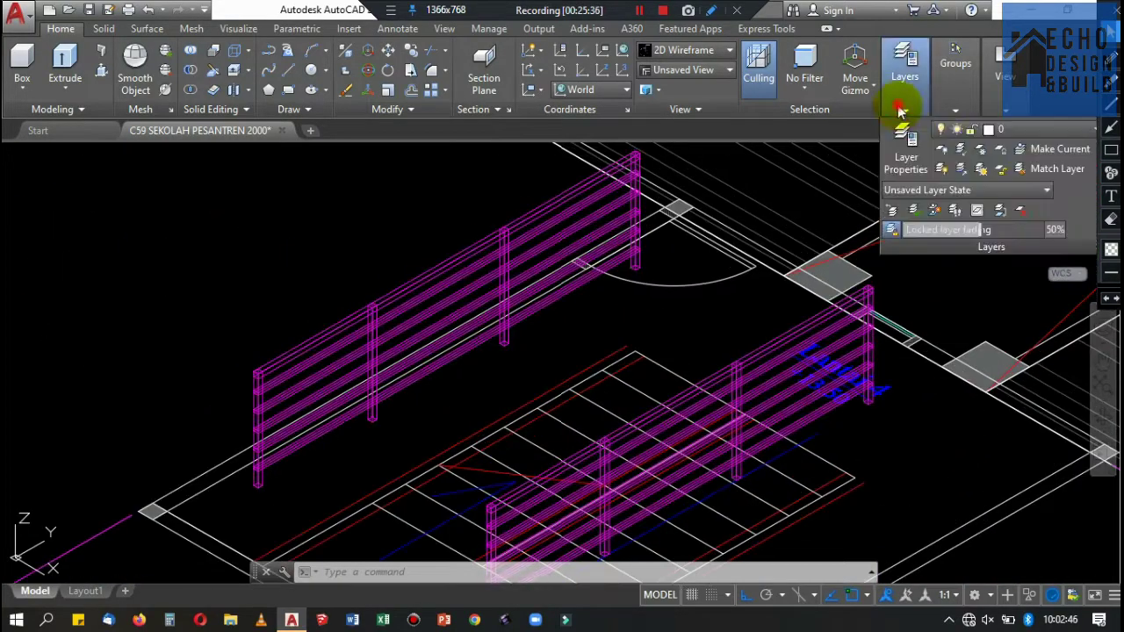
click(1036, 131)
scroll(945, 457, down, 1)
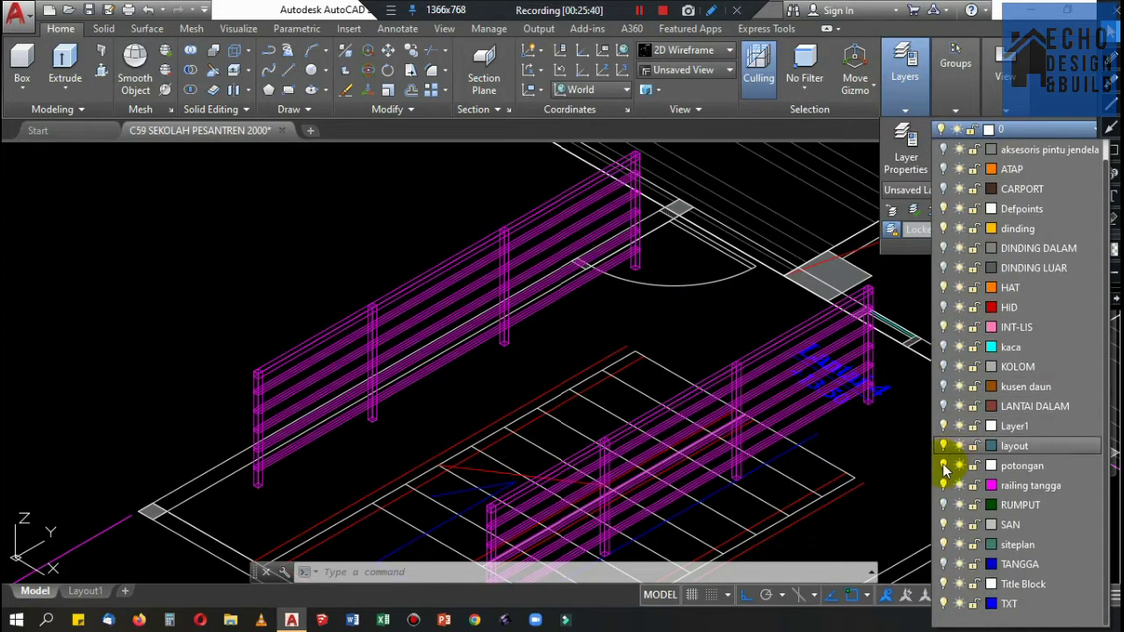
click(946, 489)
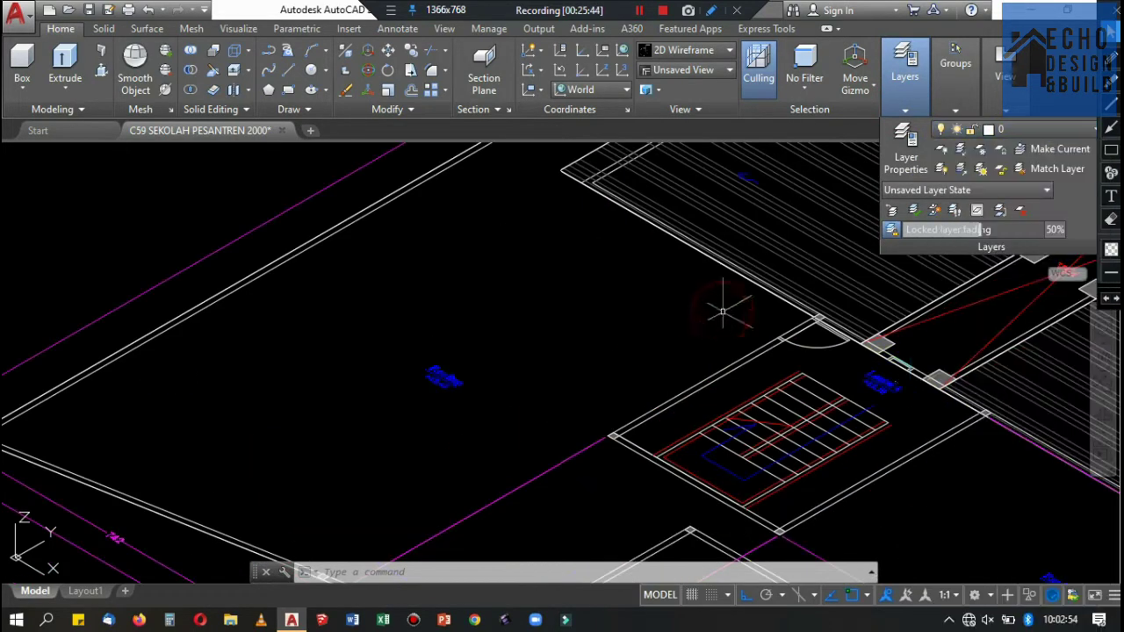
scroll(760, 318, down, 8)
scroll(759, 318, down, 3)
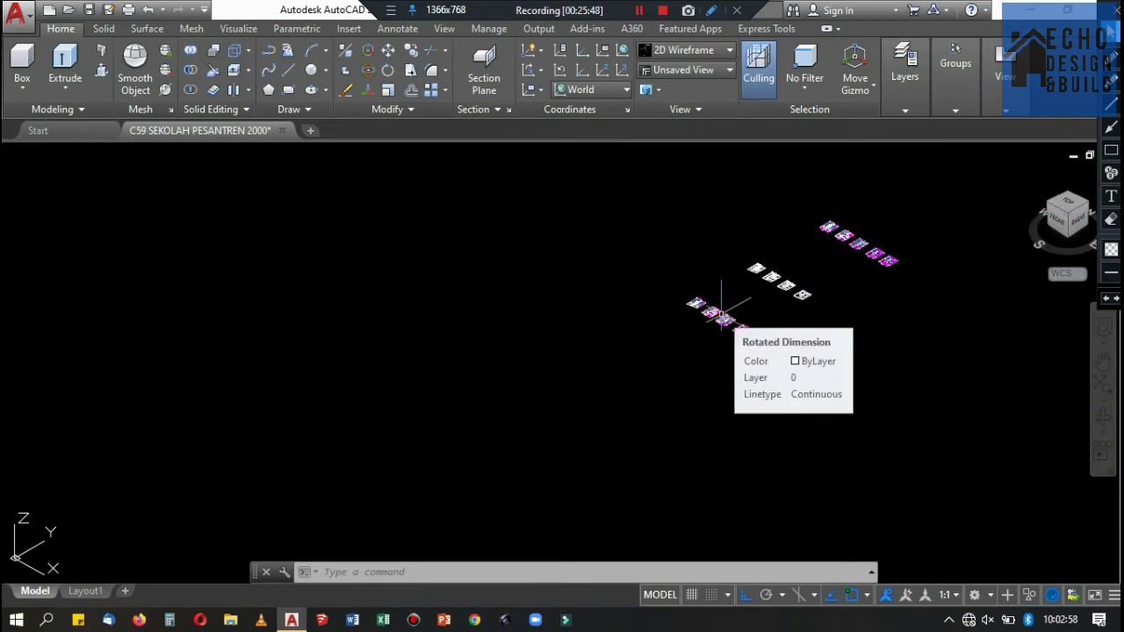
scroll(791, 264, up, 5)
scroll(790, 306, down, 2)
scroll(746, 325, up, 2)
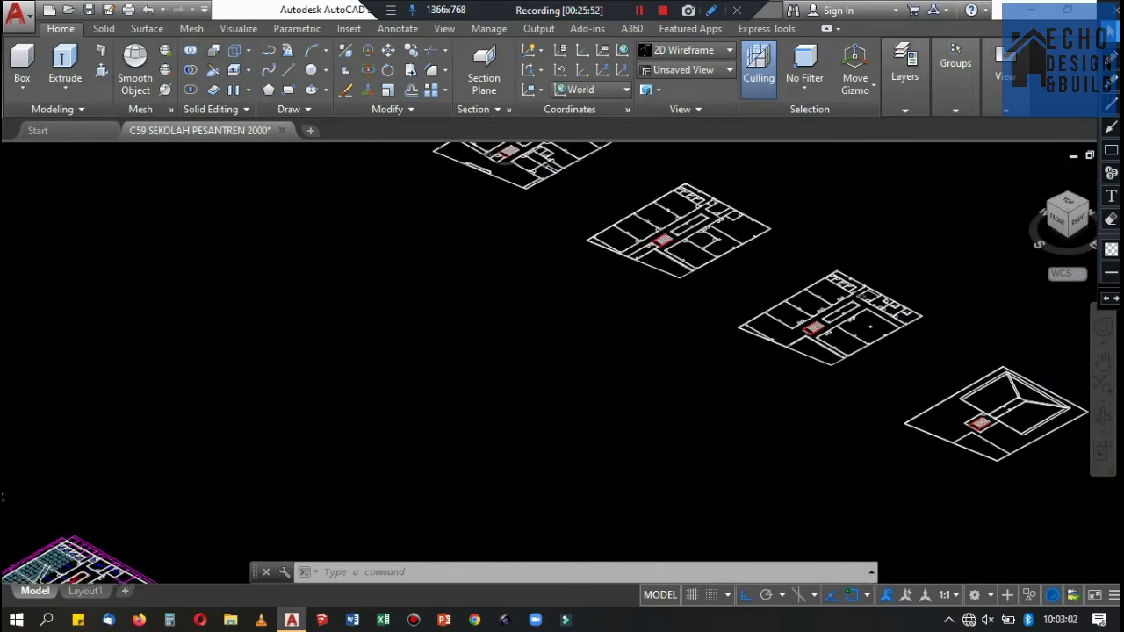
scroll(645, 355, down, 2)
scroll(823, 251, up, 1)
scroll(753, 301, down, 2)
scroll(665, 376, down, 1)
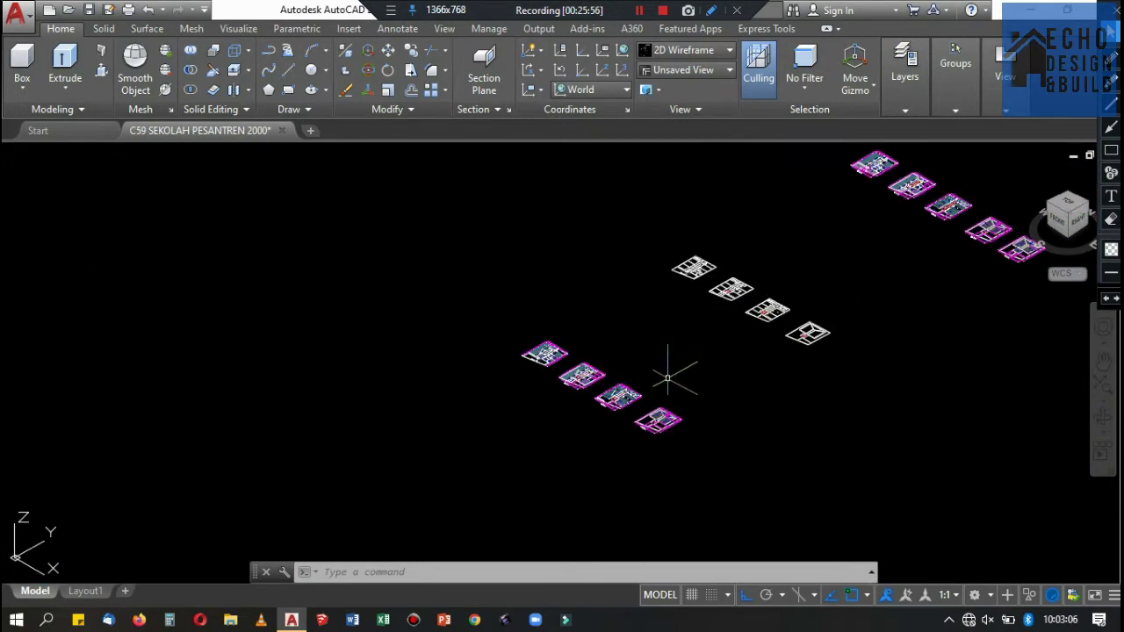
scroll(665, 376, up, 5)
scroll(753, 281, down, 5)
scroll(720, 354, down, 2)
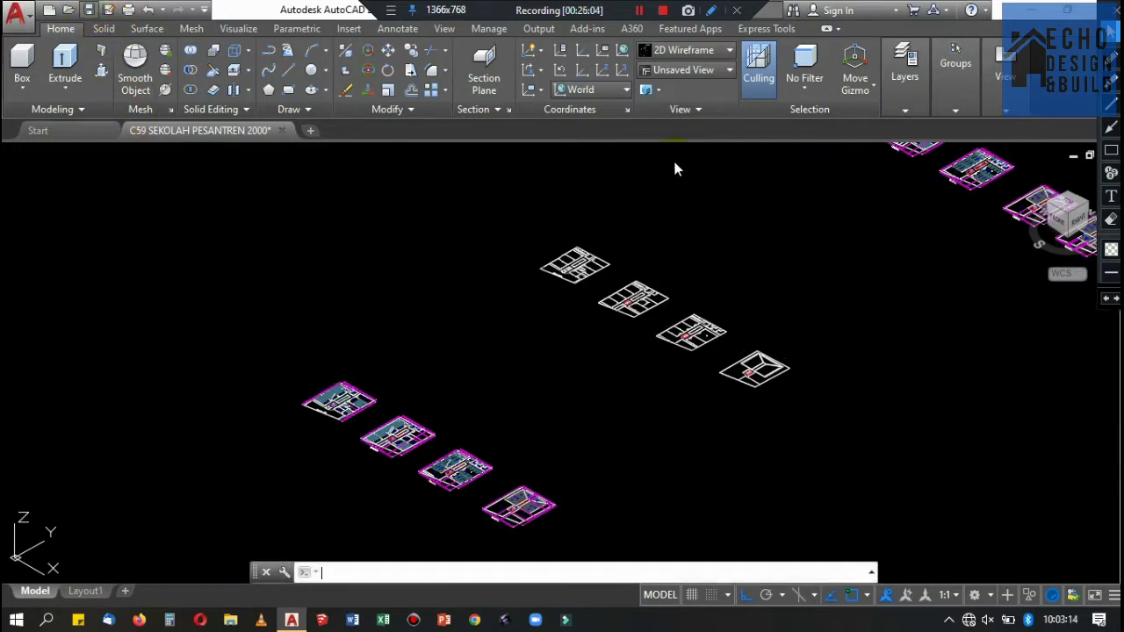
key(ctrl+s)
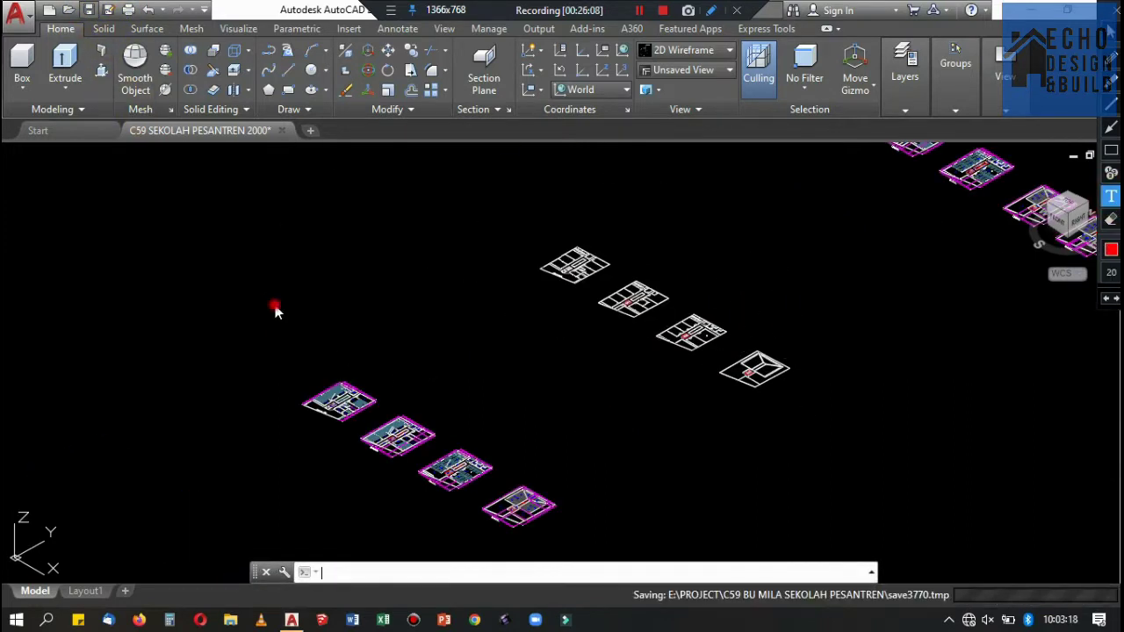
click(275, 308)
text(SEBELUM KITA JADIKAN SAT)
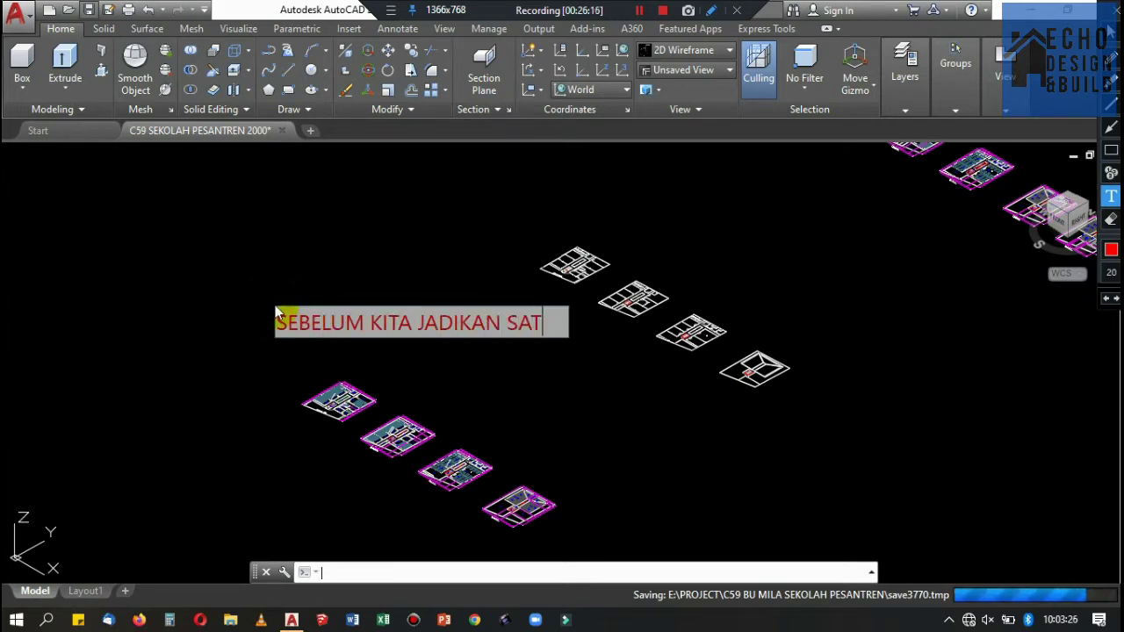
text(NYA)
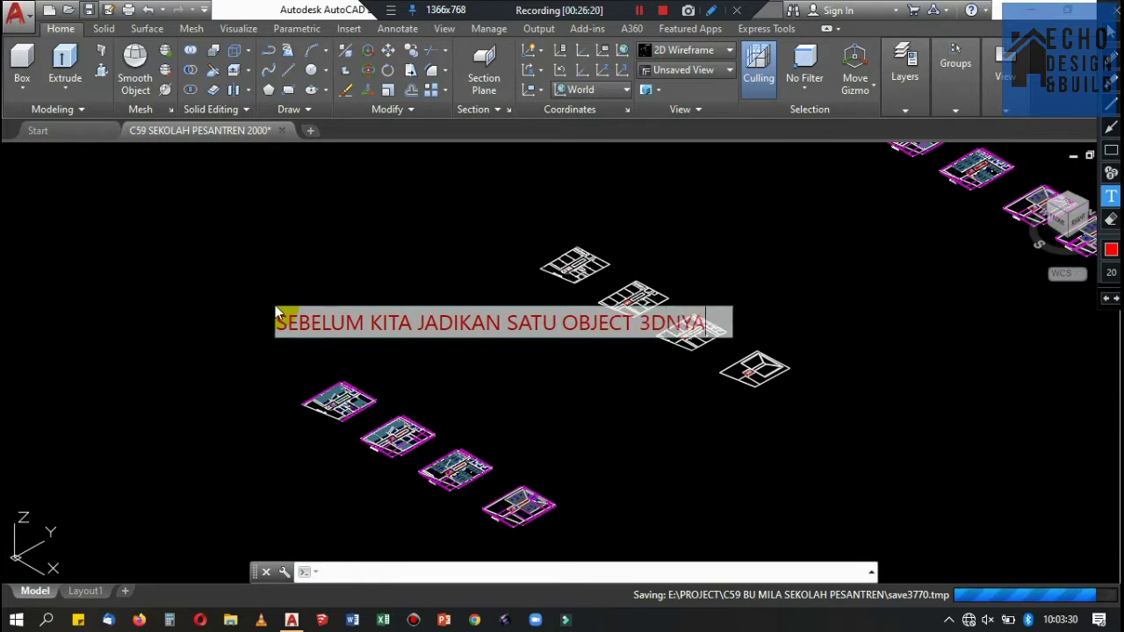
text( PERLU KIT)
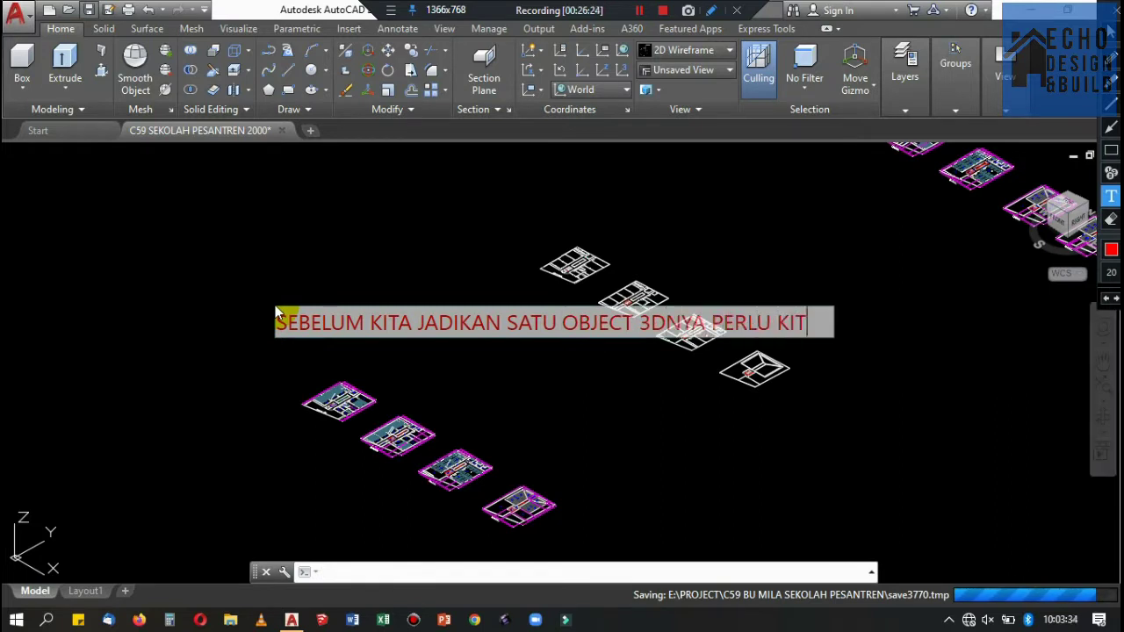
text(A SAVE AS)
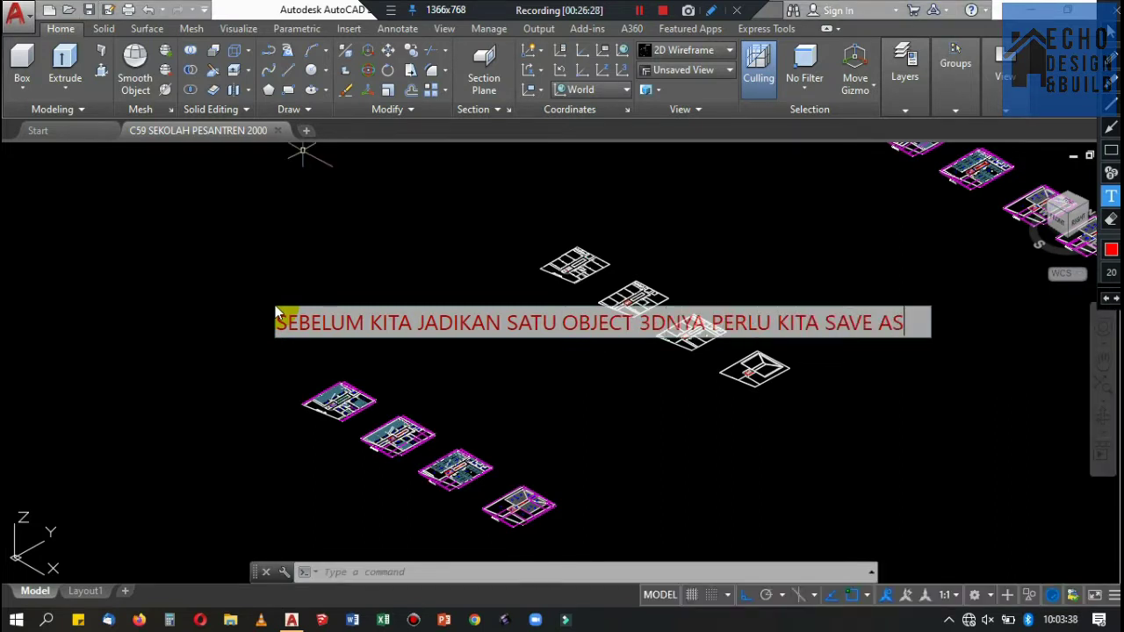
text( DI FILE LAIN)
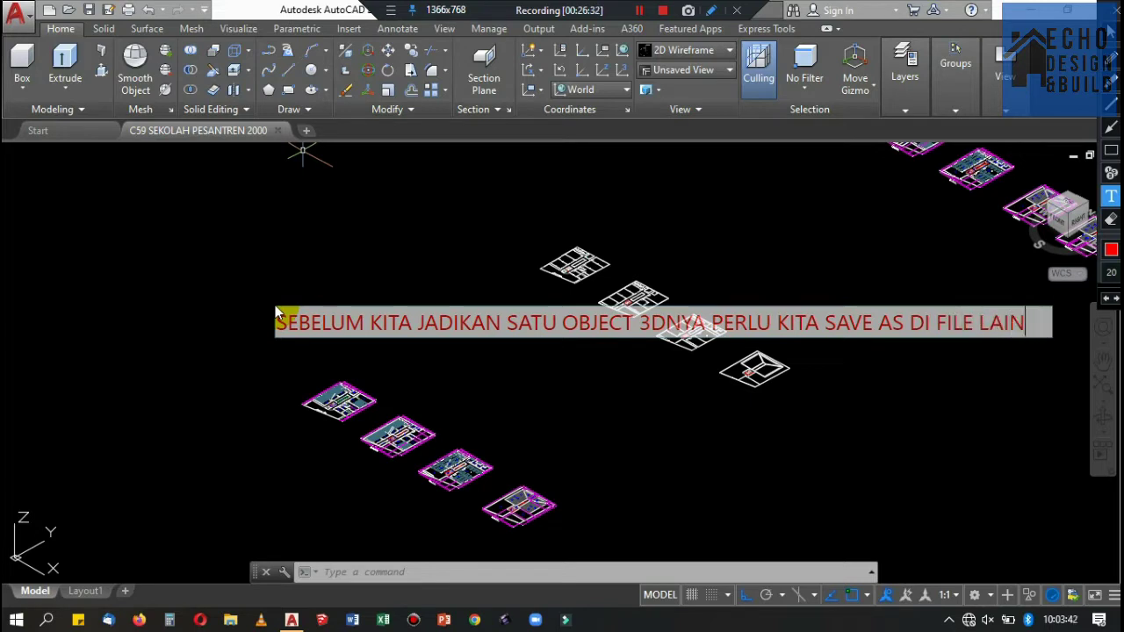
key(Return)
text(A)
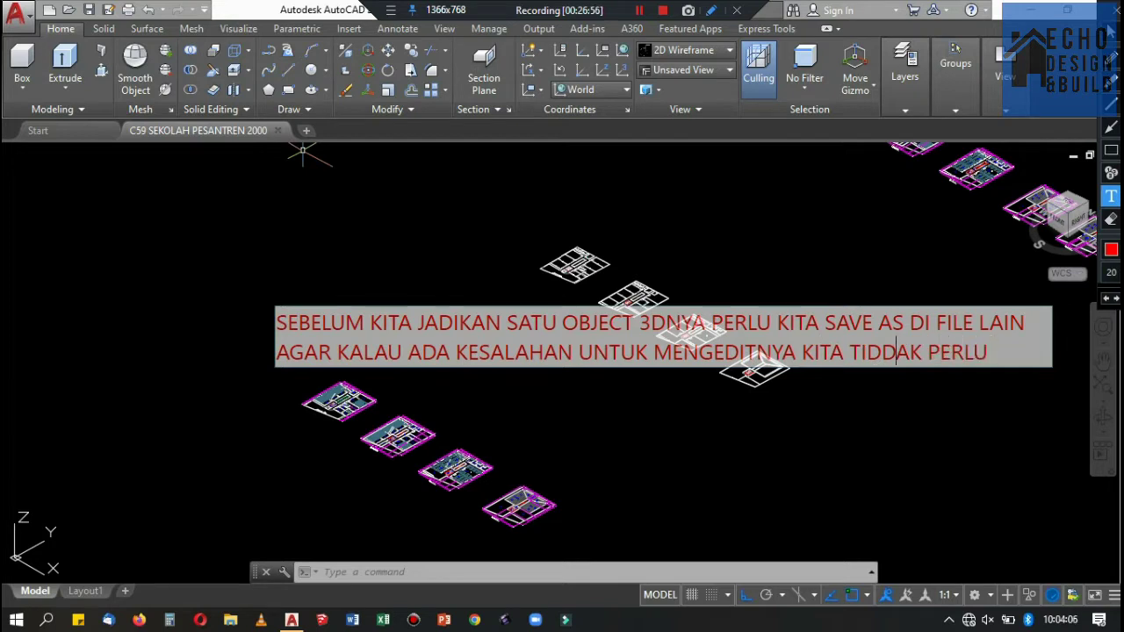
key(BackSpace)
key(Return)
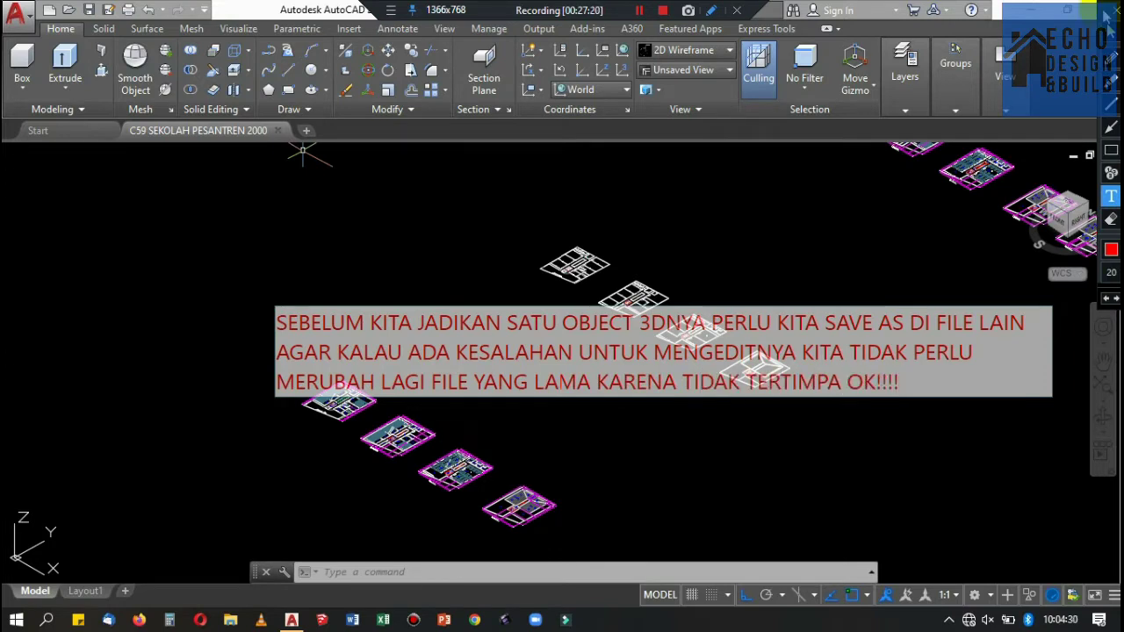
Save the school drawing with Ctrl+S.
scroll(825, 287, down, 5)
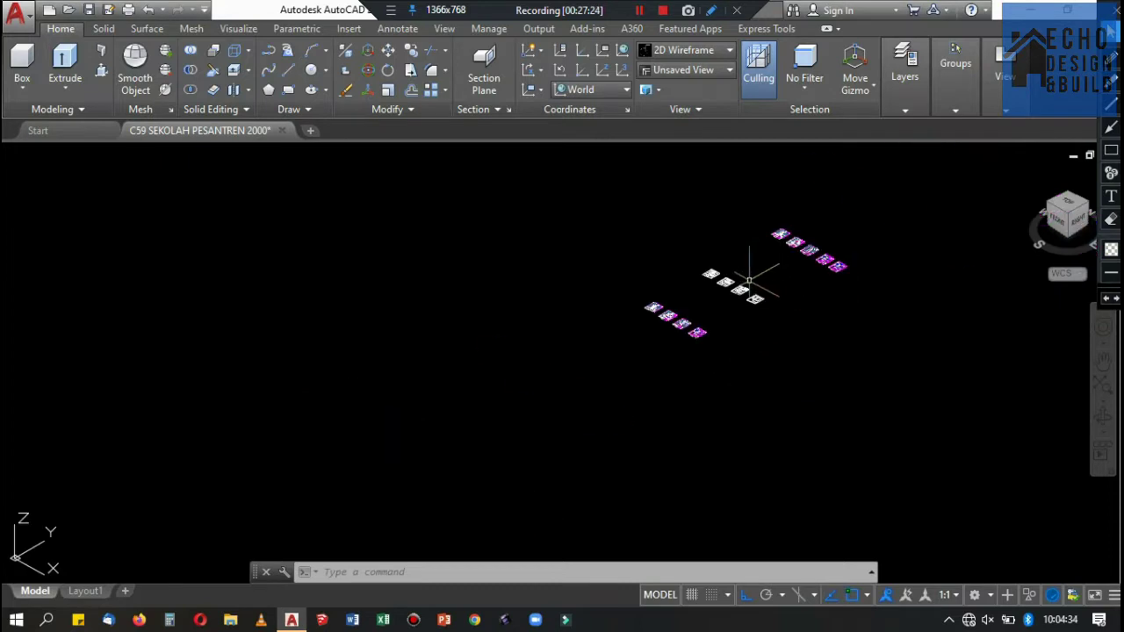
scroll(758, 251, up, 4)
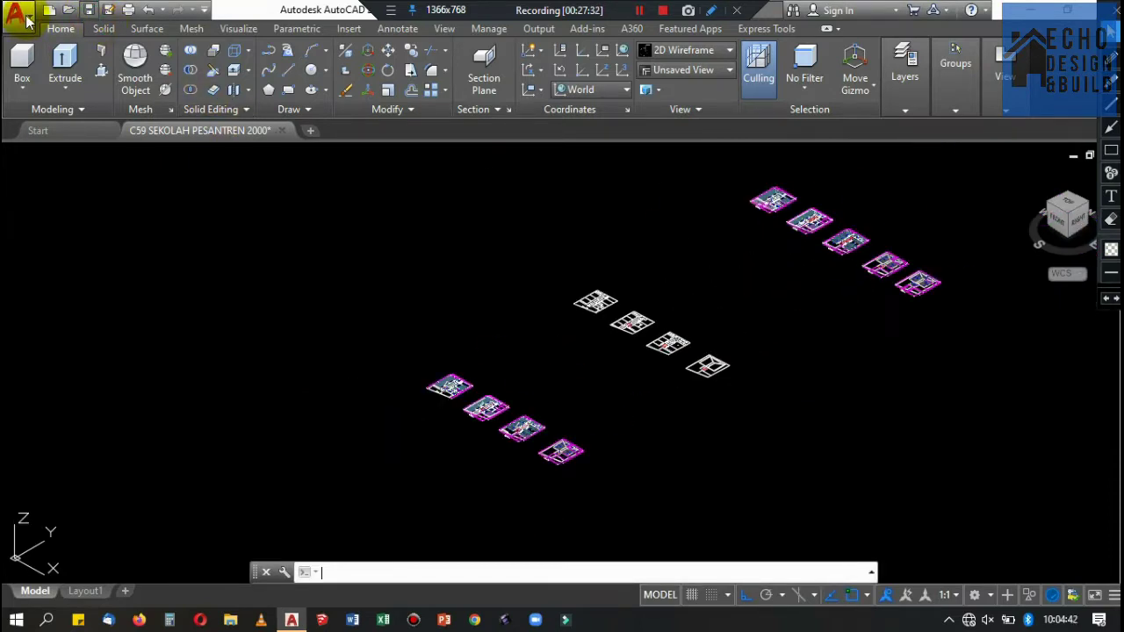
key(ctrl+s)
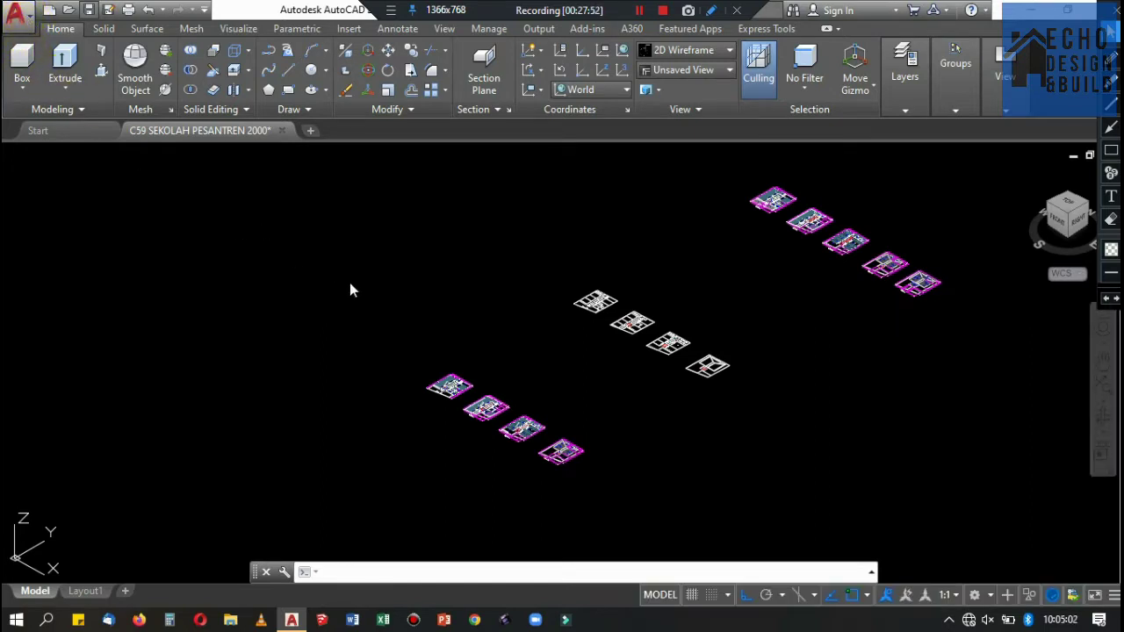
Exit AutoCAD and reopen C59 SEKOLAH PESANTREN 2000 from the taskbar recent files.
double_click(26, 25)
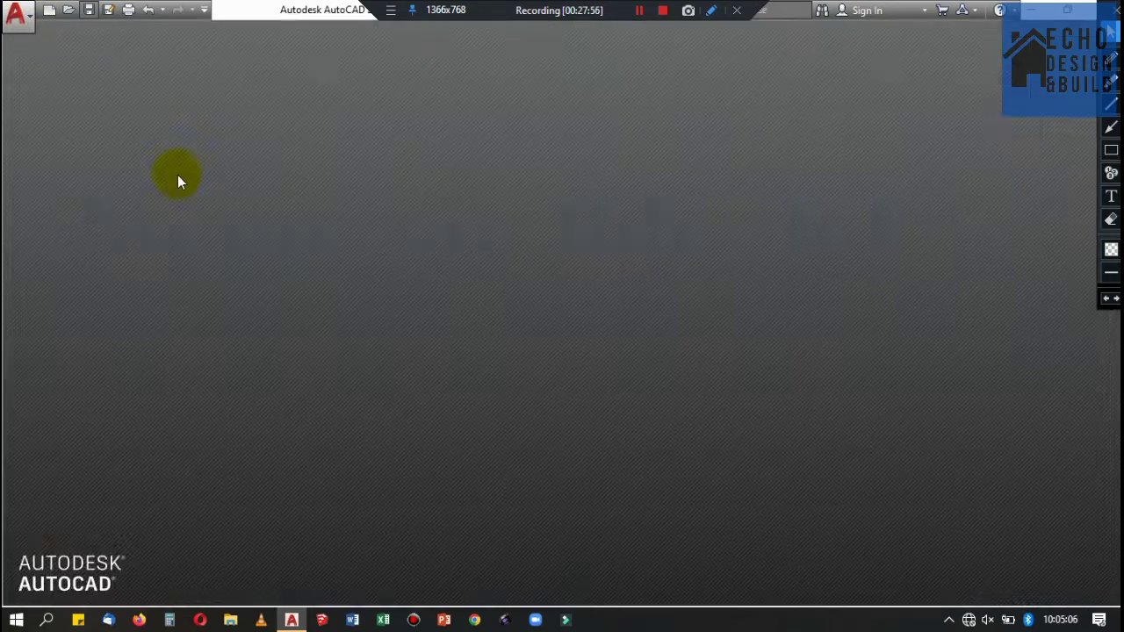
right_click(292, 621)
click(310, 208)
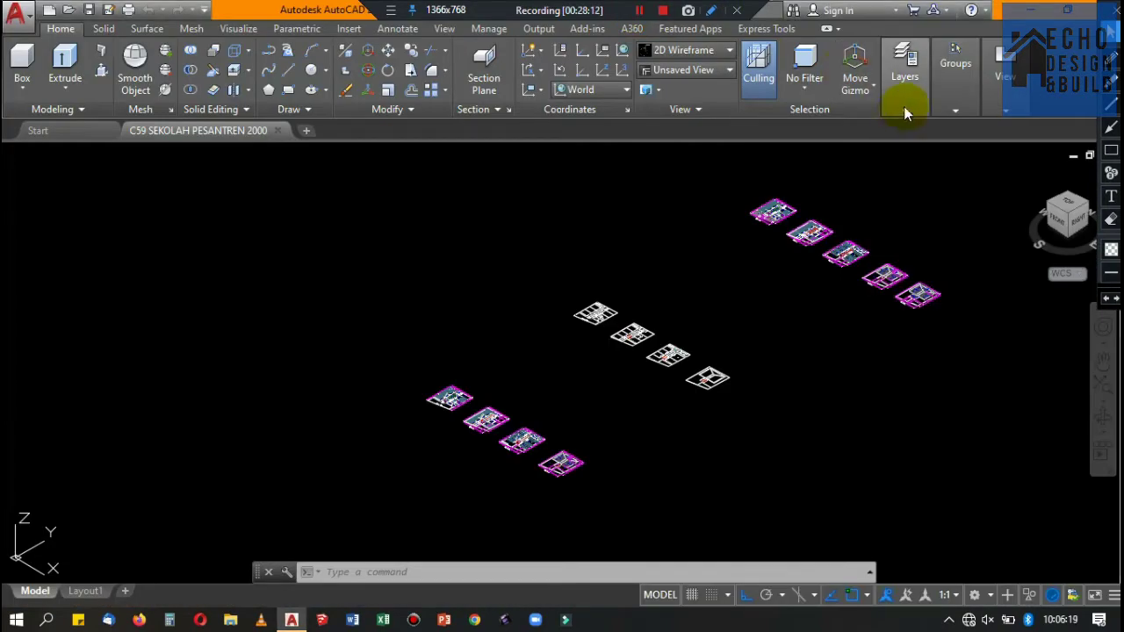
Turn on the ATAP, both wall, HID and INT-LIS layers.
click(907, 78)
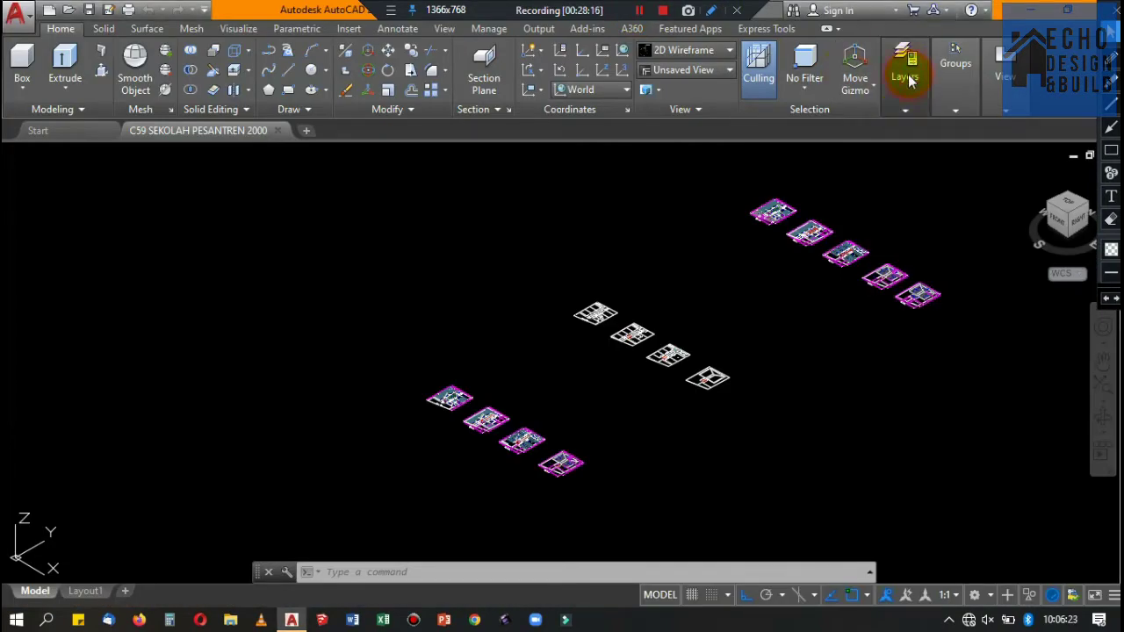
click(1089, 130)
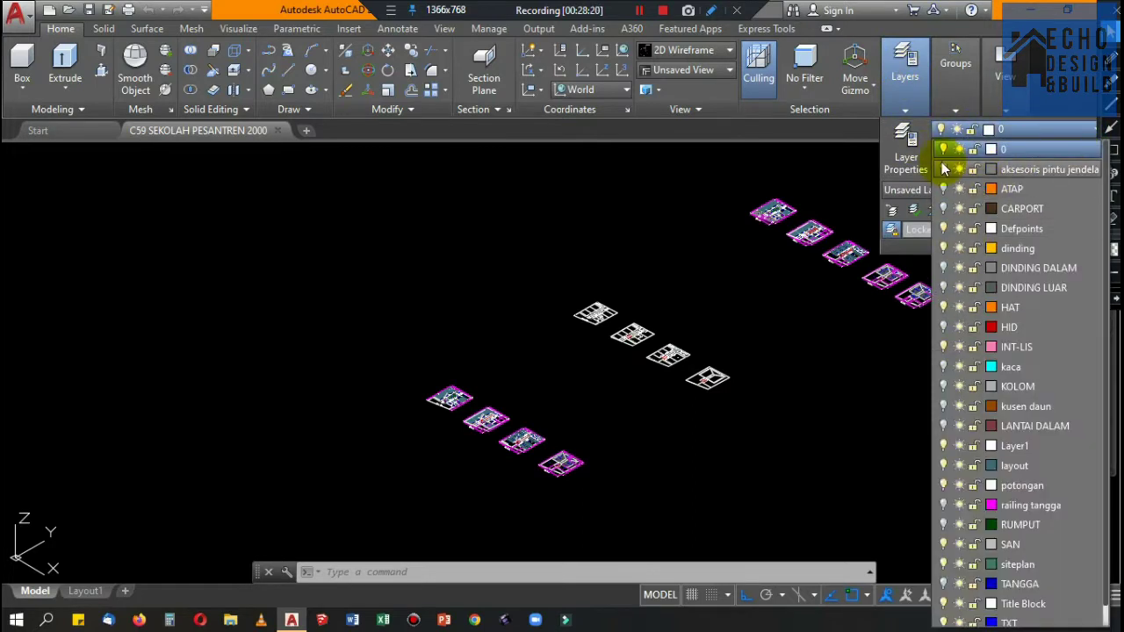
click(943, 187)
click(943, 268)
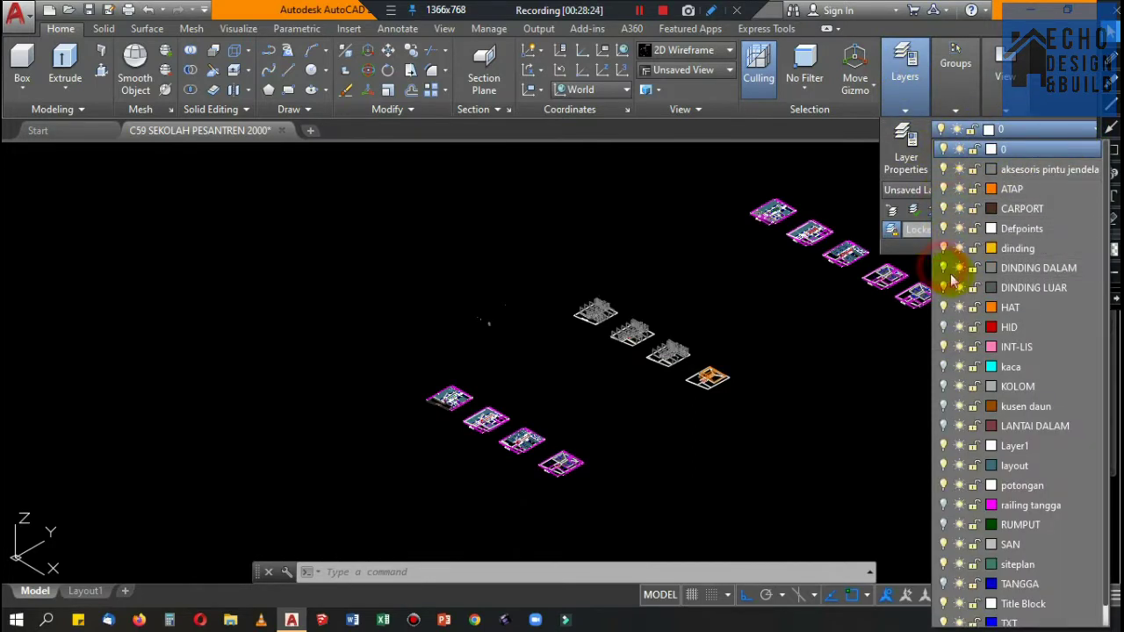
click(943, 287)
click(943, 327)
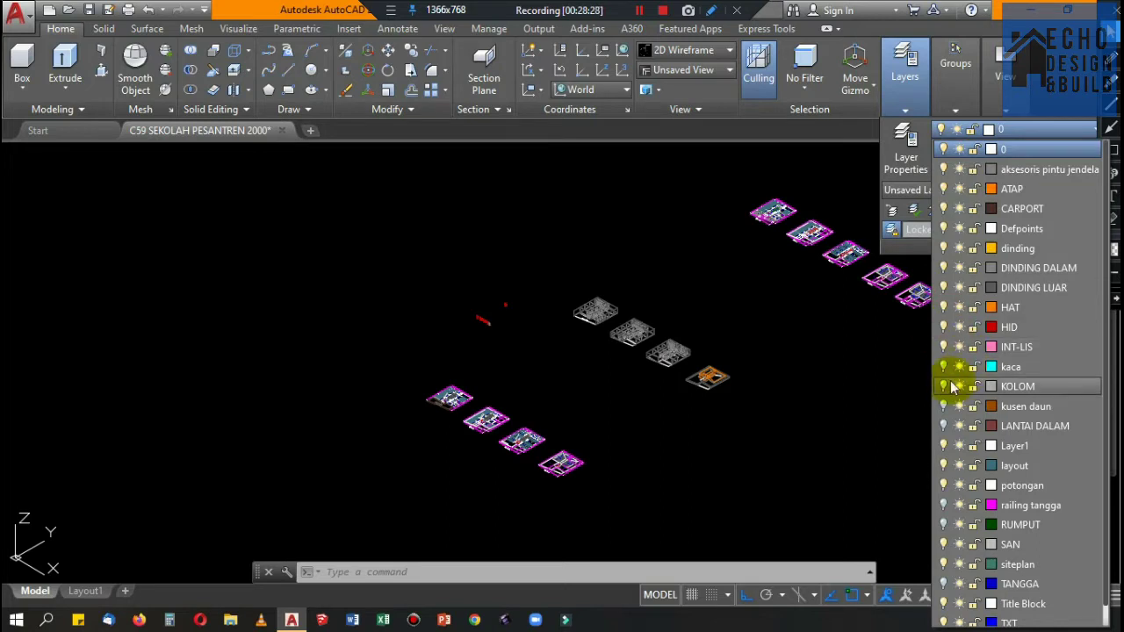
click(943, 347)
Turn on the kaca, KOLOM, LANTAI DALAM and TANGGA layers and save the drawing.
click(943, 366)
click(943, 387)
click(943, 426)
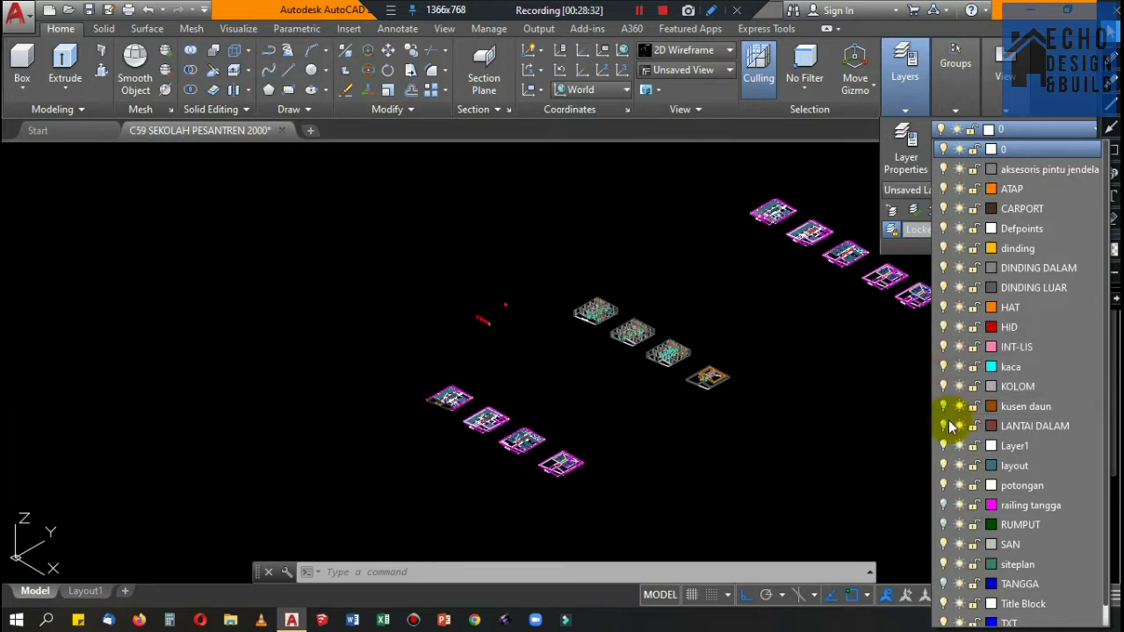
scroll(964, 439, down, 1)
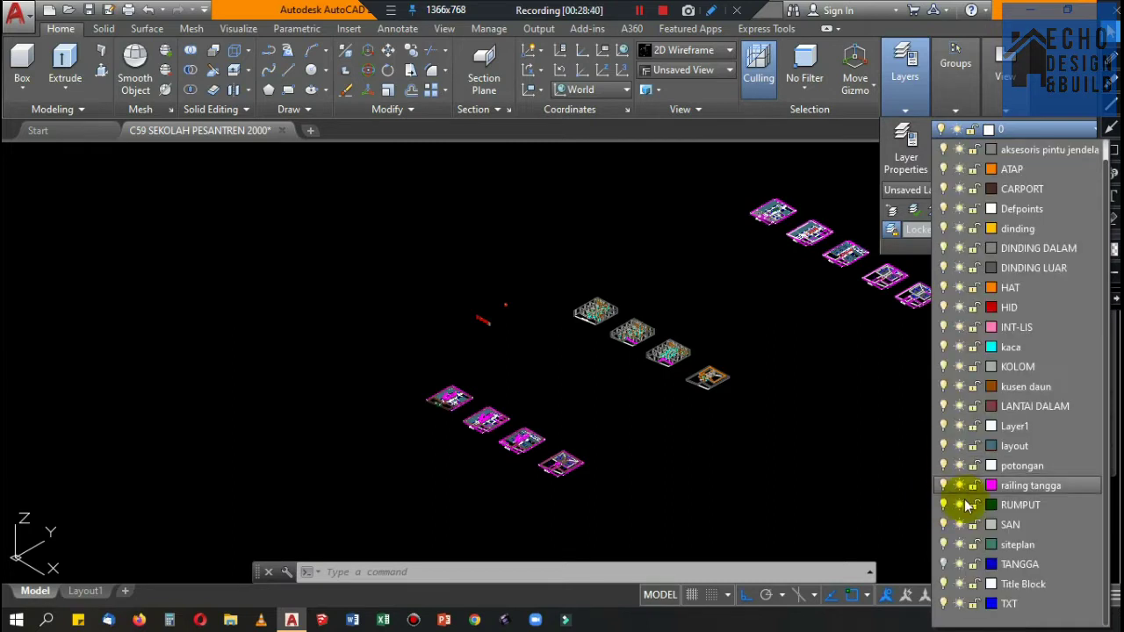
click(944, 563)
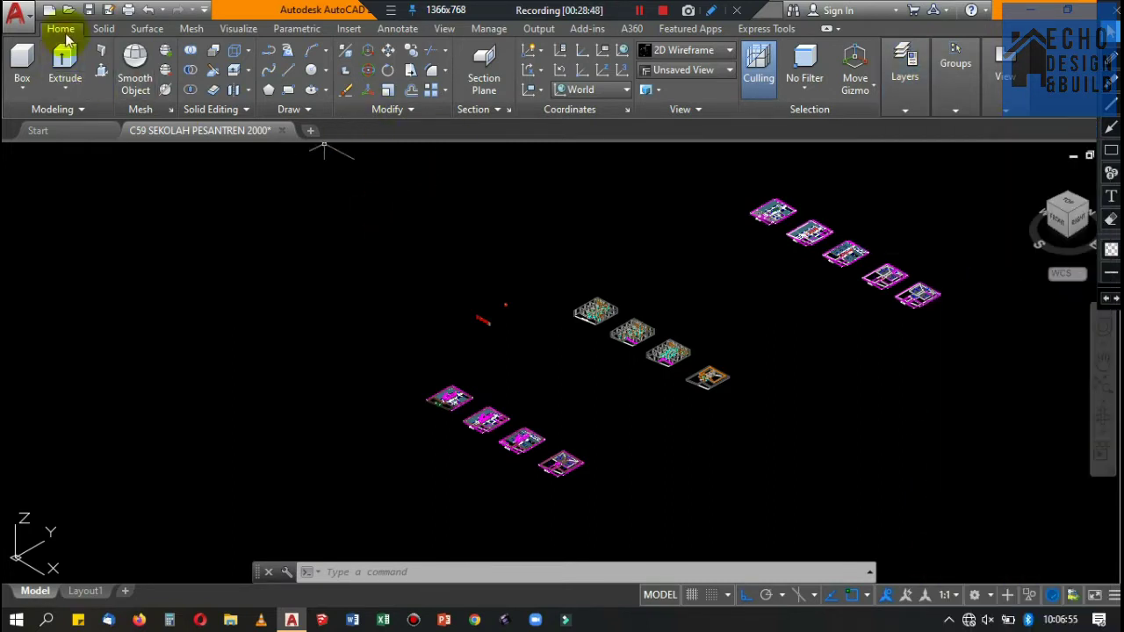
click(92, 10)
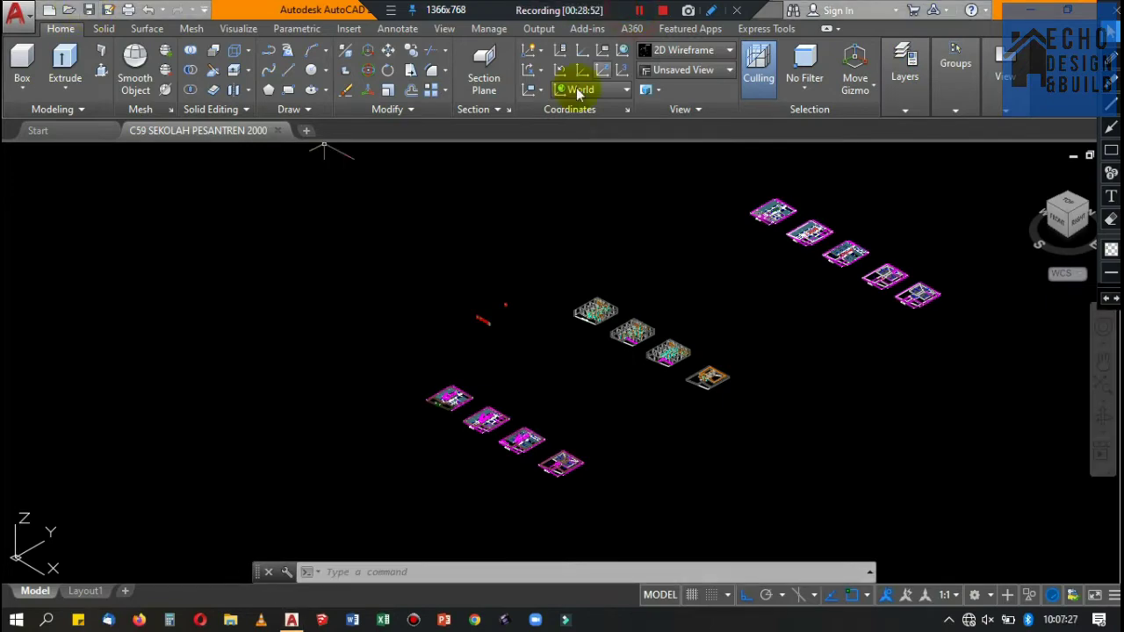
click(12, 24)
Save a copy named 'C59 SEKOLAH PESANTREN 2000 GABUNG LANTAI'.
click(93, 218)
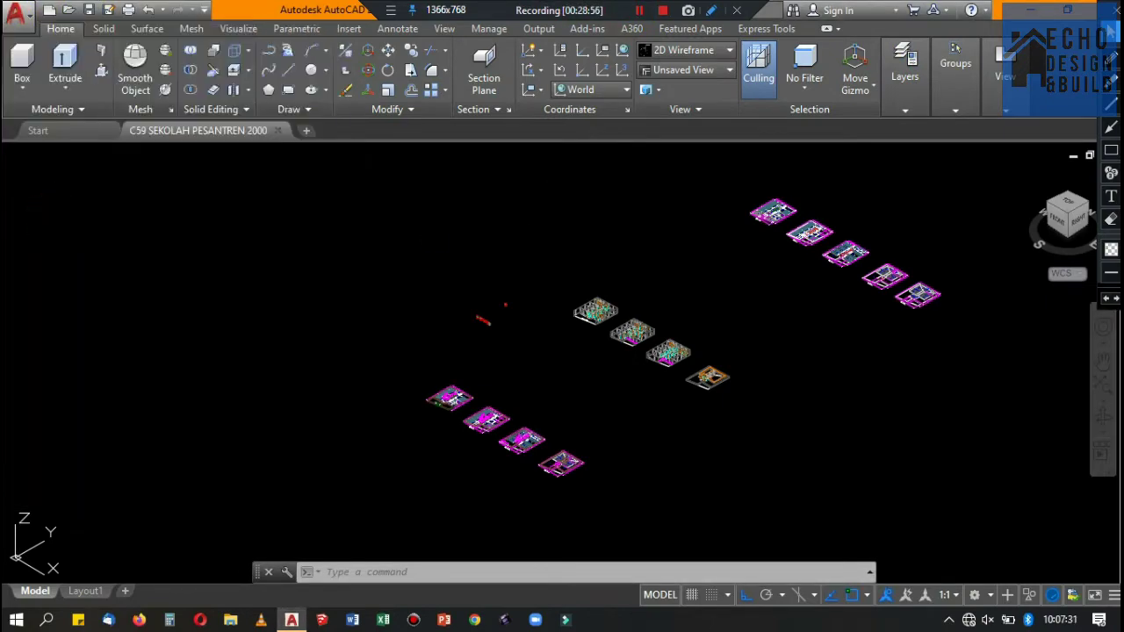
click(639, 466)
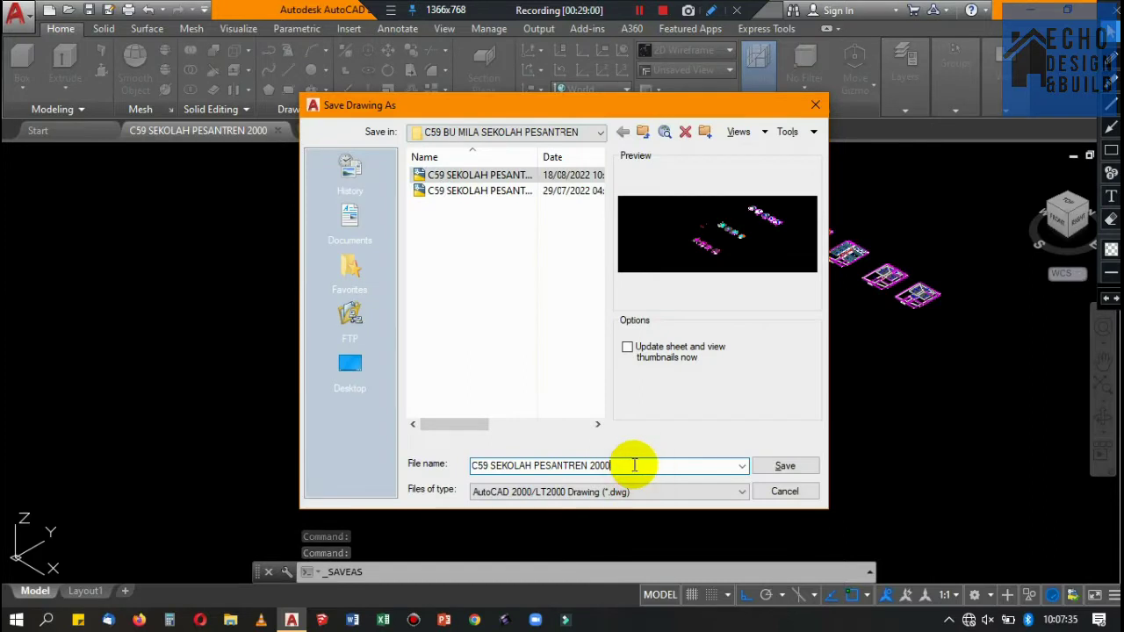
text( GABUNG LANTAI)
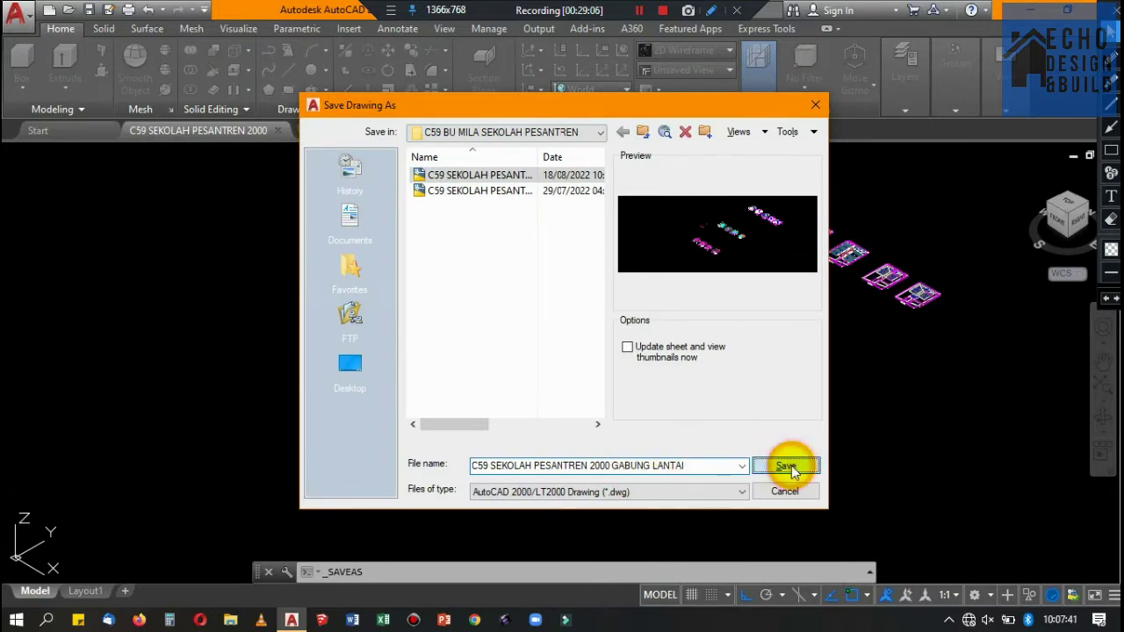
click(785, 465)
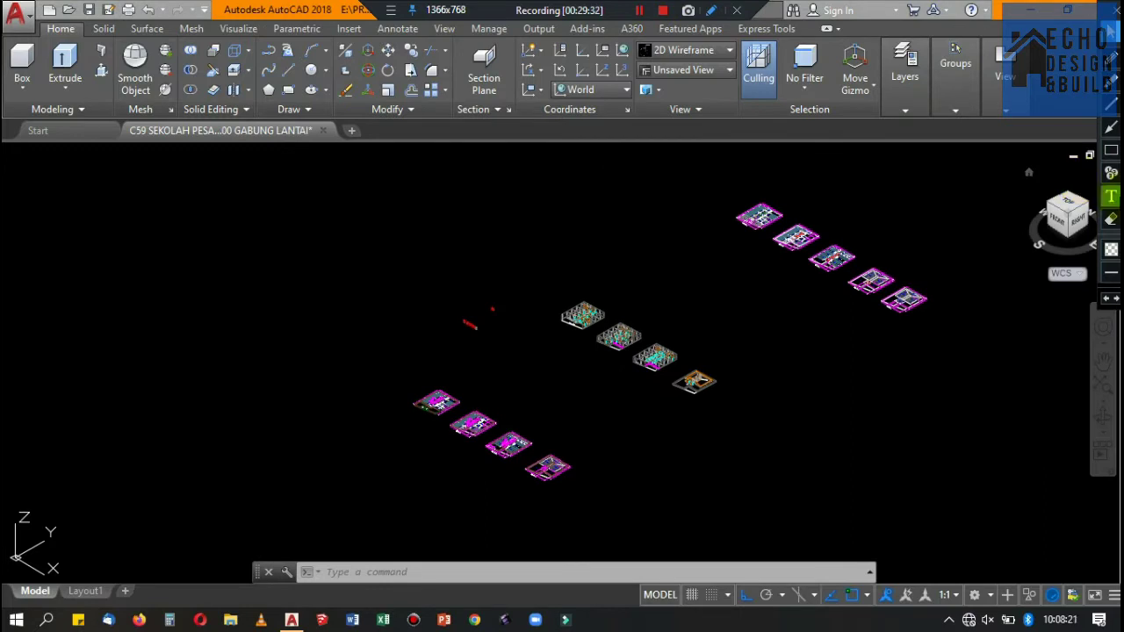
click(1111, 199)
click(254, 331)
text(KIT)
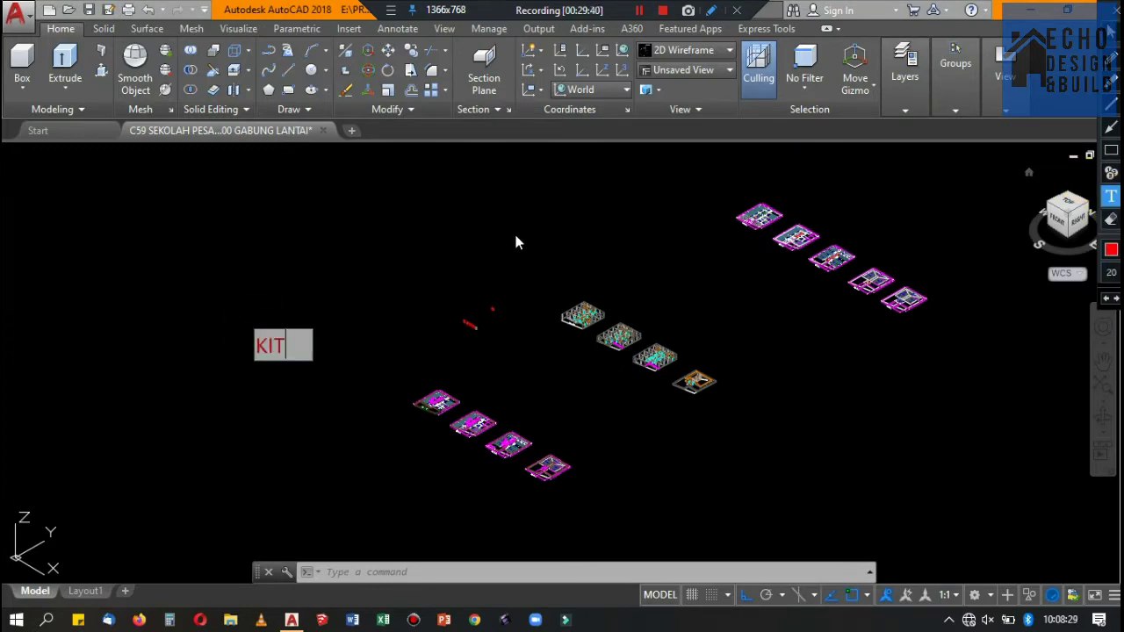
text(A MATIKAN )
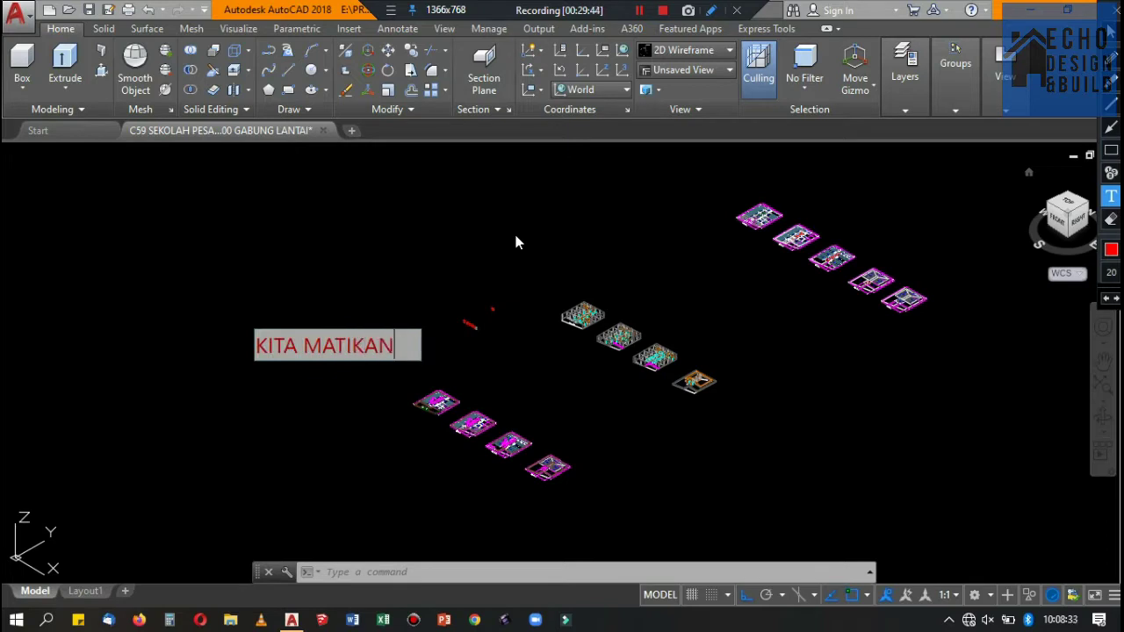
text(LAGI LAYER)
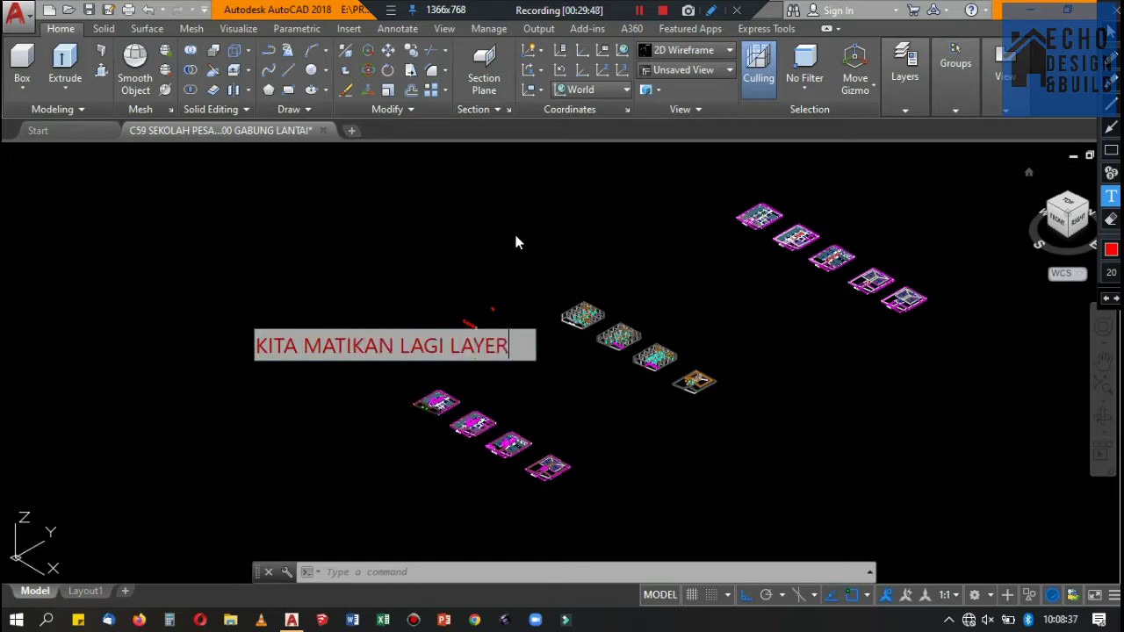
text(2 OBJE)
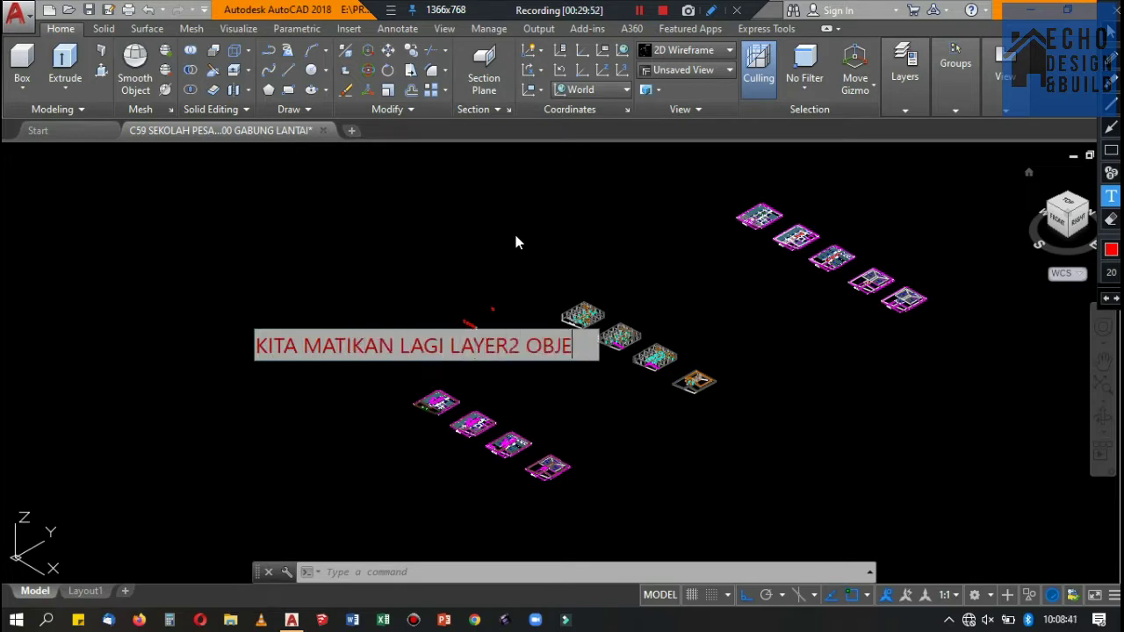
text(CT 3DNYA)
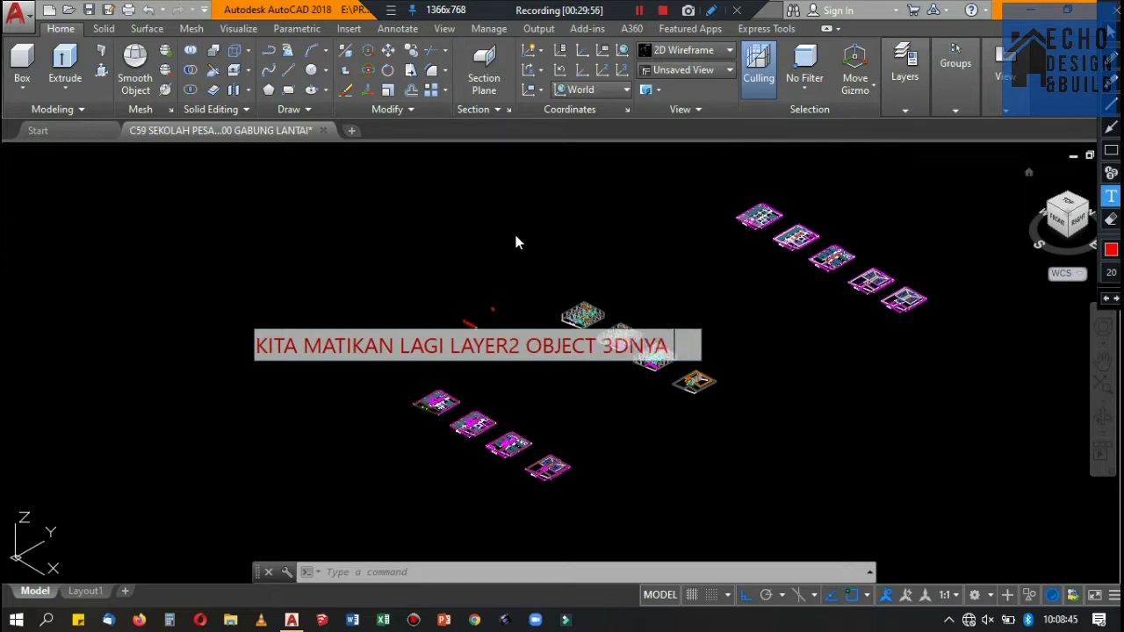
text( BARU BA)
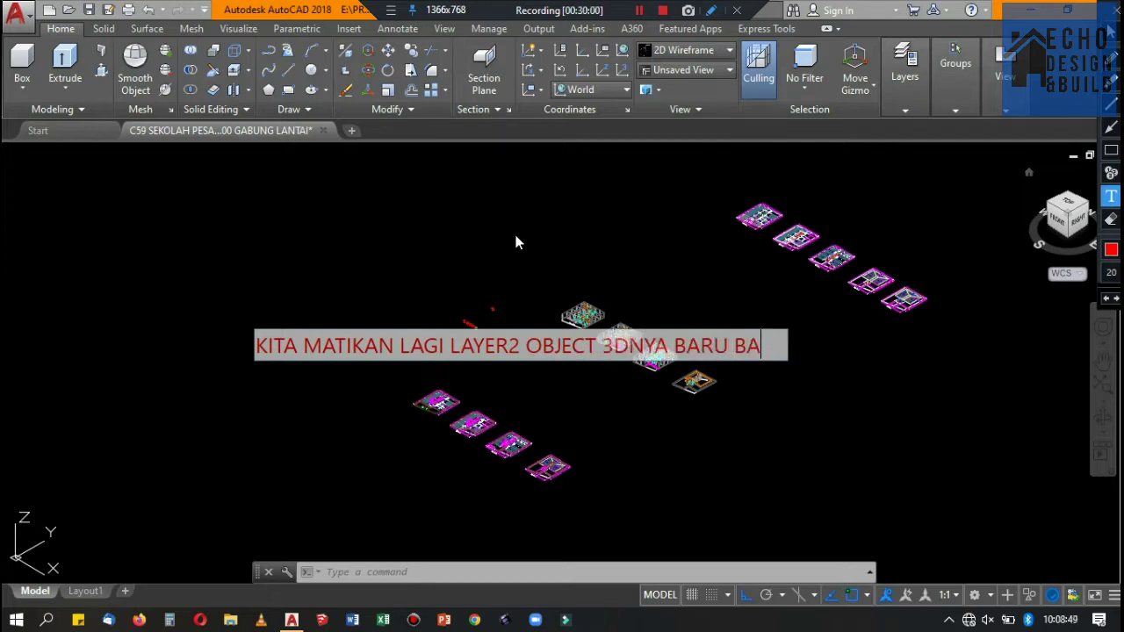
text(GIAN YANG TIDAK P)
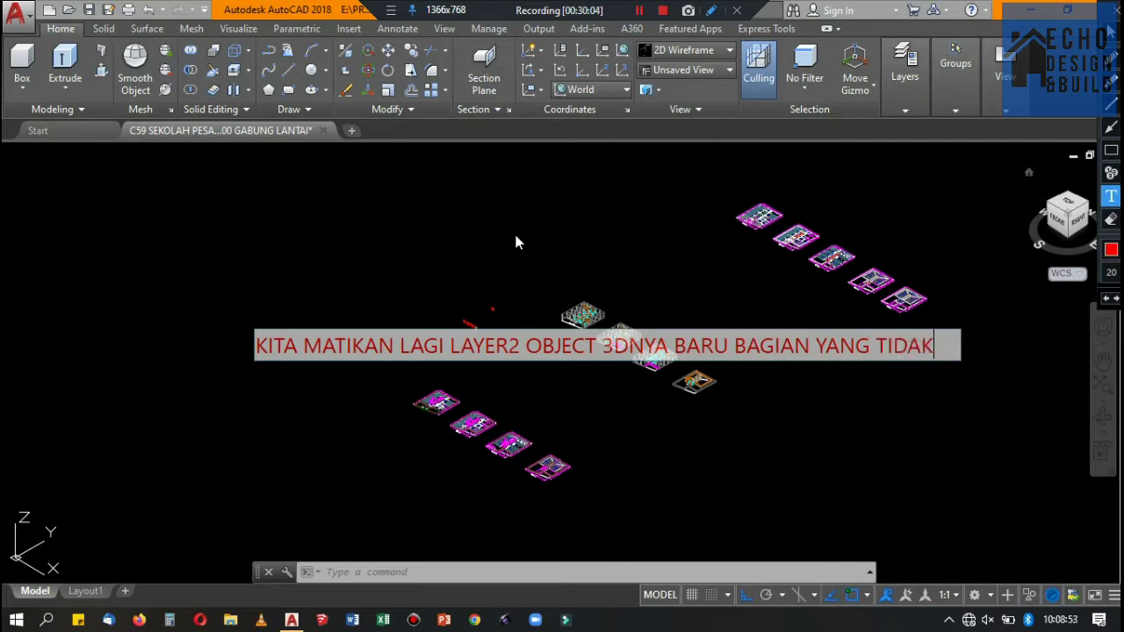
text(ENTING DI OB)
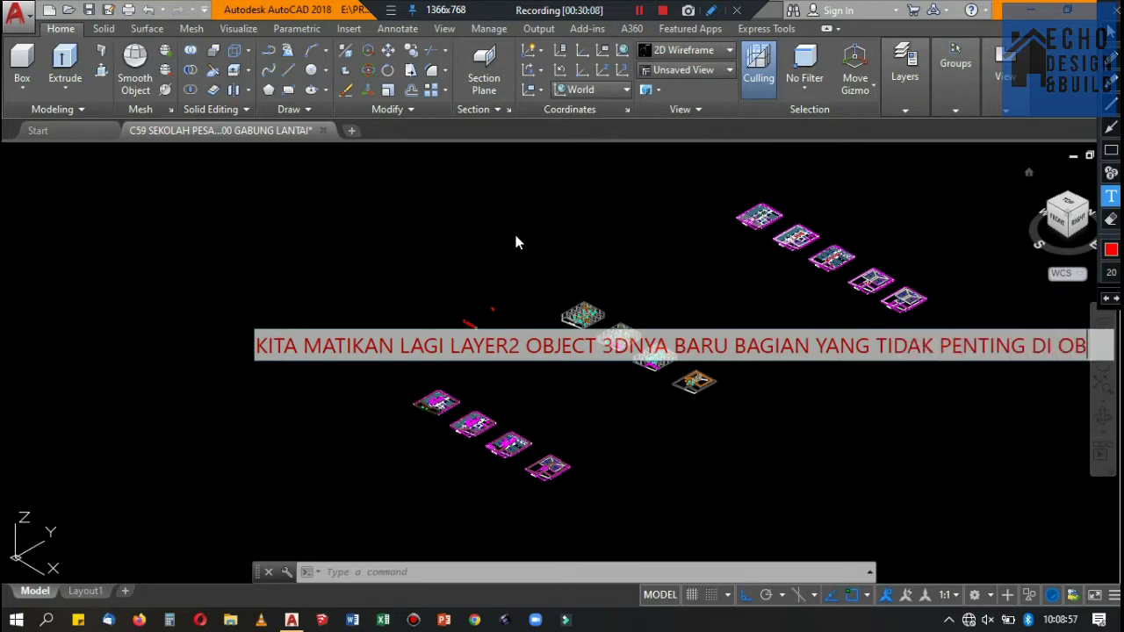
text(JECT 3)
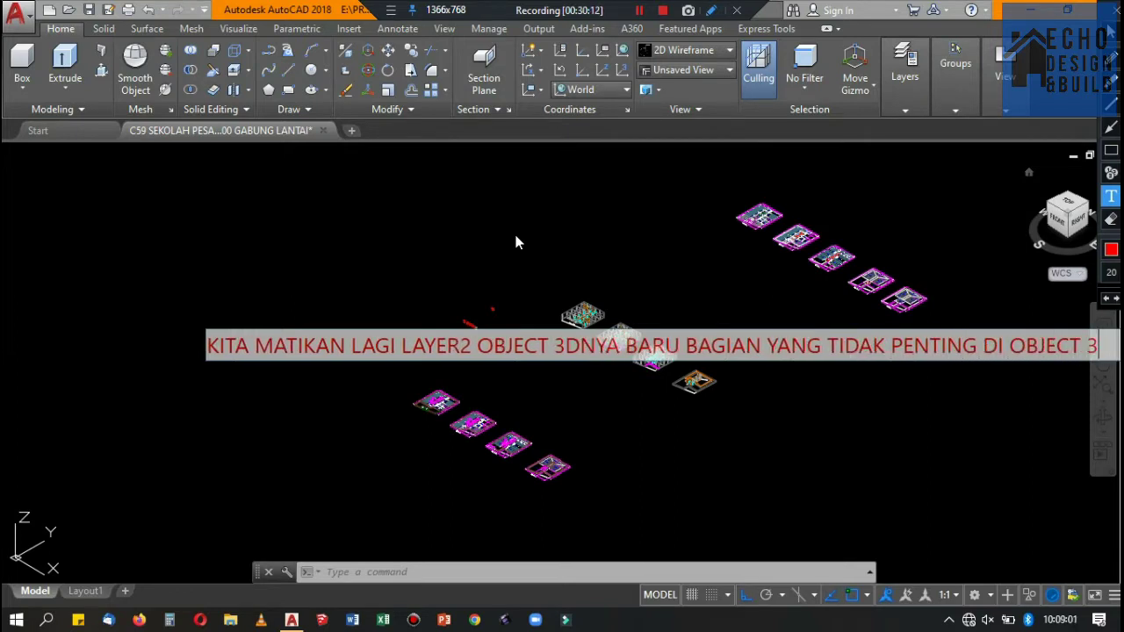
text(D BISA KITA)
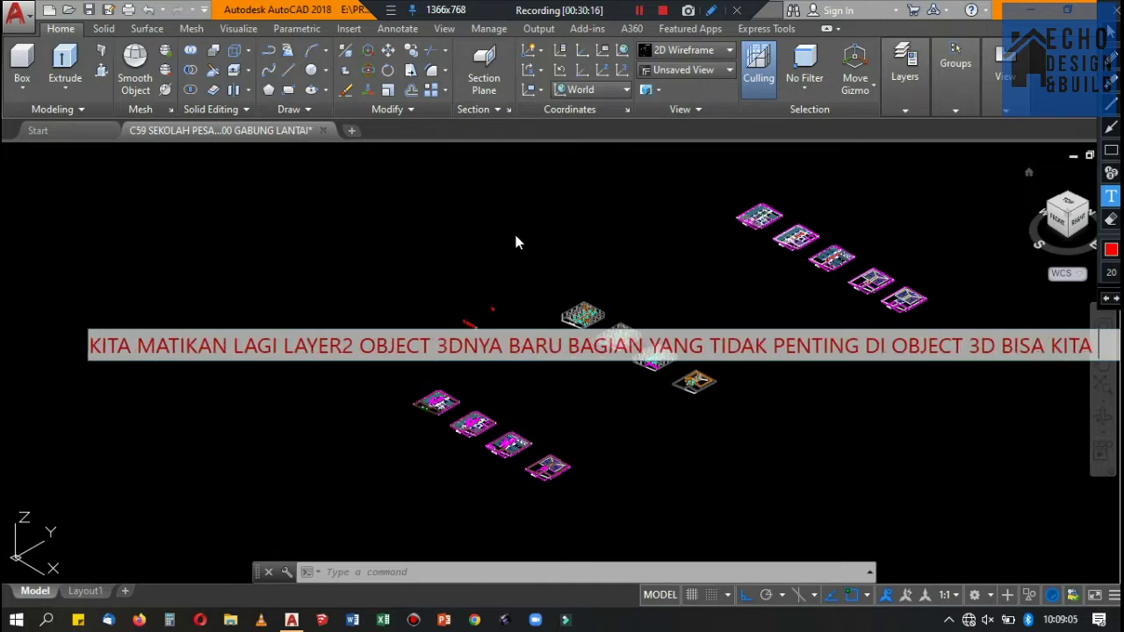
text( HAPUS KEMU)
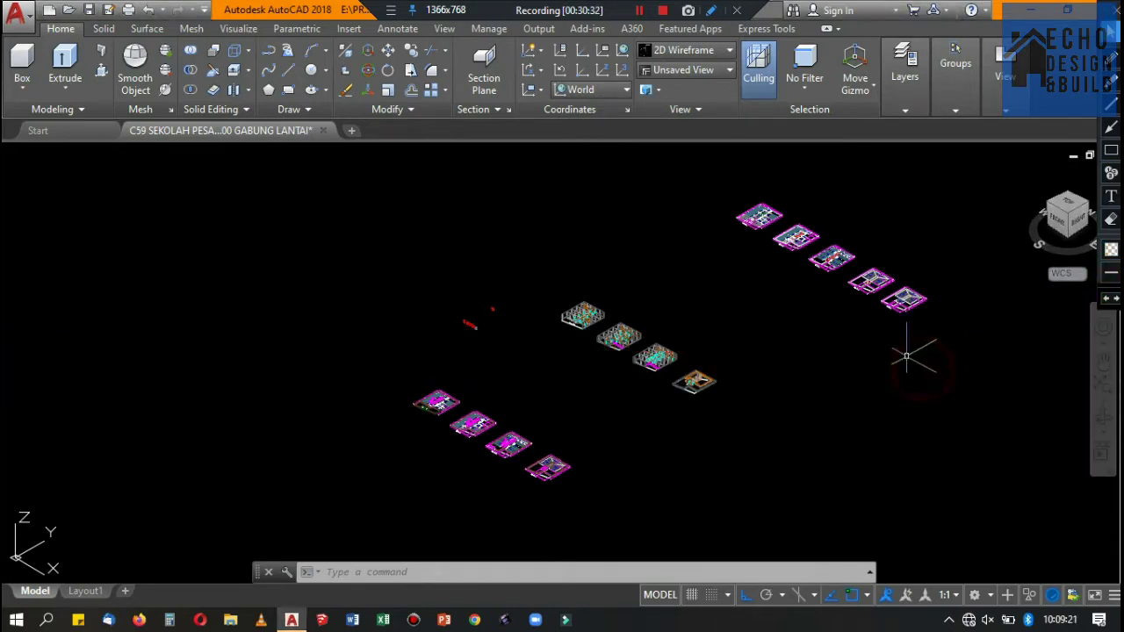
Switch off the upper layers in the list, from ATAP down past KOLOM.
click(905, 70)
click(1044, 130)
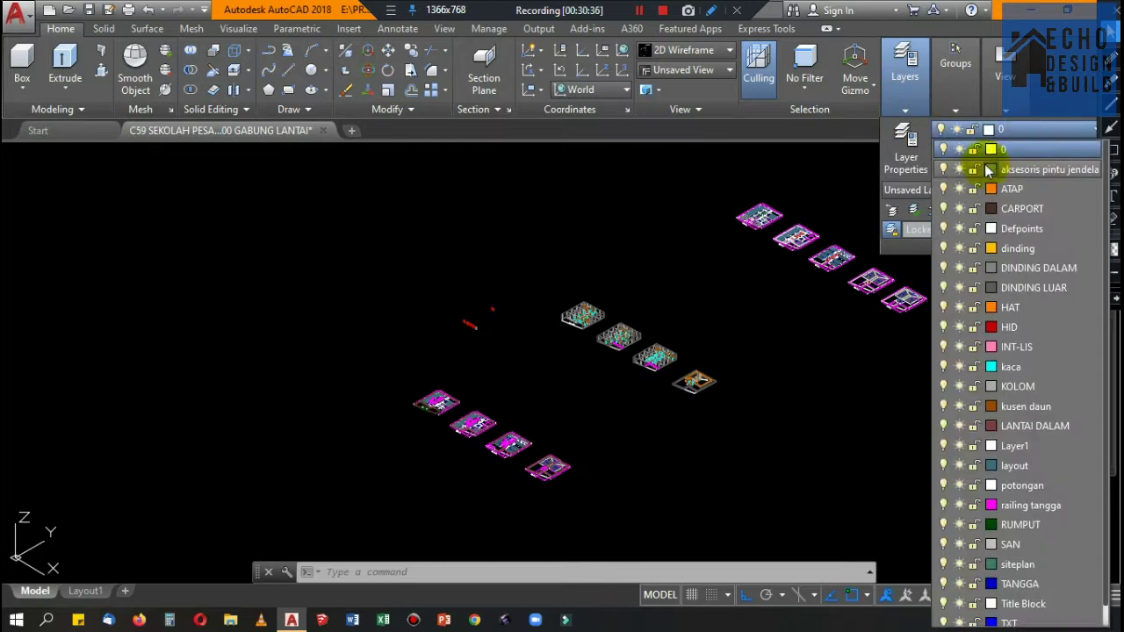
click(942, 189)
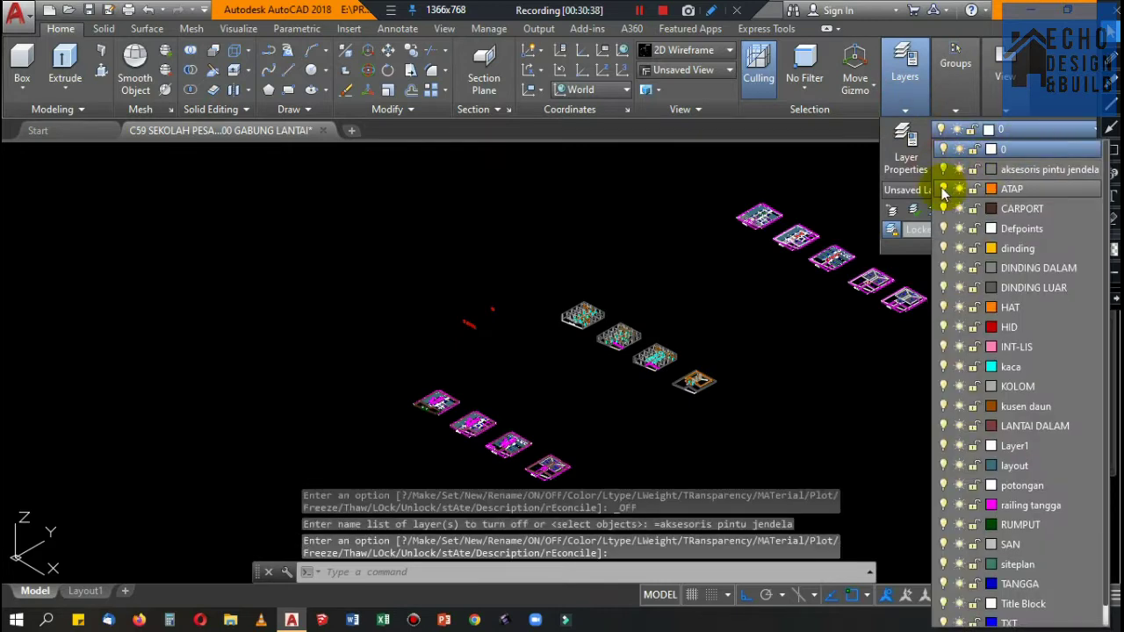
click(943, 268)
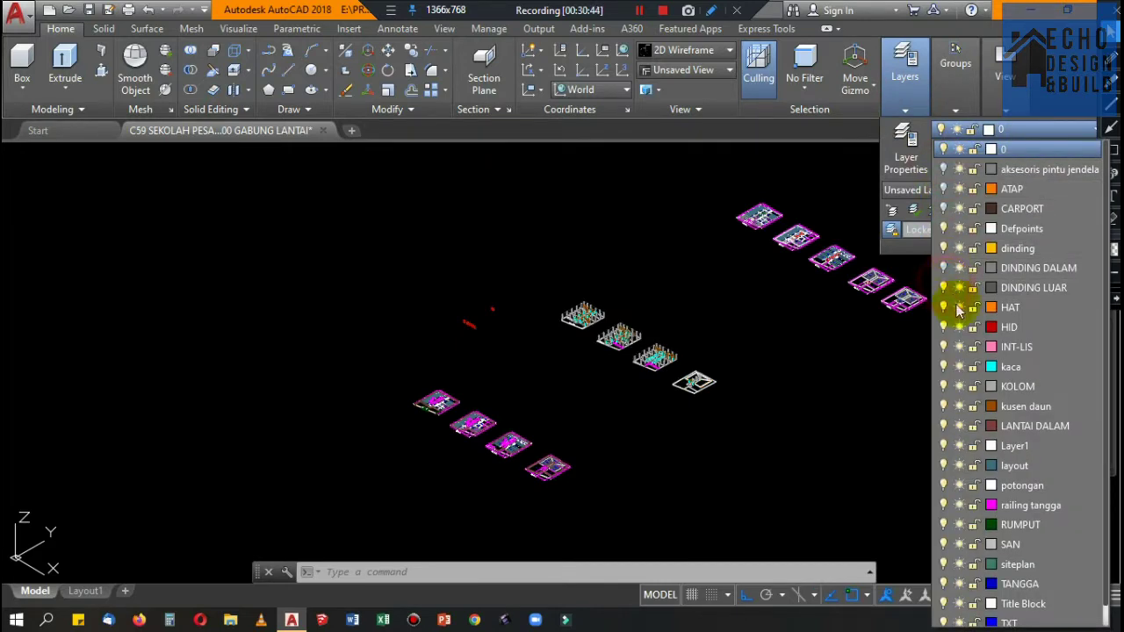
click(942, 366)
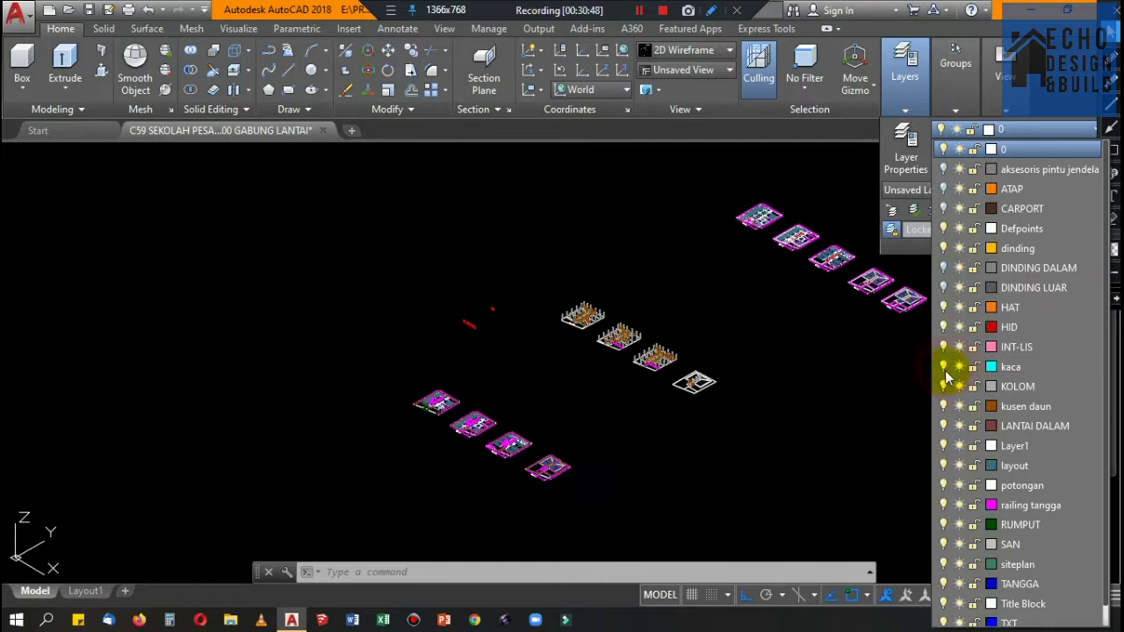
click(942, 386)
Switch off kusen daun, potongan, railing tangga, RUMPUT, siteplan and TANGGA layers.
click(942, 406)
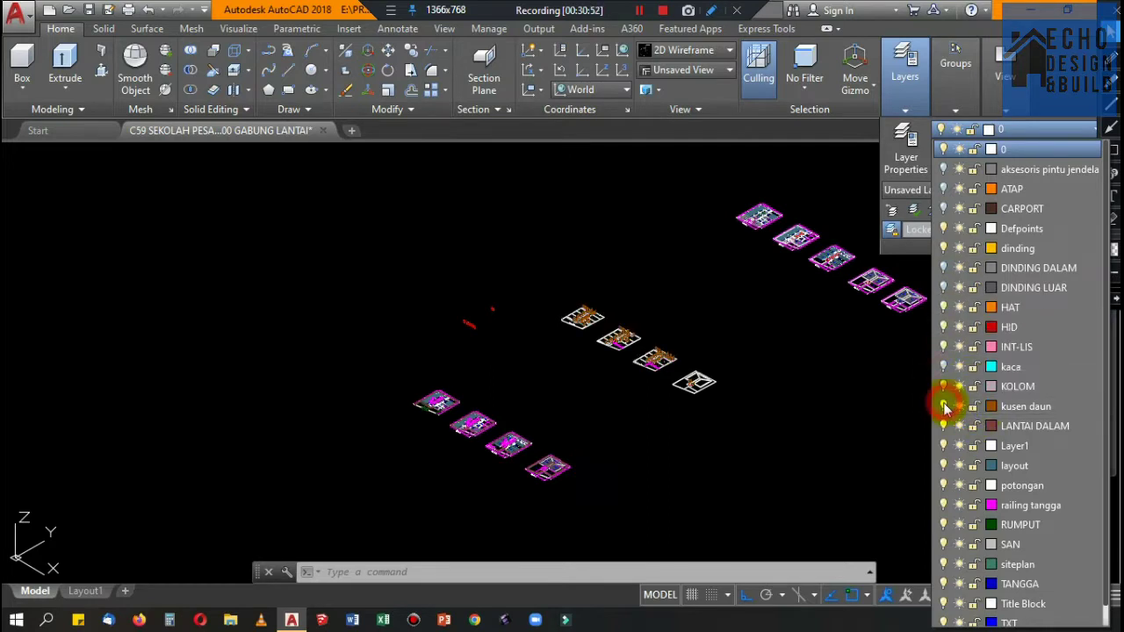
click(942, 426)
scroll(944, 461, down, 1)
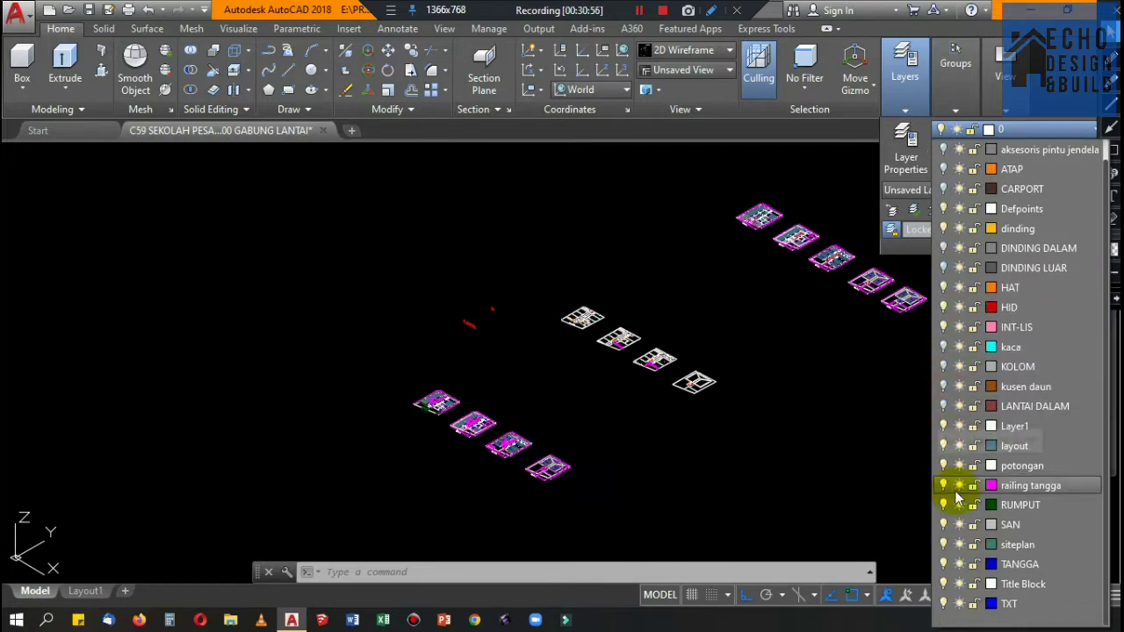
click(943, 466)
click(943, 485)
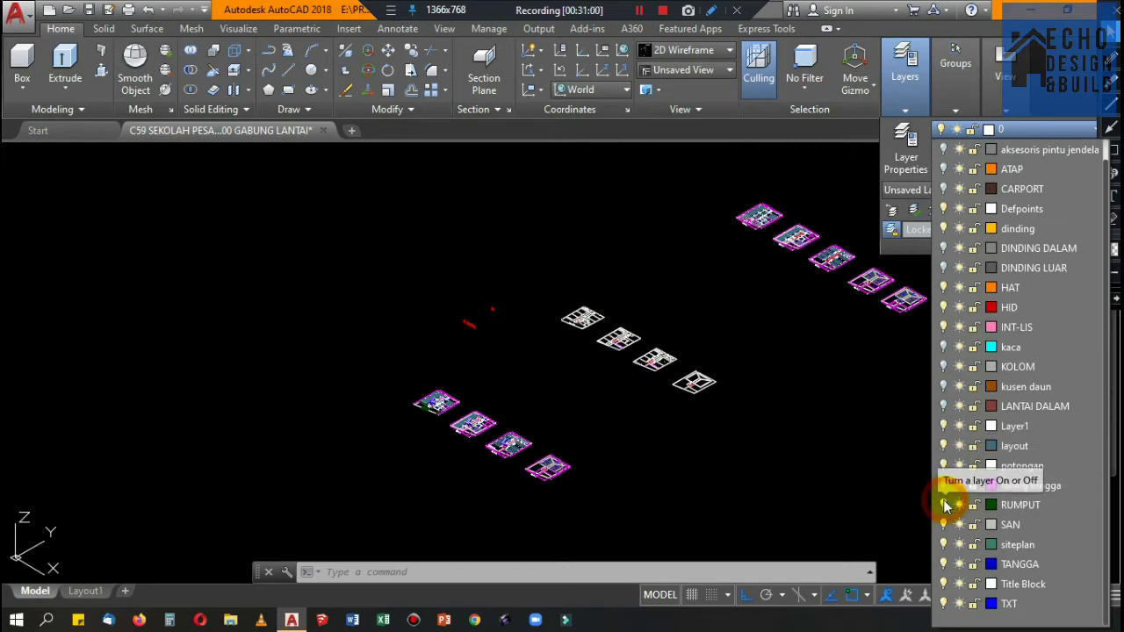
click(944, 505)
click(944, 545)
click(943, 564)
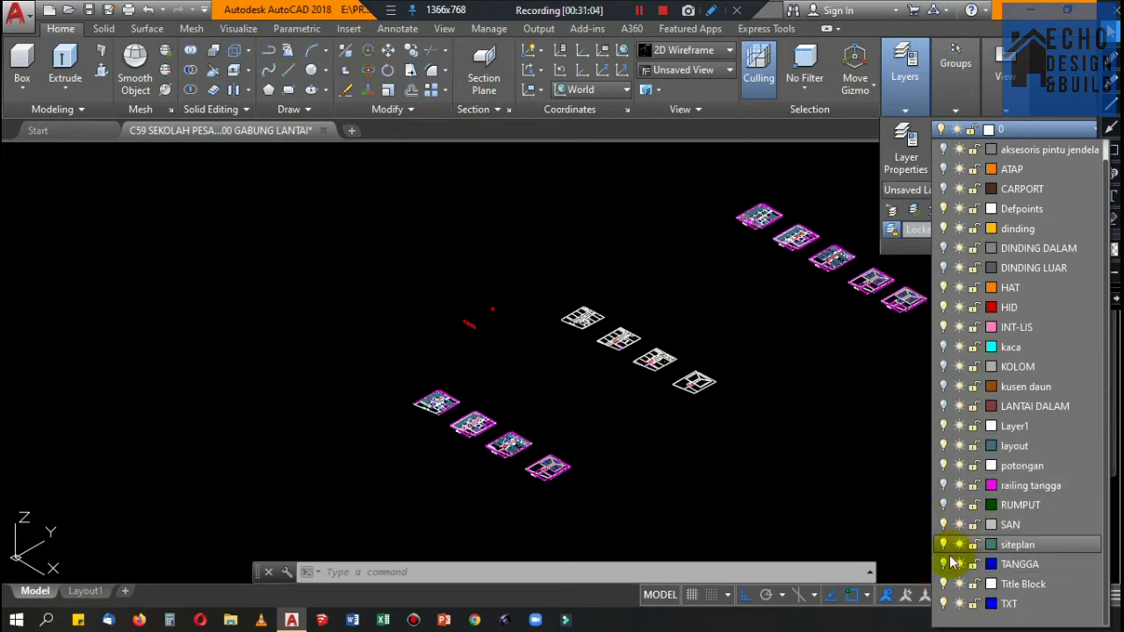
Erase the middle and lower-left plan rows (3900 objects), keeping only the upper-right magenta row.
scroll(816, 170, up, 3)
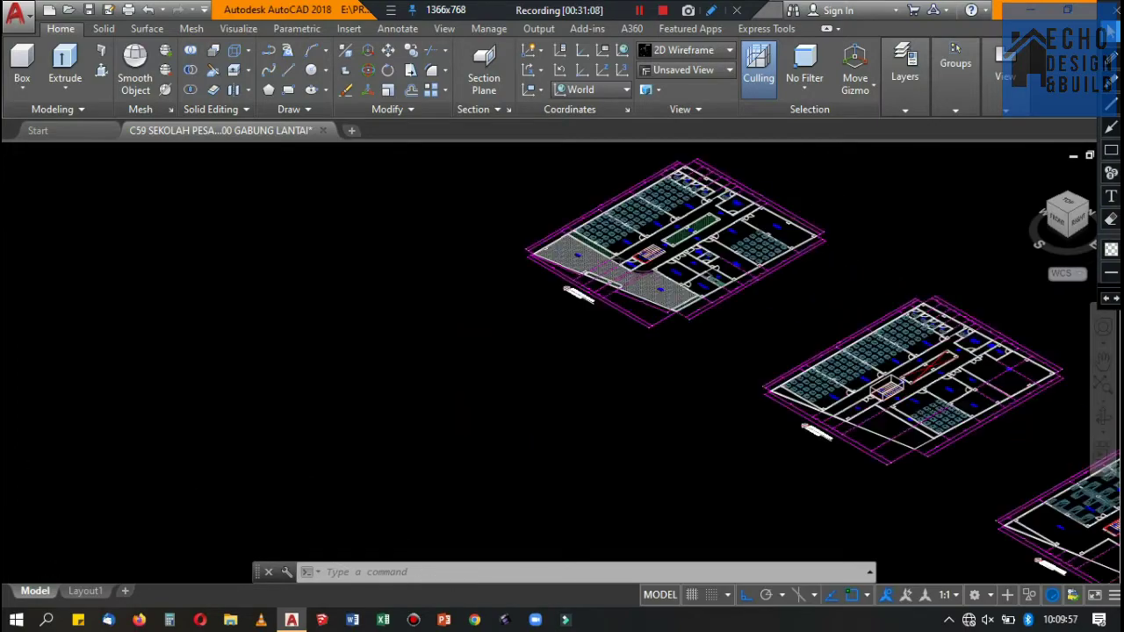
scroll(816, 170, up, 3)
scroll(853, 389, down, 5)
scroll(853, 389, up, 4)
scroll(853, 389, up, 1)
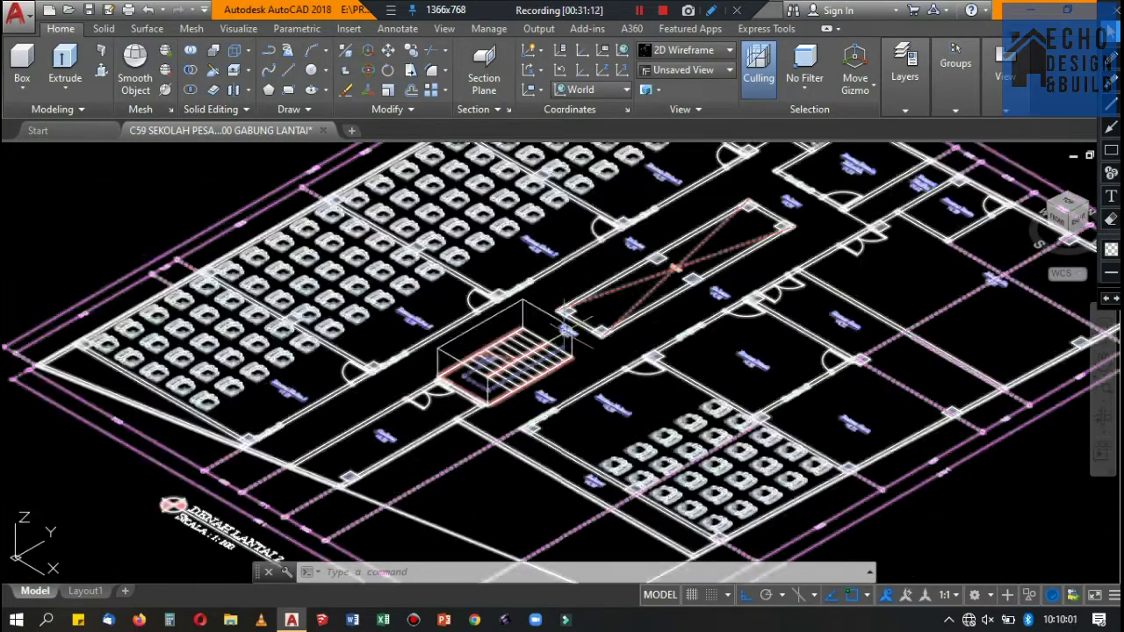
scroll(853, 389, down, 6)
scroll(790, 395, up, 4)
scroll(728, 465, down, 6)
scroll(673, 306, up, 3)
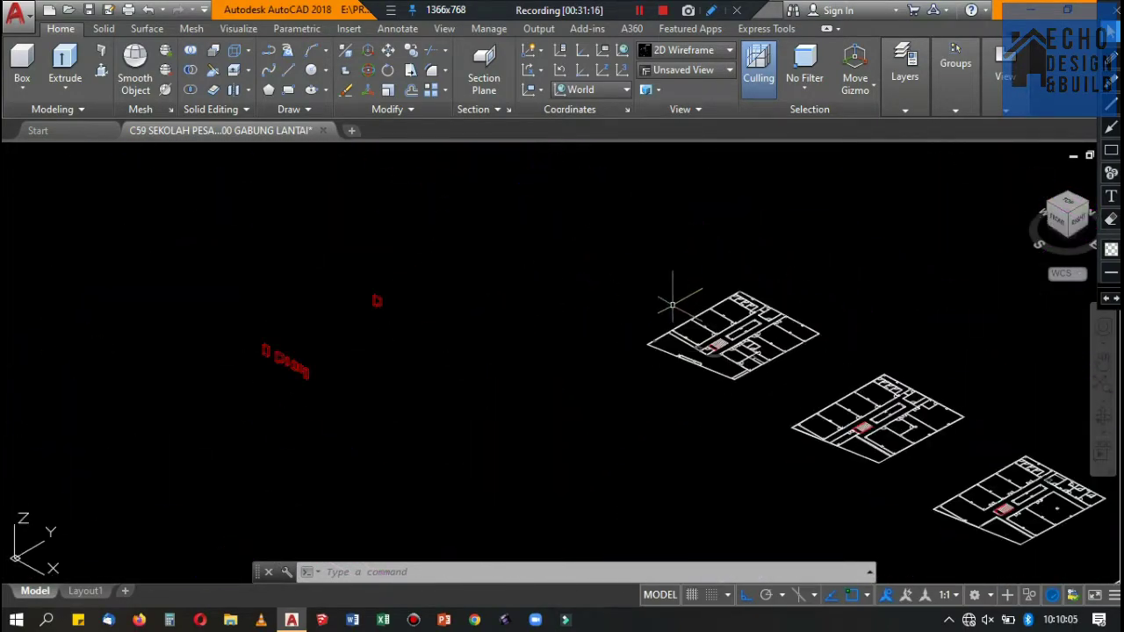
scroll(538, 295, down, 5)
scroll(571, 264, up, 3)
scroll(615, 233, down, 4)
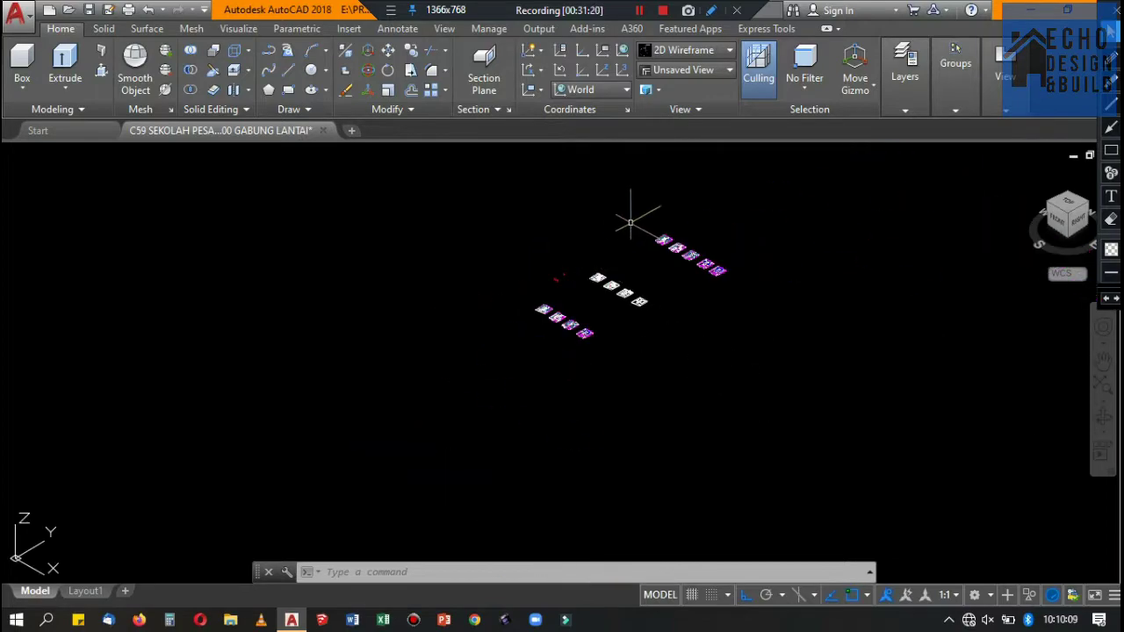
scroll(527, 263, up, 3)
scroll(580, 316, up, 3)
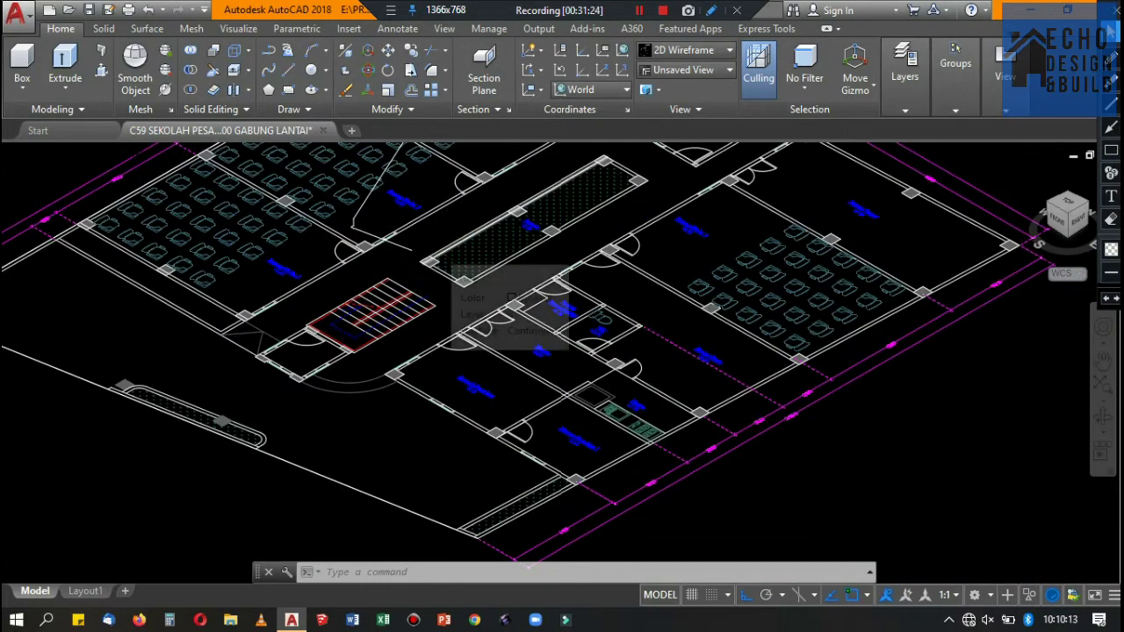
scroll(648, 369, down, 3)
scroll(647, 369, down, 3)
scroll(632, 351, up, 2)
scroll(615, 334, down, 4)
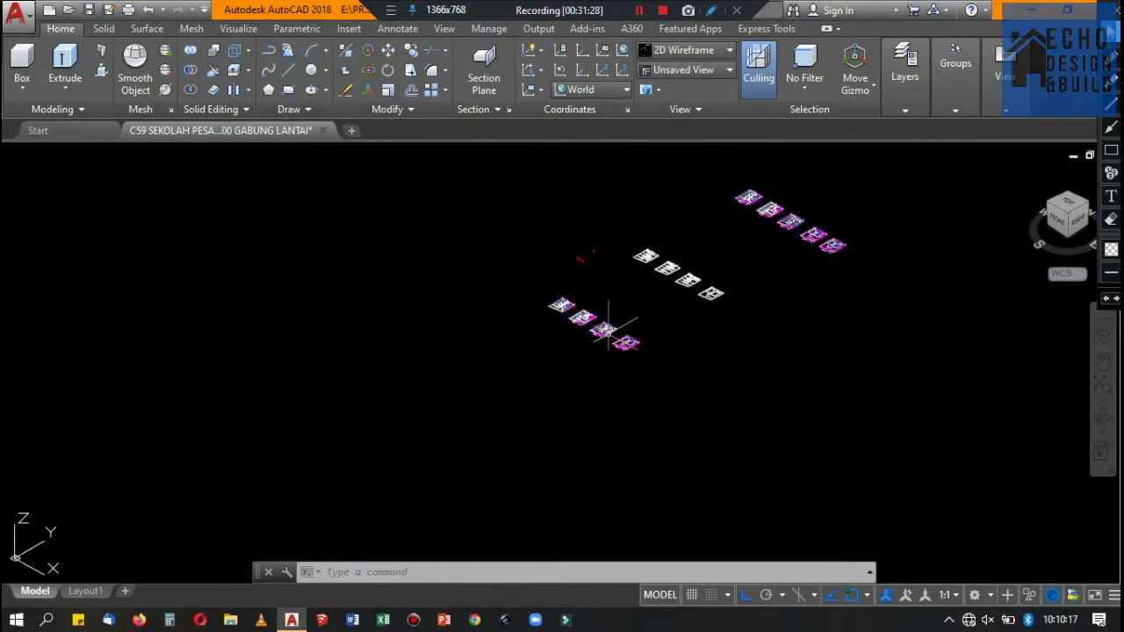
mouse_move(505, 208)
mouse_down()
mouse_move(703, 347)
mouse_move(741, 467)
mouse_up()
click(513, 217)
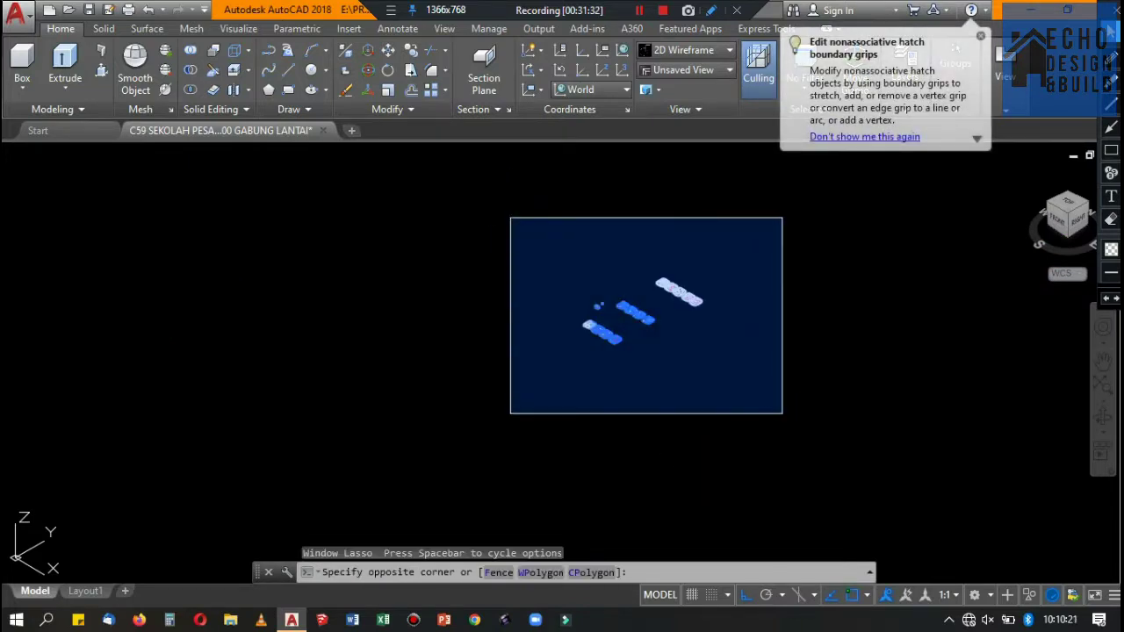
click(784, 416)
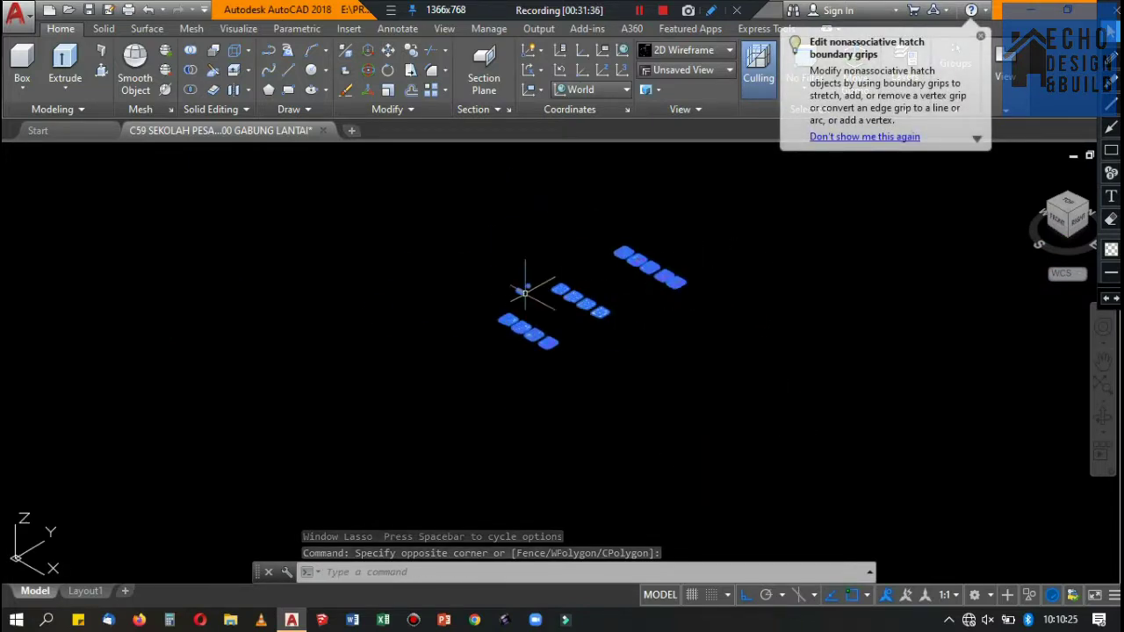
click(595, 254)
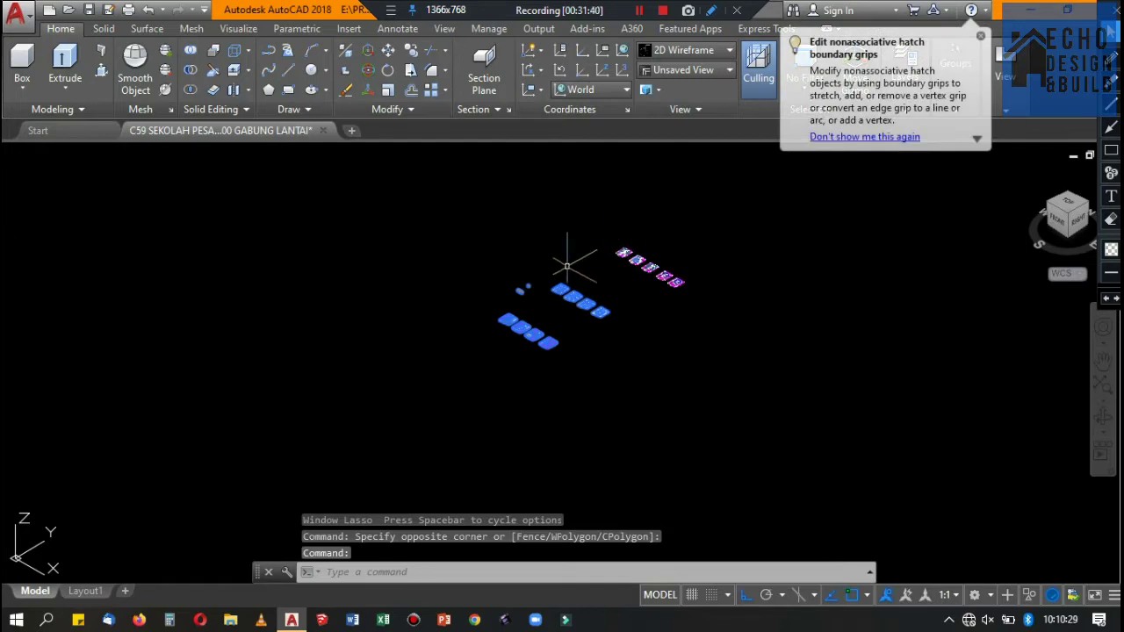
key(Delete)
scroll(614, 251, up, 5)
Turn the hidden layers back on, including ATAP, CARPORT, walls, KOLOM, LANTAI DALAM and RUMPUT.
scroll(602, 256, down, 4)
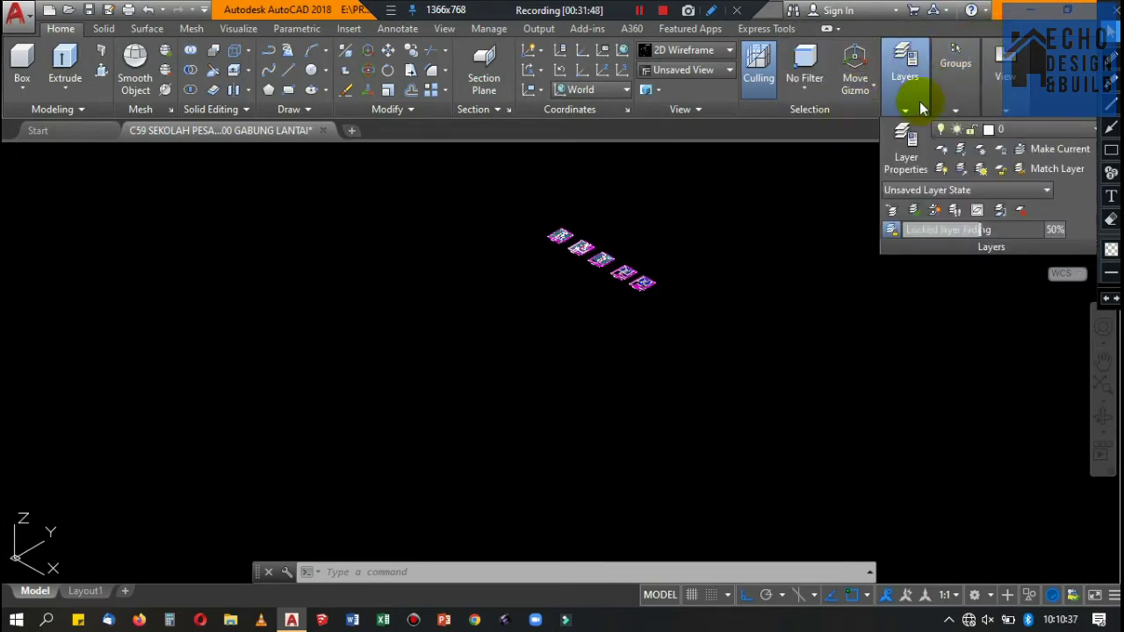
click(1037, 130)
click(943, 170)
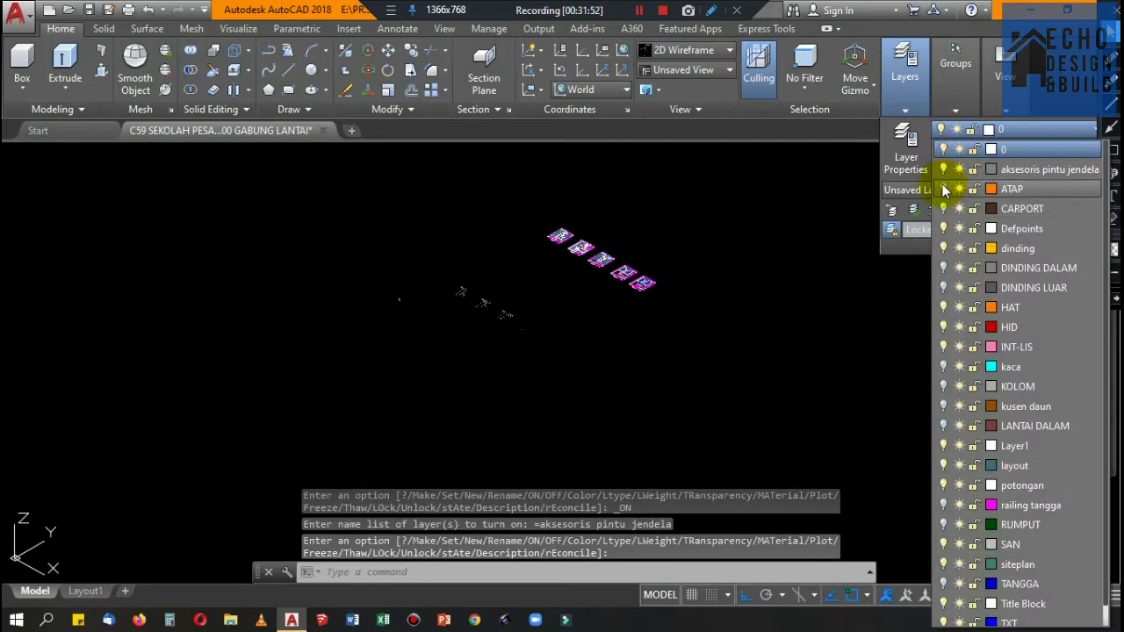
click(943, 188)
click(943, 209)
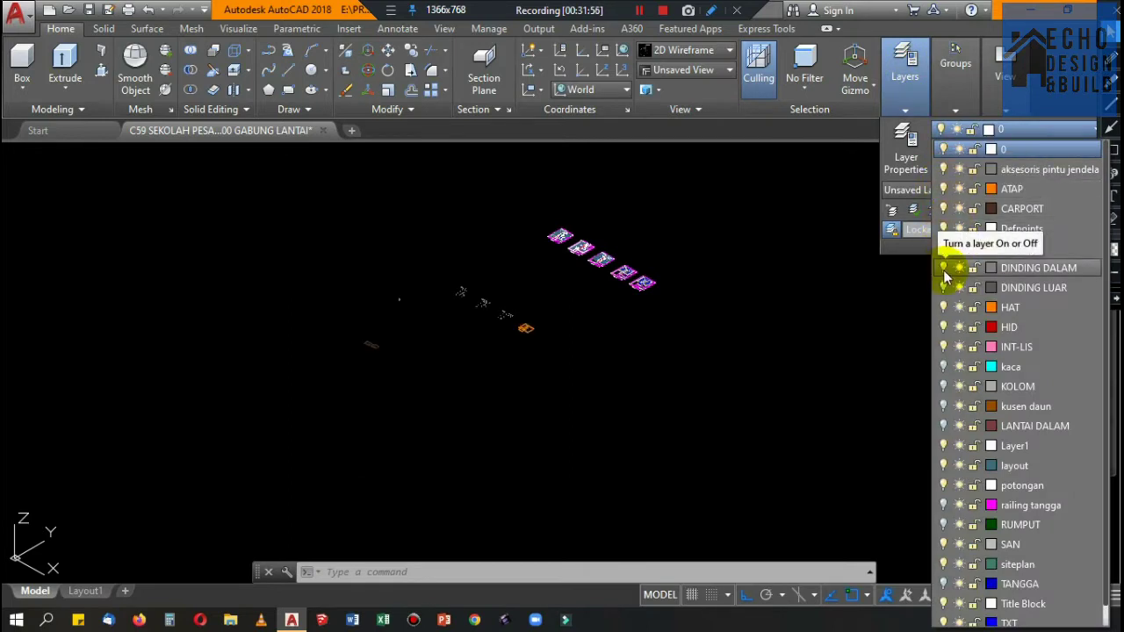
click(943, 287)
click(944, 368)
click(943, 387)
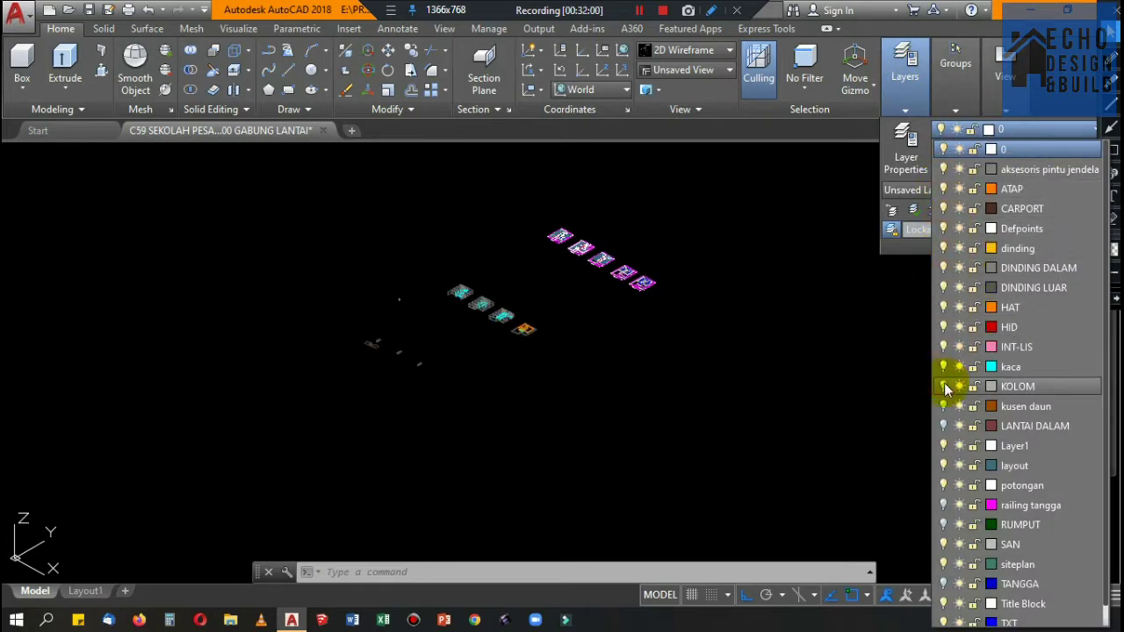
click(944, 426)
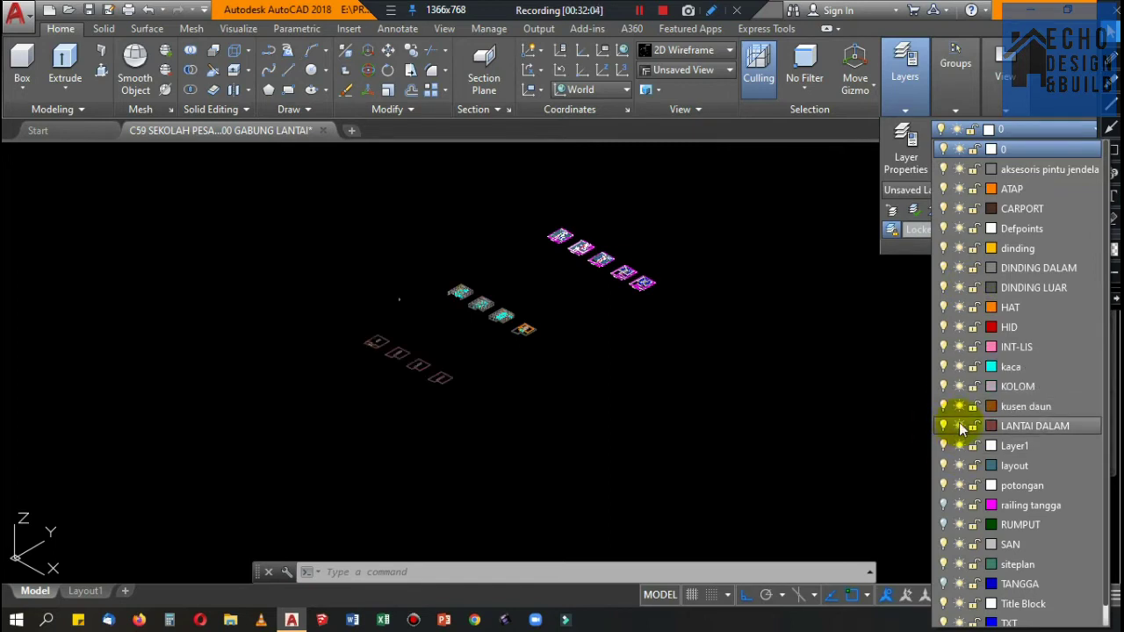
scroll(960, 429, down, 1)
click(944, 505)
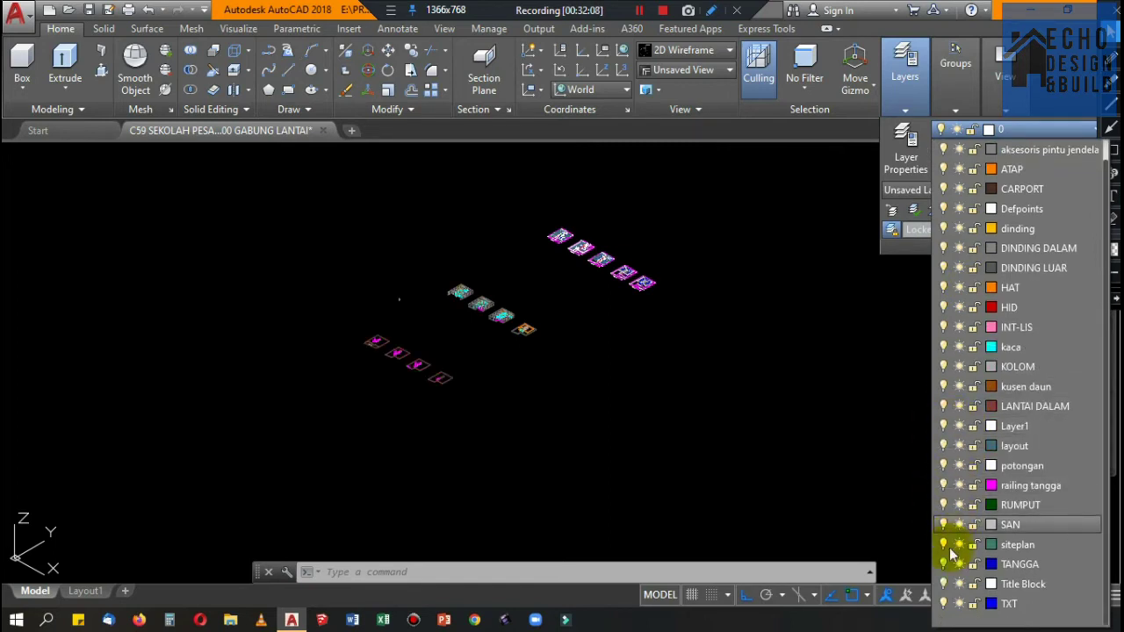
click(848, 401)
Select and erase the stray small door object left in the plan rows.
scroll(407, 349, up, 3)
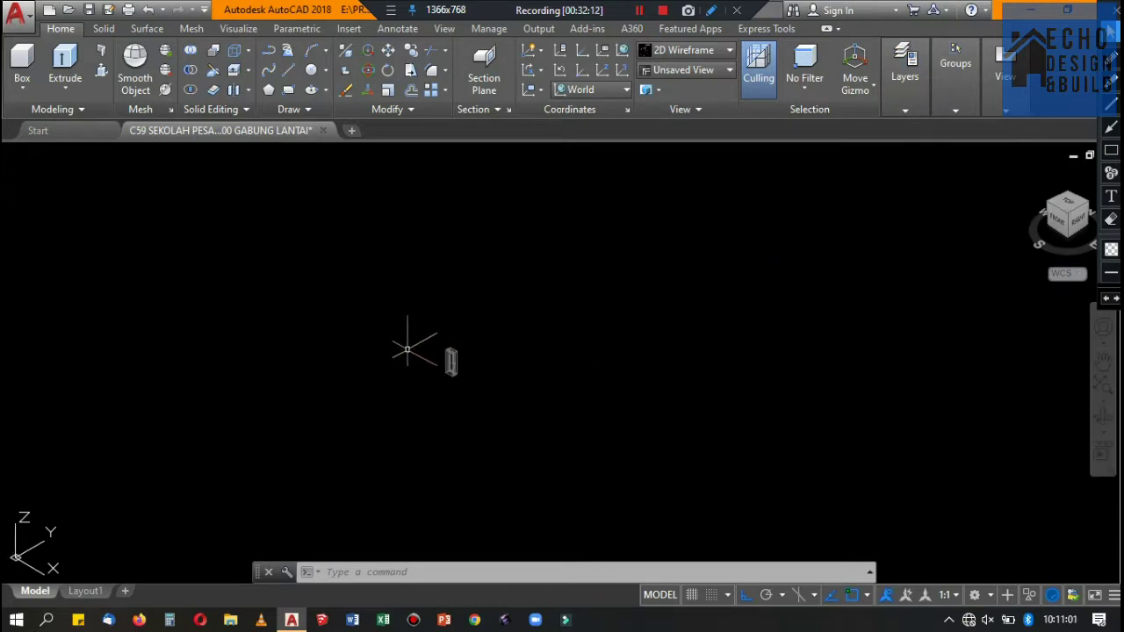
scroll(407, 349, up, 3)
scroll(515, 296, down, 2)
click(515, 363)
click(539, 264)
scroll(539, 263, down, 2)
scroll(567, 283, down, 4)
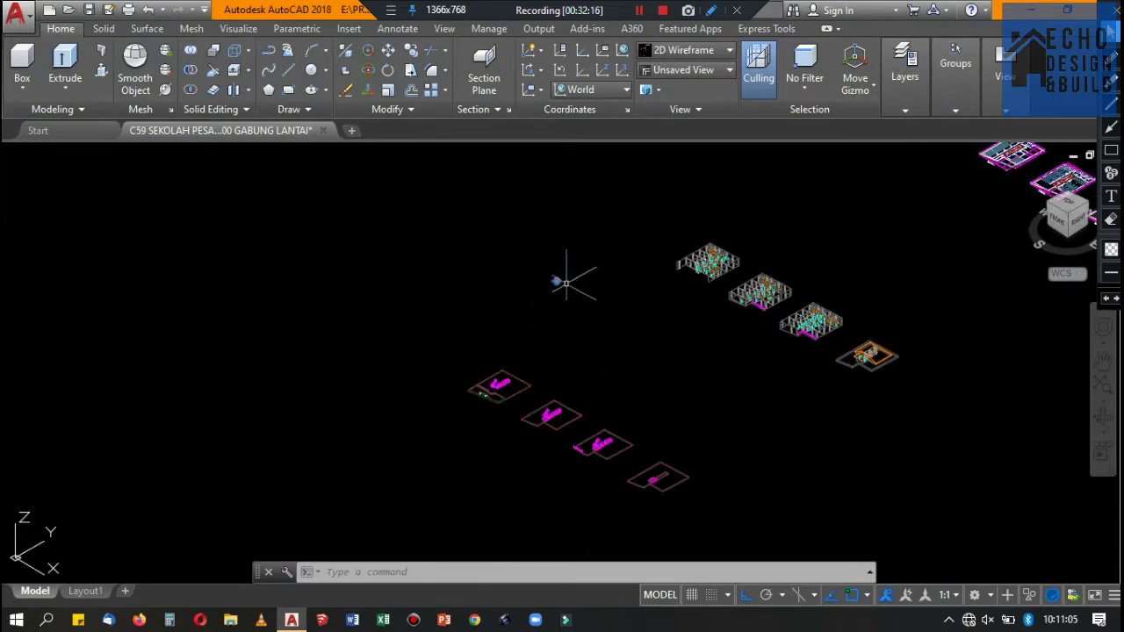
scroll(567, 283, up, 1)
scroll(571, 269, down, 3)
scroll(503, 334, up, 5)
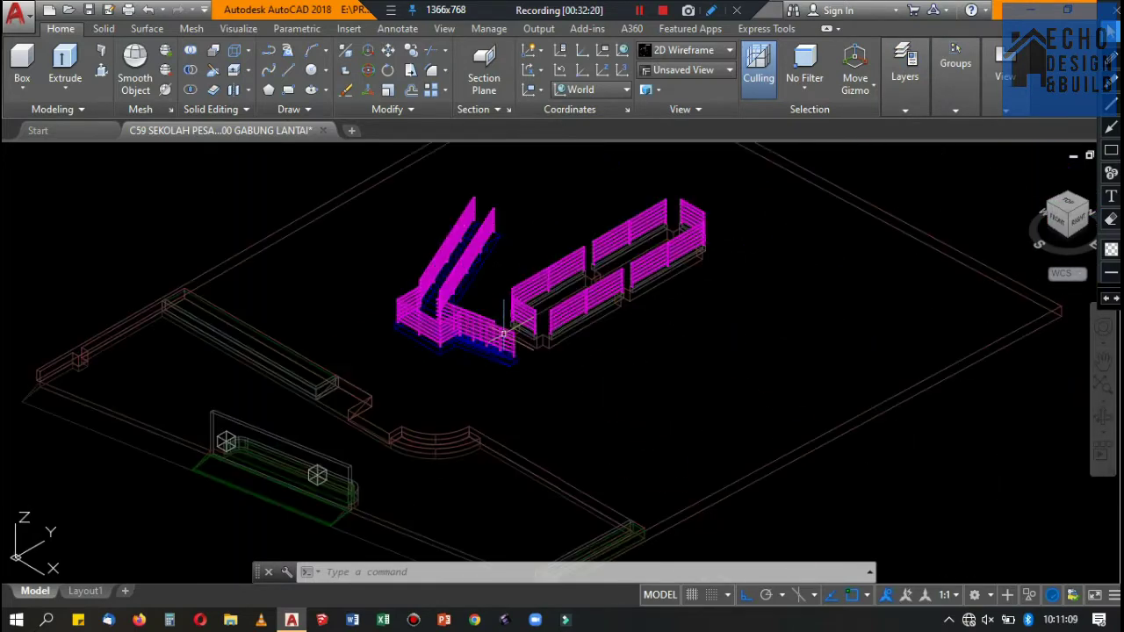
scroll(498, 323, down, 3)
scroll(515, 313, up, 2)
scroll(522, 309, down, 5)
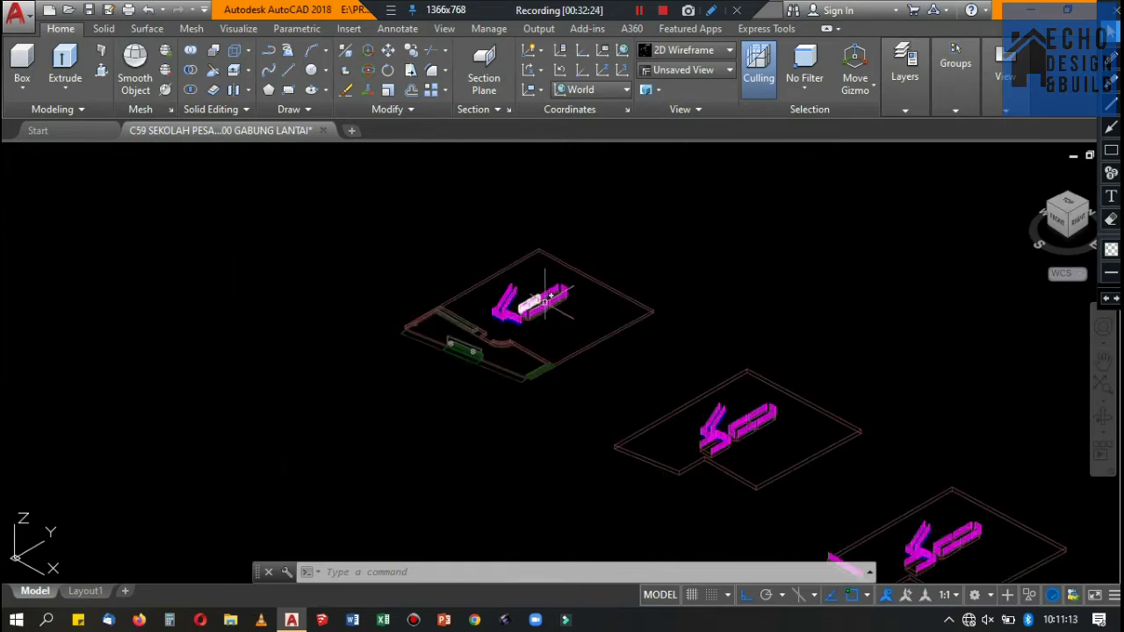
scroll(609, 231, down, 6)
scroll(609, 231, up, 3)
scroll(624, 253, down, 3)
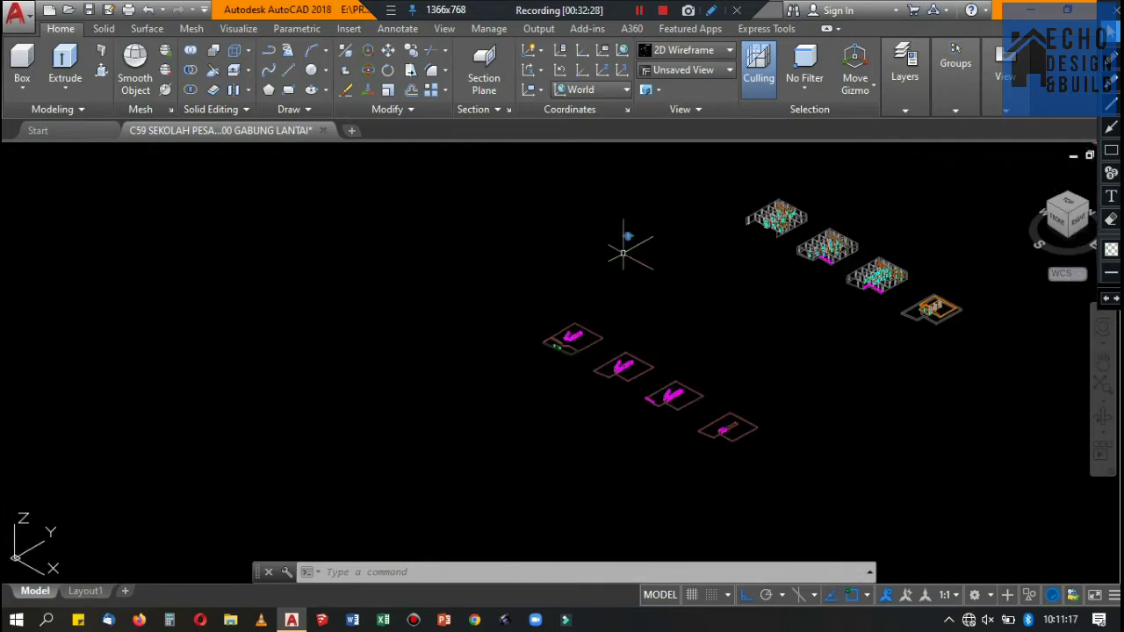
scroll(729, 233, up, 5)
scroll(451, 226, down, 5)
scroll(451, 215, up, 5)
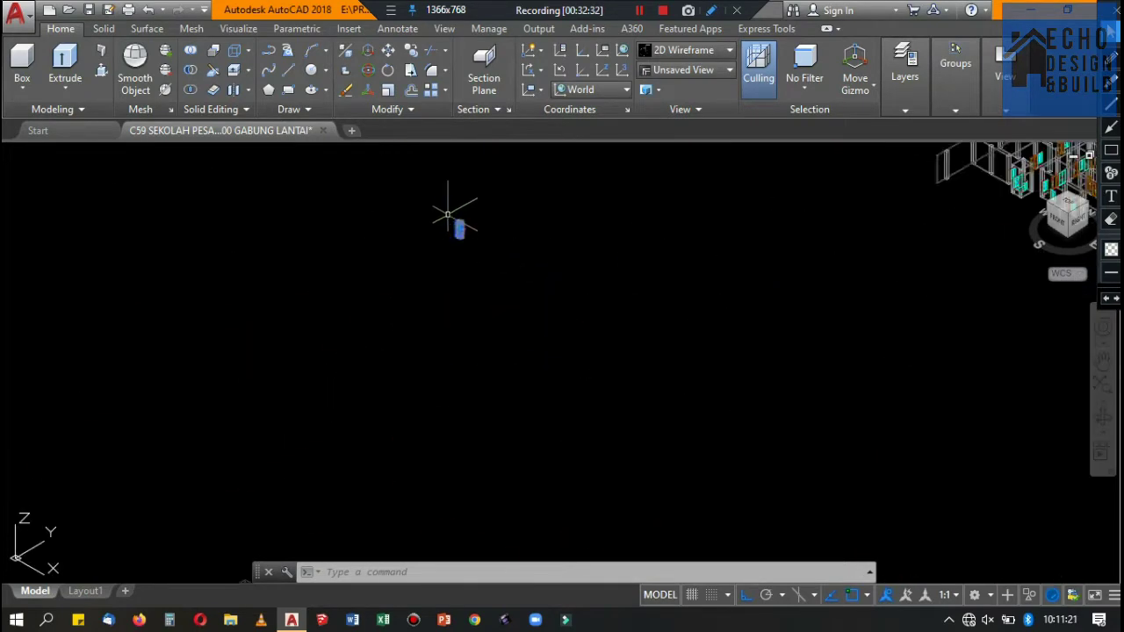
scroll(452, 207, up, 4)
scroll(568, 281, down, 1)
scroll(568, 281, down, 4)
scroll(563, 288, up, 6)
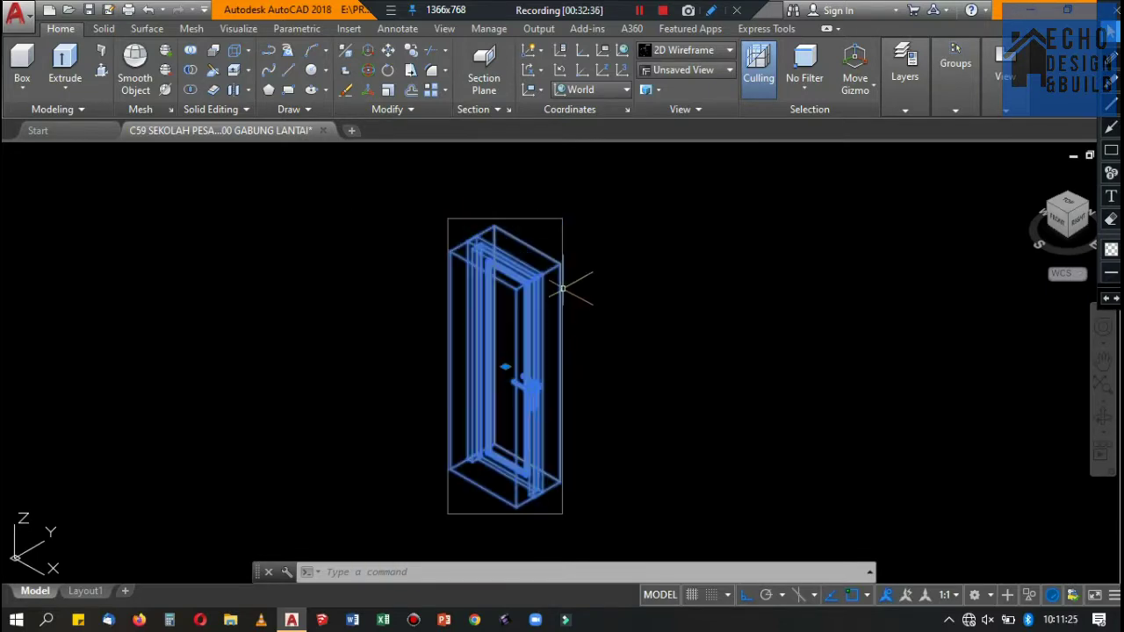
key(Delete)
Expand the Layers panel and check the layer list, keeping layer 0 current.
scroll(572, 211, down, 5)
scroll(592, 254, down, 2)
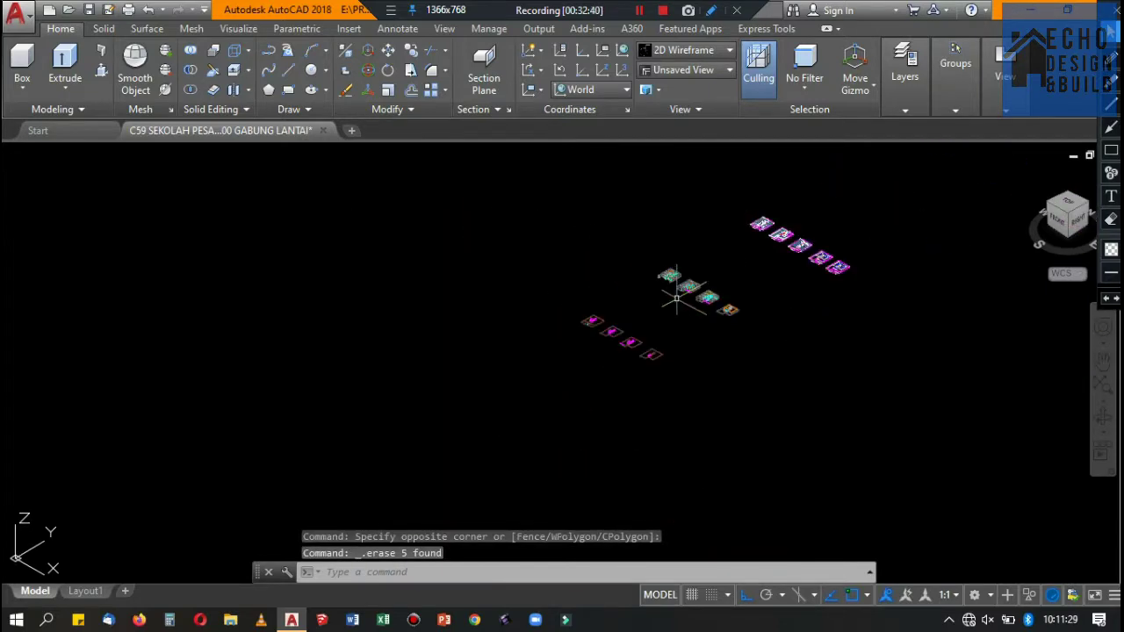
scroll(673, 296, up, 3)
scroll(769, 369, up, 5)
scroll(716, 316, down, 5)
click(906, 109)
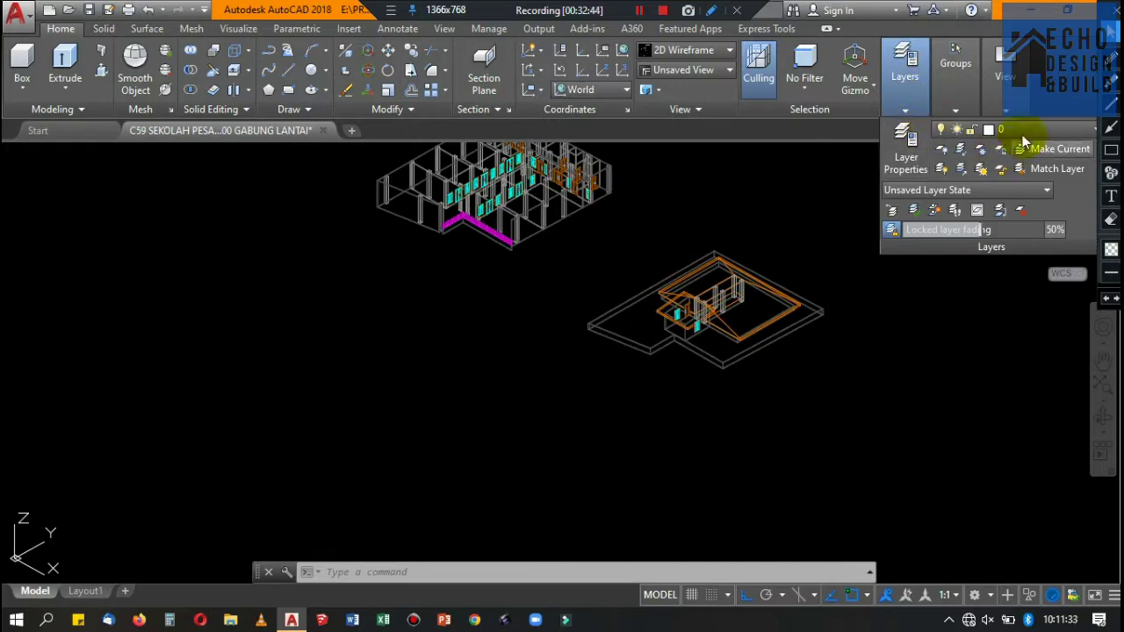
click(1023, 132)
scroll(1010, 255, down, 1)
click(1015, 296)
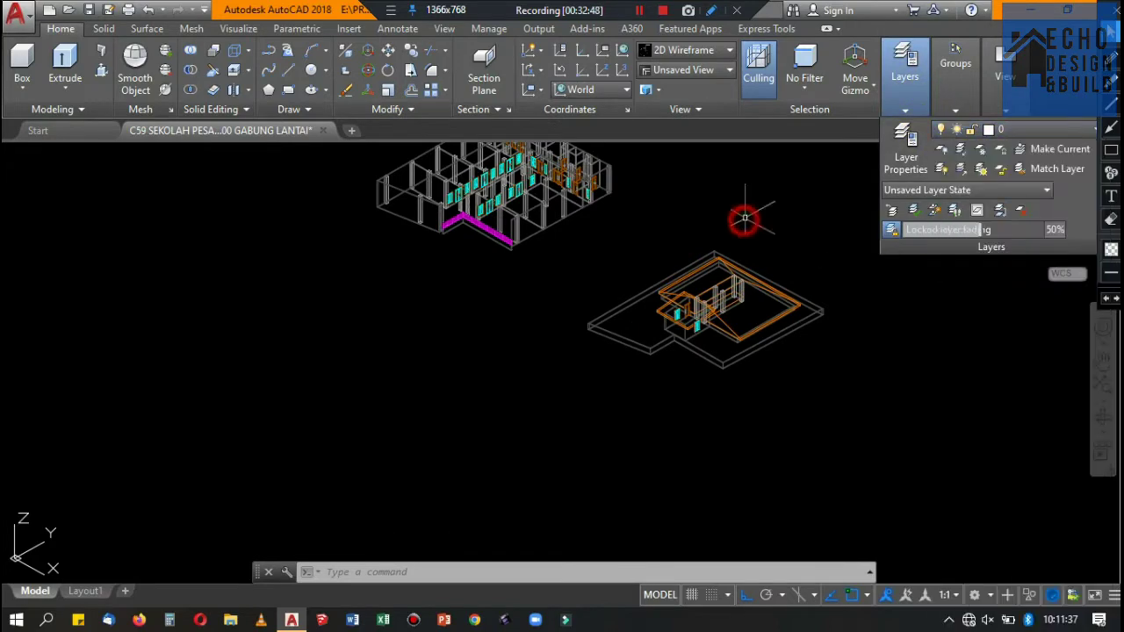
scroll(708, 356, down, 5)
scroll(650, 321, up, 2)
Purge every unused named item, such as blocks and text styles, from the drawing.
click(15, 10)
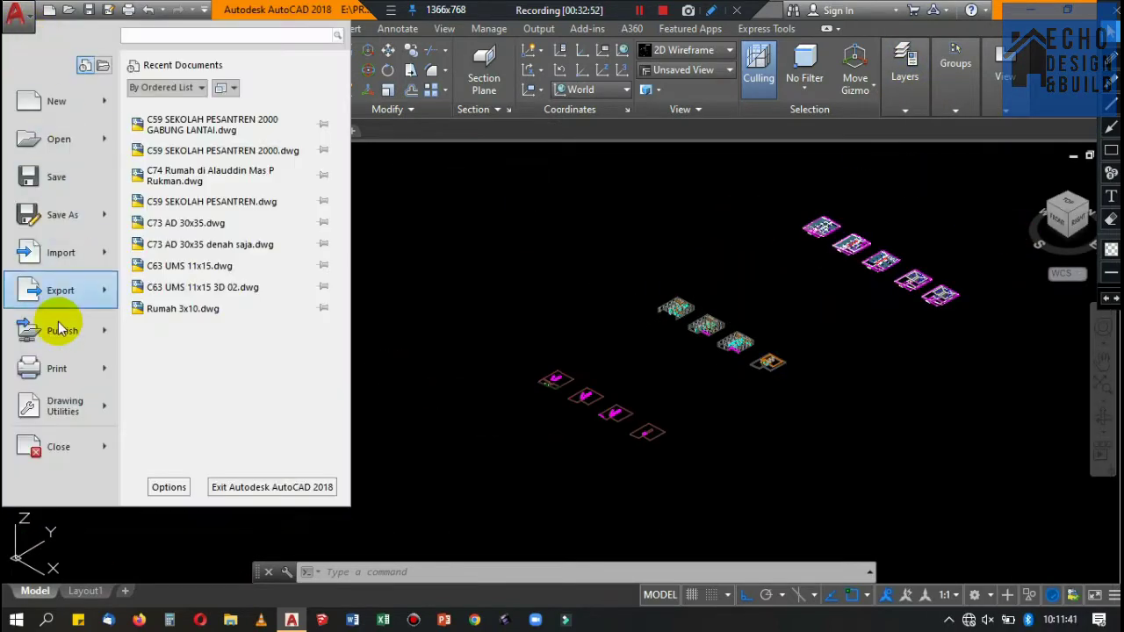
mouse_move(63, 406)
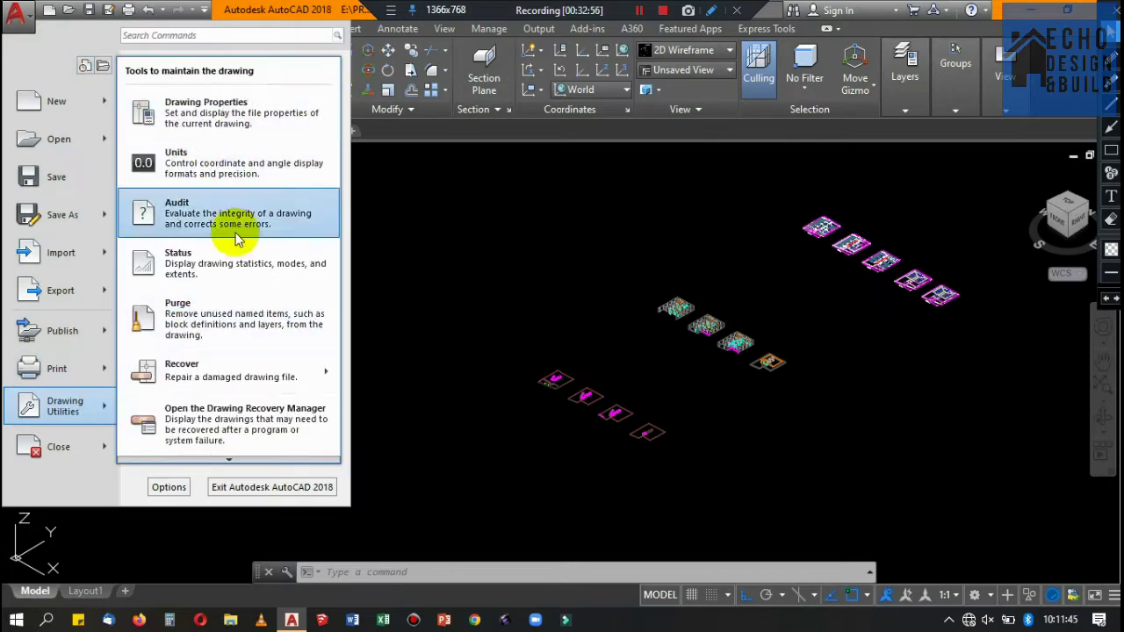
click(215, 303)
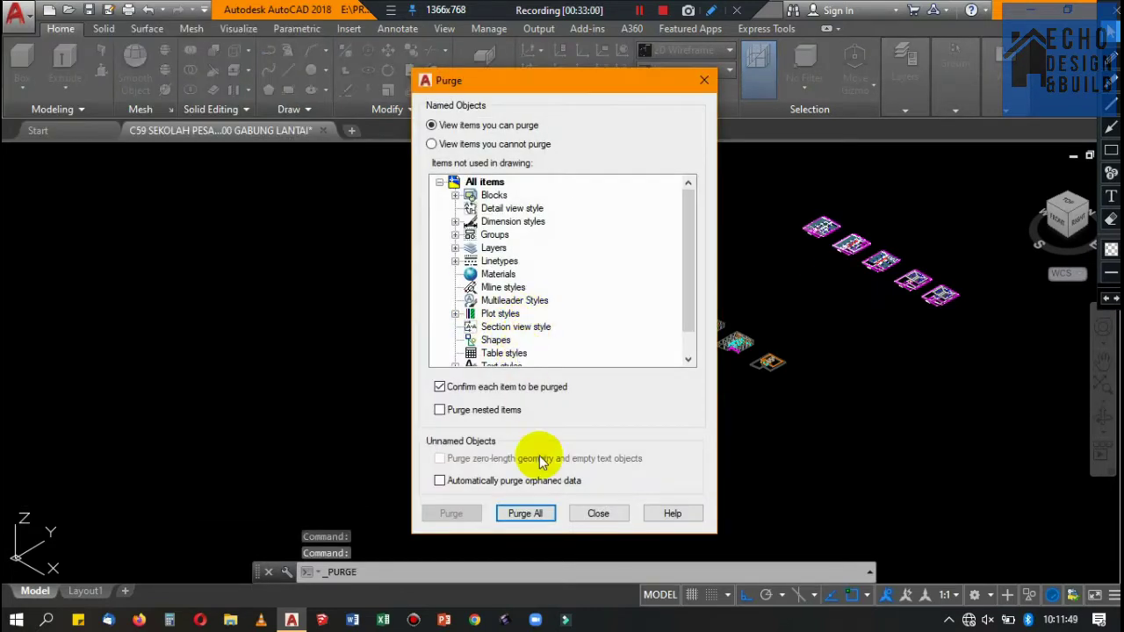
click(526, 290)
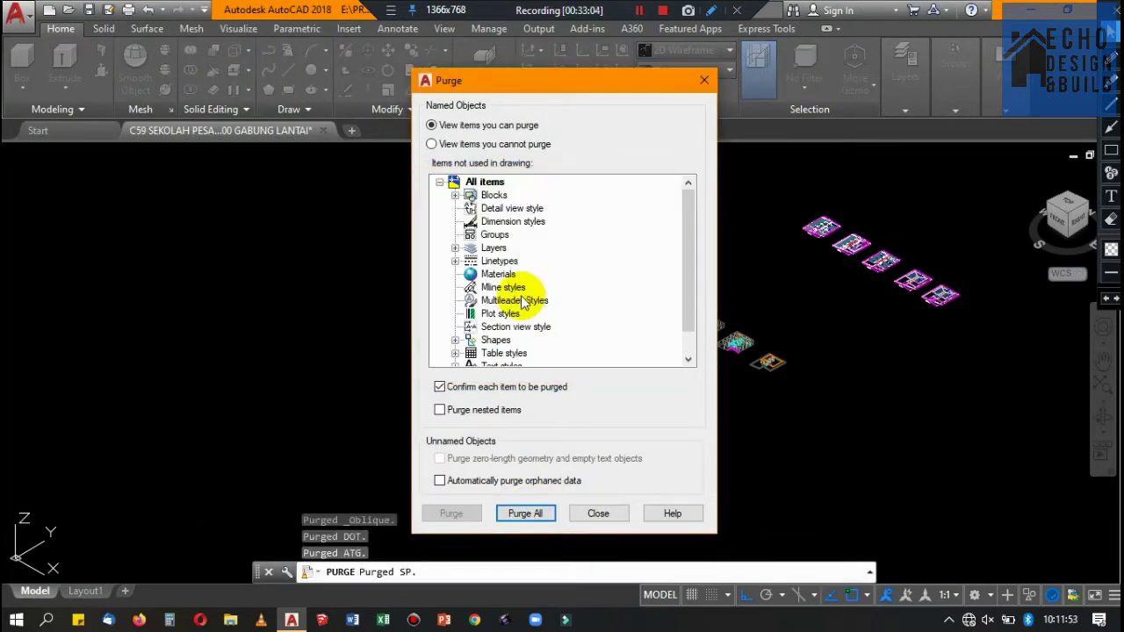
click(539, 513)
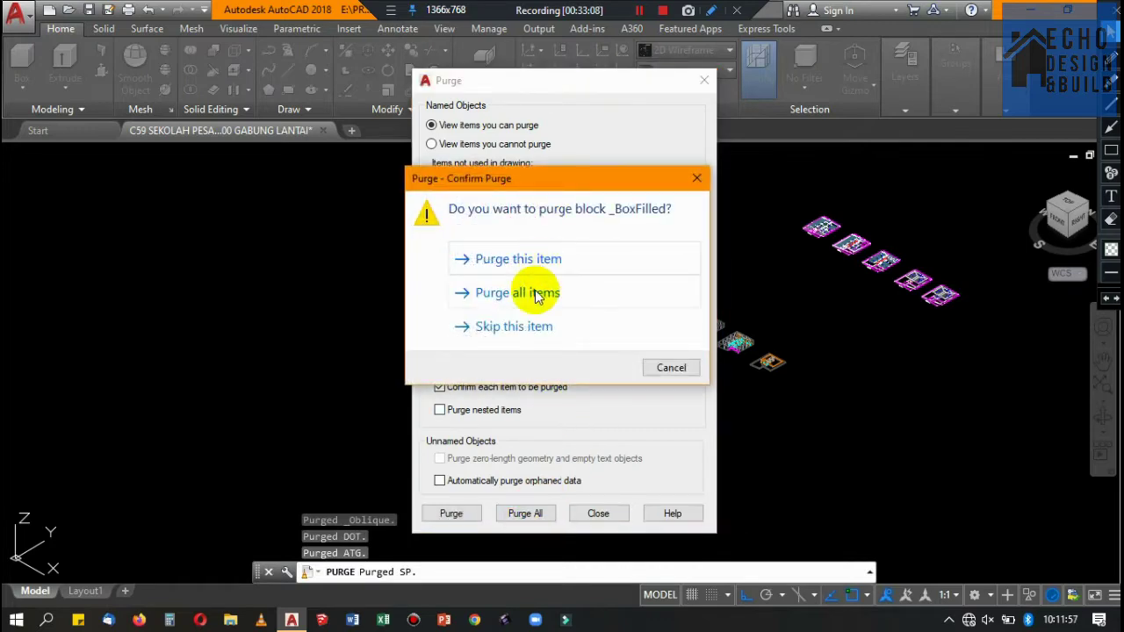
click(537, 294)
click(601, 514)
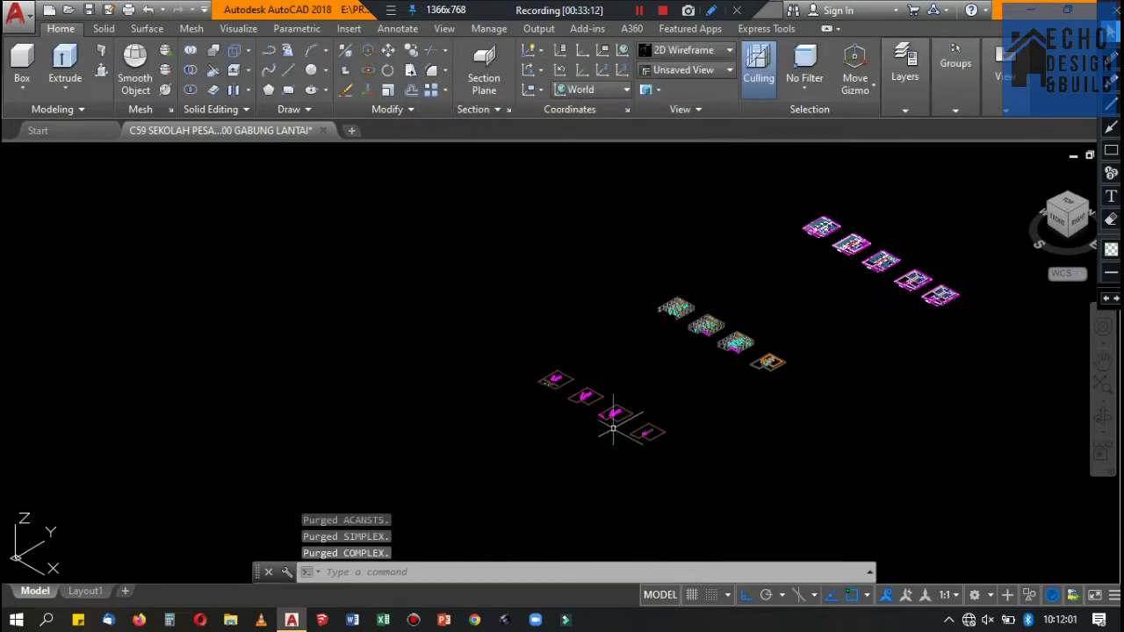
Pan the view and place a red note reading 'SEKARANG BISA KITA GABUNGKAN ... BAGIAN YANG KURANG'.
middle_drag(699, 305, 645, 321)
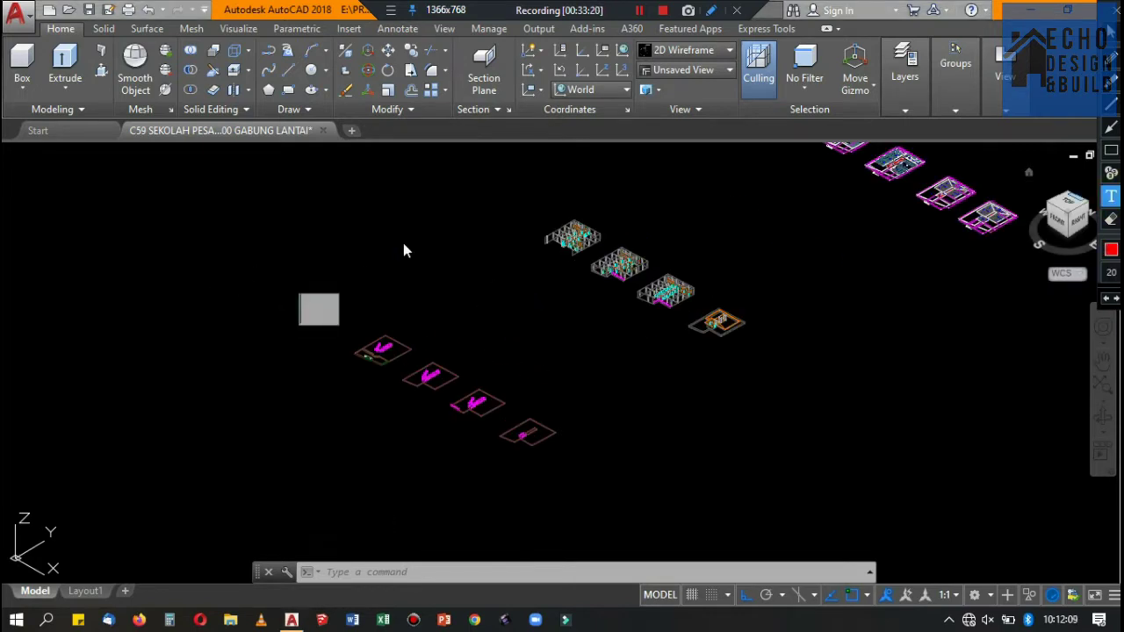
text(SEKARANG BISA K)
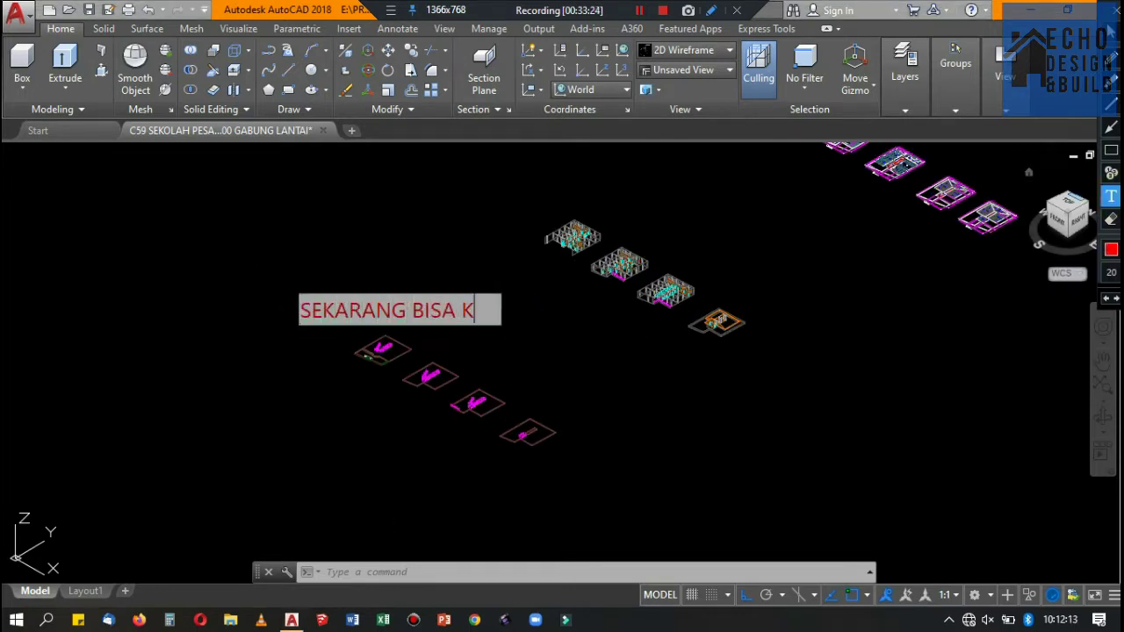
text(ITA GABUNGKAN SEMUA OBJECT 3DNYA SAMBIL KITA )
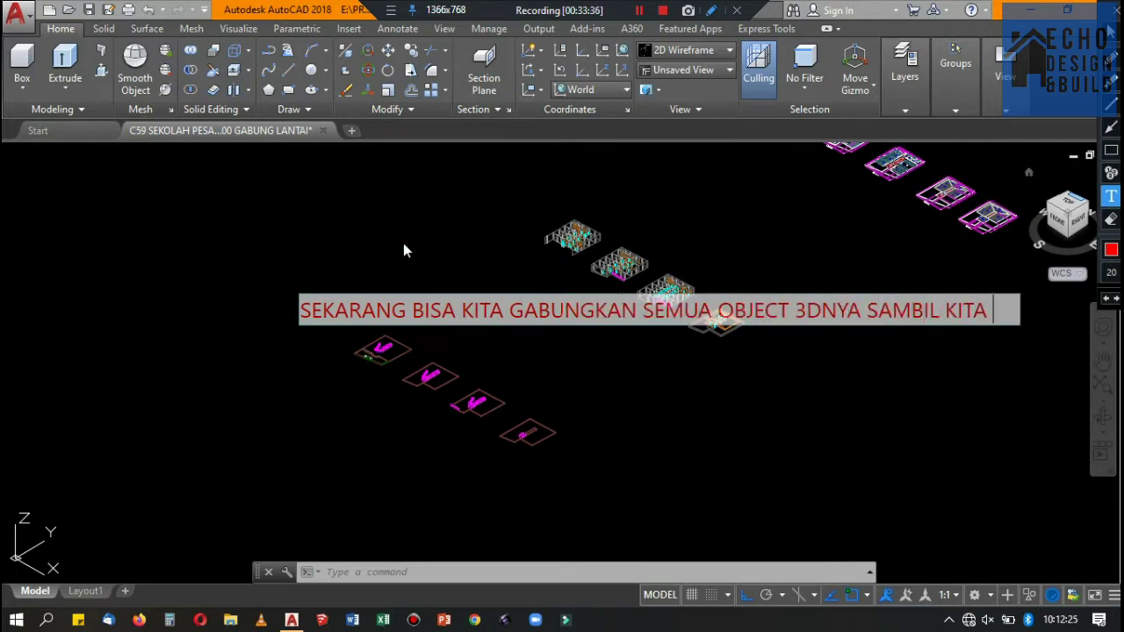
text(CEK BAGIAN YANG)
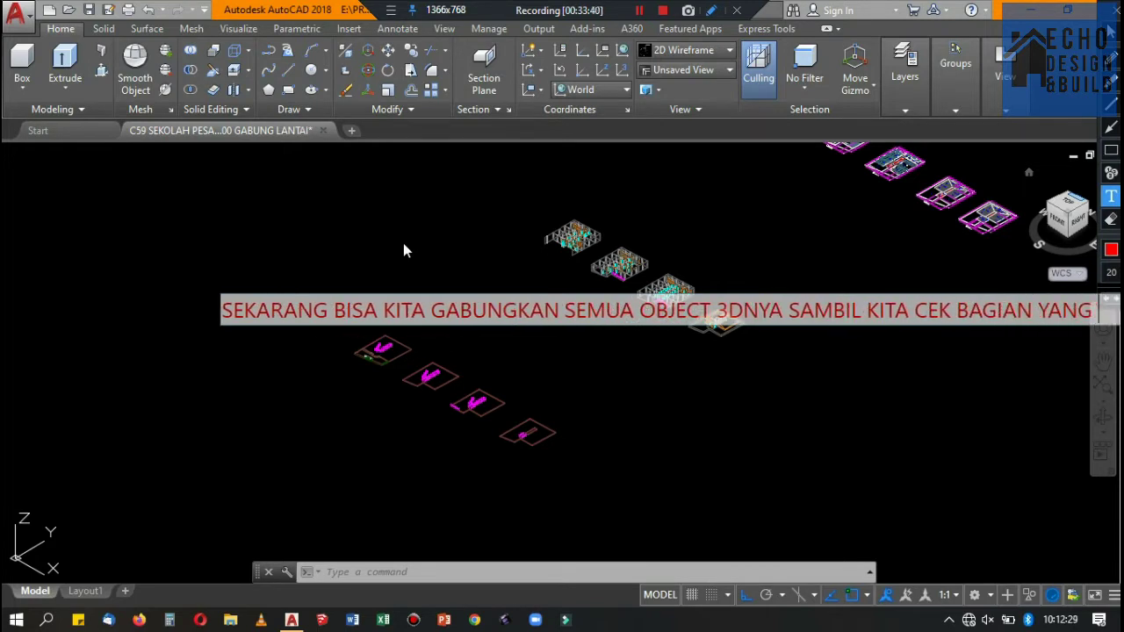
text( KURANG)
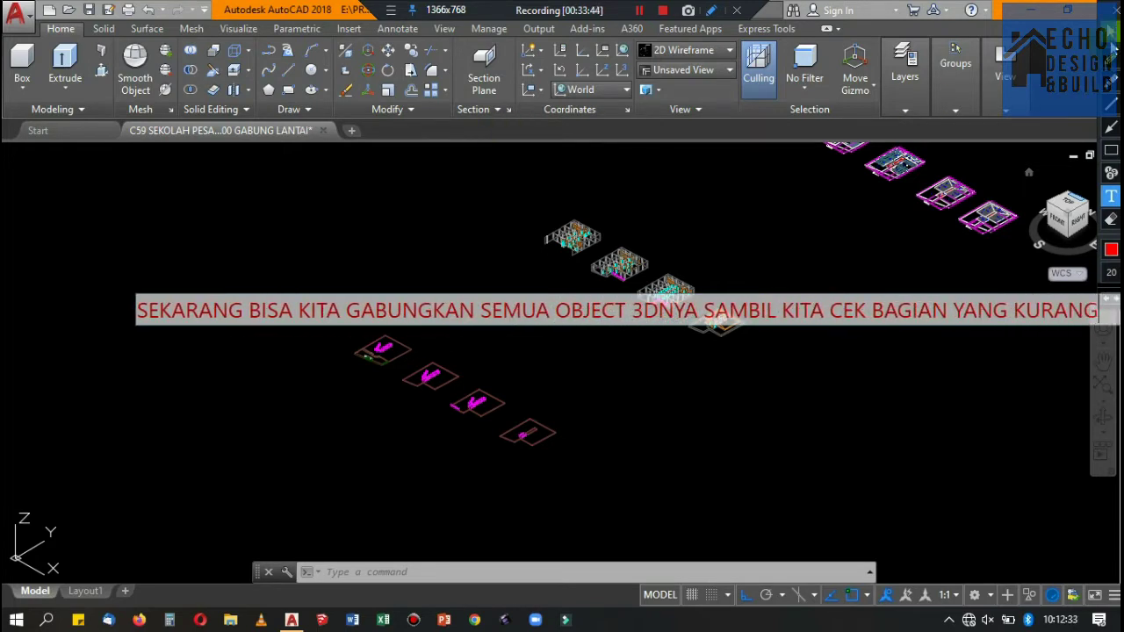
click(1113, 318)
Window-select one wireframe building floor of 195 objects.
scroll(753, 306, up, 3)
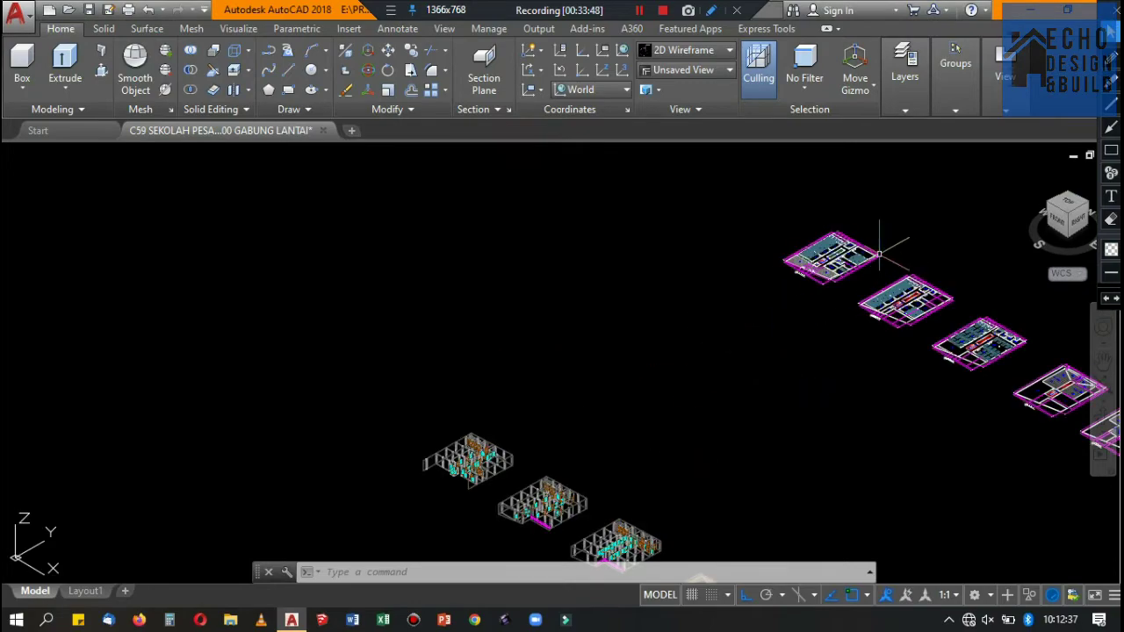
scroll(756, 298, up, 4)
scroll(770, 250, down, 1)
scroll(771, 250, down, 5)
scroll(609, 241, up, 2)
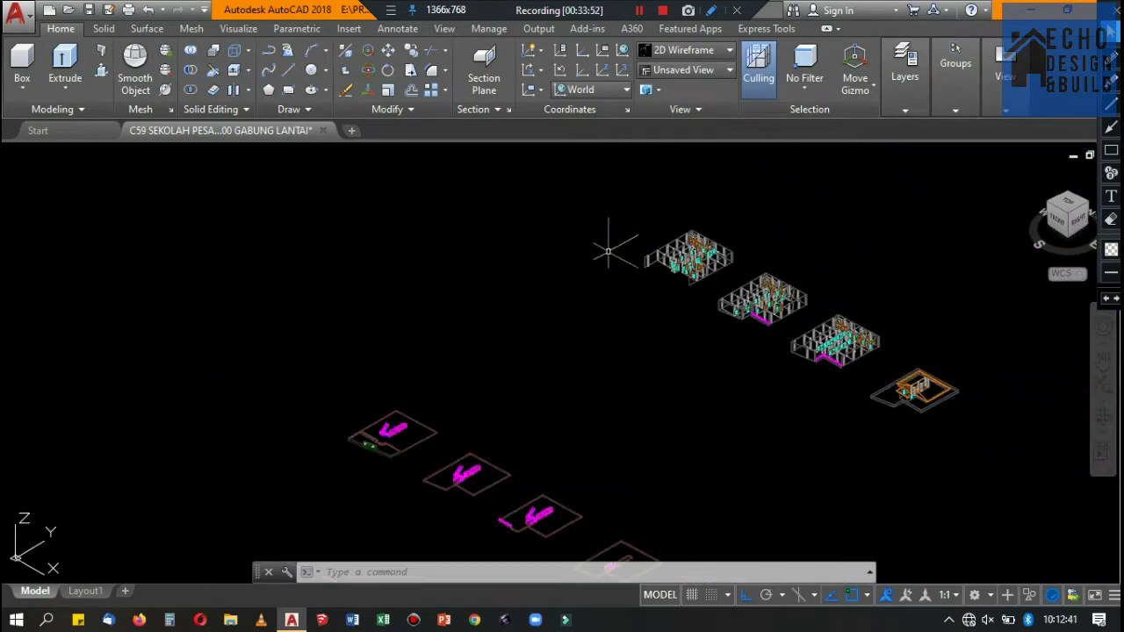
scroll(592, 170, up, 2)
click(587, 178)
click(818, 305)
scroll(812, 290, up, 3)
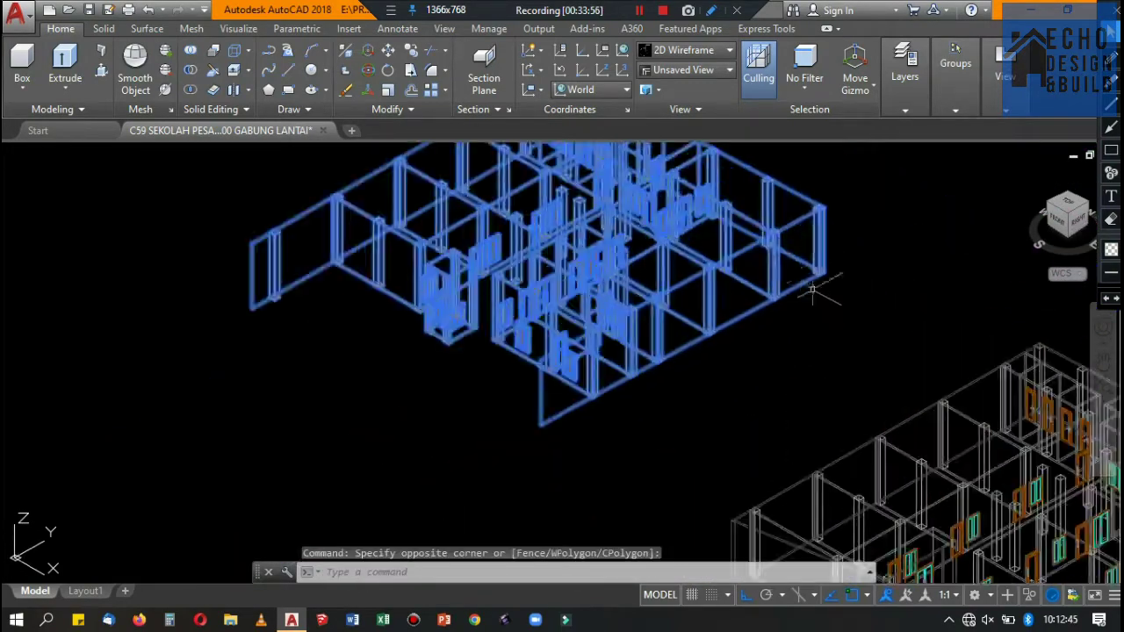
scroll(811, 263, up, 3)
scroll(800, 246, up, 2)
text(M)
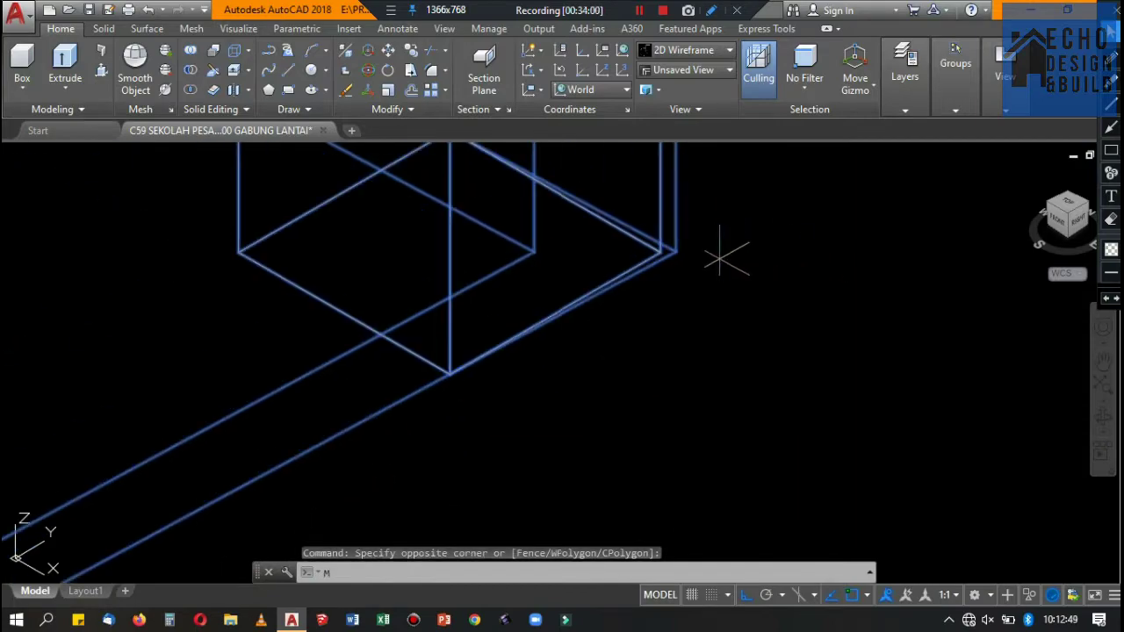
Move the selected floor by its corner onto its matching magenta floor plate.
key(Return)
click(673, 251)
scroll(755, 232, down, 3)
scroll(702, 263, down, 4)
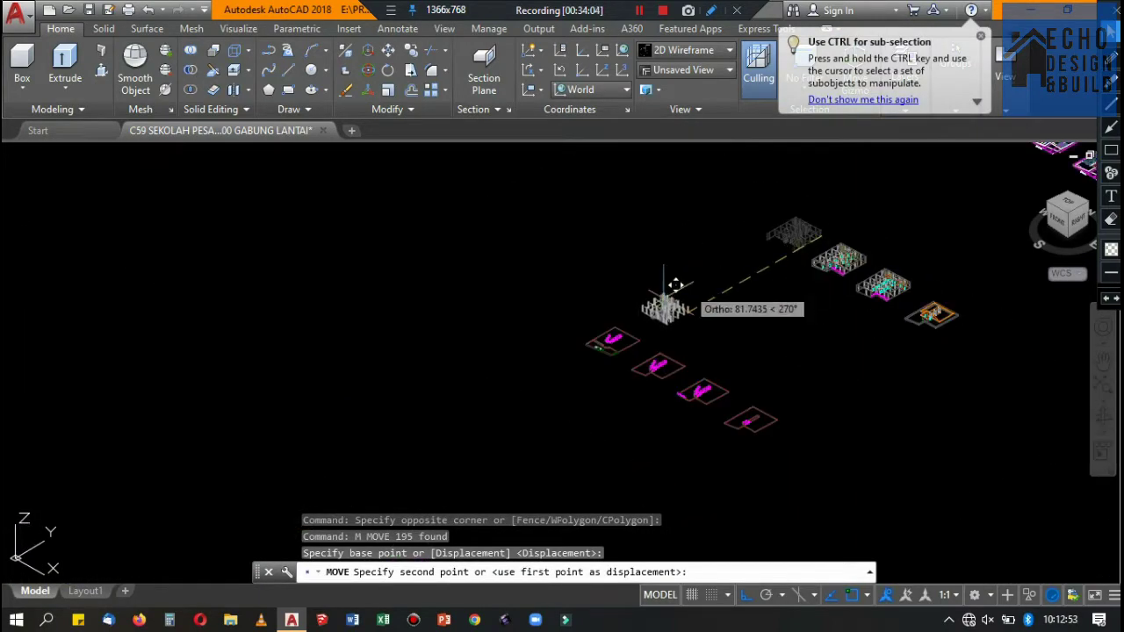
scroll(675, 286, up, 4)
scroll(683, 389, up, 3)
scroll(802, 339, up, 3)
scroll(765, 326, up, 2)
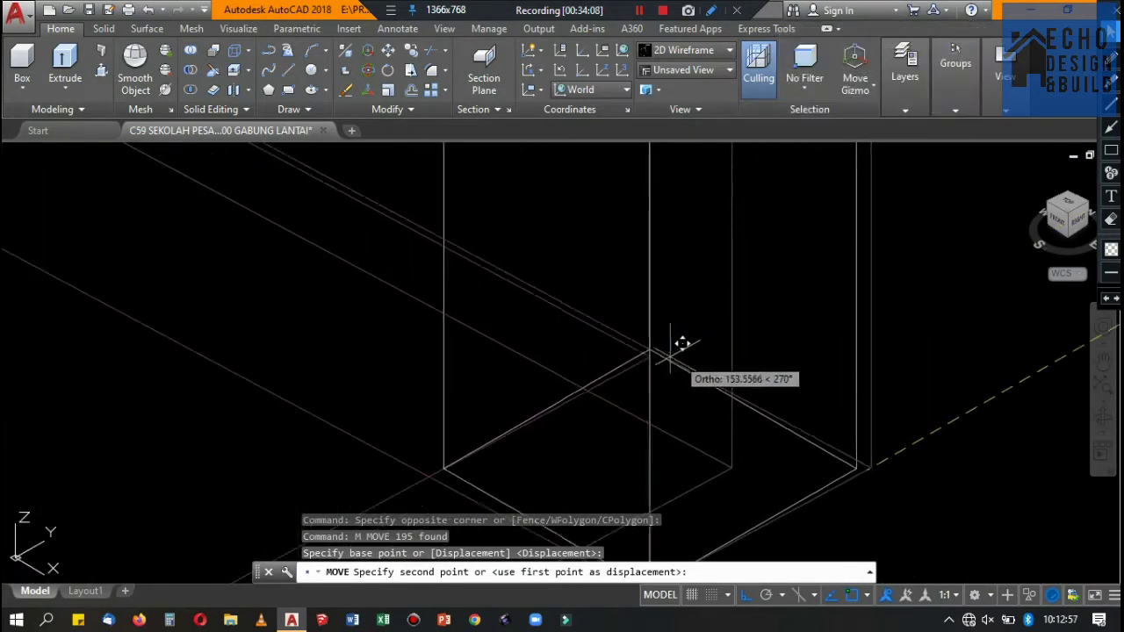
scroll(654, 351, down, 1)
scroll(668, 347, down, 2)
click(728, 331)
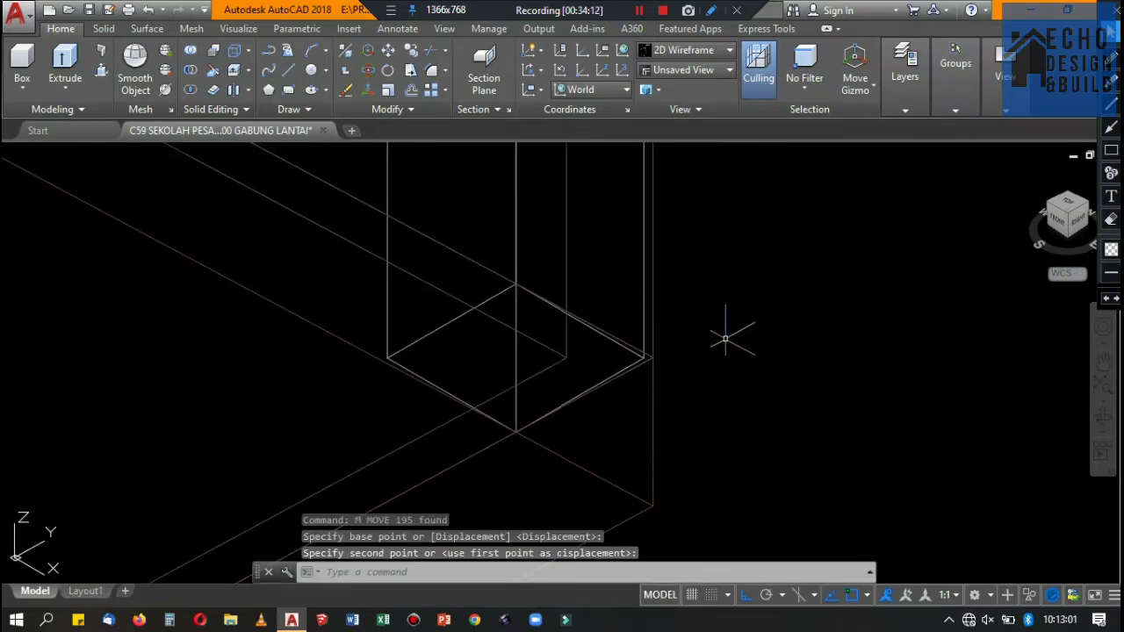
scroll(739, 327, down, 5)
scroll(401, 334, up, 2)
scroll(421, 347, up, 4)
scroll(430, 355, up, 2)
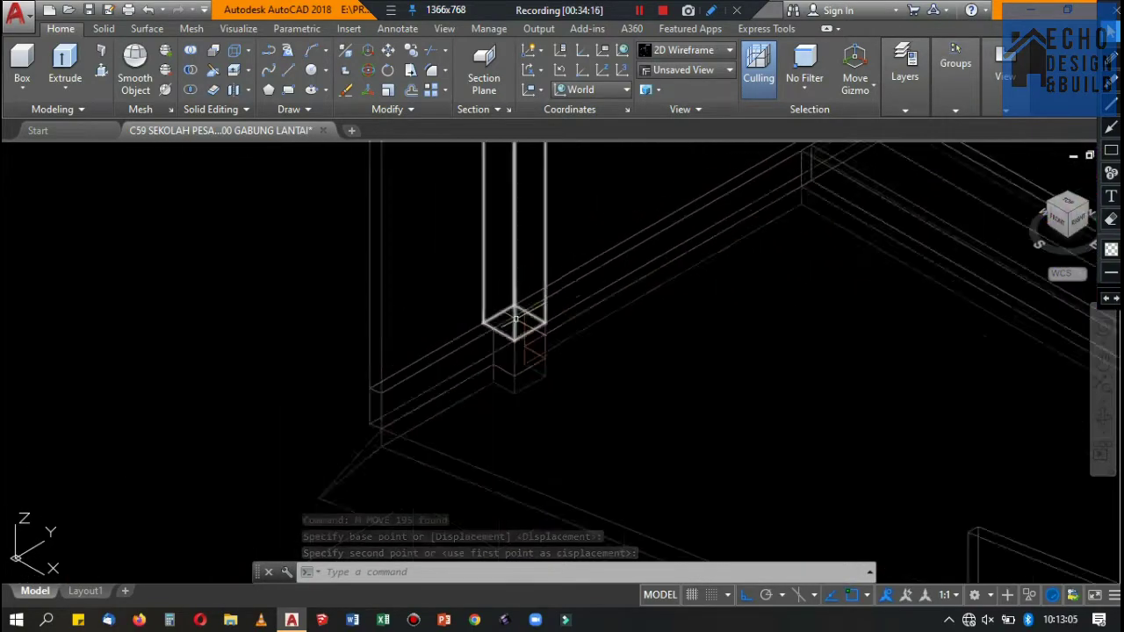
scroll(430, 360, up, 1)
scroll(430, 361, down, 5)
scroll(545, 373, down, 1)
Stretch the two short front-entrance columns up into tall posts, then clear the selection.
scroll(615, 378, down, 4)
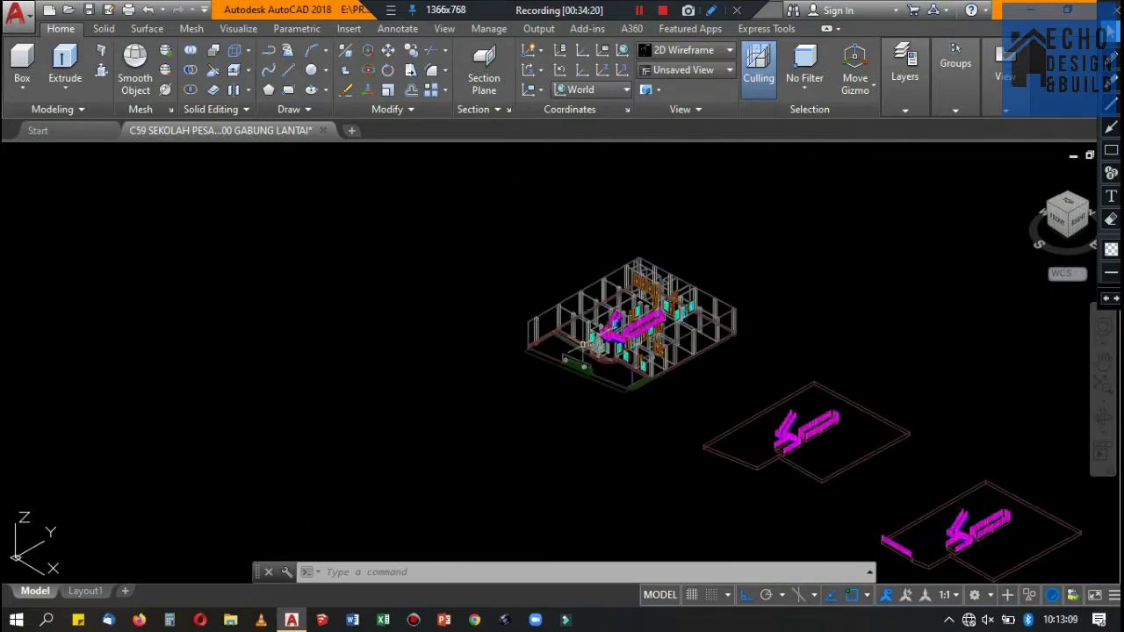
scroll(666, 380, up, 2)
scroll(614, 380, up, 2)
scroll(565, 381, up, 3)
scroll(582, 377, up, 2)
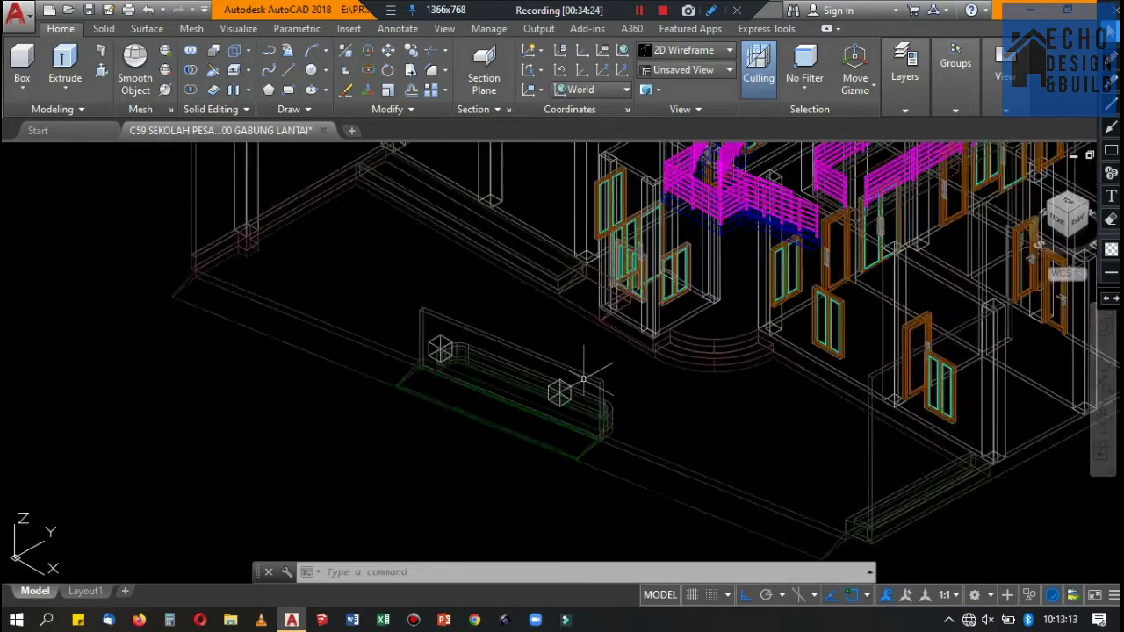
scroll(559, 384, up, 2)
scroll(559, 387, down, 3)
scroll(557, 394, down, 2)
scroll(557, 395, up, 2)
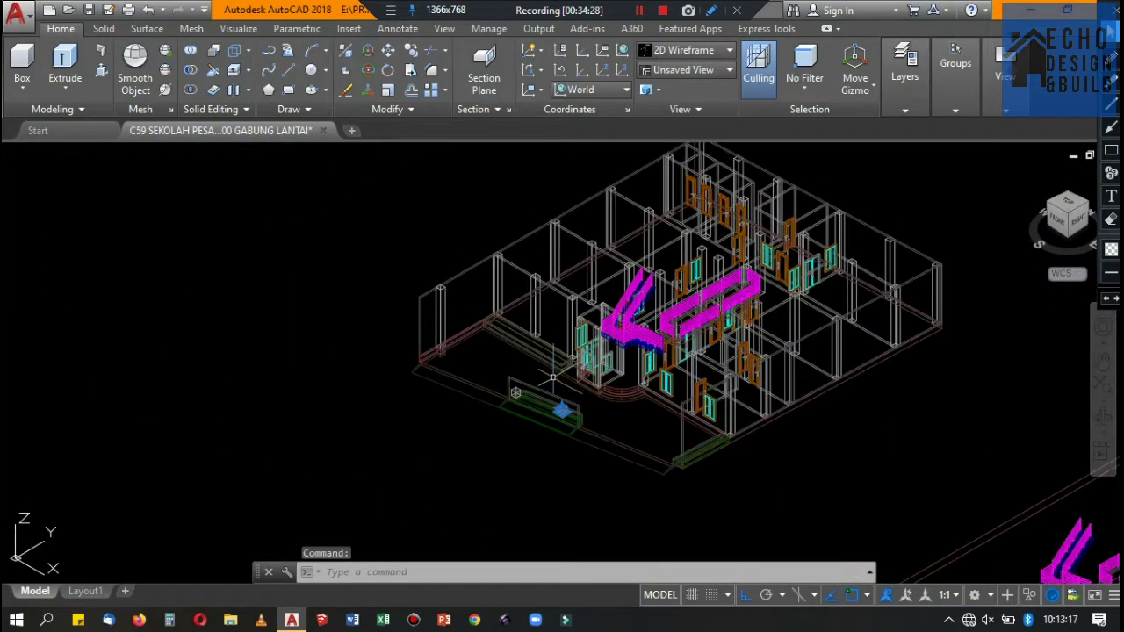
scroll(566, 395, up, 5)
scroll(565, 351, down, 5)
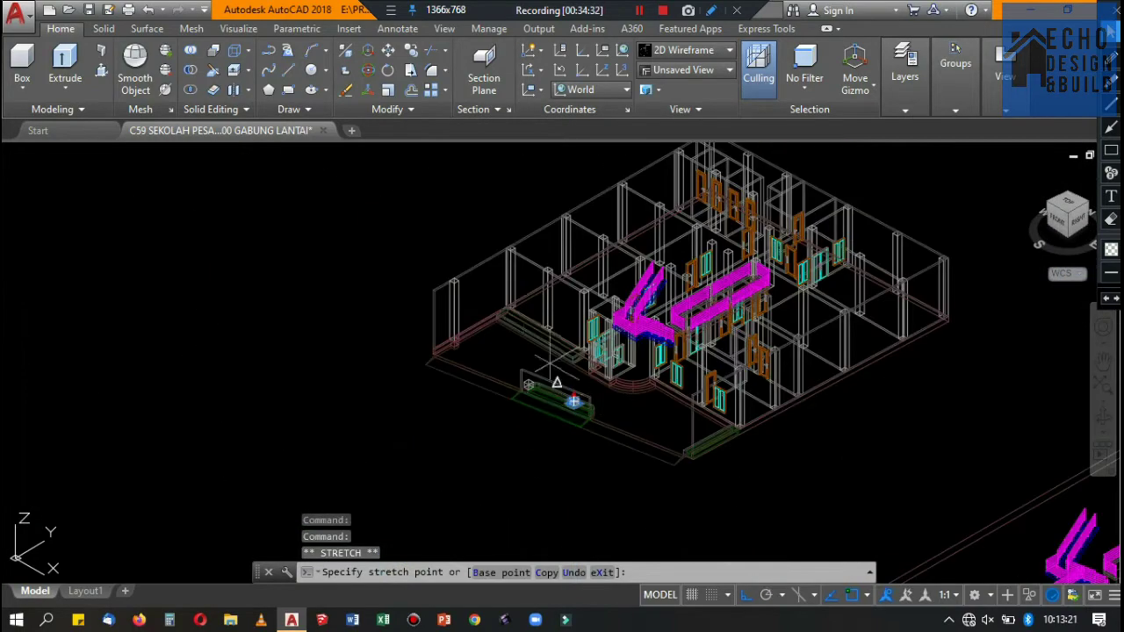
scroll(544, 334, up, 4)
scroll(526, 227, up, 1)
scroll(544, 205, down, 5)
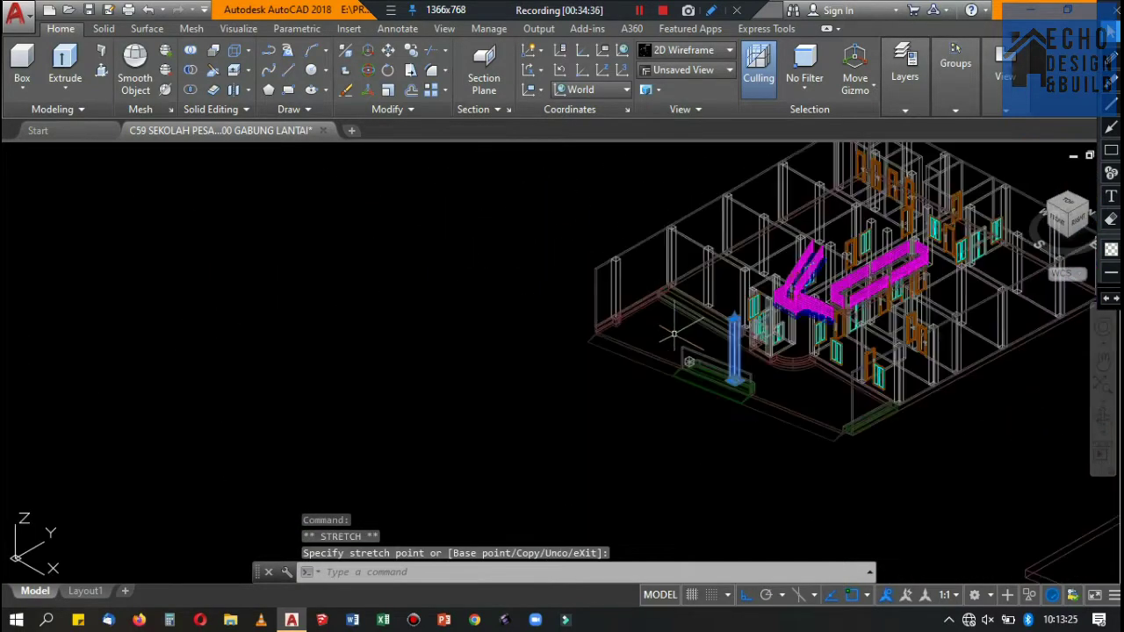
scroll(669, 320, up, 5)
scroll(562, 321, down, 5)
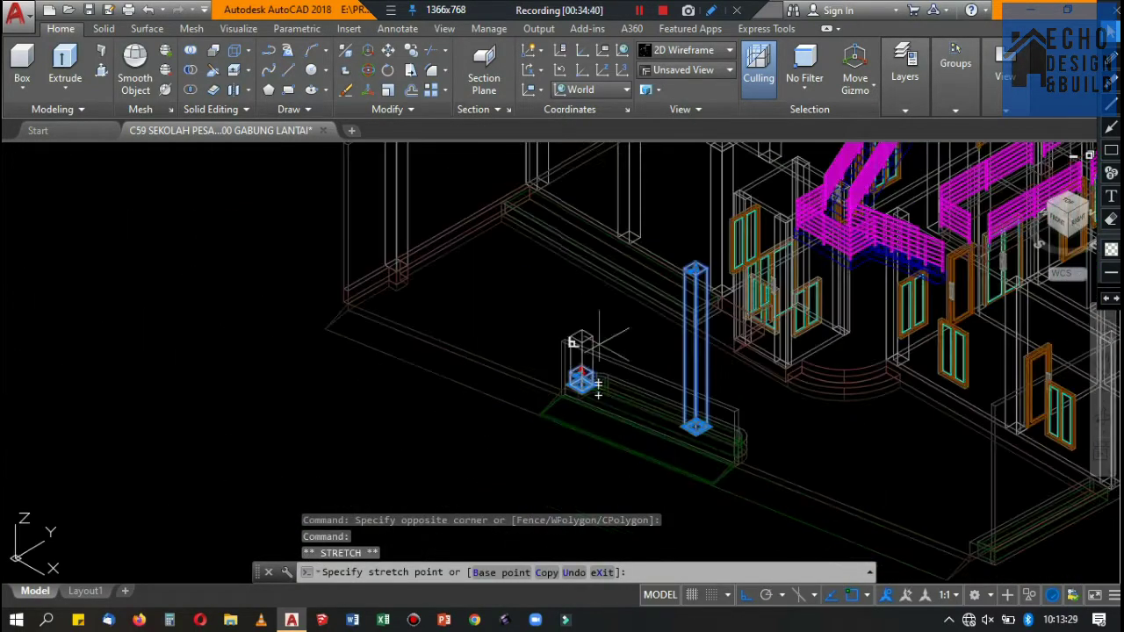
scroll(552, 323, up, 5)
scroll(654, 257, down, 5)
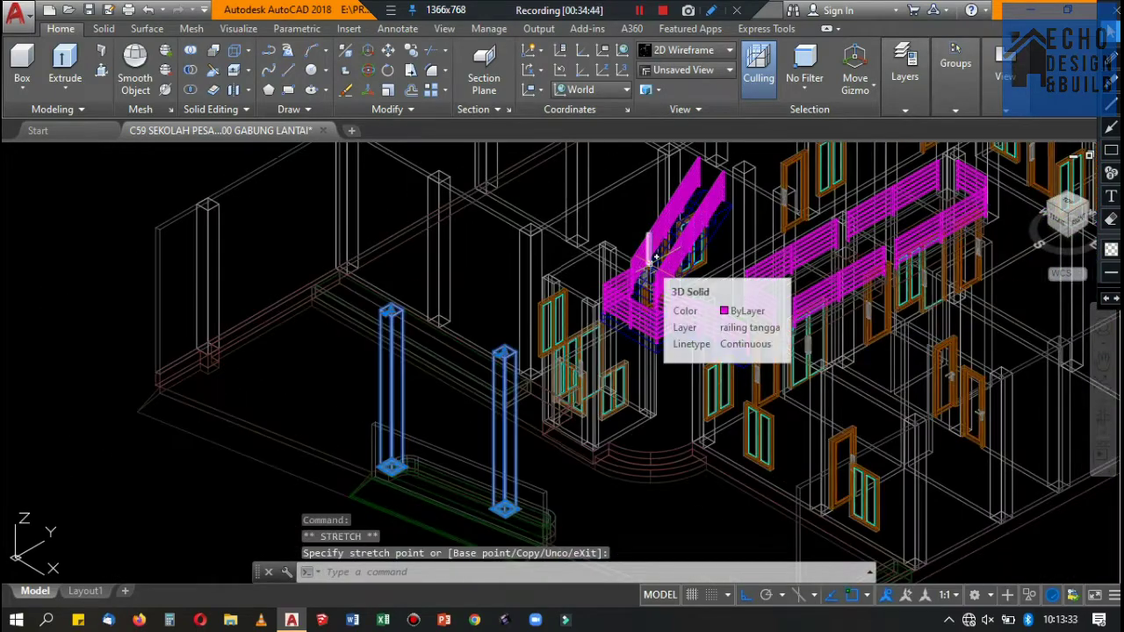
key(Escape)
scroll(530, 231, down, 5)
scroll(597, 264, down, 3)
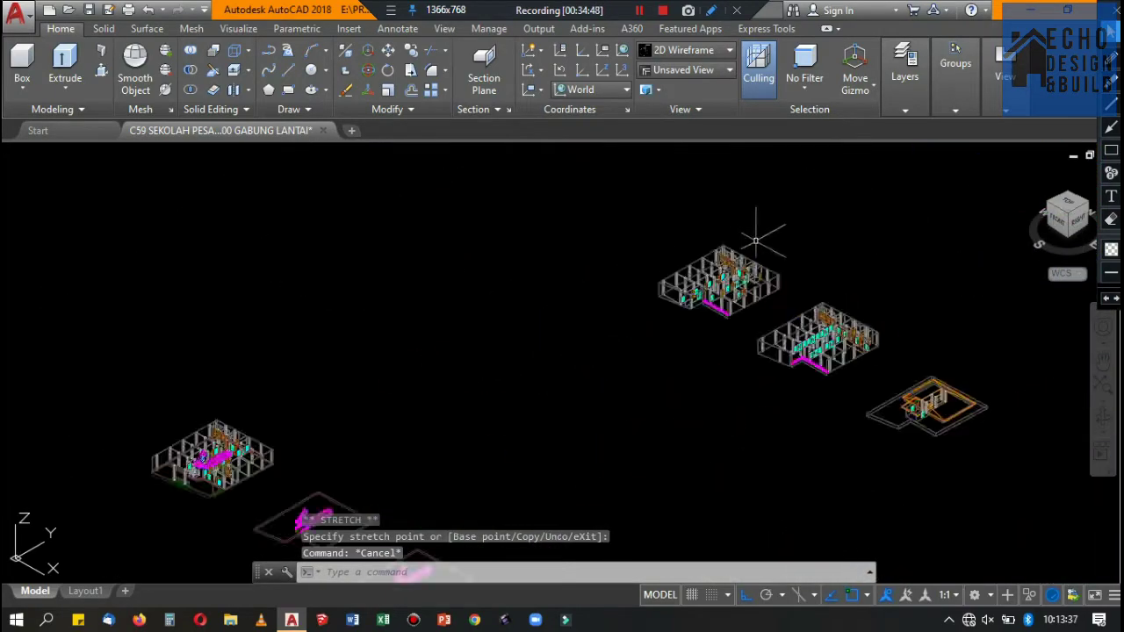
scroll(509, 185, up, 3)
Move the 177-object floor so its corner sits on the matching framing corner.
click(510, 187)
click(894, 406)
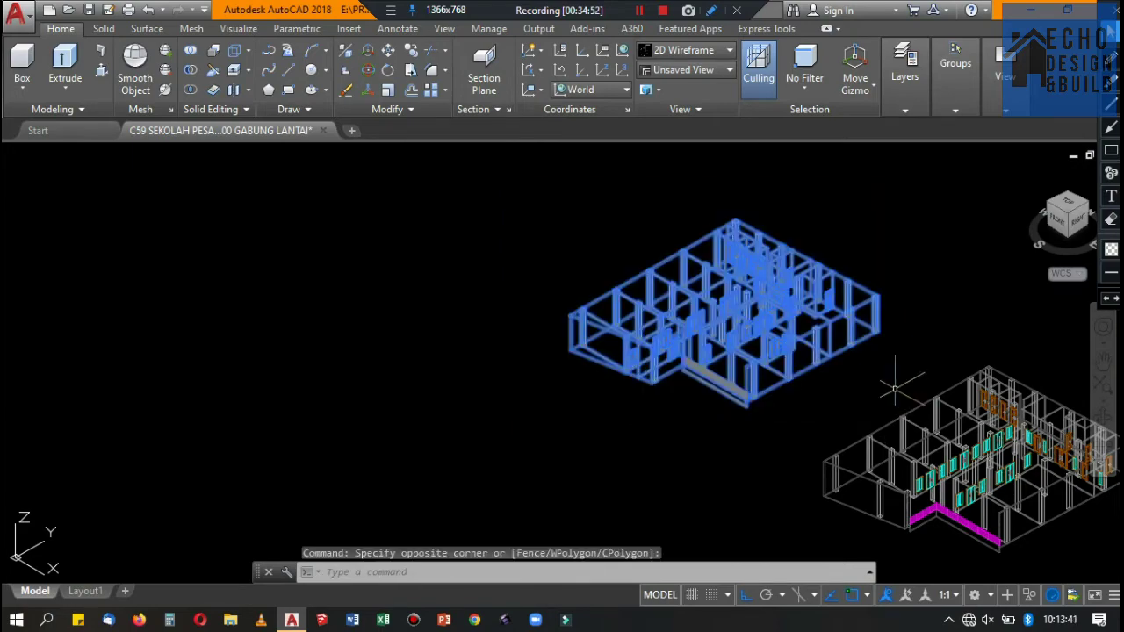
scroll(878, 369, down, 5)
scroll(853, 296, up, 5)
scroll(628, 426, down, 5)
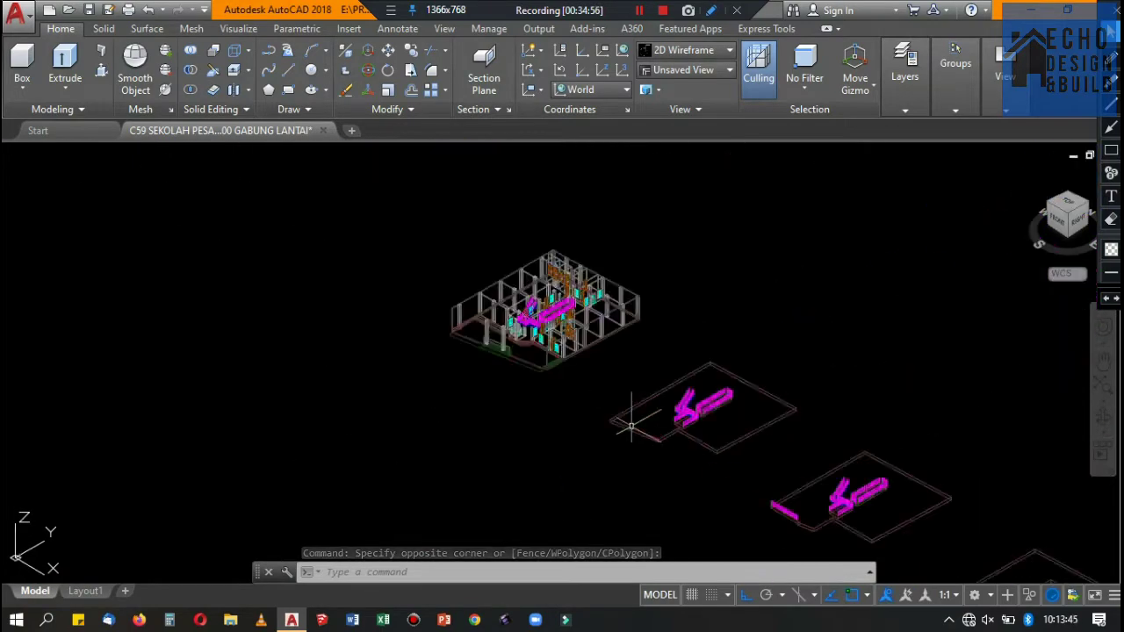
scroll(615, 425, up, 1)
scroll(790, 351, up, 3)
scroll(713, 341, up, 2)
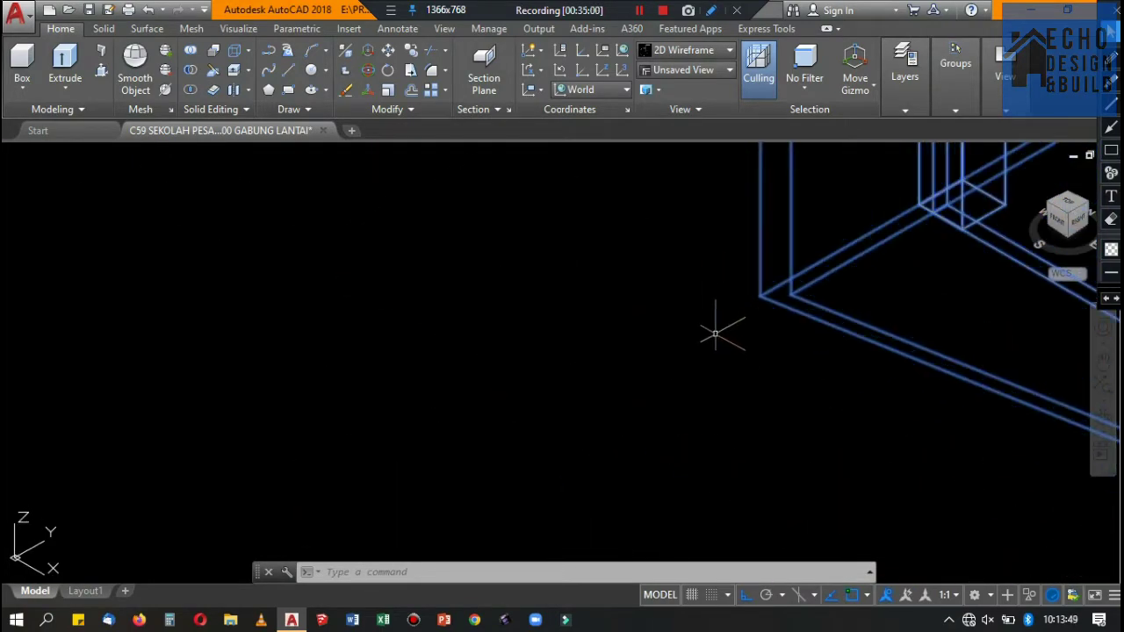
text(m)
key(Return)
click(758, 293)
scroll(758, 293, down, 5)
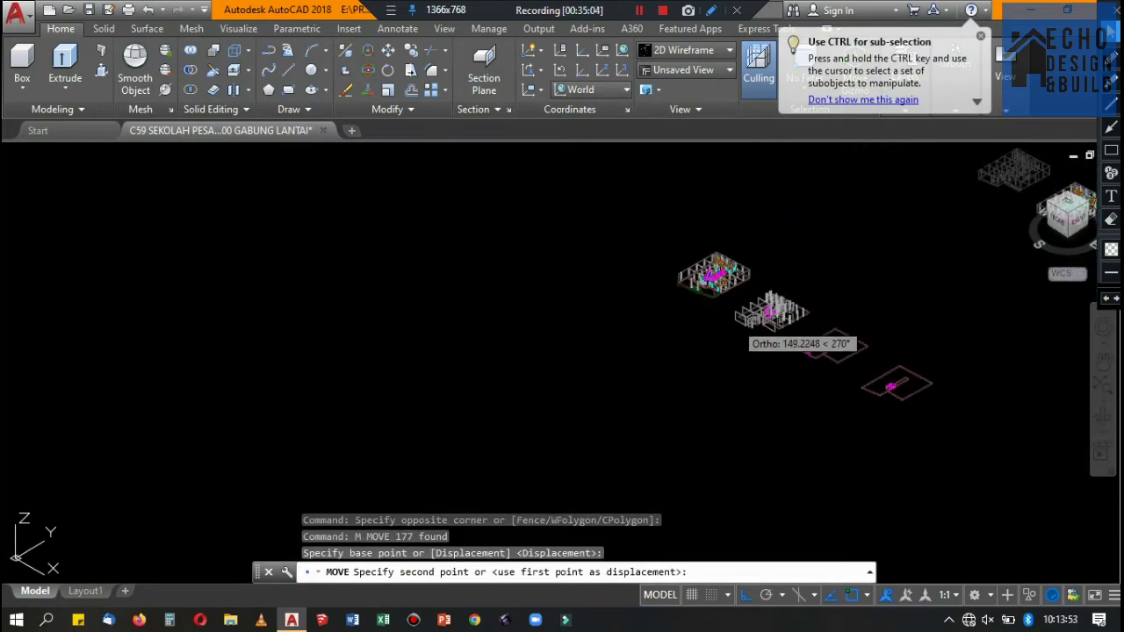
scroll(773, 342, up, 4)
scroll(711, 334, up, 3)
click(706, 326)
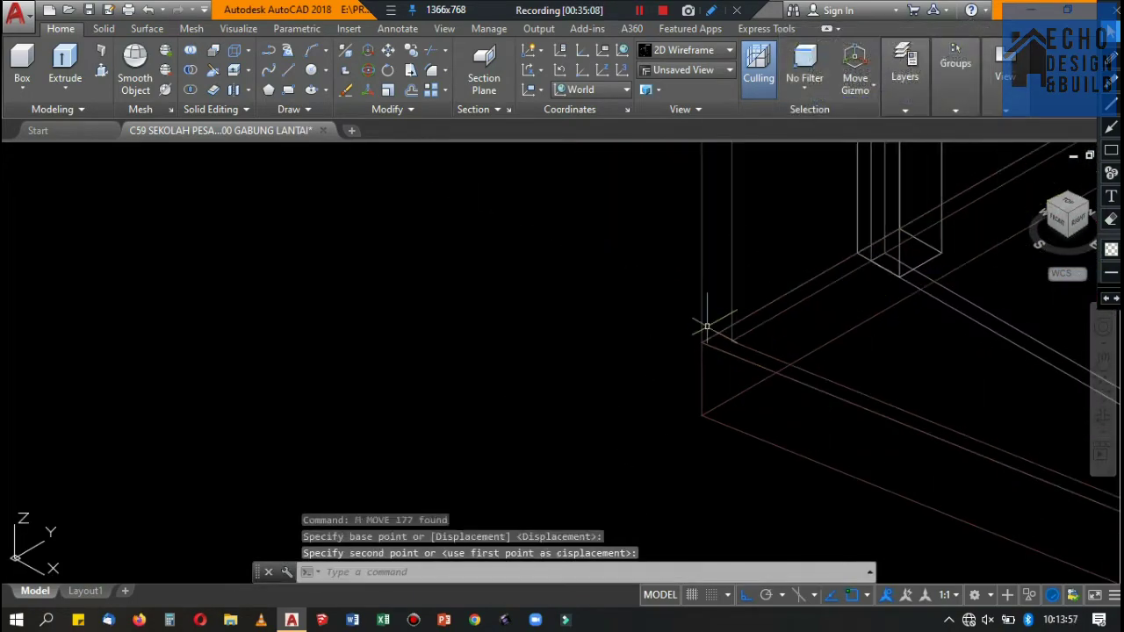
Cancel the stray selection window and reselect the whole building floor.
scroll(706, 327, down, 5)
scroll(790, 334, up, 2)
scroll(861, 321, up, 3)
scroll(790, 271, up, 1)
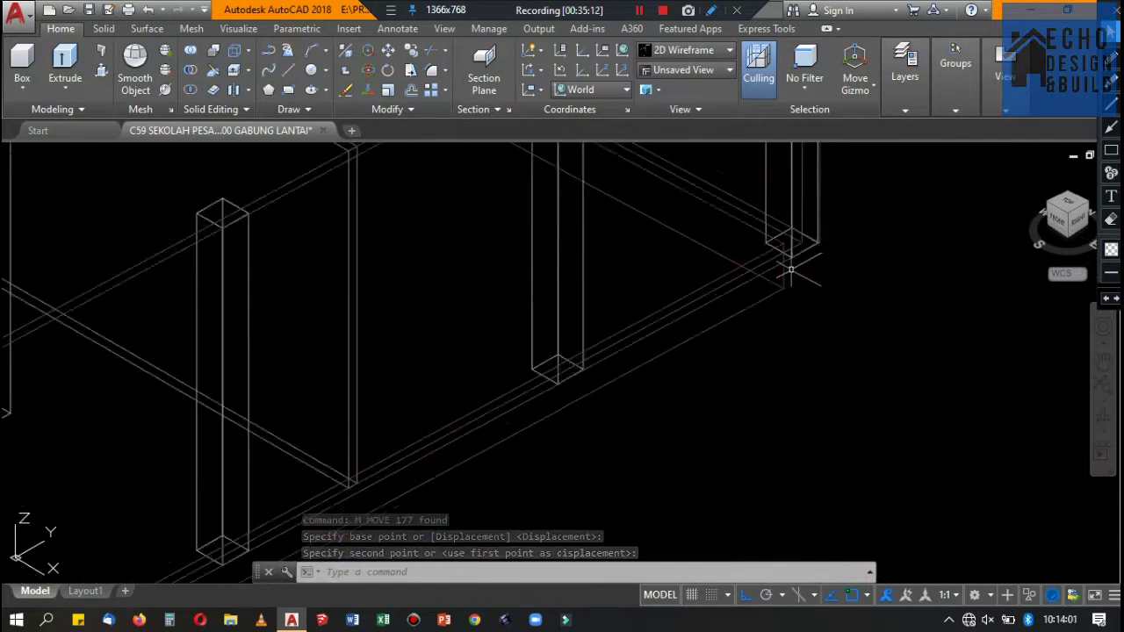
scroll(790, 271, down, 5)
scroll(773, 281, up, 2)
scroll(735, 283, up, 1)
scroll(729, 297, down, 1)
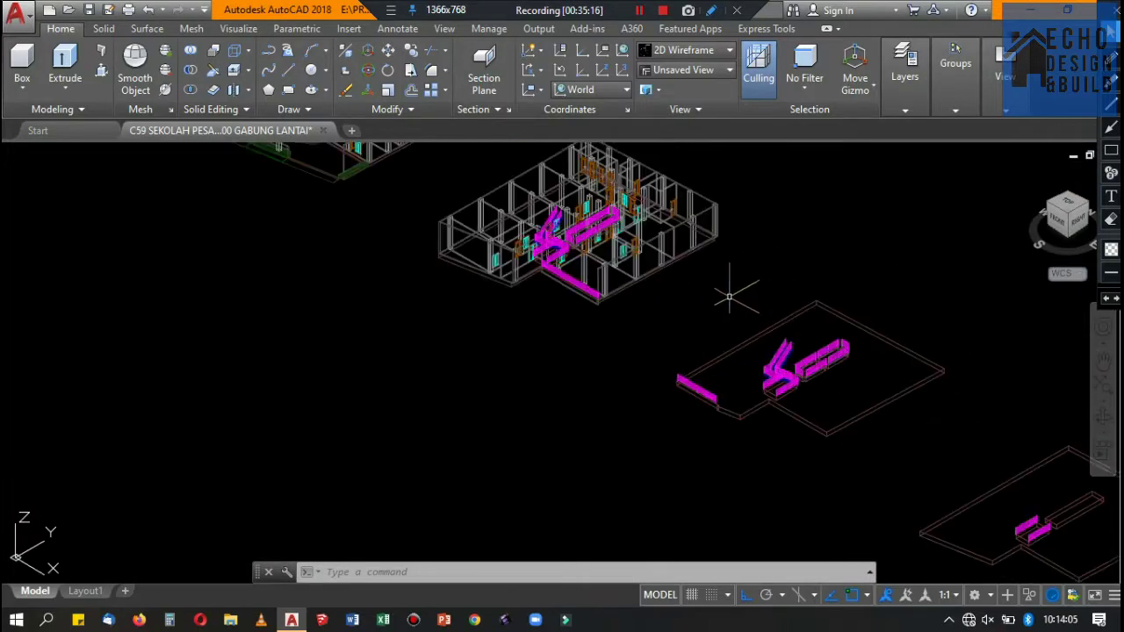
scroll(718, 309, up, 1)
scroll(649, 329, down, 3)
scroll(647, 334, up, 4)
scroll(667, 321, down, 2)
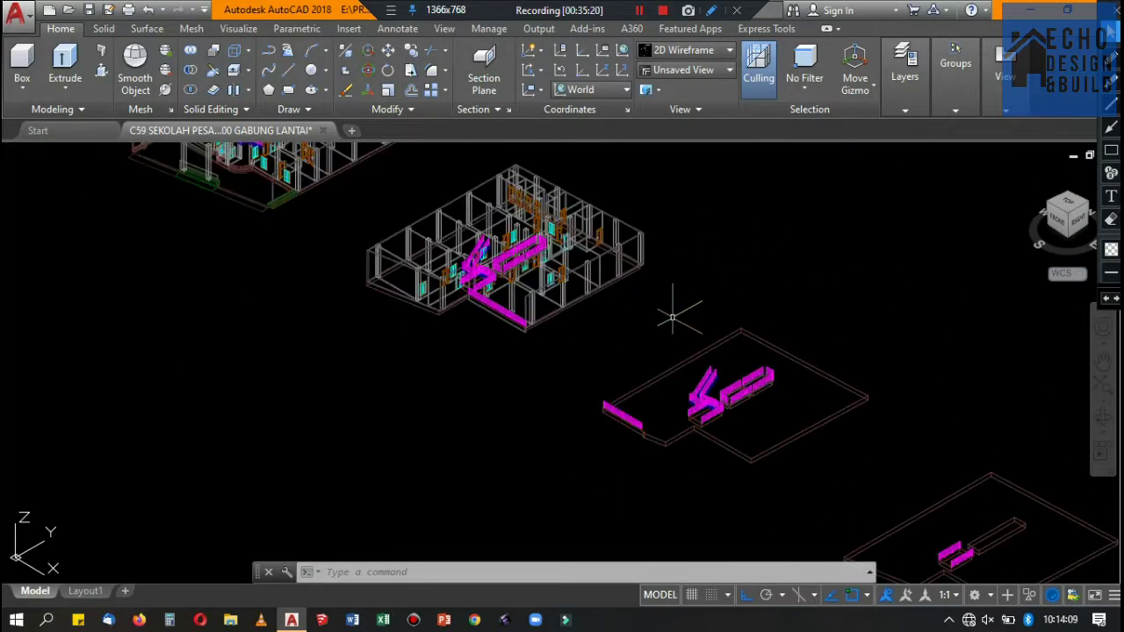
scroll(702, 422, down, 2)
scroll(802, 301, up, 1)
scroll(817, 305, up, 2)
key(Escape)
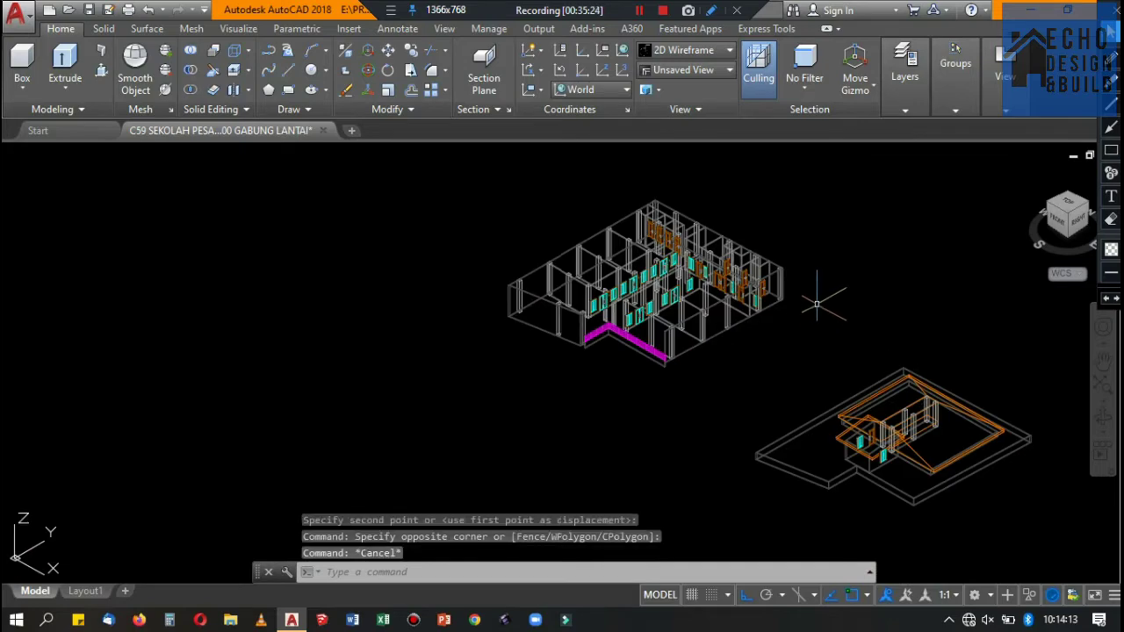
click(754, 277)
scroll(627, 419, up, 3)
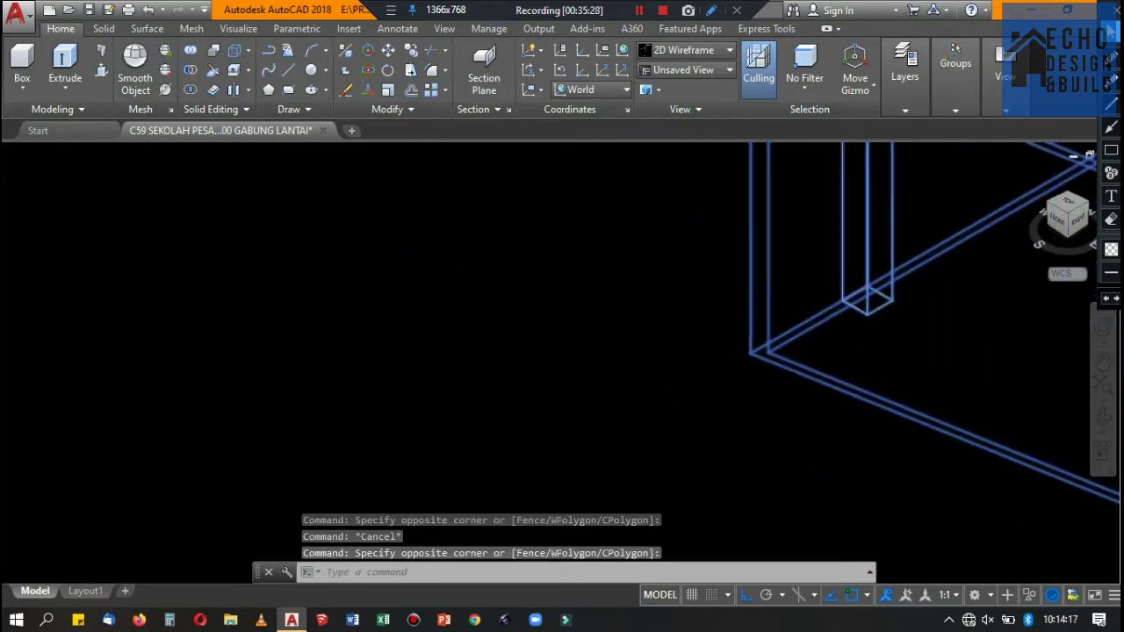
scroll(627, 219, down, 2)
scroll(887, 330, down, 3)
scroll(409, 434, up, 5)
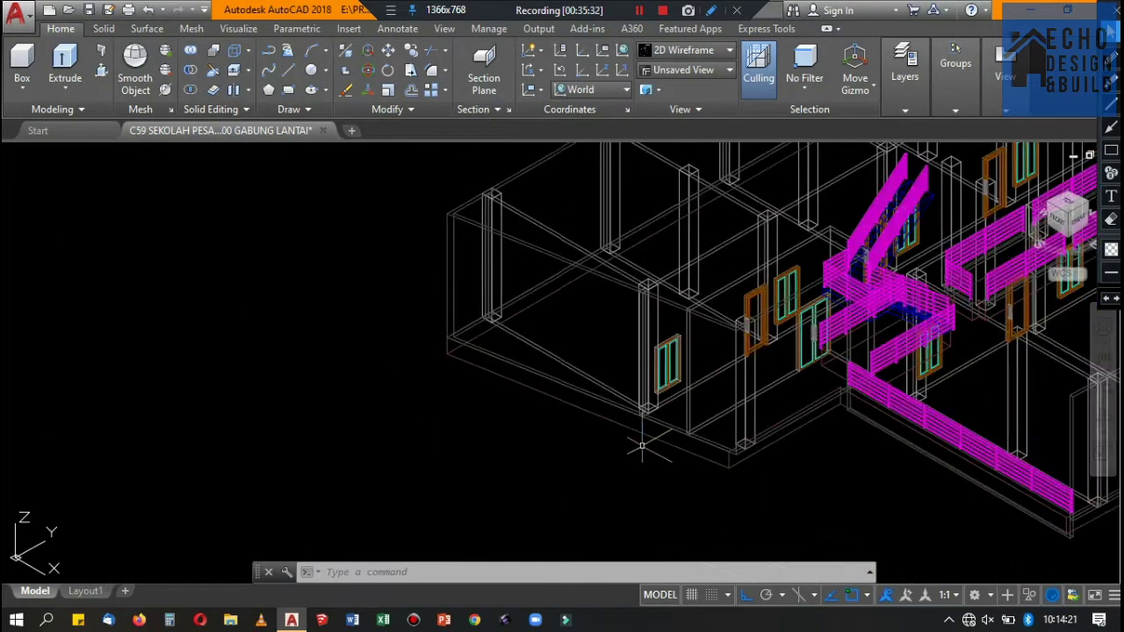
scroll(714, 422, up, 2)
scroll(676, 333, down, 5)
scroll(627, 314, up, 1)
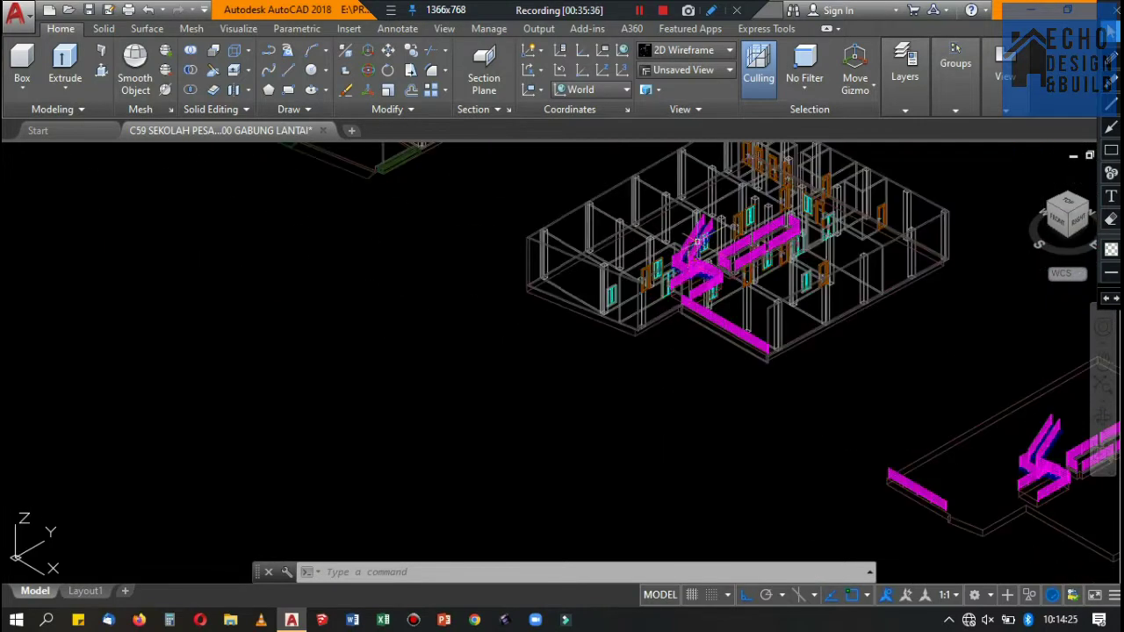
scroll(708, 253, down, 2)
Undo the recent view changes and the previous floor move.
key(ctrl+z)
key(ctrl+z)
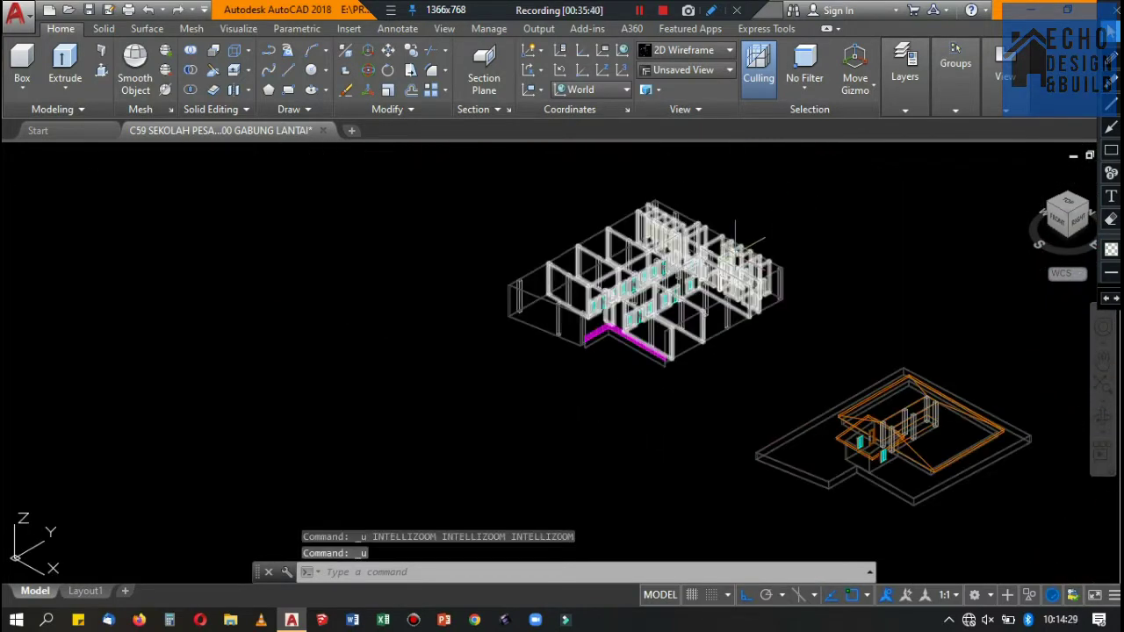
key(ctrl+z)
scroll(701, 262, down, 2)
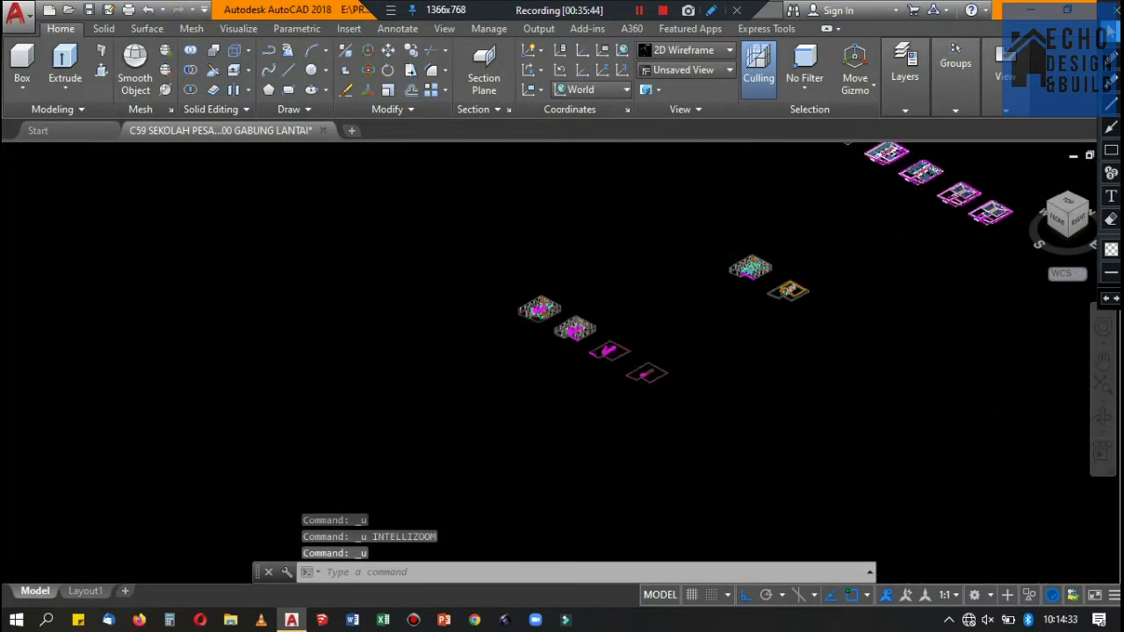
scroll(542, 340, up, 3)
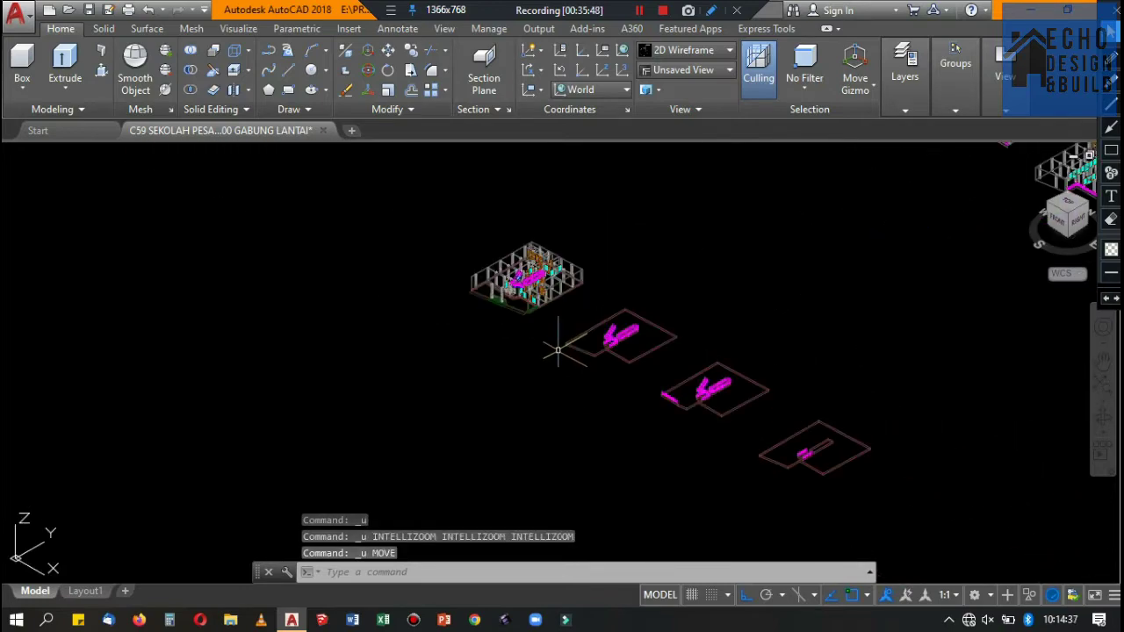
scroll(557, 351, up, 2)
scroll(614, 339, down, 3)
scroll(745, 220, up, 3)
scroll(619, 322, down, 2)
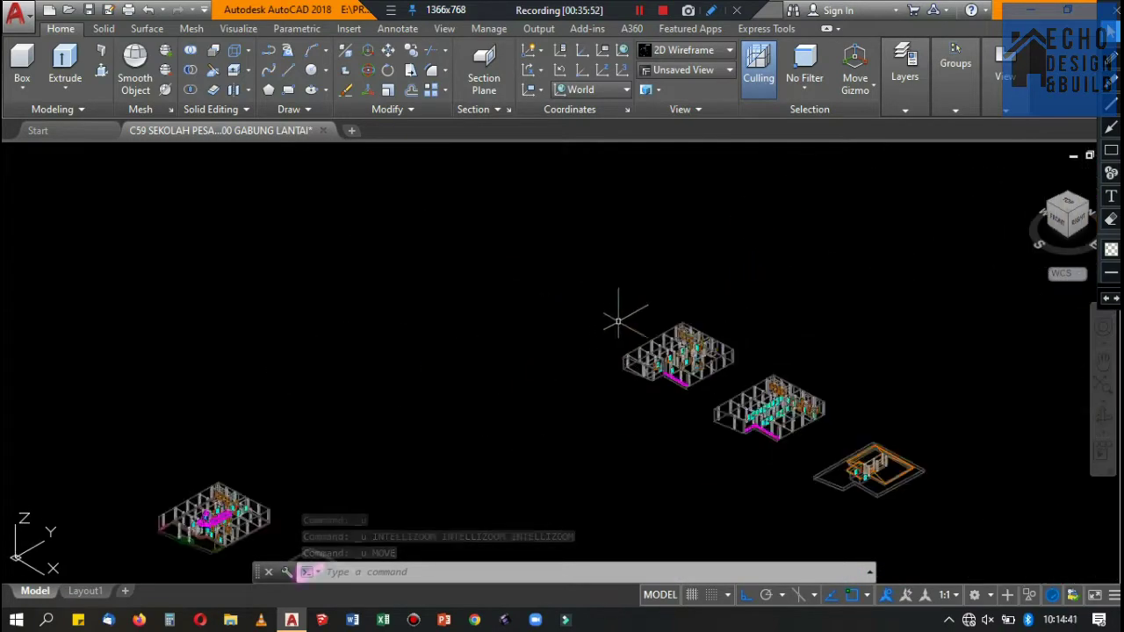
scroll(619, 322, up, 3)
Window-select the whole 177-object building floor.
click(443, 245)
click(454, 208)
scroll(835, 482, up, 1)
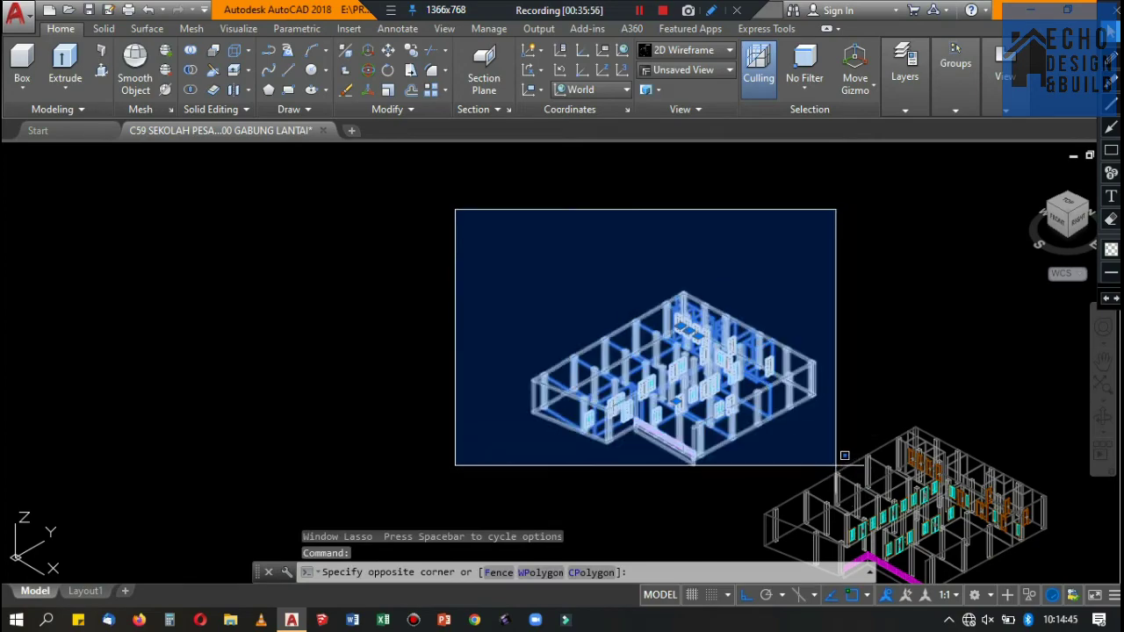
click(720, 465)
scroll(725, 472, up, 1)
scroll(726, 472, down, 2)
scroll(677, 389, up, 5)
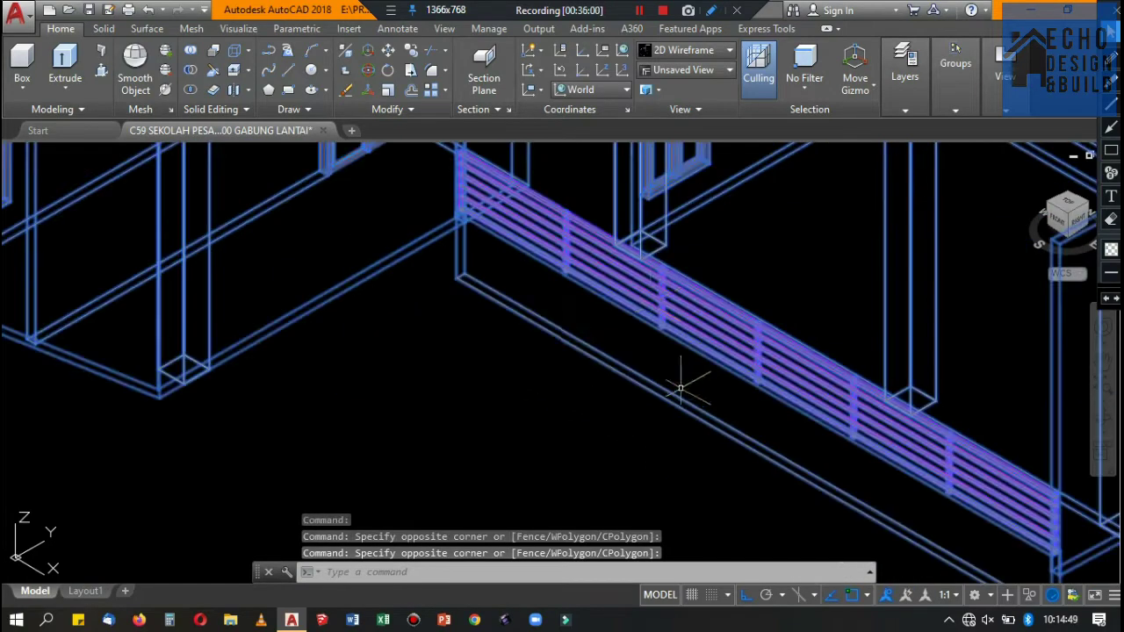
scroll(677, 390, down, 4)
scroll(604, 359, up, 5)
Move the floor from its wall corner onto the new target corner.
text(m)
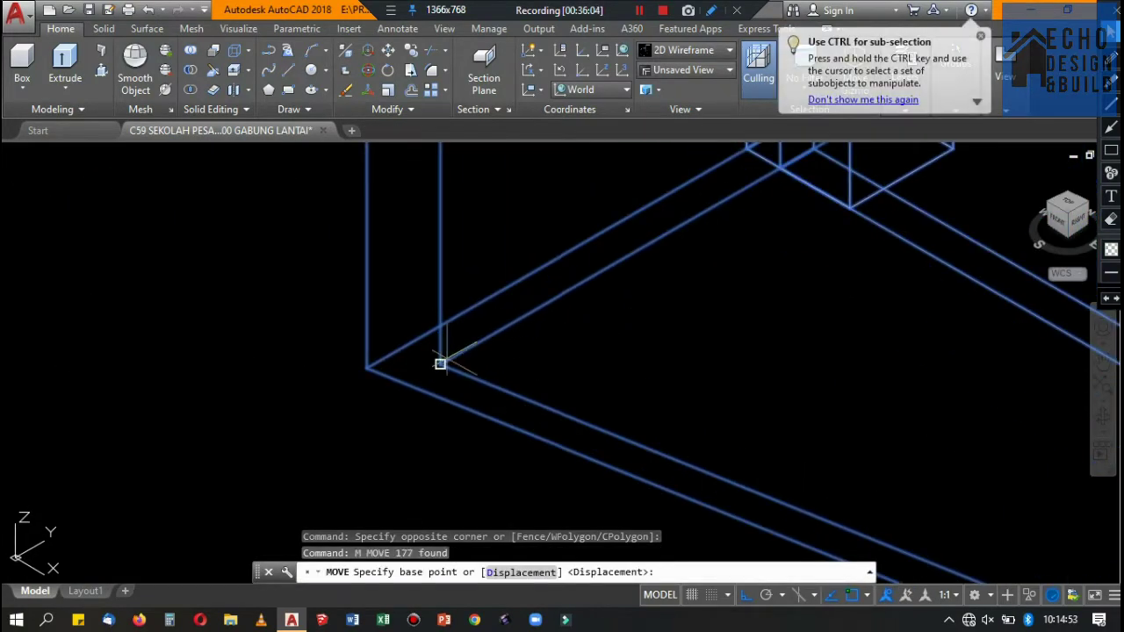
click(440, 363)
scroll(440, 364, down, 5)
scroll(778, 291, up, 2)
scroll(670, 450, up, 3)
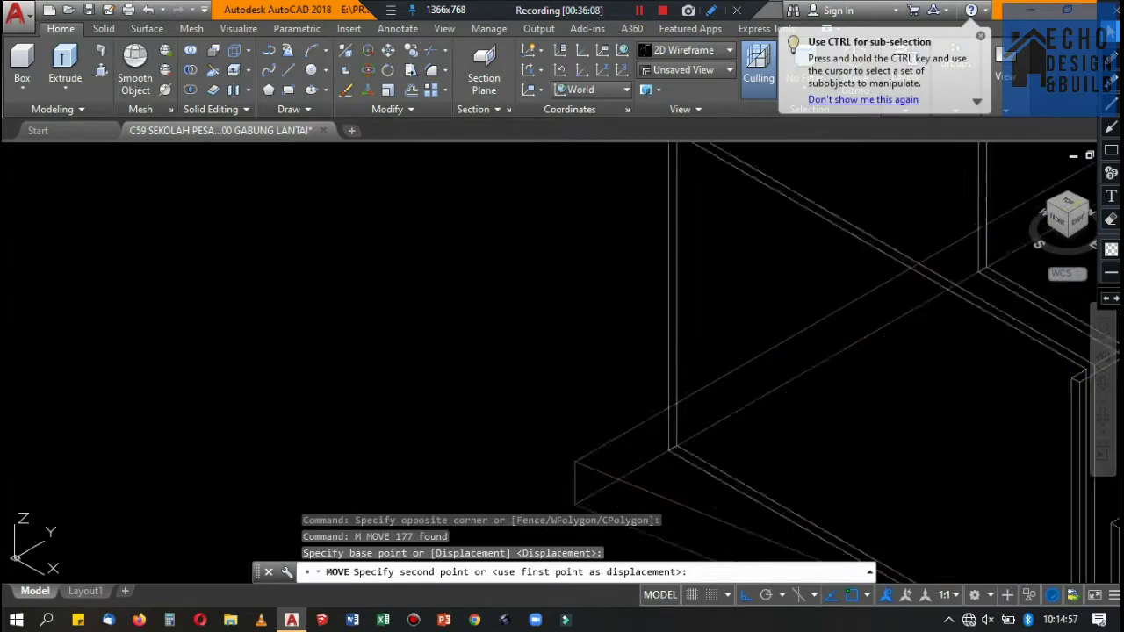
click(541, 369)
scroll(541, 368, down, 5)
scroll(903, 270, up, 5)
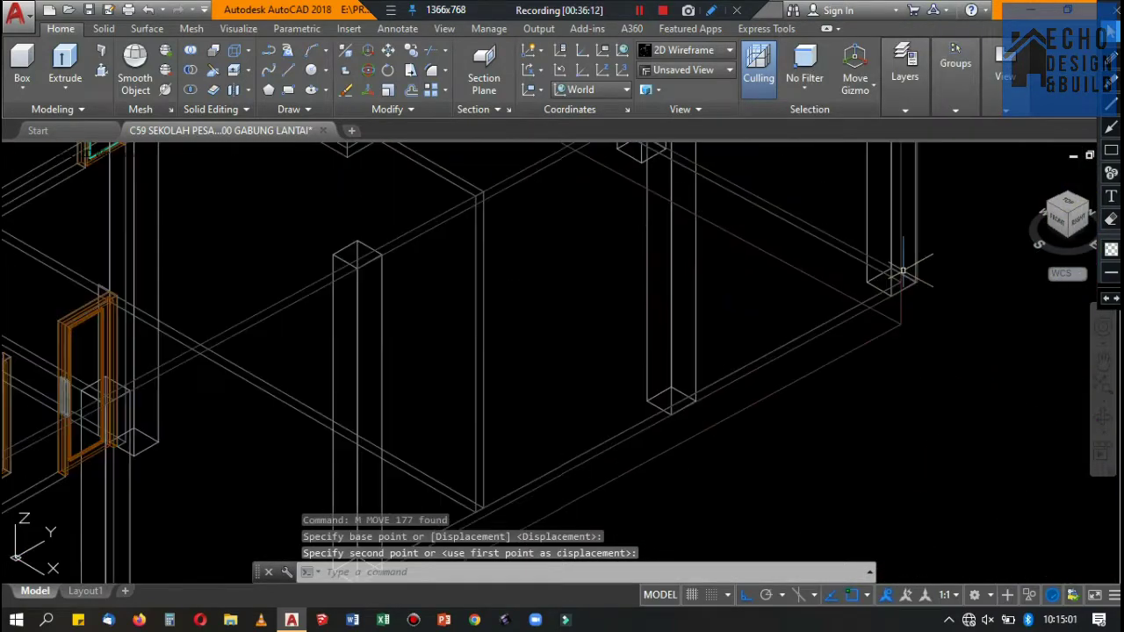
scroll(903, 270, down, 2)
scroll(873, 255, down, 3)
scroll(873, 256, down, 2)
Move the next floor's 215 objects from its corner onto the target corner.
scroll(642, 220, up, 3)
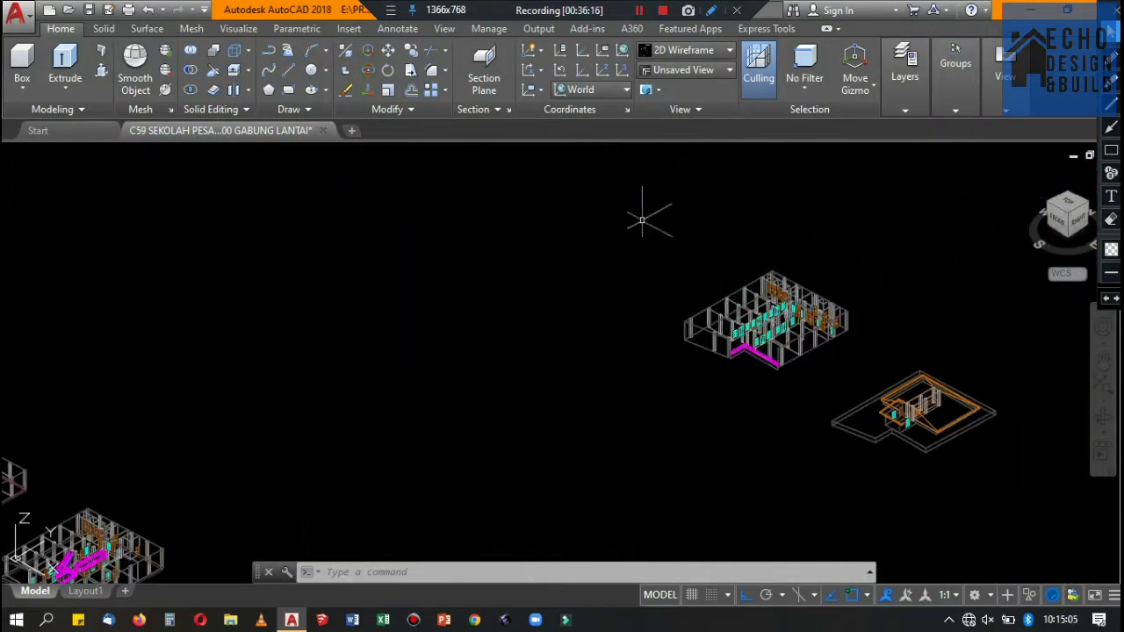
click(870, 369)
scroll(729, 343, up, 3)
scroll(564, 306, up, 3)
scroll(586, 288, up, 1)
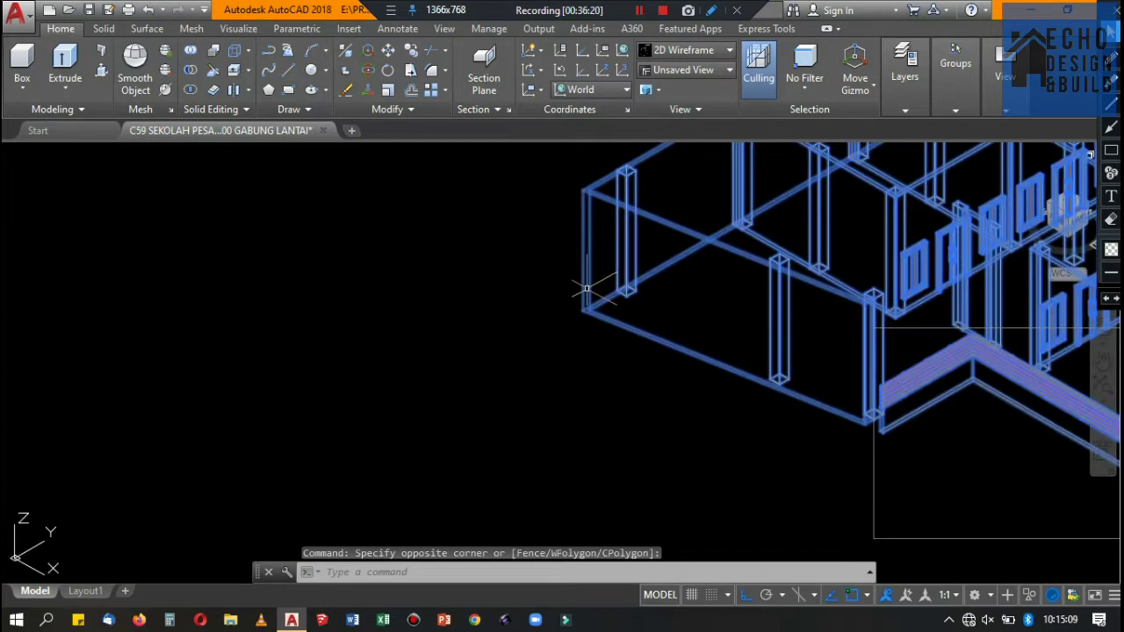
text(M)
key(Return)
scroll(836, 326, down, 5)
scroll(835, 326, up, 5)
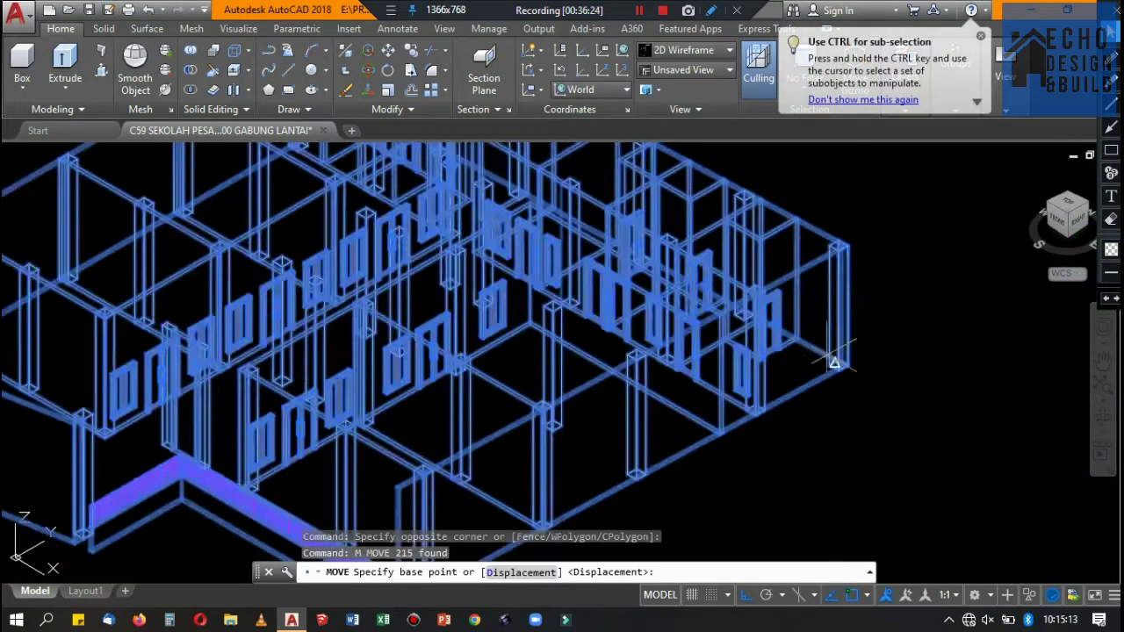
scroll(835, 325, up, 3)
click(835, 325)
scroll(843, 264, down, 3)
scroll(840, 301, down, 3)
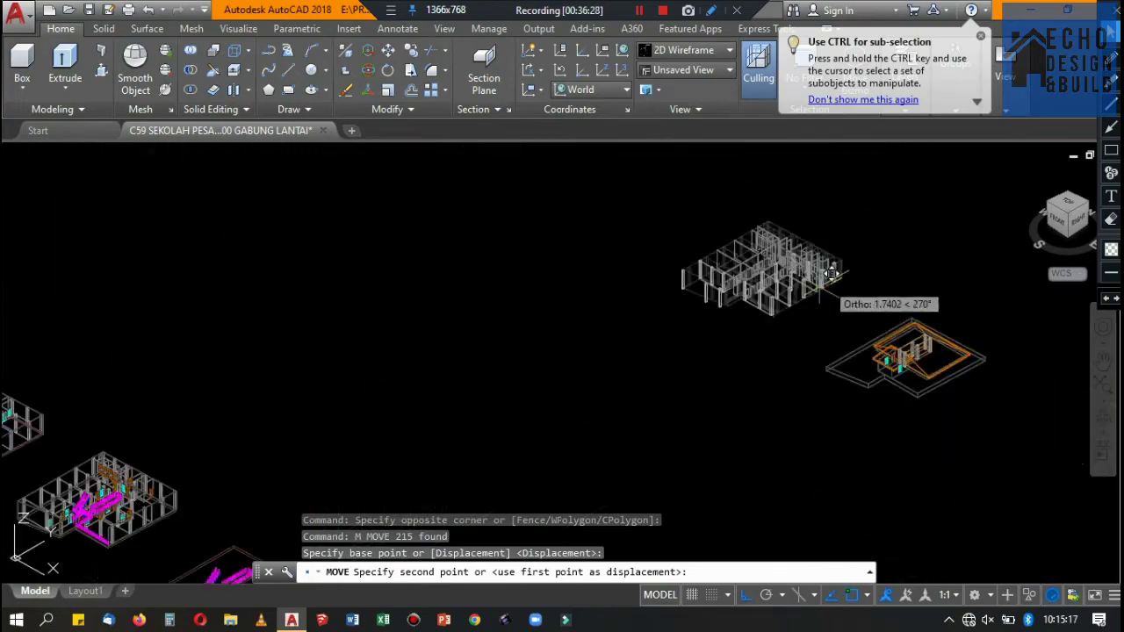
scroll(727, 358, down, 3)
scroll(677, 369, up, 3)
scroll(677, 369, up, 5)
scroll(627, 427, up, 2)
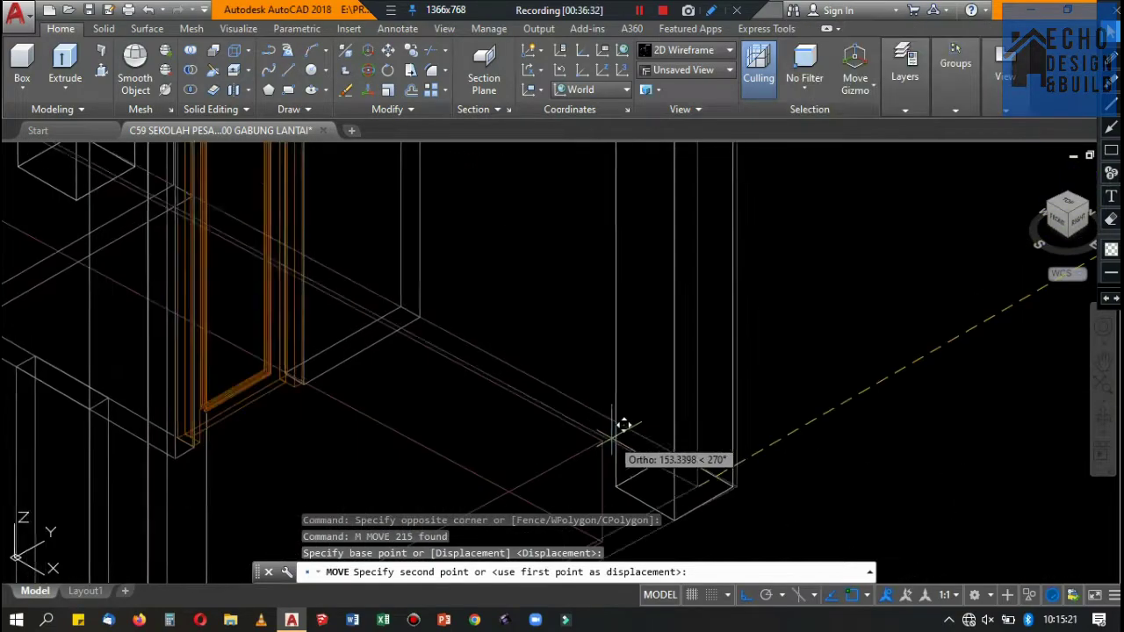
click(620, 432)
Cancel an unfinished selection window with Esc.
scroll(765, 311, down, 3)
scroll(715, 319, down, 2)
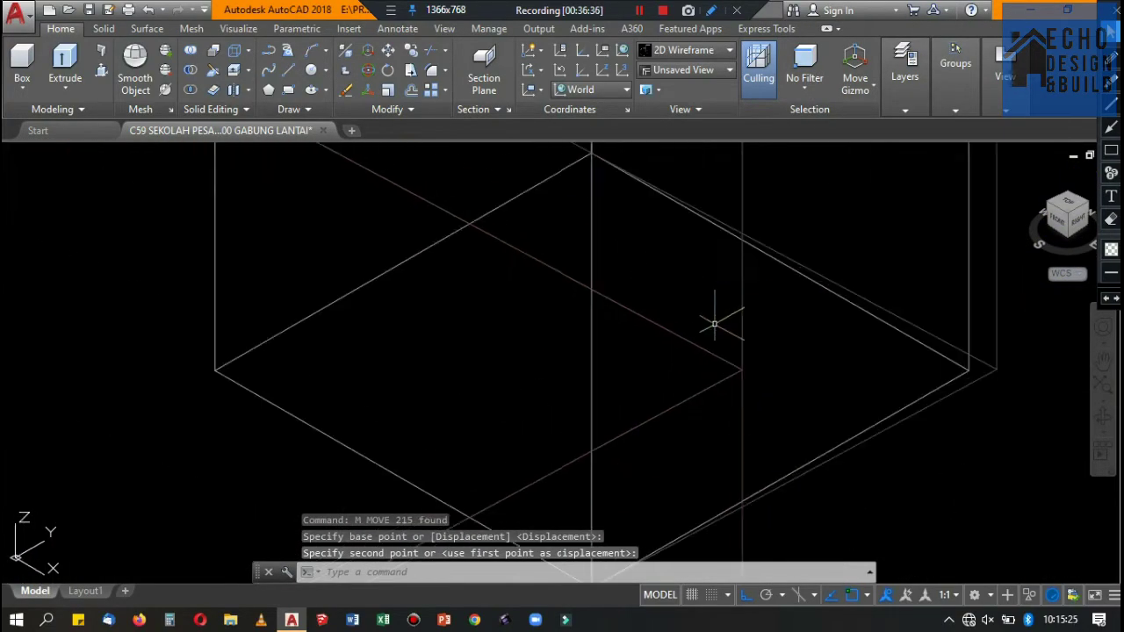
scroll(715, 319, down, 3)
scroll(672, 294, down, 2)
scroll(671, 293, up, 4)
scroll(507, 231, up, 2)
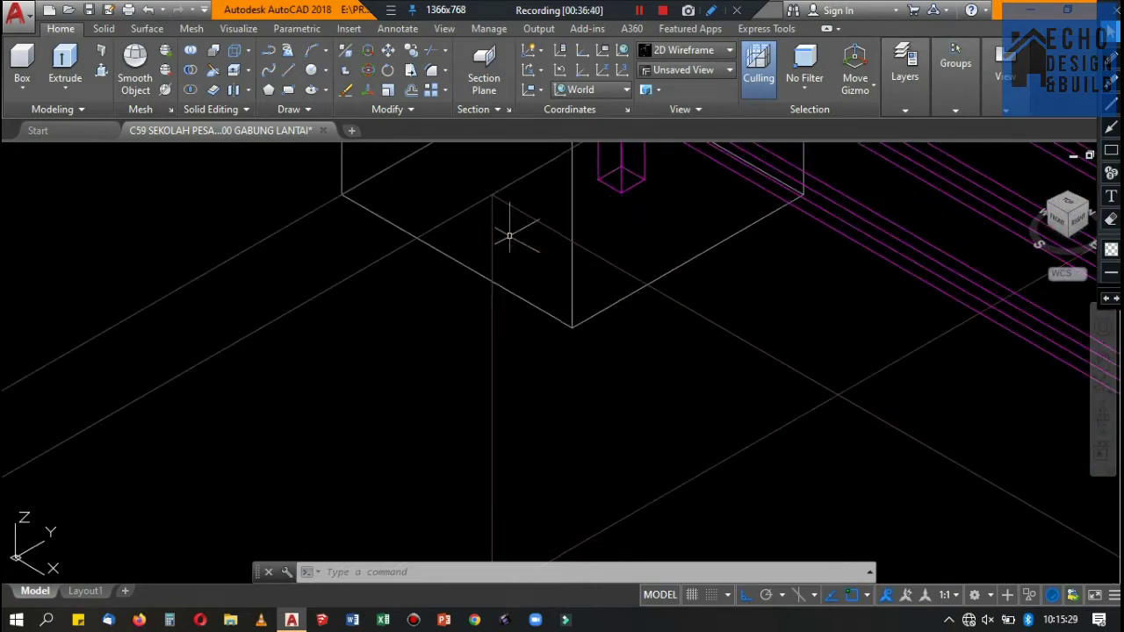
scroll(506, 231, down, 3)
scroll(795, 392, down, 1)
scroll(795, 393, up, 4)
scroll(753, 314, up, 2)
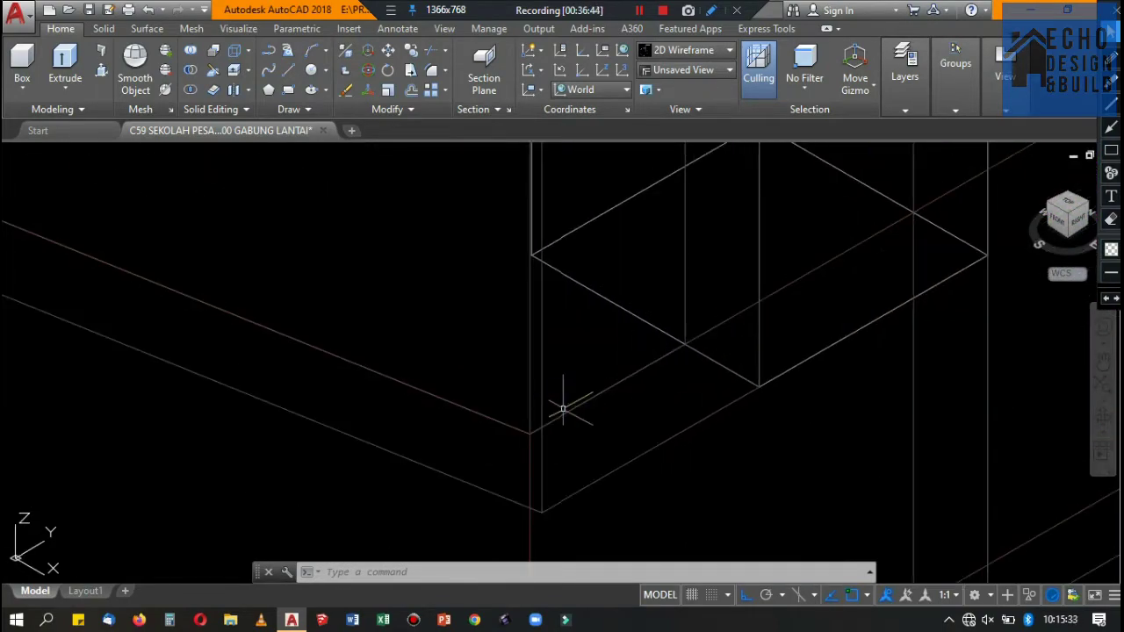
click(546, 332)
scroll(546, 332, down, 2)
scroll(614, 344, up, 1)
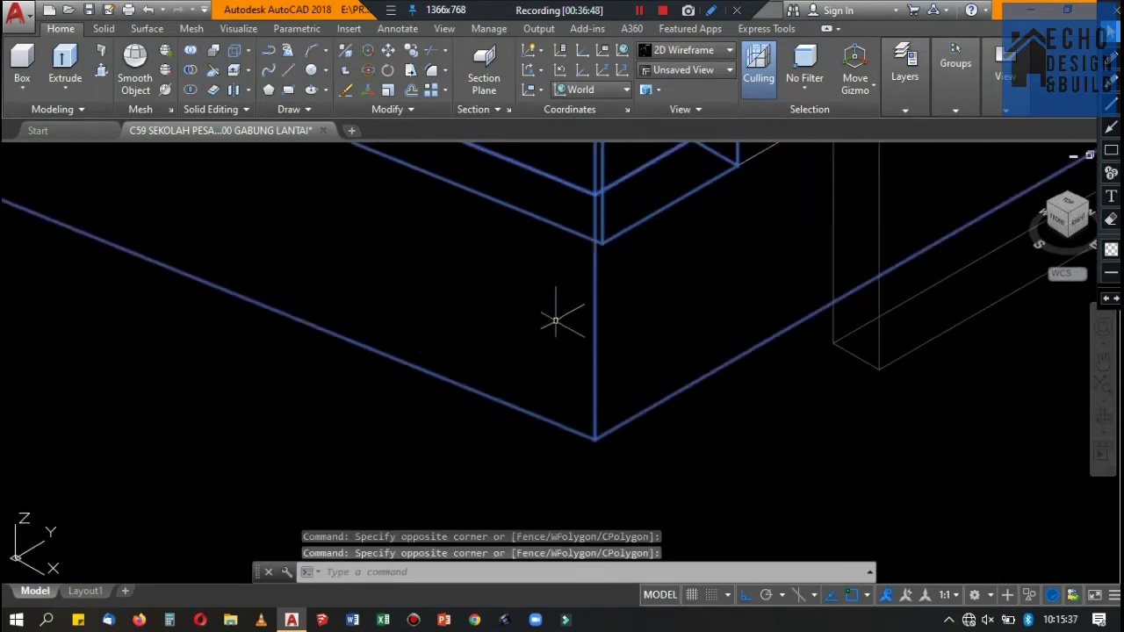
scroll(552, 314, down, 4)
scroll(599, 337, up, 3)
key(Escape)
scroll(598, 336, down, 5)
Move the 23-object roof model from its corner onto the target corner.
scroll(770, 309, down, 2)
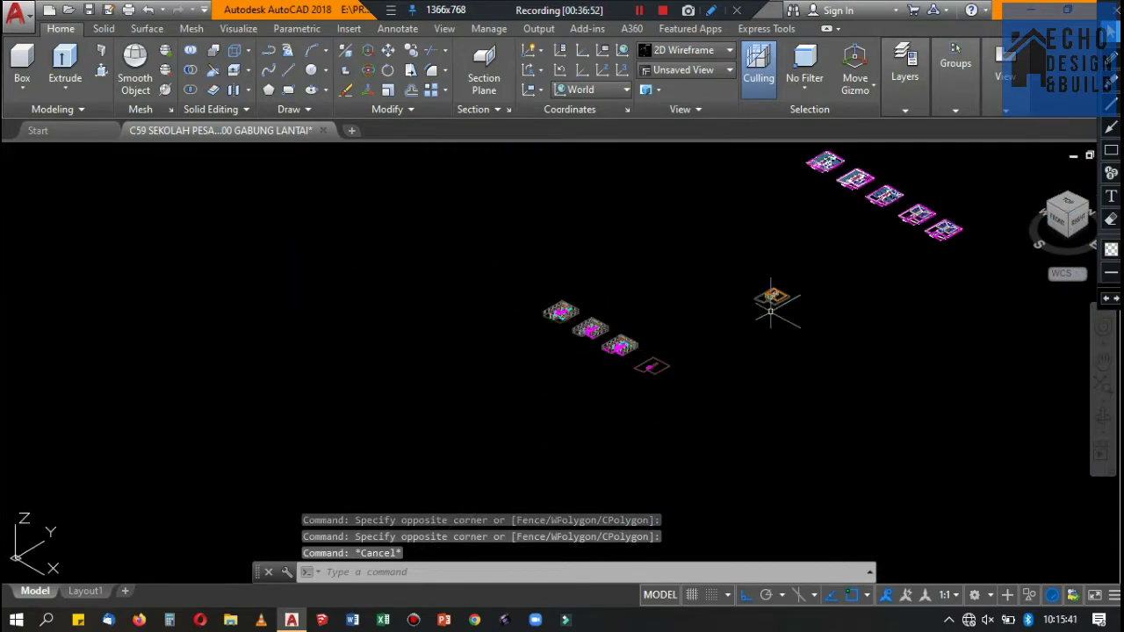
drag(527, 237, 922, 431)
scroll(922, 431, up, 5)
scroll(905, 351, up, 2)
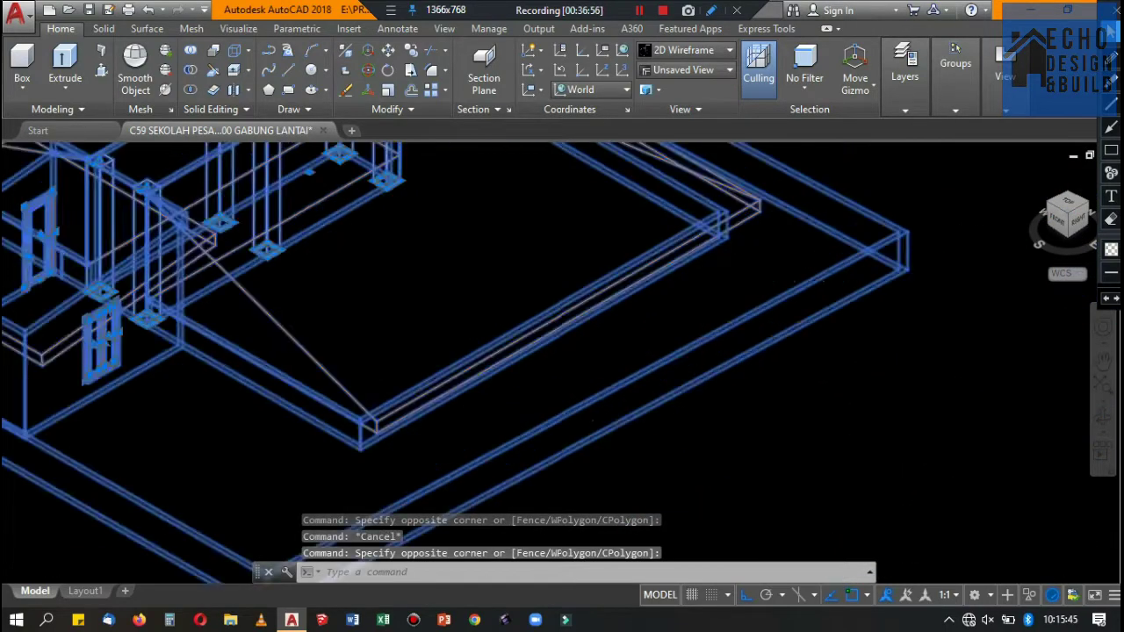
scroll(890, 253, up, 2)
text(m)
key(Return)
click(743, 230)
scroll(720, 201, down, 2)
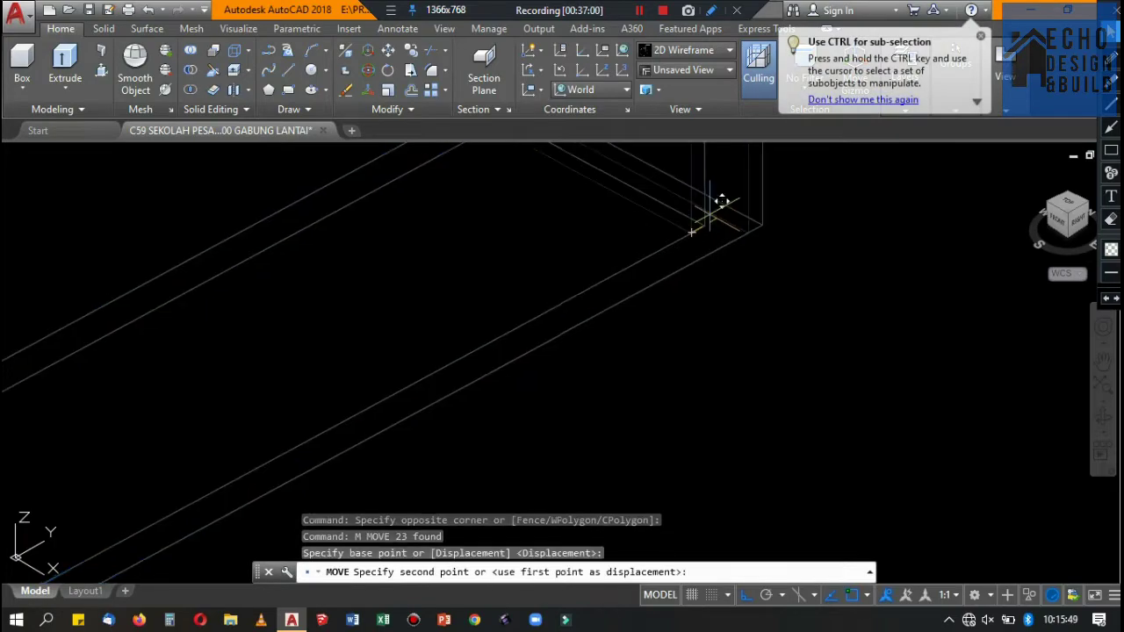
scroll(693, 176, down, 5)
scroll(702, 250, up, 5)
scroll(729, 334, up, 3)
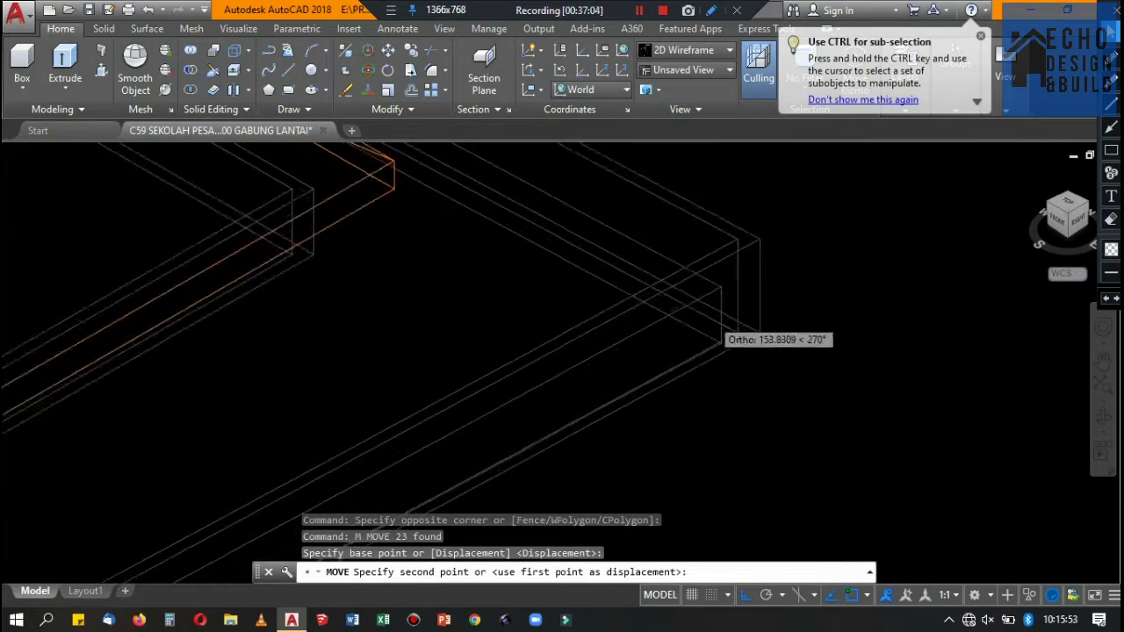
click(728, 271)
Zoom out to view all four floor models in their diagonal row.
scroll(734, 228, up, 2)
scroll(733, 224, down, 5)
scroll(790, 246, up, 4)
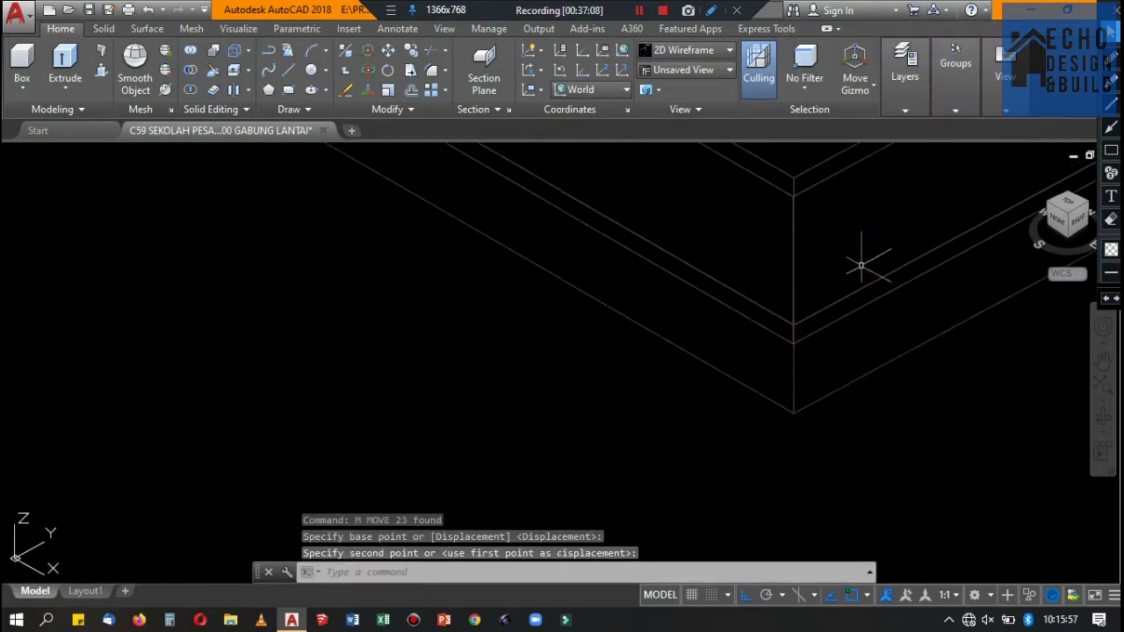
scroll(843, 259, down, 3)
scroll(737, 284, down, 1)
scroll(738, 283, down, 2)
scroll(694, 237, up, 2)
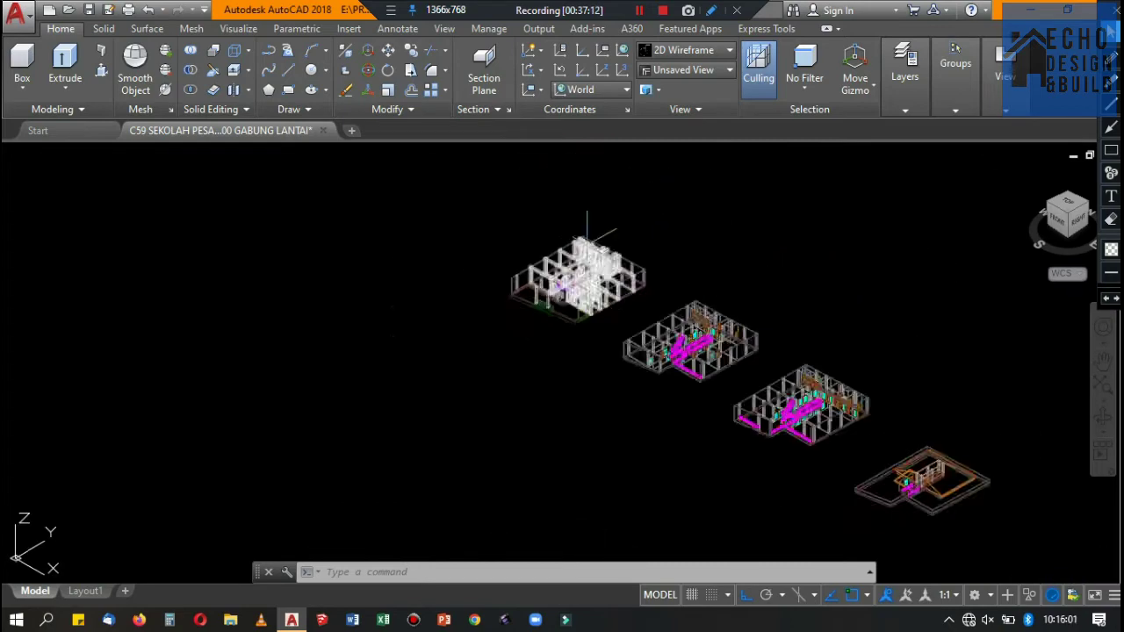
scroll(654, 188, up, 3)
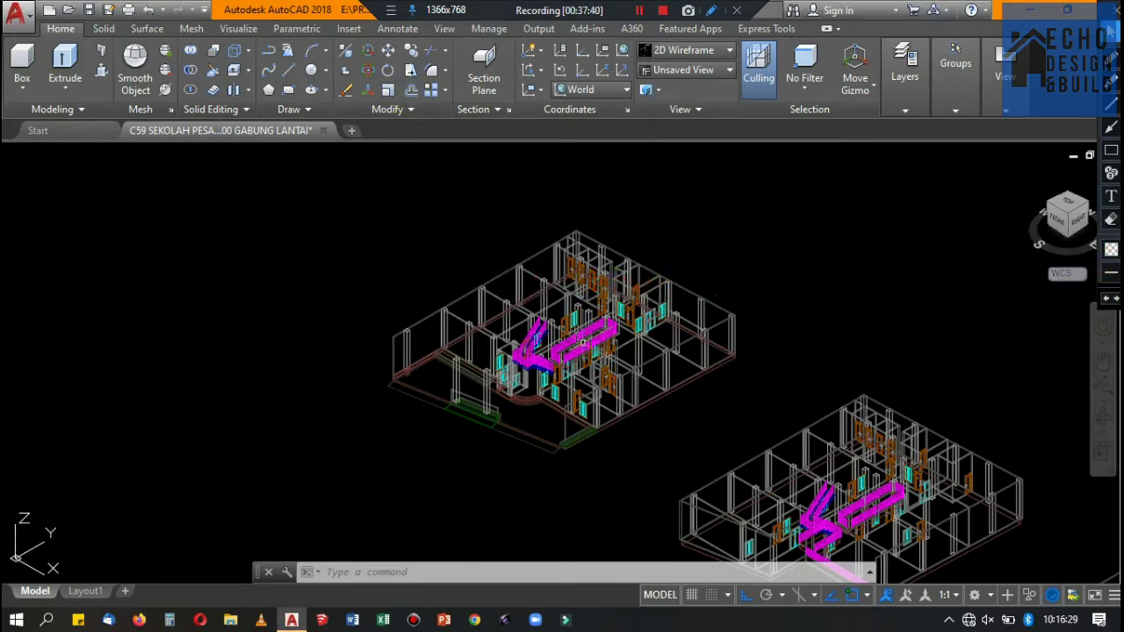
Window-select the upper floor model and combine it into an unnamed group.
click(350, 186)
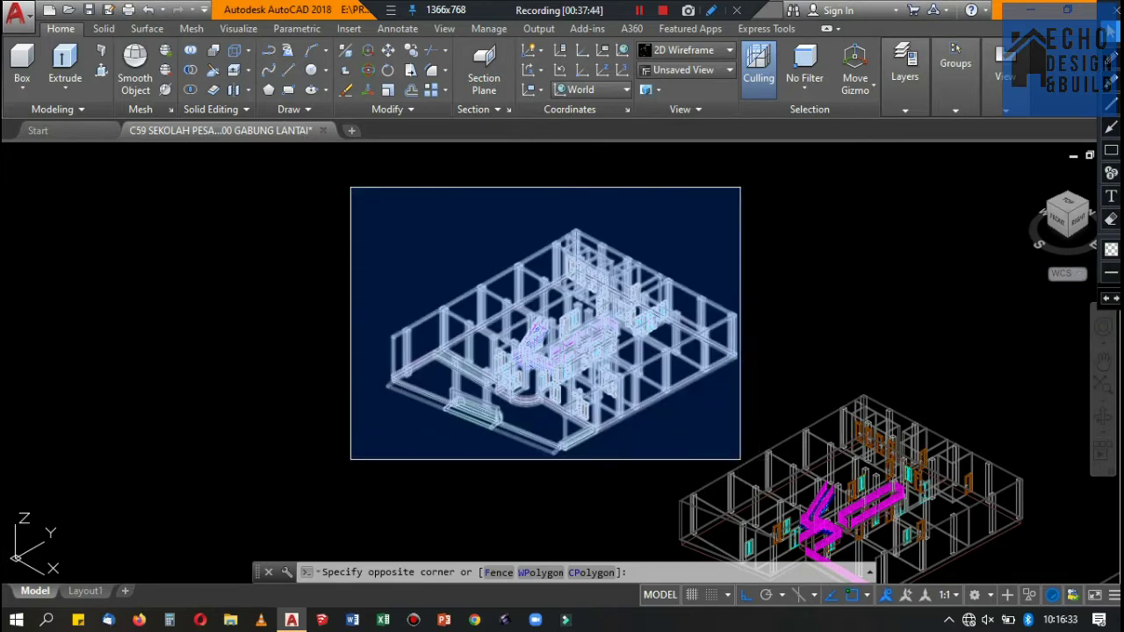
click(741, 459)
click(947, 141)
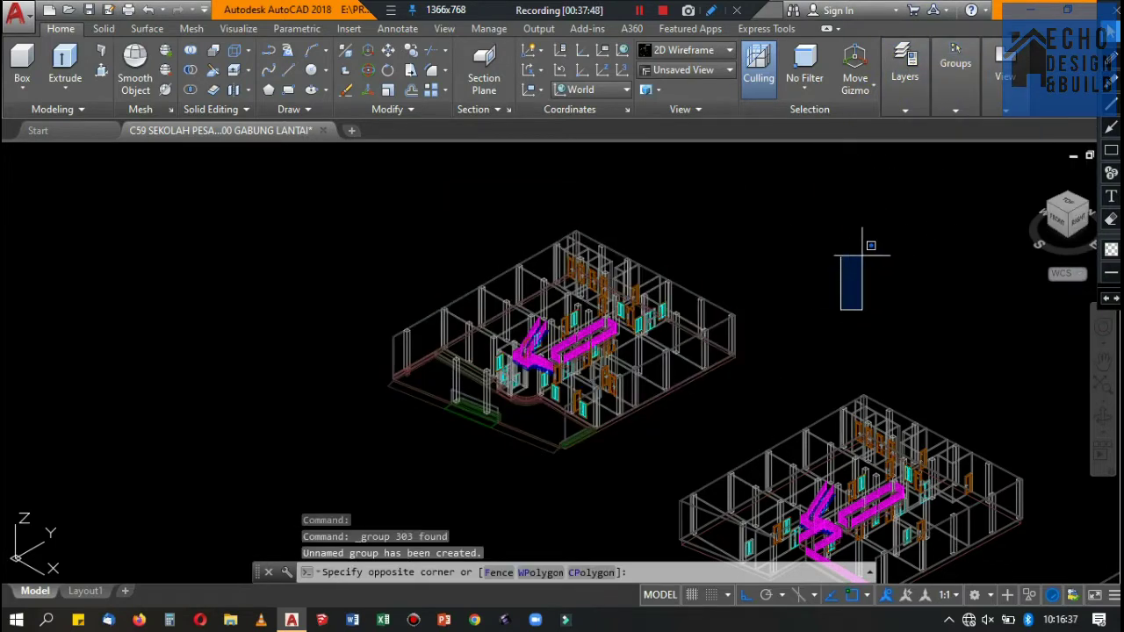
click(862, 255)
scroll(862, 255, down, 3)
scroll(669, 278, up, 3)
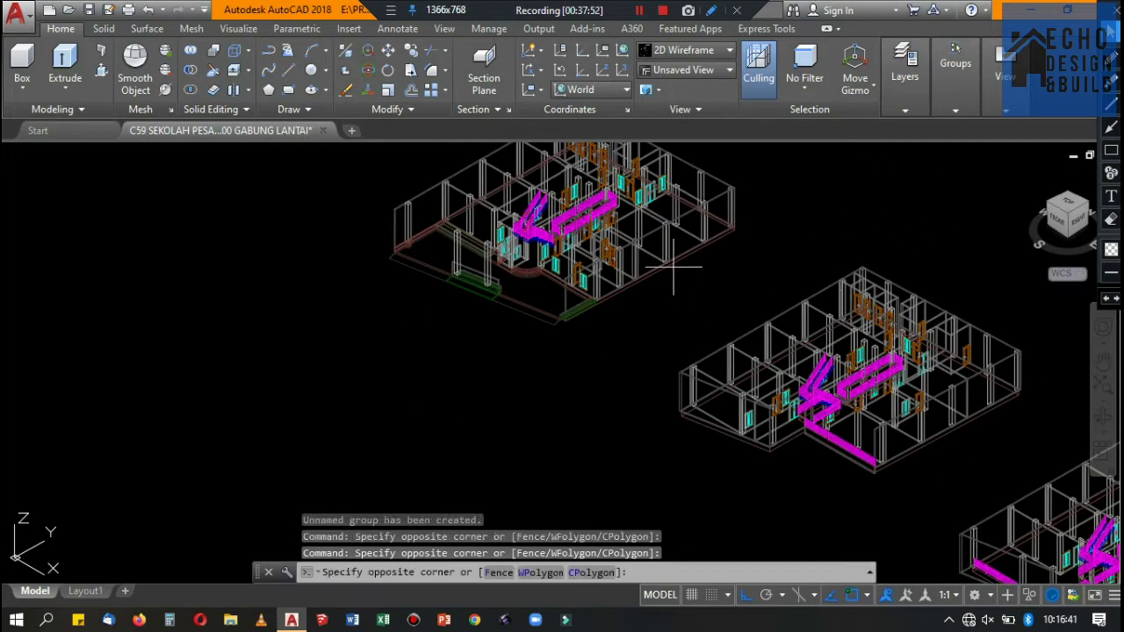
Select the second floor model and group it into its own unnamed group.
click(1024, 489)
scroll(853, 238, up, 3)
scroll(878, 326, down, 6)
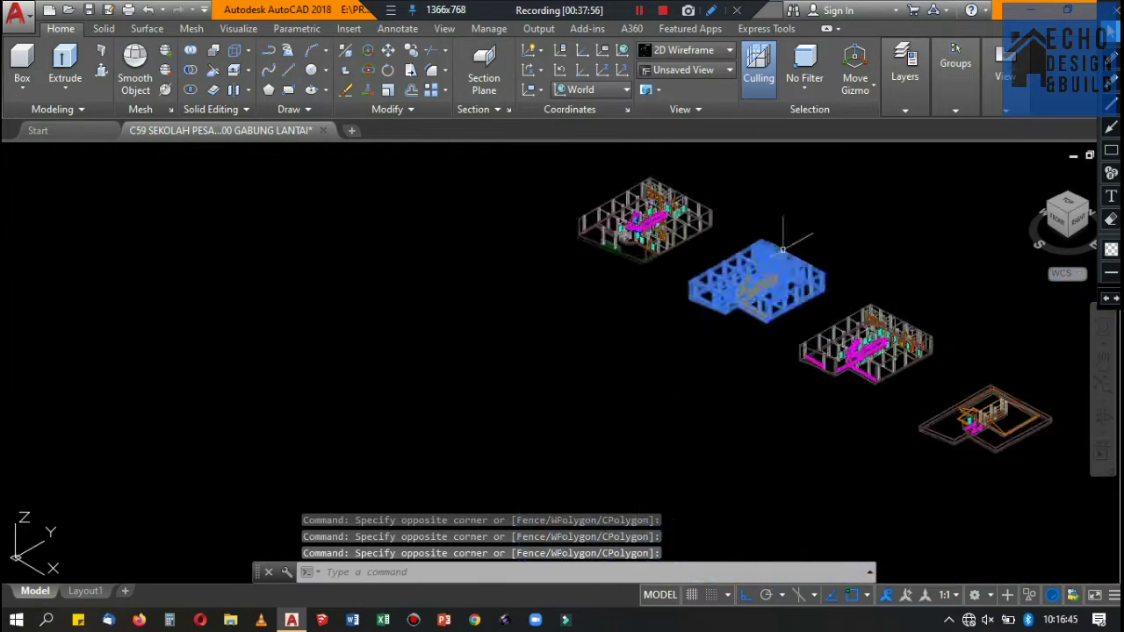
scroll(783, 248, up, 3)
click(959, 148)
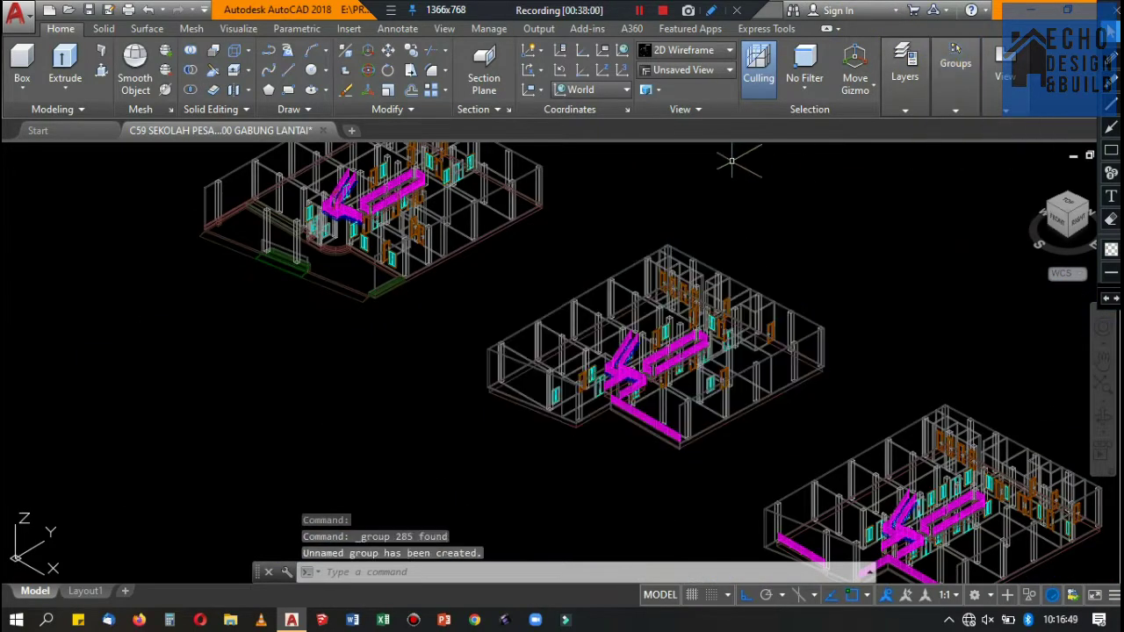
scroll(732, 158, down, 3)
scroll(771, 227, up, 2)
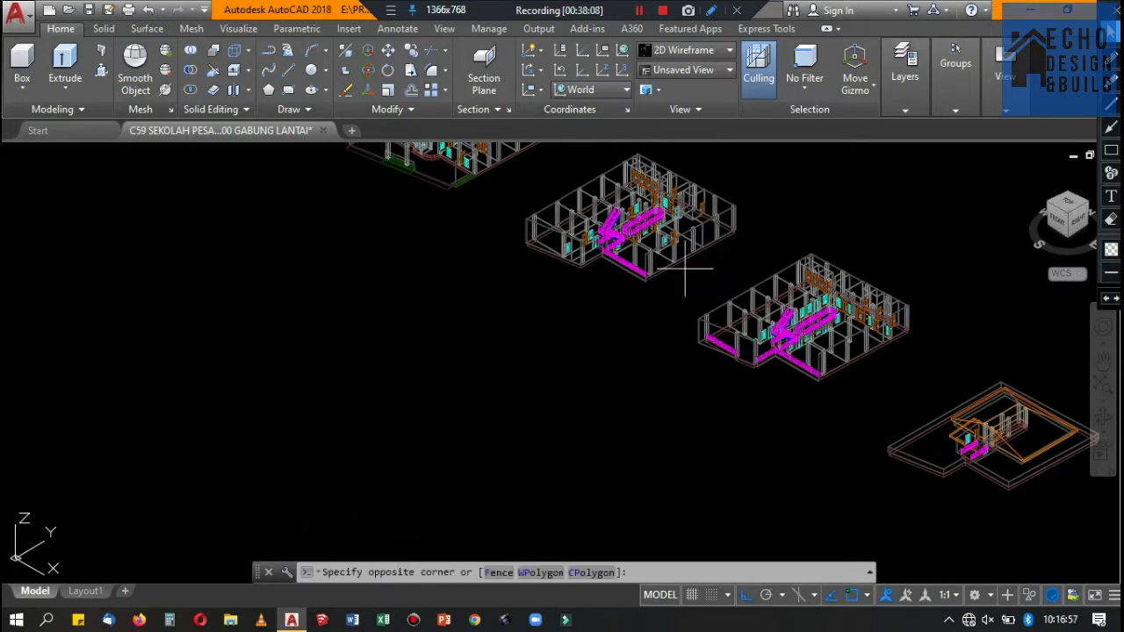
Group the third floor and then the lowest, smallest floor model into separate unnamed groups.
click(933, 401)
scroll(817, 237, up, 3)
click(933, 211)
click(747, 244)
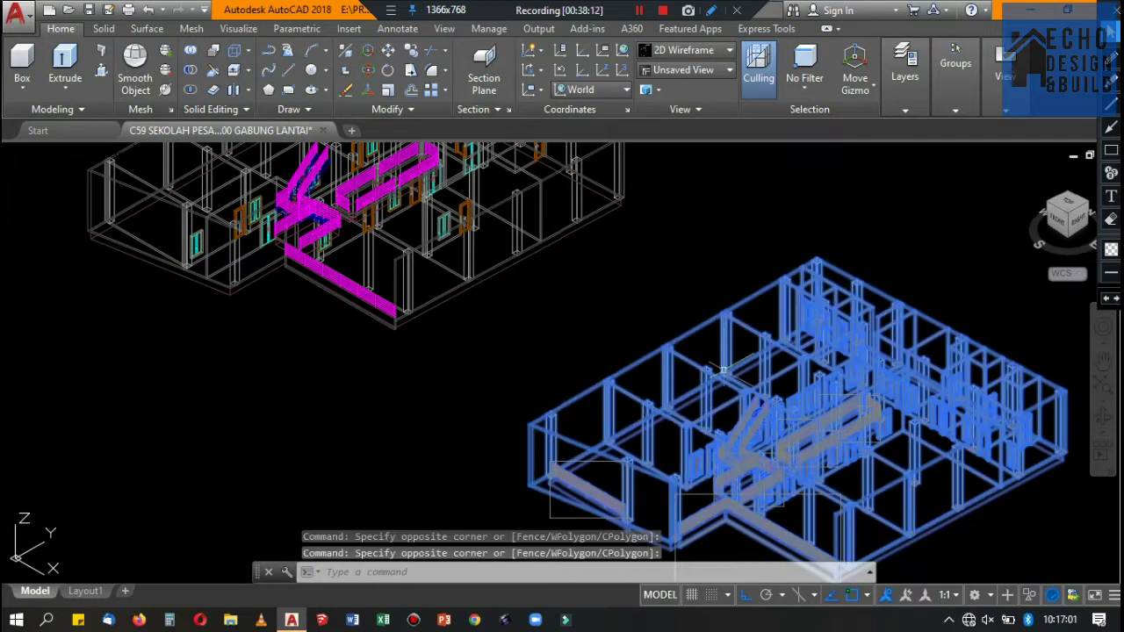
scroll(722, 370, down, 3)
scroll(562, 264, up, 3)
click(956, 70)
click(948, 139)
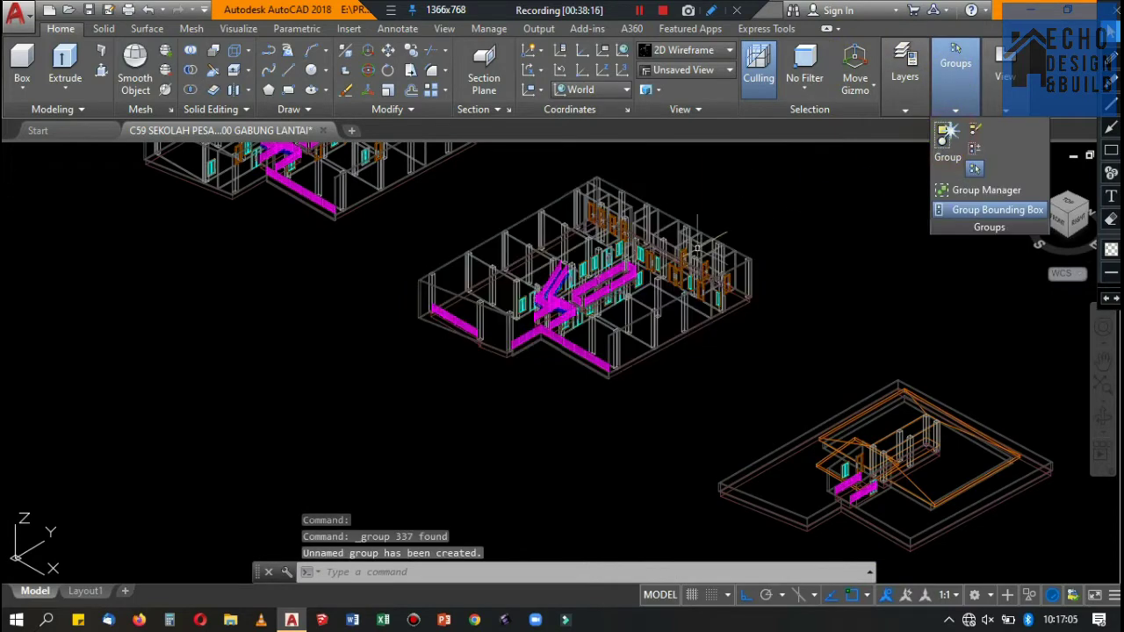
scroll(769, 230, down, 2)
click(759, 327)
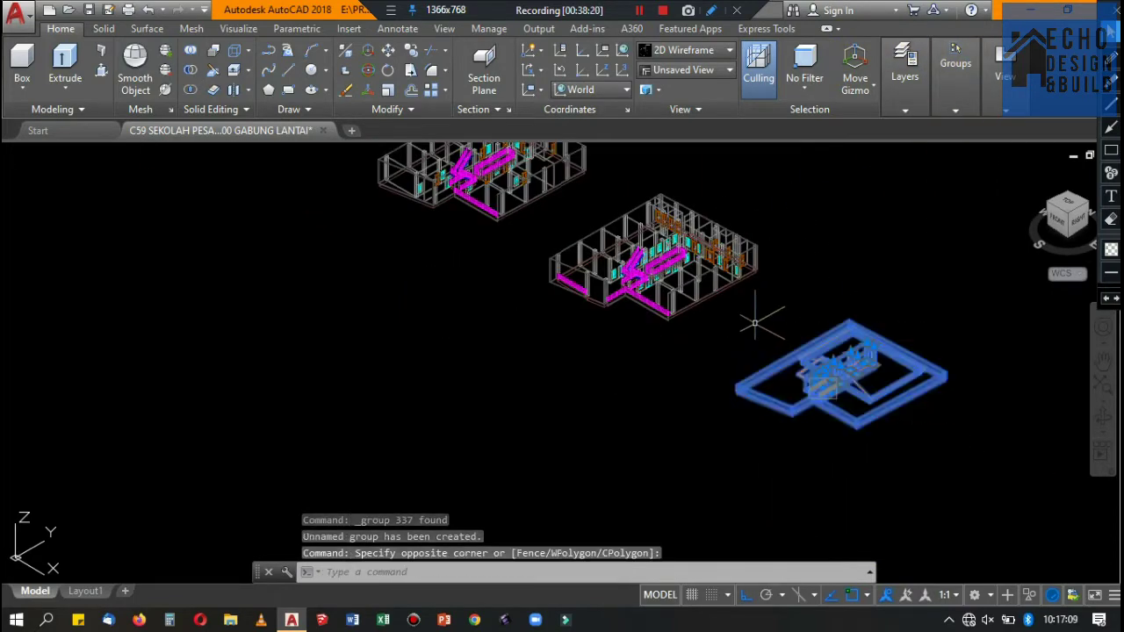
click(957, 70)
scroll(850, 285, down, 4)
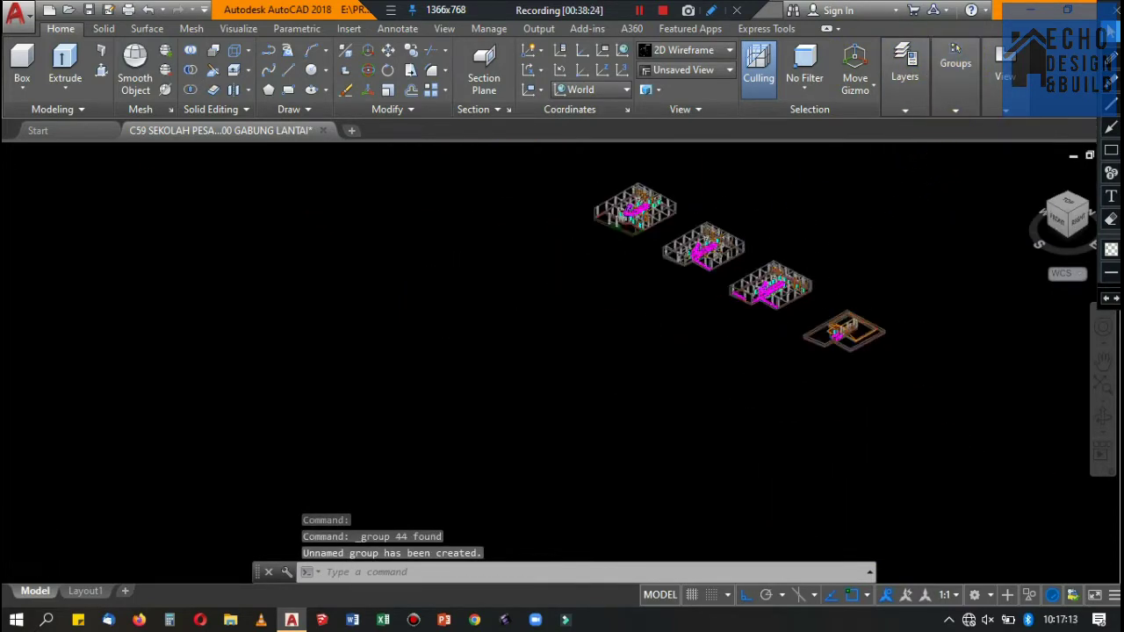
scroll(816, 231, up, 4)
scroll(840, 270, down, 2)
scroll(743, 290, up, 5)
scroll(797, 351, down, 1)
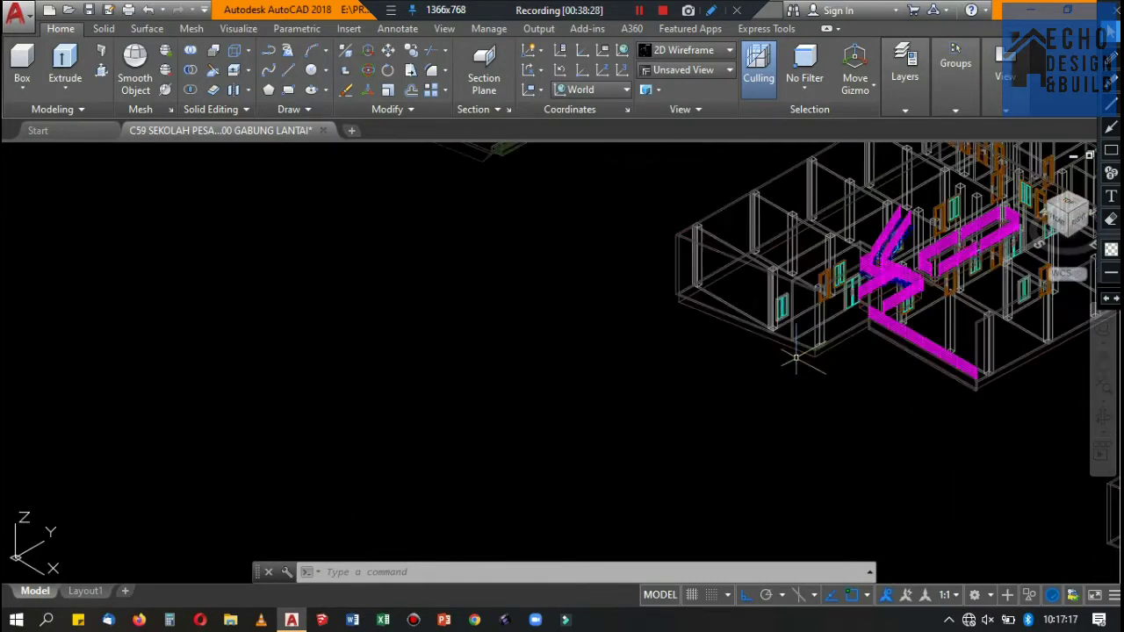
scroll(541, 174, down, 1)
scroll(518, 211, down, 1)
scroll(492, 241, up, 4)
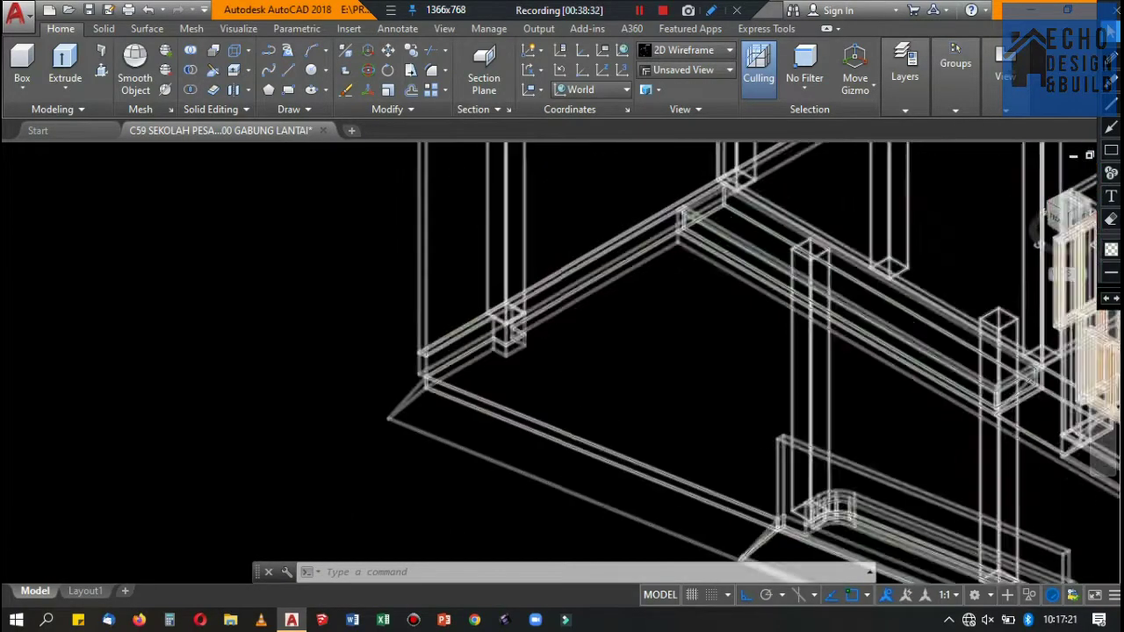
scroll(447, 322, down, 1)
scroll(609, 342, down, 5)
scroll(609, 343, up, 3)
click(619, 332)
scroll(632, 323, up, 3)
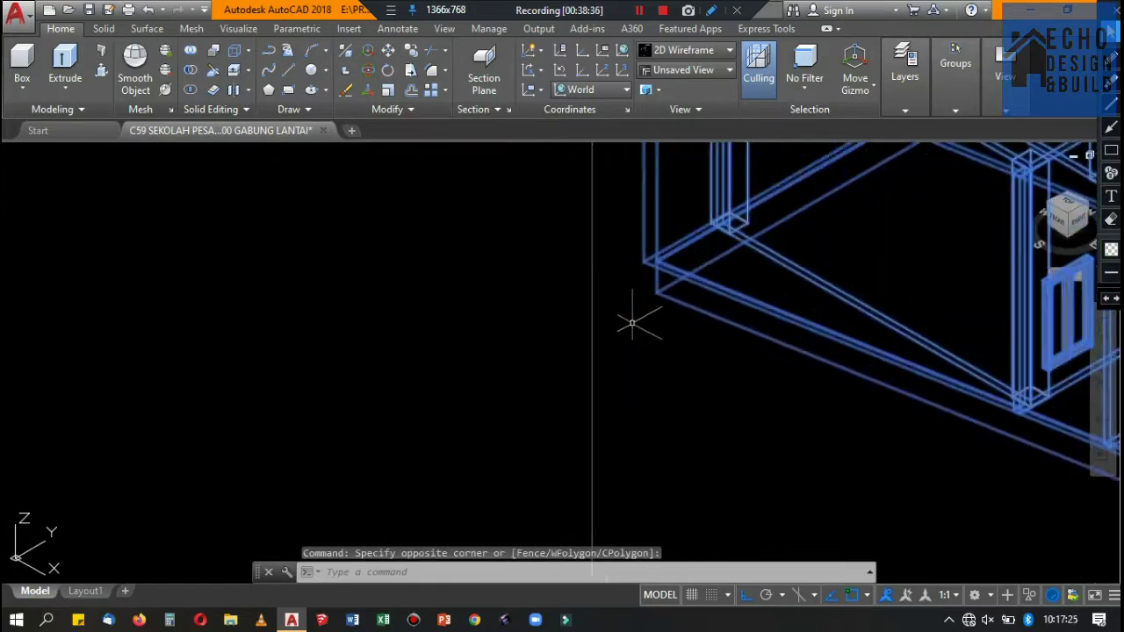
click(615, 290)
text(m)
key(Return)
click(677, 238)
scroll(677, 238, down, 1)
scroll(694, 263, down, 4)
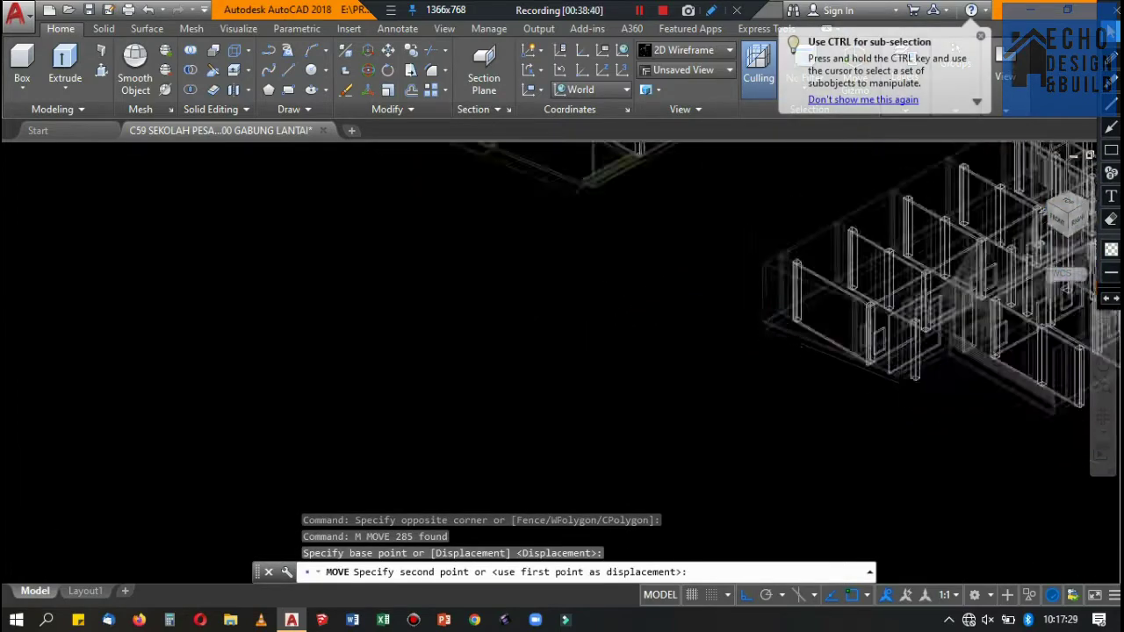
scroll(740, 301, up, 5)
scroll(735, 333, up, 2)
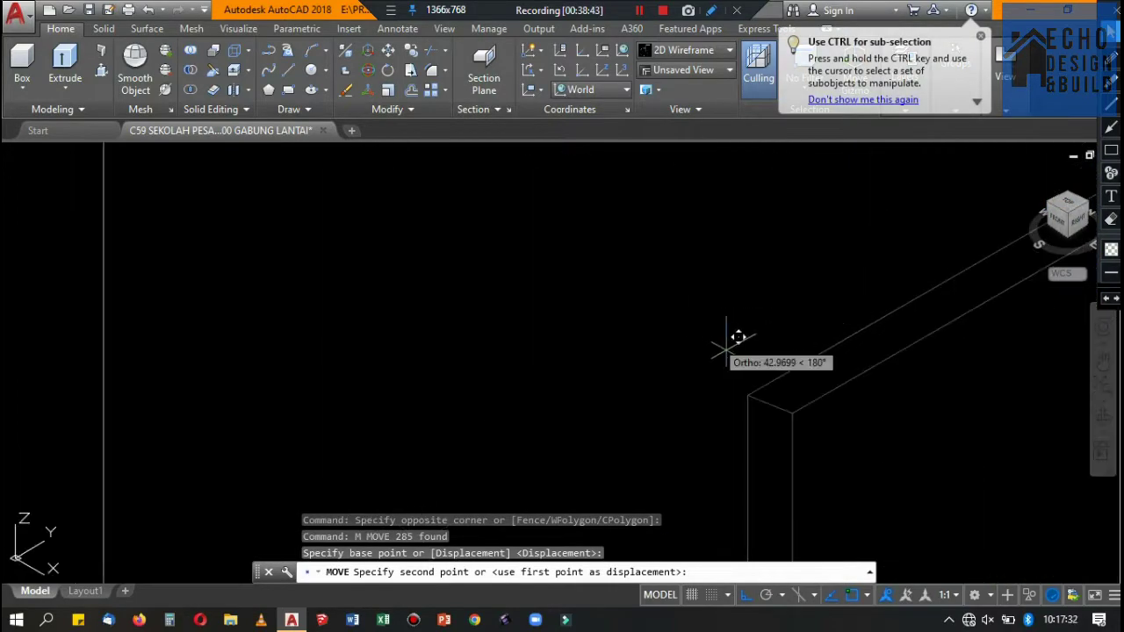
click(748, 396)
scroll(712, 308, down, 5)
scroll(658, 316, up, 4)
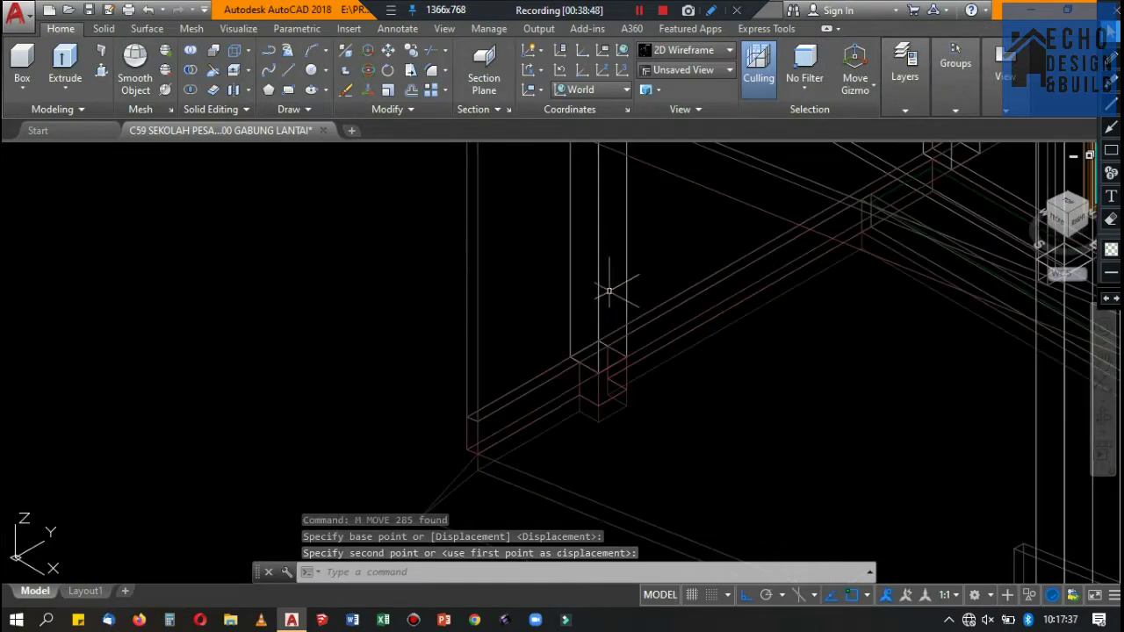
scroll(690, 294, down, 6)
scroll(690, 294, up, 5)
key(ctrl+z)
scroll(647, 251, up, 1)
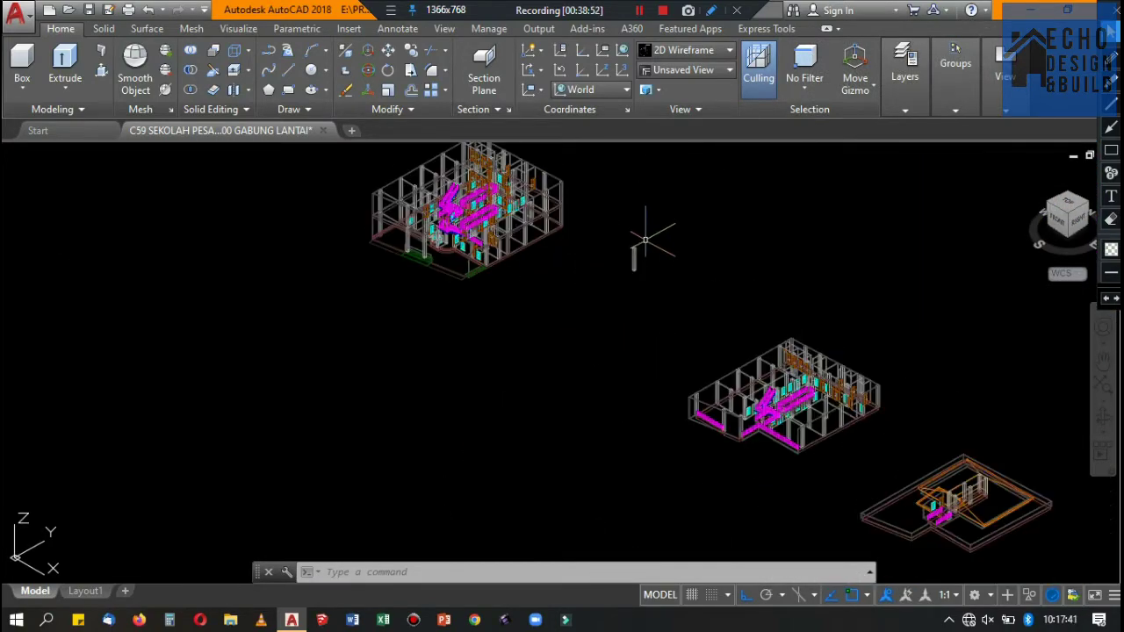
scroll(645, 240, up, 5)
scroll(646, 240, down, 3)
scroll(668, 246, down, 4)
scroll(791, 214, up, 3)
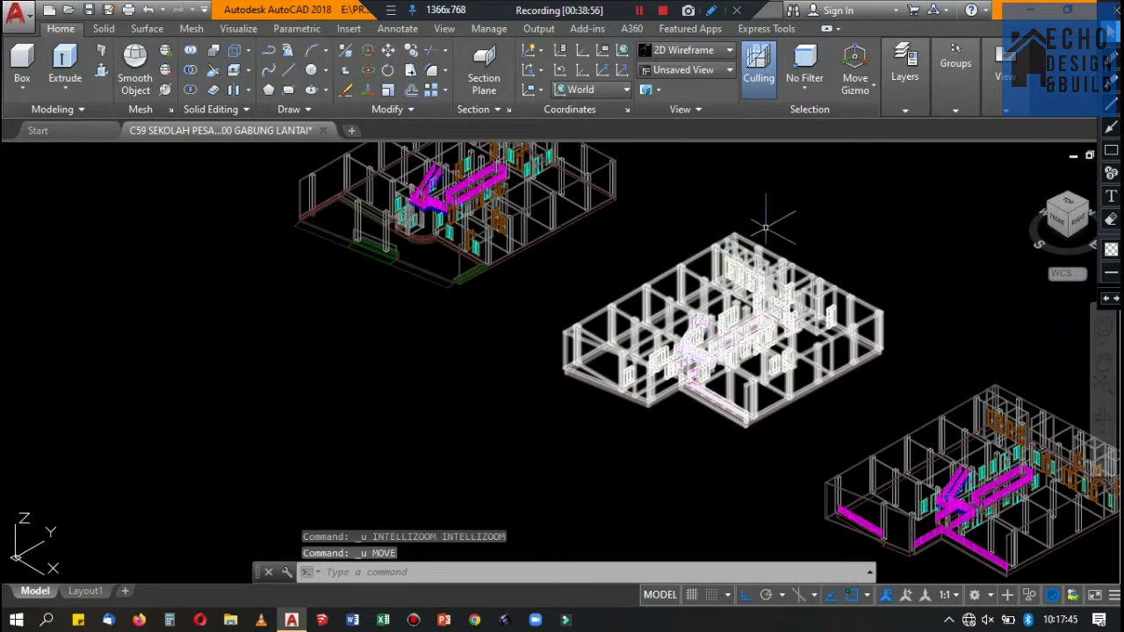
key(ctrl+z)
scroll(742, 237, up, 5)
scroll(753, 215, down, 1)
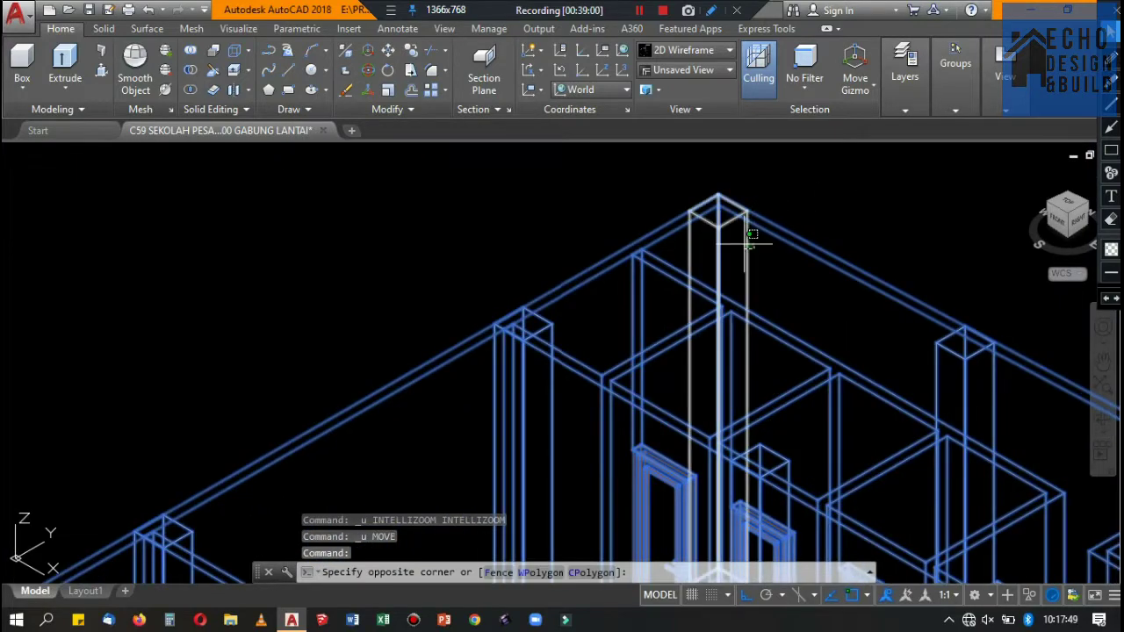
Ungroup the selected floor group.
click(905, 109)
click(956, 110)
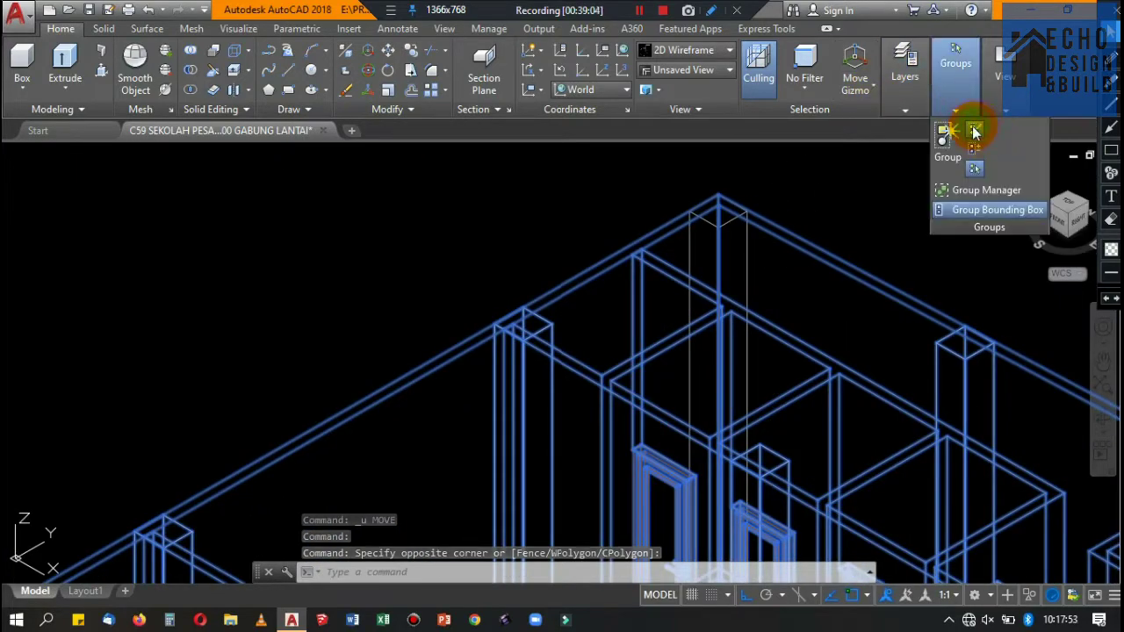
click(974, 132)
scroll(808, 193, down, 2)
scroll(766, 221, down, 4)
Reselect all of the floor's objects and regroup them into a single group.
click(515, 230)
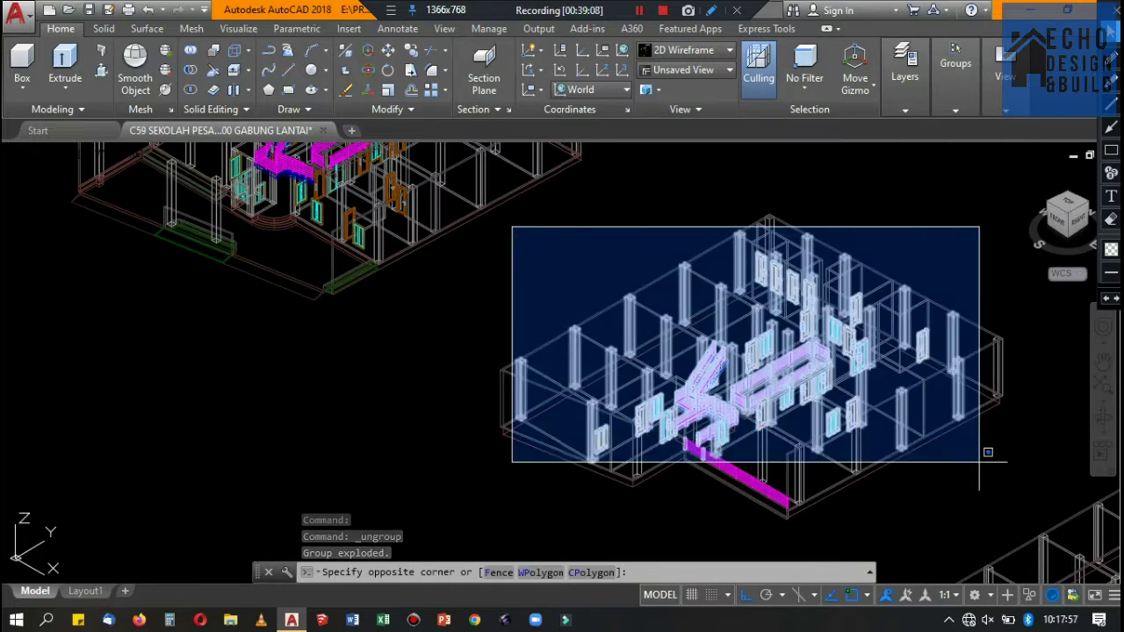
click(1041, 525)
click(1014, 487)
click(509, 191)
click(680, 500)
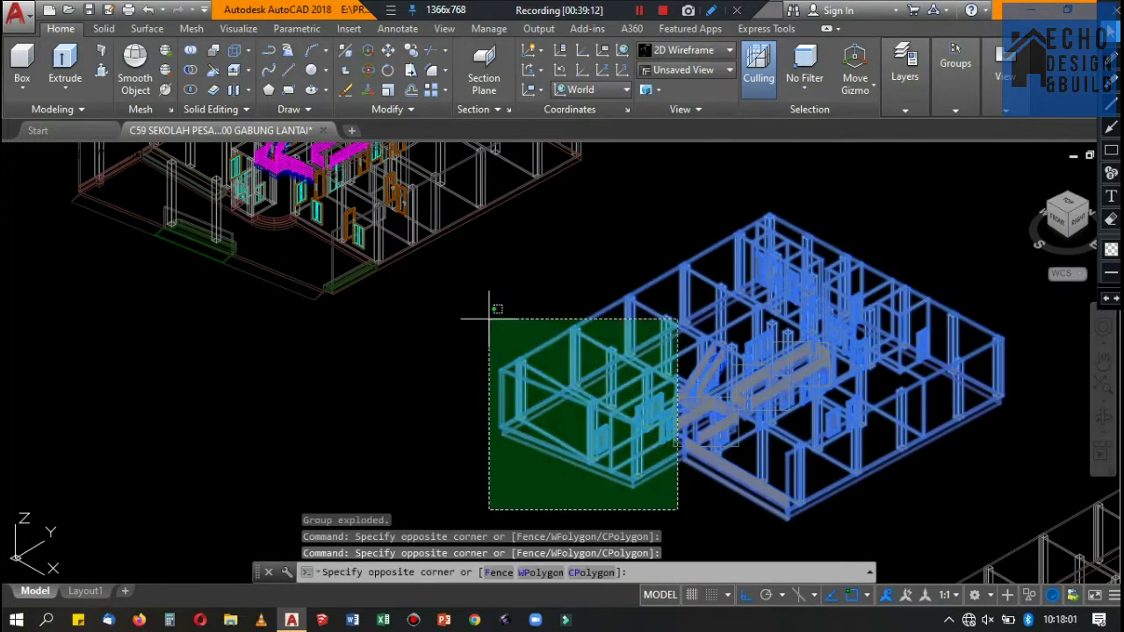
click(492, 303)
click(956, 110)
click(947, 136)
scroll(791, 307, down, 3)
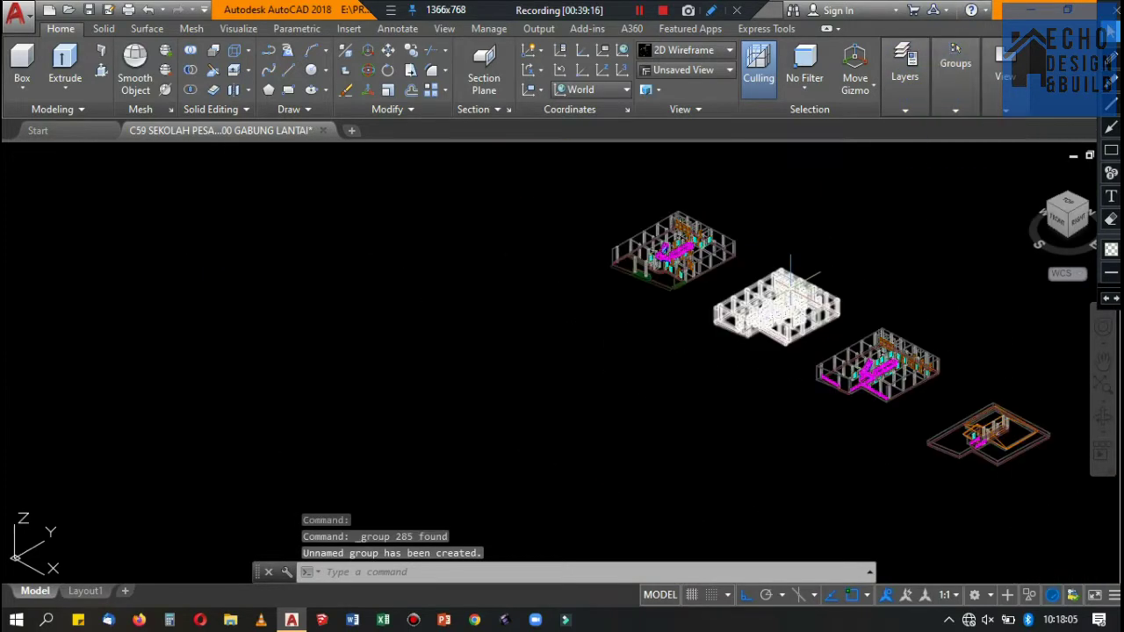
Move the regrouped floor to a new position.
click(779, 301)
scroll(728, 331, up, 6)
text(M)
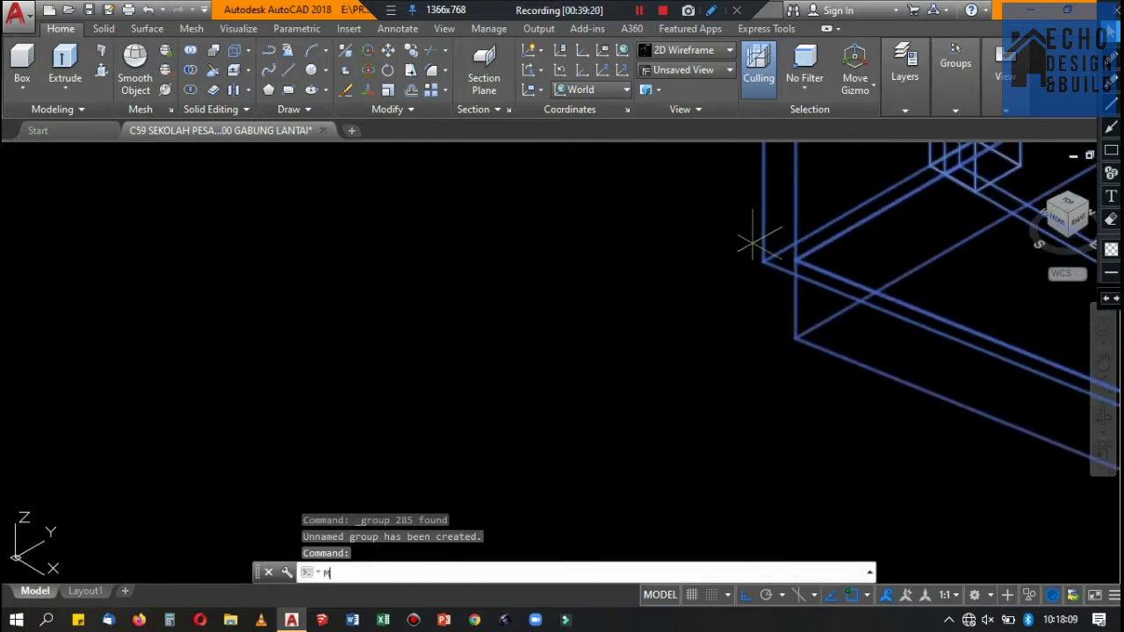
key(Return)
scroll(798, 268, up, 2)
scroll(795, 299, down, 5)
scroll(786, 277, down, 2)
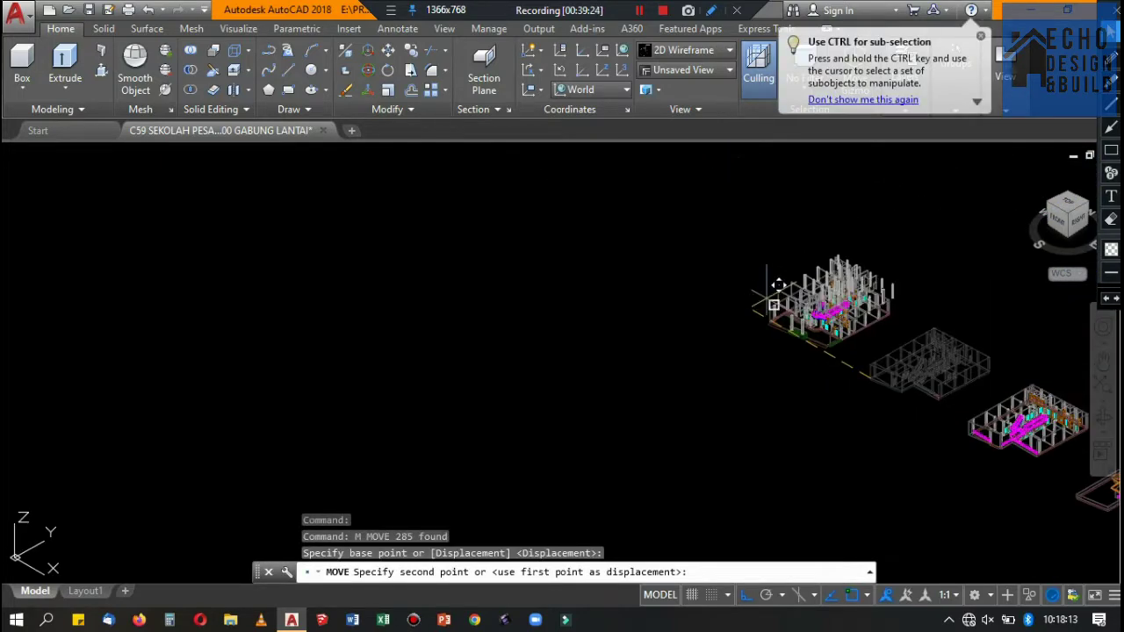
scroll(773, 246, up, 5)
scroll(761, 211, up, 3)
click(748, 221)
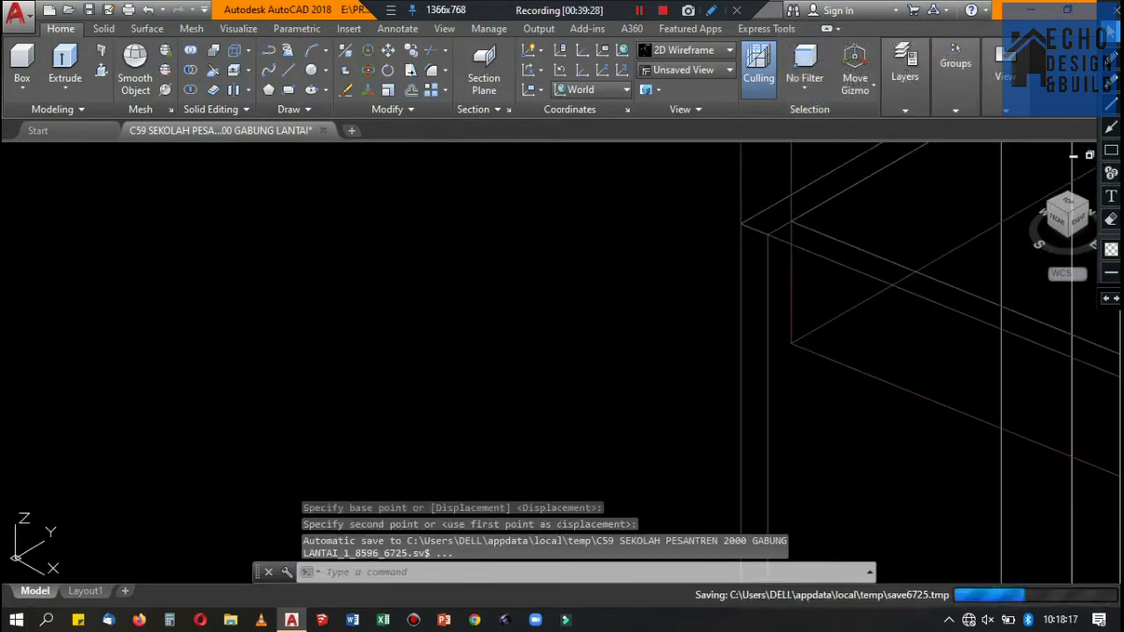
scroll(768, 173, down, 2)
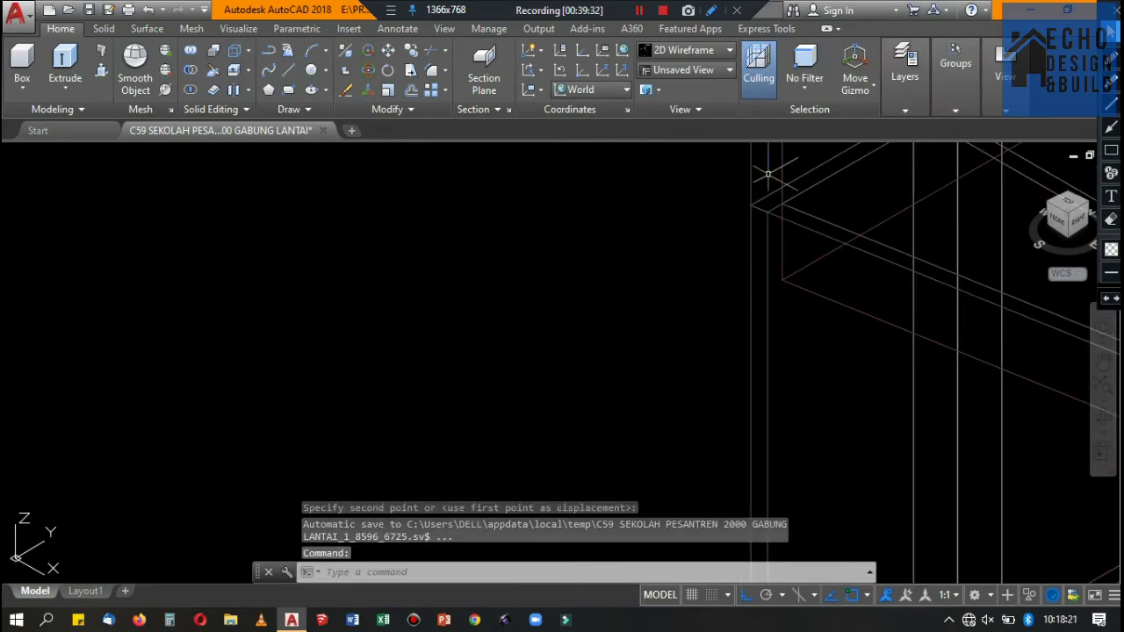
scroll(663, 199, down, 3)
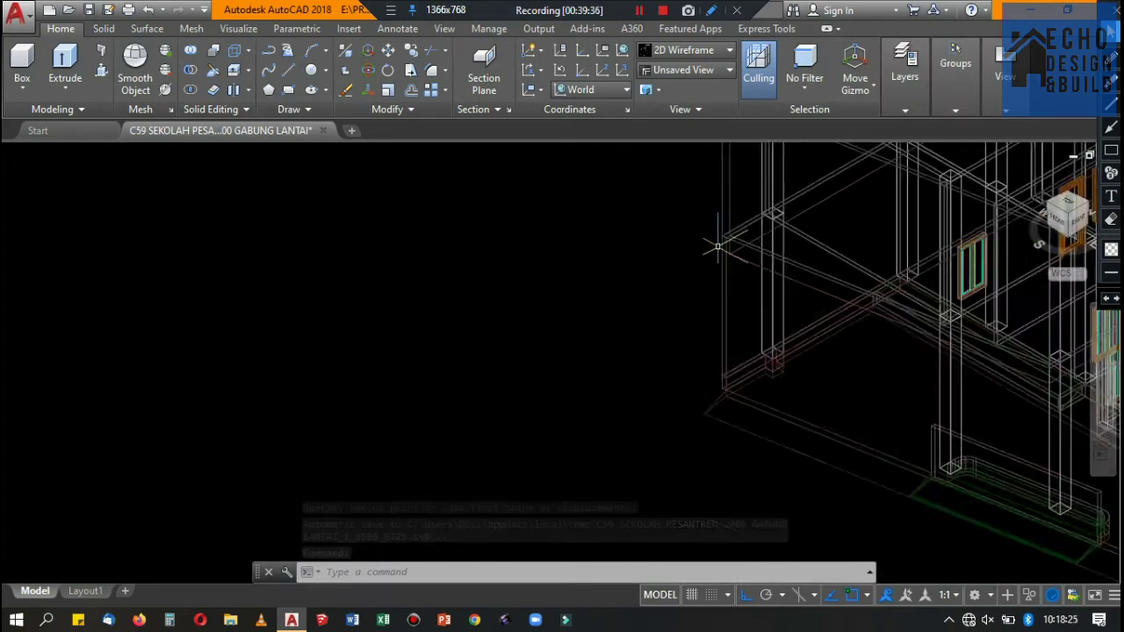
scroll(836, 248, down, 3)
scroll(902, 311, up, 5)
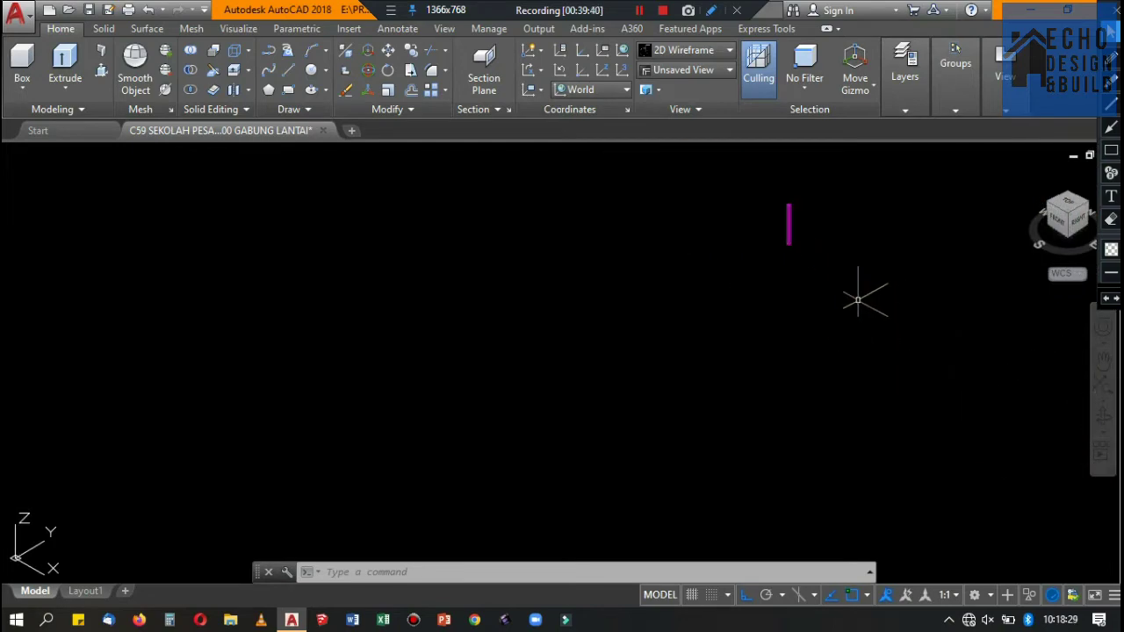
scroll(864, 296, down, 3)
scroll(811, 271, down, 3)
scroll(801, 320, up, 2)
Undo the view change and the floor's recent moves with Ctrl+Z three times.
key(ctrl+z)
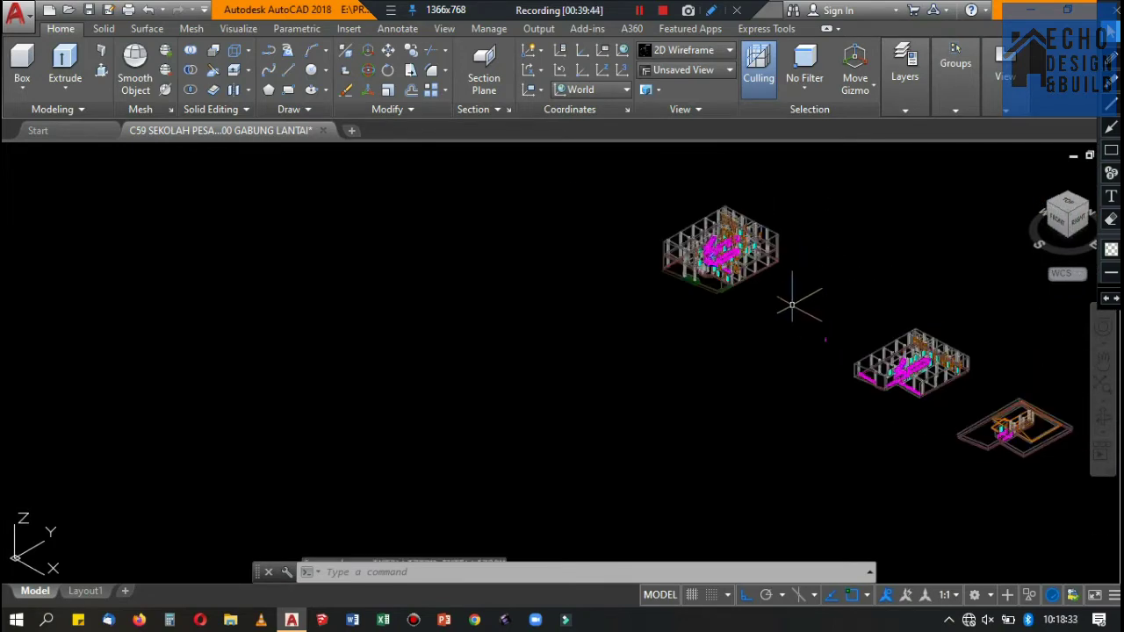
key(ctrl+z)
key(ctrl+z)
key(ctrl+z)
key(ctrl+z)
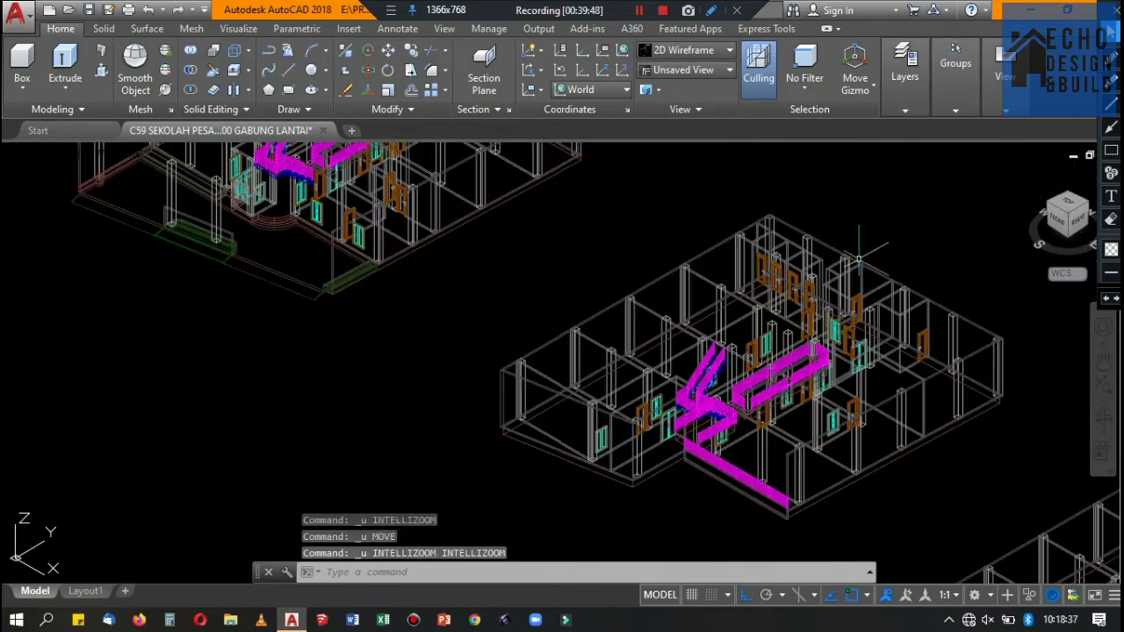
key(ctrl+z)
key(ctrl+z)
Window-select the middle floor and ungroup it.
click(862, 398)
click(263, 158)
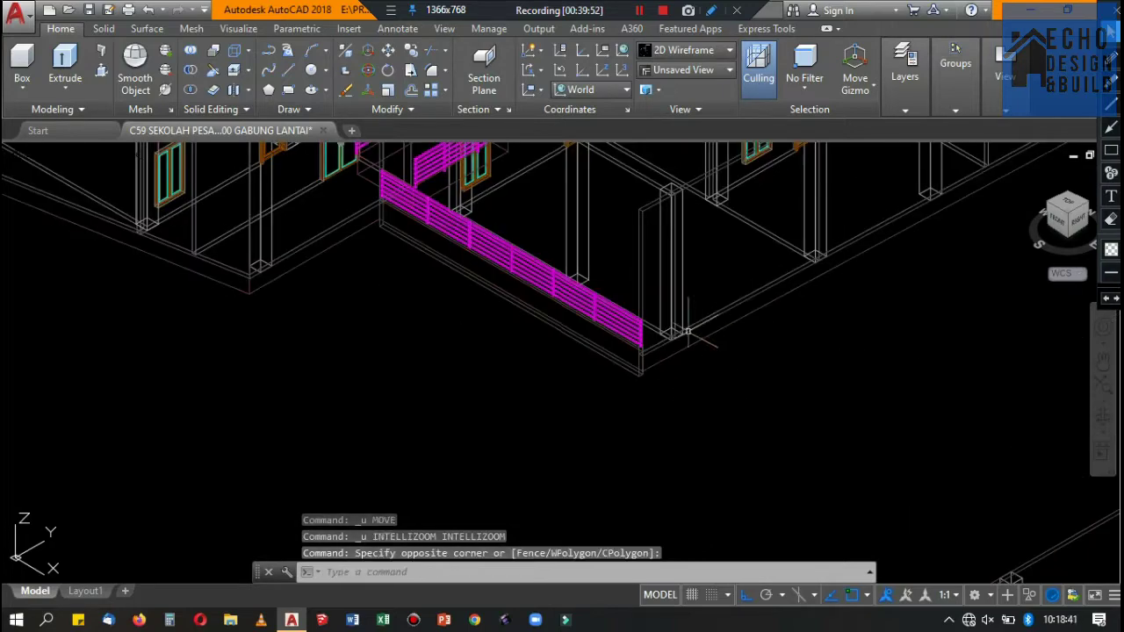
click(956, 109)
click(975, 132)
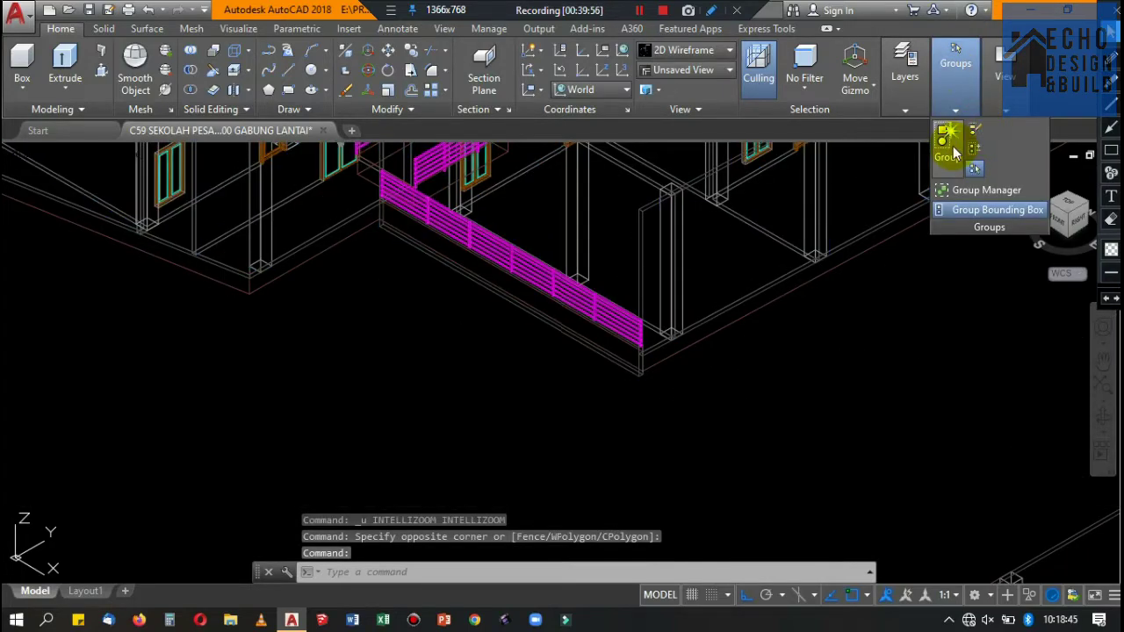
scroll(751, 372, down, 3)
scroll(751, 373, down, 2)
scroll(710, 367, up, 2)
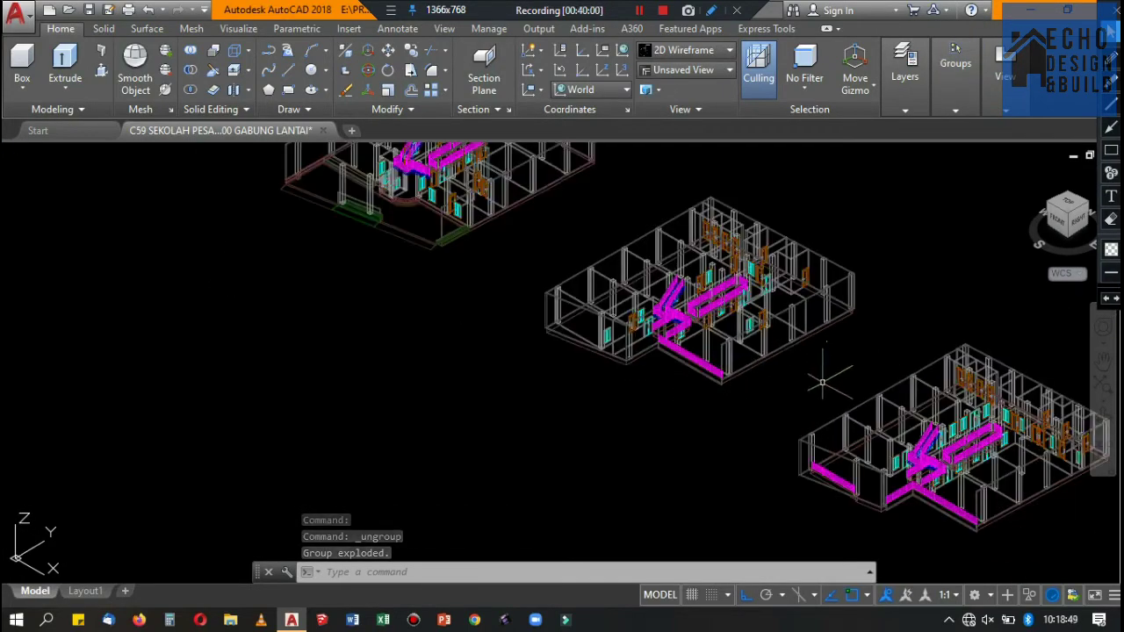
Reselect the middle floor's objects and group them into one 286-object group.
click(828, 377)
click(514, 264)
click(878, 339)
click(768, 264)
click(841, 370)
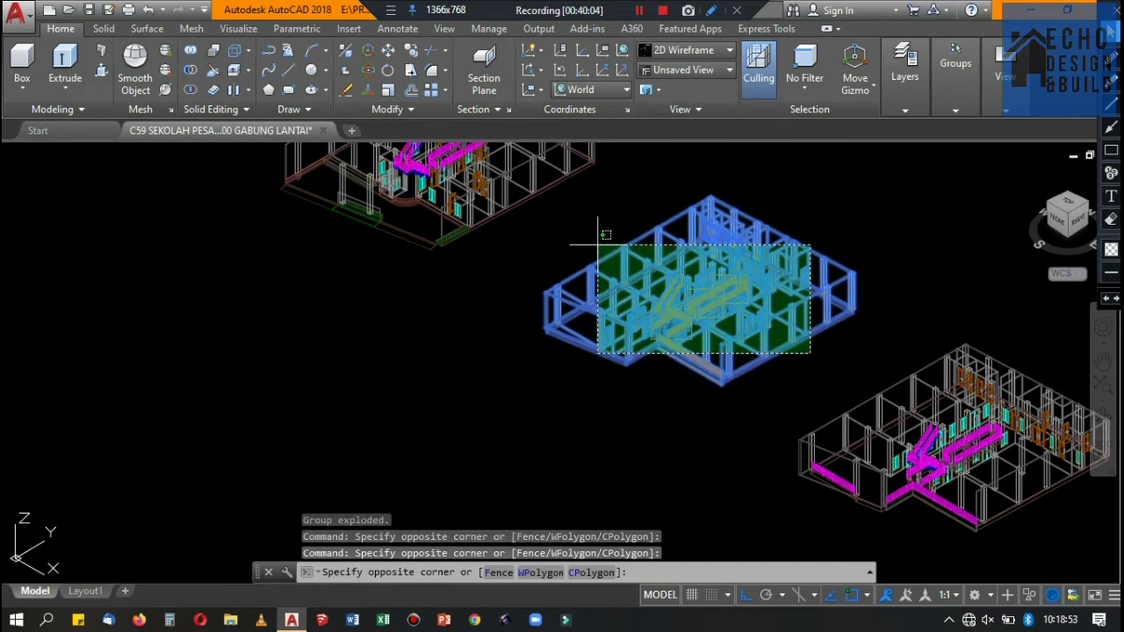
click(598, 238)
right_click(691, 231)
click(914, 437)
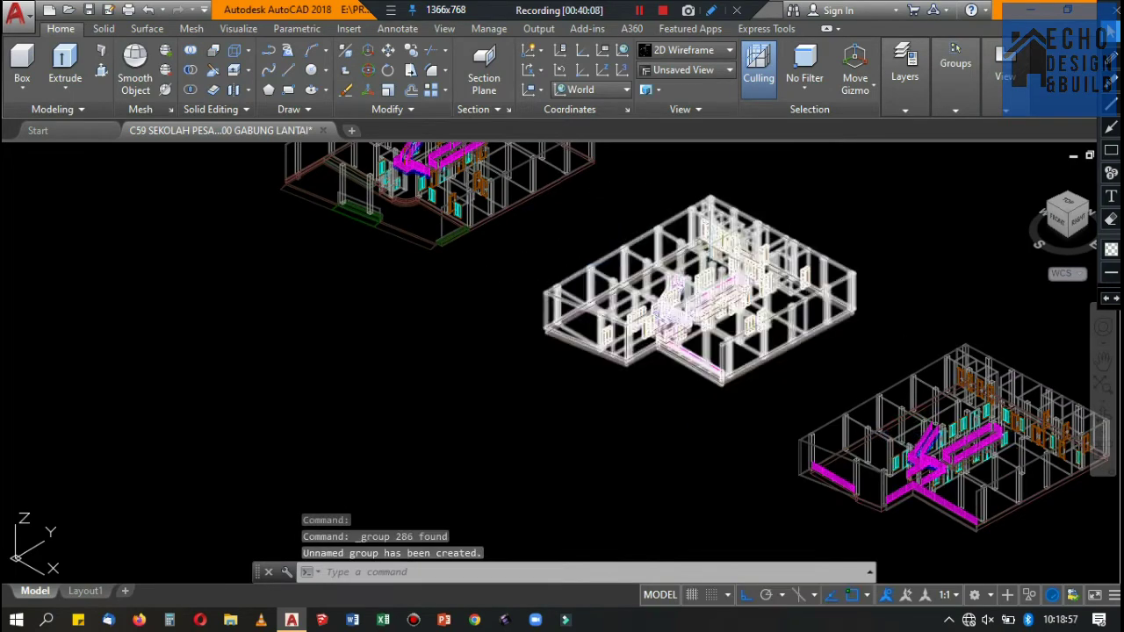
Move the grouped middle floor corner to corner onto the ground floor.
click(536, 312)
scroll(518, 272, up, 5)
text(m)
key(Return)
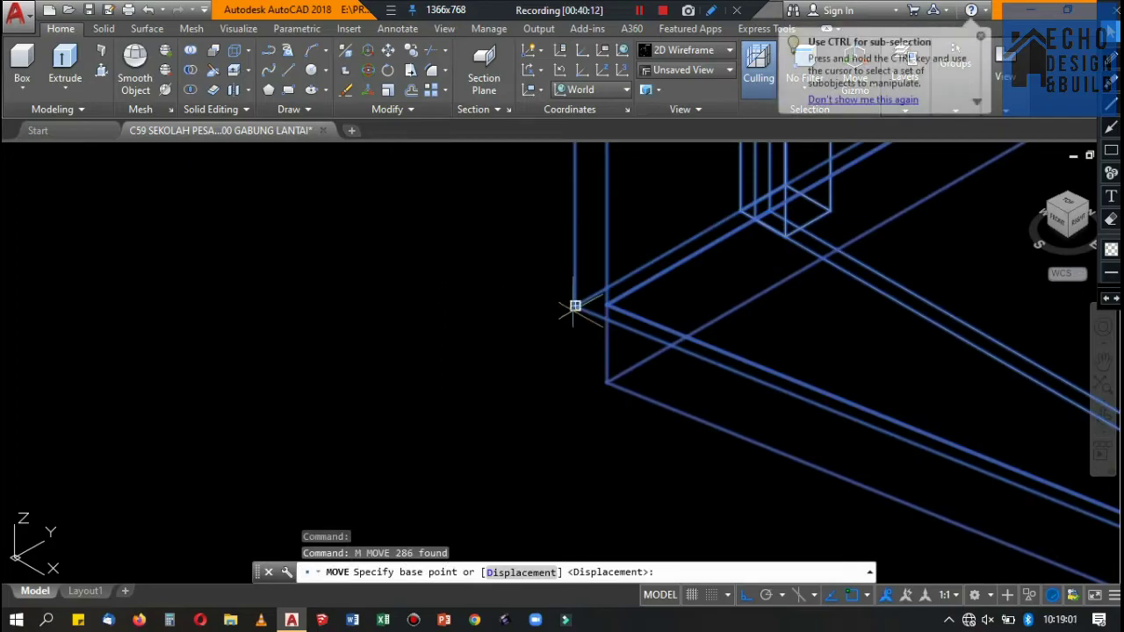
click(575, 307)
scroll(544, 299, down, 4)
scroll(497, 289, down, 3)
scroll(437, 278, up, 2)
scroll(380, 314, up, 5)
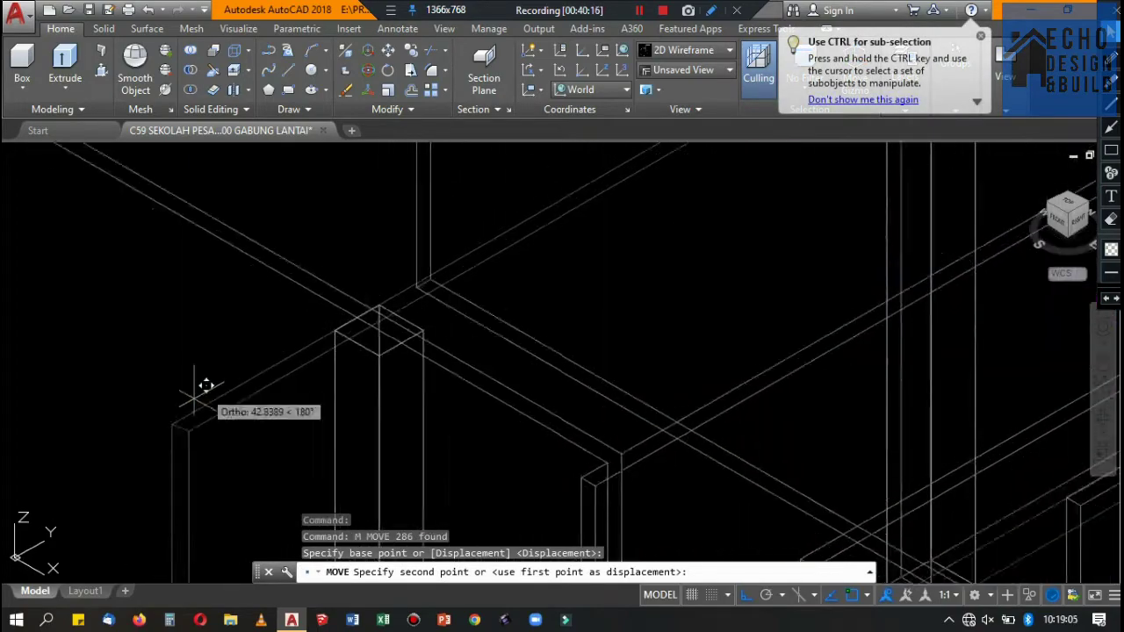
scroll(210, 385, up, 2)
click(323, 320)
scroll(324, 320, down, 6)
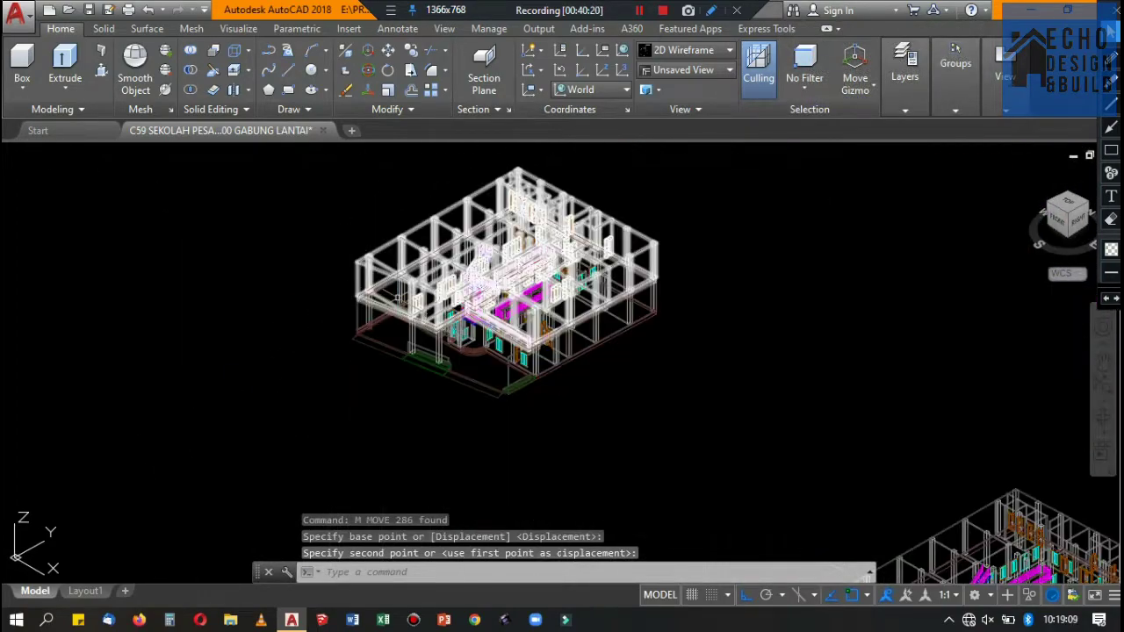
scroll(475, 316, up, 3)
scroll(492, 333, down, 3)
scroll(518, 346, up, 3)
scroll(518, 347, down, 5)
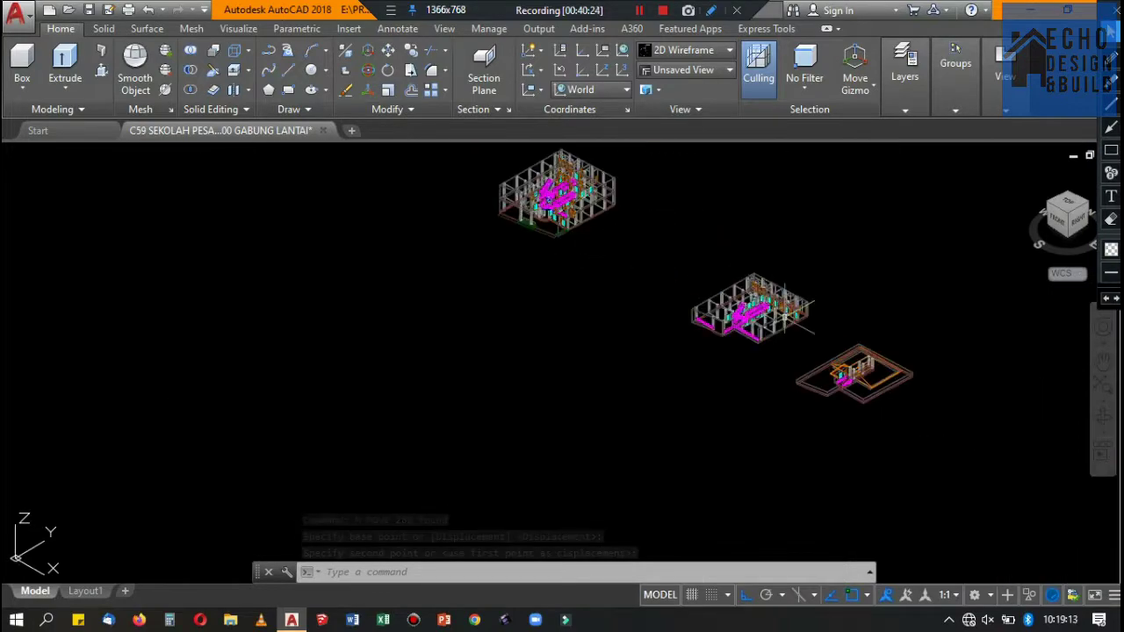
scroll(720, 317, up, 6)
Move the 337-object upper floor group onto the top of the building.
text(m)
key(Return)
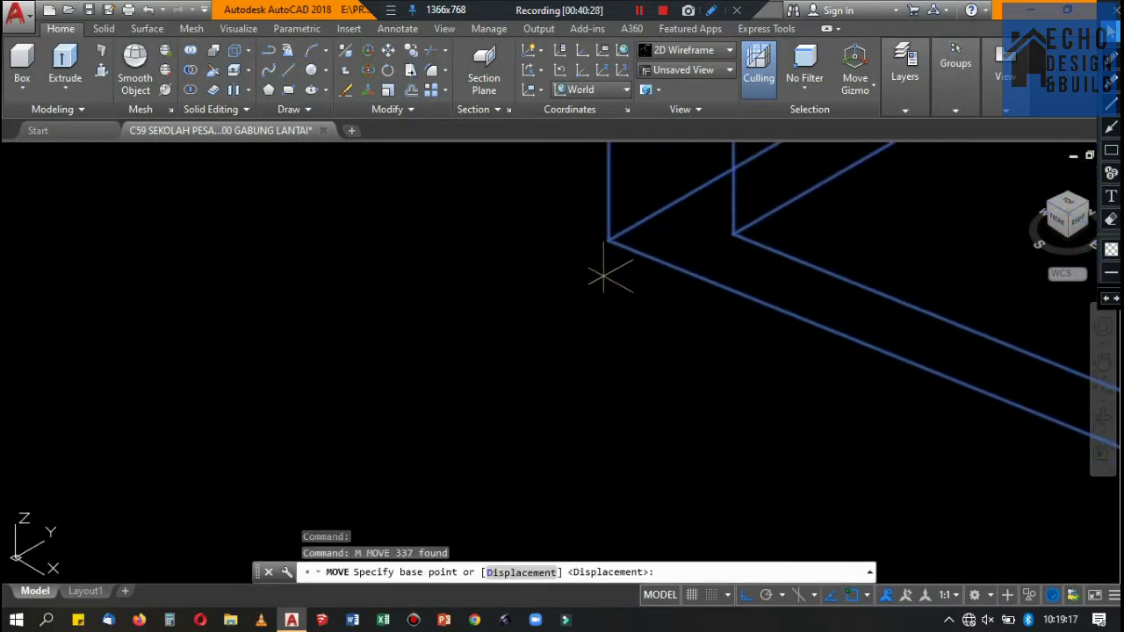
click(604, 262)
scroll(667, 272, down, 3)
scroll(735, 310, down, 4)
scroll(708, 303, up, 5)
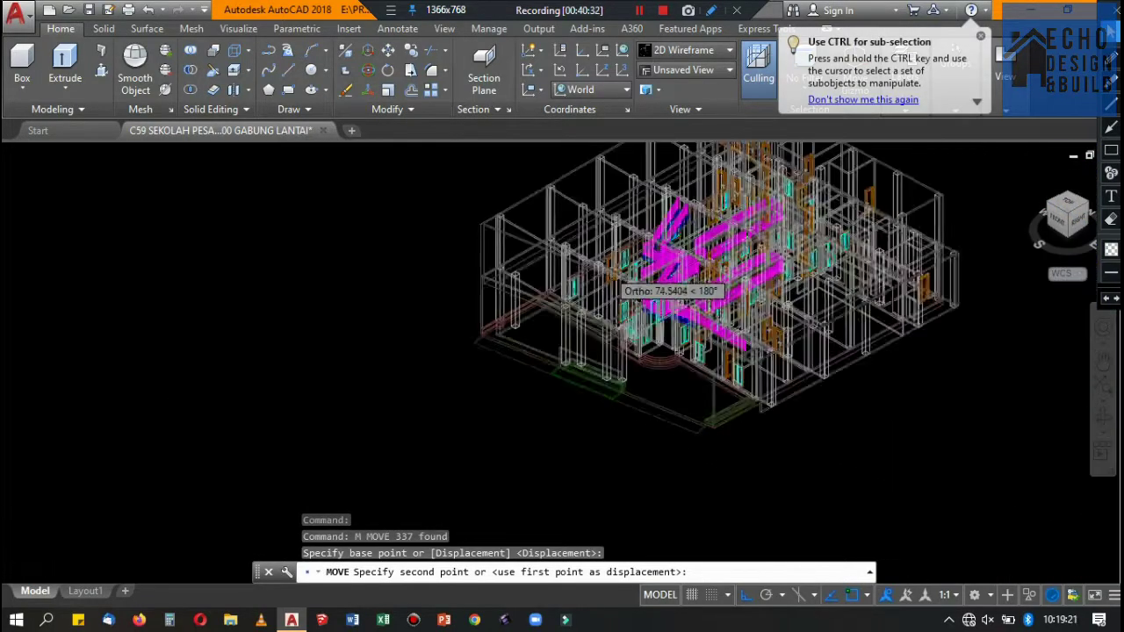
scroll(378, 281, up, 4)
scroll(301, 218, up, 3)
click(347, 202)
scroll(527, 299, down, 3)
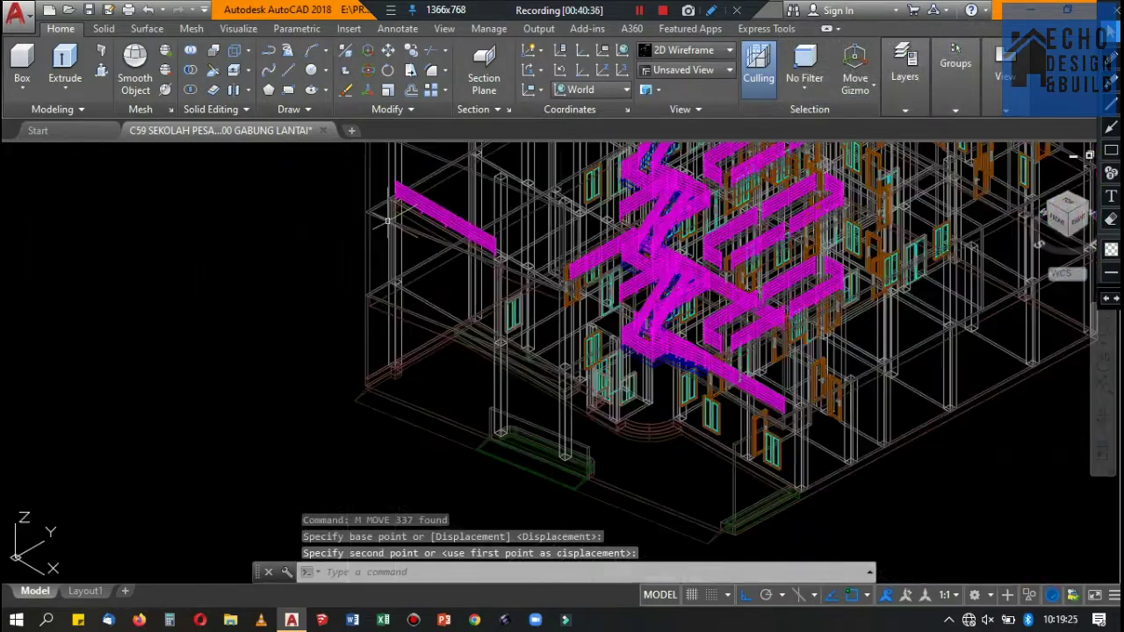
scroll(510, 255, down, 4)
scroll(510, 252, up, 3)
scroll(603, 377, up, 3)
Window-select the 44-object roof group and move it onto the top of the stack.
click(527, 305)
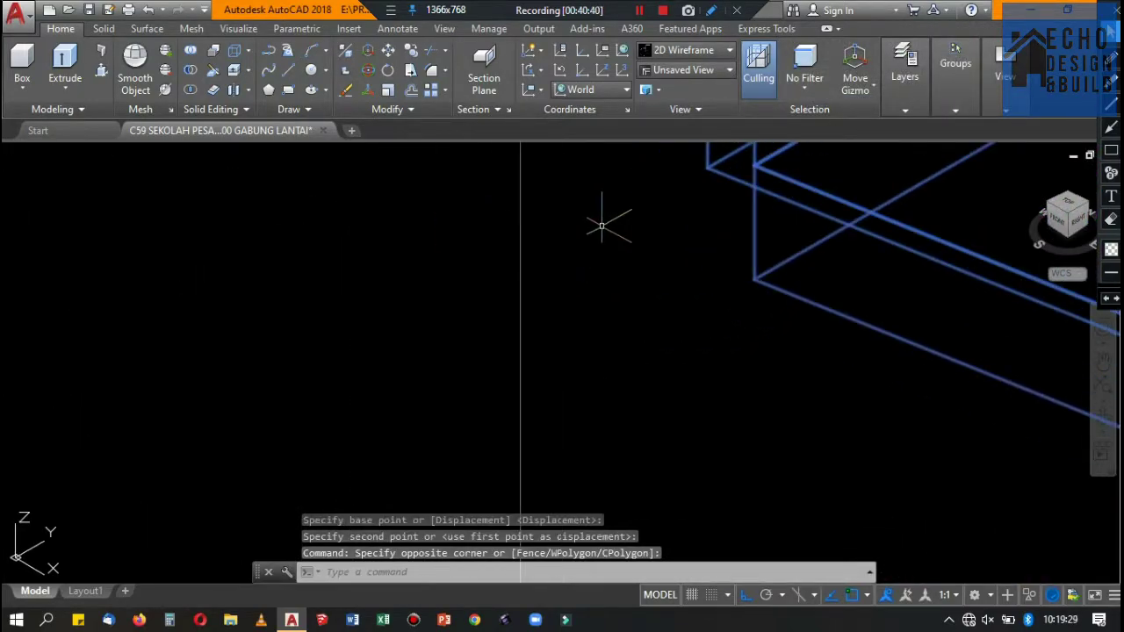
click(603, 220)
text(m)
key(Return)
scroll(717, 155, down, 3)
scroll(747, 264, down, 3)
click(764, 323)
scroll(763, 326, down, 3)
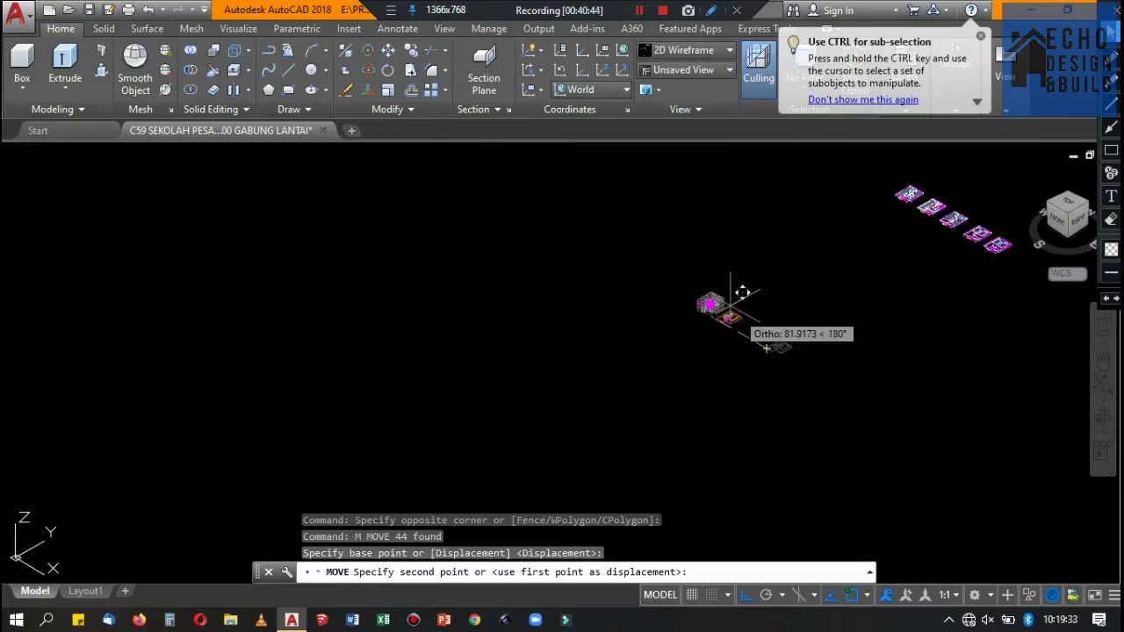
scroll(702, 292, up, 3)
scroll(764, 228, up, 3)
scroll(742, 230, up, 2)
click(737, 231)
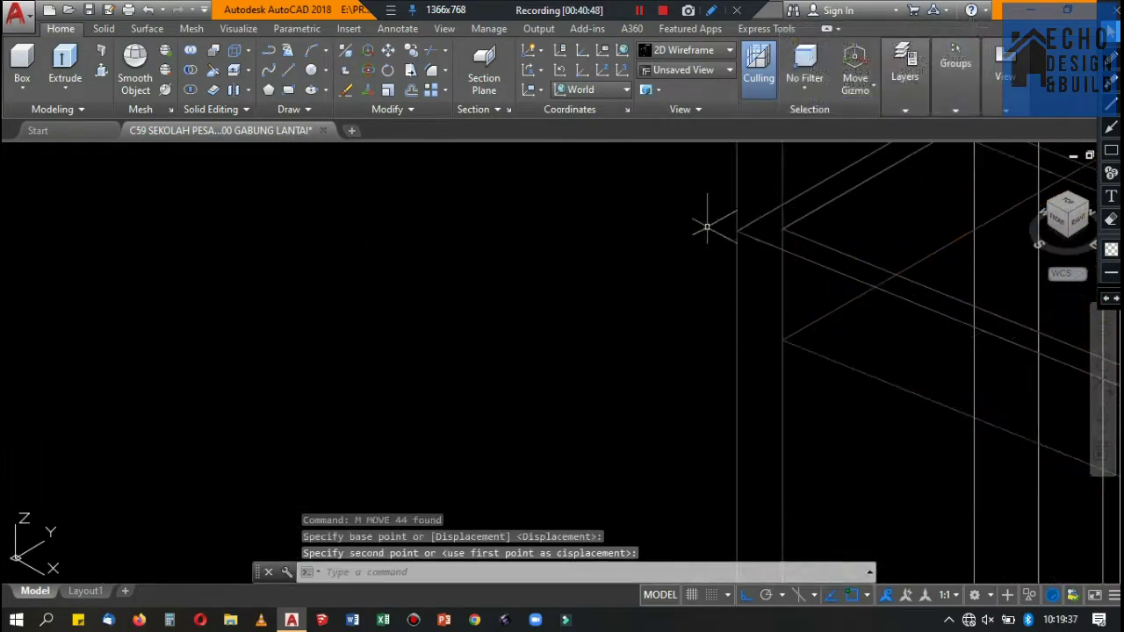
scroll(711, 226, down, 5)
scroll(728, 284, up, 3)
scroll(615, 316, up, 1)
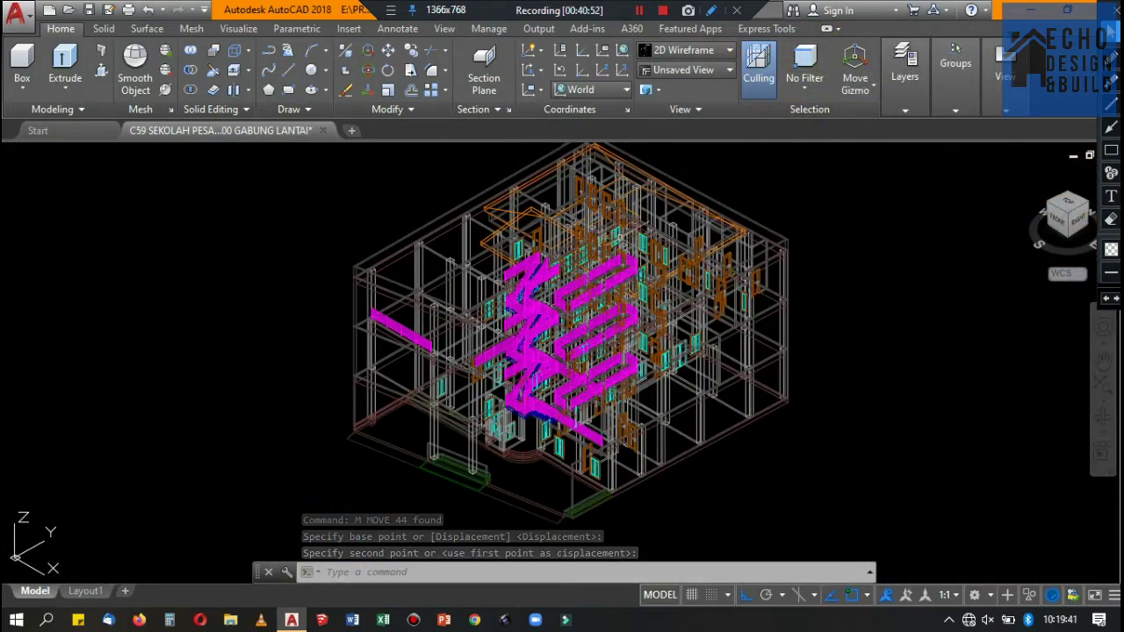
scroll(703, 156, down, 2)
click(694, 50)
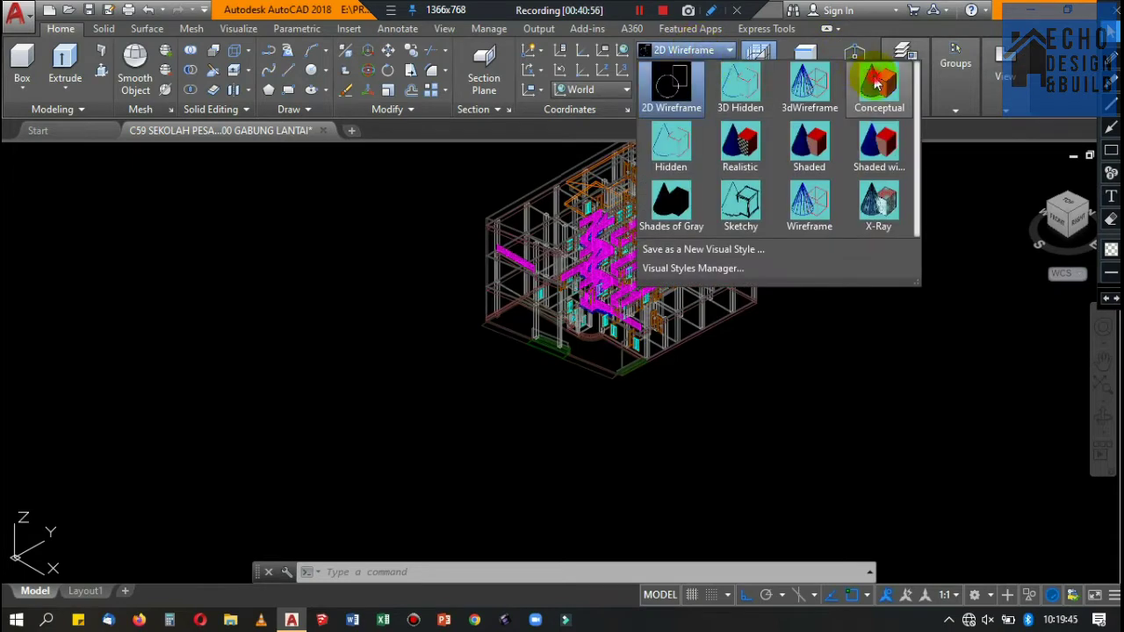
Zoom in and out to inspect the shaded multi-storey school in Conceptual style.
key(Escape)
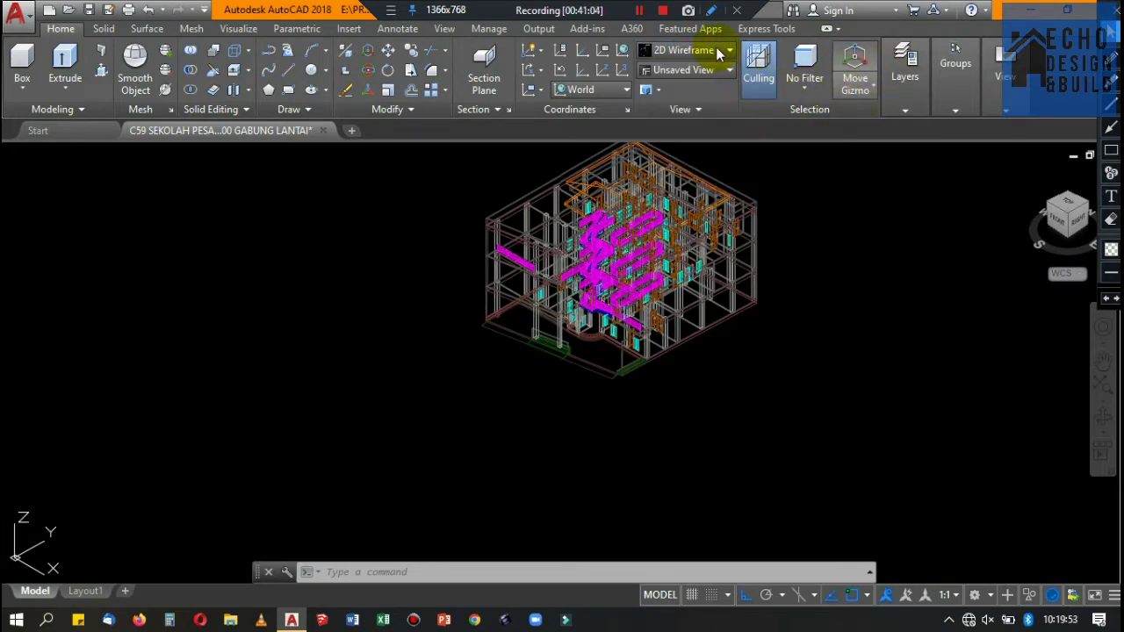
scroll(502, 390, up, 1)
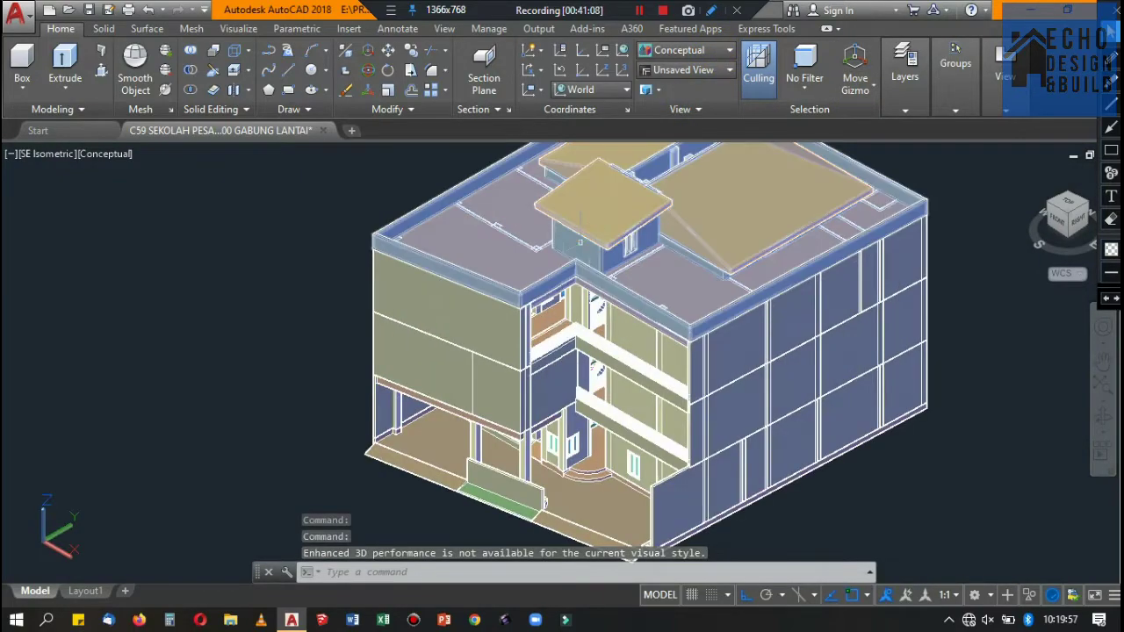
scroll(503, 390, up, 2)
scroll(503, 390, up, 2)
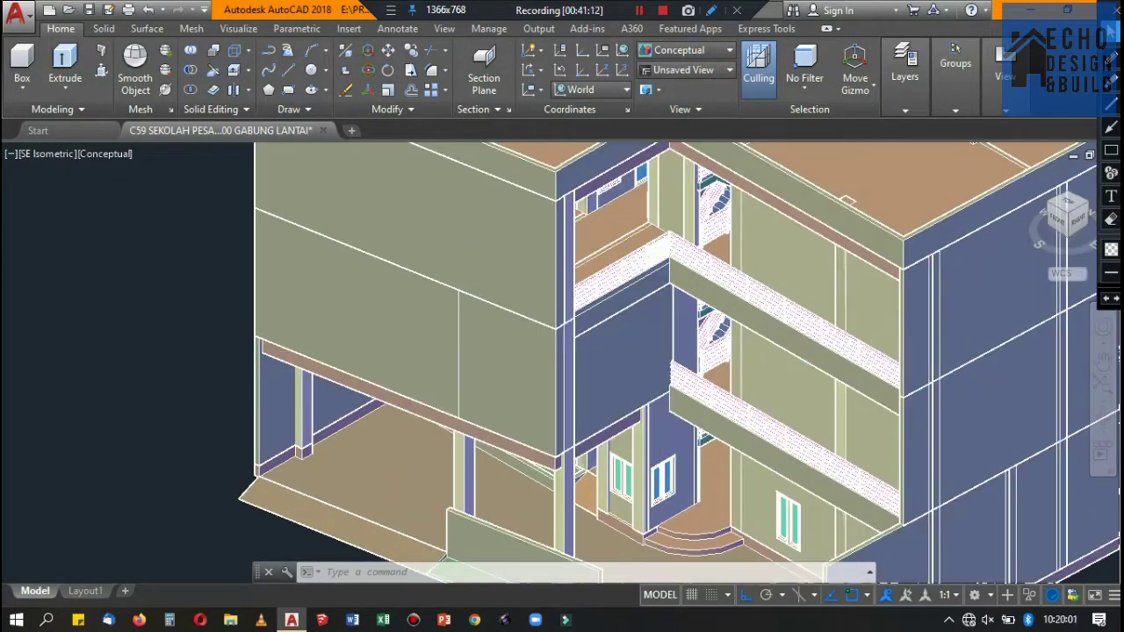
scroll(703, 323, up, 2)
scroll(702, 323, down, 3)
scroll(703, 323, up, 3)
scroll(703, 323, down, 3)
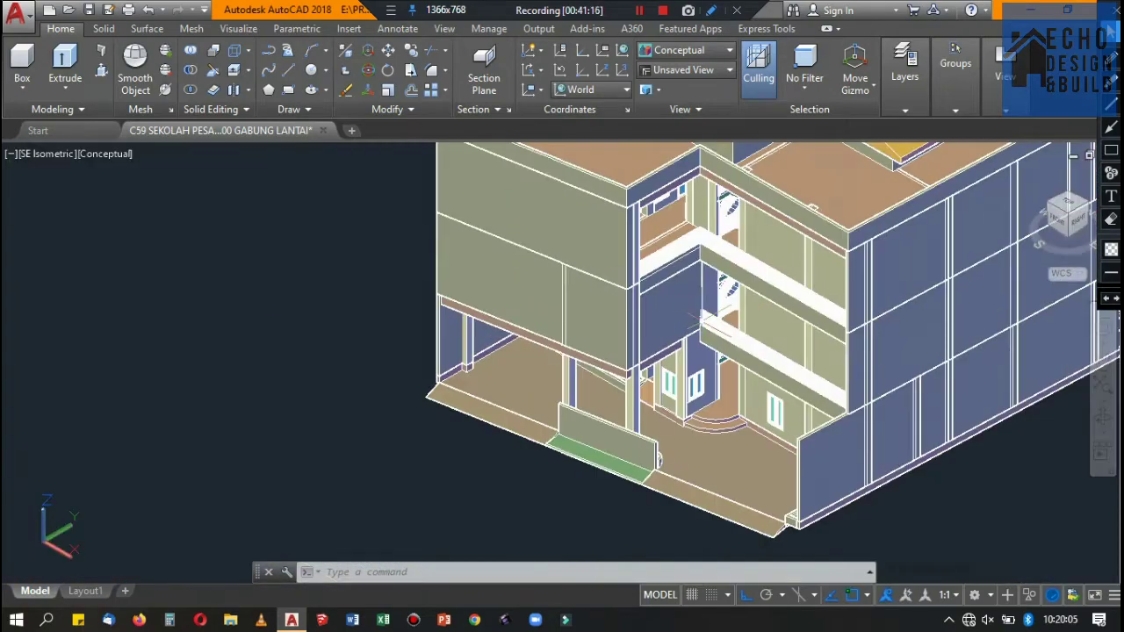
scroll(704, 320, down, 3)
scroll(704, 320, up, 3)
scroll(640, 216, down, 4)
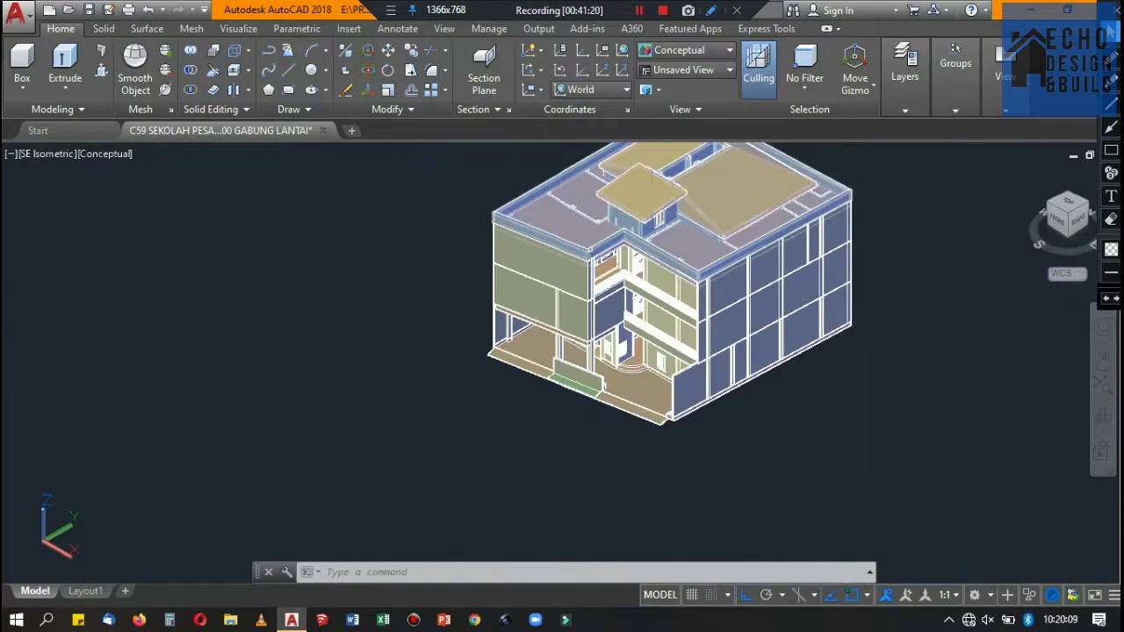
scroll(606, 377, up, 4)
scroll(606, 377, up, 2)
scroll(606, 378, down, 6)
scroll(606, 377, up, 3)
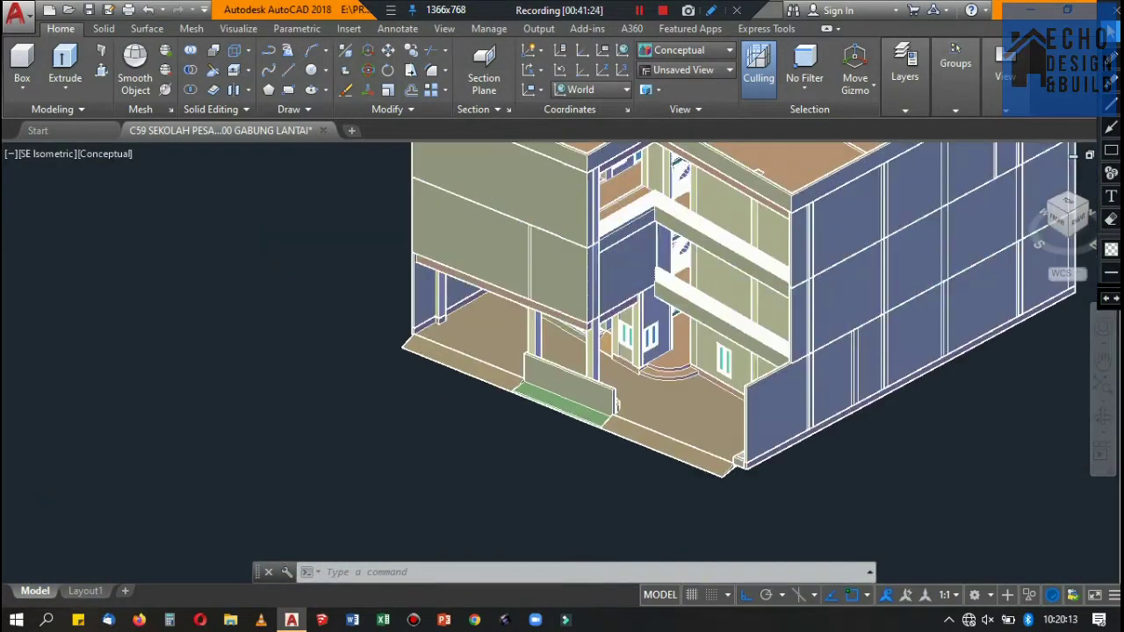
scroll(588, 369, up, 4)
scroll(569, 338, down, 3)
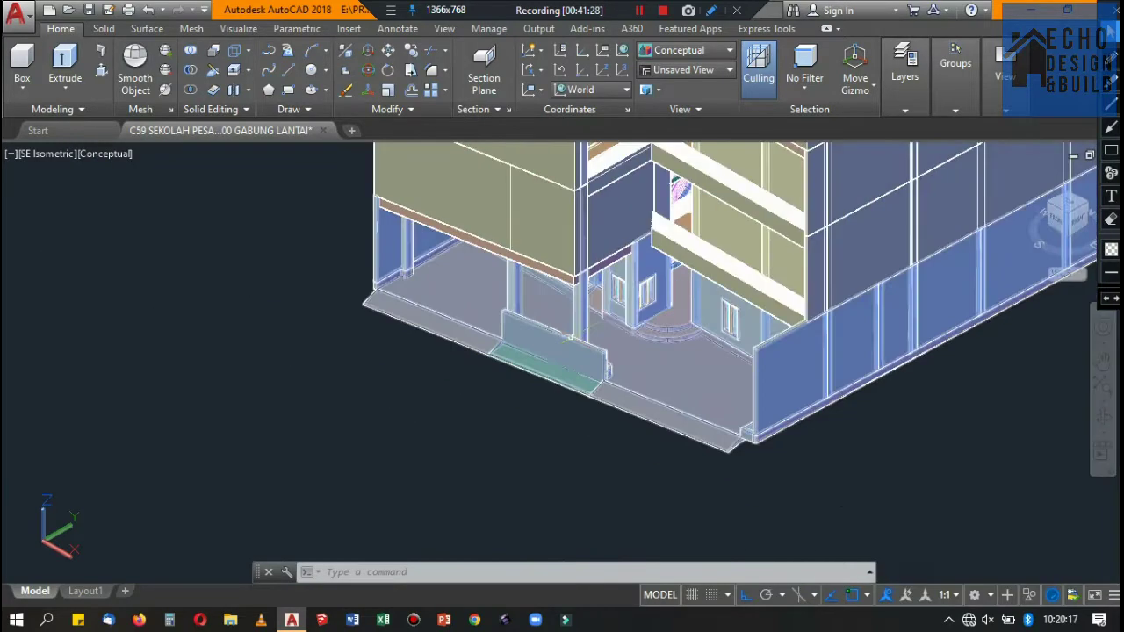
scroll(577, 323, down, 4)
scroll(636, 180, down, 1)
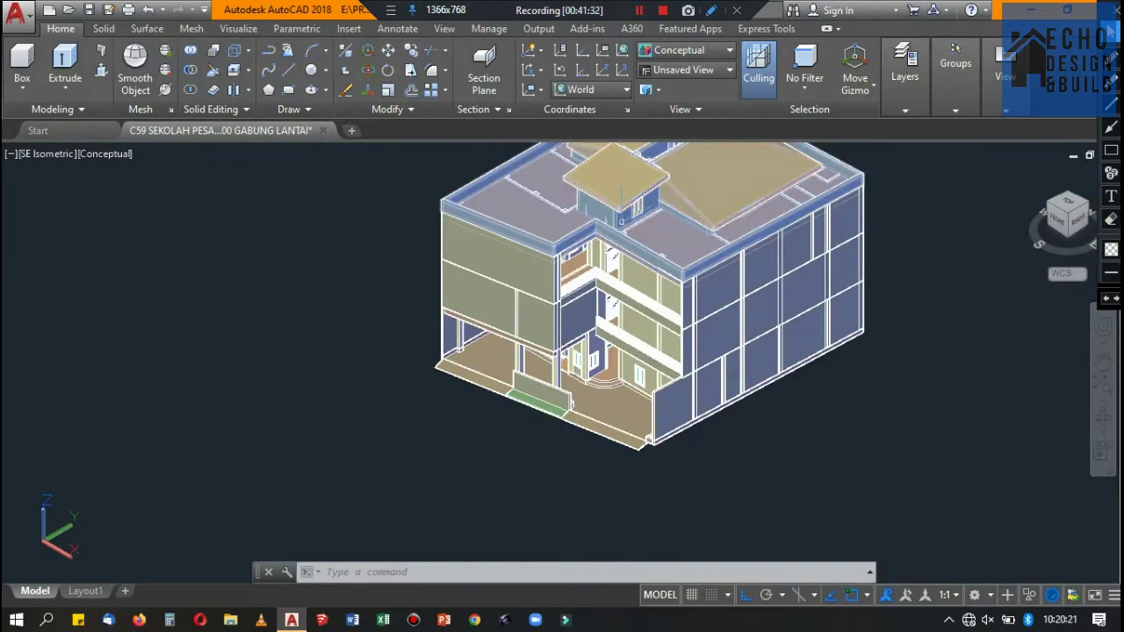
Recheck the Visual Styles list, keeping Conceptual as the active style.
scroll(589, 352, up, 5)
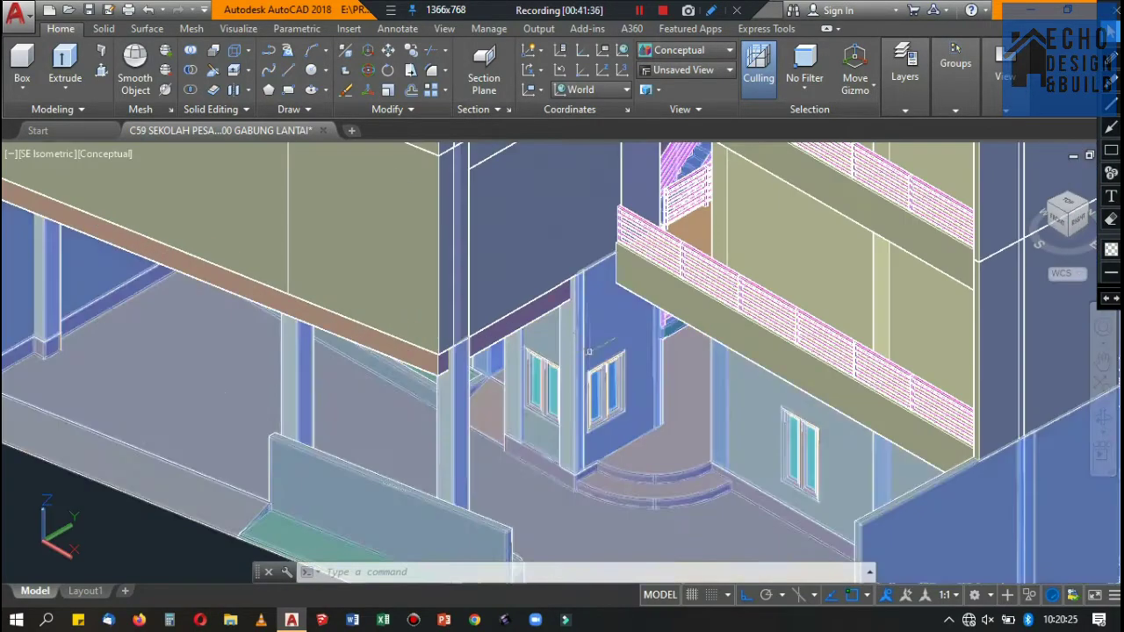
mouse_move(596, 301)
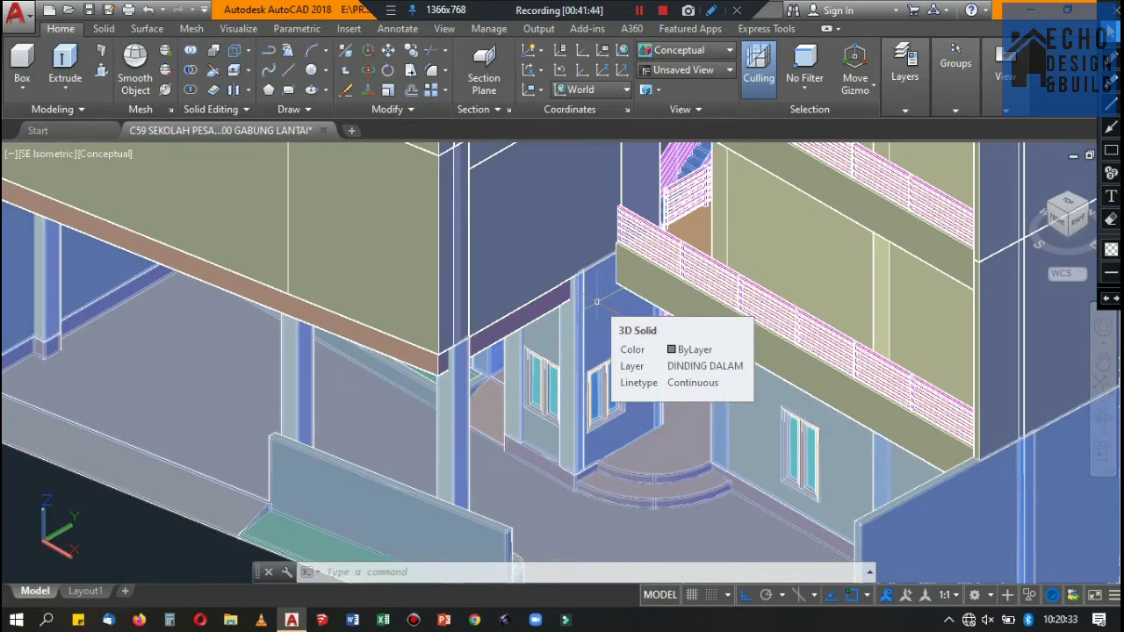
scroll(596, 301, down, 3)
scroll(596, 301, down, 2)
click(720, 51)
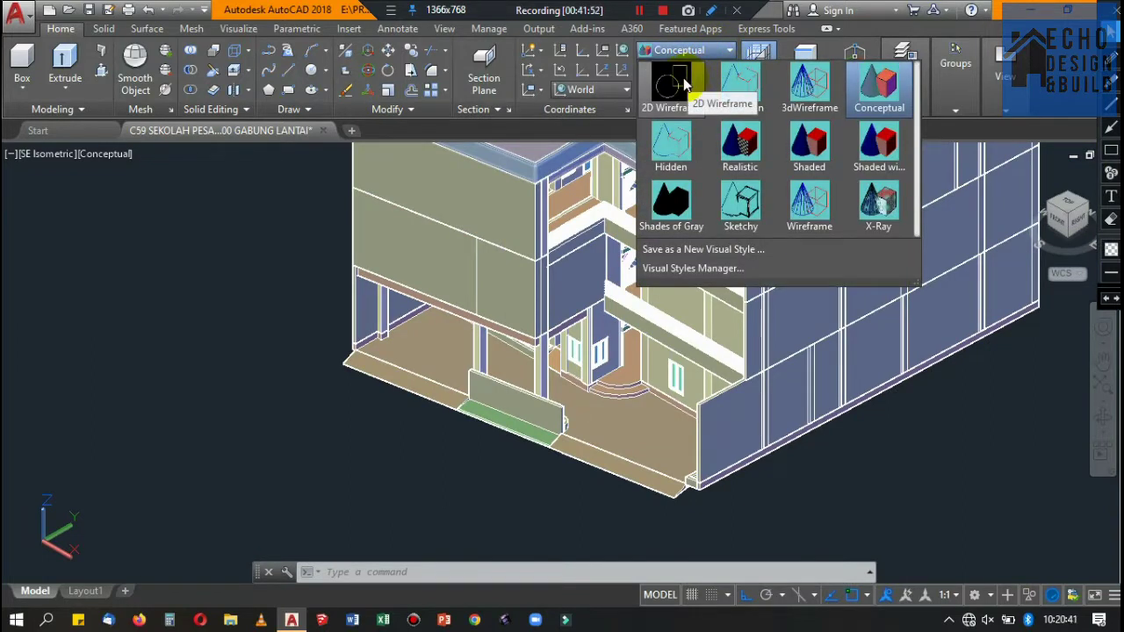
key(Escape)
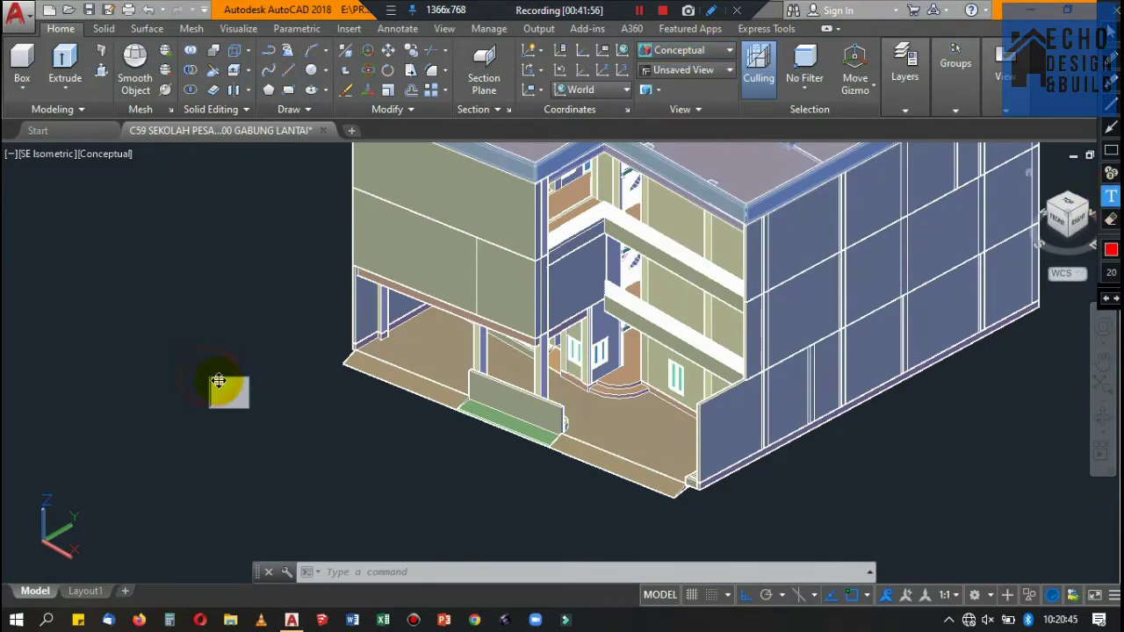
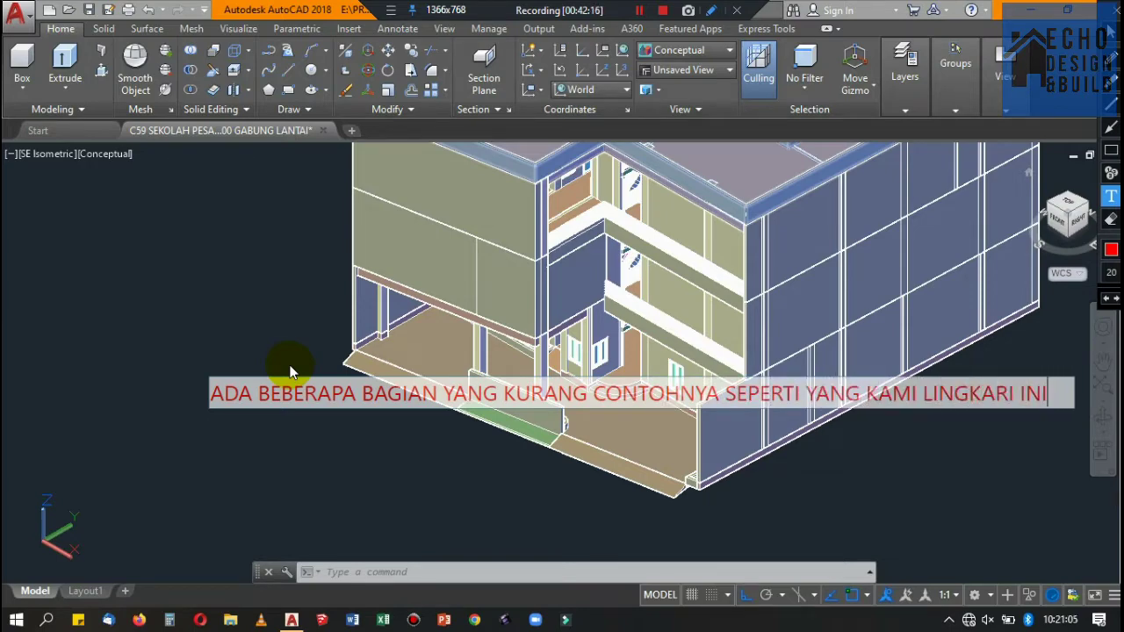
Type the note 'BELUM ADA LISTPALNKNYA DARI BE' 'LOKNYA' about the missing fascia beams.
click(1109, 84)
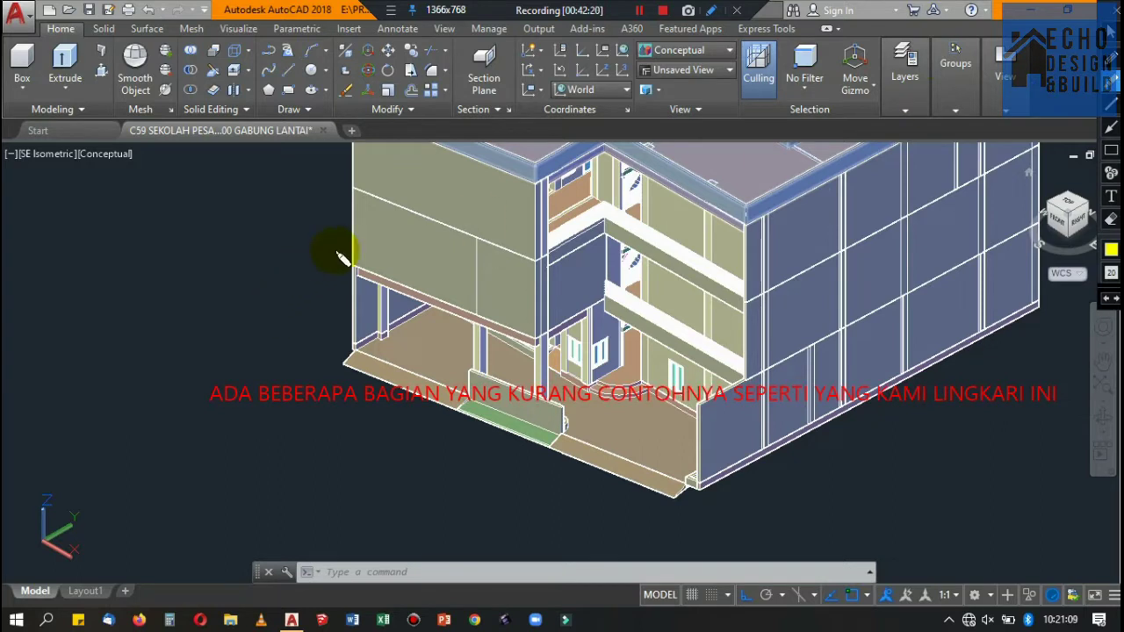
mouse_move(338, 254)
mouse_down()
mouse_move(603, 314)
mouse_move(337, 312)
mouse_up()
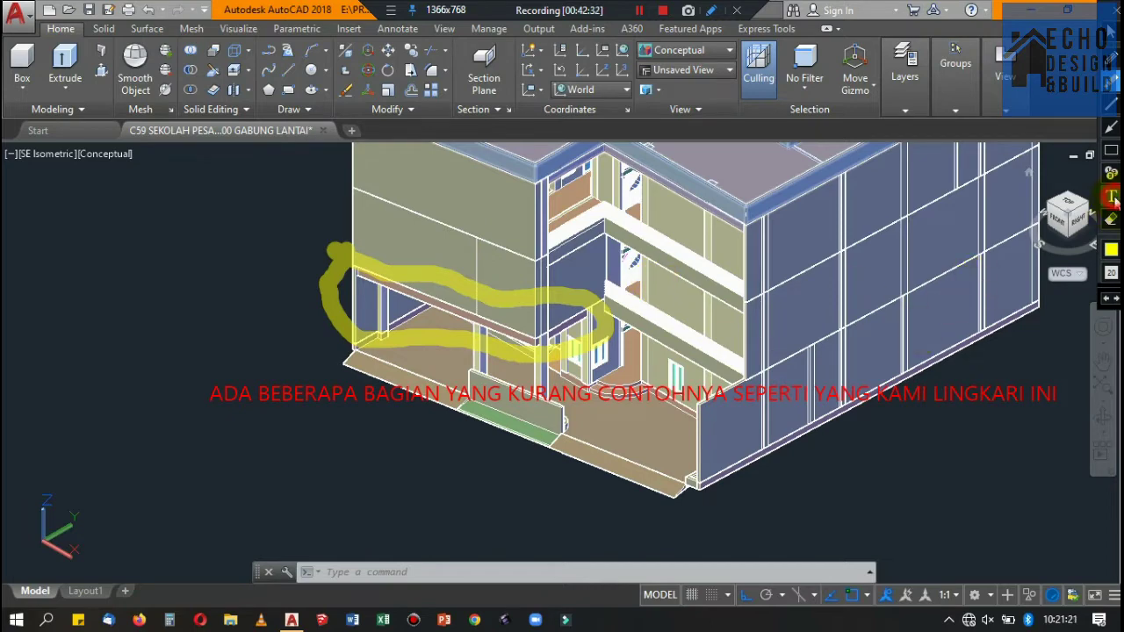
text(BELUM)
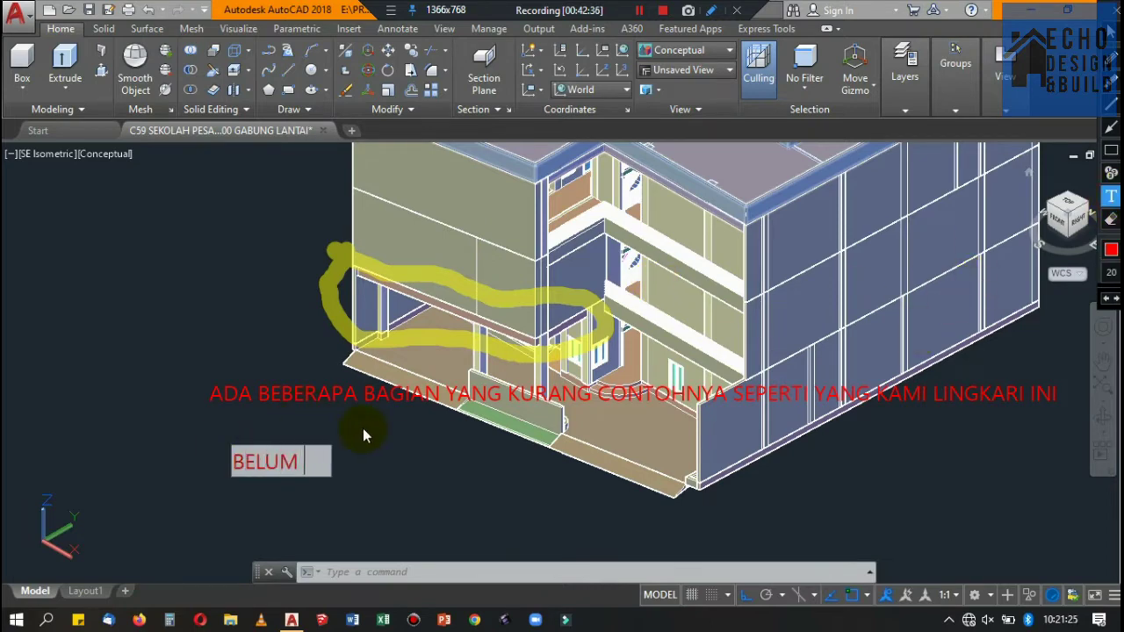
text( ADA LISTPALNKN)
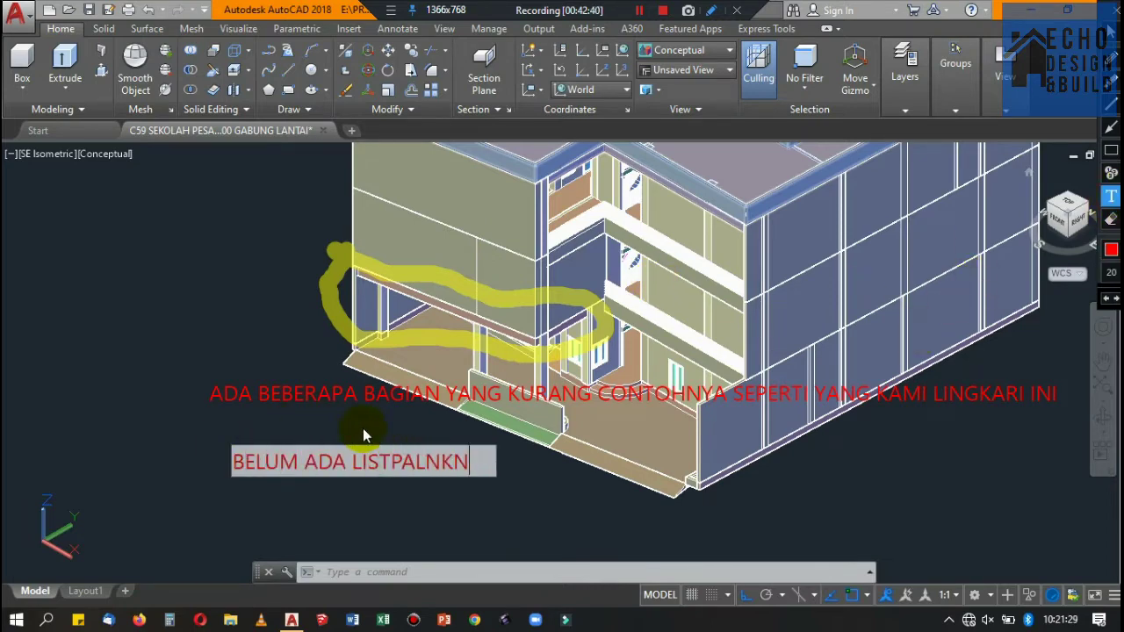
text(YA DARI BETON HARUS BERSAMBUNG DENGAN)
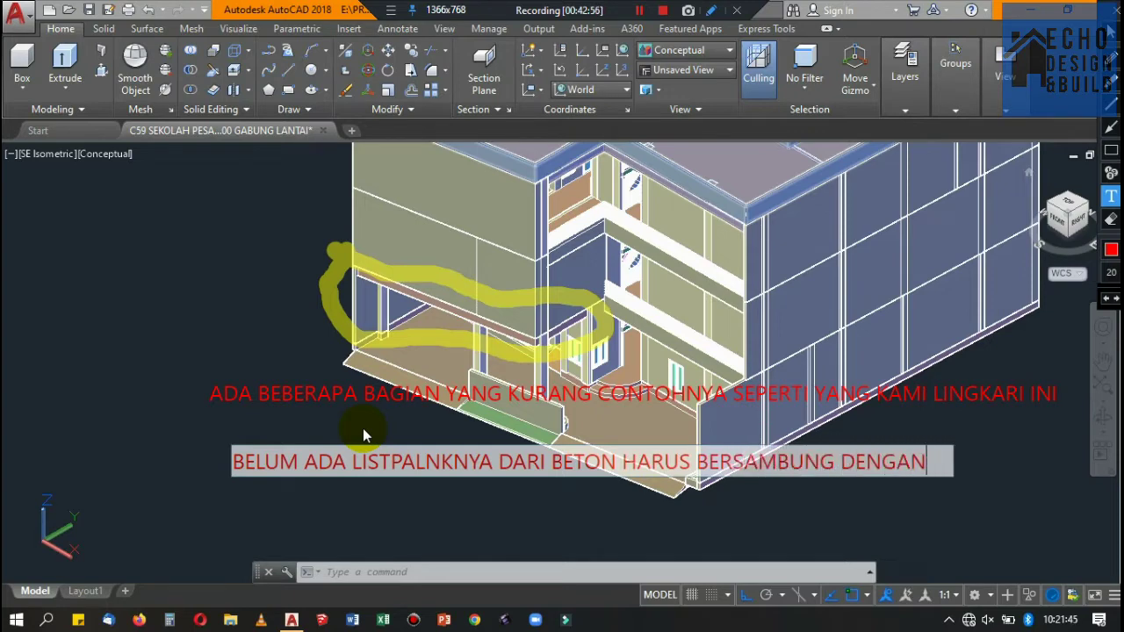
text(LOKN)
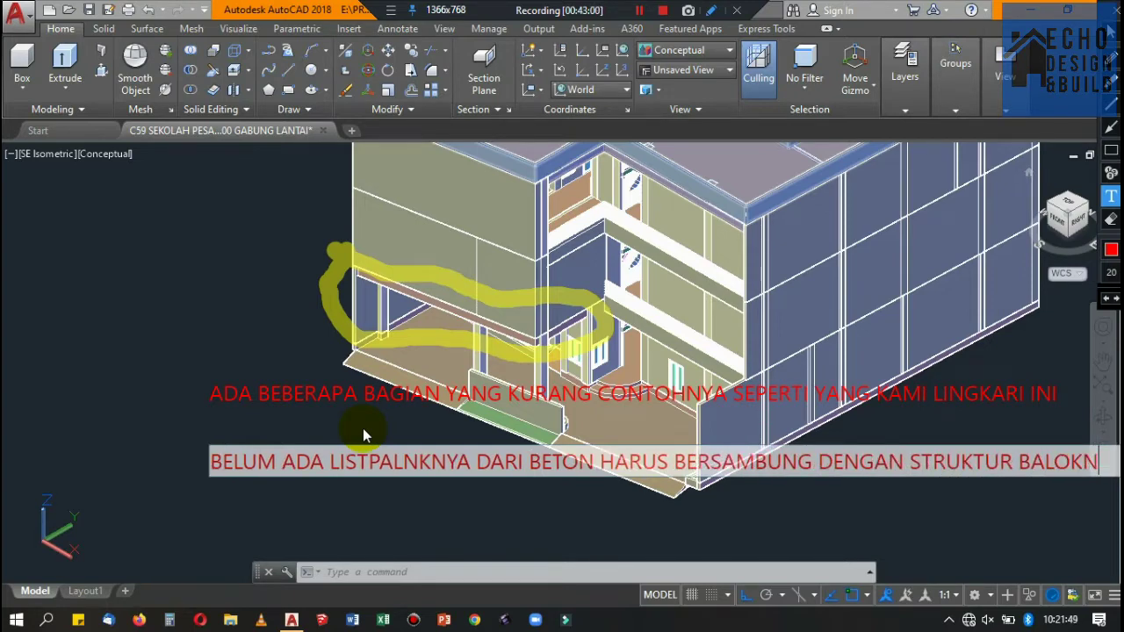
text(YA)
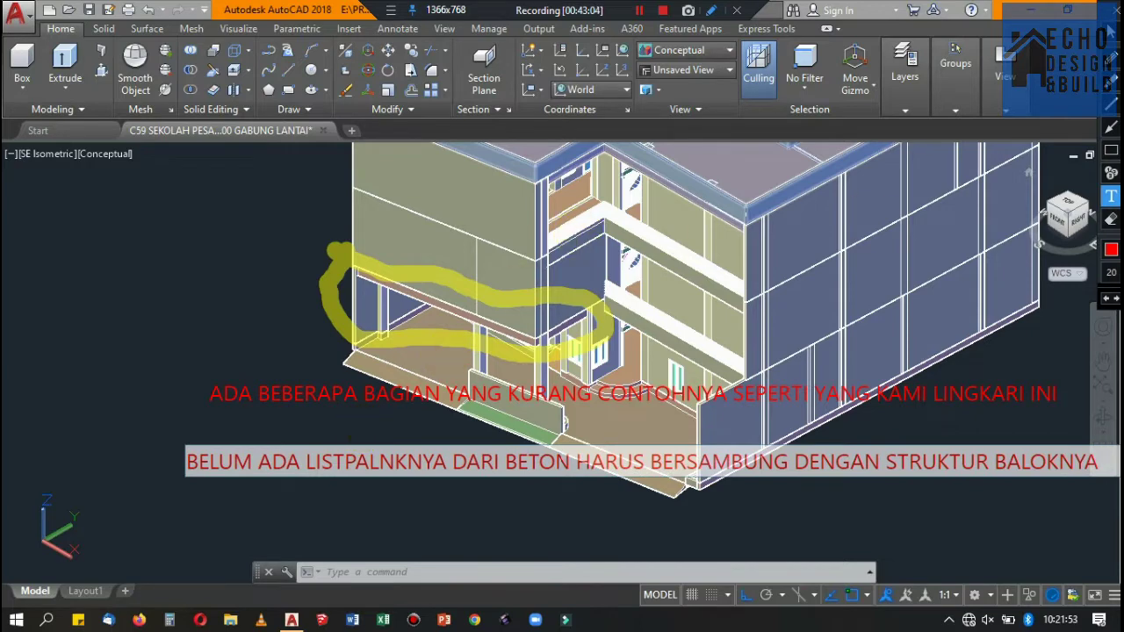
click(777, 283)
drag(536, 169, 558, 209)
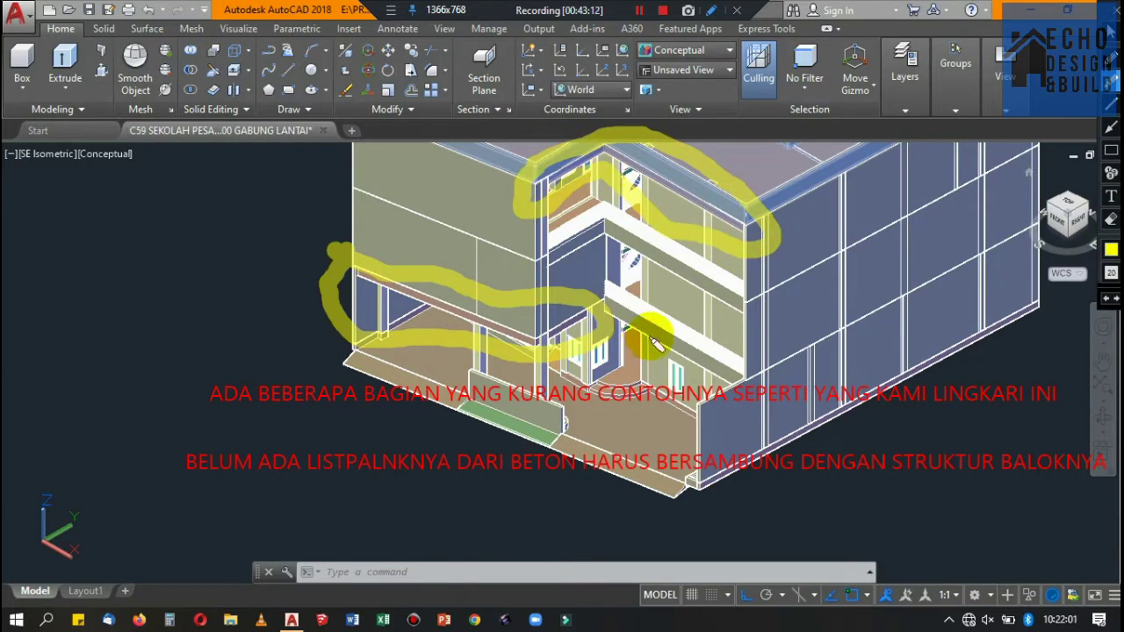
click(1110, 300)
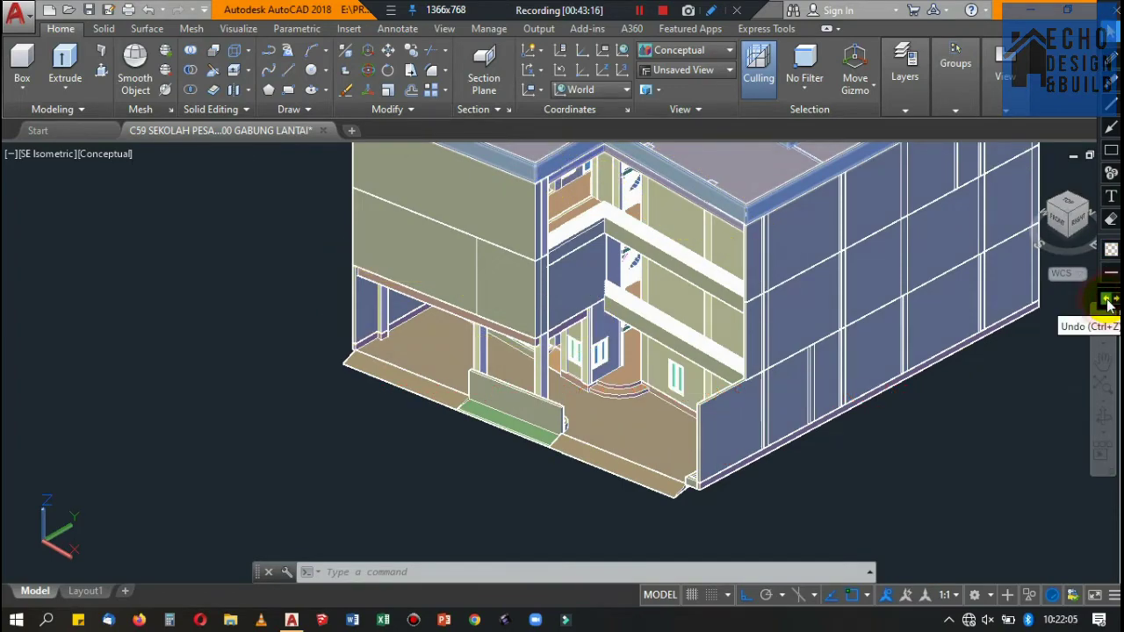
Zoom around the school model and clear the current selection.
scroll(681, 215, down, 5)
scroll(680, 206, up, 5)
scroll(680, 207, up, 3)
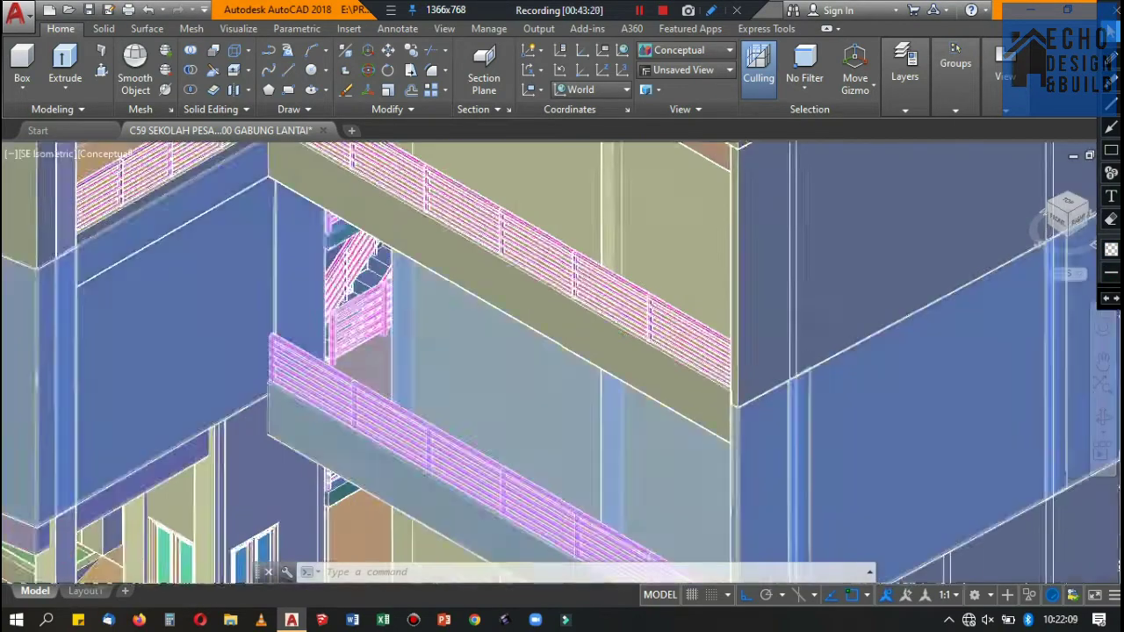
scroll(680, 202, down, 2)
scroll(681, 200, down, 2)
scroll(681, 200, down, 3)
scroll(690, 246, up, 2)
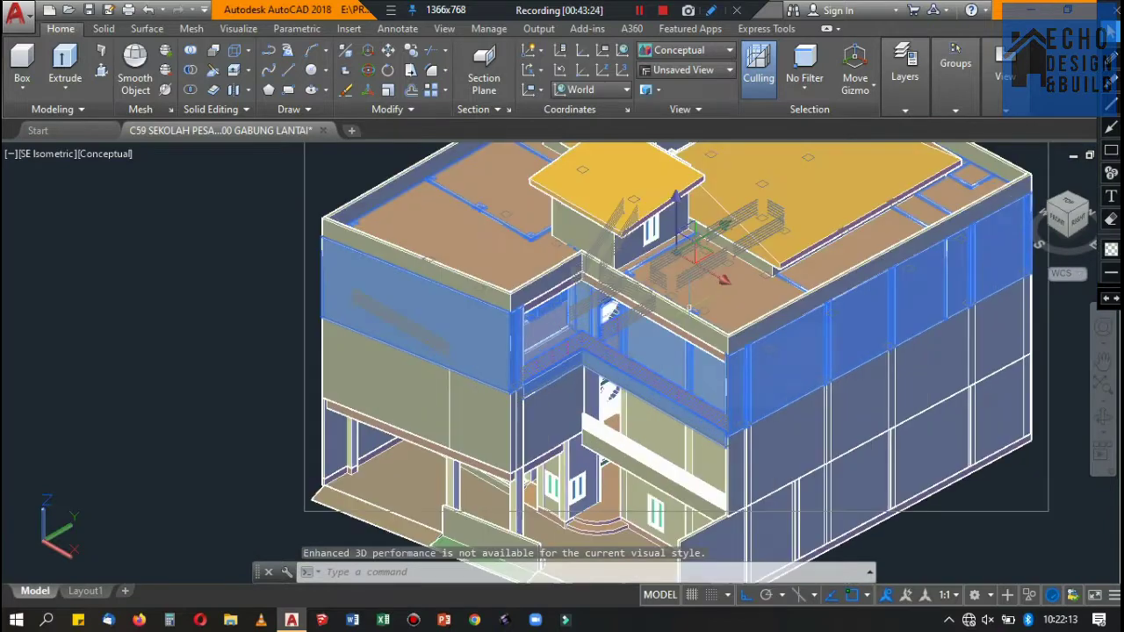
key(Escape)
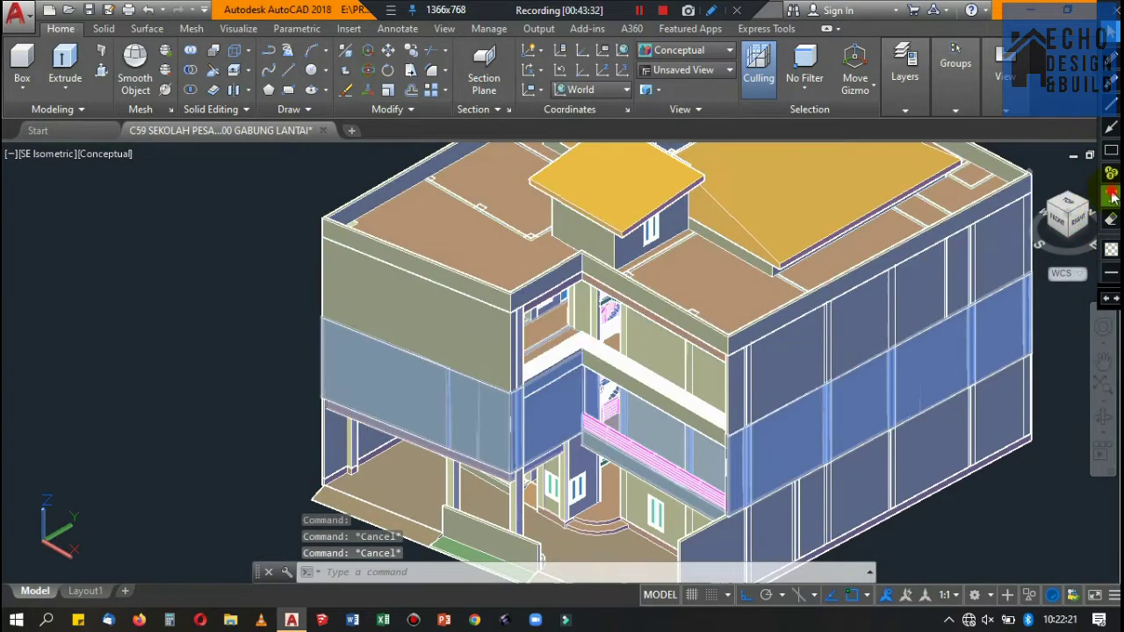
key(Escape)
click(191, 321)
Type the note 'KITA UNGROUP LAGI' and bring up the visual styles list.
text(KITA U)
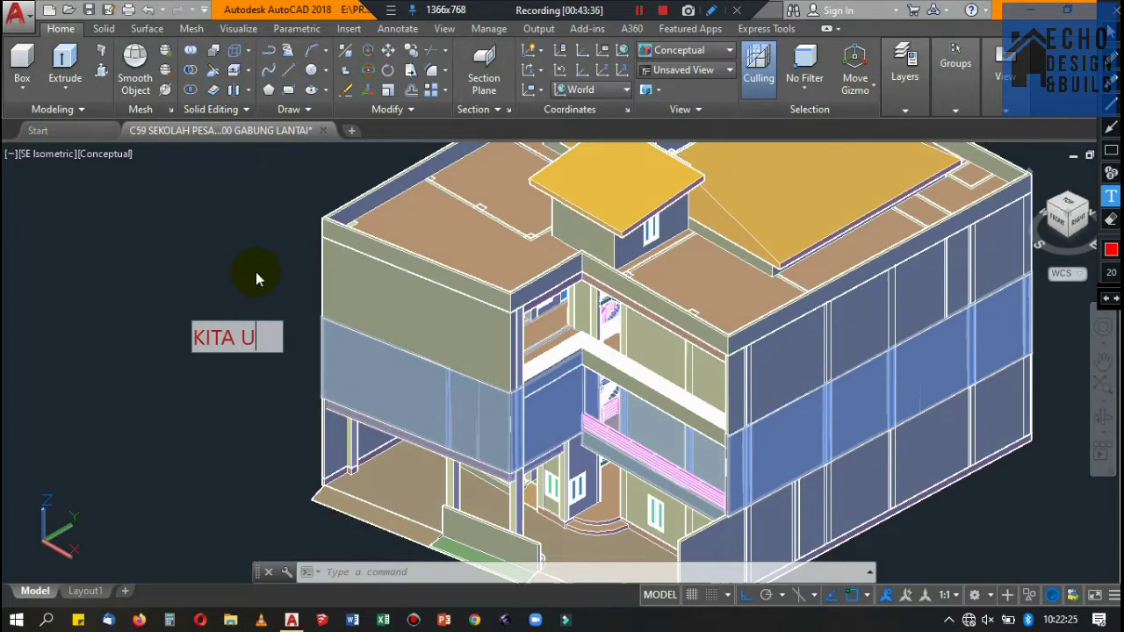
text(NGROUP LAGI PER LANTAINYA)
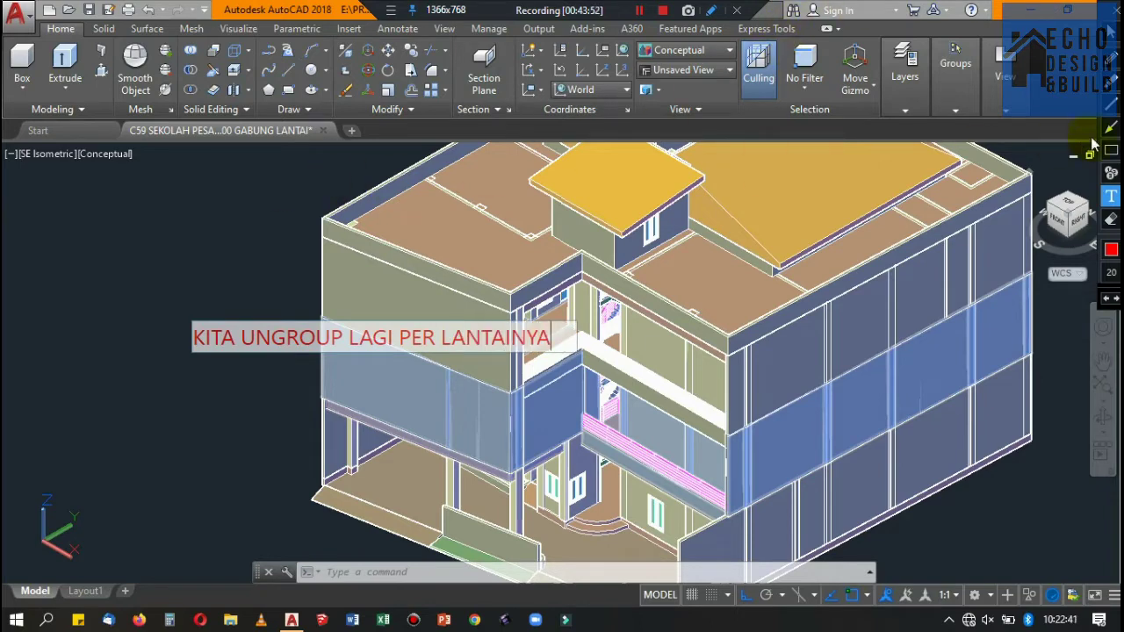
click(1105, 169)
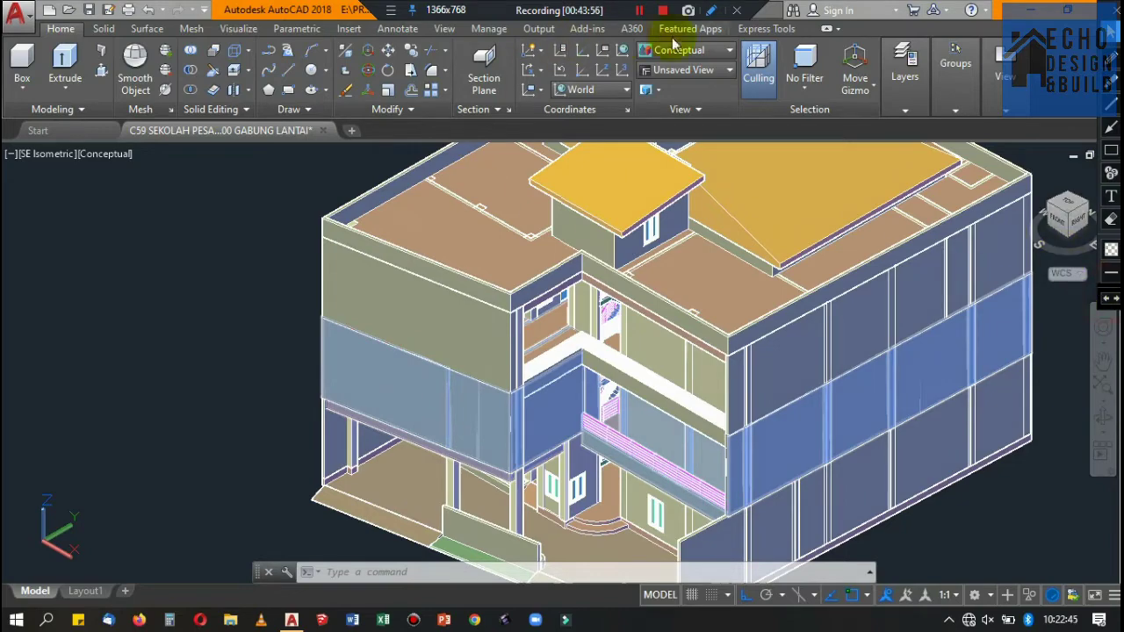
click(714, 51)
Switch to 2D Wireframe and ungroup two floor groups of the model.
click(665, 92)
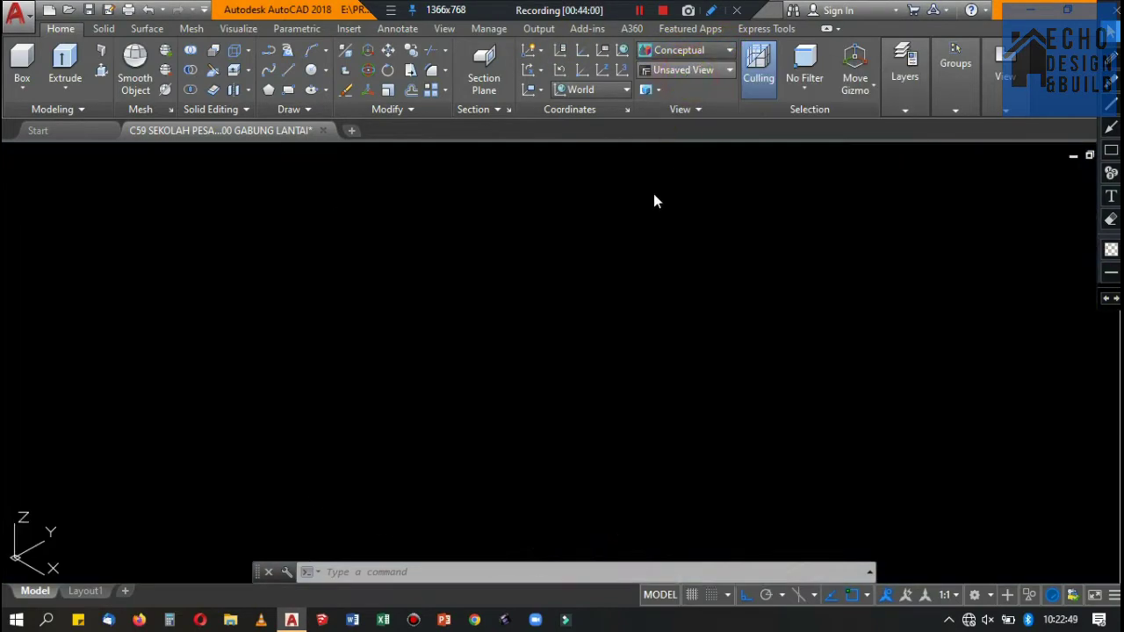
right_click(387, 181)
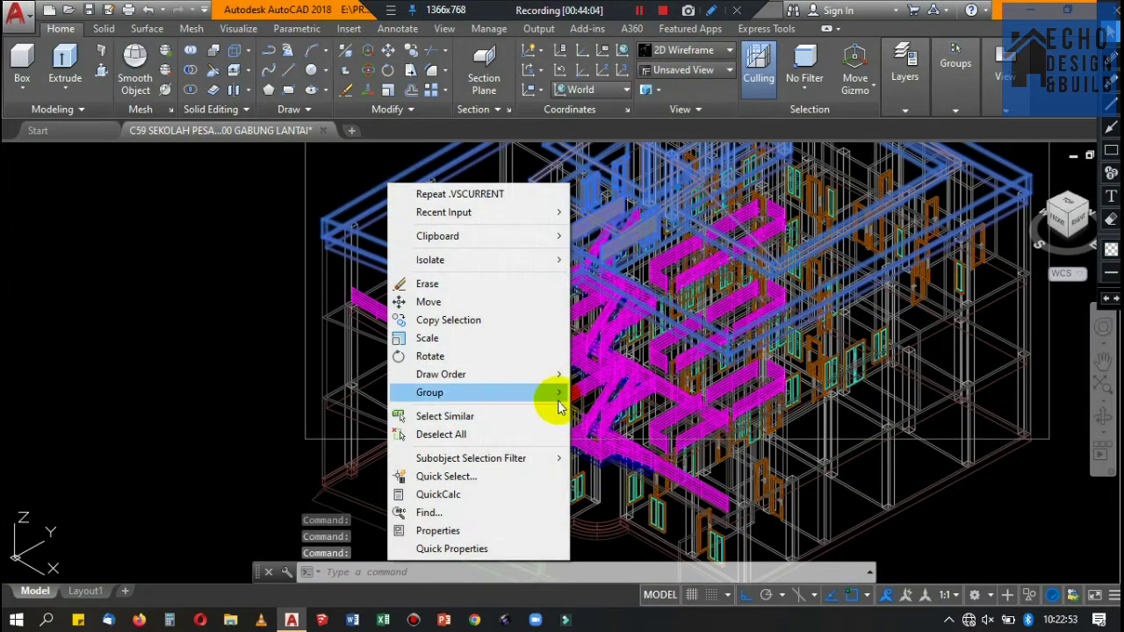
click(632, 397)
click(956, 64)
click(979, 107)
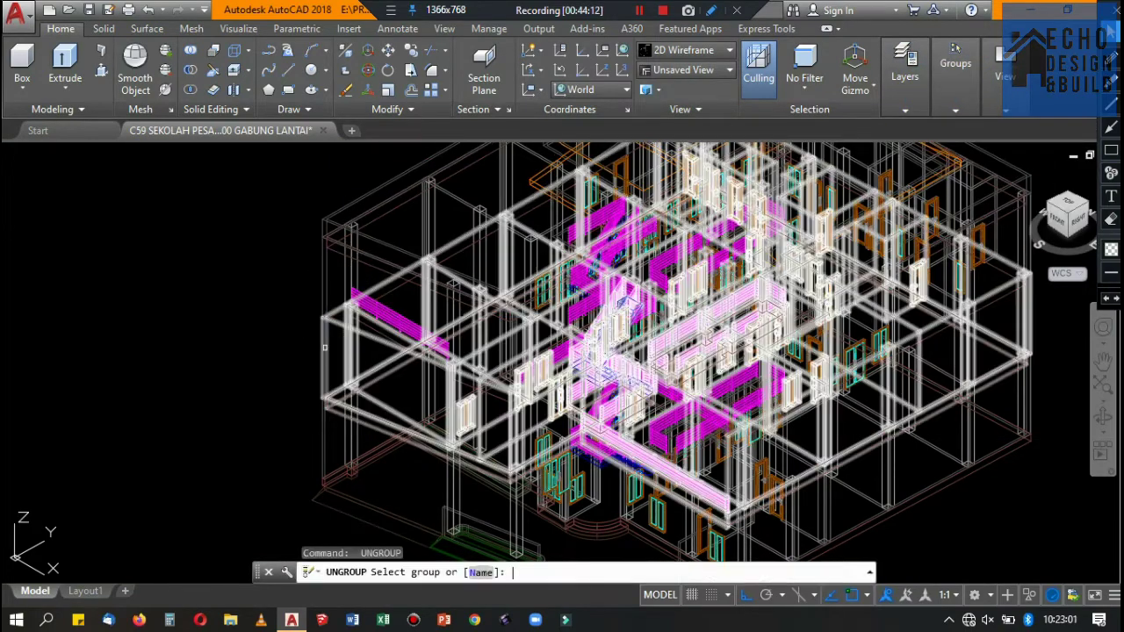
click(376, 343)
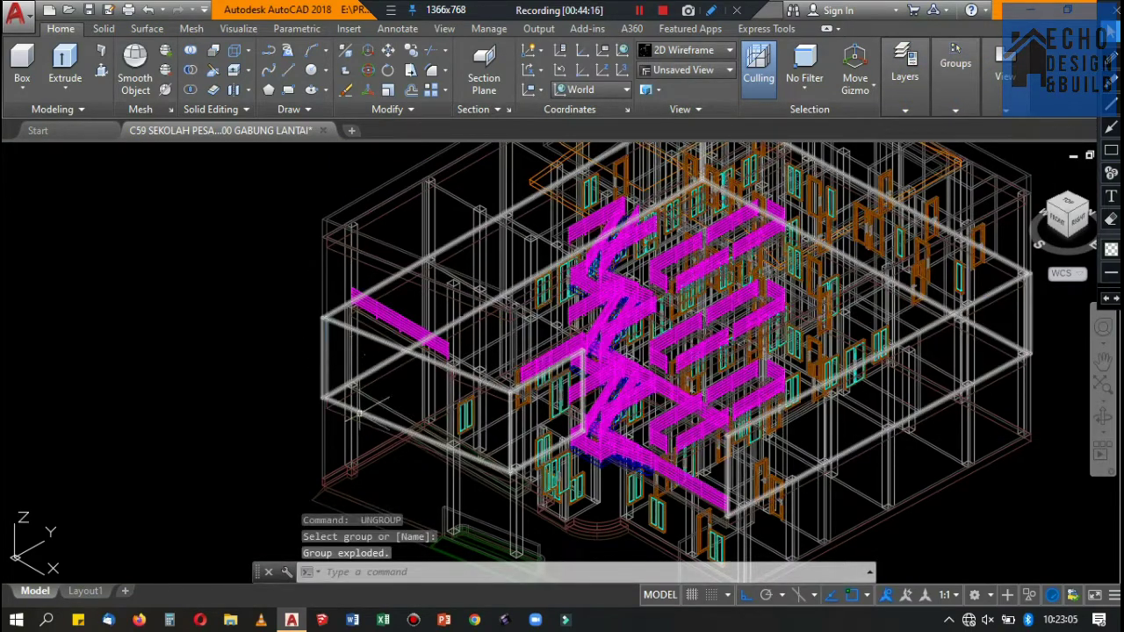
key(Return)
click(323, 443)
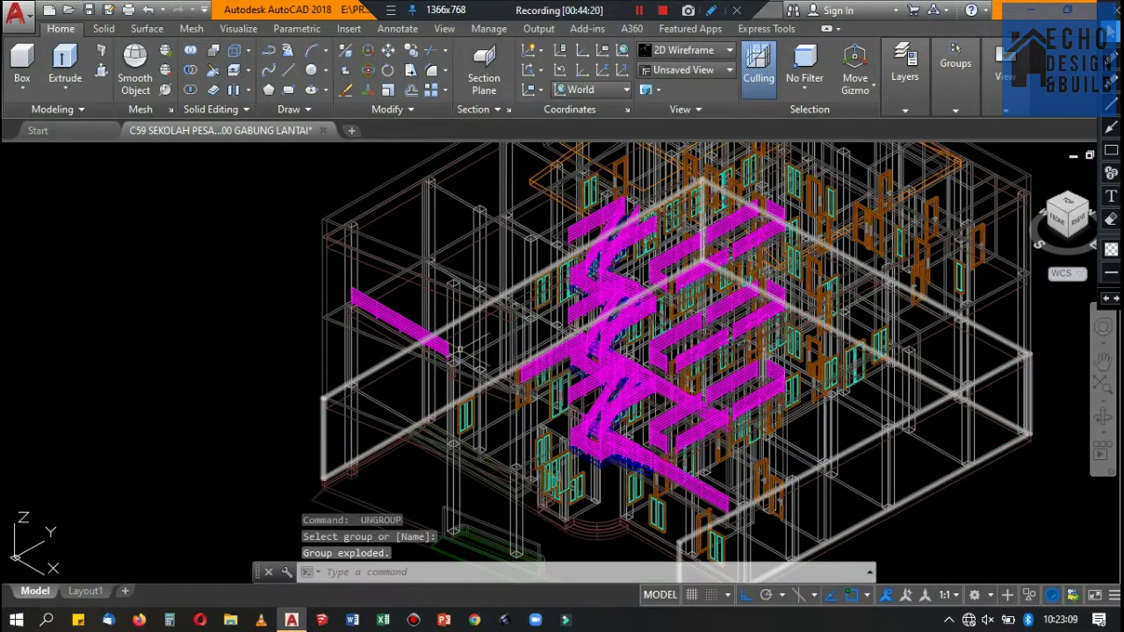
Pan to the roof outline and return the display to Conceptual shading.
middle_drag(587, 300, 508, 380)
scroll(606, 154, down, 2)
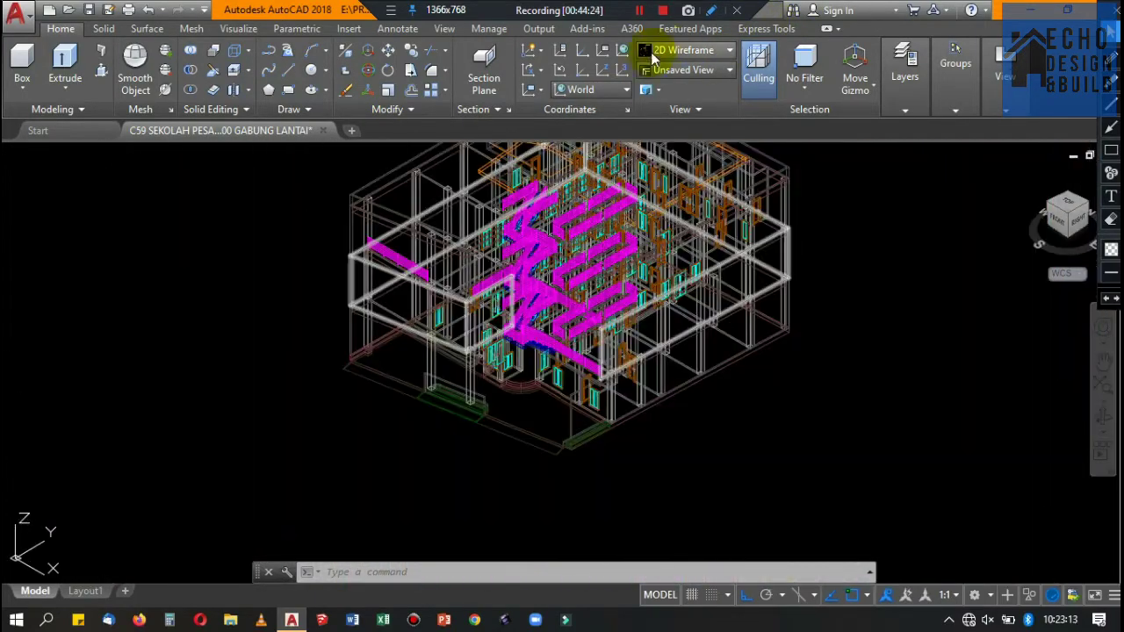
click(650, 52)
click(891, 97)
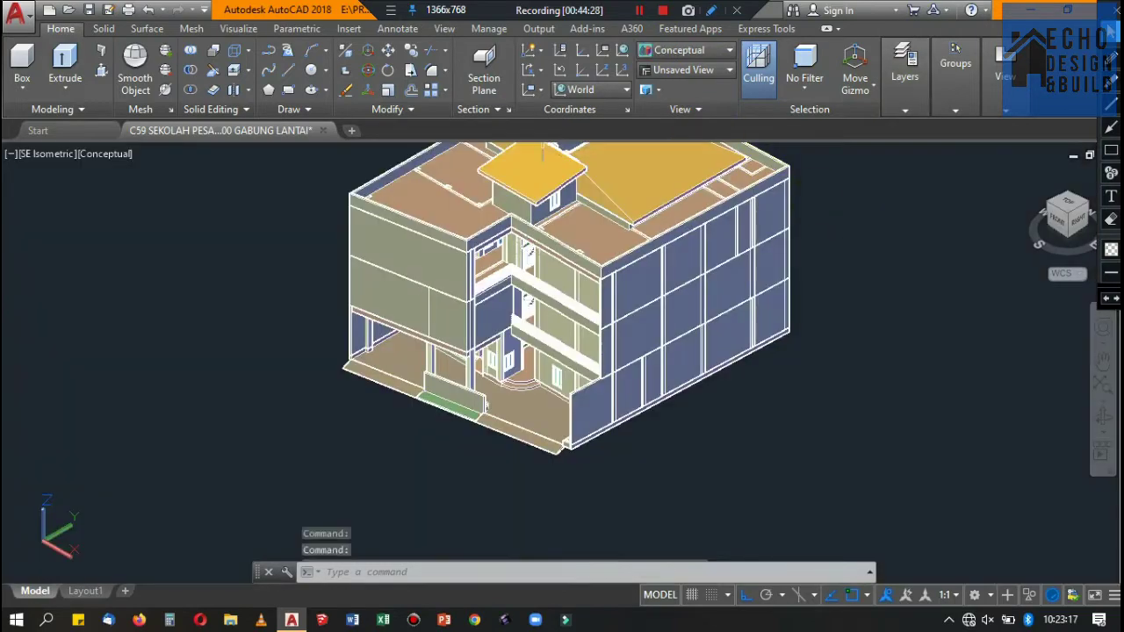
Switch to 2D Wireframe and zoom around the balcony area.
scroll(474, 469, up, 2)
scroll(469, 276, up, 3)
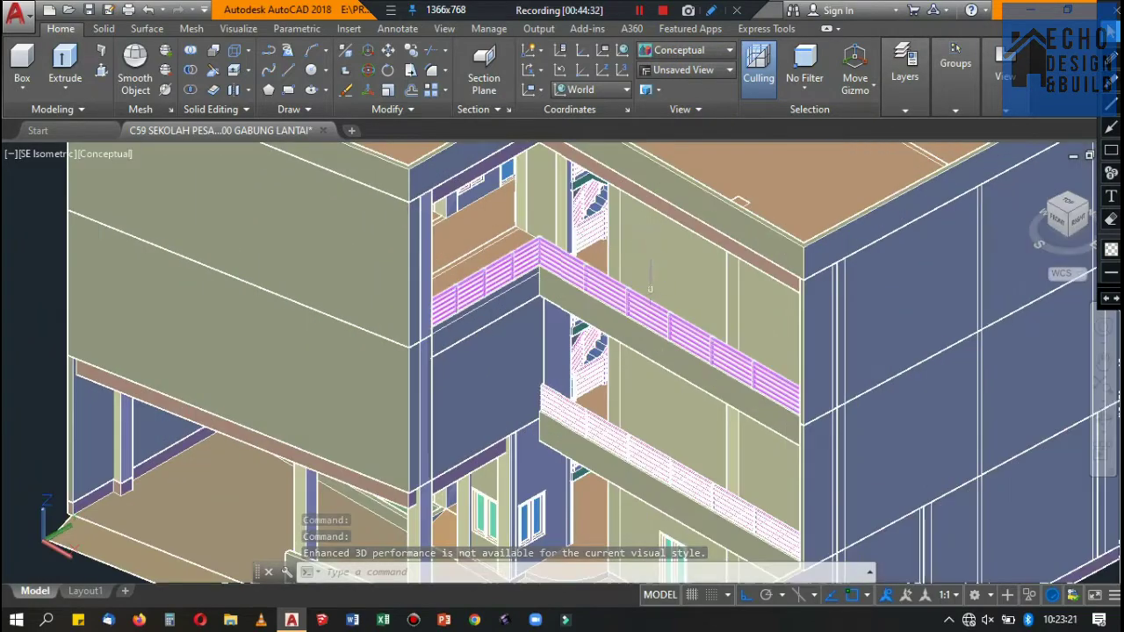
click(680, 50)
click(667, 92)
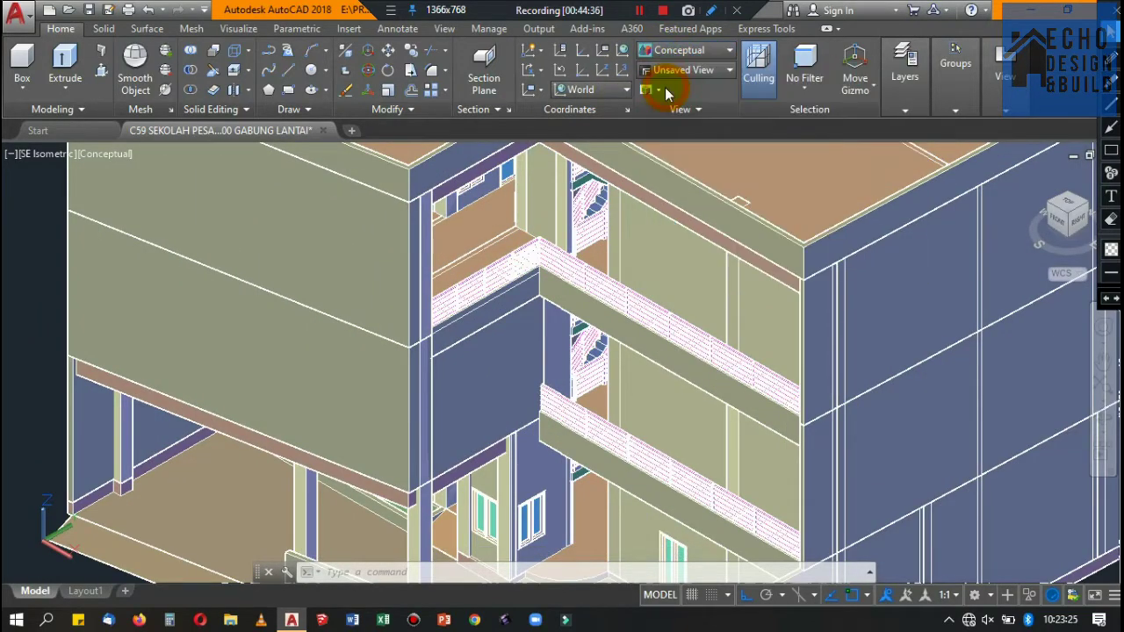
scroll(470, 285, down, 3)
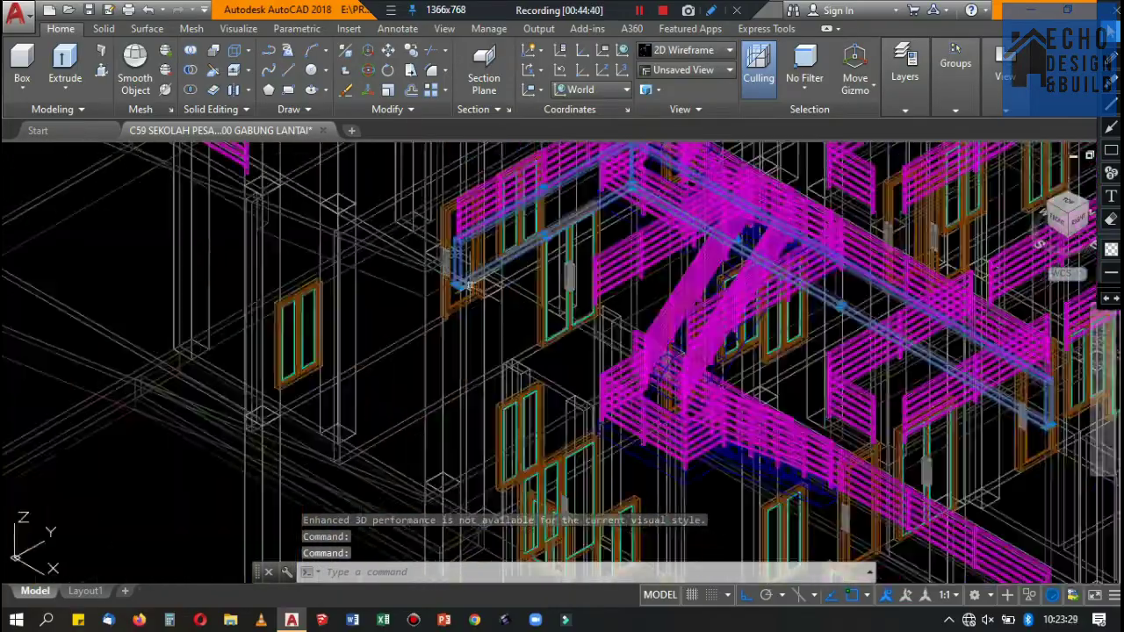
scroll(469, 283, up, 2)
scroll(457, 263, down, 3)
scroll(433, 235, up, 4)
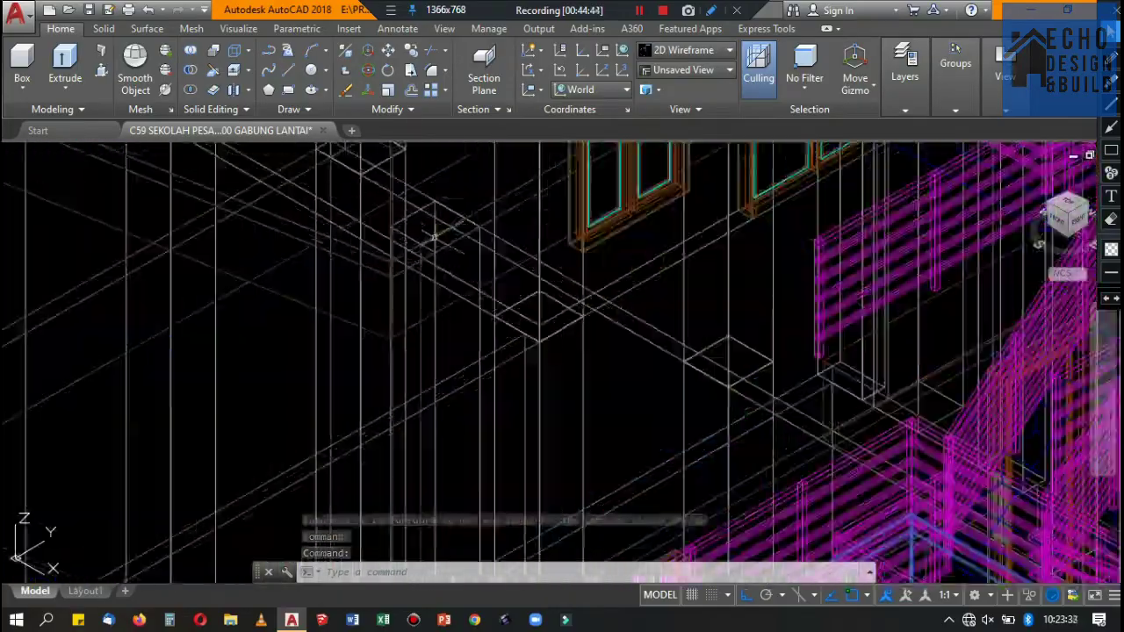
scroll(431, 231, down, 1)
scroll(448, 254, down, 2)
scroll(459, 271, down, 2)
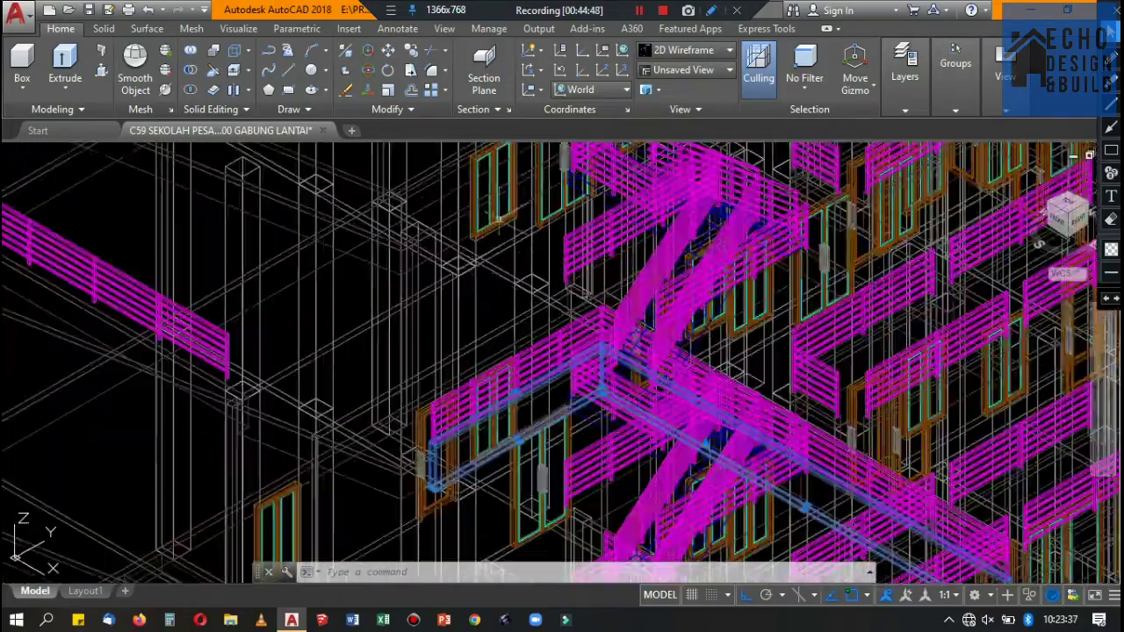
scroll(439, 308, up, 3)
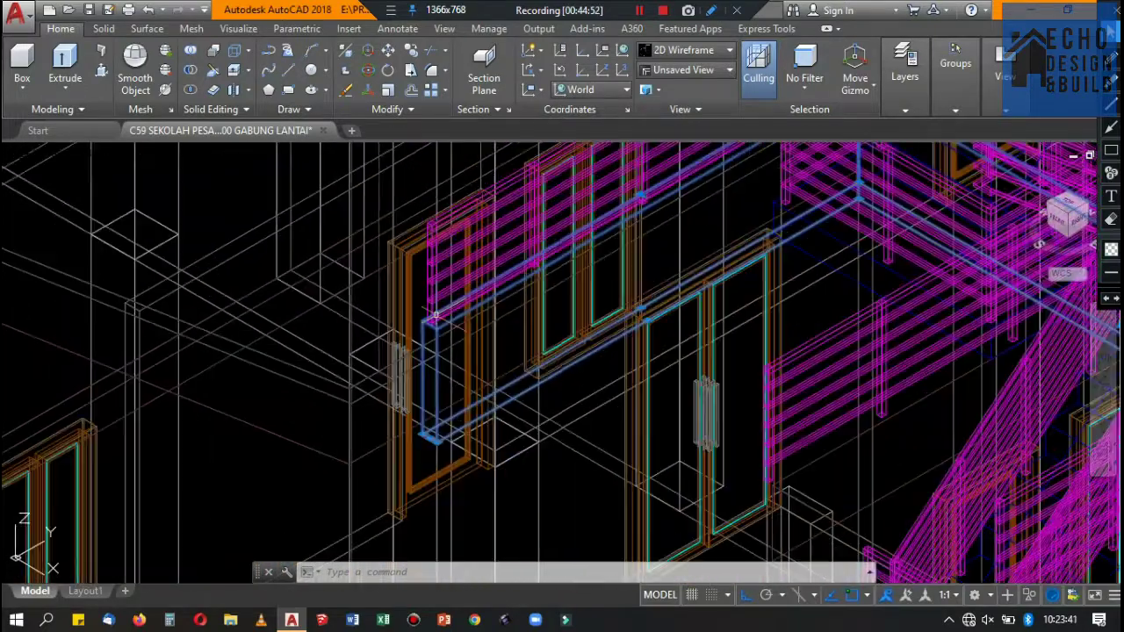
scroll(434, 314, down, 5)
Return to Conceptual shading, zoom in, and select the fascia beam to copy.
click(718, 54)
click(878, 95)
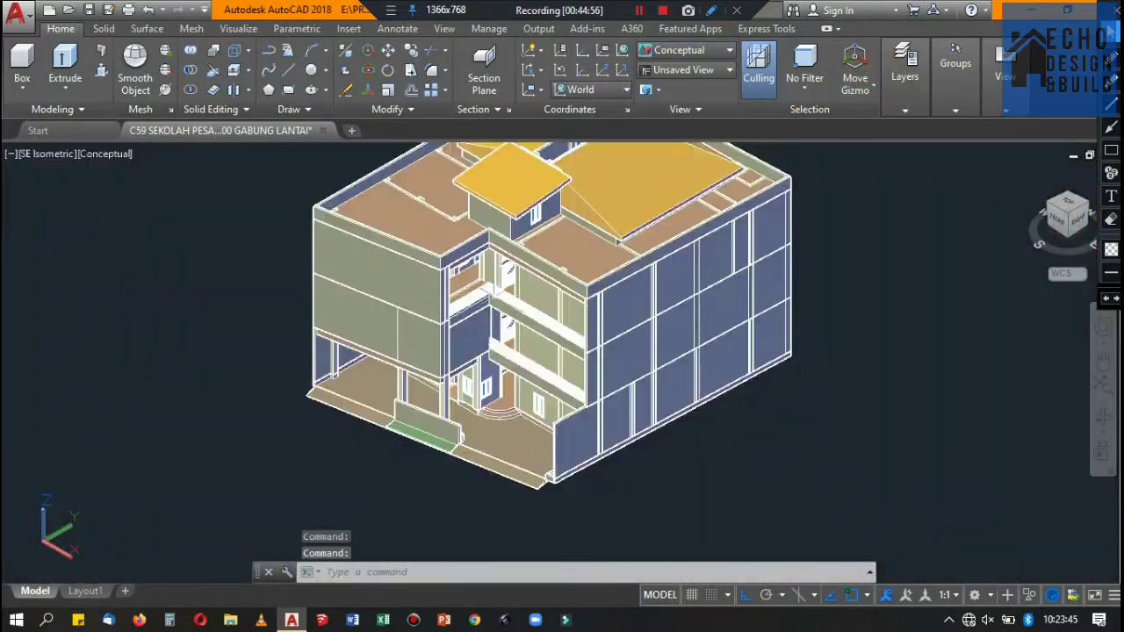
scroll(448, 298, up, 5)
scroll(448, 299, up, 2)
click(448, 299)
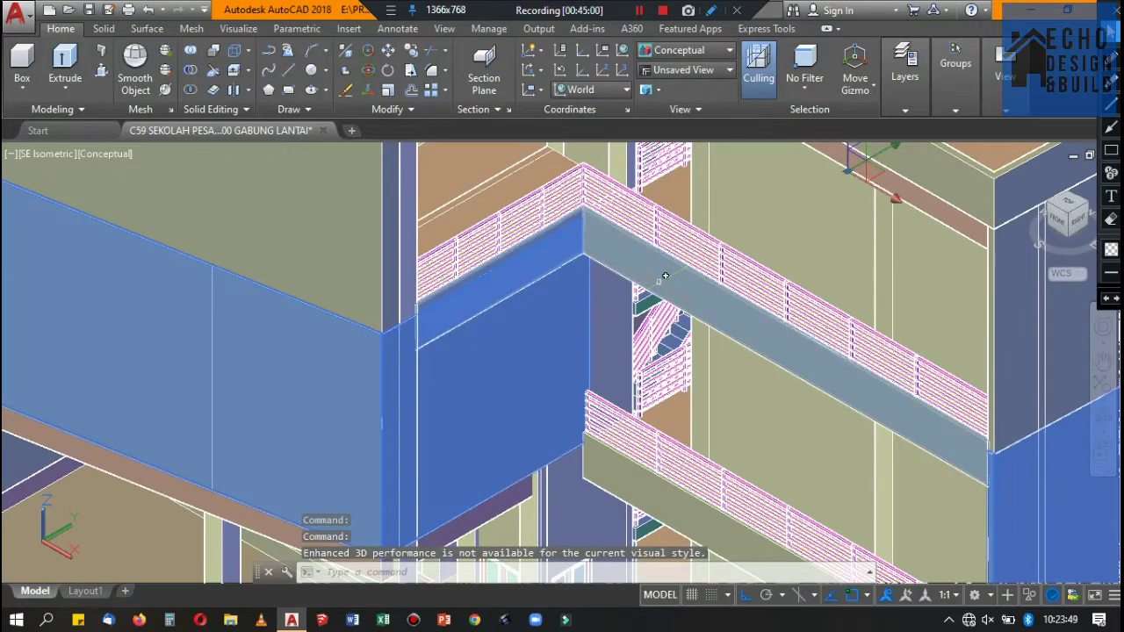
Copy the fascia beam straight up from its corner to the matching corner one storey higher.
key(Escape)
click(411, 52)
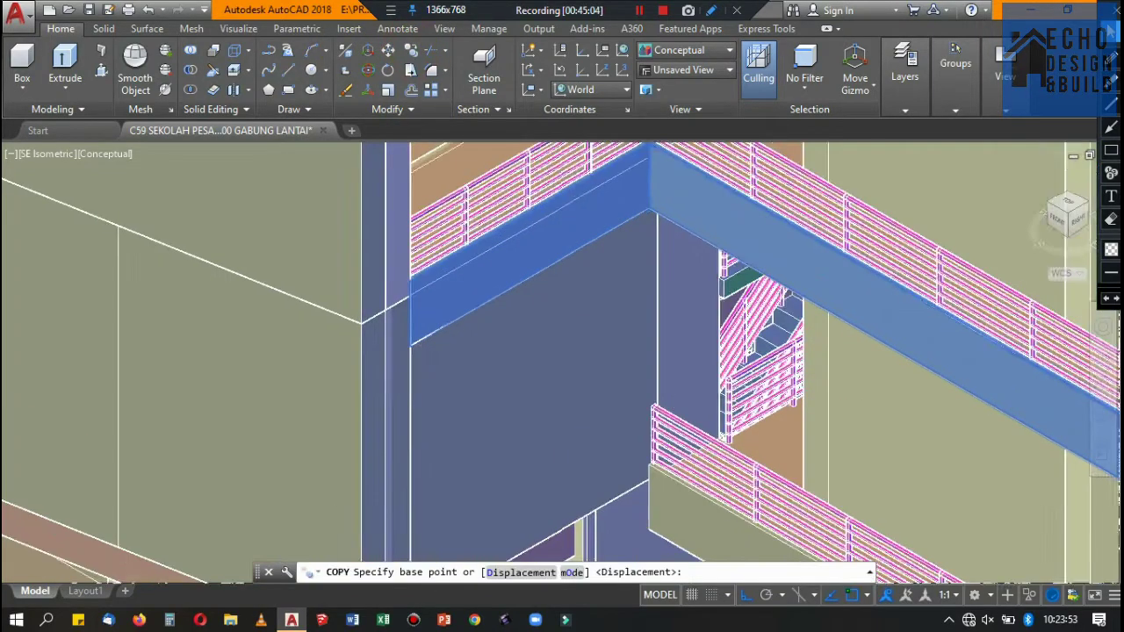
scroll(369, 228, up, 3)
scroll(369, 229, down, 2)
scroll(360, 273, up, 3)
click(360, 272)
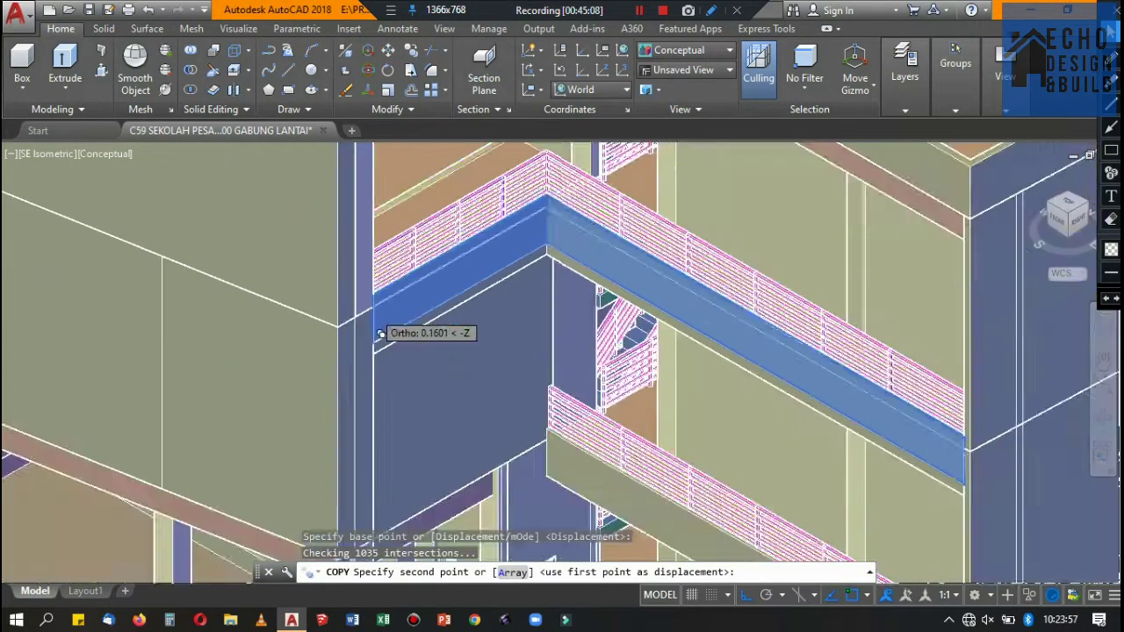
scroll(426, 329, down, 5)
scroll(427, 339, up, 3)
scroll(465, 307, up, 2)
scroll(402, 291, up, 3)
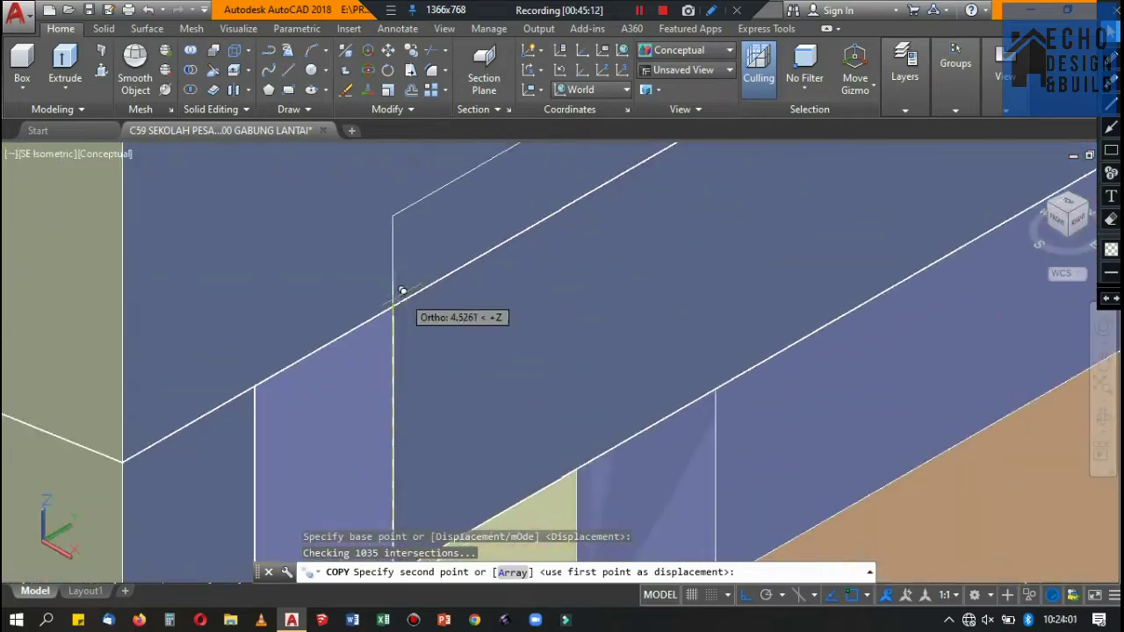
click(399, 298)
scroll(413, 281, down, 3)
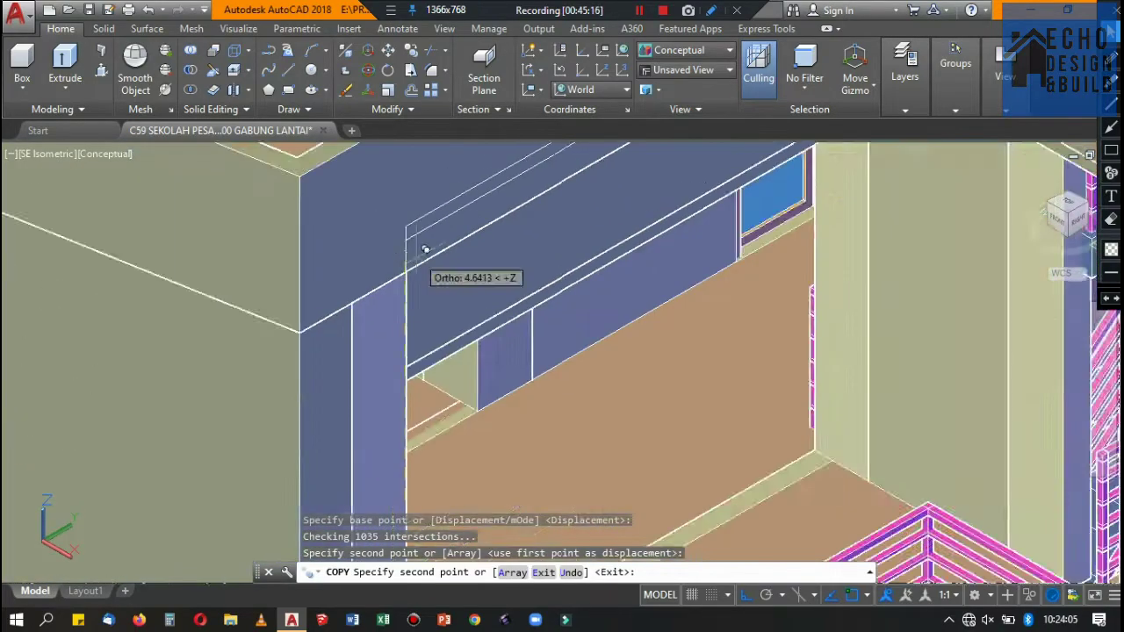
scroll(509, 312, down, 2)
scroll(639, 329, down, 3)
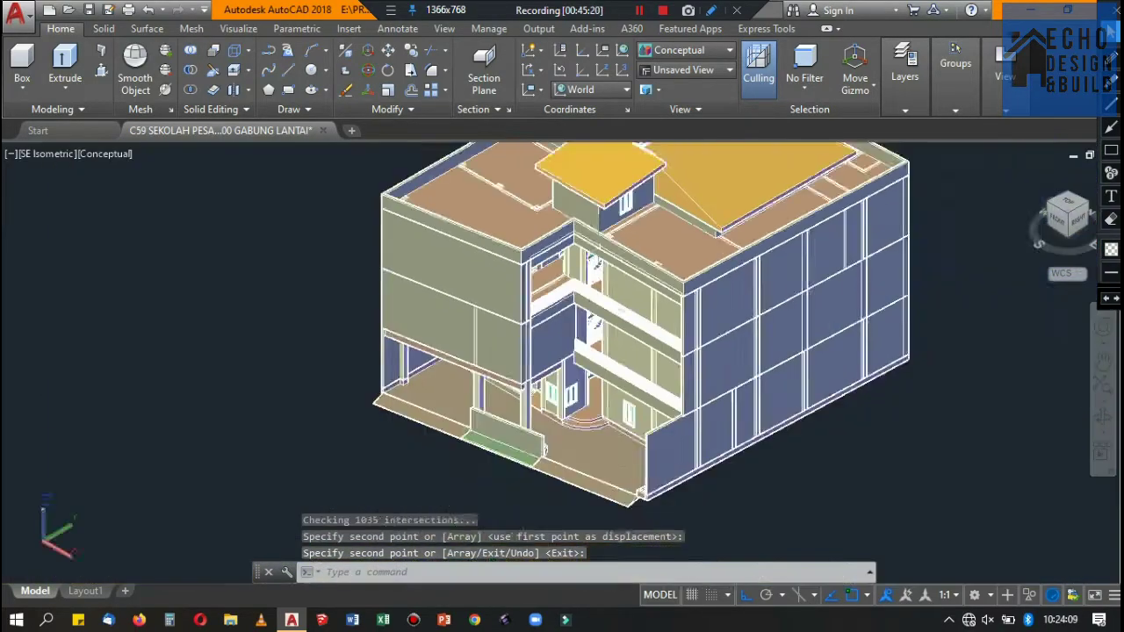
scroll(638, 329, up, 5)
scroll(639, 329, up, 2)
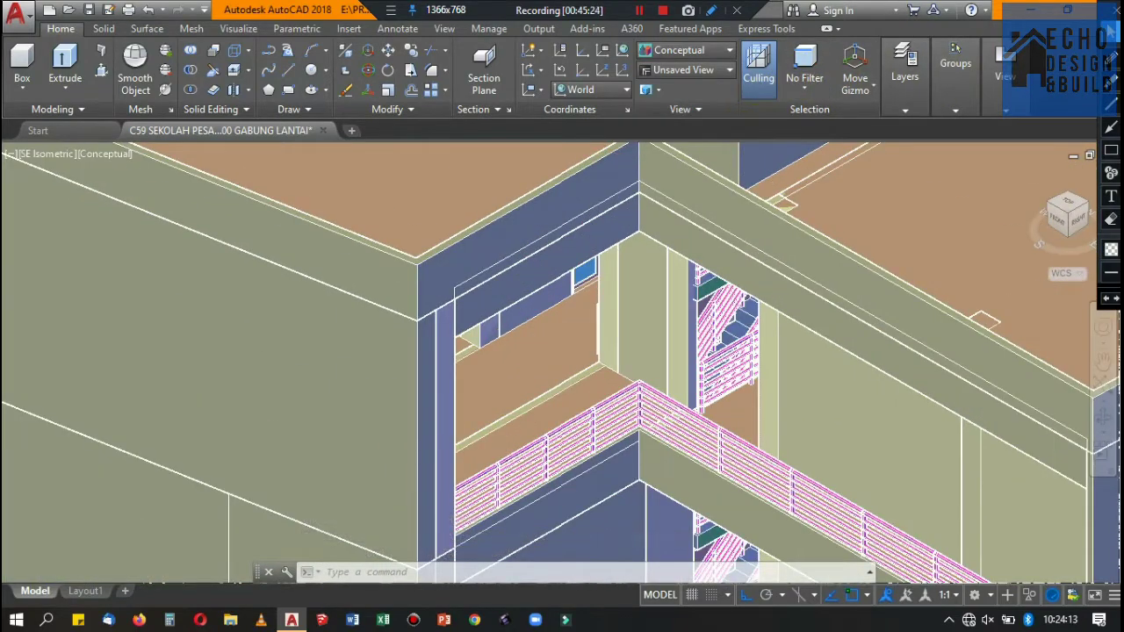
scroll(720, 368, down, 2)
scroll(720, 369, down, 2)
scroll(720, 369, down, 3)
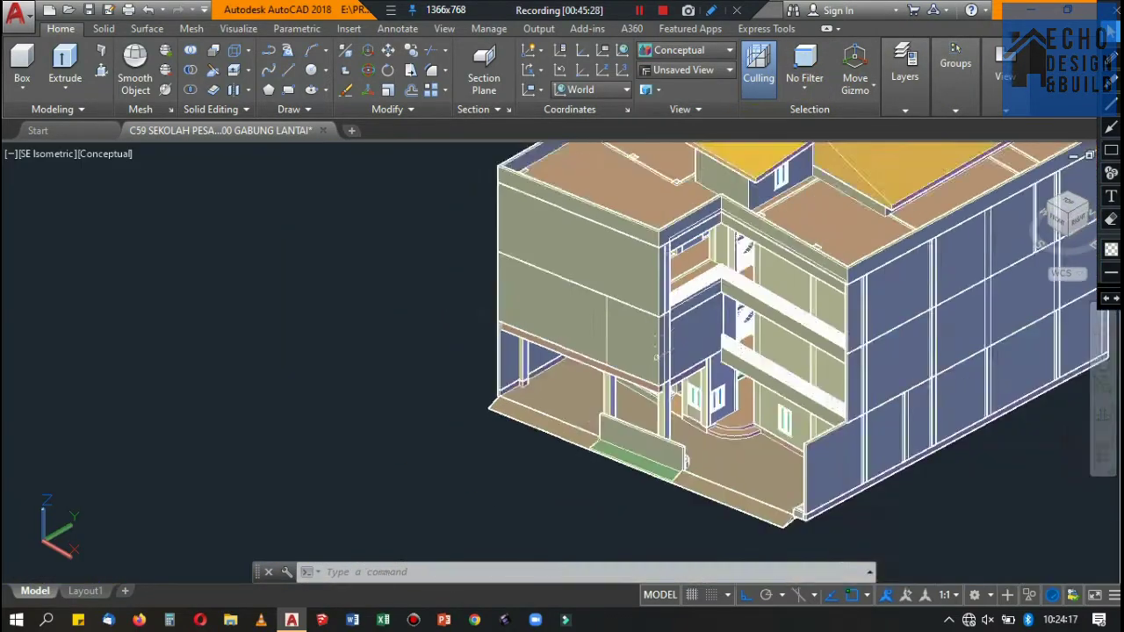
scroll(653, 330, up, 3)
scroll(653, 330, up, 2)
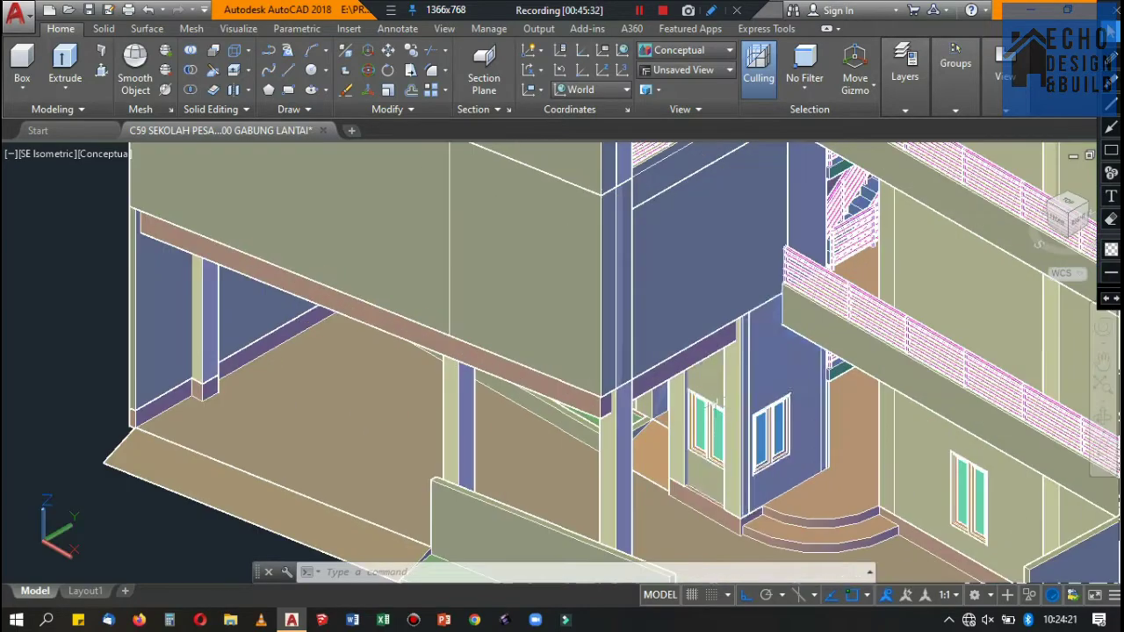
scroll(667, 338, down, 3)
scroll(705, 359, up, 2)
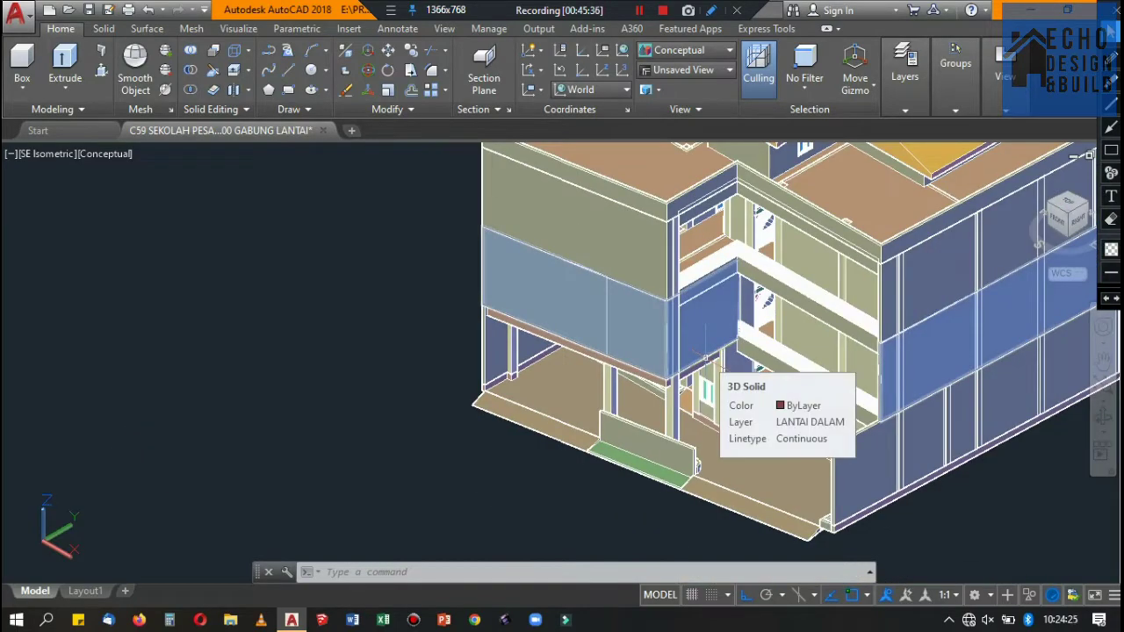
scroll(949, 340, up, 2)
scroll(904, 339, down, 3)
scroll(834, 338, up, 3)
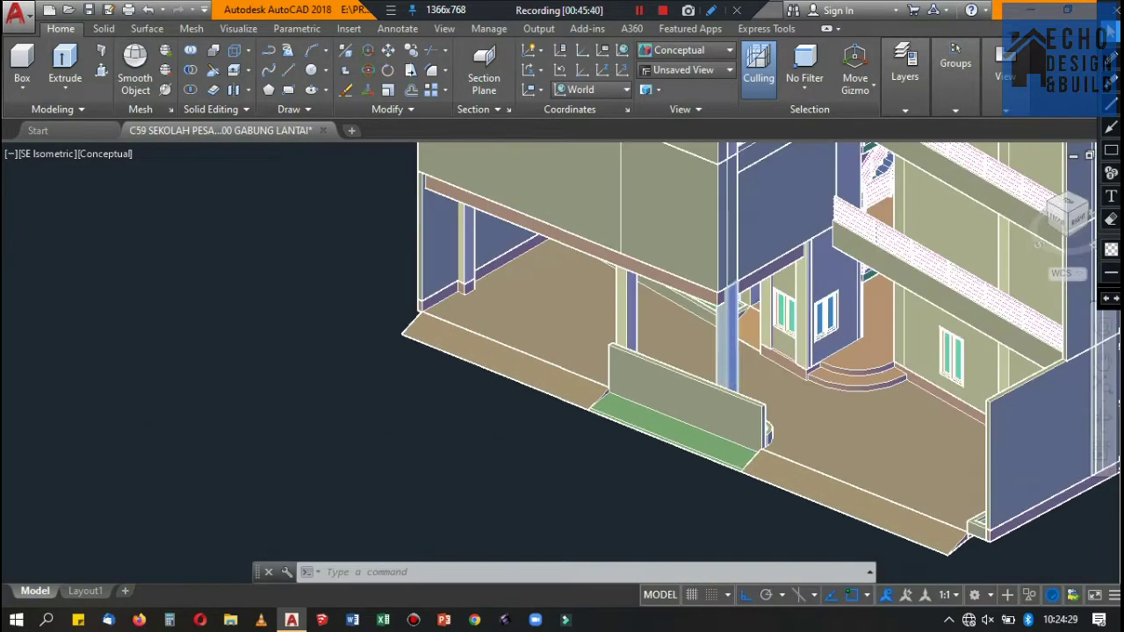
scroll(778, 337, down, 2)
scroll(834, 338, up, 3)
scroll(834, 338, down, 3)
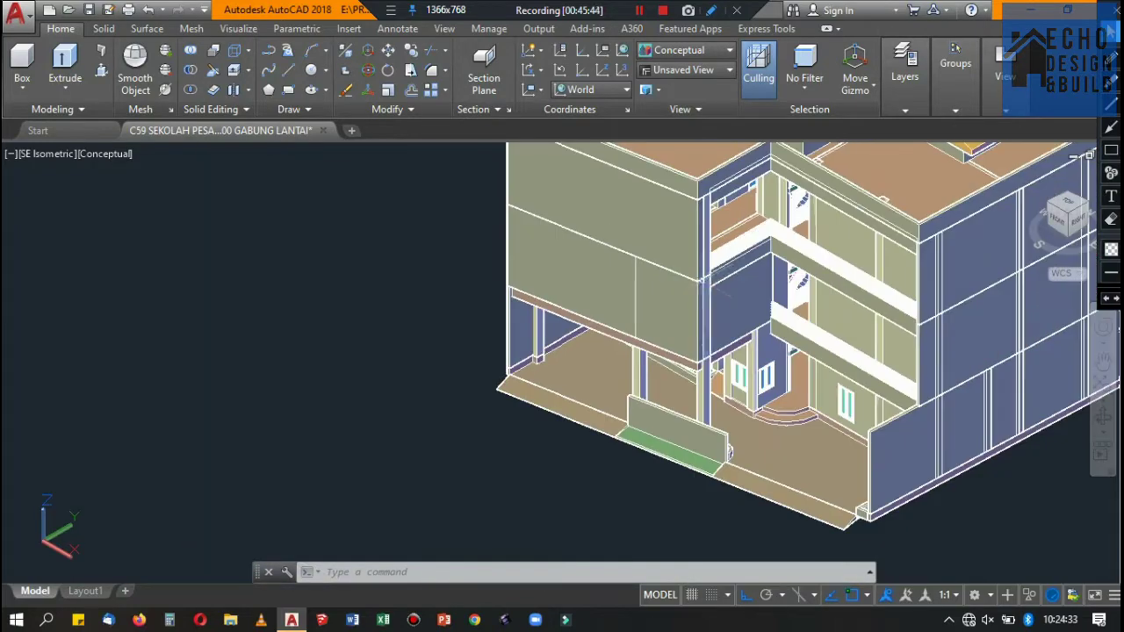
scroll(834, 338, up, 3)
scroll(835, 338, down, 2)
scroll(835, 339, down, 3)
scroll(834, 339, up, 2)
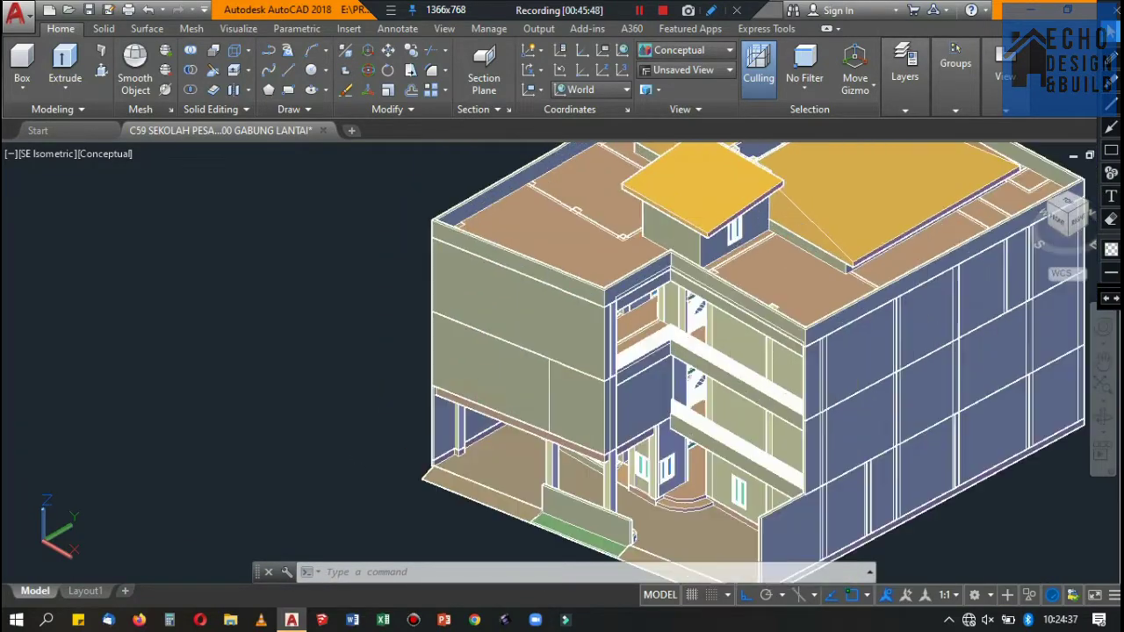
scroll(834, 338, up, 3)
scroll(834, 338, down, 1)
scroll(834, 338, down, 3)
scroll(834, 339, up, 3)
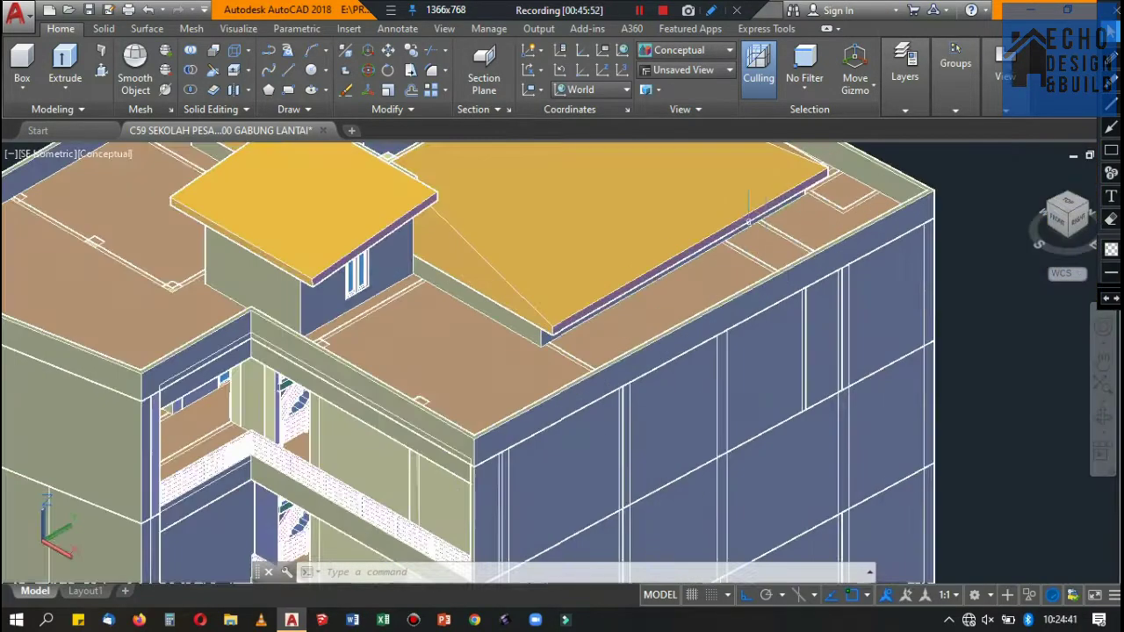
scroll(834, 338, down, 2)
scroll(639, 321, down, 1)
scroll(640, 321, up, 2)
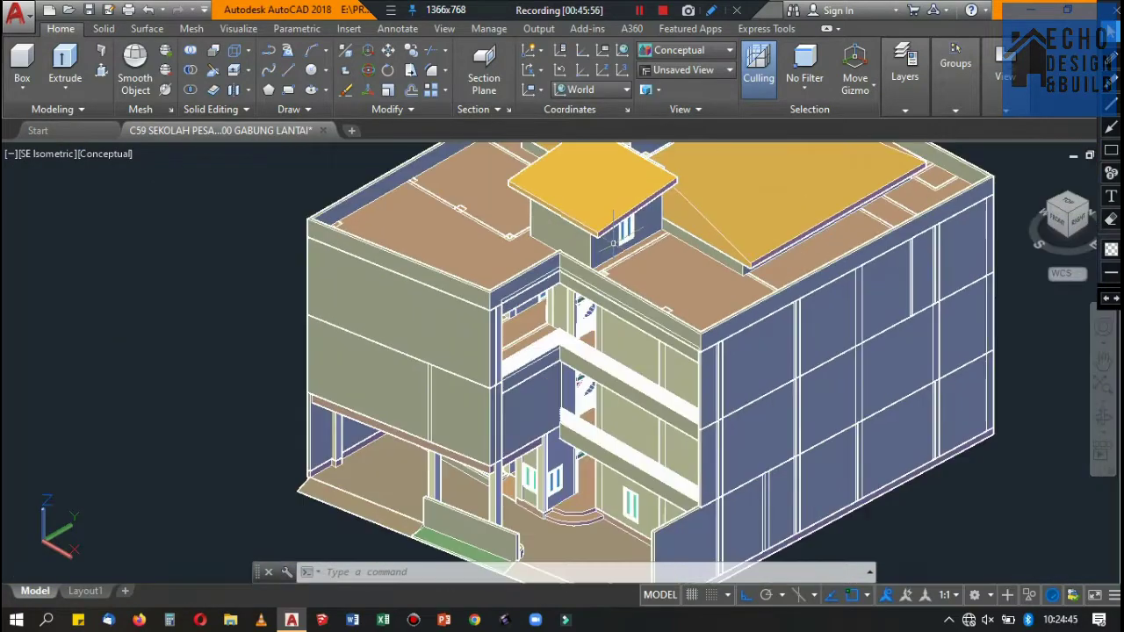
scroll(639, 321, up, 1)
scroll(640, 321, down, 4)
scroll(651, 329, up, 2)
scroll(650, 329, up, 2)
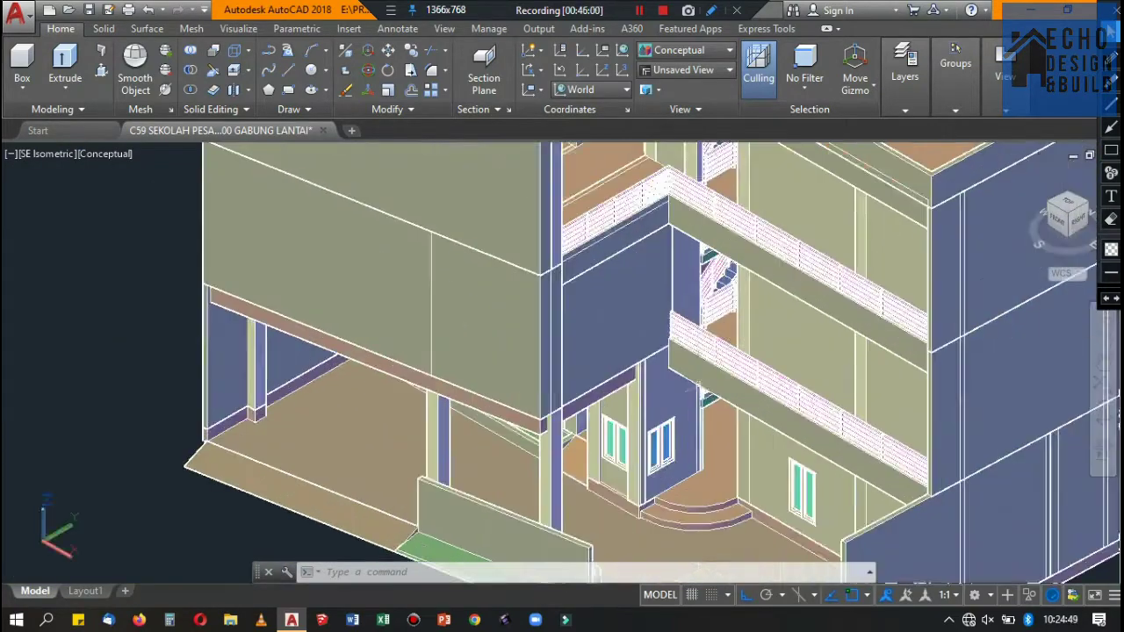
scroll(651, 329, up, 3)
Align the UCS to the beam face using the UCS Face option.
text(ucsv)
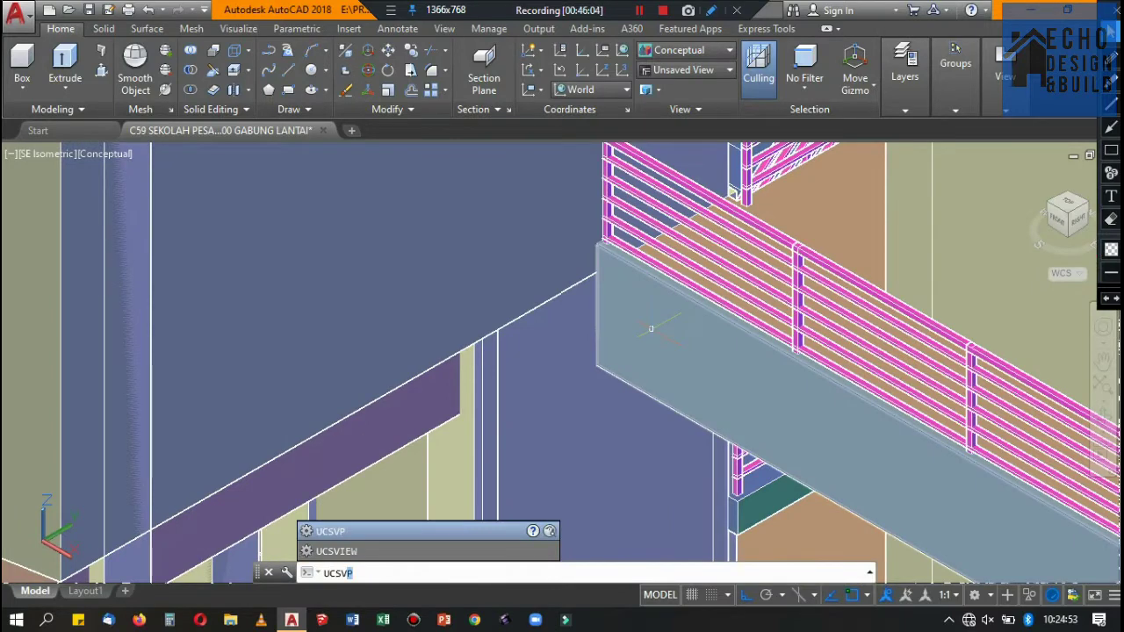
key(BackSpace)
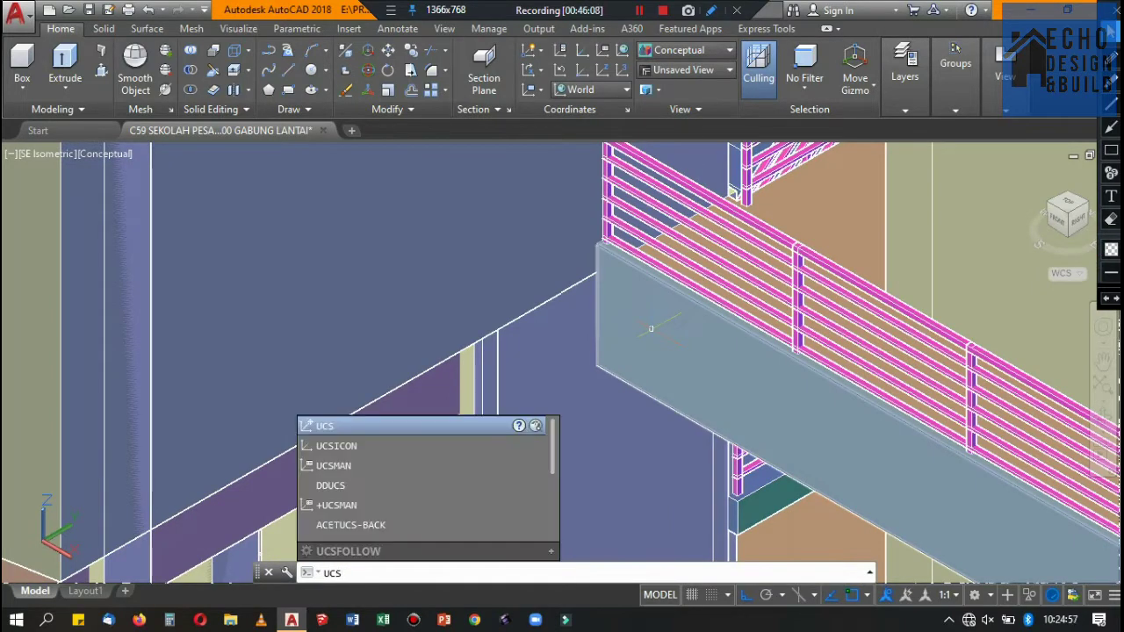
key(Return)
text(f)
key(Return)
click(597, 298)
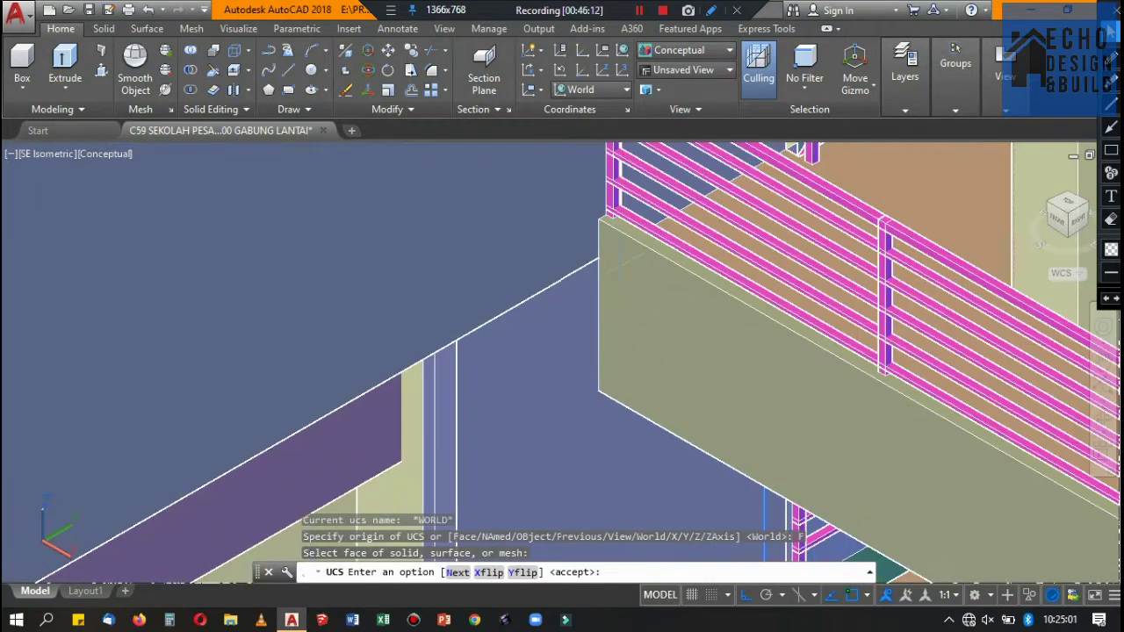
text(IN)
key(Return)
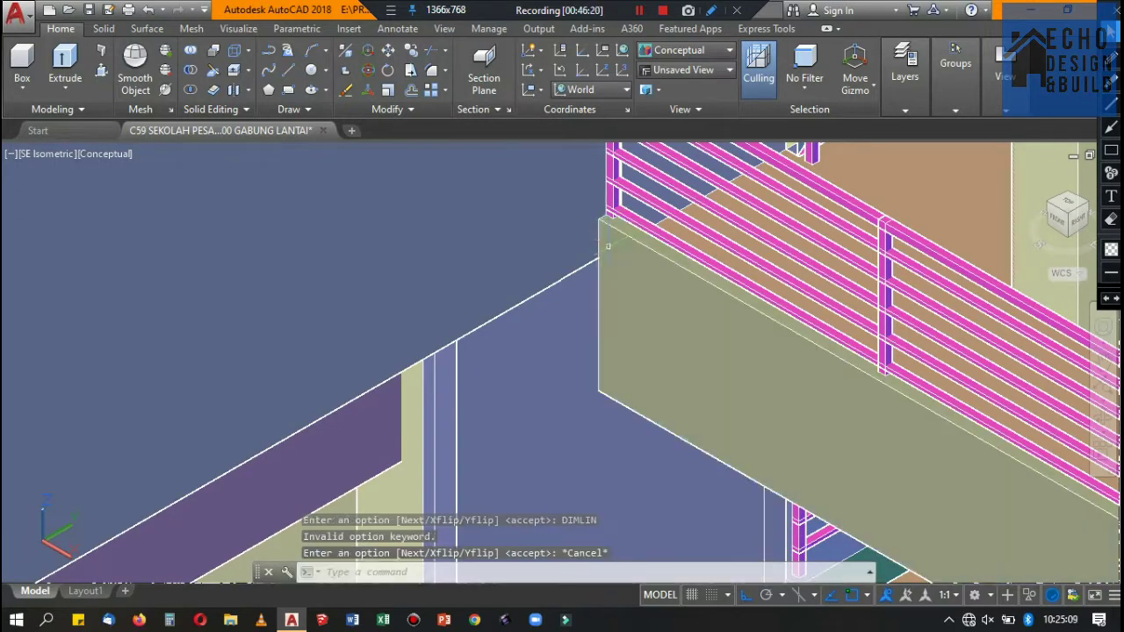
Retry aligning the UCS to the wall face and setting an origin, then cancel.
text(ucs)
key(Return)
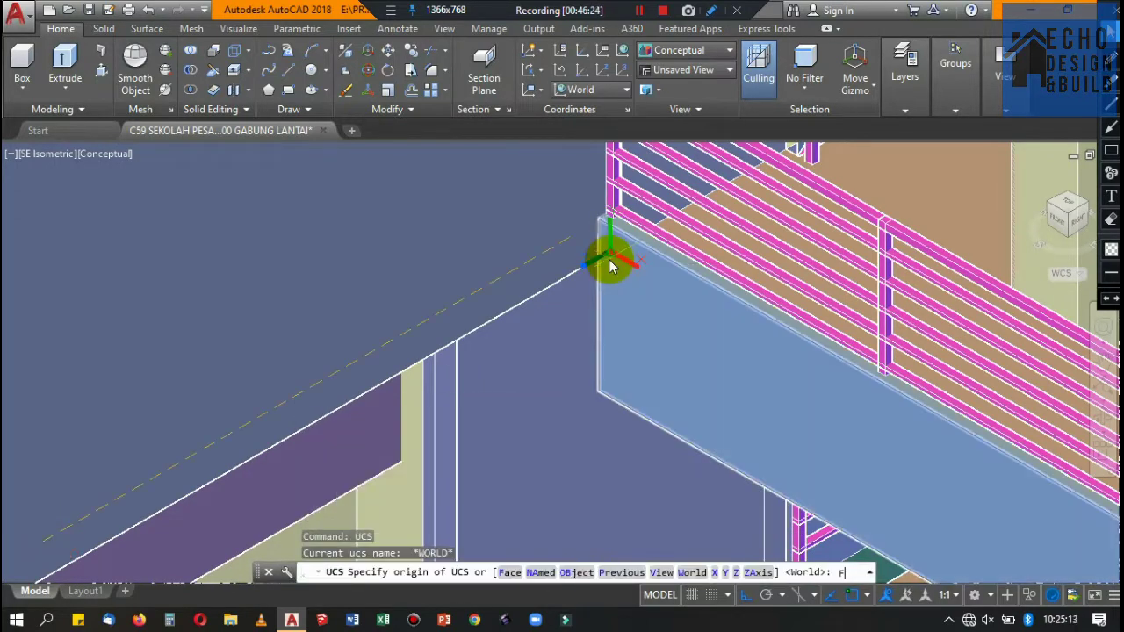
text(f)
key(Return)
click(632, 290)
key(Return)
key(Return)
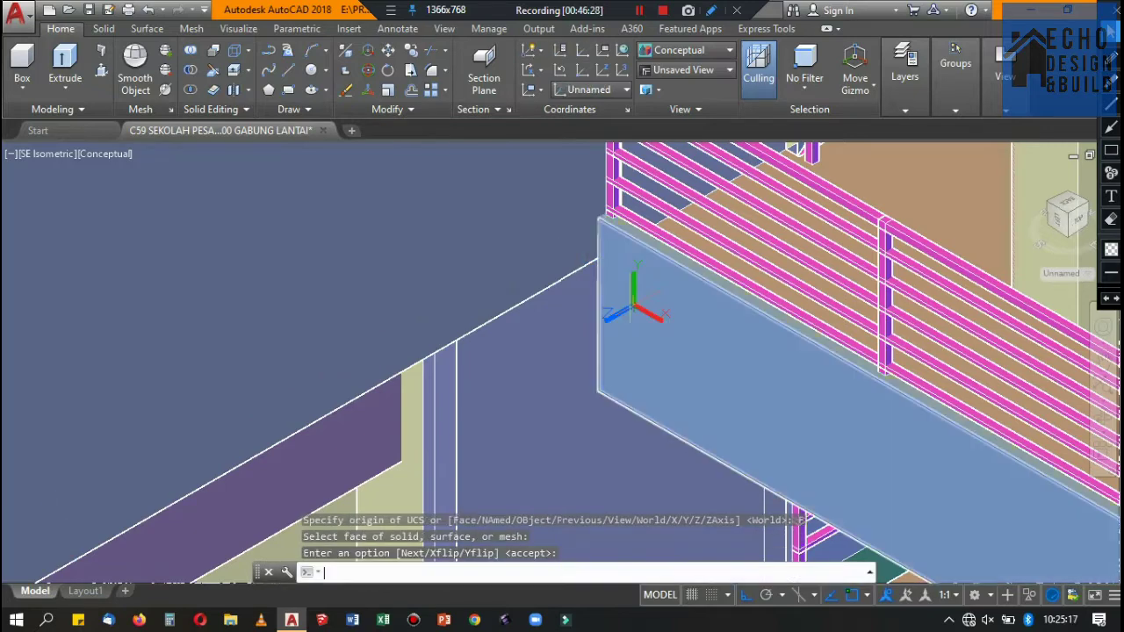
click(627, 309)
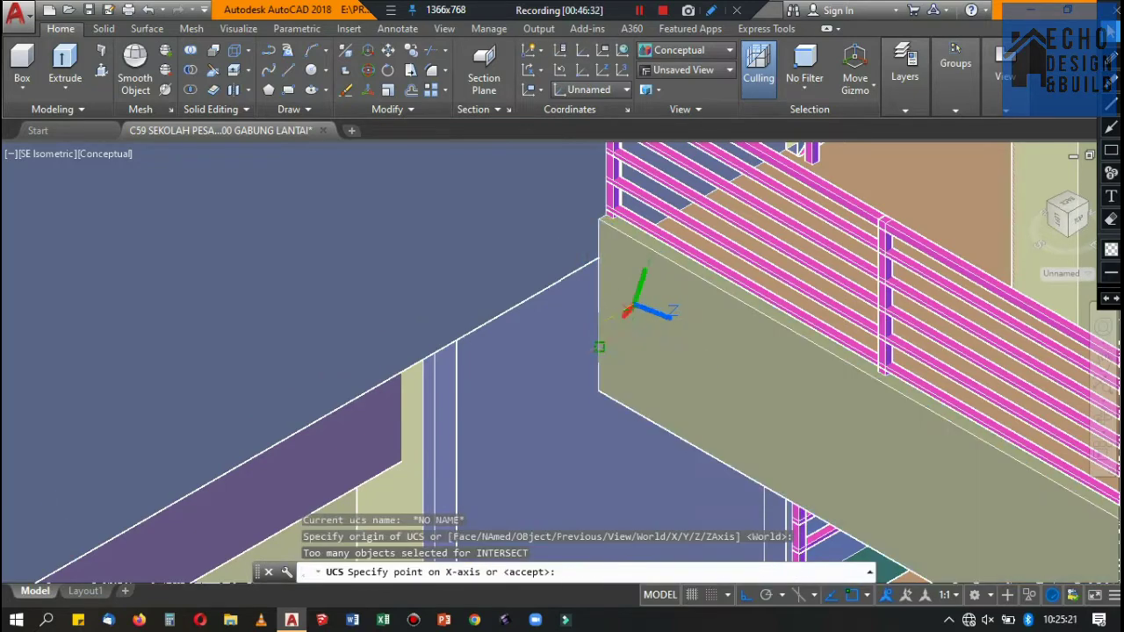
key(Escape)
Align the UCS to the right wall face of the fascia.
text(cs)
key(Return)
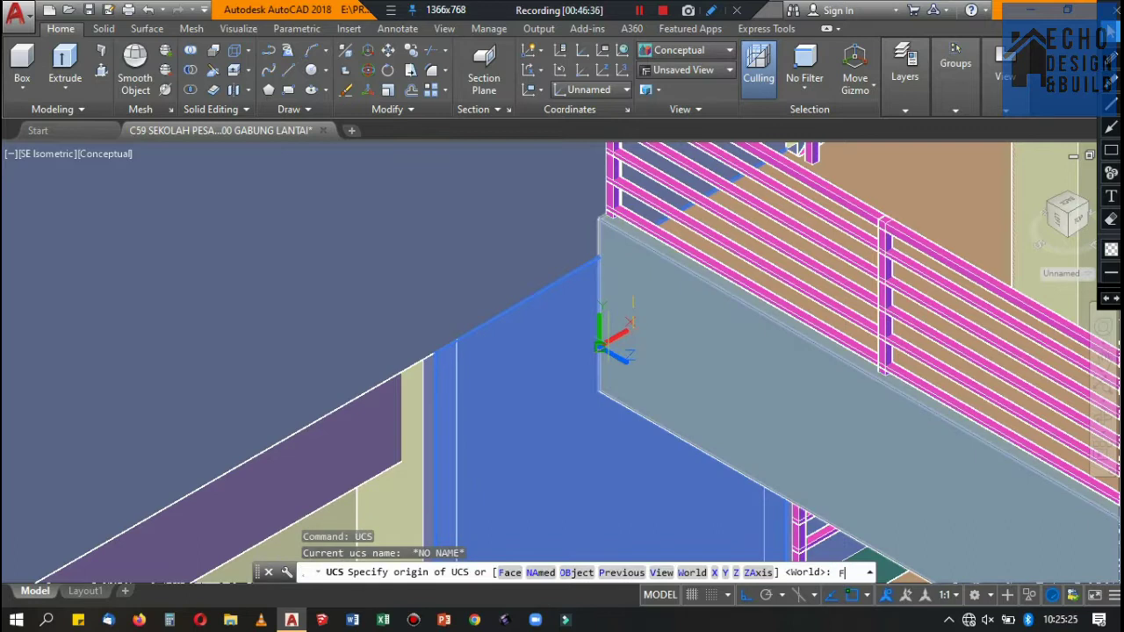
key(Return)
click(655, 303)
key(Return)
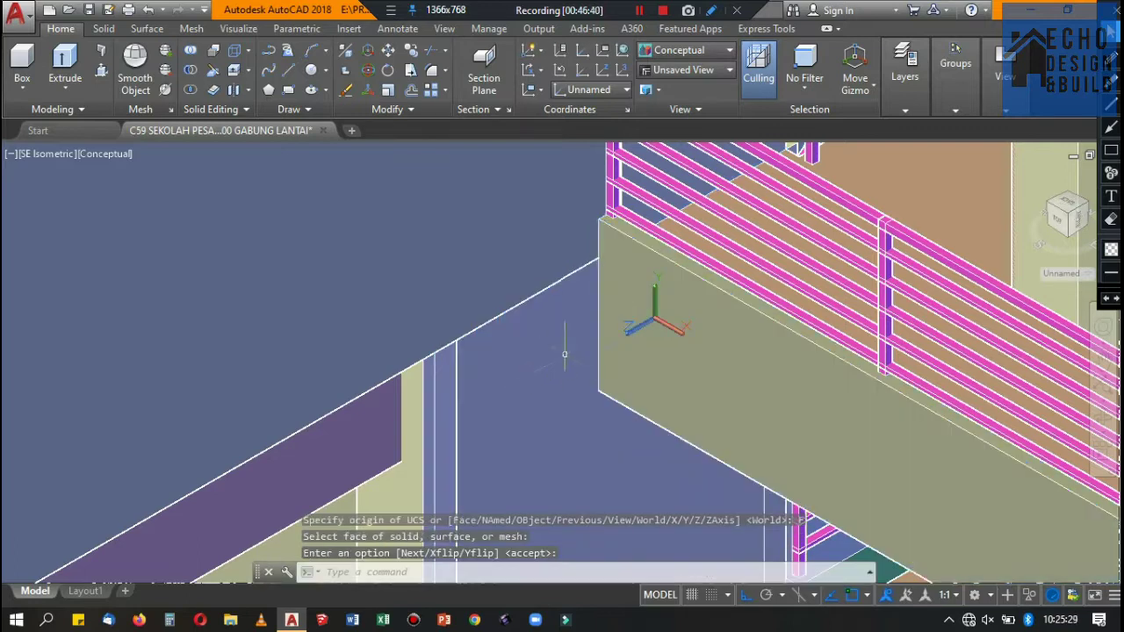
Measure the wall height (90) with DIMLIN between its top and bottom corners.
text(DIMLIN)
key(Return)
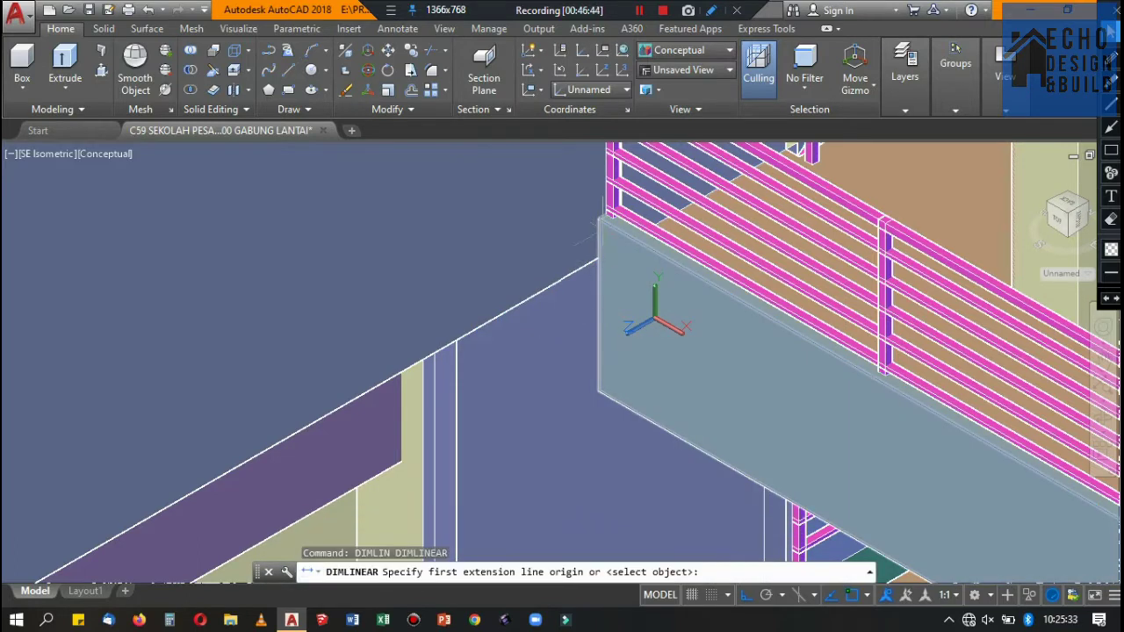
click(599, 219)
click(597, 393)
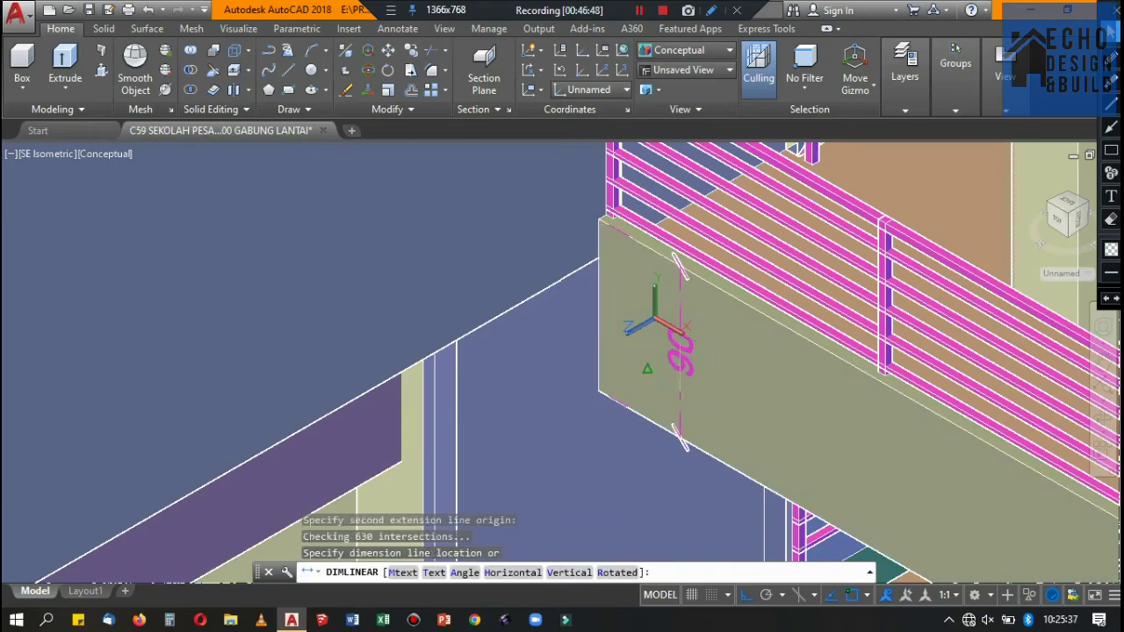
scroll(598, 393, up, 3)
Cancel the pending linear dimension and switch the view to 2D Wireframe.
scroll(527, 334, down, 5)
scroll(514, 300, down, 5)
key(Escape)
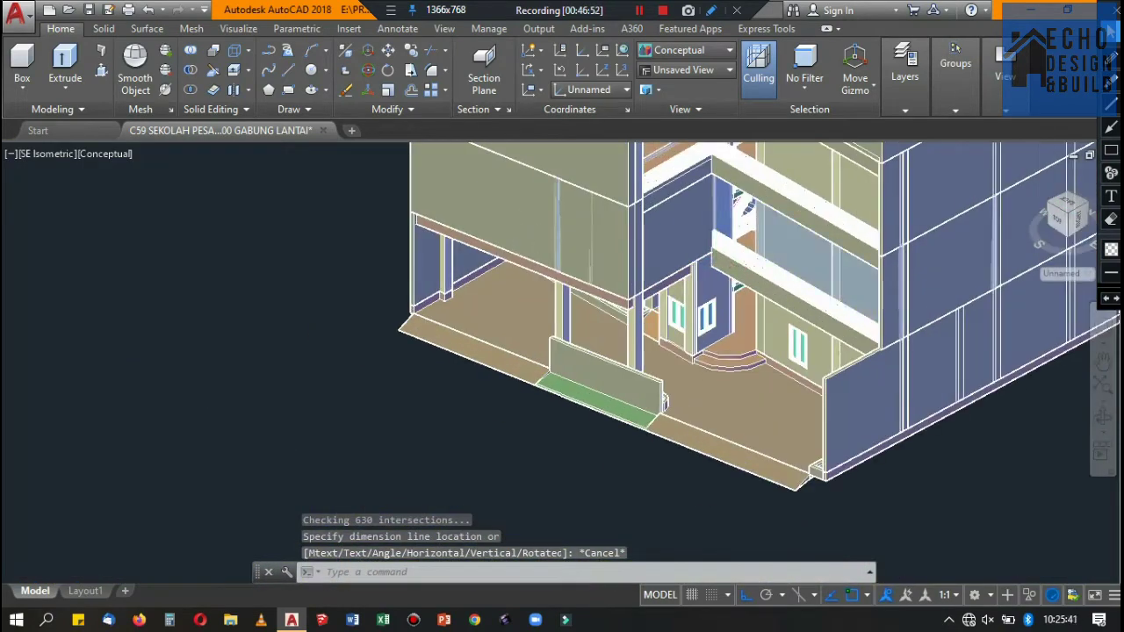
scroll(513, 300, down, 5)
click(689, 50)
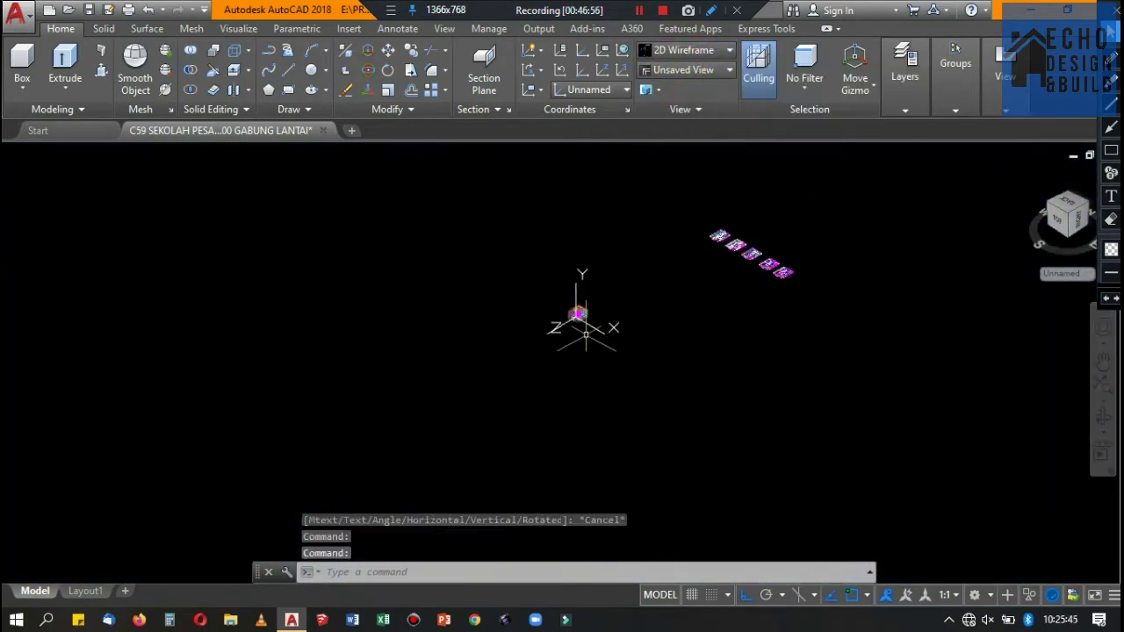
scroll(803, 243, up, 2)
scroll(615, 283, up, 3)
scroll(495, 279, up, 3)
scroll(495, 279, down, 3)
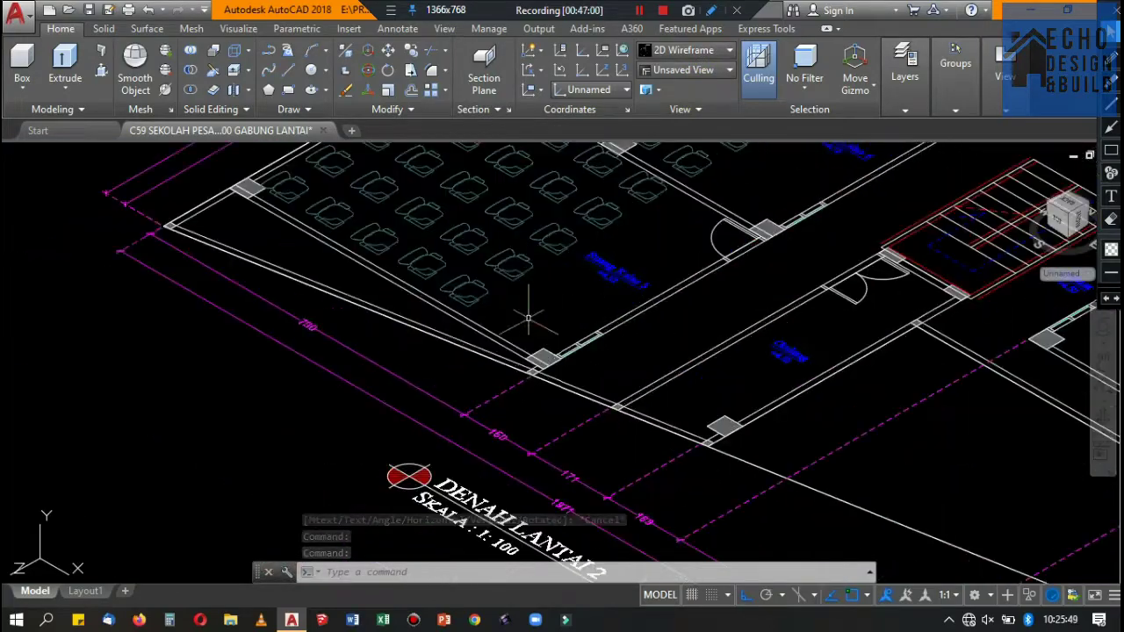
scroll(534, 313, down, 3)
scroll(518, 342, down, 3)
scroll(502, 360, up, 3)
scroll(451, 294, up, 3)
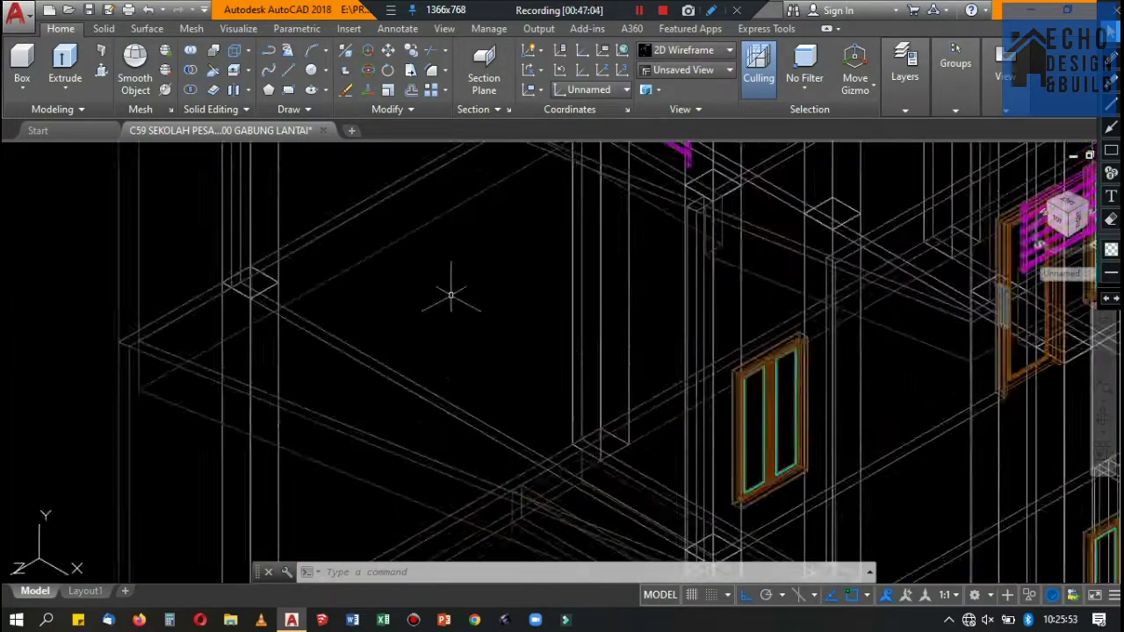
scroll(492, 333, down, 1)
scroll(606, 345, down, 3)
scroll(665, 344, up, 3)
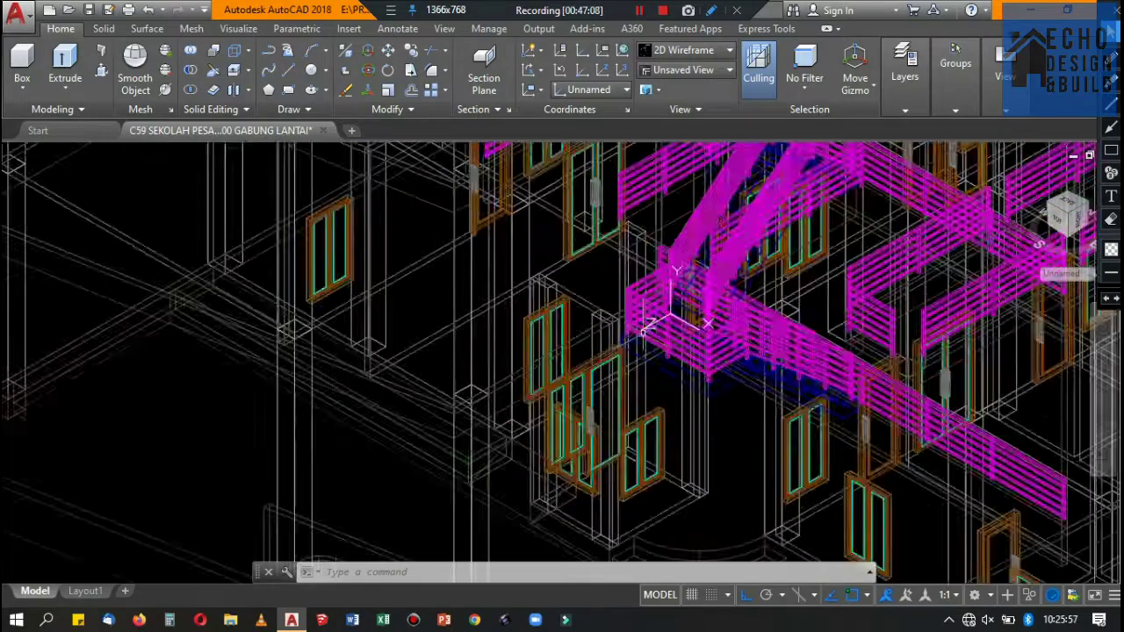
scroll(571, 355, down, 5)
scroll(571, 360, down, 2)
scroll(687, 281, up, 4)
scroll(688, 281, up, 5)
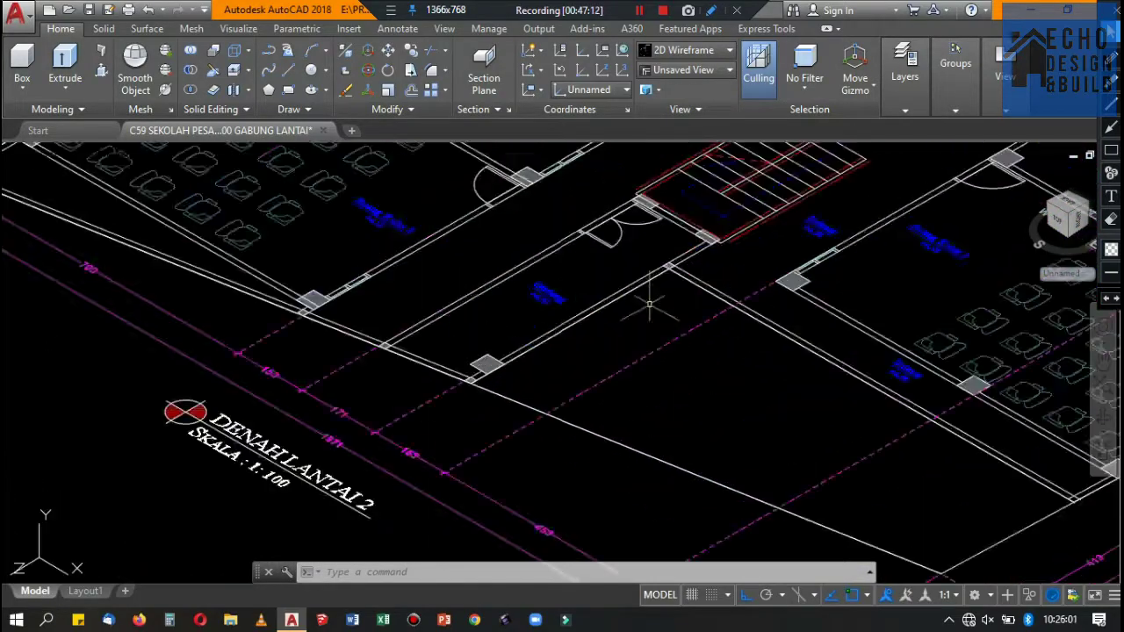
scroll(647, 301, down, 2)
scroll(364, 158, up, 2)
Set up a polysolid with width 0.13, Left justification and height 0.9.
click(102, 52)
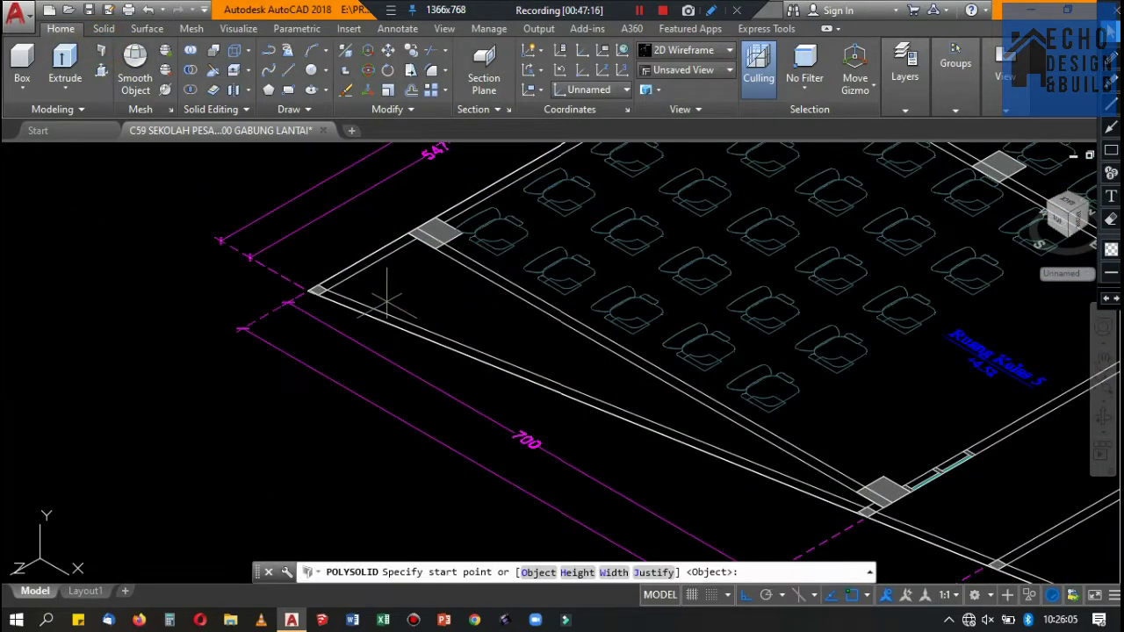
scroll(386, 289, up, 2)
text(w)
key(Return)
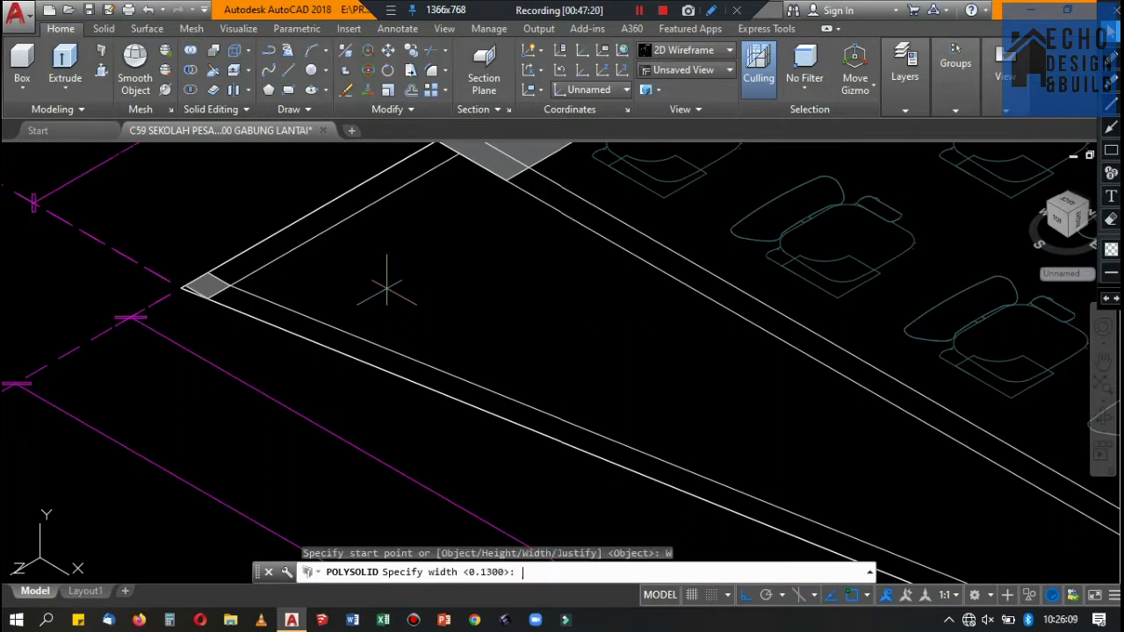
key(Return)
text(j)
key(Return)
text(l)
key(Return)
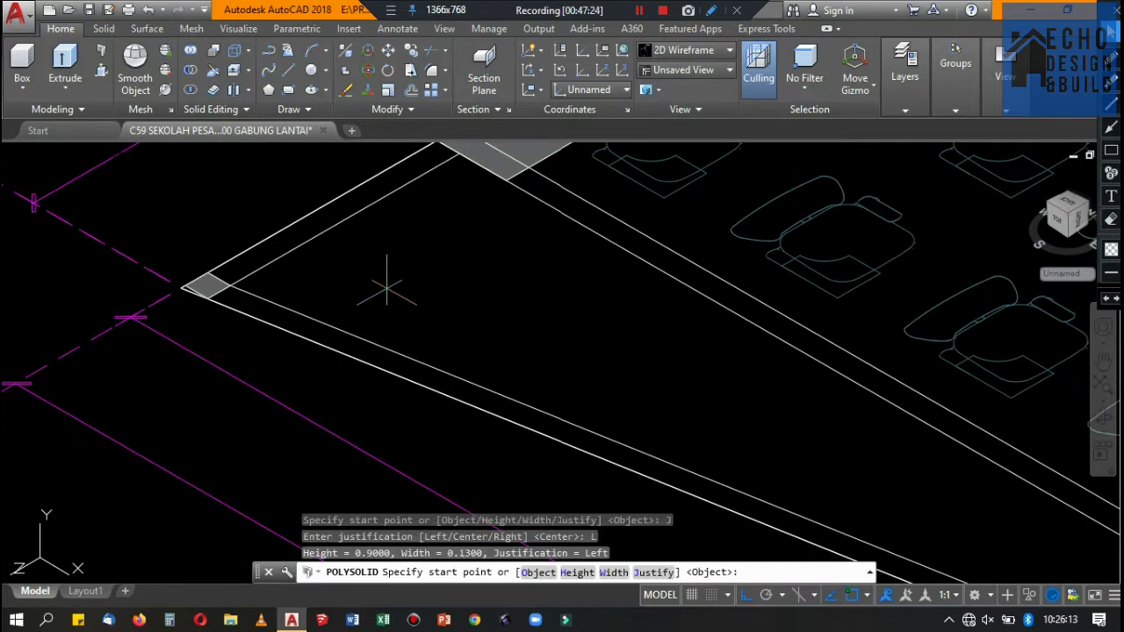
text(h)
key(Return)
key(Return)
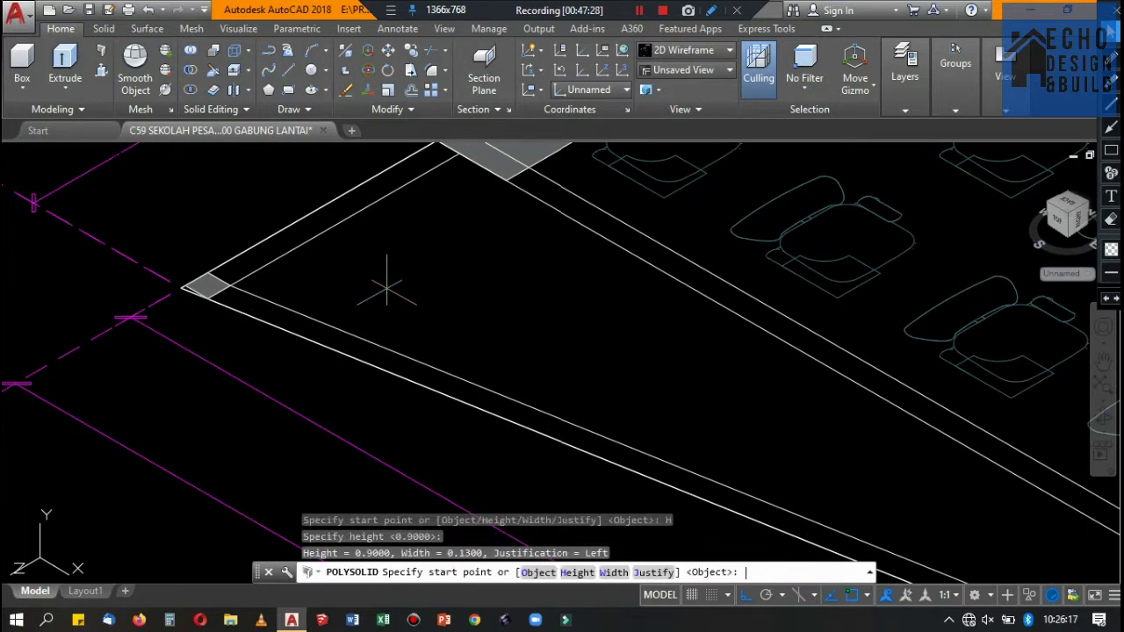
scroll(376, 276, down, 3)
scroll(247, 224, up, 5)
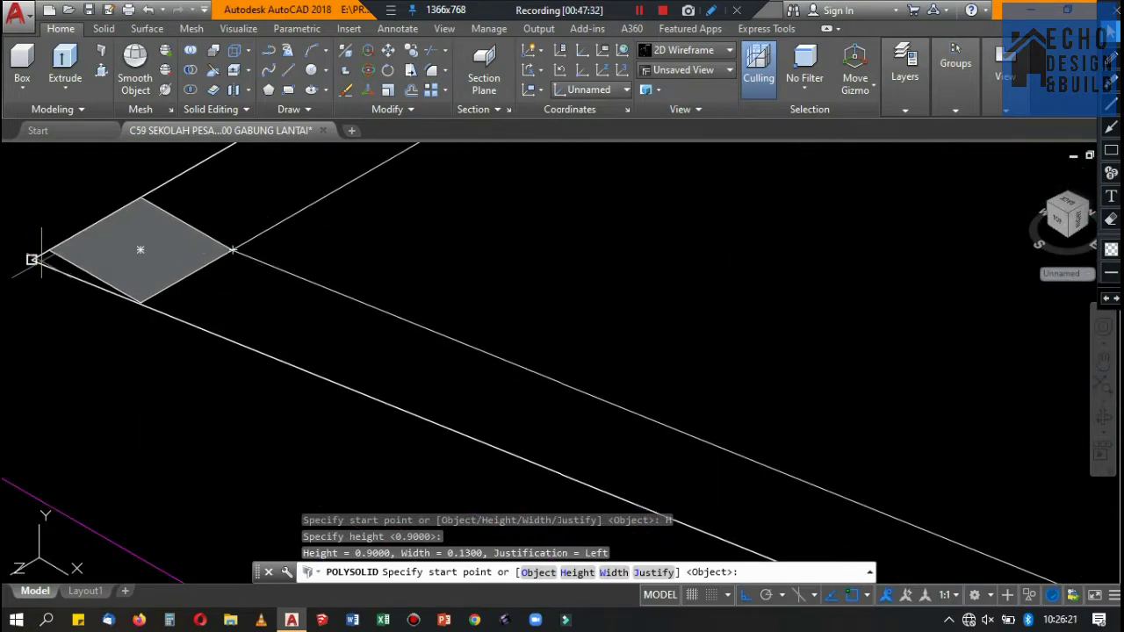
click(140, 299)
scroll(141, 299, down, 3)
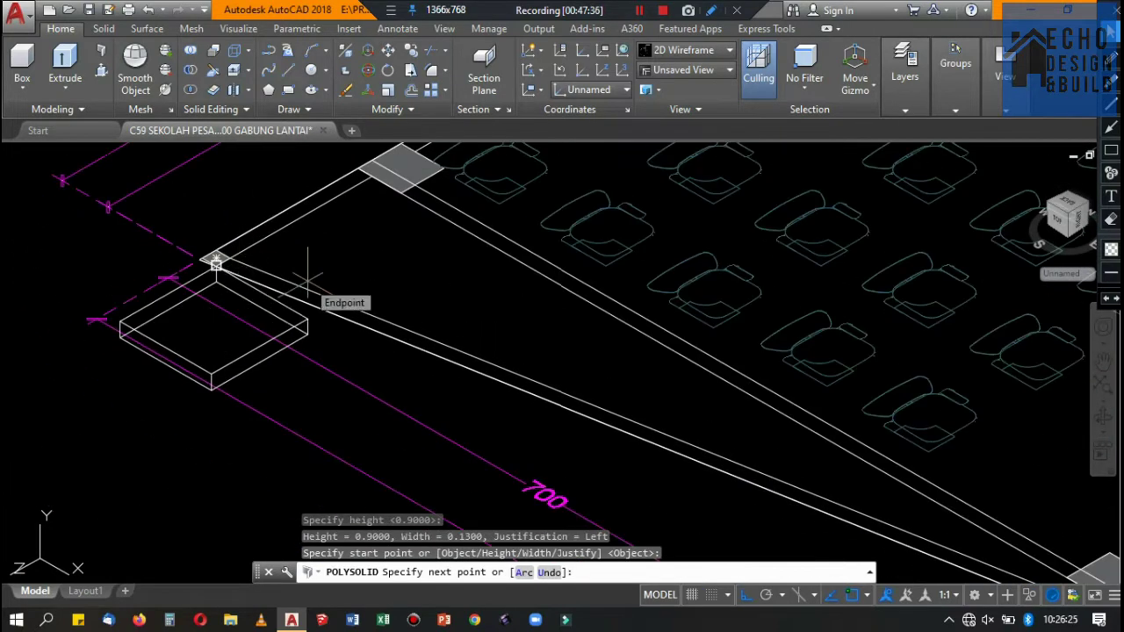
key(Escape)
Reset the UCS to World and trace the polysolid along the slab edge to the column.
text(ucs w)
scroll(271, 247, up, 3)
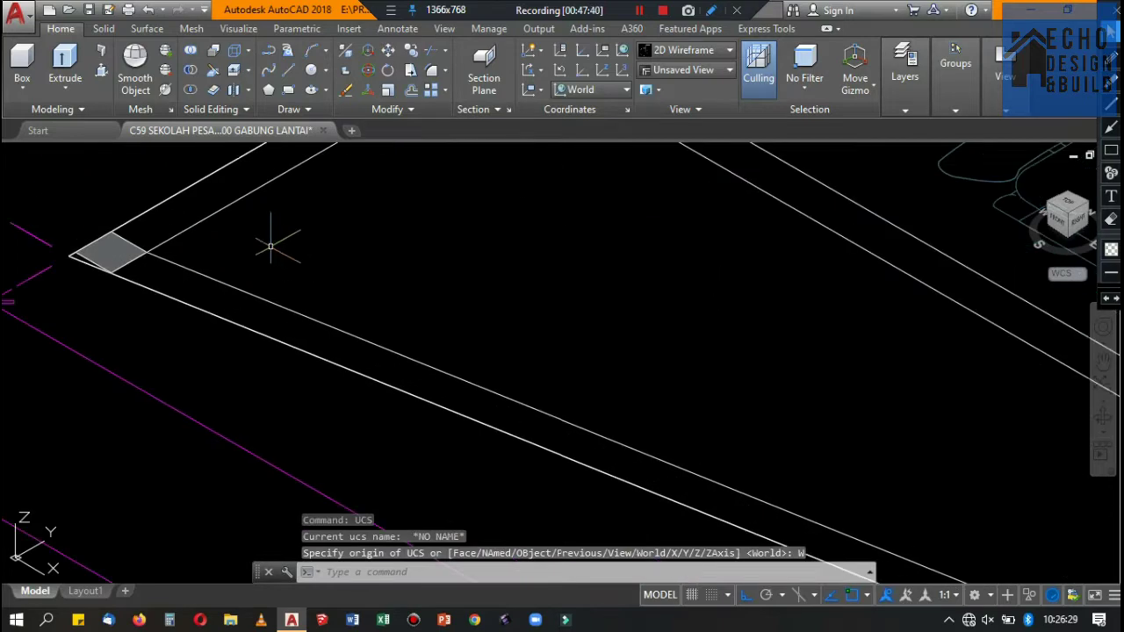
click(102, 52)
click(107, 257)
scroll(215, 268, down, 3)
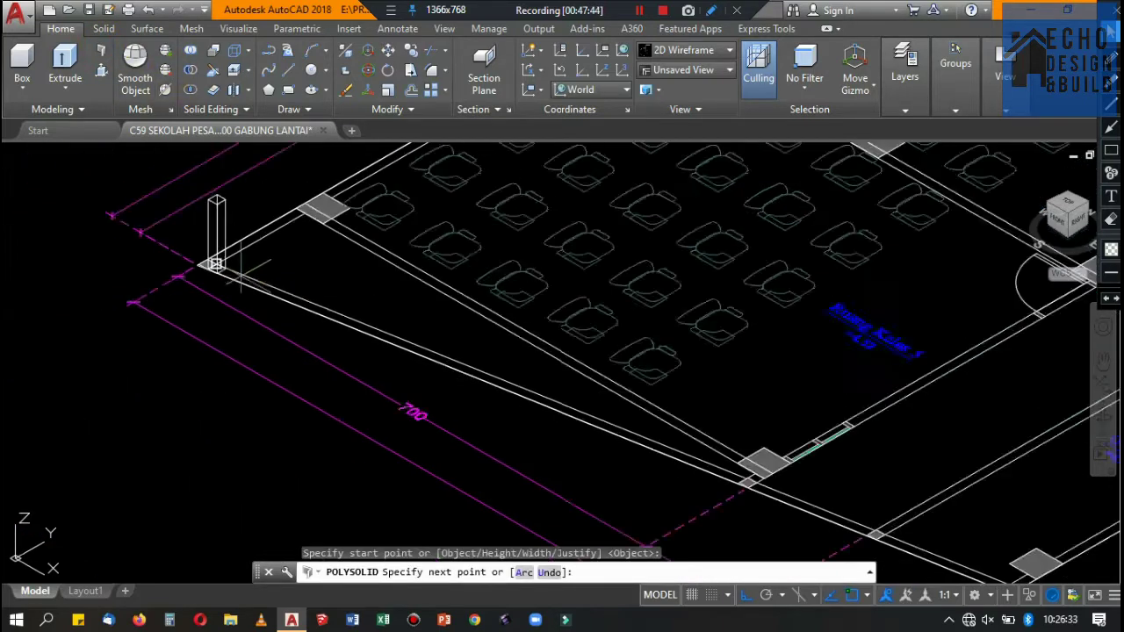
scroll(172, 246, up, 3)
key(Escape)
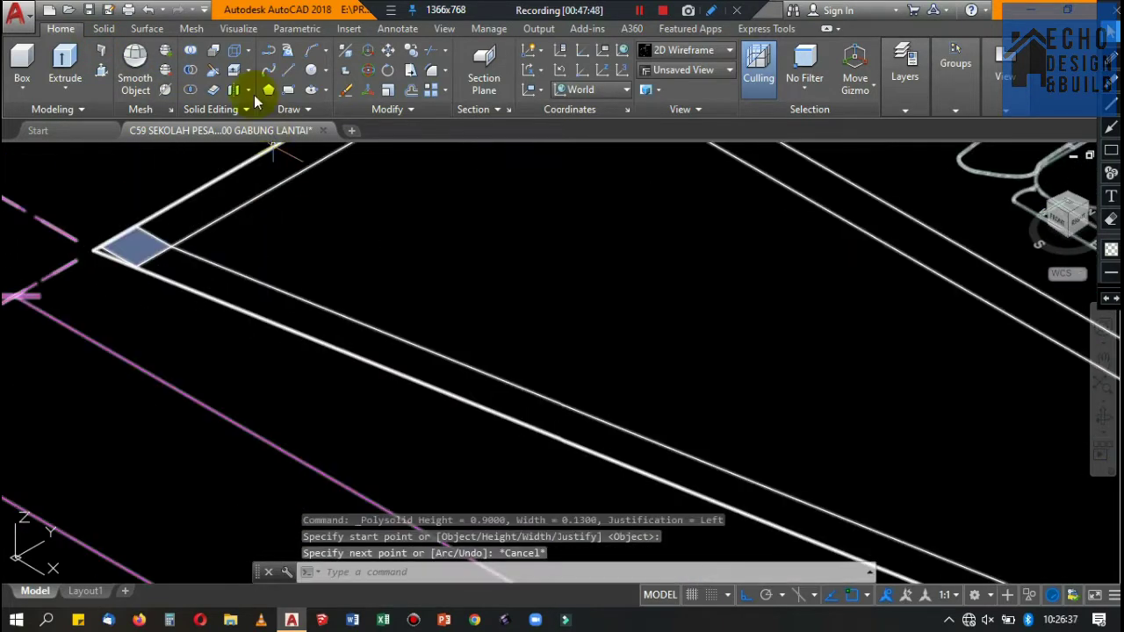
click(102, 53)
click(97, 250)
scroll(264, 220, down, 3)
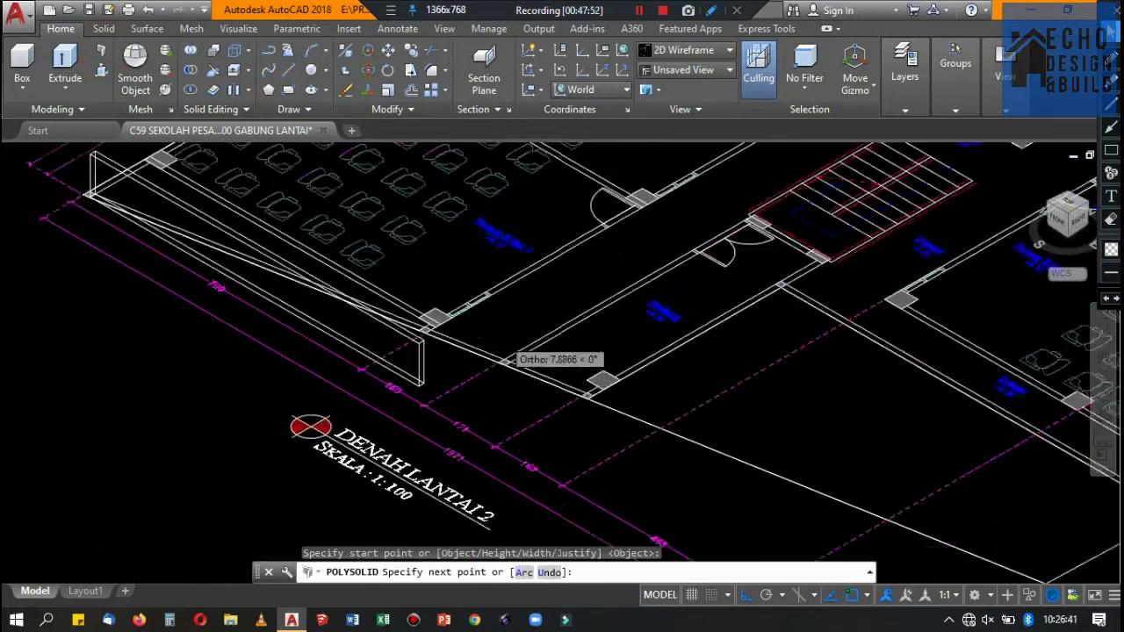
scroll(501, 413, up, 4)
scroll(483, 329, down, 3)
scroll(527, 351, up, 3)
scroll(527, 352, up, 2)
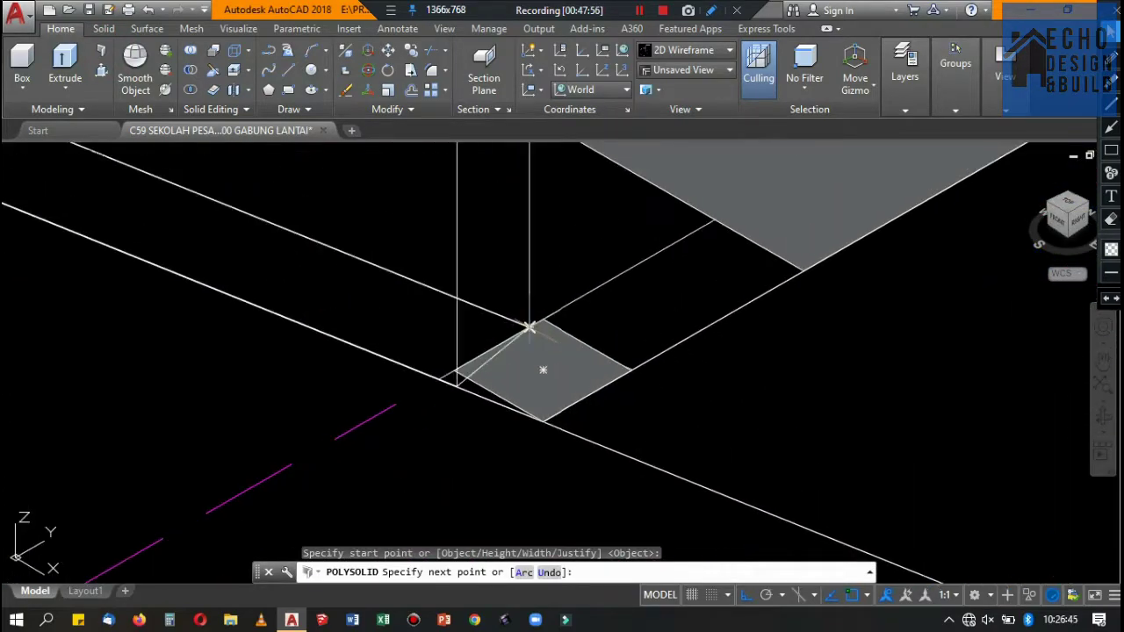
click(529, 323)
scroll(529, 323, down, 2)
scroll(690, 296, up, 3)
scroll(694, 303, up, 3)
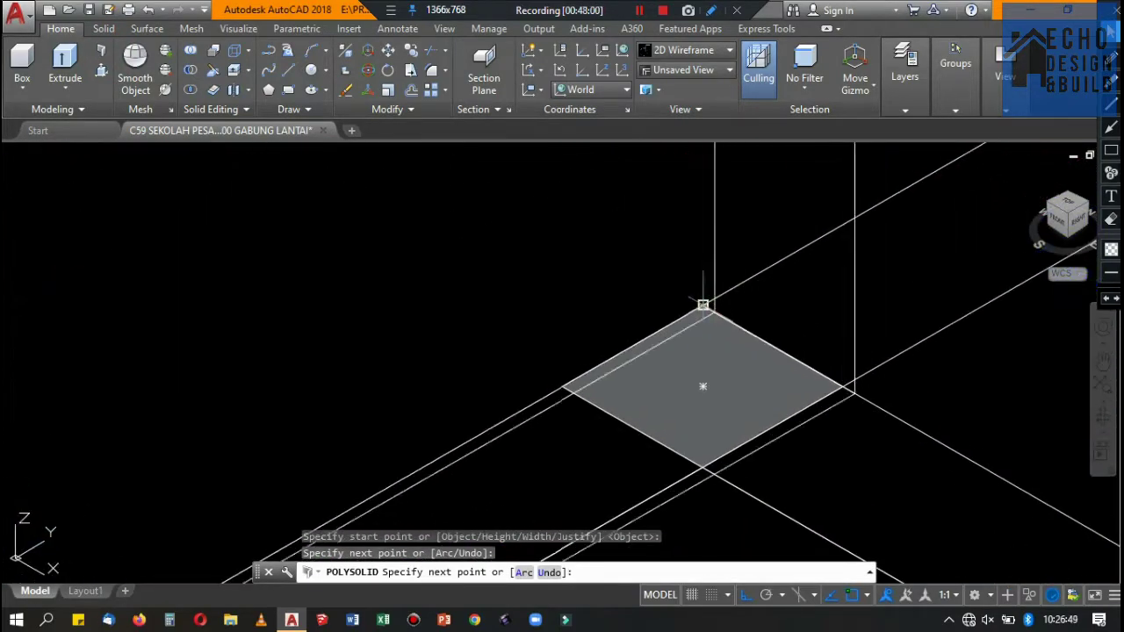
click(702, 307)
scroll(730, 263, down, 4)
key(Return)
Move the new polysolid vertically up to its floor on the 3D building.
drag(731, 264, 527, 352)
scroll(489, 301, up, 2)
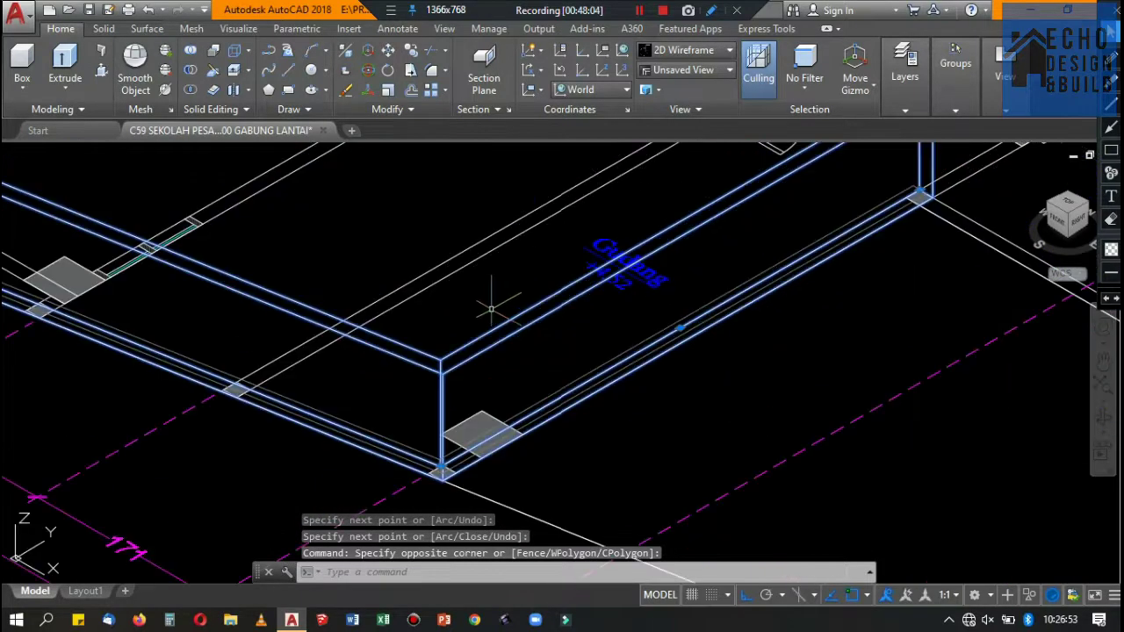
scroll(524, 308, up, 2)
scroll(524, 308, up, 2)
text(m)
key(Return)
click(442, 325)
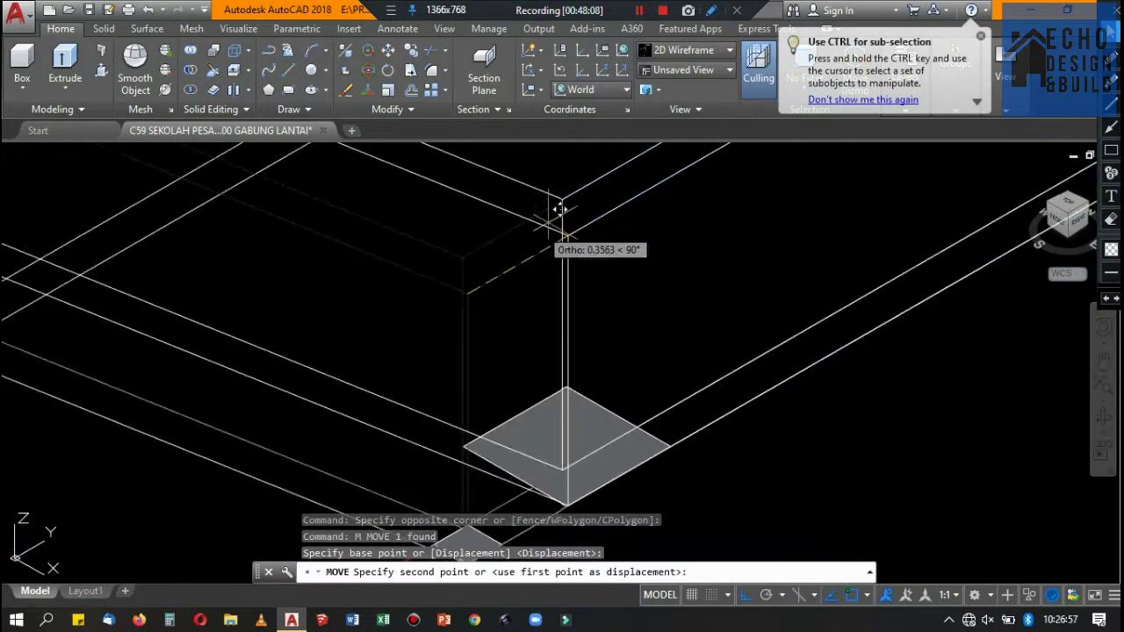
scroll(663, 222, down, 6)
scroll(663, 222, up, 5)
scroll(590, 251, up, 3)
scroll(553, 326, down, 2)
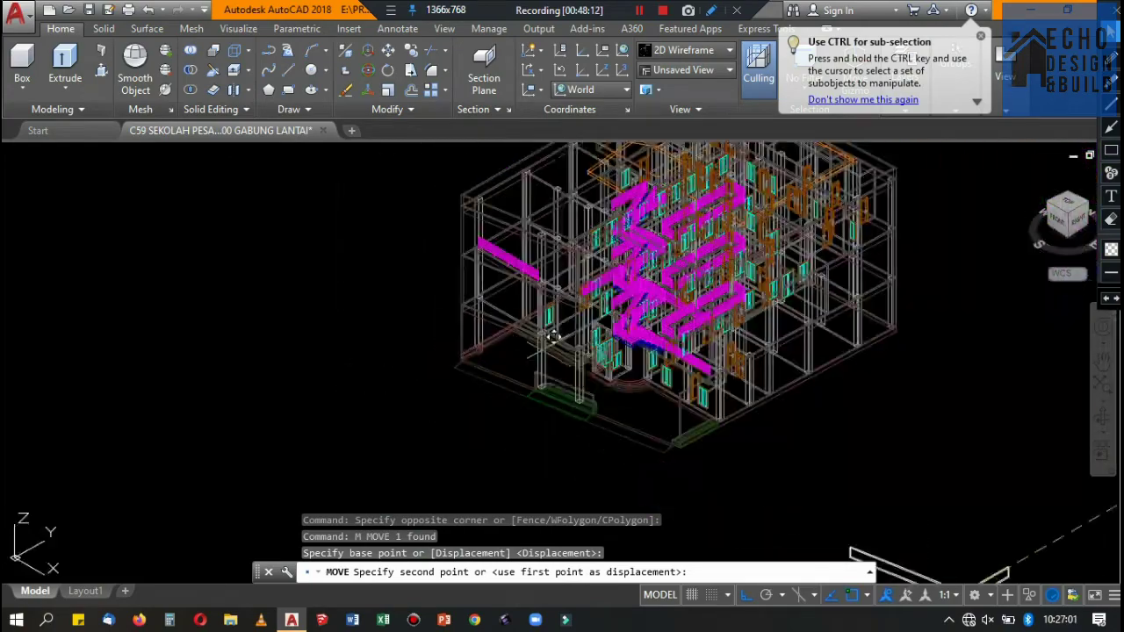
scroll(571, 305, up, 2)
scroll(571, 305, up, 3)
scroll(620, 281, up, 3)
scroll(665, 238, up, 2)
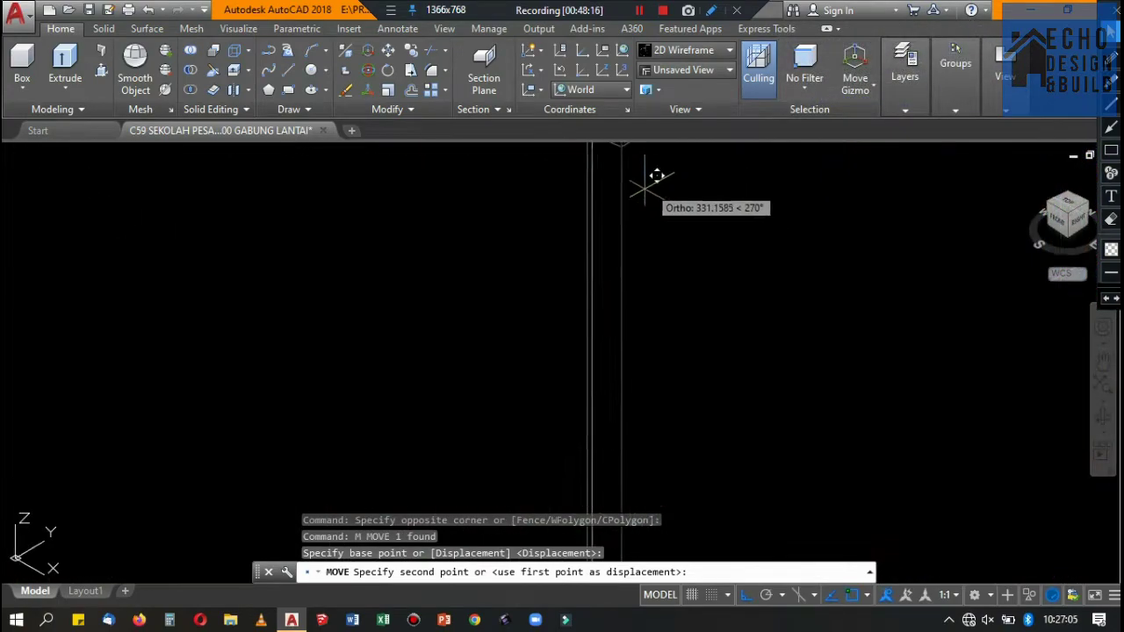
scroll(627, 176, down, 3)
scroll(672, 241, up, 3)
scroll(666, 237, up, 3)
click(661, 225)
scroll(615, 219, down, 4)
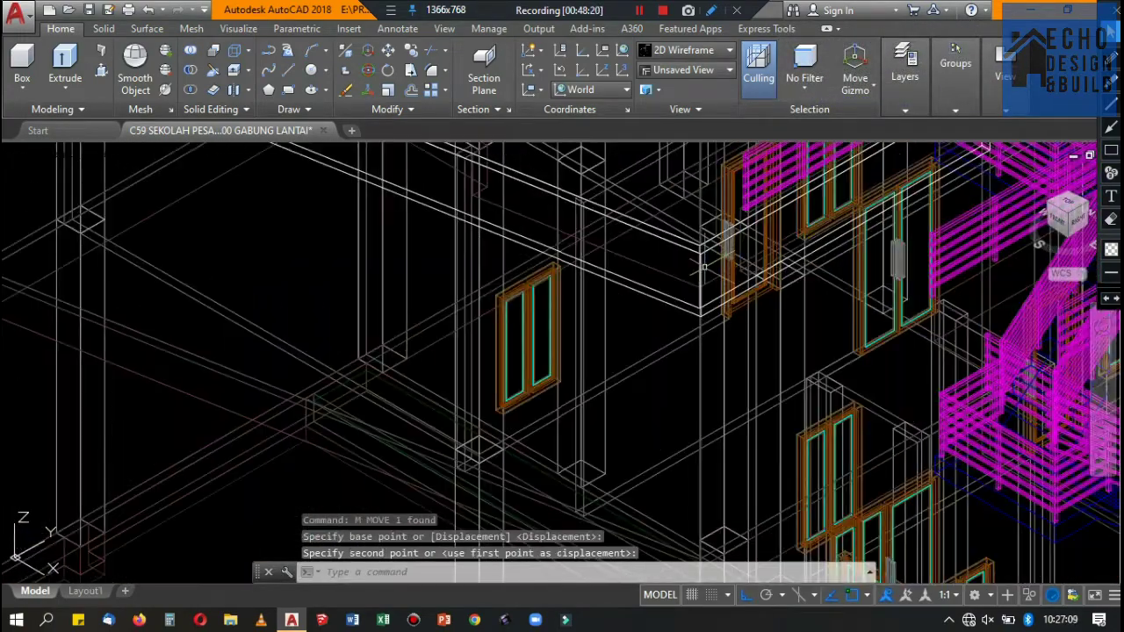
scroll(494, 192, up, 3)
scroll(494, 192, up, 2)
scroll(514, 196, down, 6)
Switch the visual style to Conceptual, then back to 2D Wireframe.
click(685, 50)
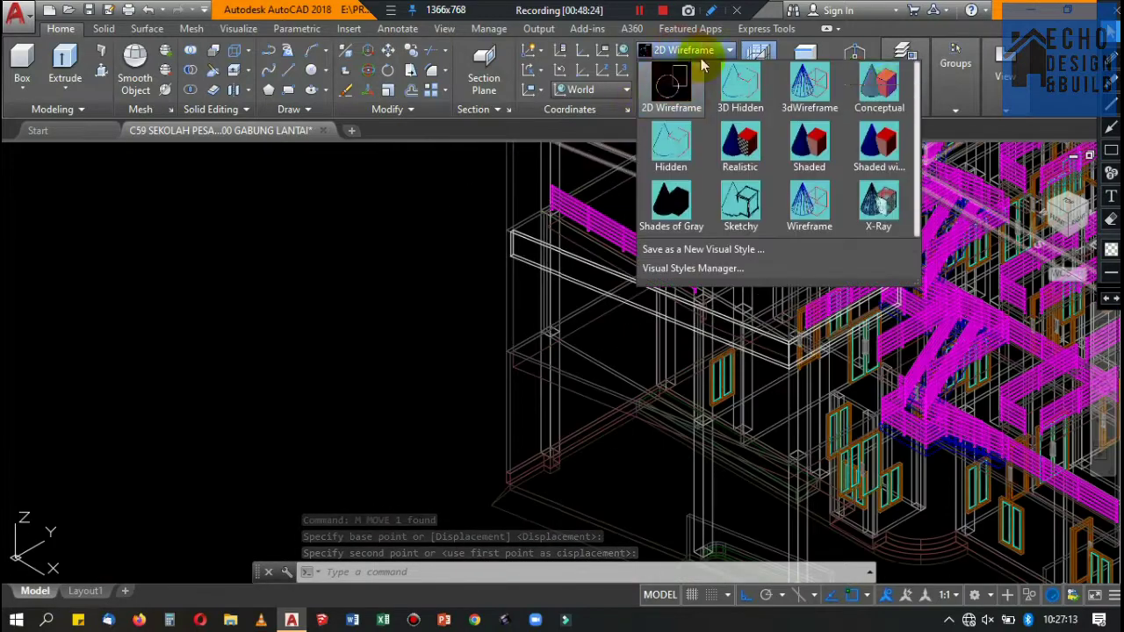
click(883, 88)
scroll(791, 264, up, 3)
scroll(791, 264, up, 3)
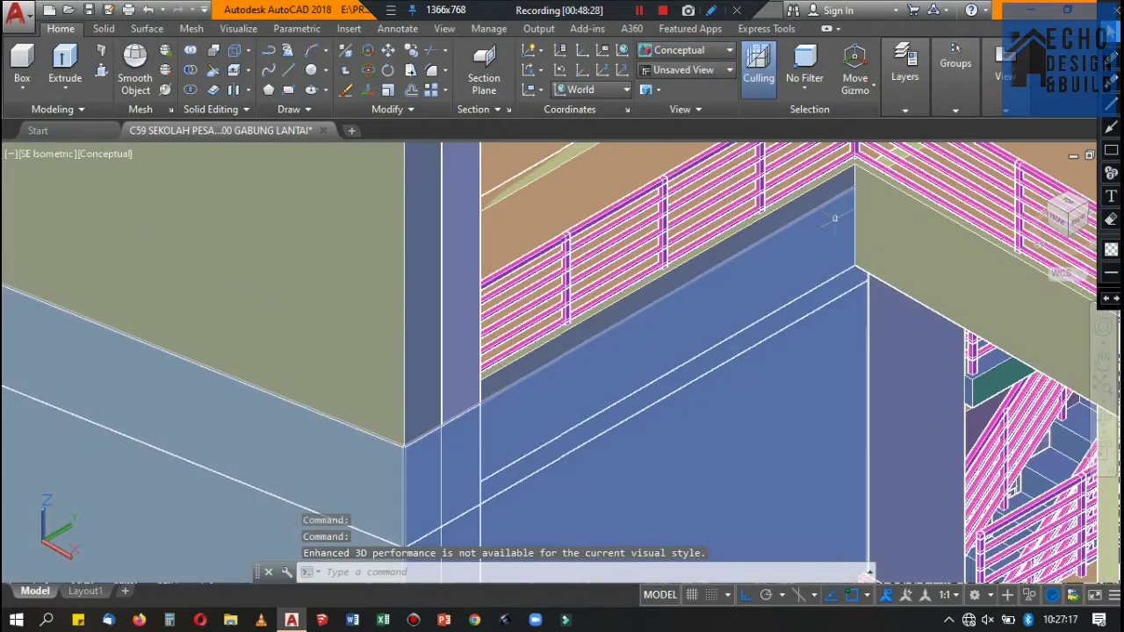
scroll(784, 268, down, 4)
scroll(785, 268, up, 3)
click(597, 254)
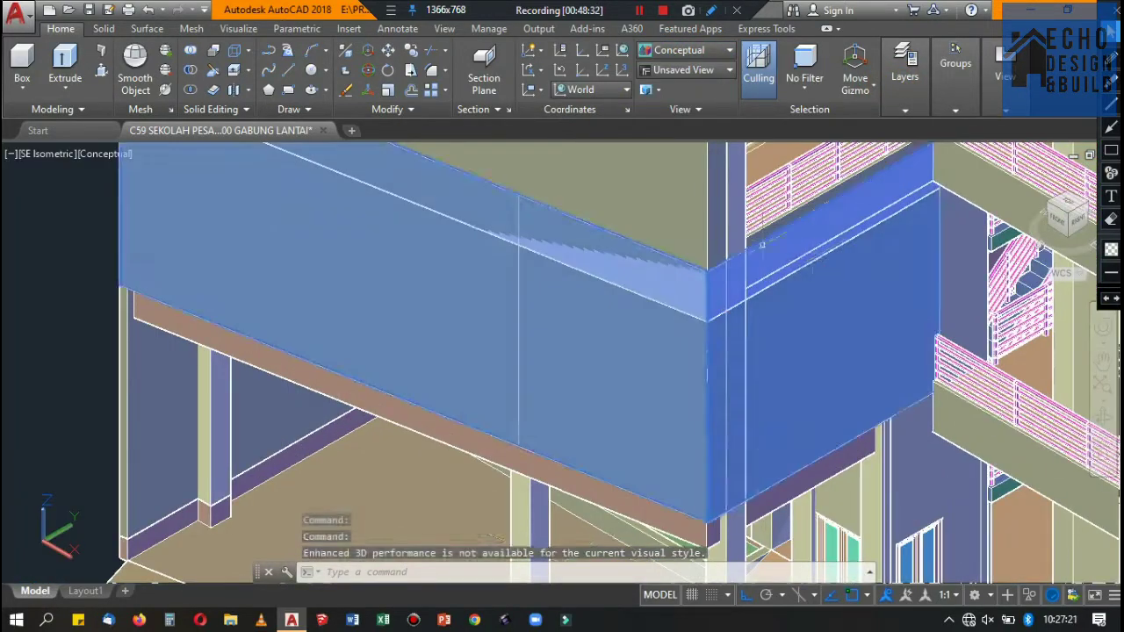
scroll(667, 264, down, 4)
click(696, 55)
click(665, 88)
scroll(549, 255, up, 5)
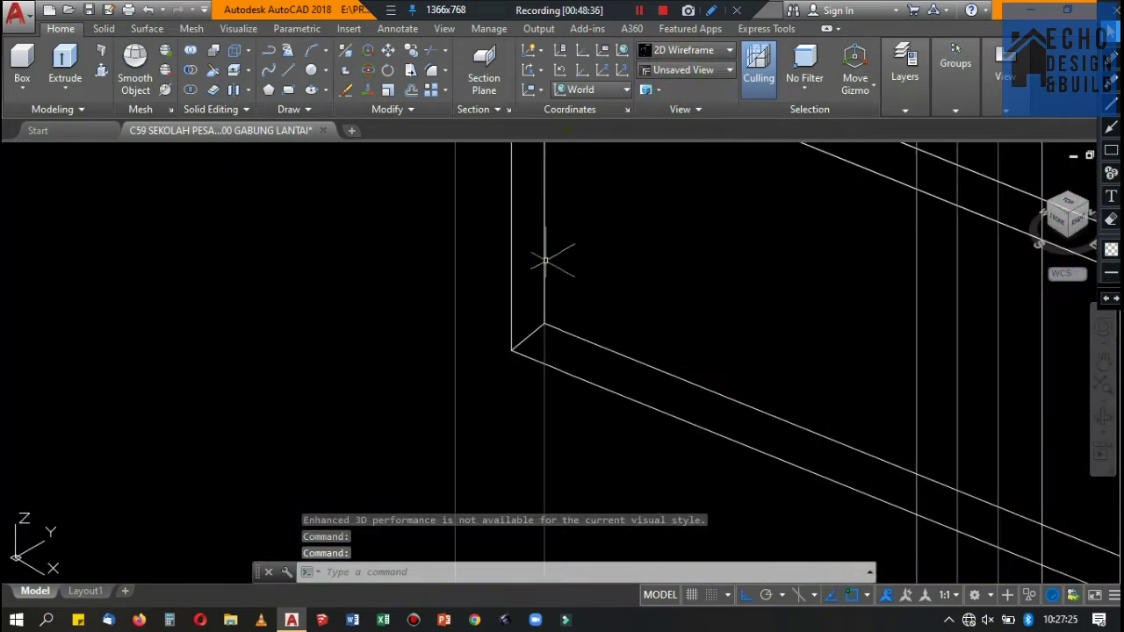
Window-select the new fascia beam and move it onto the building corner.
click(551, 267)
click(620, 201)
text(m)
key(Return)
click(594, 221)
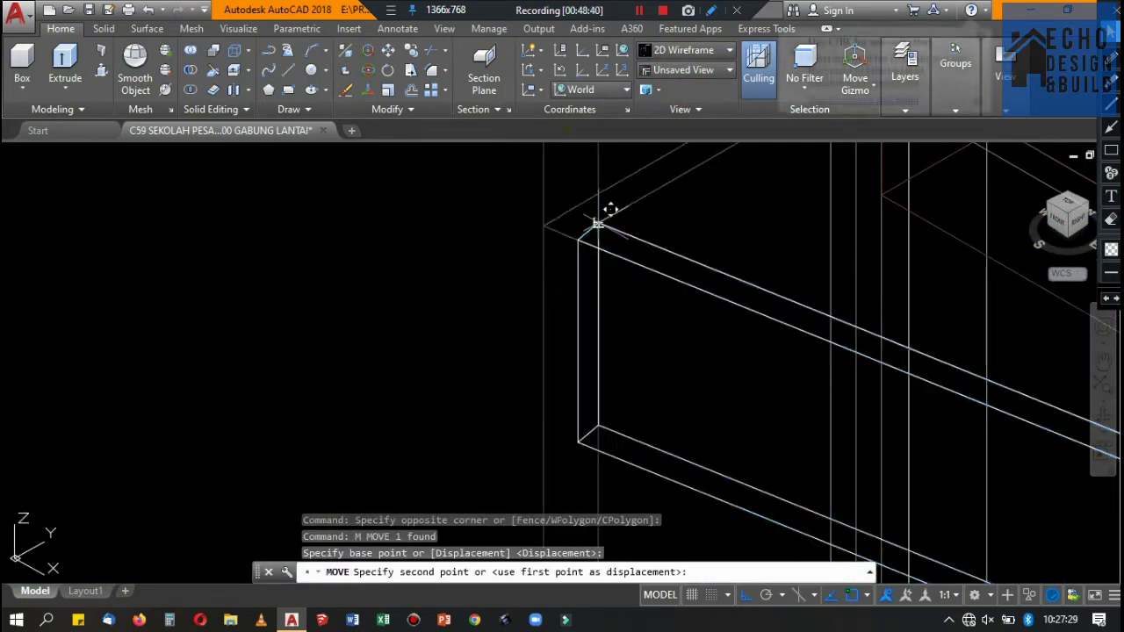
scroll(606, 232, down, 5)
scroll(618, 240, up, 5)
scroll(623, 214, up, 2)
click(645, 178)
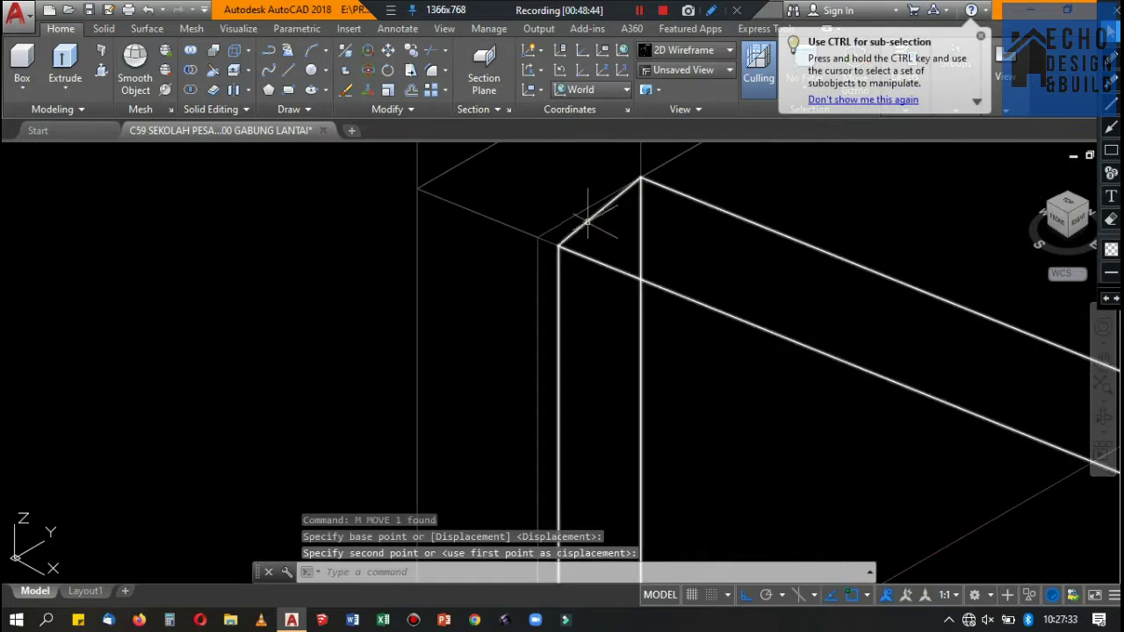
scroll(624, 189, down, 5)
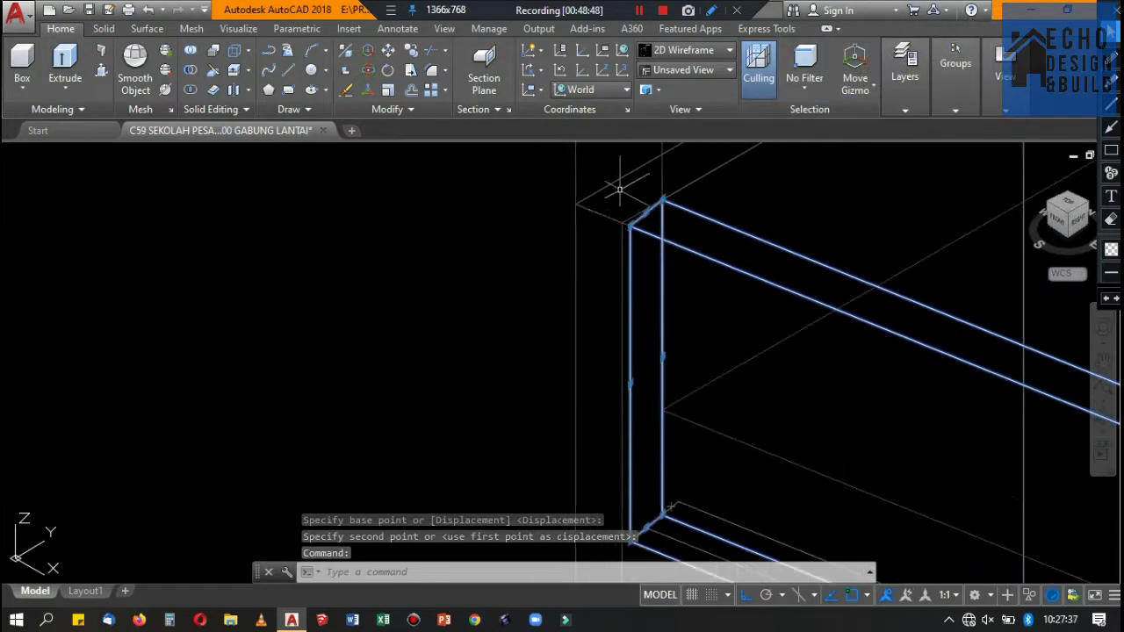
scroll(641, 207, up, 7)
Grip-stretch the beam's upper corner by 0.065.
click(624, 295)
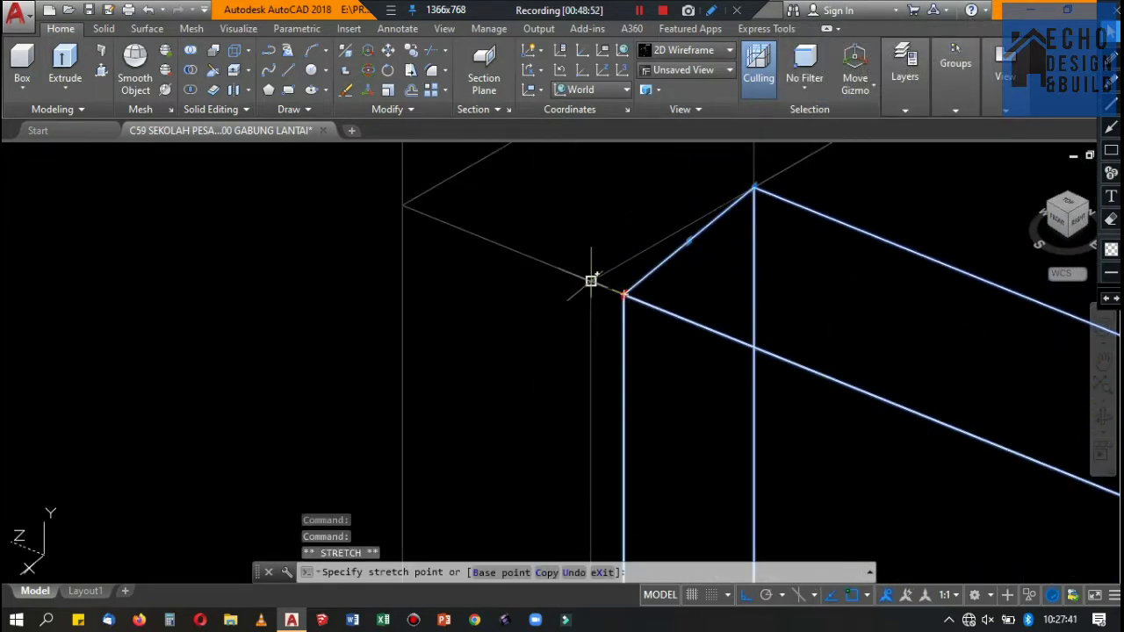
middle_drag(593, 279, 527, 324)
click(555, 337)
click(684, 232)
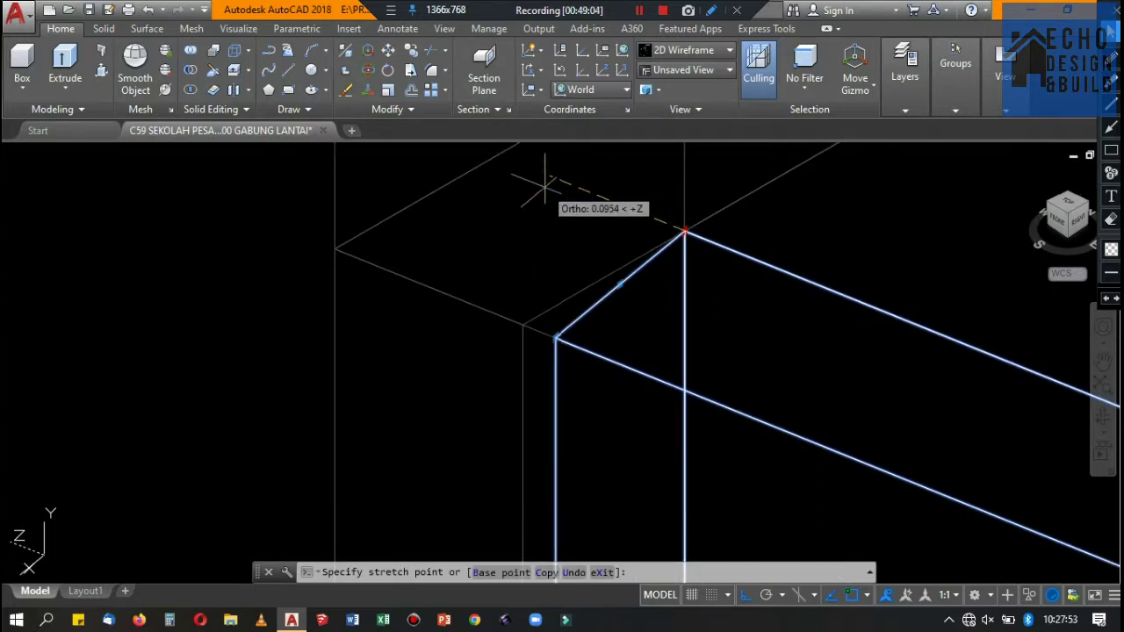
text(0.065)
key(Return)
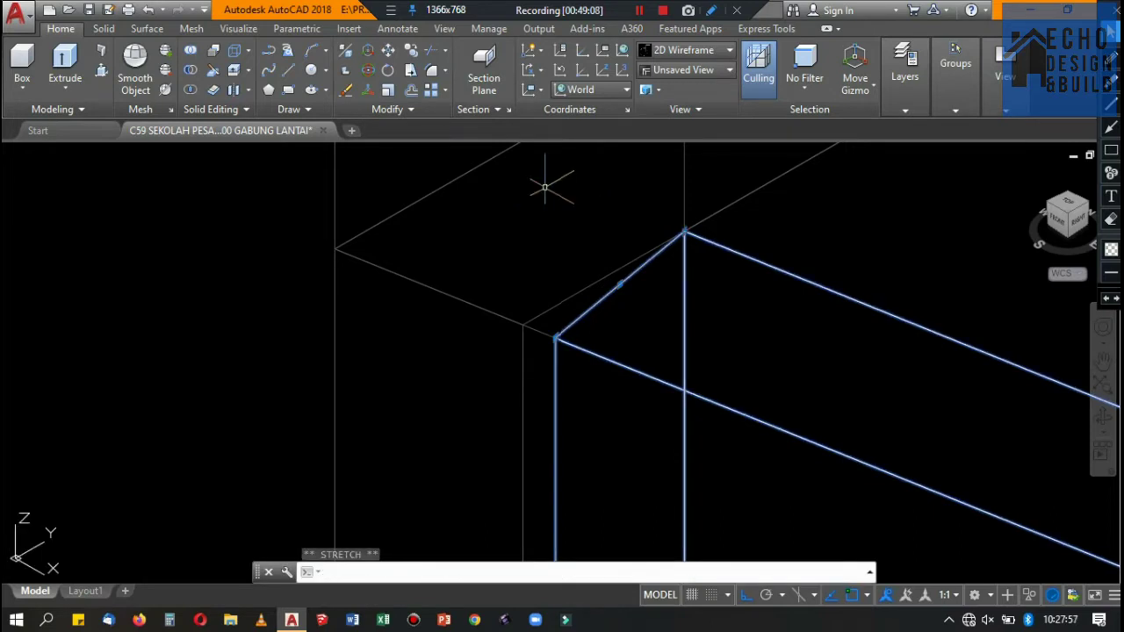
click(626, 286)
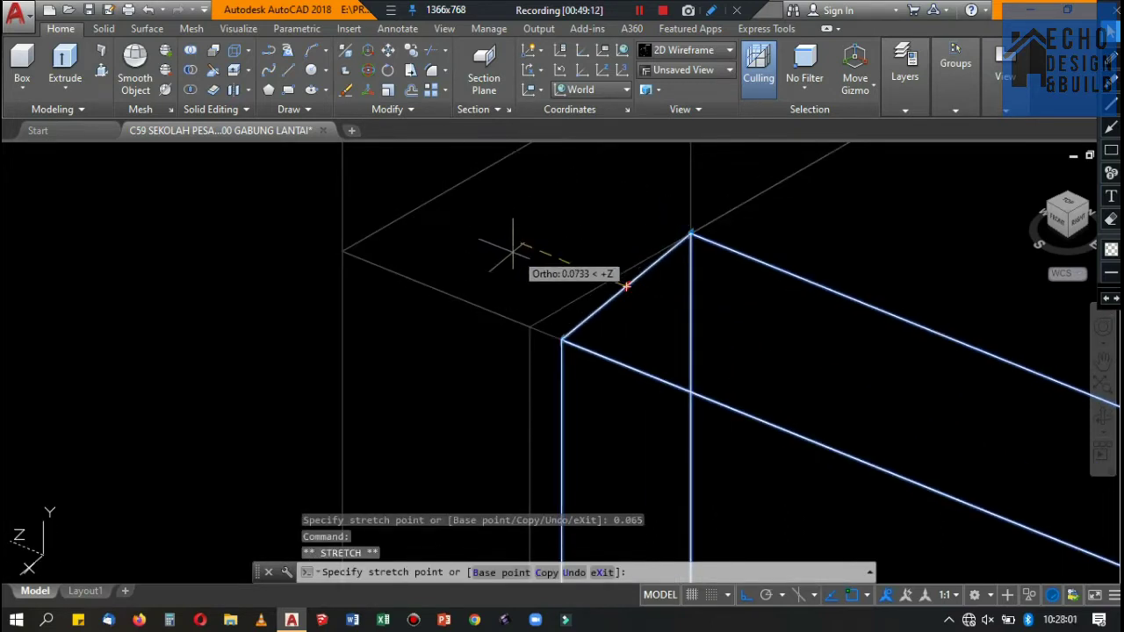
key(Escape)
scroll(673, 319, up, 4)
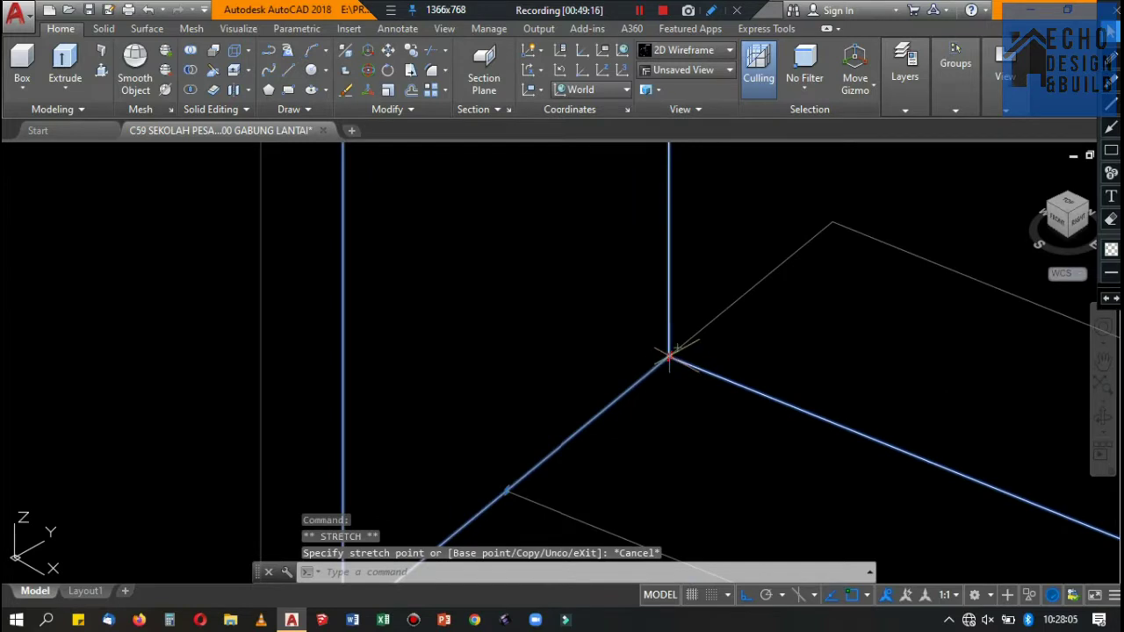
With Ortho off, stretch the remaining corner point 0.065 to close the joint.
click(669, 356)
key(F8)
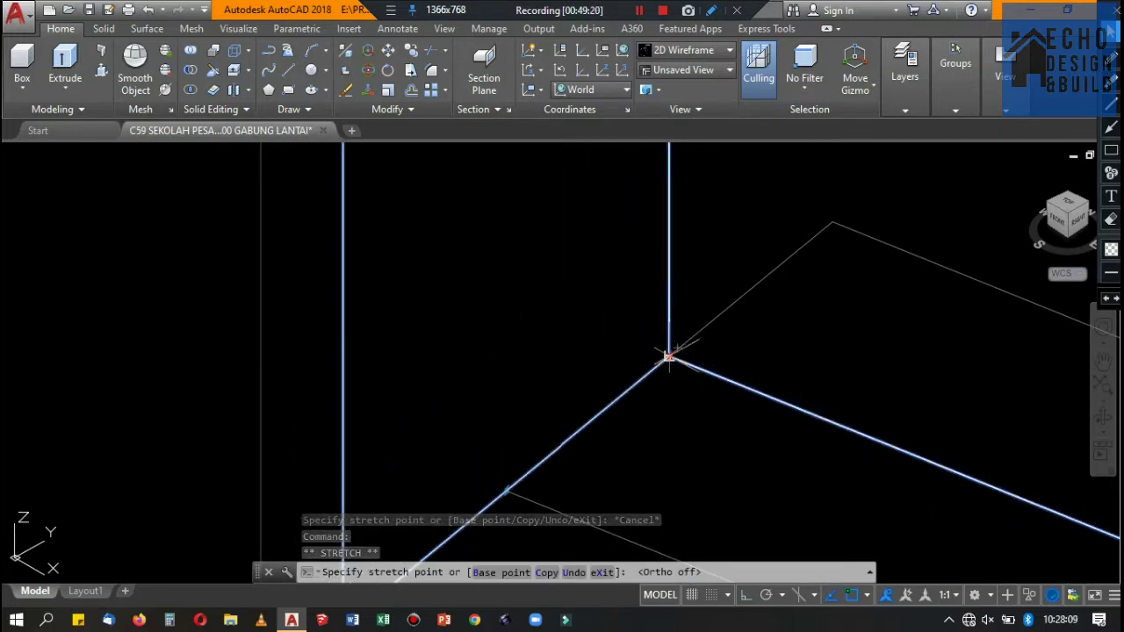
text(0.065)
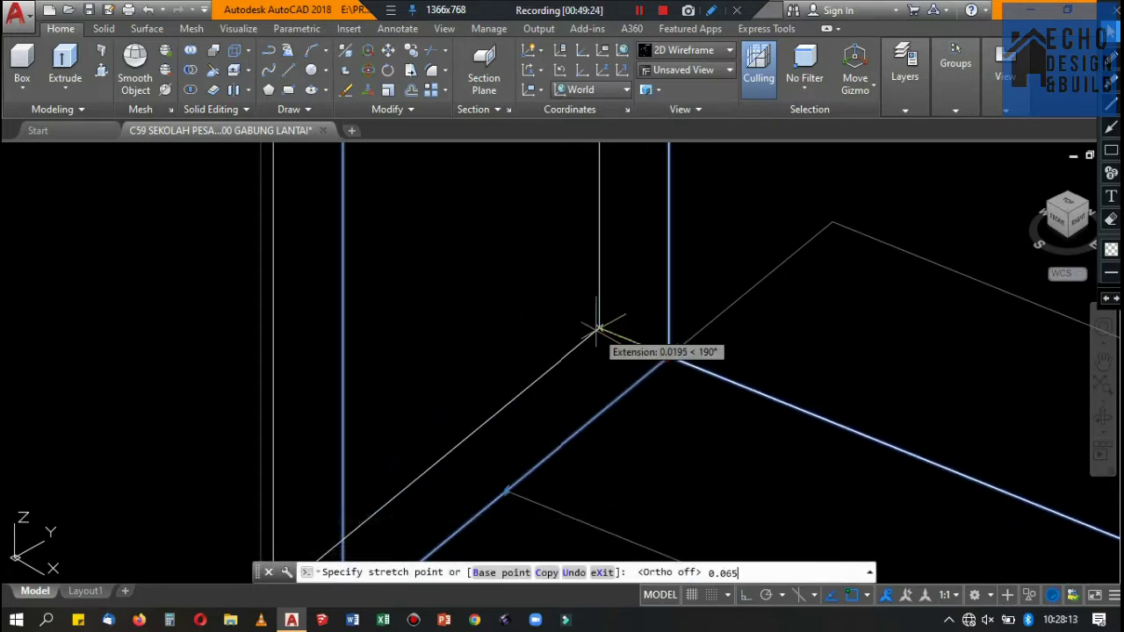
key(Return)
scroll(597, 330, down, 3)
scroll(597, 330, down, 2)
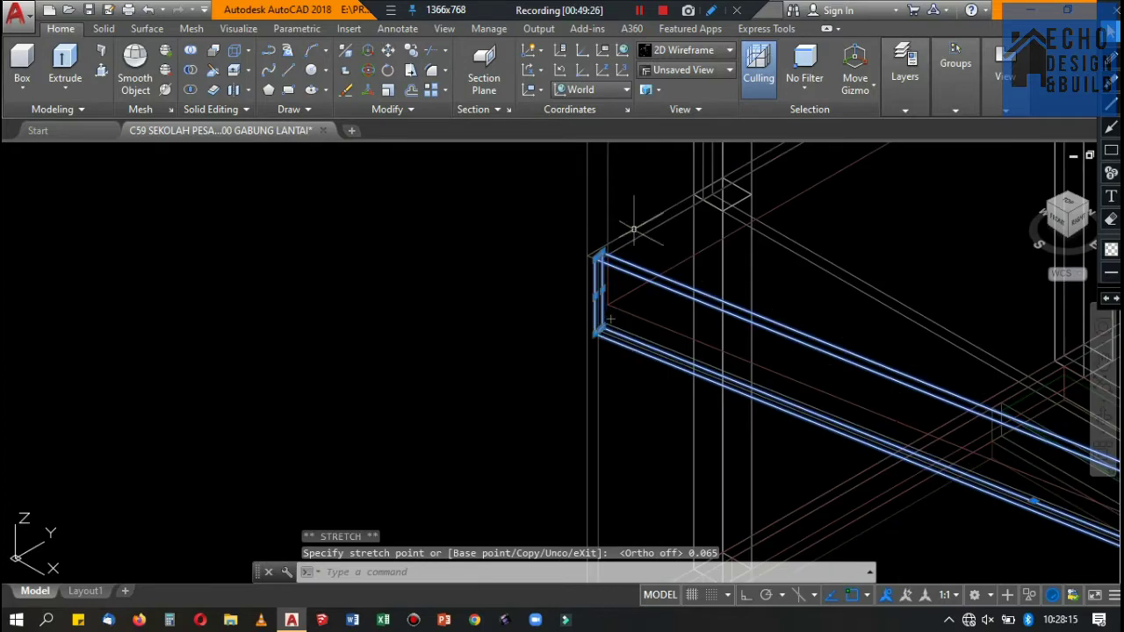
click(687, 54)
Switch the viewport back to the Conceptual visual style.
click(875, 88)
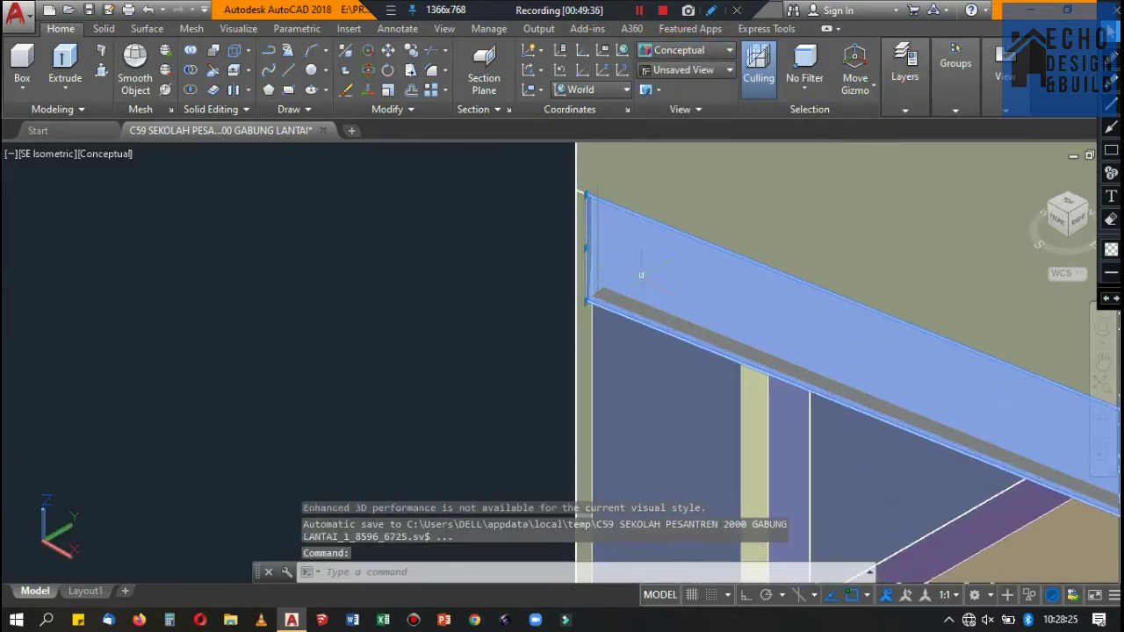
scroll(603, 263, down, 3)
scroll(598, 264, up, 3)
scroll(794, 253, up, 3)
scroll(794, 253, down, 3)
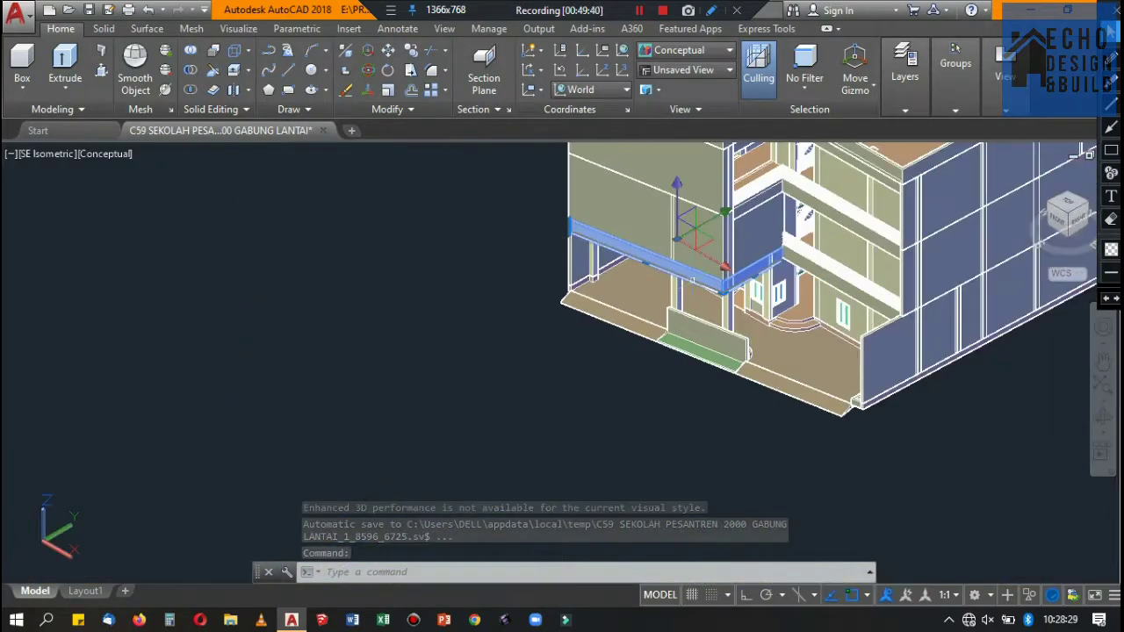
scroll(515, 211, up, 3)
Move the new fascia beam 0.2 straight up along Z with Ortho on.
text(m)
key(Return)
click(510, 244)
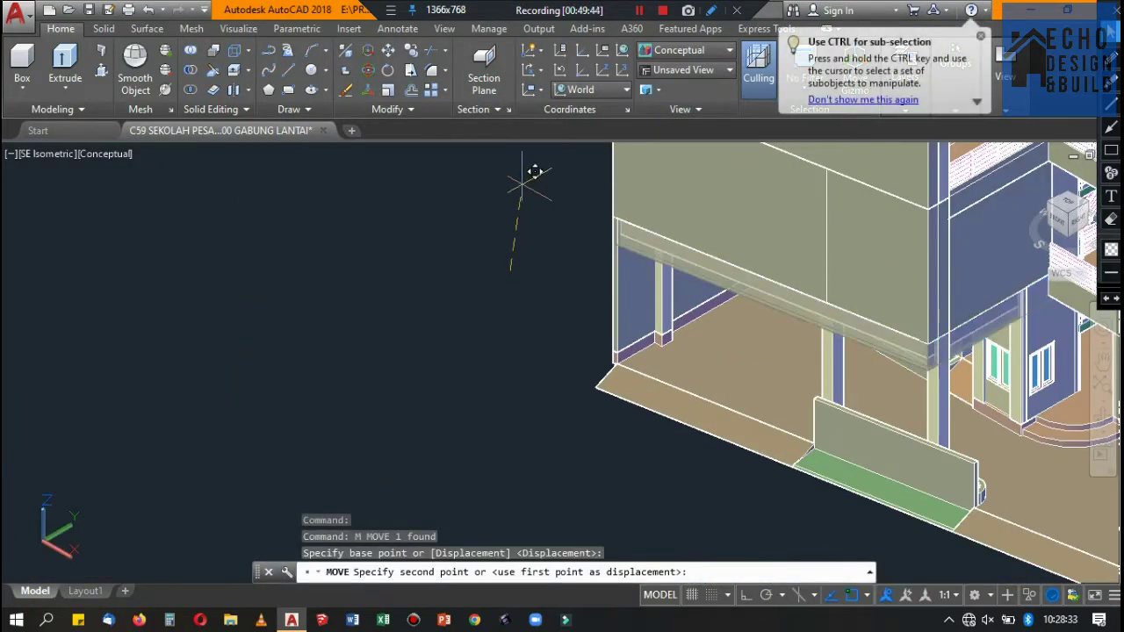
key(F8)
text(0.2)
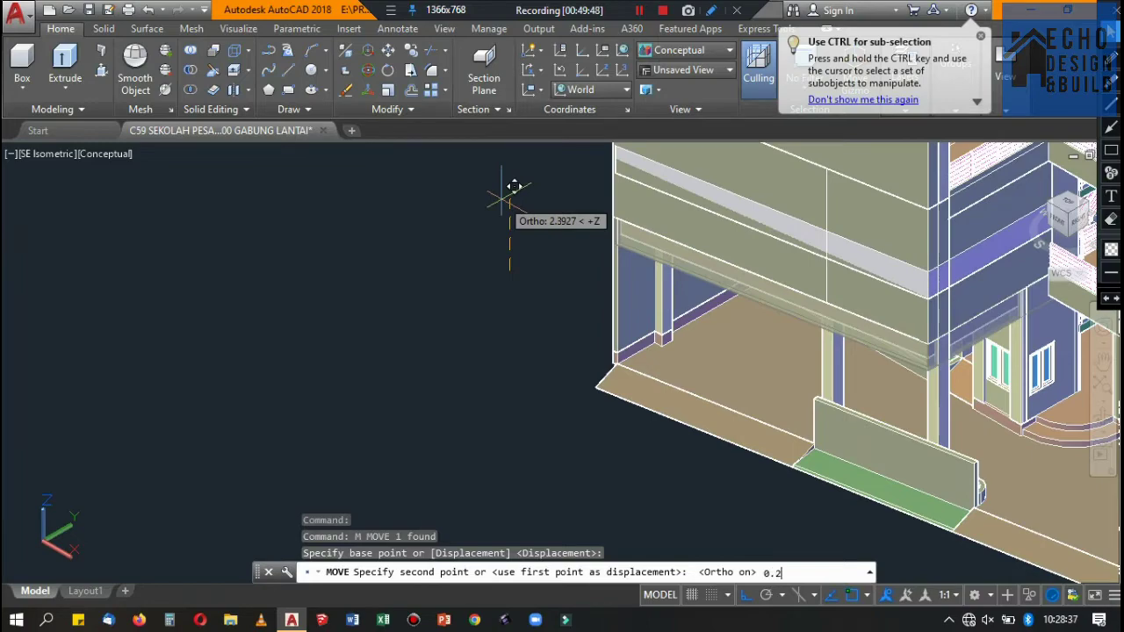
key(Return)
scroll(514, 187, down, 3)
scroll(782, 290, up, 3)
scroll(787, 296, up, 3)
Match the new beam's properties to the existing fascia beam using MATCHPROP.
text(m)
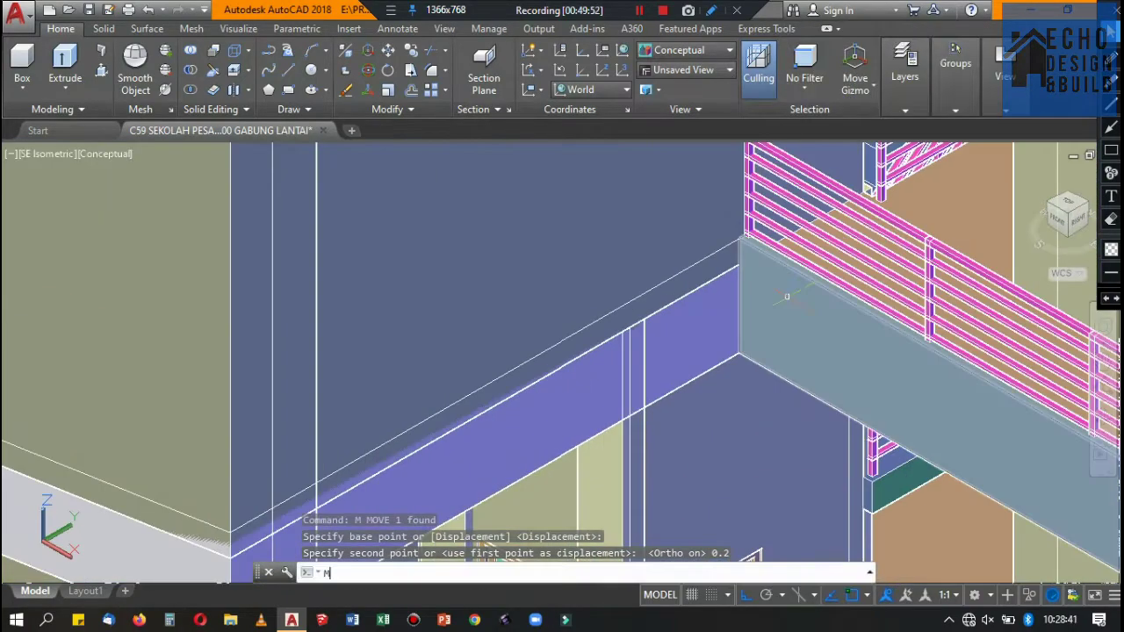
text(a)
key(Return)
click(735, 314)
scroll(765, 319, down, 3)
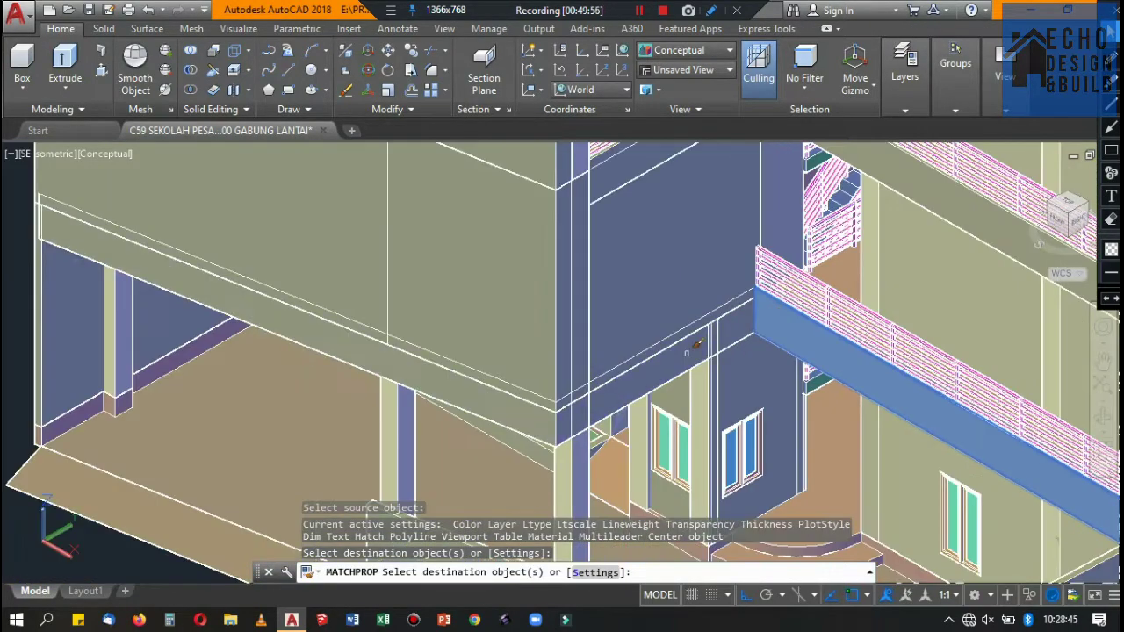
click(686, 353)
key(Return)
scroll(790, 325, down, 3)
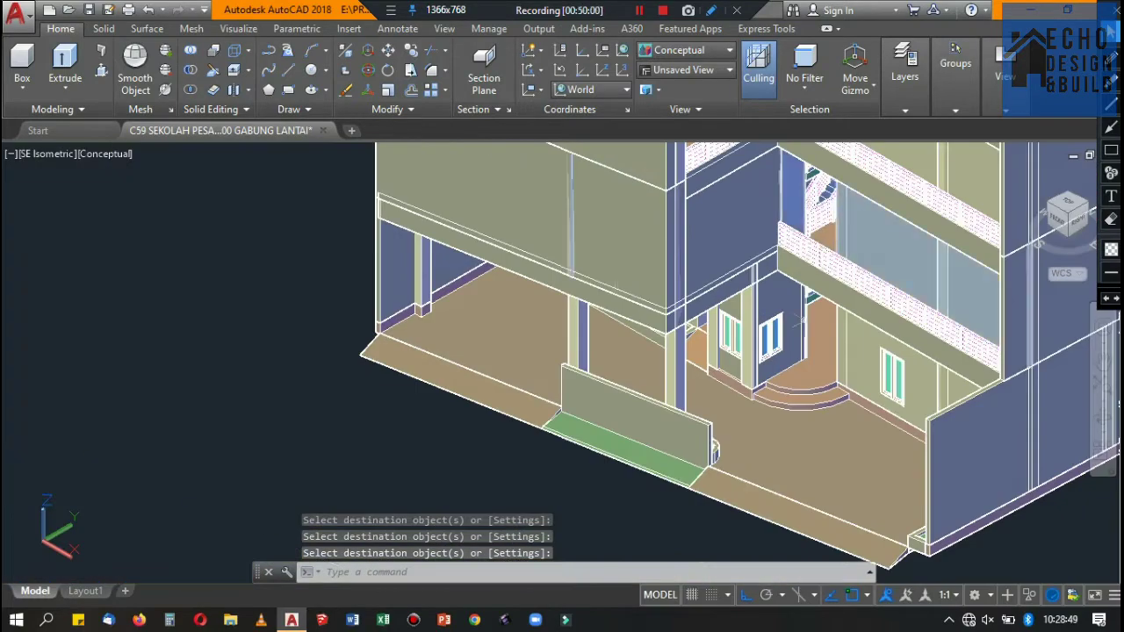
scroll(790, 329, up, 5)
scroll(738, 356, down, 5)
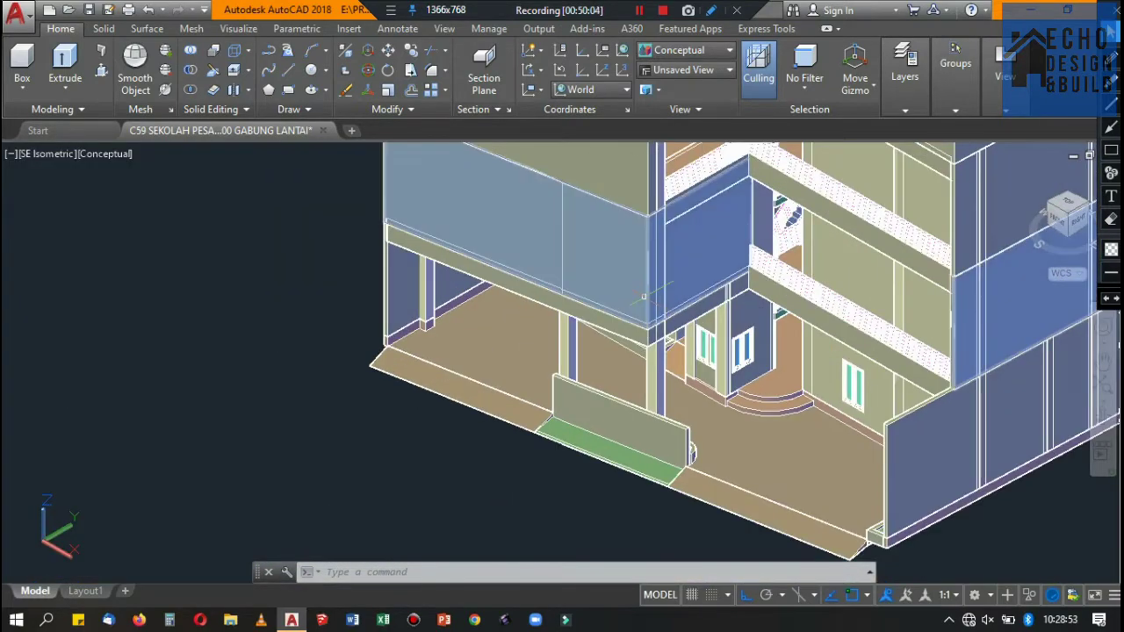
scroll(773, 342, down, 5)
scroll(773, 342, down, 2)
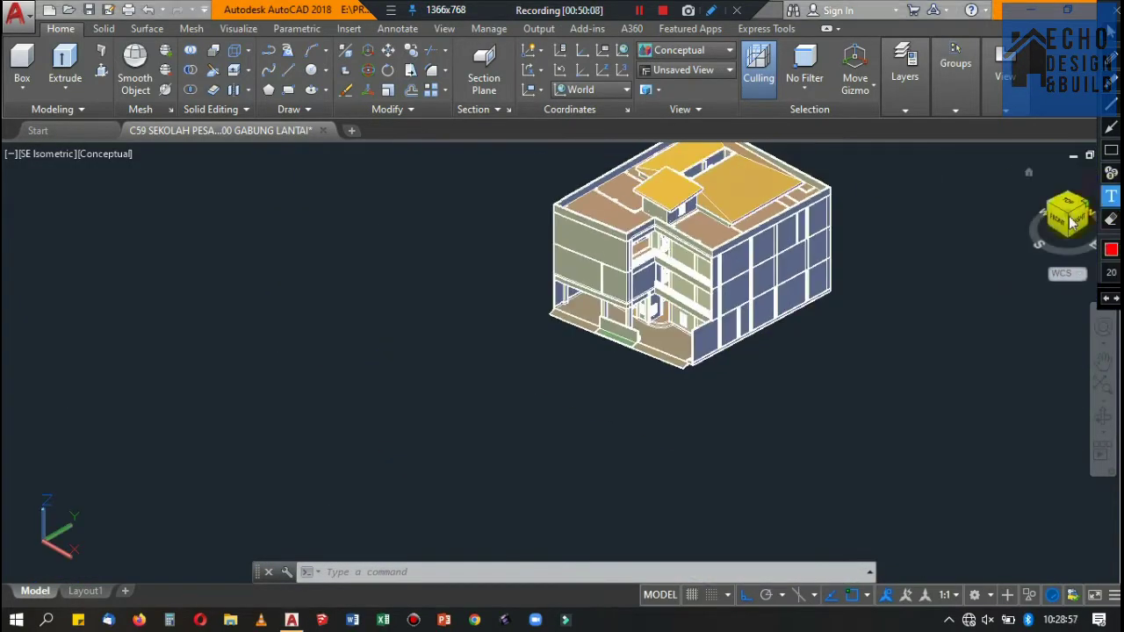
text(OBJEC)
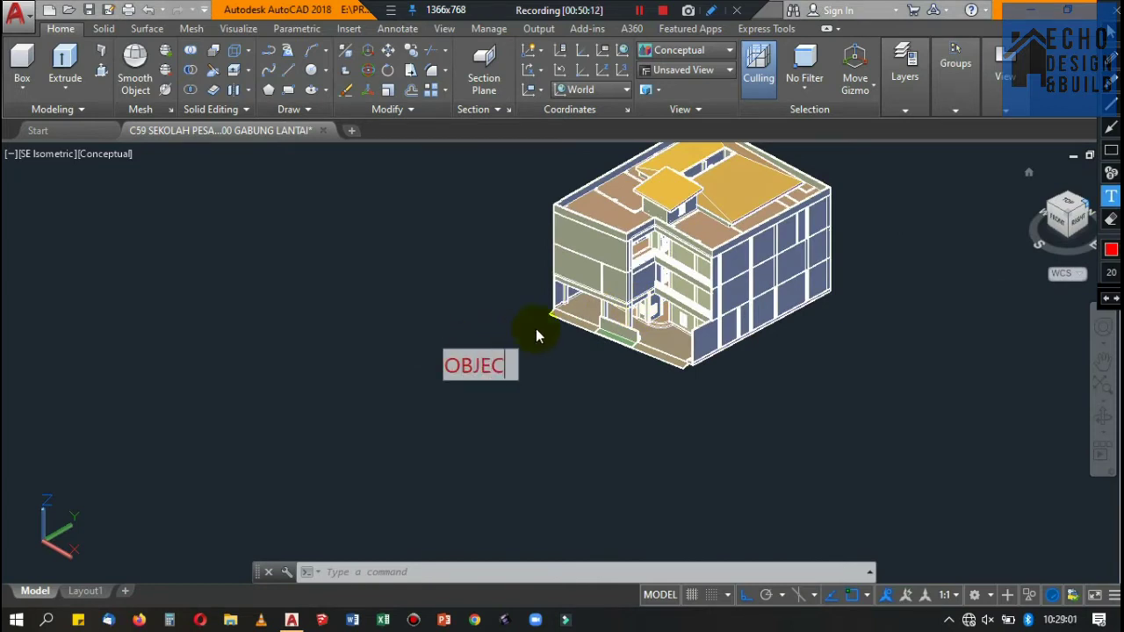
text(T2 3)
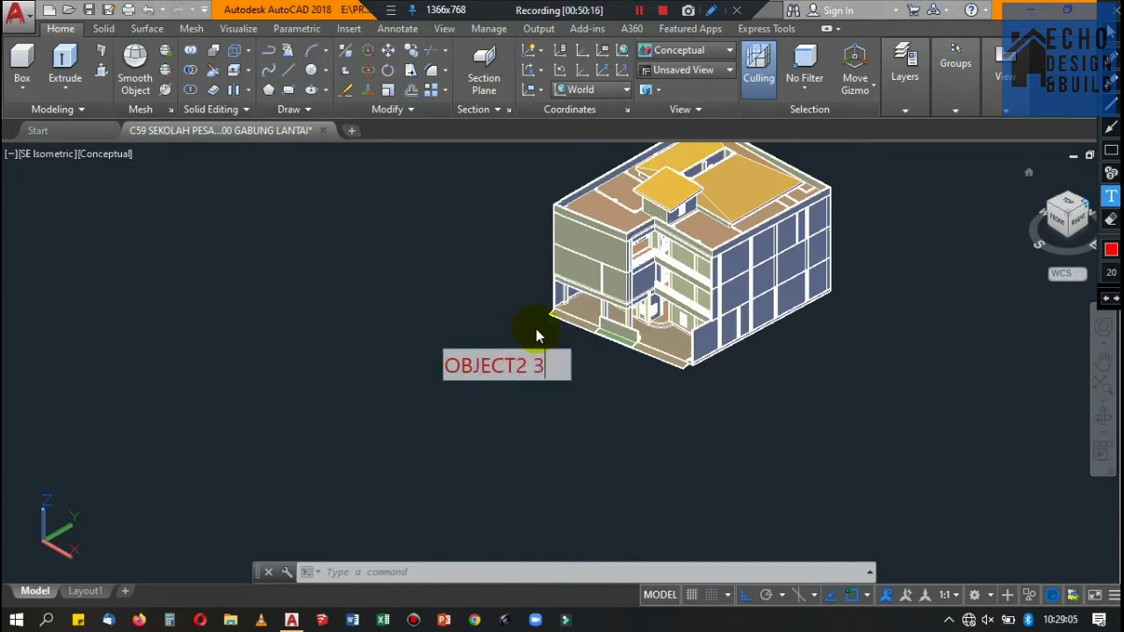
text(D LAINNYA SEPE)
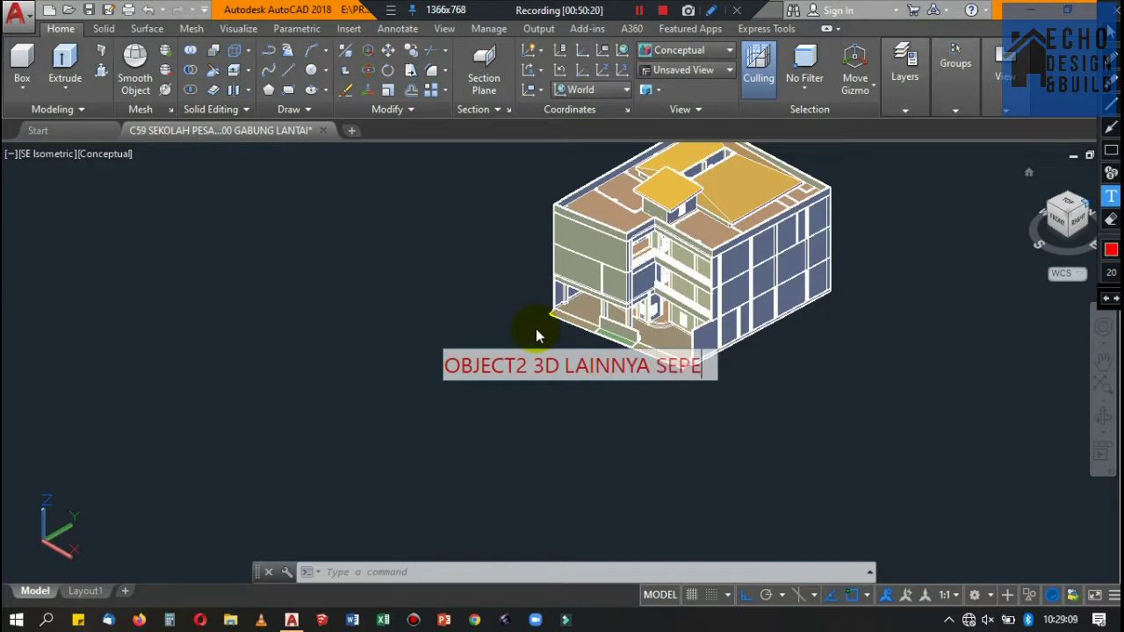